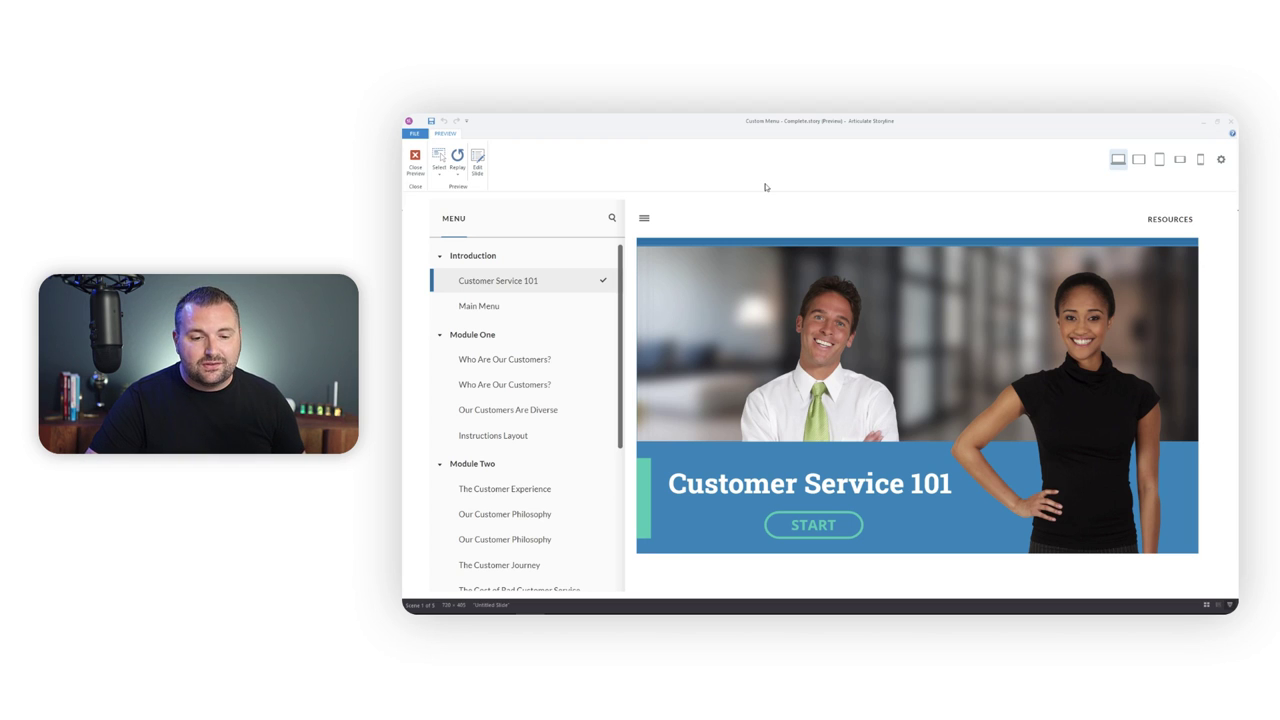
Start the previewed course, hide the sidebar menu, and go through the Our Customers module back to the main menu.
{"action": "left_click", "coordinate": [780, 535]}
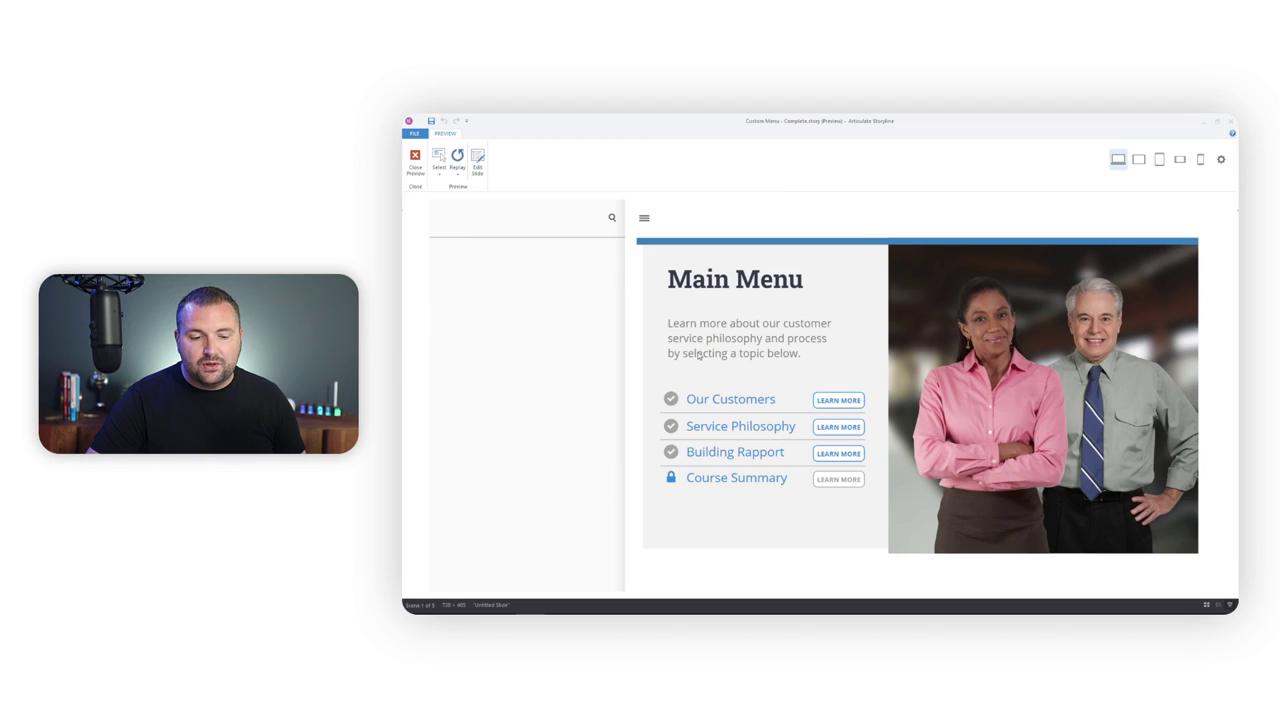
{"action": "left_click", "coordinate": [644, 218]}
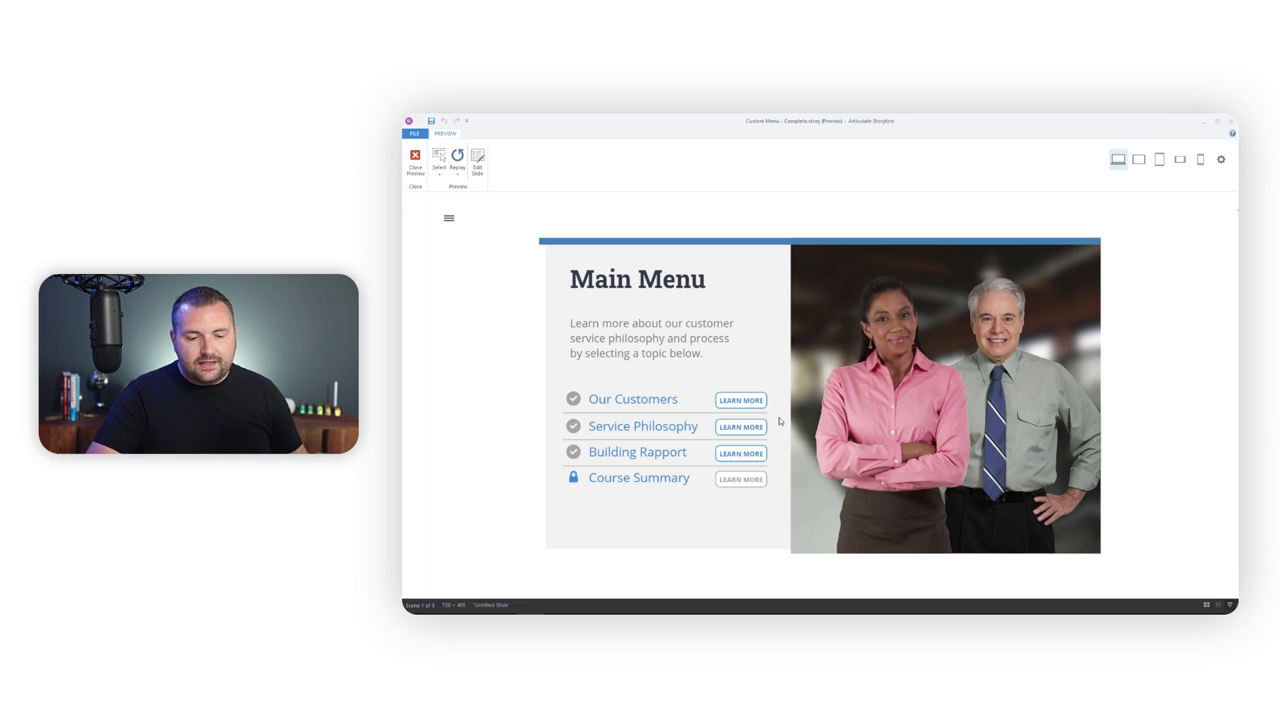
{"action": "left_click", "coordinate": [741, 400]}
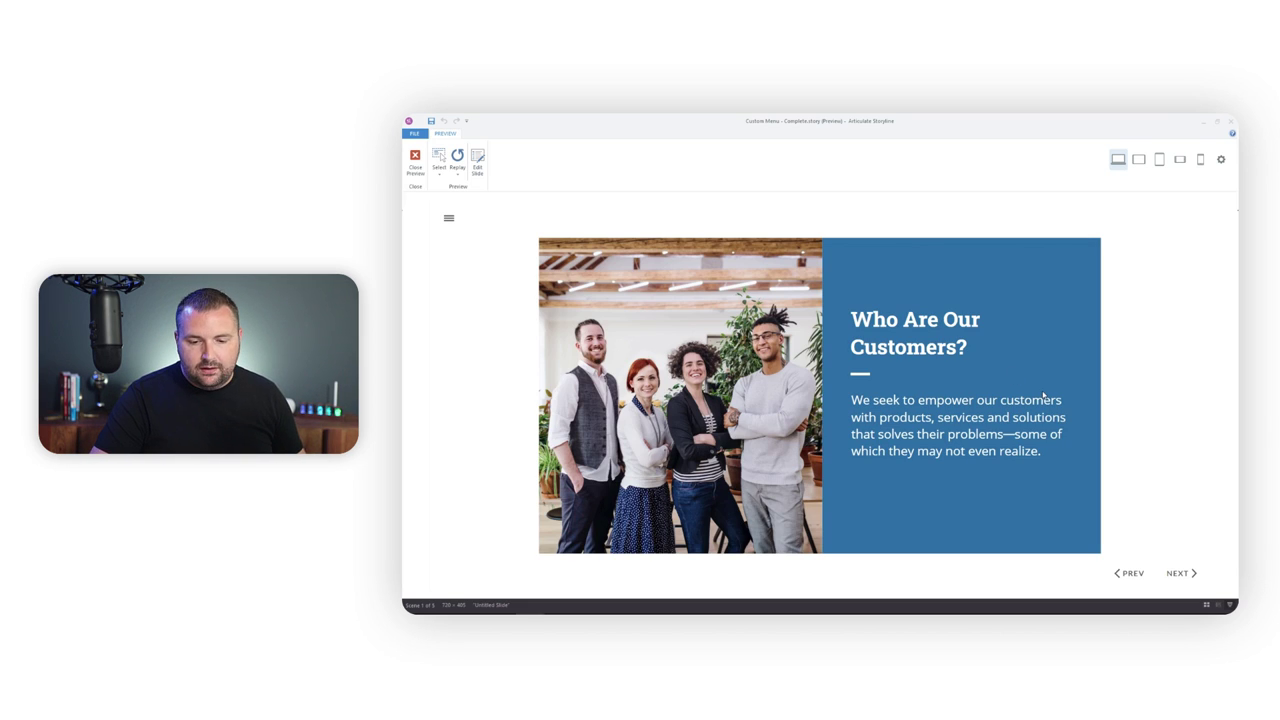
{"action": "left_click", "coordinate": [1184, 575]}
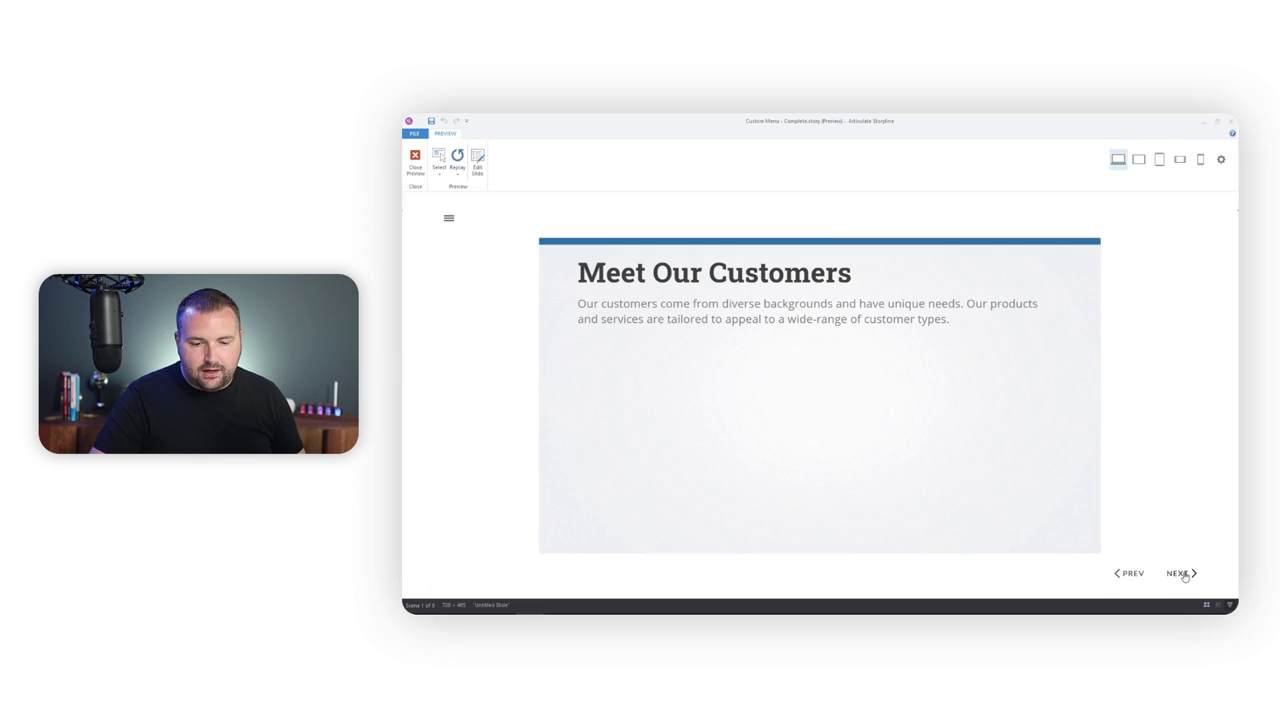
{"action": "left_click", "coordinate": [1184, 575]}
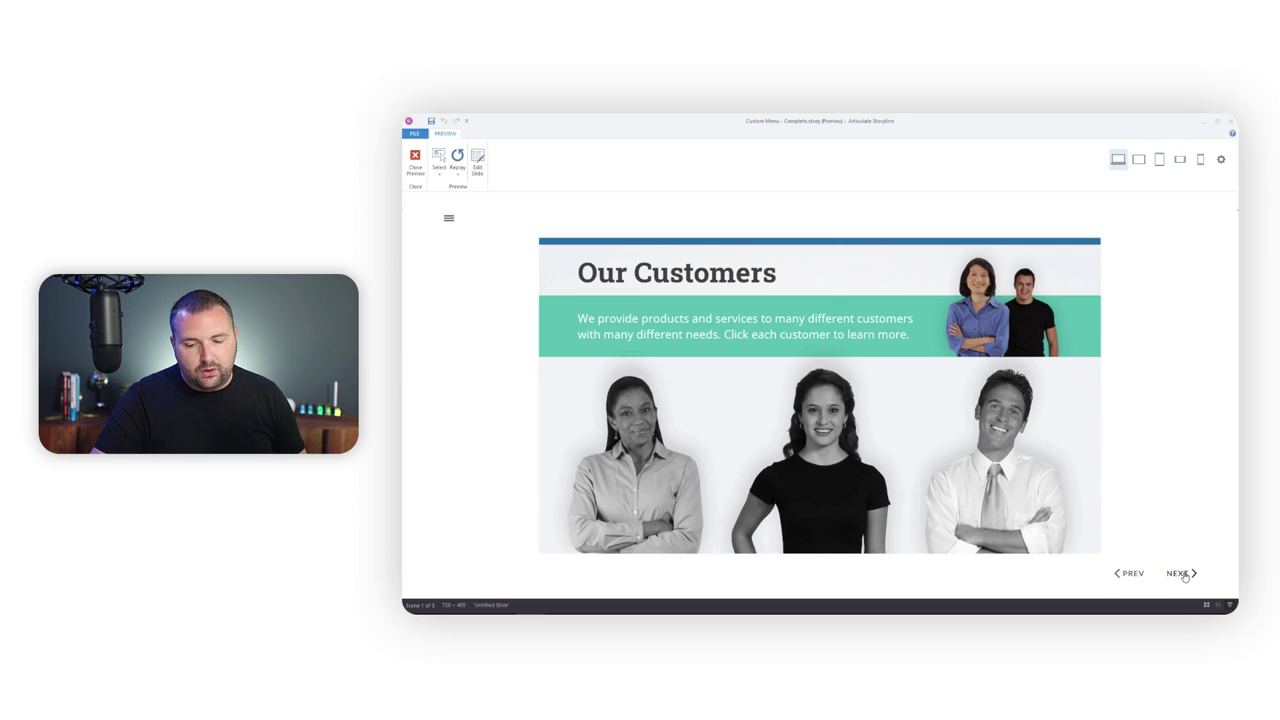
{"action": "left_click", "coordinate": [1180, 574]}
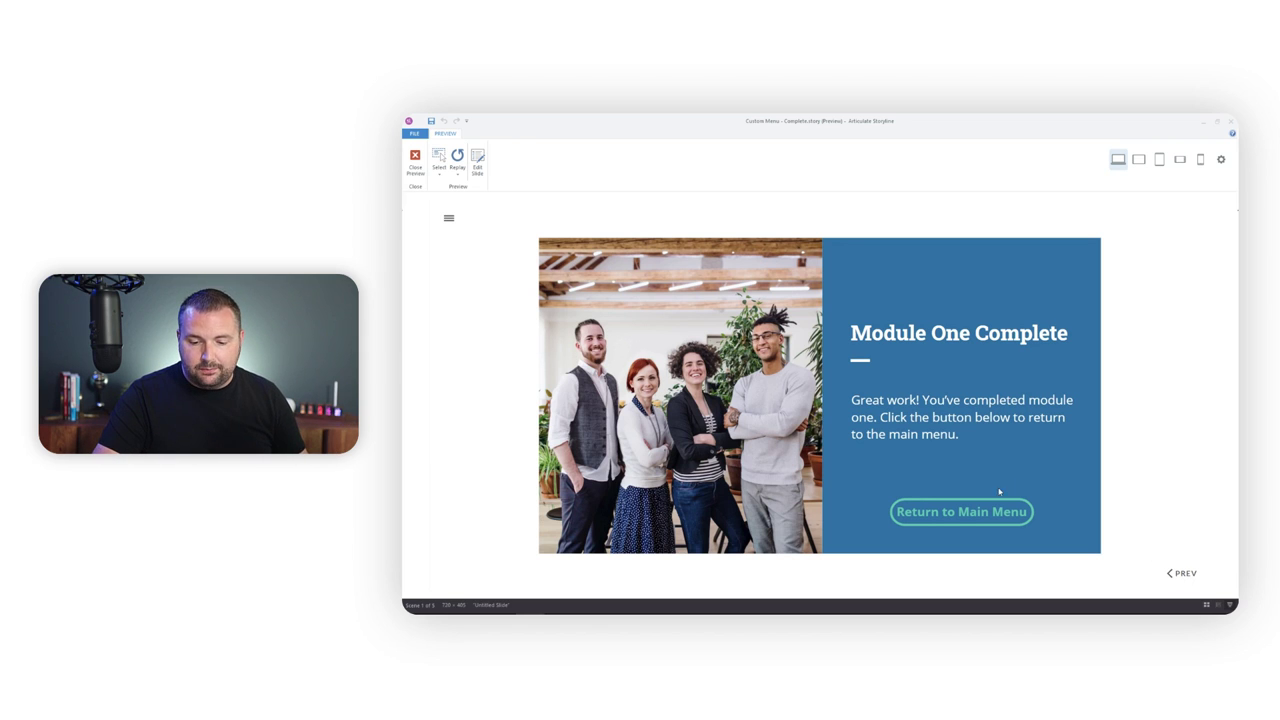
{"action": "left_click", "coordinate": [984, 514]}
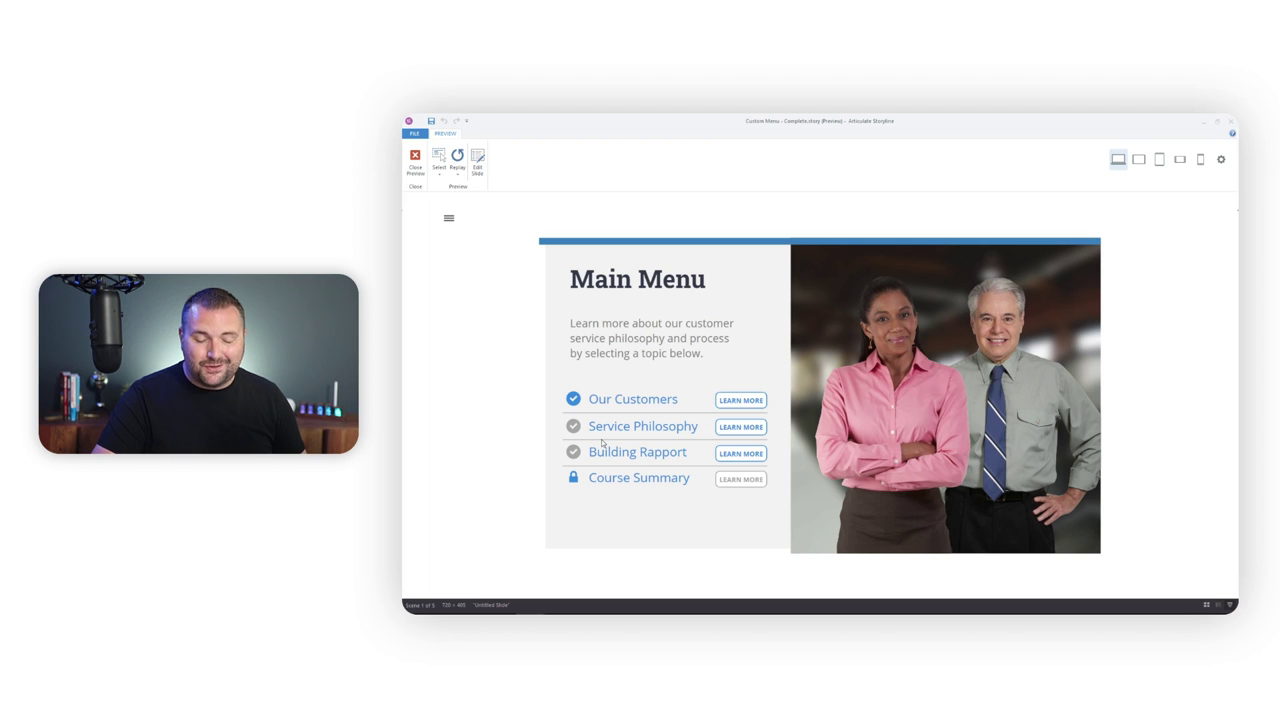
Go through the Building Rapport module in the preview, answering with the greeting that introduces the employee, and return to the main menu.
{"action": "left_click", "coordinate": [735, 455]}
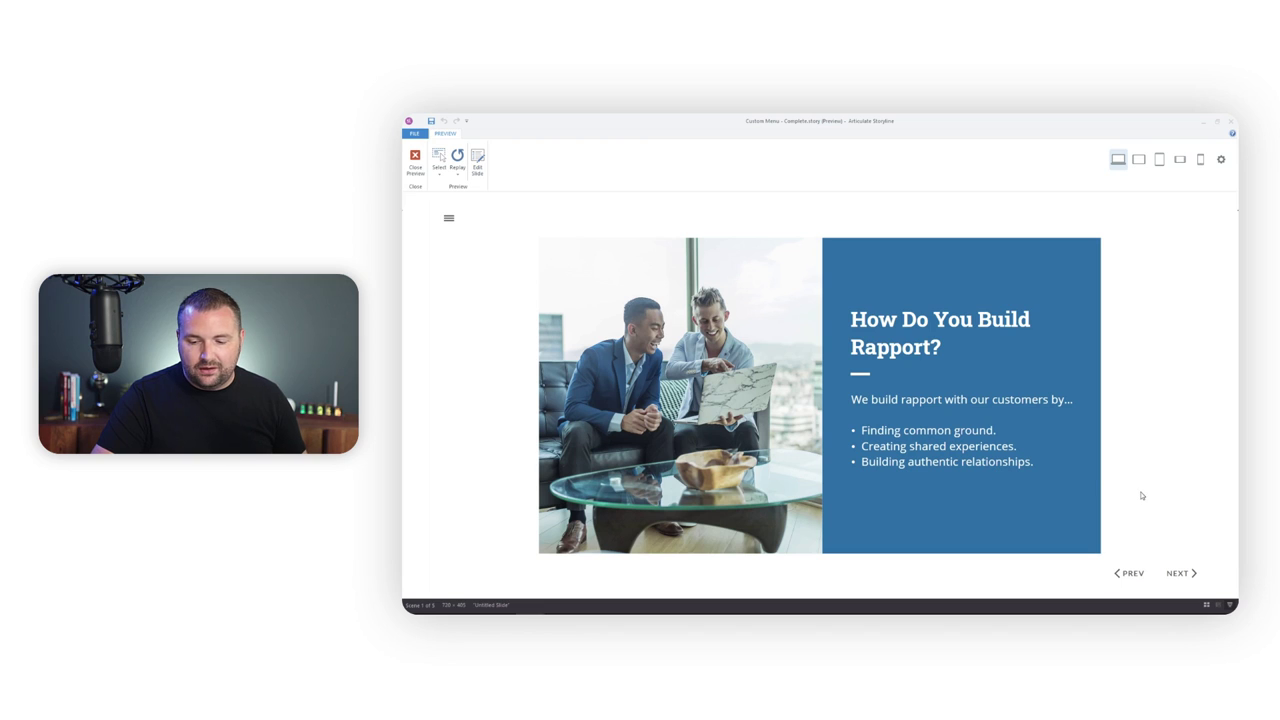
{"action": "left_click", "coordinate": [1177, 573]}
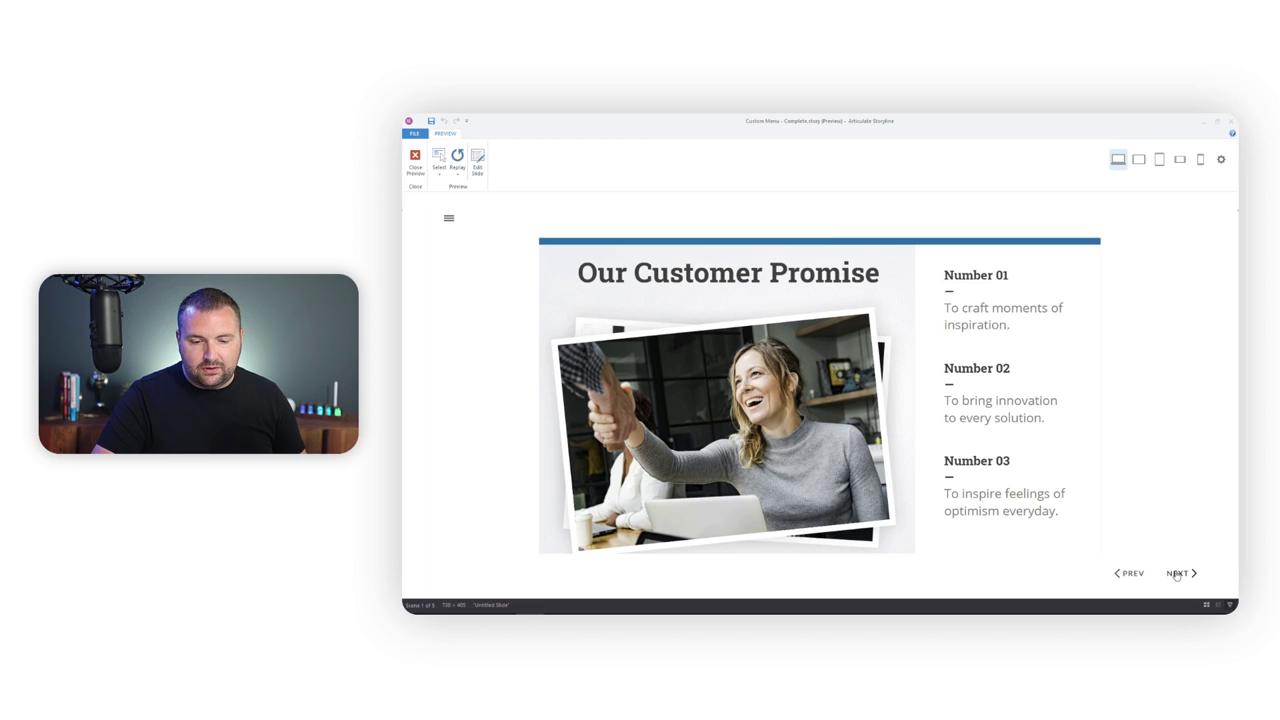
{"action": "left_click", "coordinate": [1177, 573]}
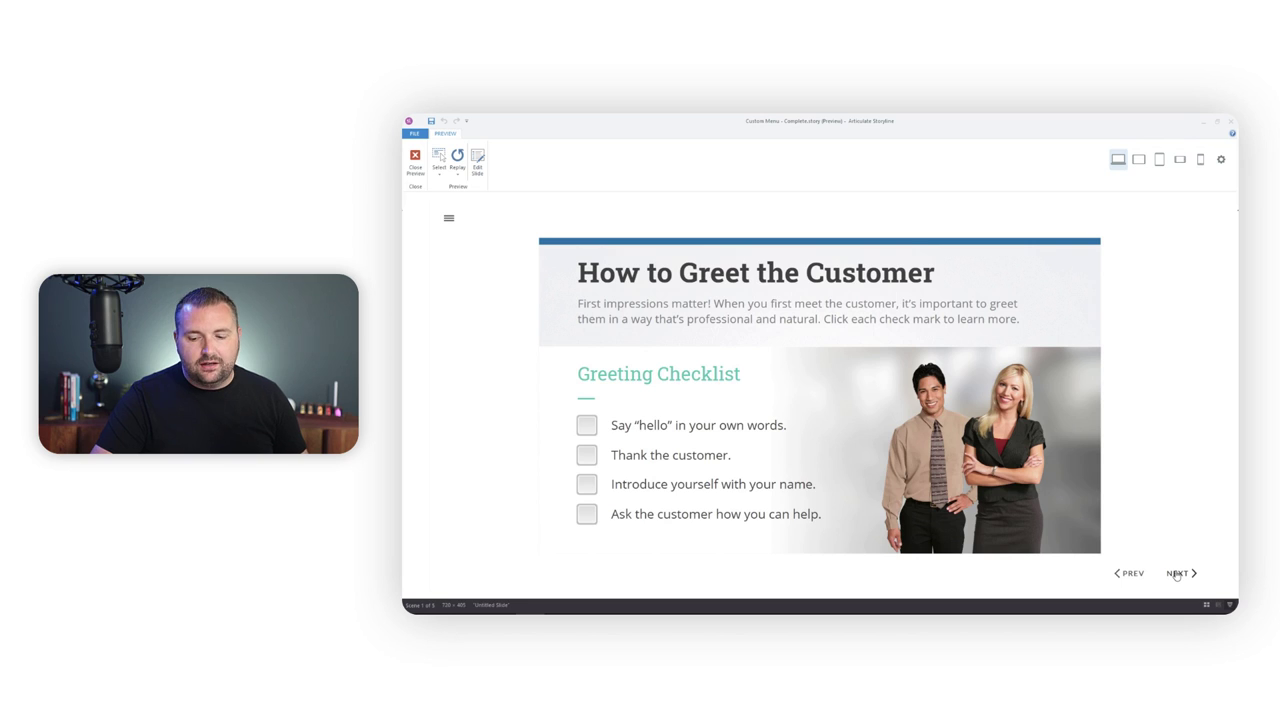
{"action": "left_click", "coordinate": [1177, 573]}
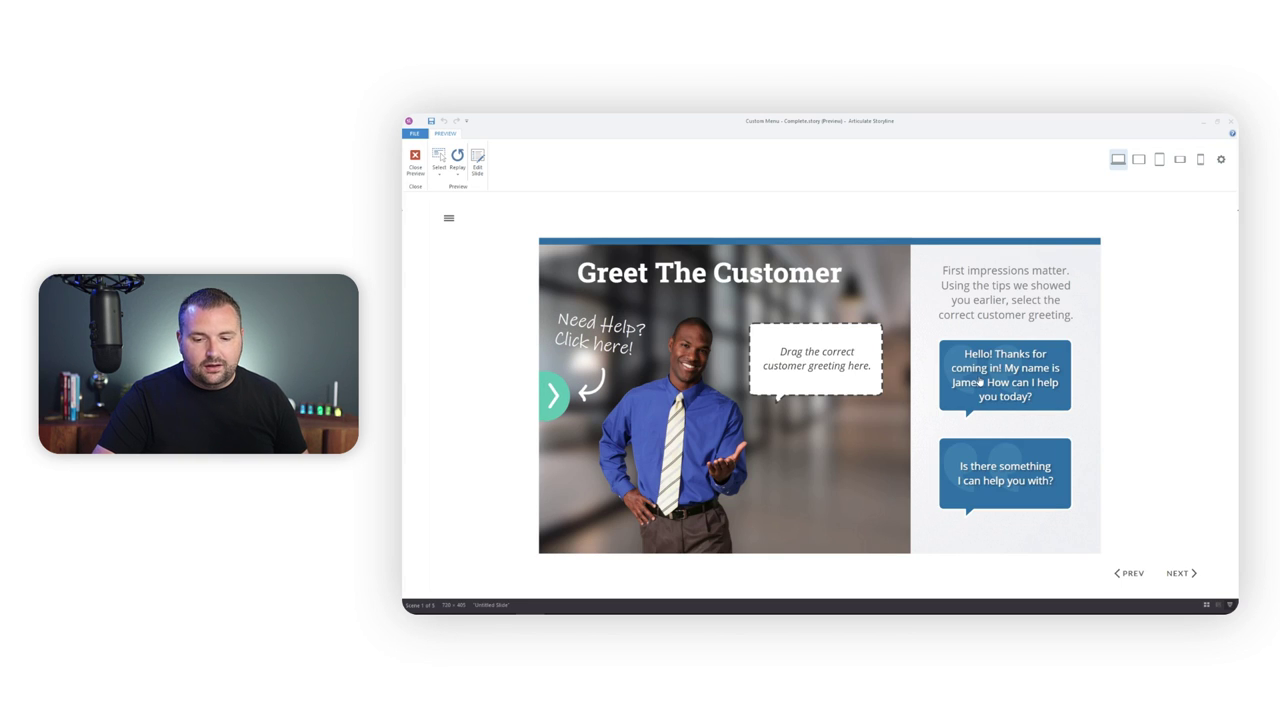
{"action": "left_click_drag", "start_coordinate": [989, 381], "coordinate": [818, 364]}
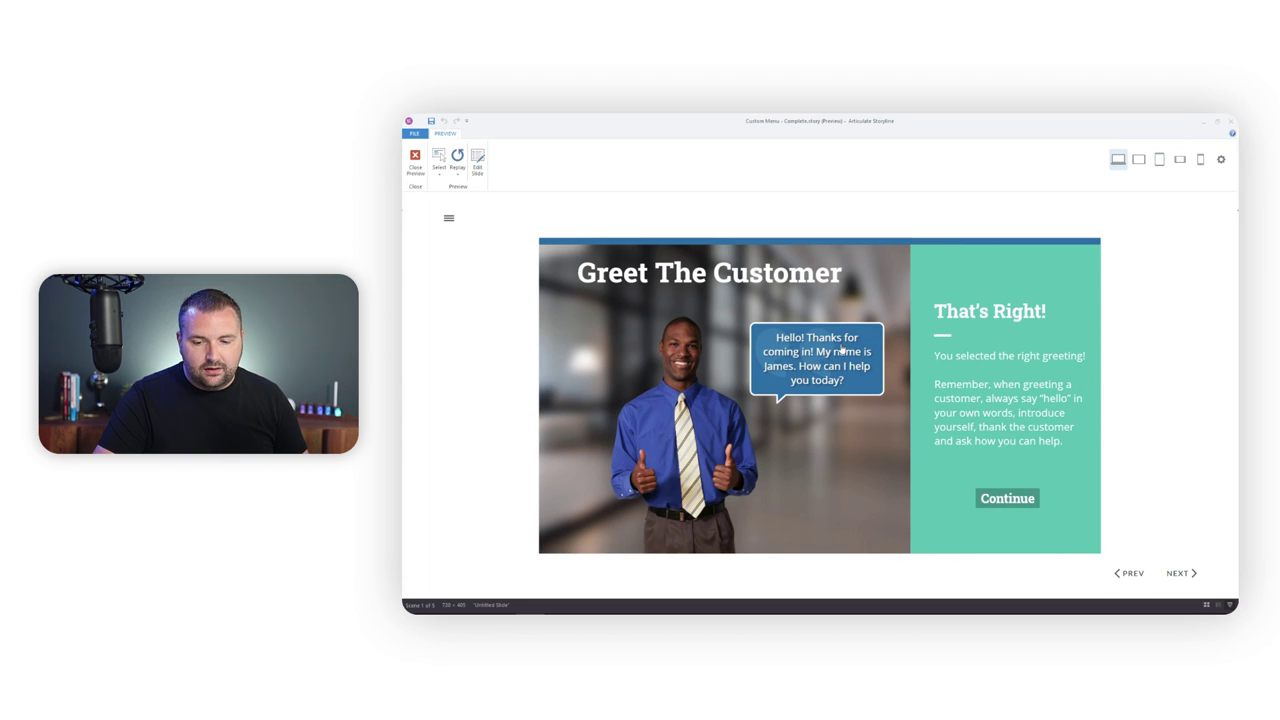
{"action": "left_click", "coordinate": [1190, 574]}
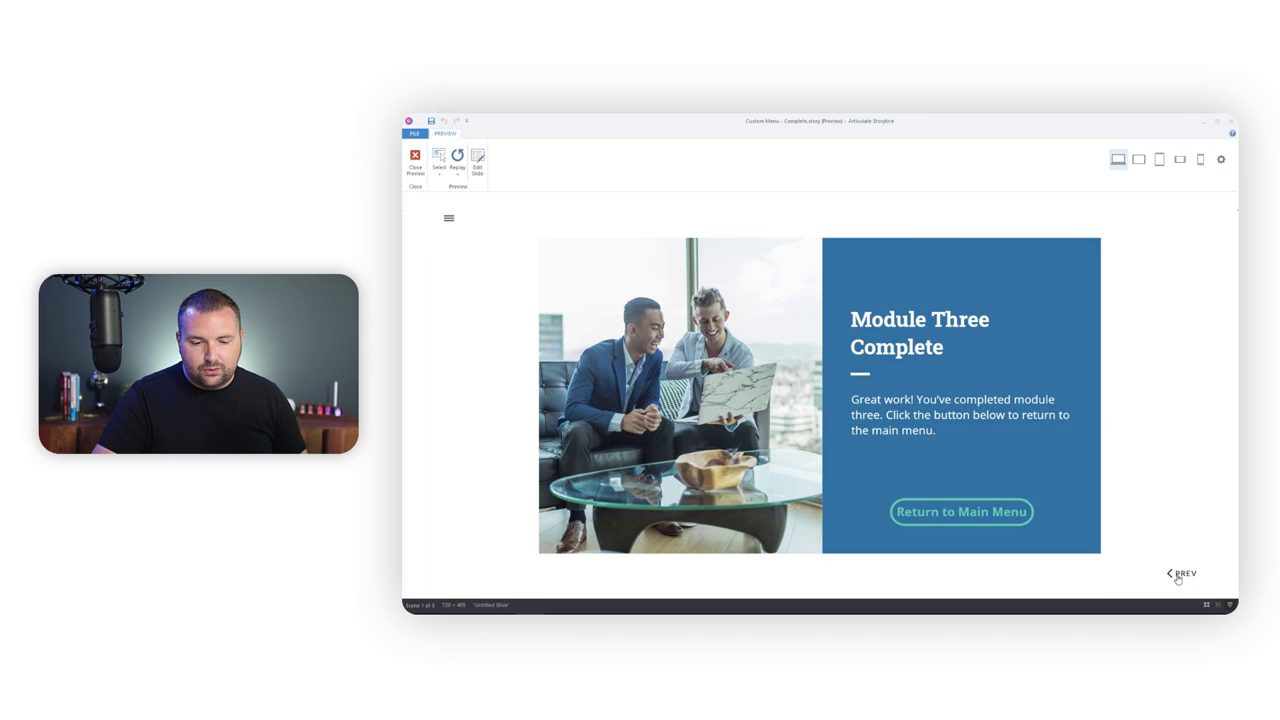
{"action": "left_click", "coordinate": [983, 520]}
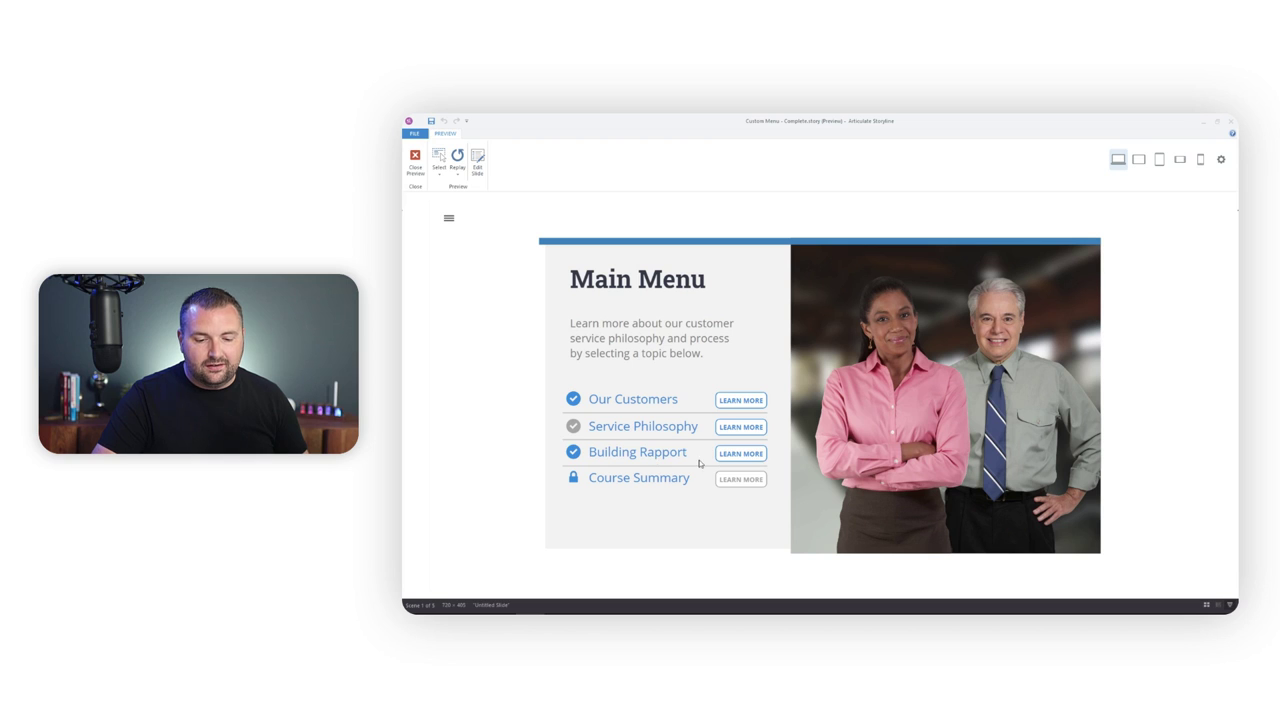
Go through the Service Philosophy module in the preview, opening a Customer Journey marker, and return to the main menu.
{"action": "left_click", "coordinate": [750, 427]}
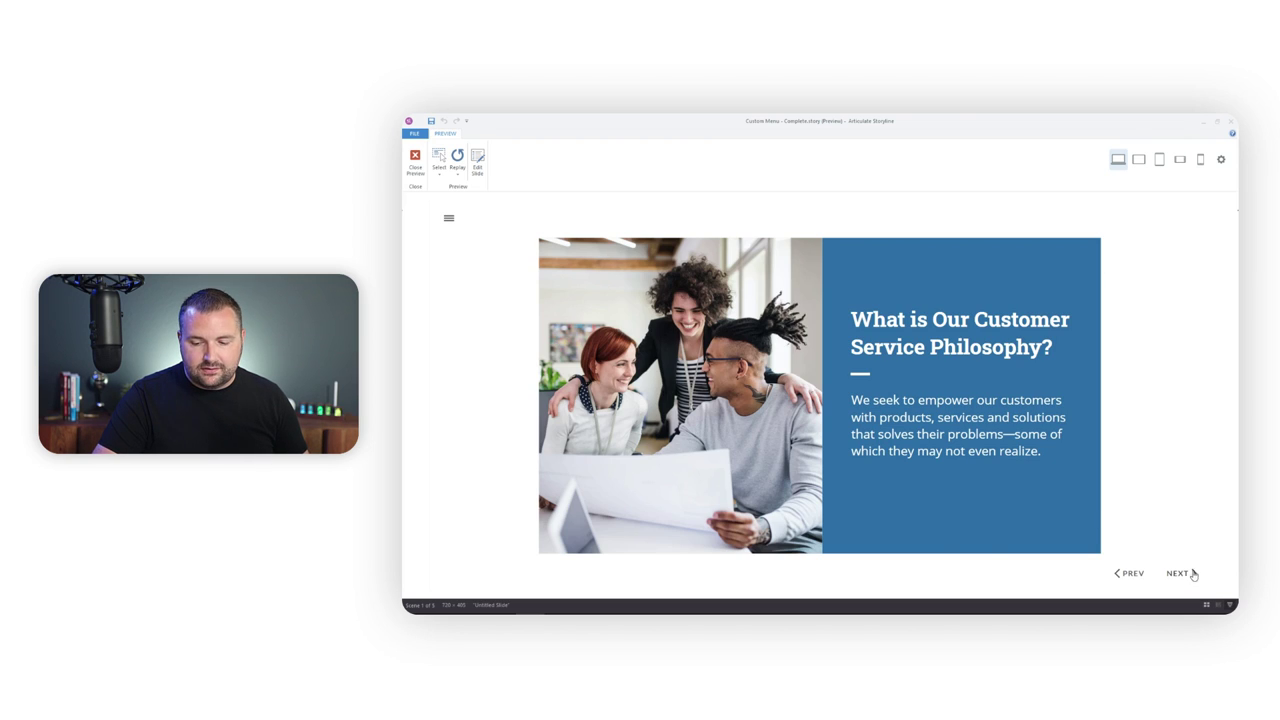
{"action": "left_click", "coordinate": [1192, 573]}
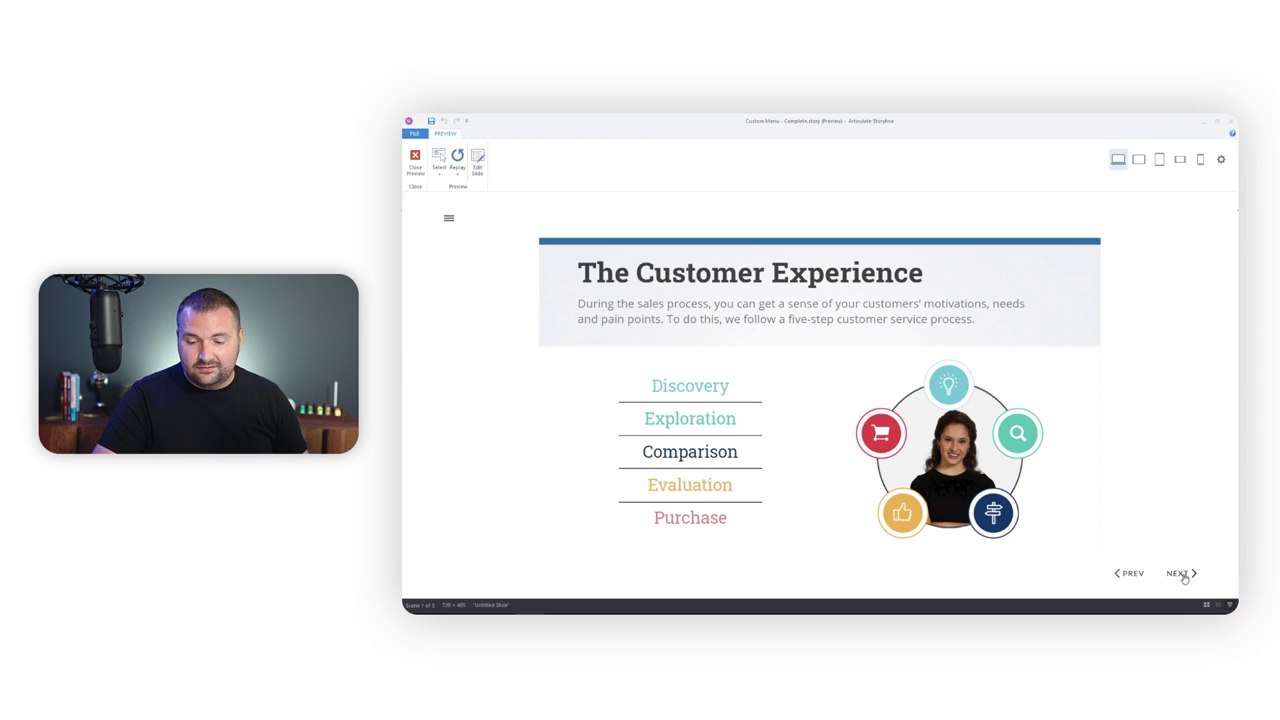
{"action": "left_click", "coordinate": [1183, 575]}
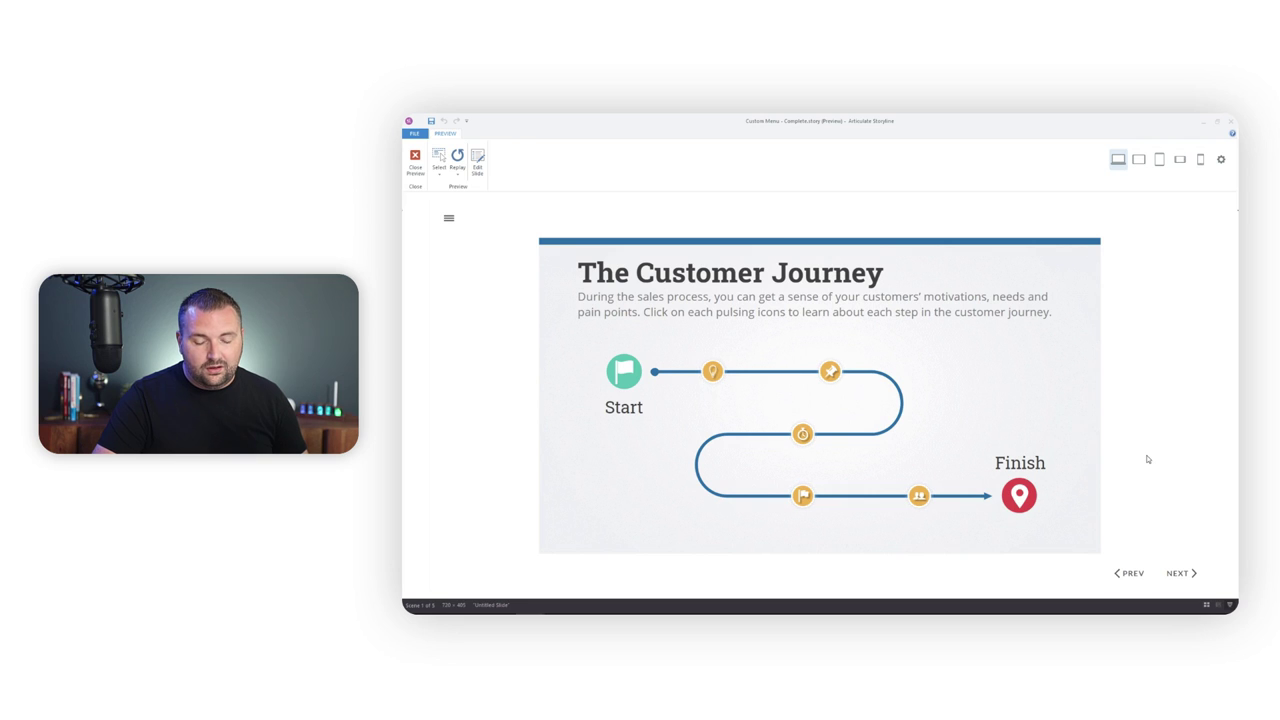
{"action": "left_click", "coordinate": [802, 433]}
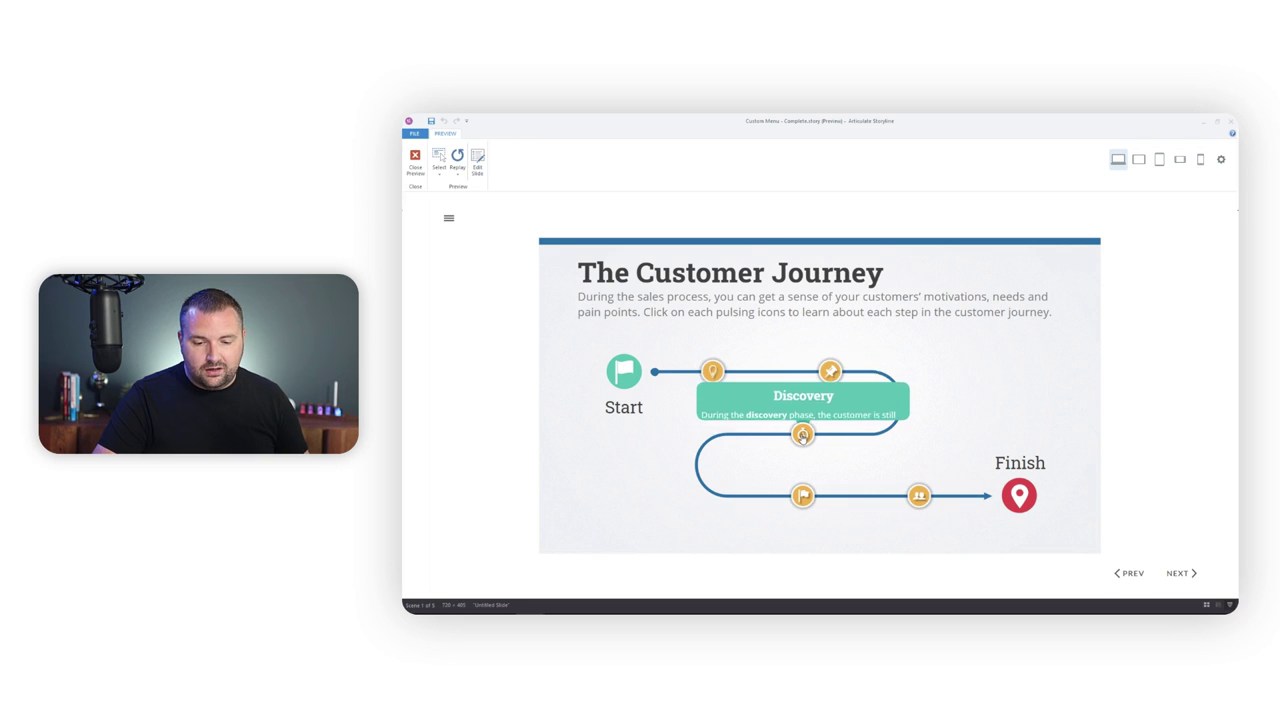
{"action": "left_click", "coordinate": [1181, 575]}
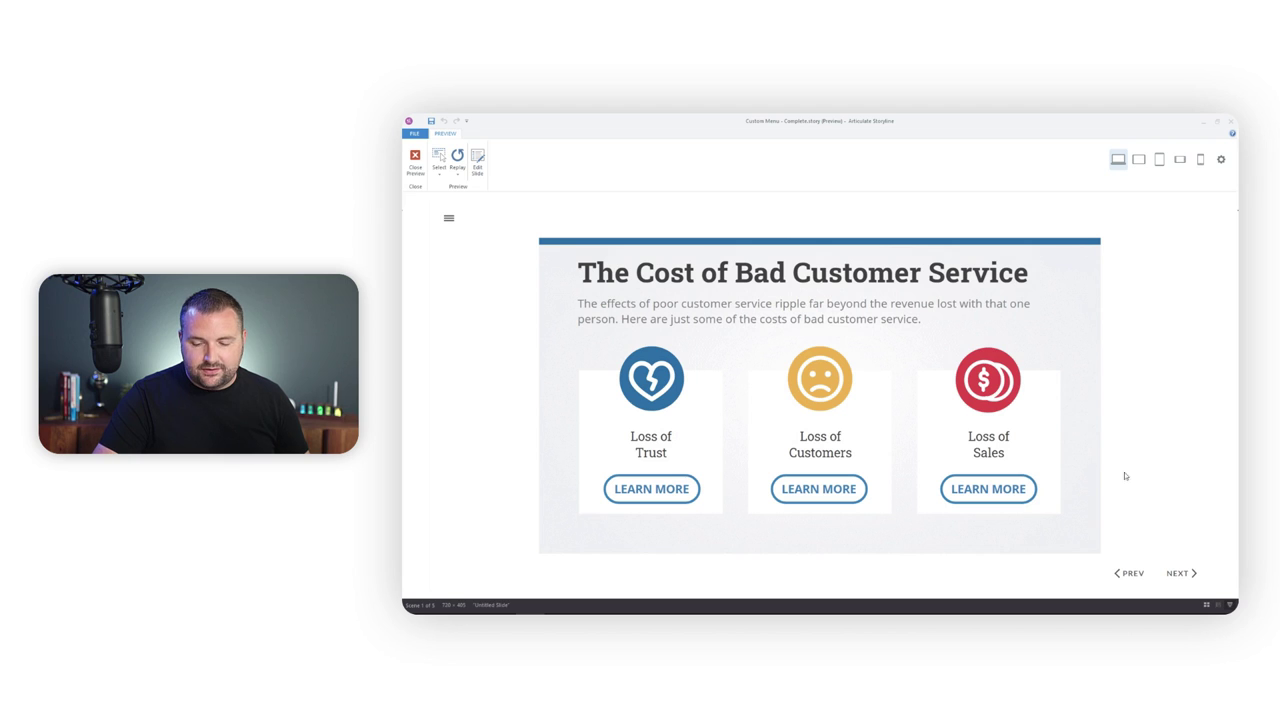
{"action": "left_click", "coordinate": [1180, 573]}
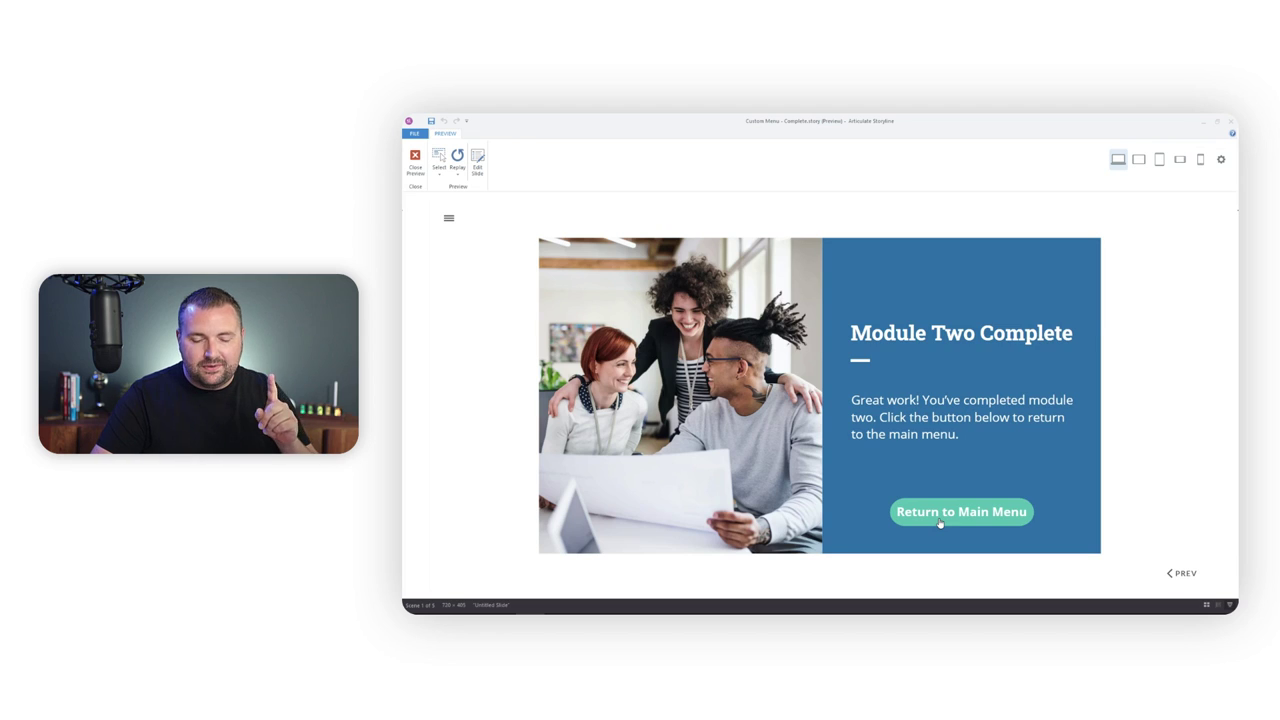
{"action": "left_click", "coordinate": [940, 514]}
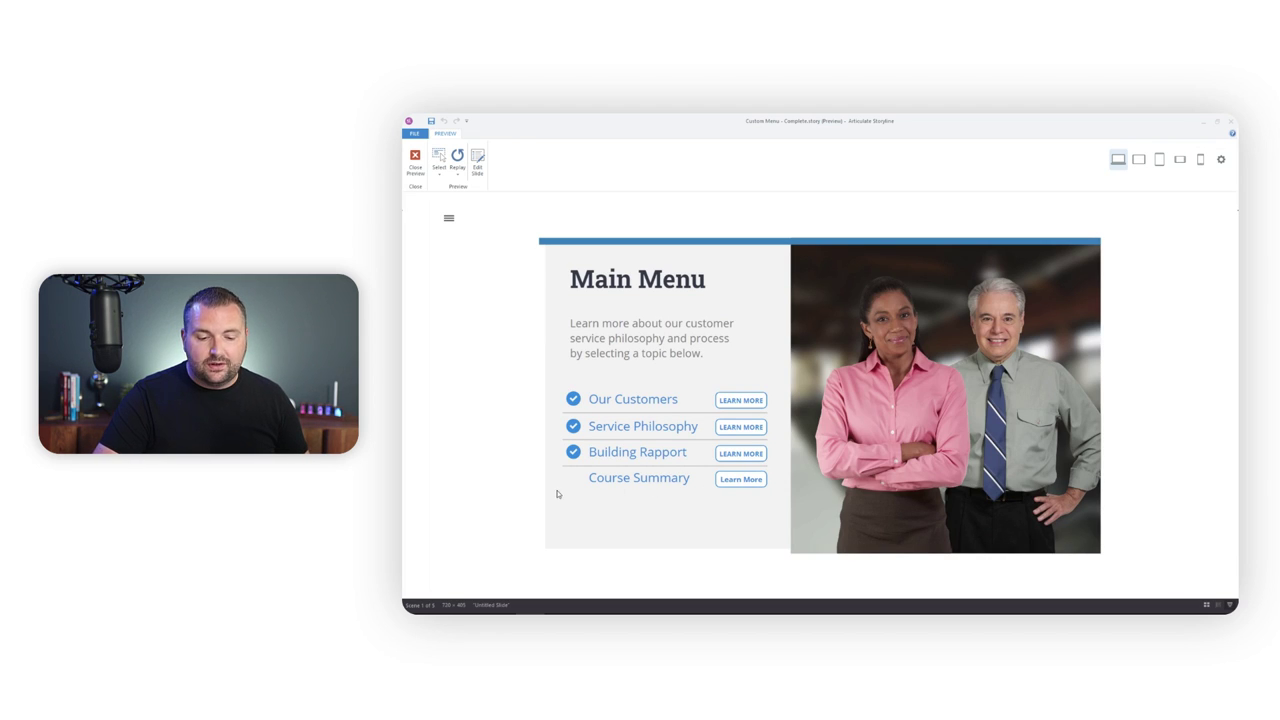
View the Course Summary from the previewed main menu and close the preview.
{"action": "left_click", "coordinate": [758, 483]}
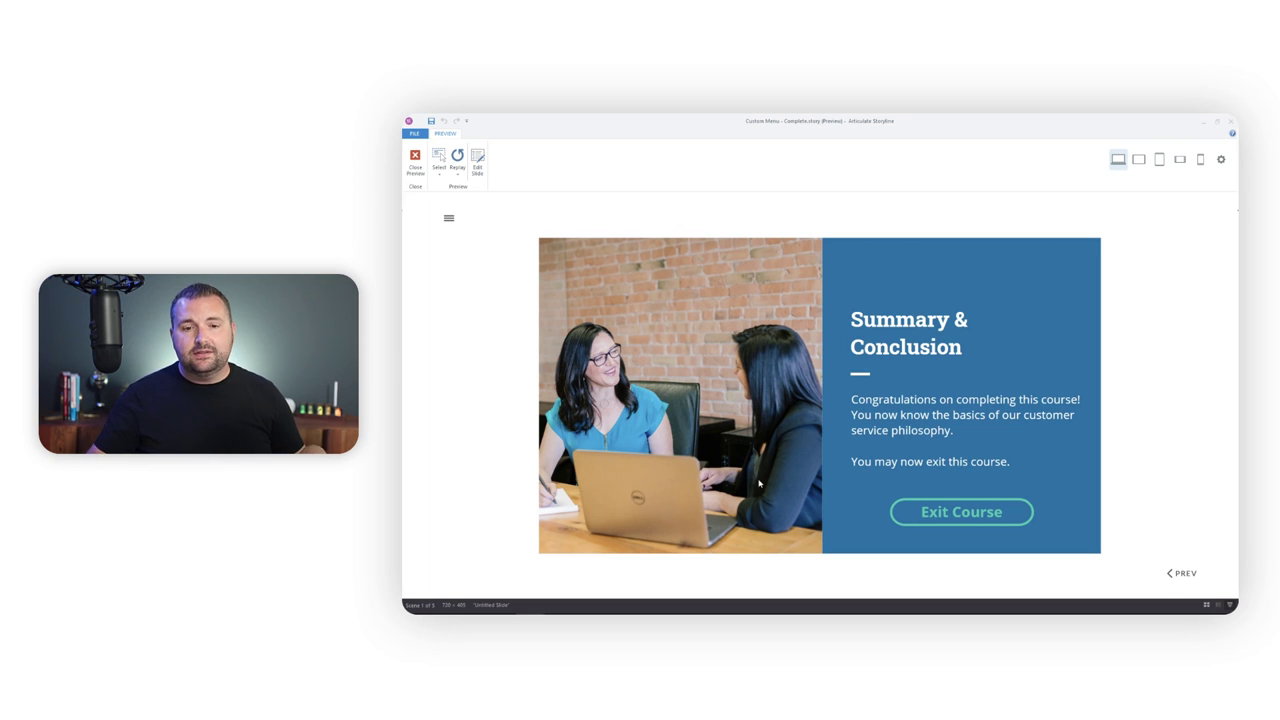
{"action": "left_click", "coordinate": [415, 160]}
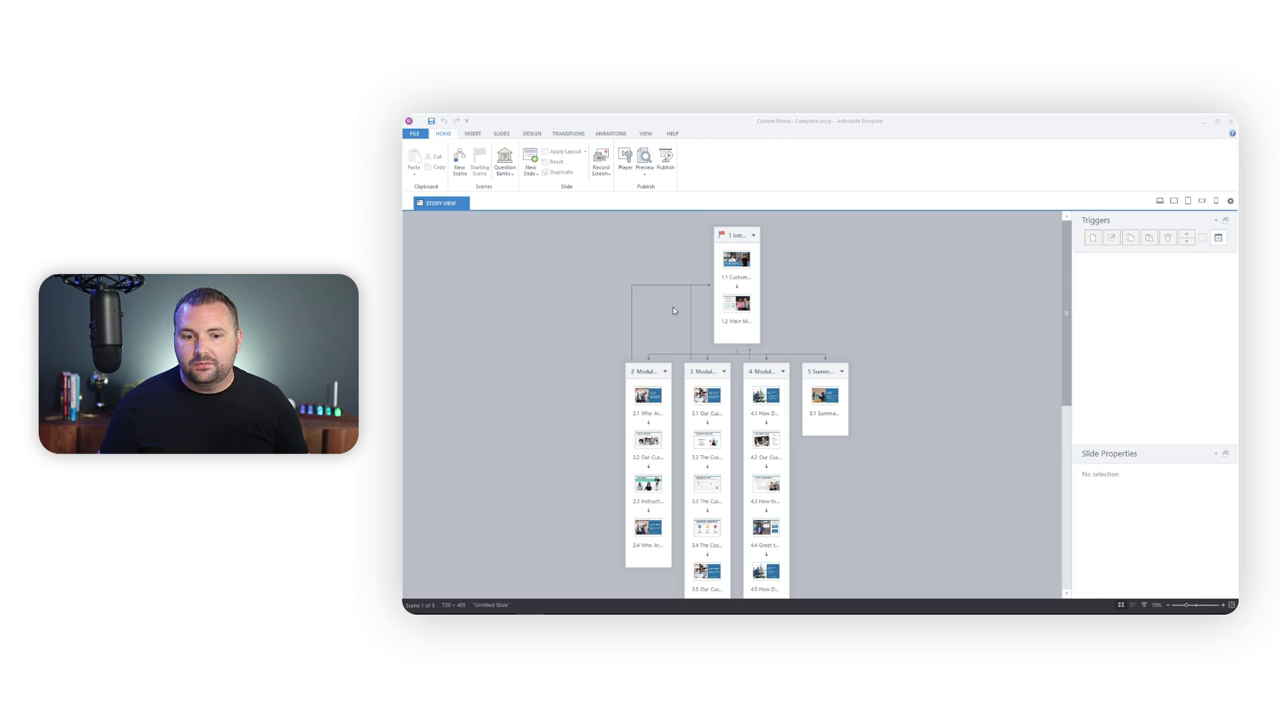
Close the completed Custom Menu project and switch to the Custom Menu - Demo project.
{"action": "left_click", "coordinate": [951, 286]}
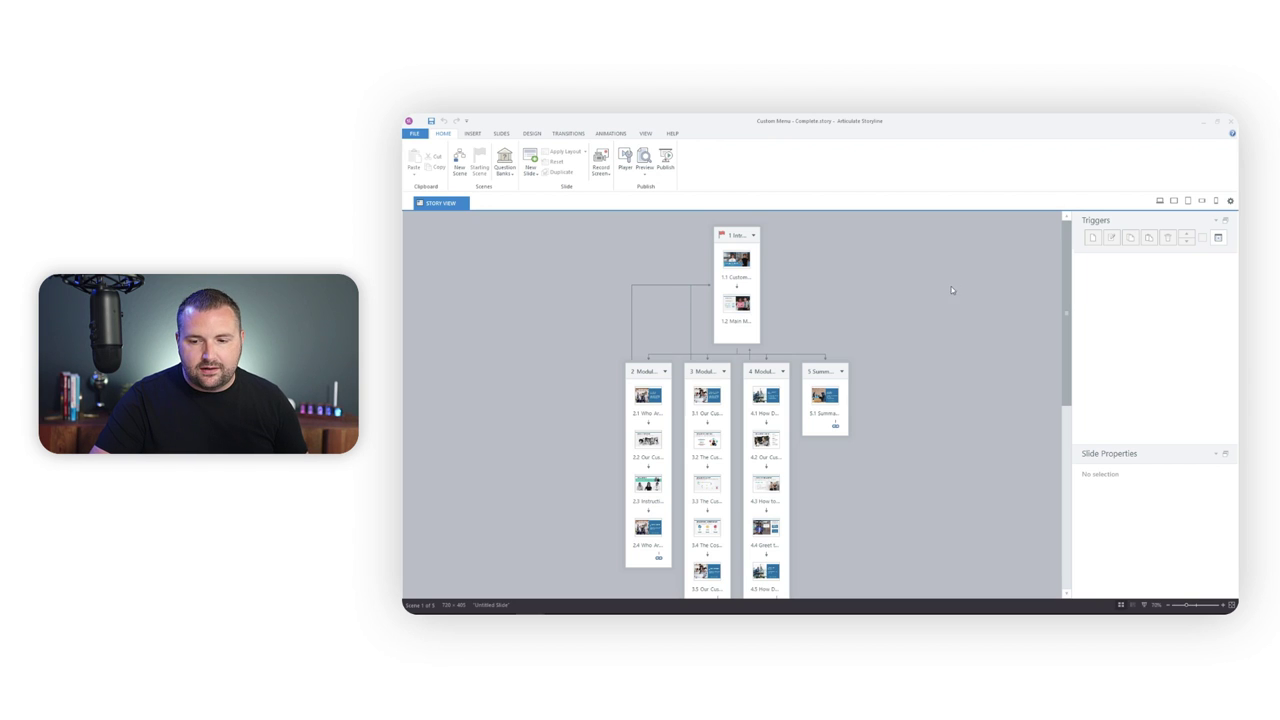
{"action": "left_click", "coordinate": [1226, 124]}
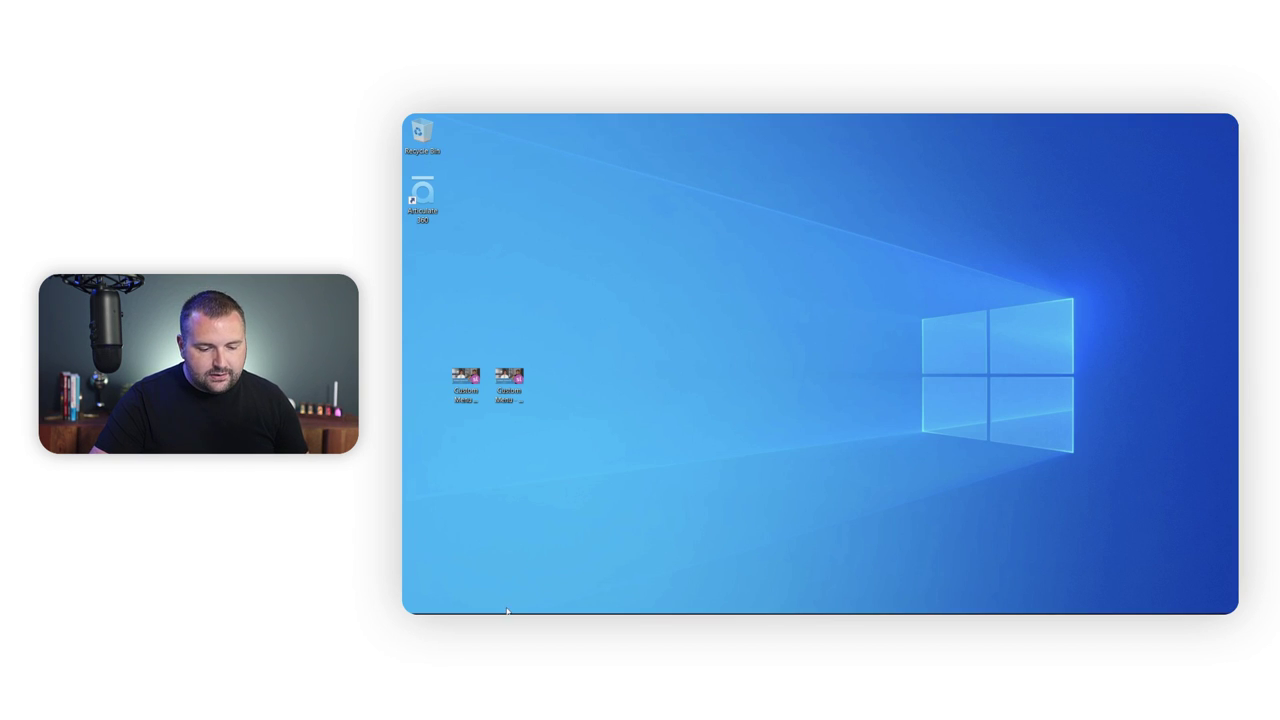
{"action": "left_click", "coordinate": [507, 612]}
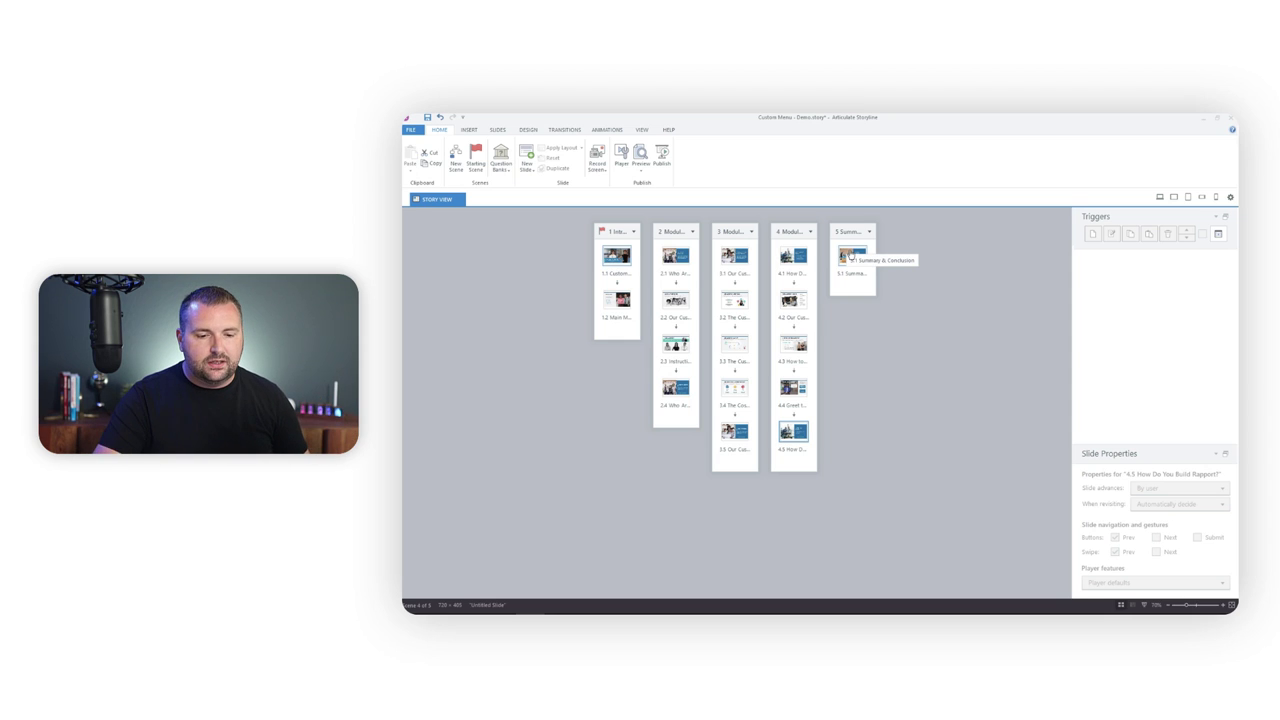
Look over the Introduction scene's title slide and the story's scenes, and open the 1.2 Main Menu slide for editing.
{"action": "double_click", "coordinate": [611, 257]}
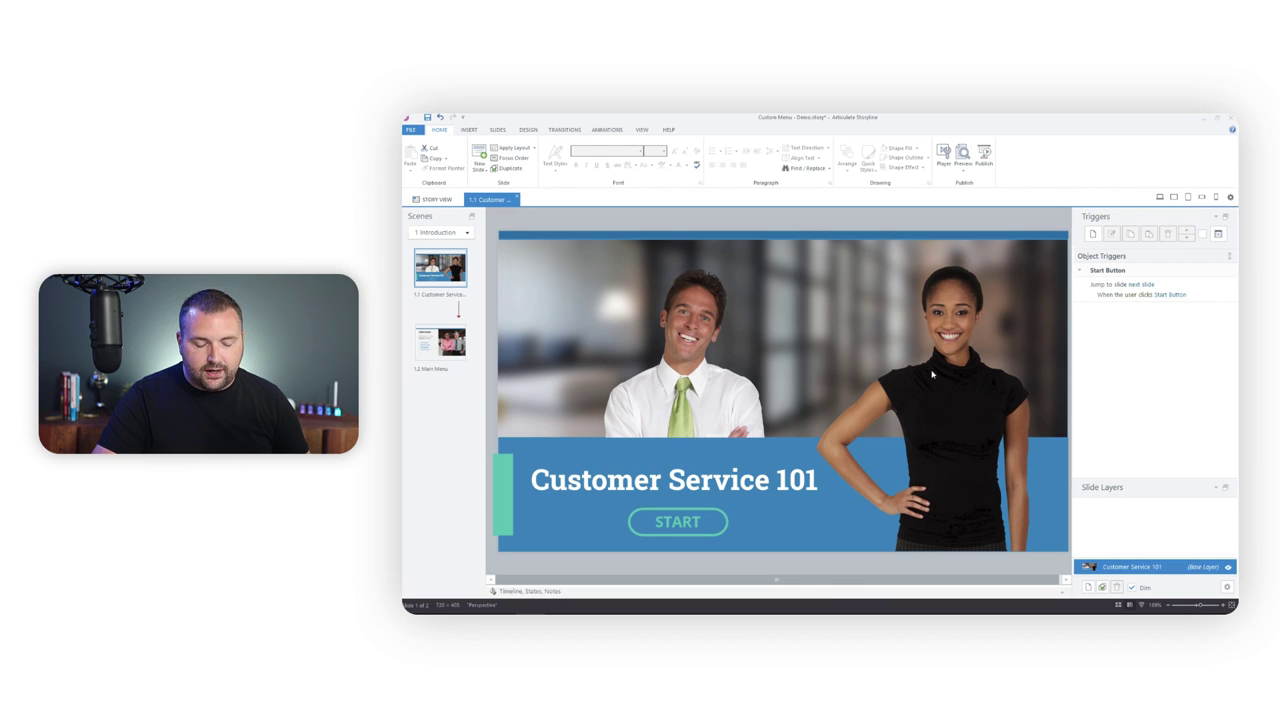
{"action": "left_click", "coordinate": [441, 345]}
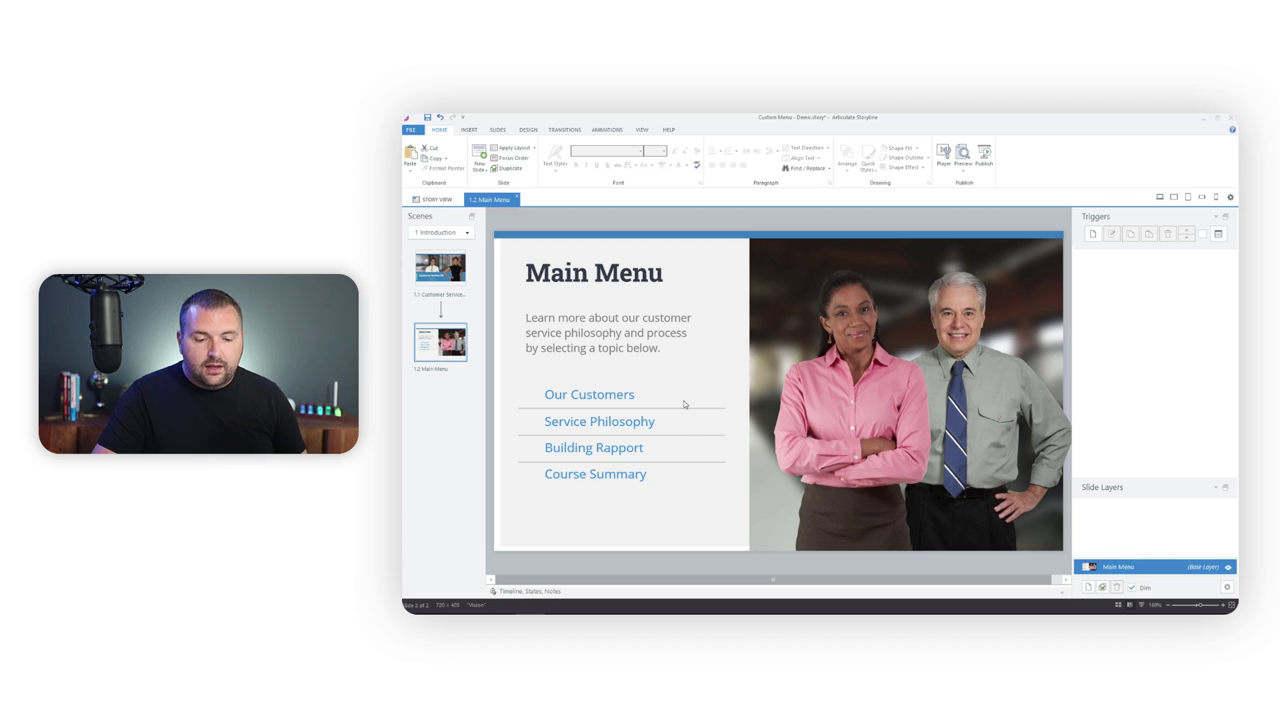
{"action": "left_click", "coordinate": [424, 200]}
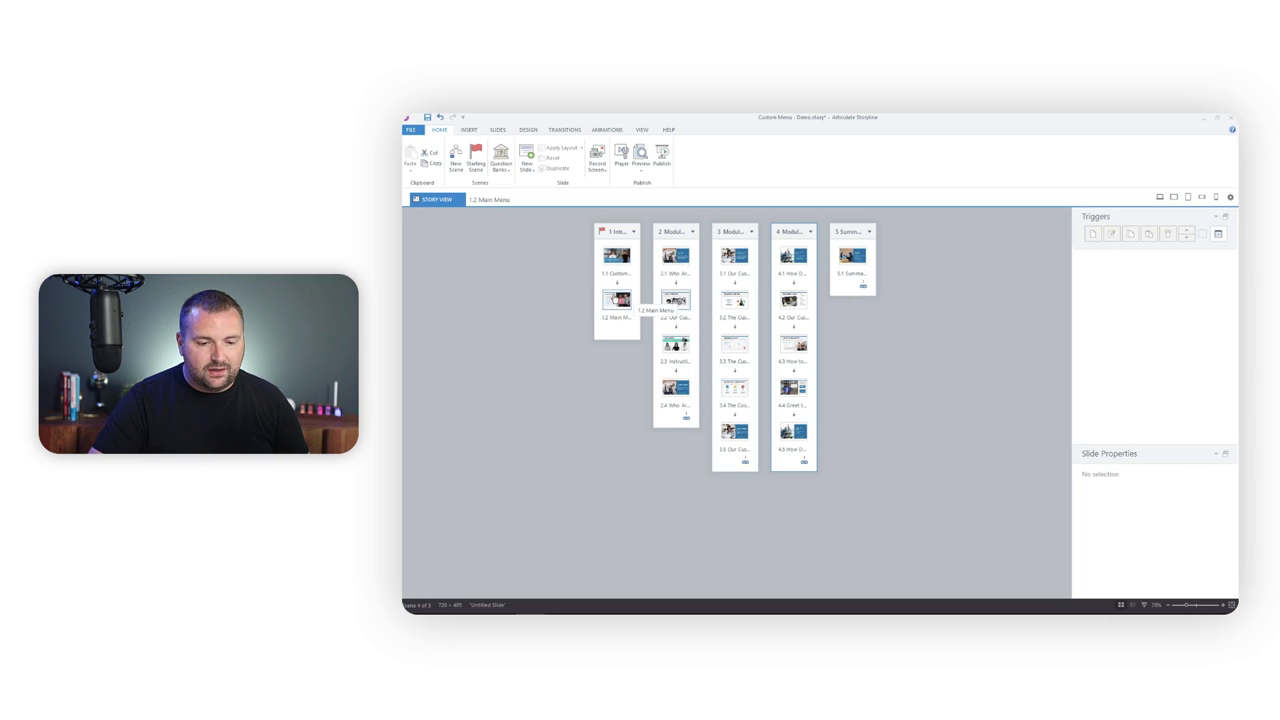
{"action": "left_click", "coordinate": [490, 199]}
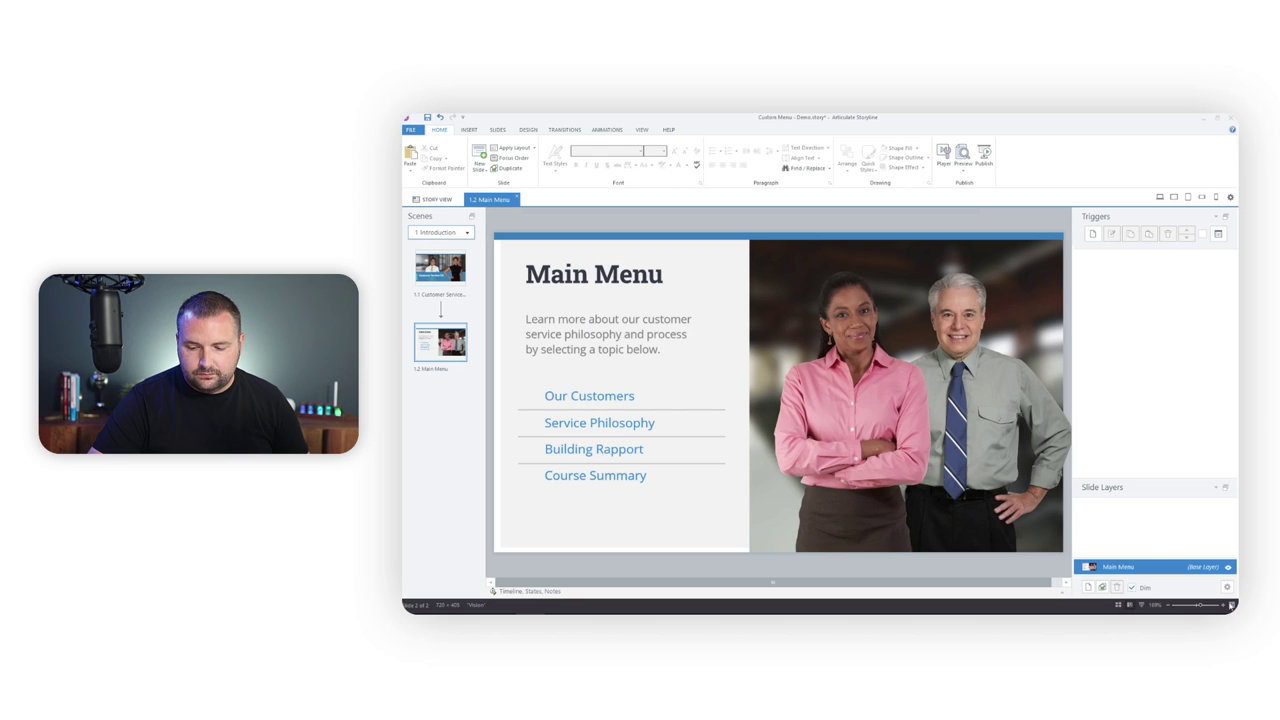
Insert a rounded rectangular button about 74 × 25 px beside the Our Customers topic on the Main Menu slide.
{"action": "left_click", "coordinate": [1224, 605]}
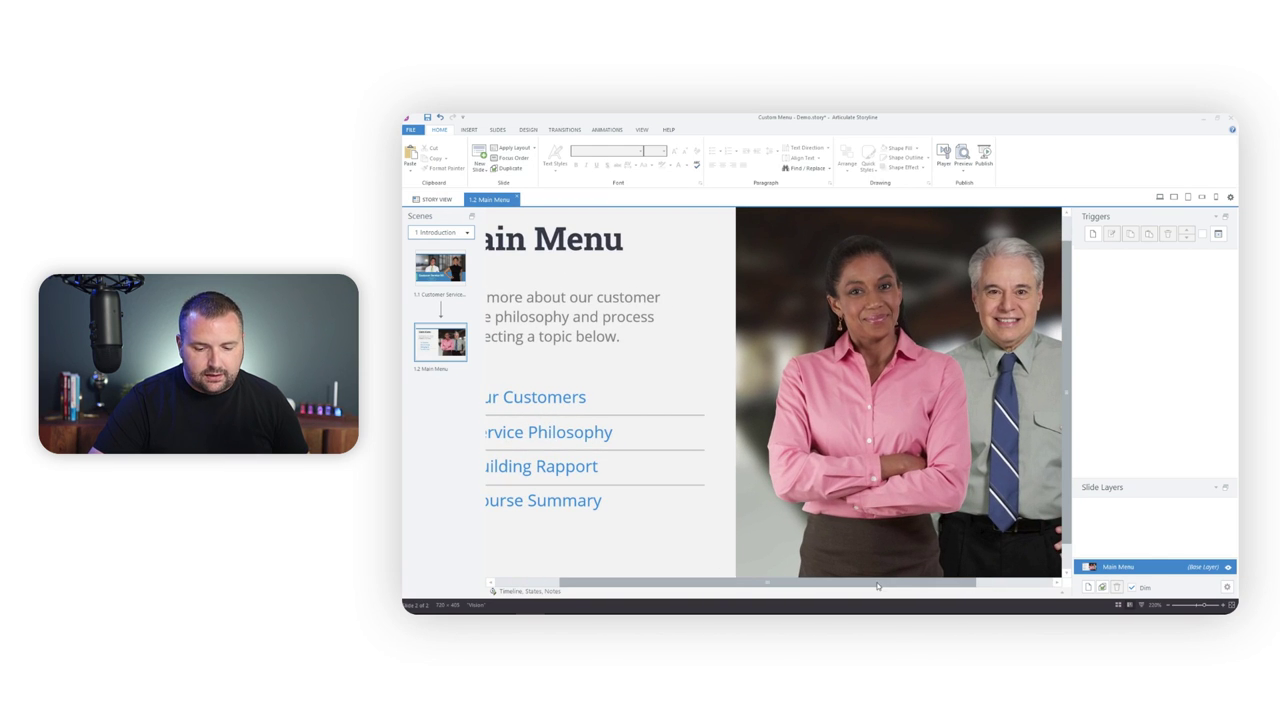
{"action": "left_click_drag", "start_coordinate": [877, 587], "coordinate": [812, 587]}
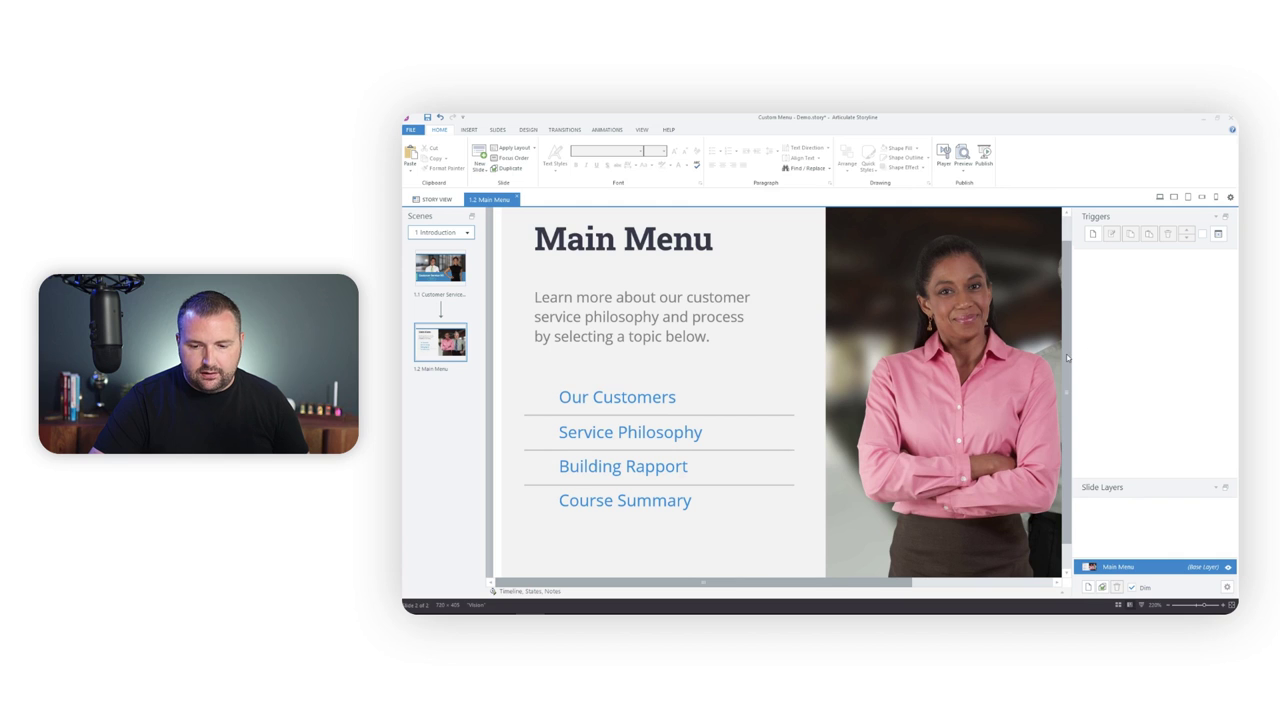
{"action": "scroll", "coordinate": [1066, 354], "scroll_direction": "down", "scroll_amount": 1}
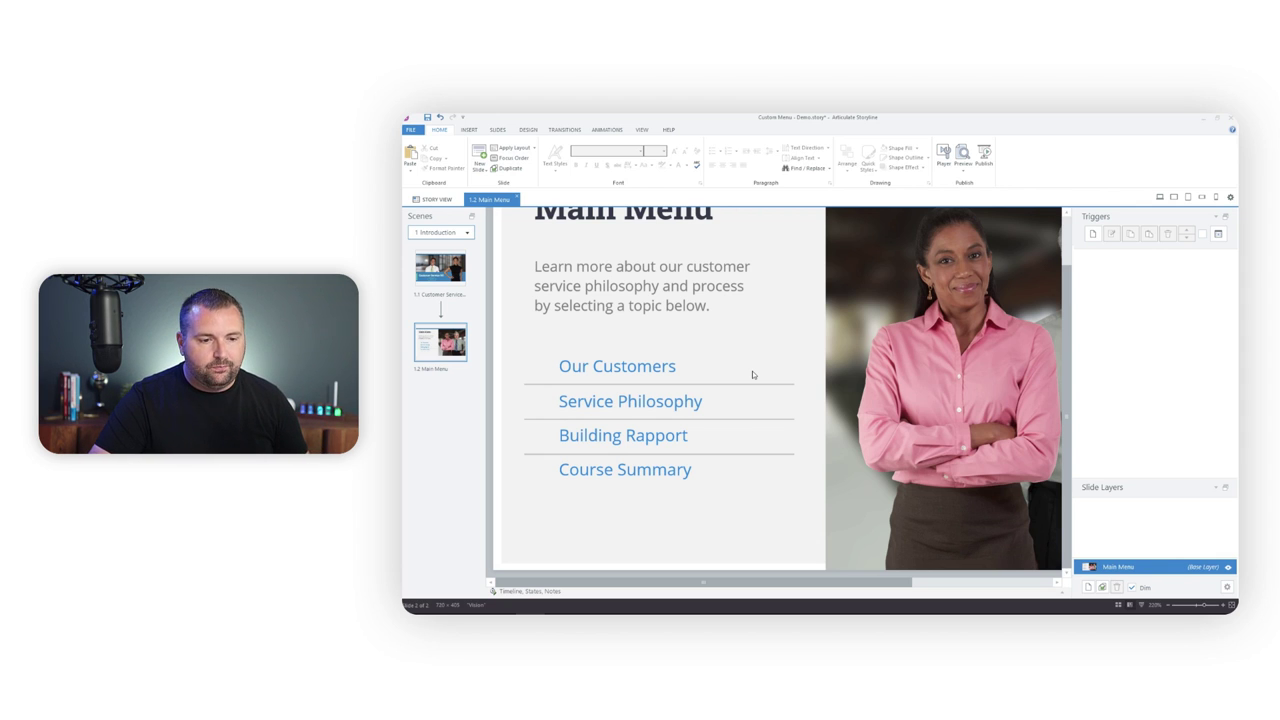
{"action": "left_click", "coordinate": [469, 129]}
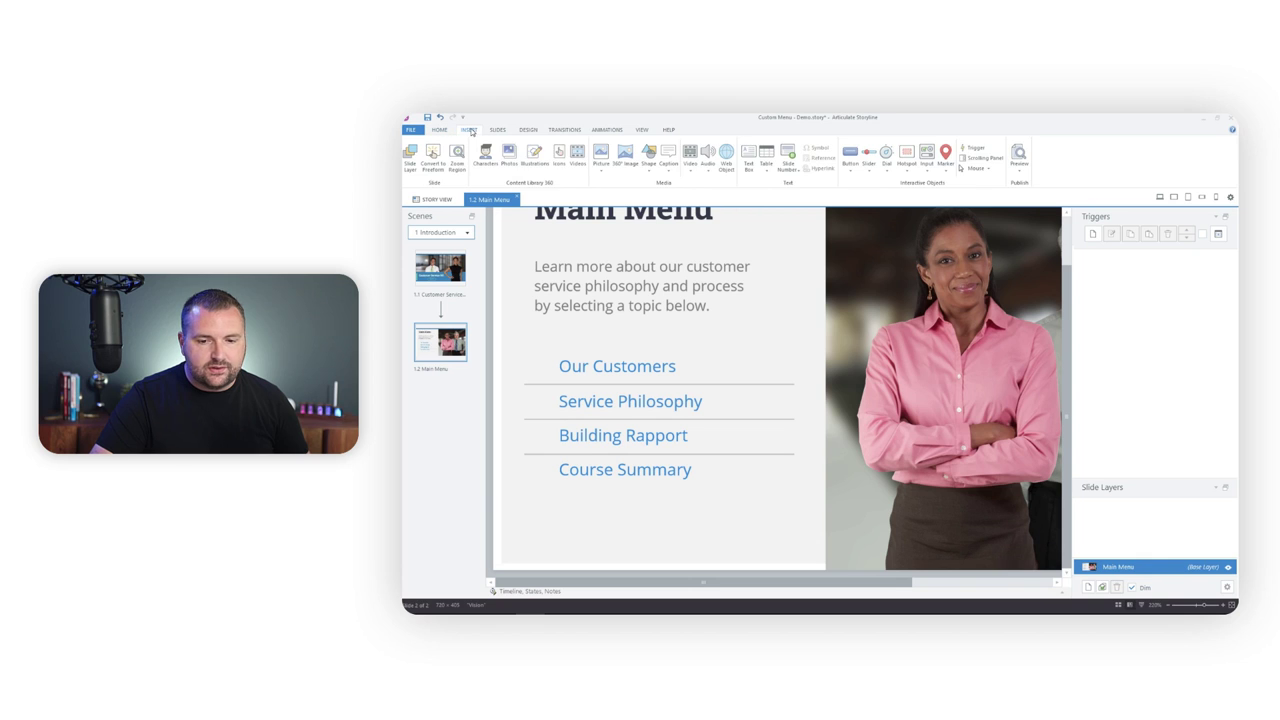
{"action": "left_click", "coordinate": [852, 160]}
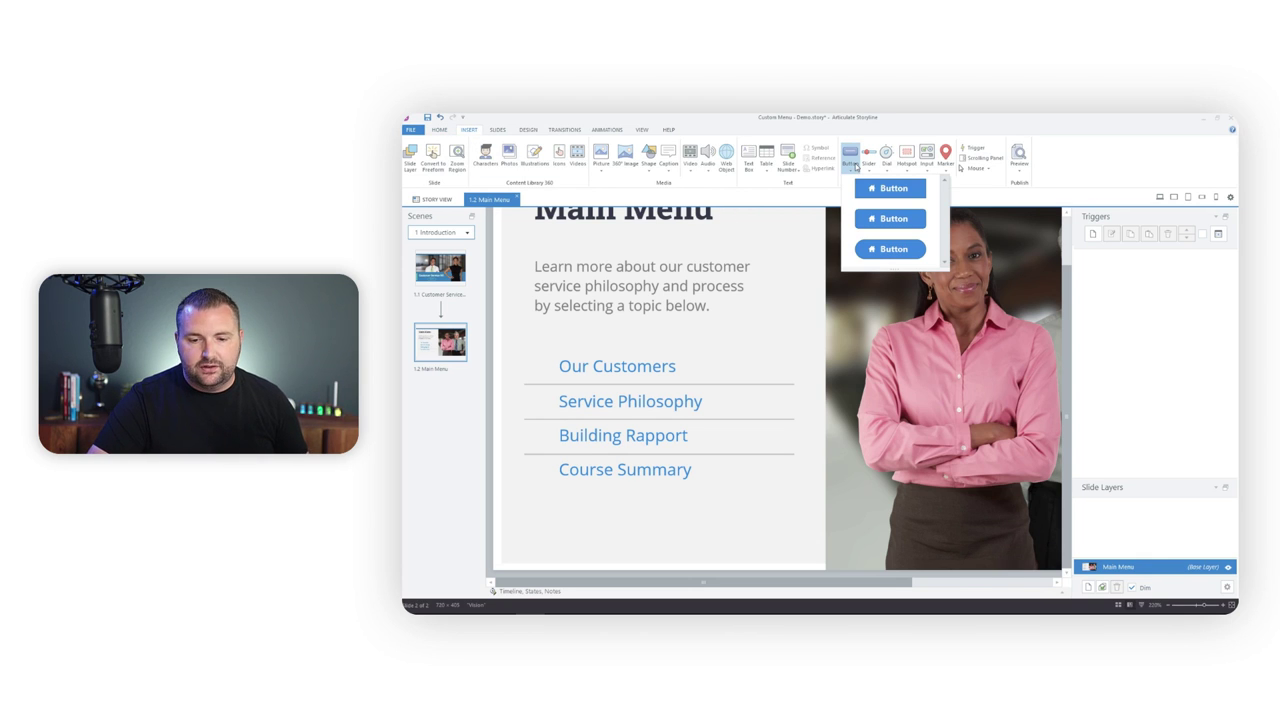
{"action": "left_click", "coordinate": [885, 218]}
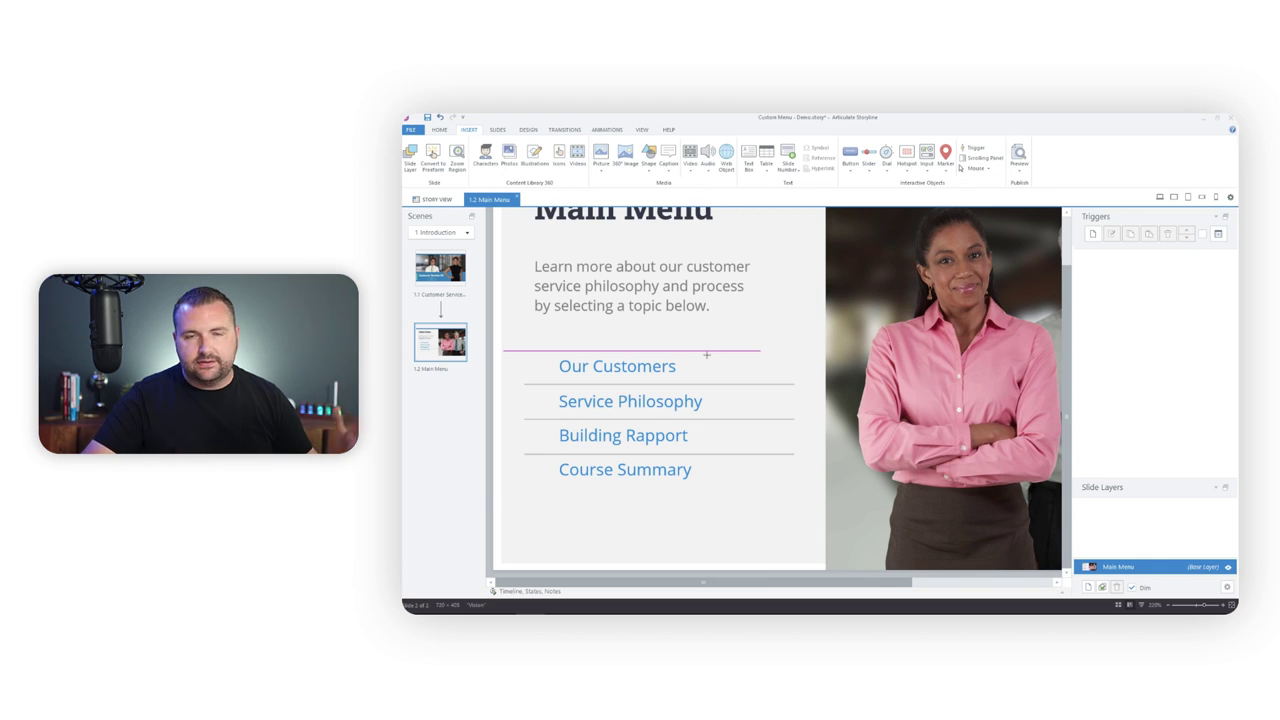
{"action": "left_click_drag", "start_coordinate": [700, 354], "coordinate": [786, 377]}
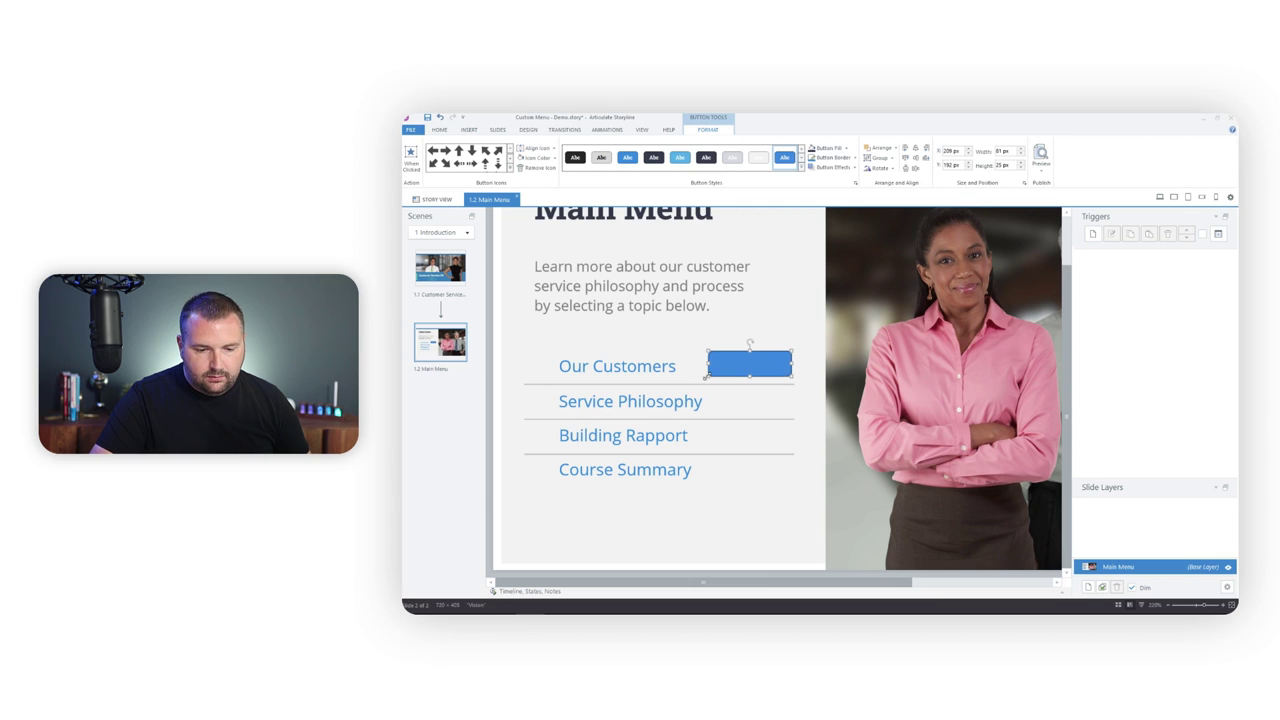
{"action": "left_click_drag", "start_coordinate": [707, 376], "coordinate": [713, 377]}
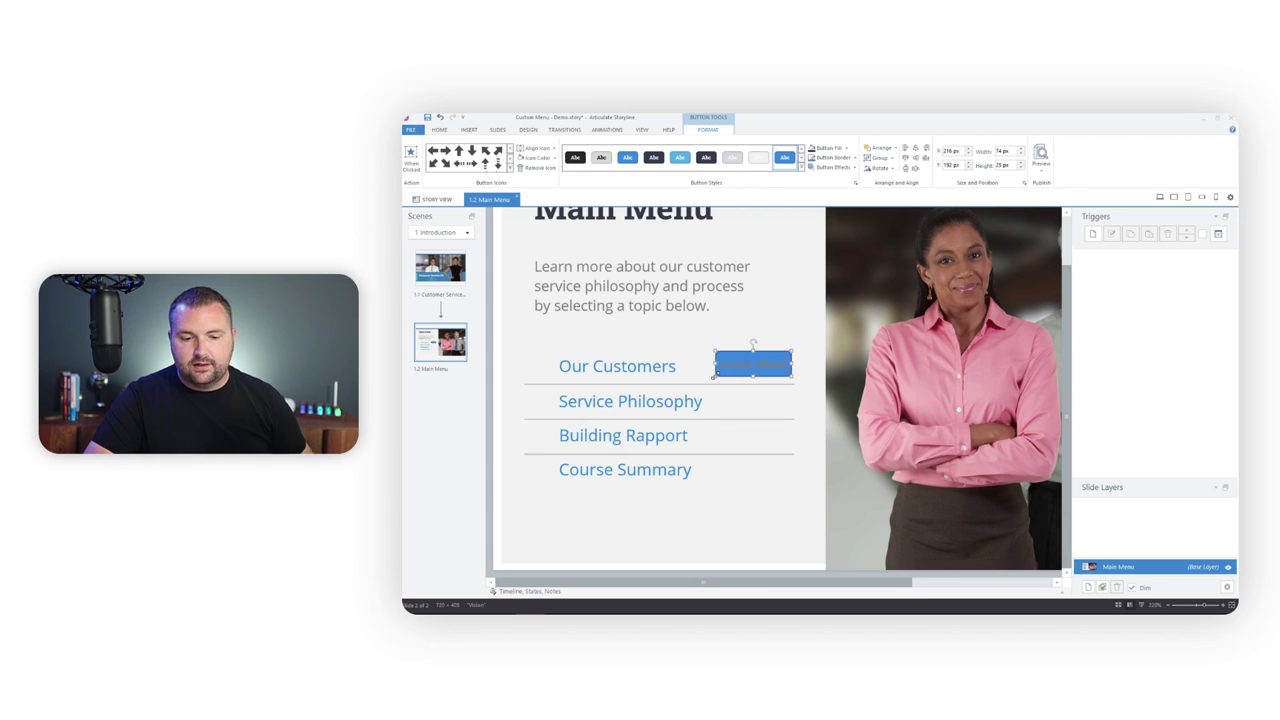
Label the new button beside Our Customers LEARN MORE.
{"action": "triple_click", "coordinate": [741, 363]}
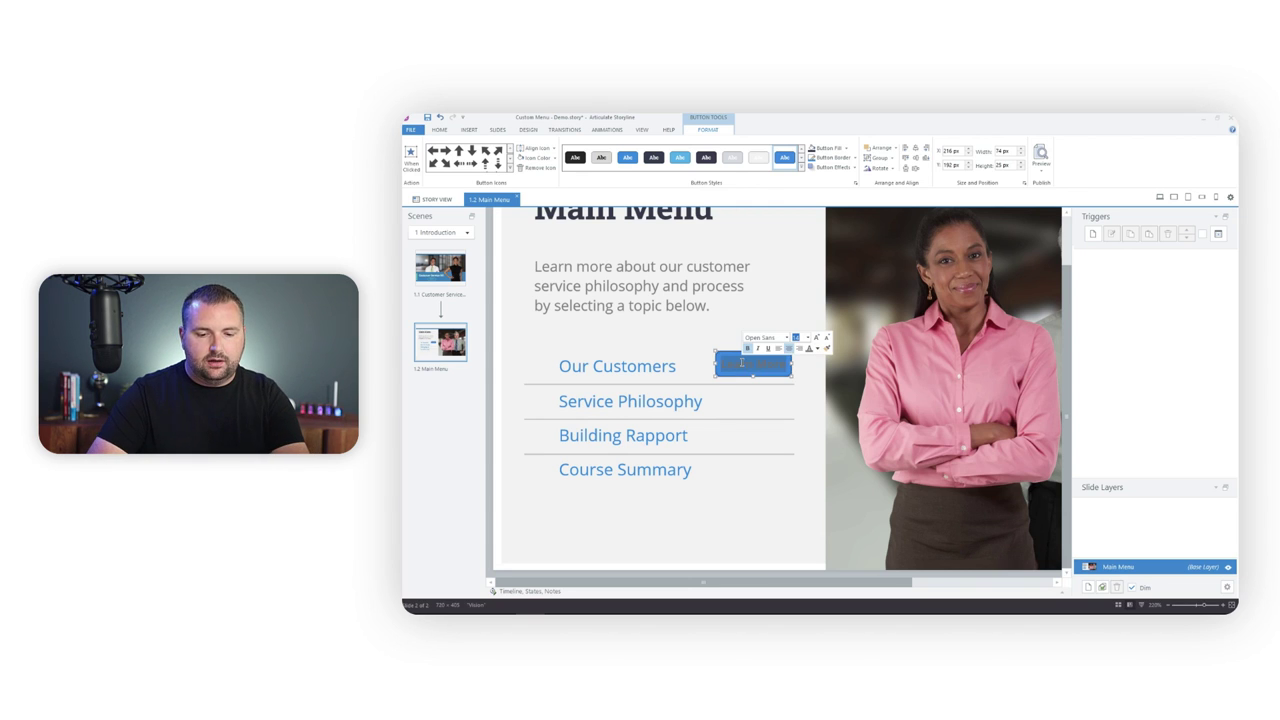
{"action": "type", "text": "Link"}
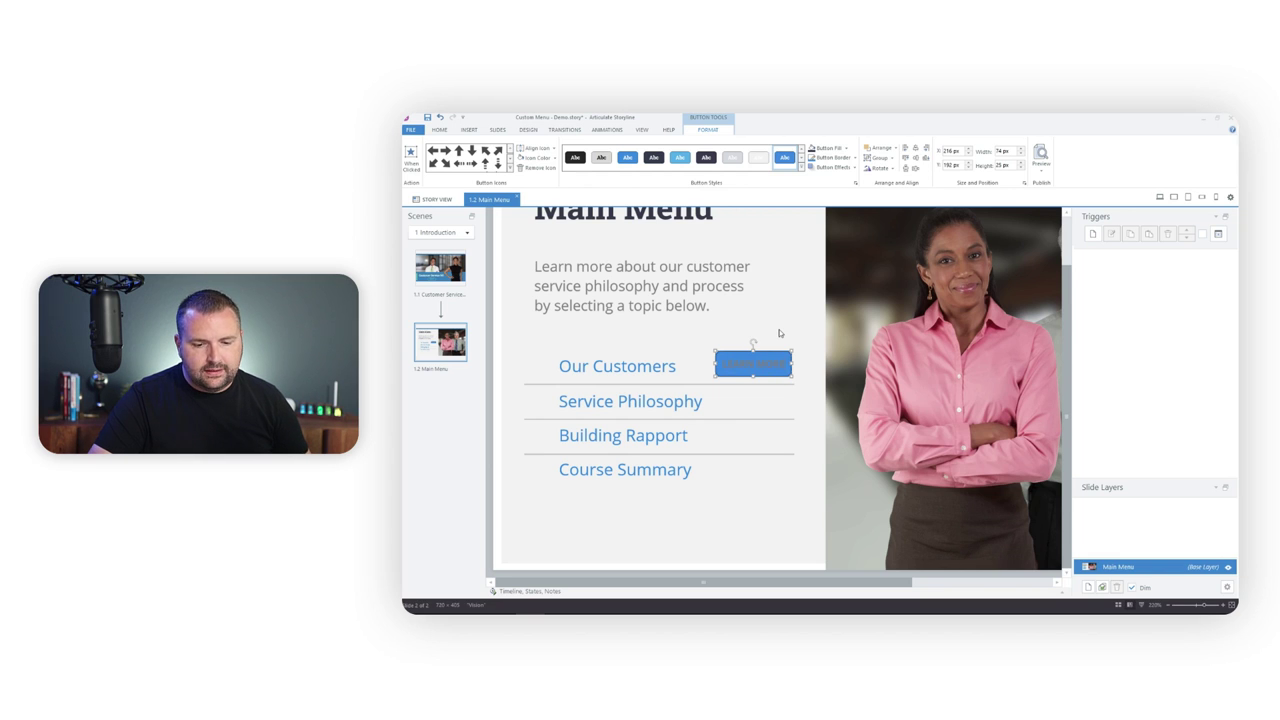
{"action": "left_click", "coordinate": [779, 335]}
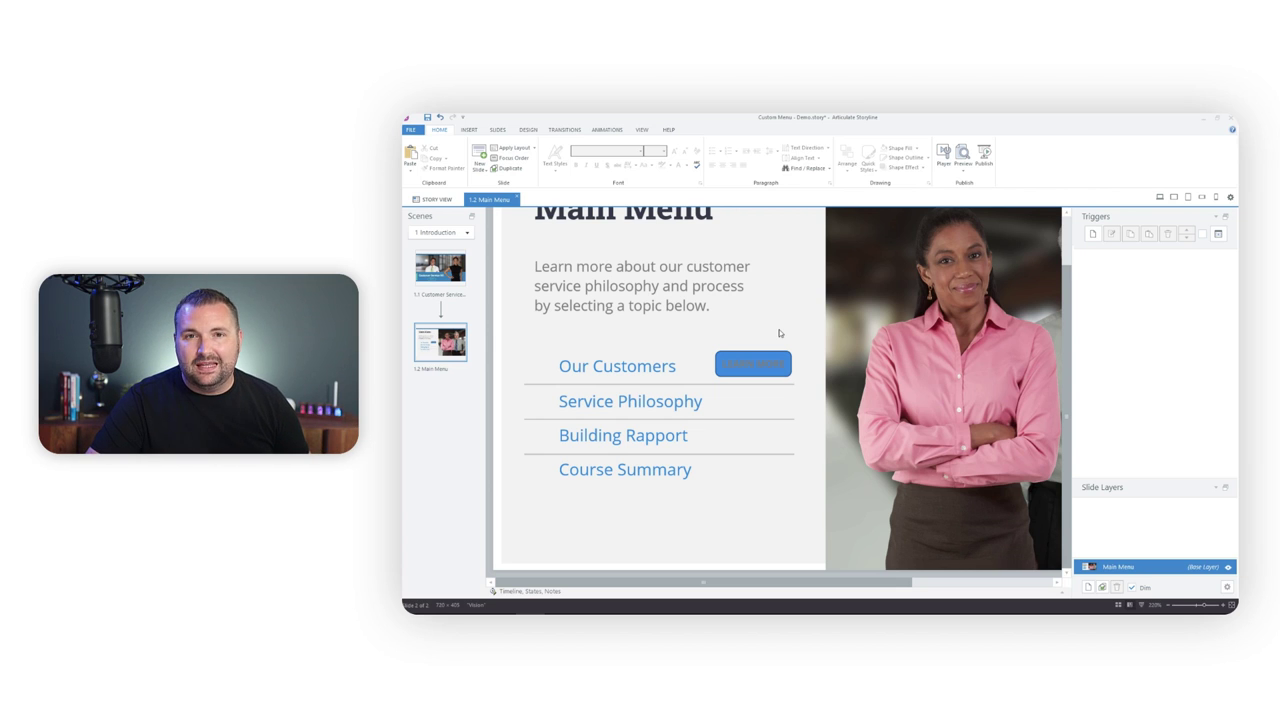
Give the LEARN MORE button a white fill and a border in the theme's blue.
{"action": "left_click", "coordinate": [773, 352]}
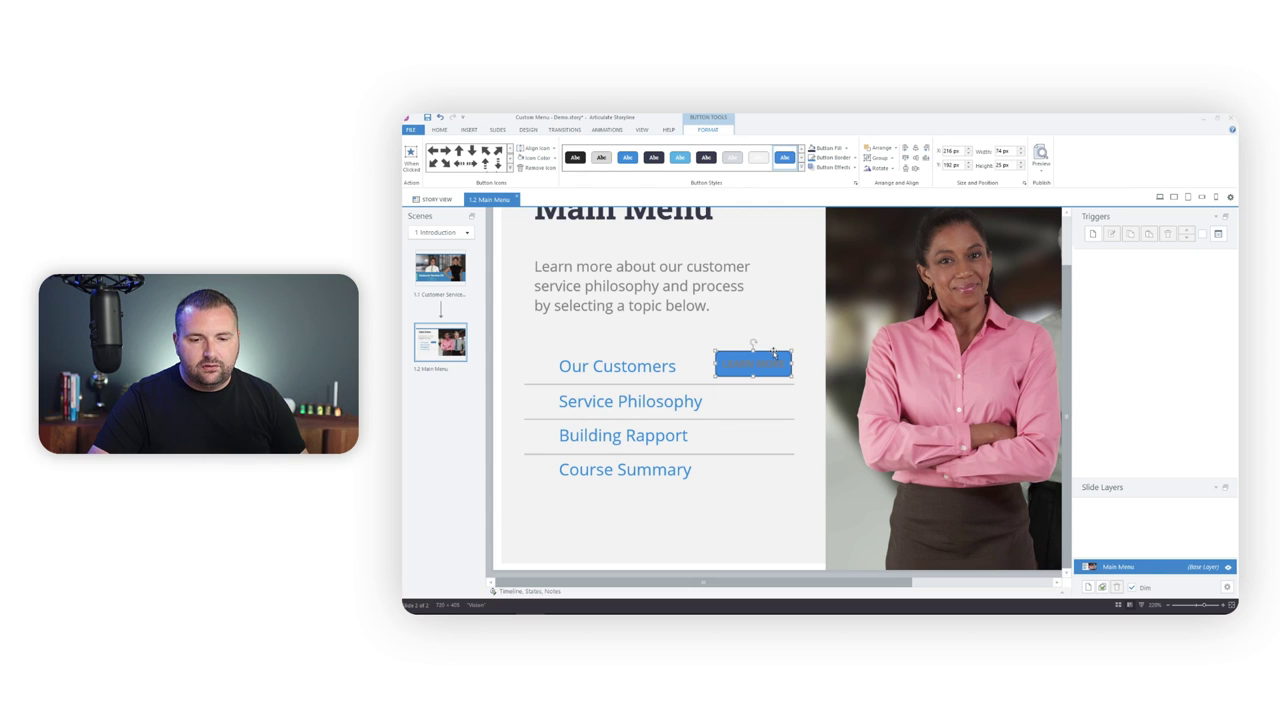
{"action": "left_click", "coordinate": [846, 148]}
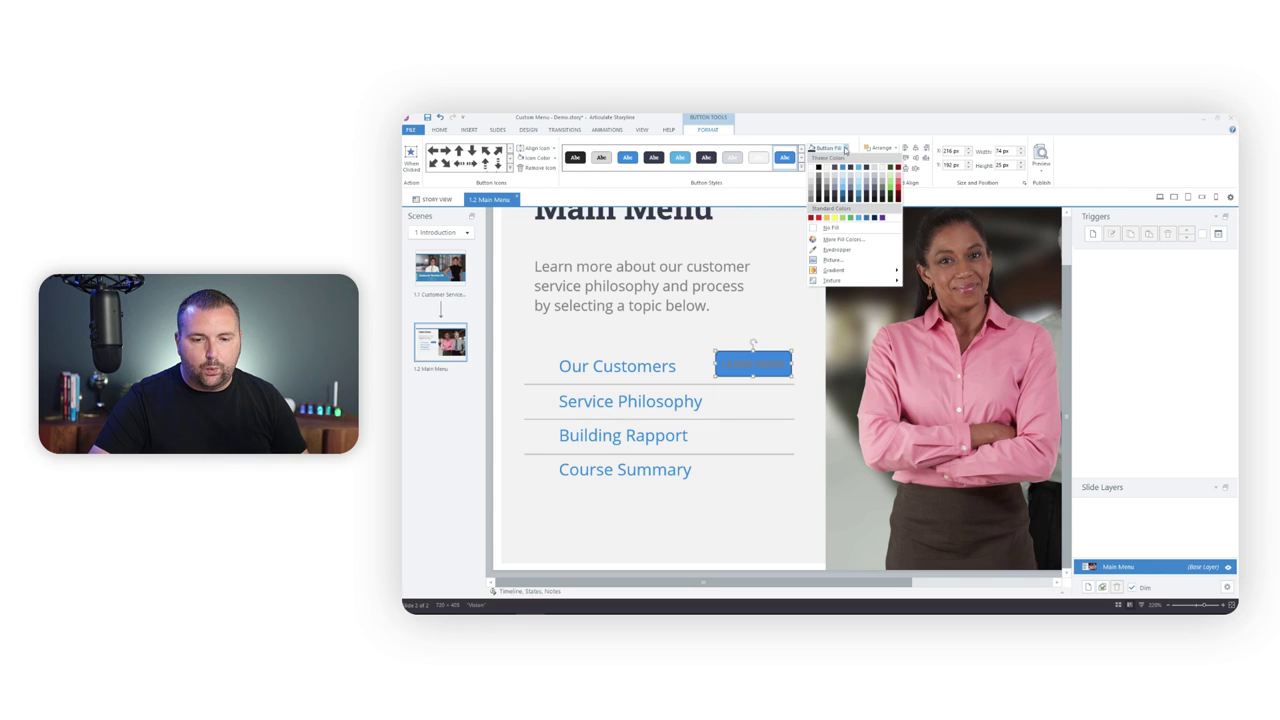
{"action": "left_click", "coordinate": [813, 168]}
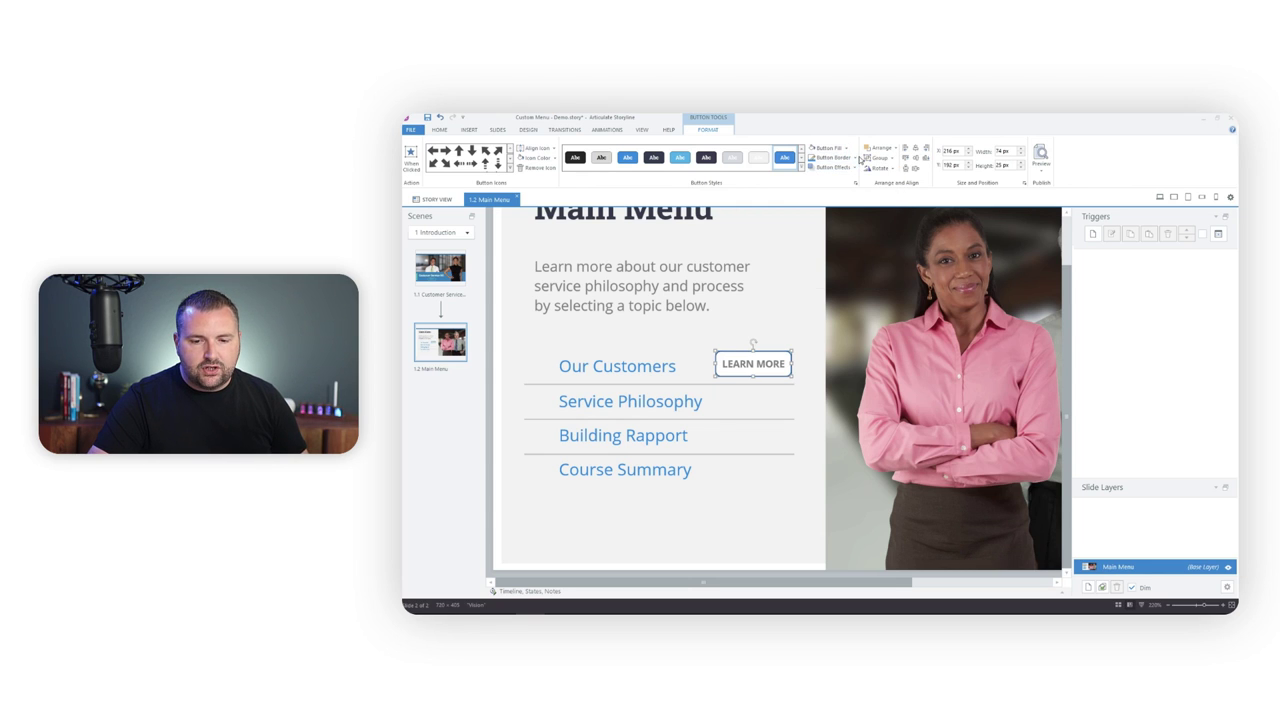
{"action": "left_click", "coordinate": [854, 159]}
{"action": "left_click", "coordinate": [843, 180]}
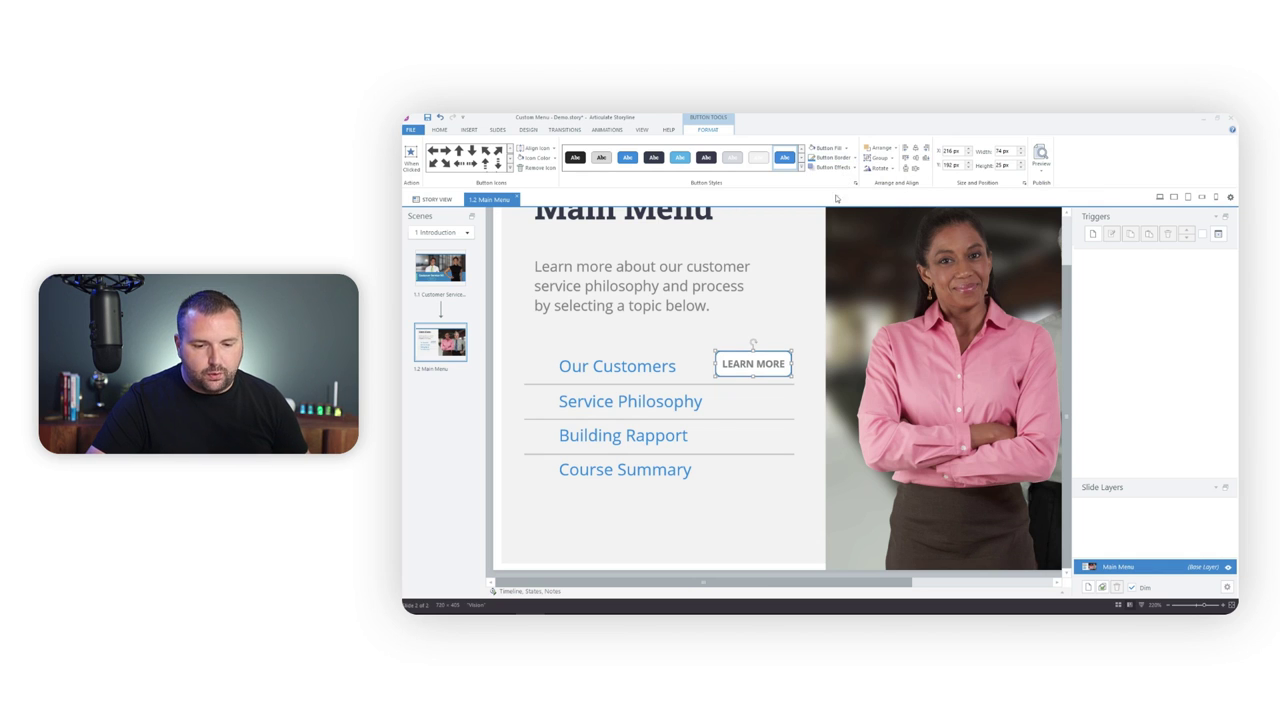
Color the button's LEARN MORE text in the theme's blue.
{"action": "triple_click", "coordinate": [754, 364]}
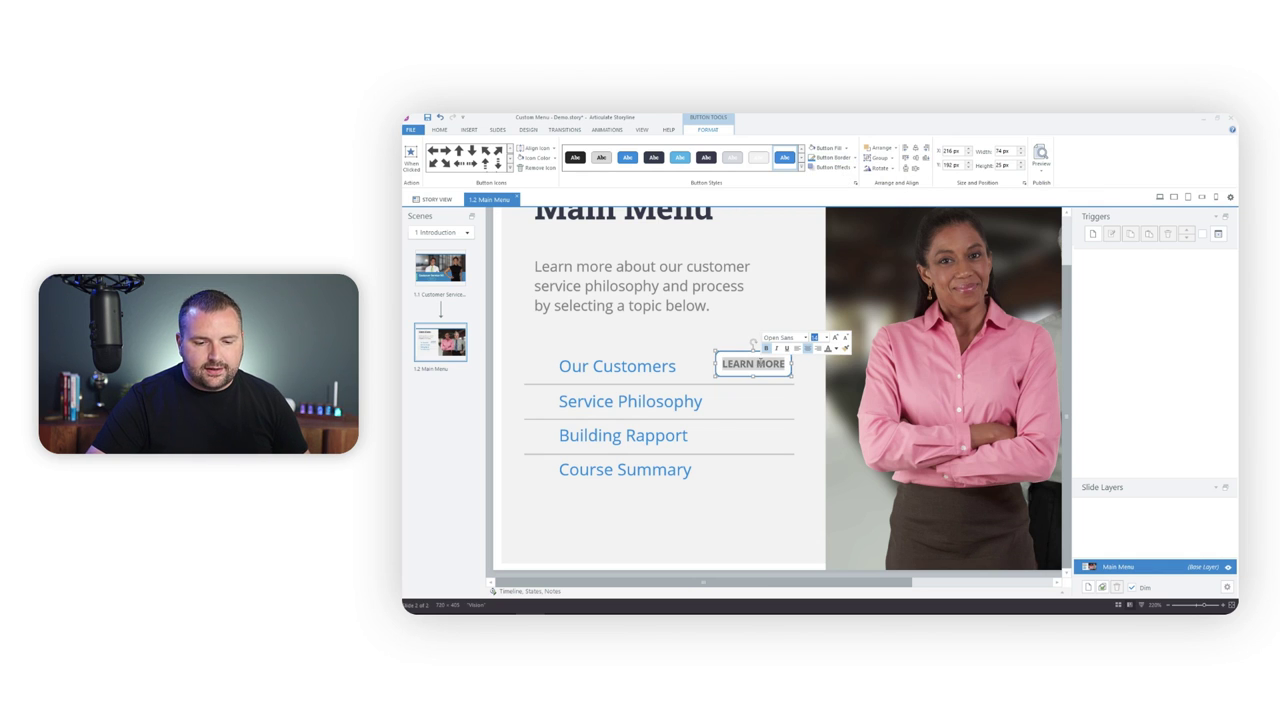
{"action": "left_click", "coordinate": [837, 349]}
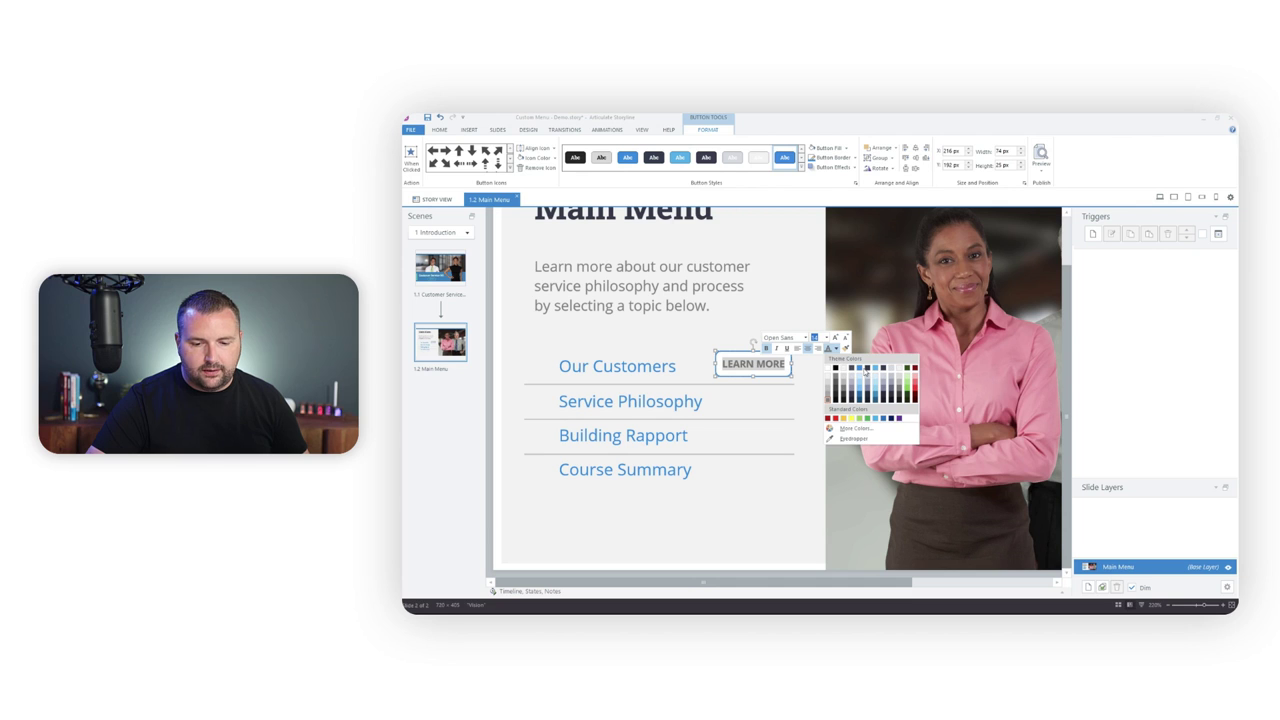
{"action": "left_click", "coordinate": [863, 370]}
{"action": "left_click", "coordinate": [783, 306]}
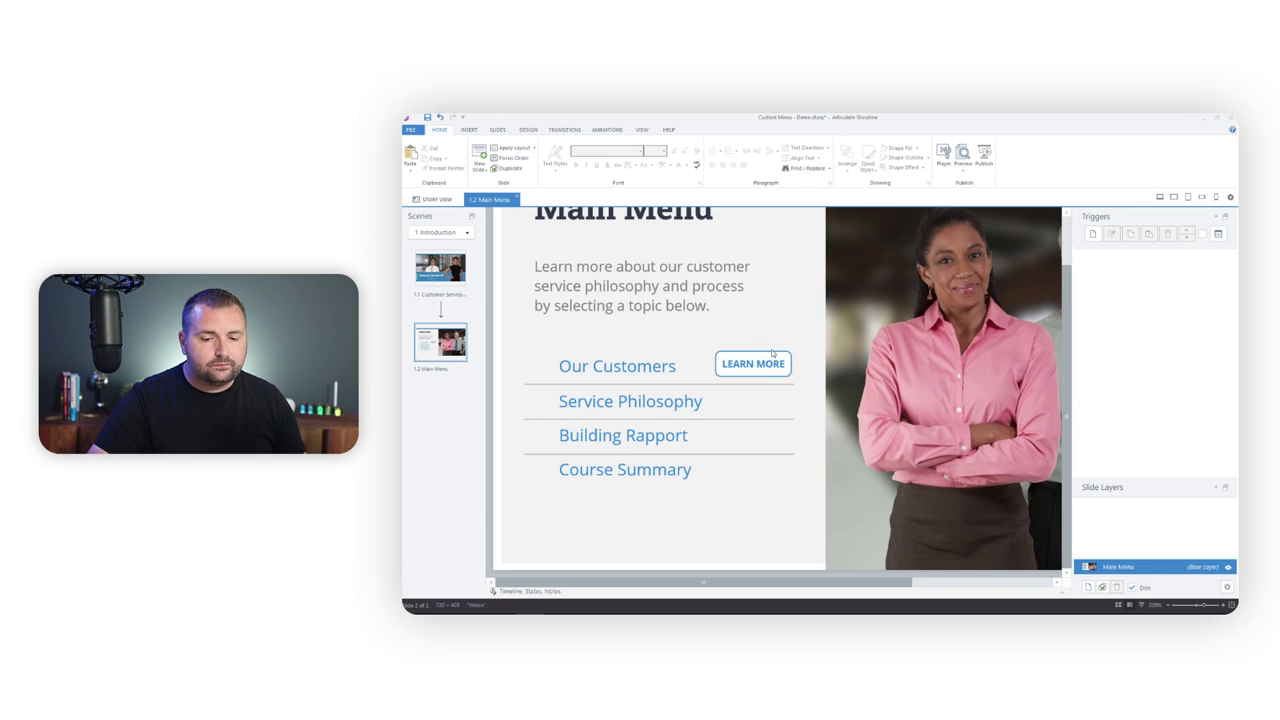
Delete the Down and Visited states of the LEARN MORE button.
{"action": "left_click", "coordinate": [771, 354]}
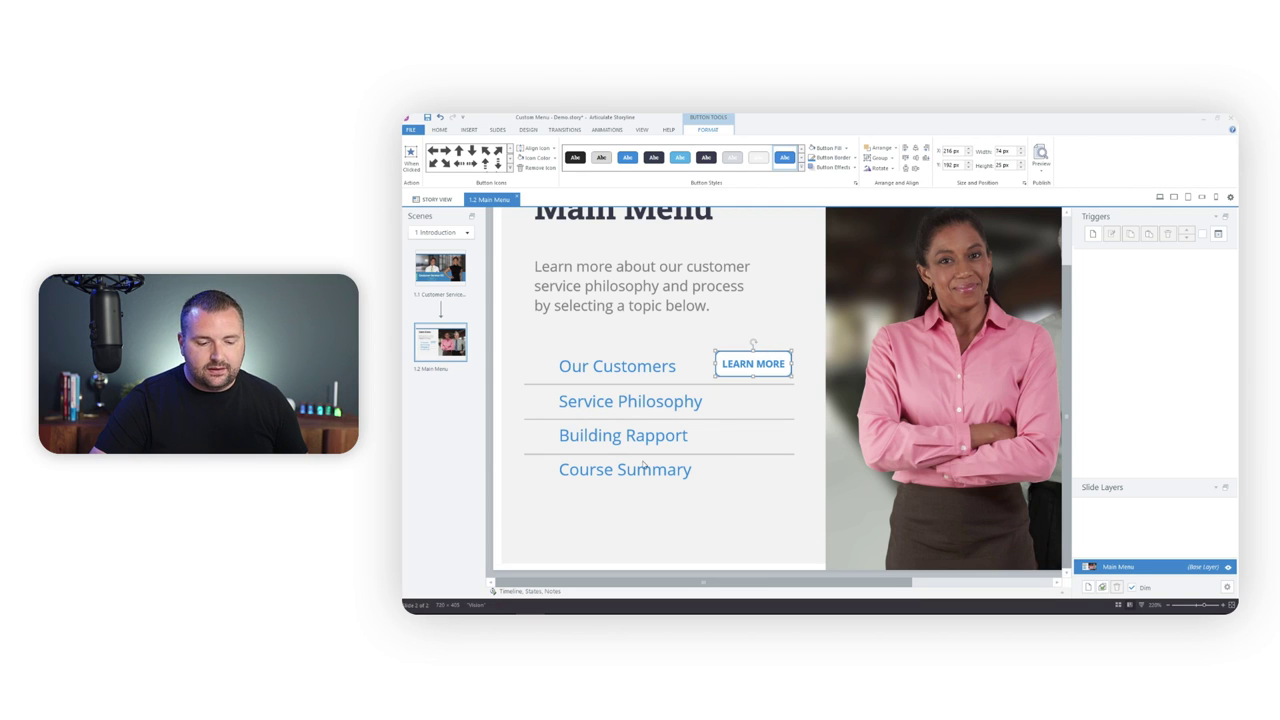
{"action": "left_click", "coordinate": [585, 591]}
{"action": "left_click", "coordinate": [549, 447]}
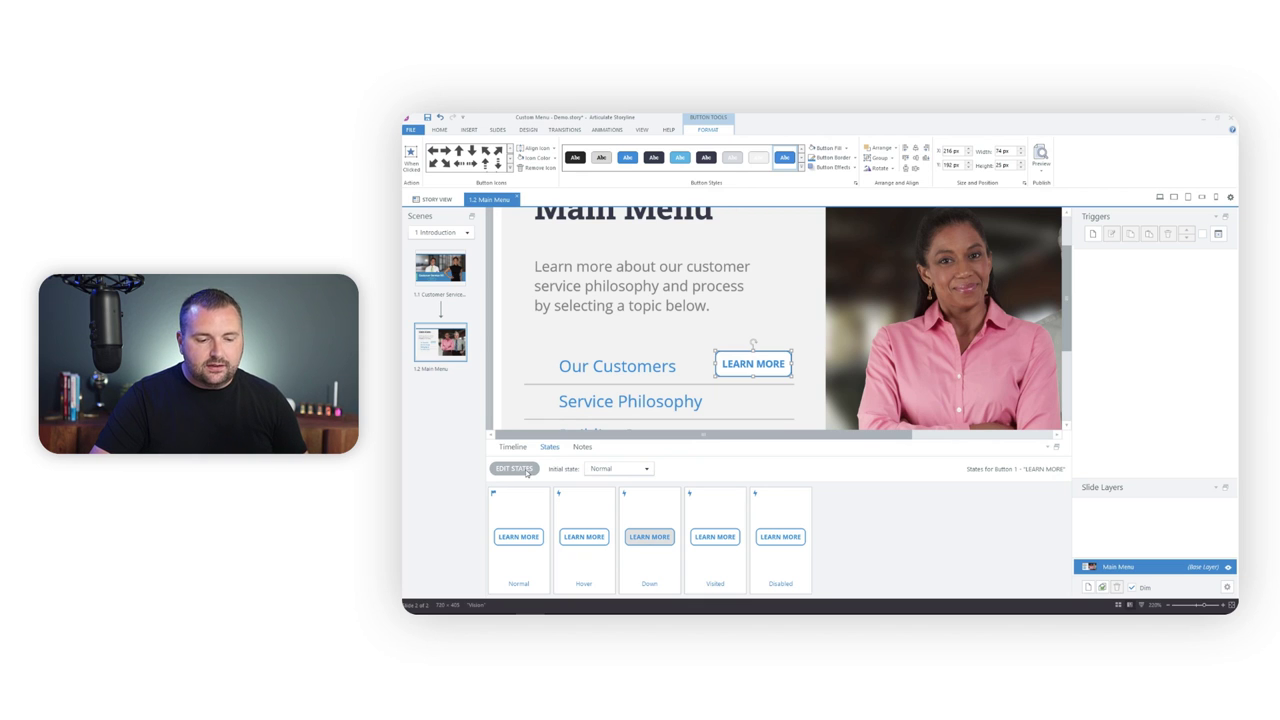
{"action": "left_click", "coordinate": [518, 468]}
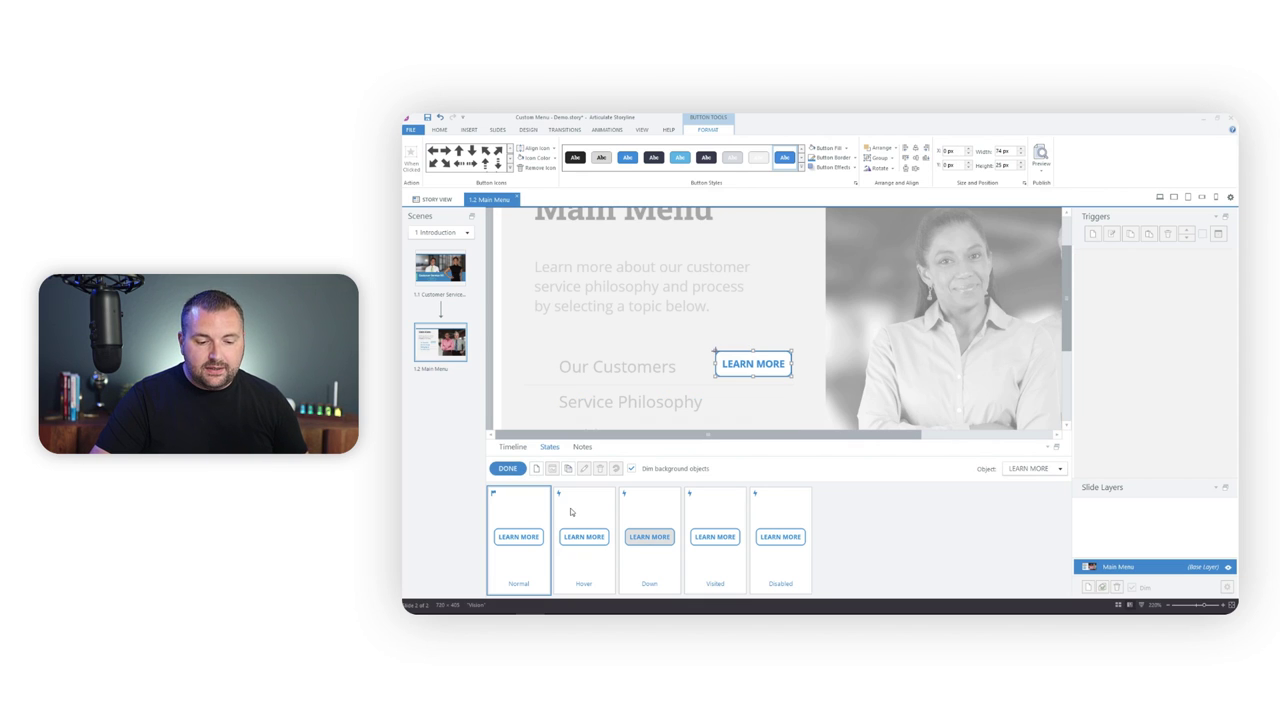
{"action": "left_click", "coordinate": [659, 512]}
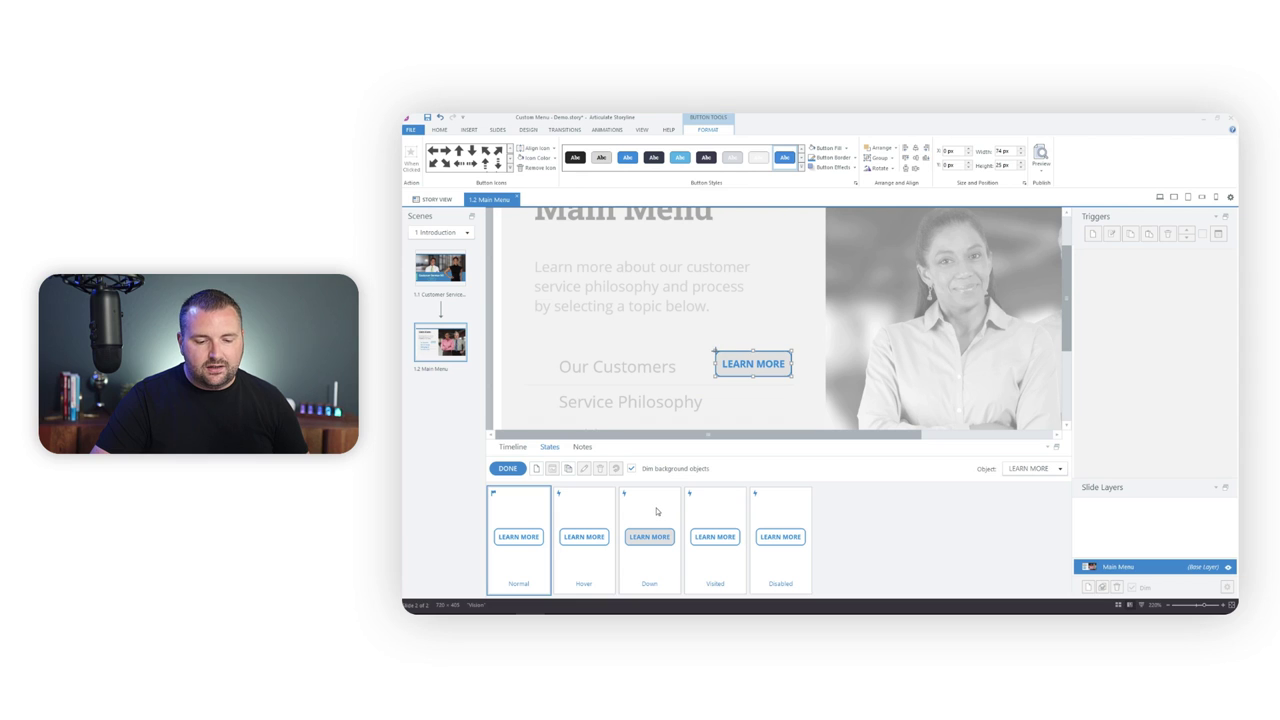
{"action": "left_click", "coordinate": [601, 470]}
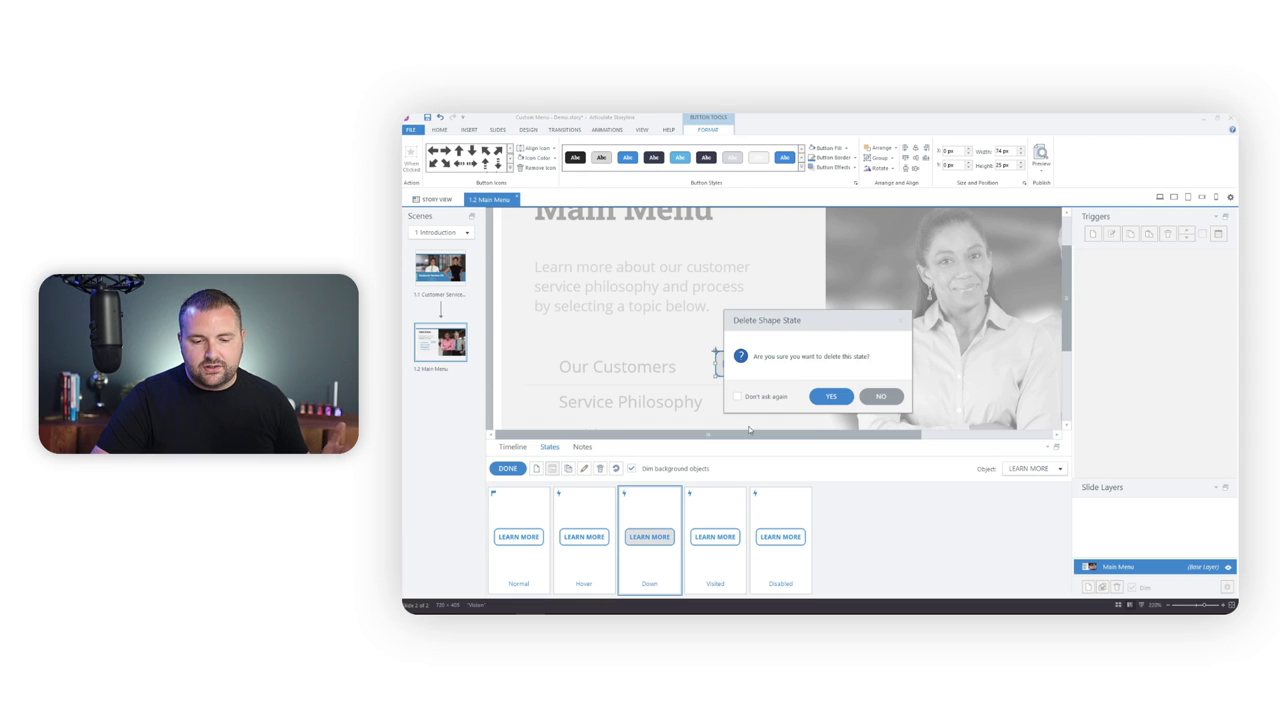
{"action": "left_click", "coordinate": [822, 397]}
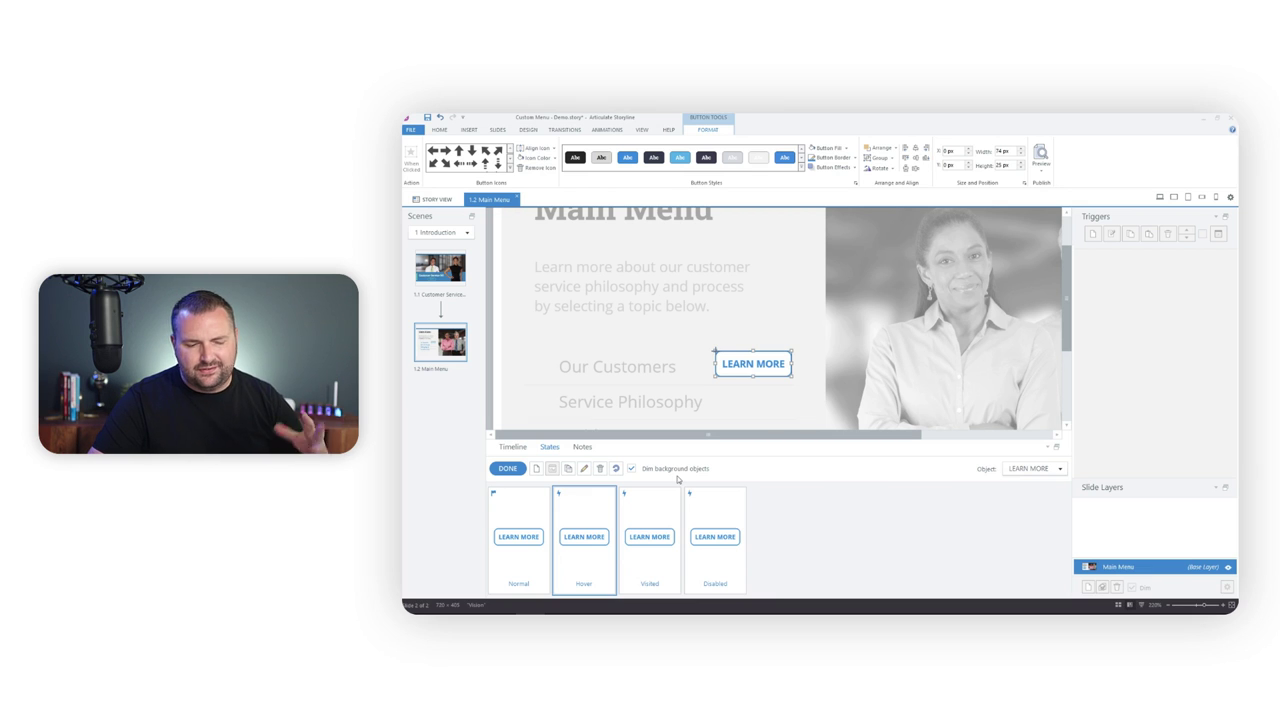
{"action": "left_click", "coordinate": [654, 514]}
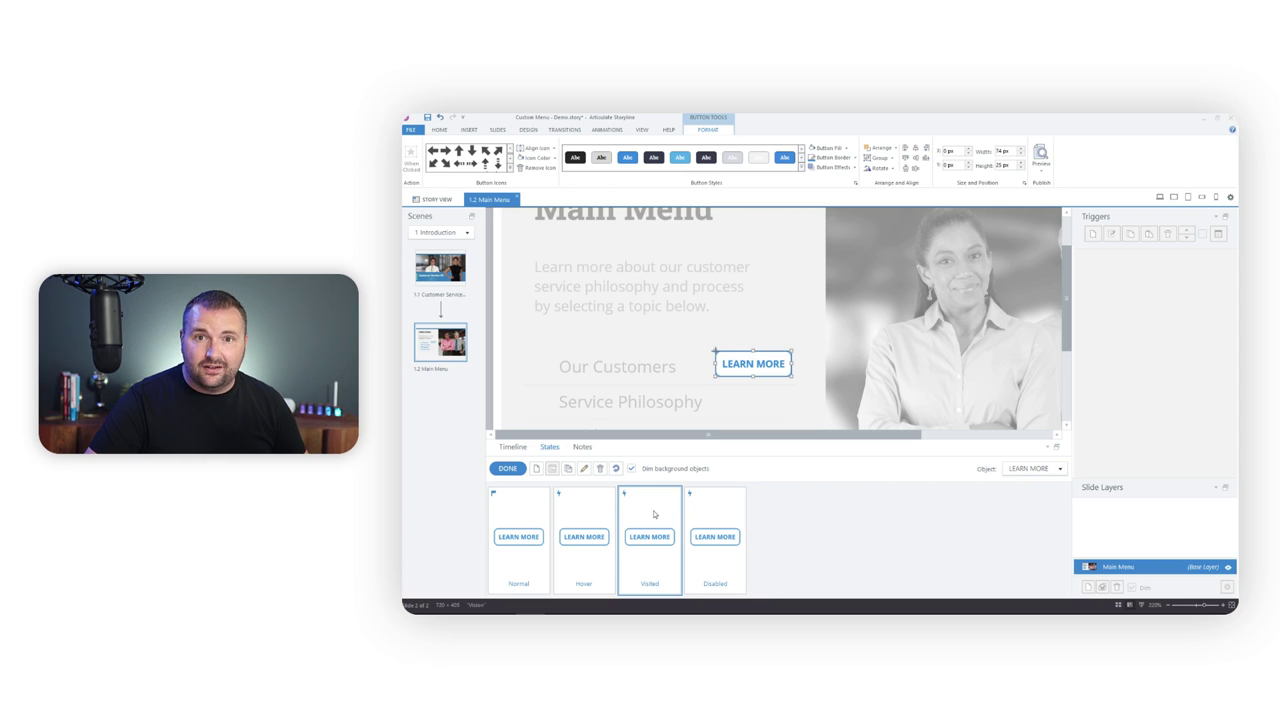
{"action": "left_click", "coordinate": [600, 470]}
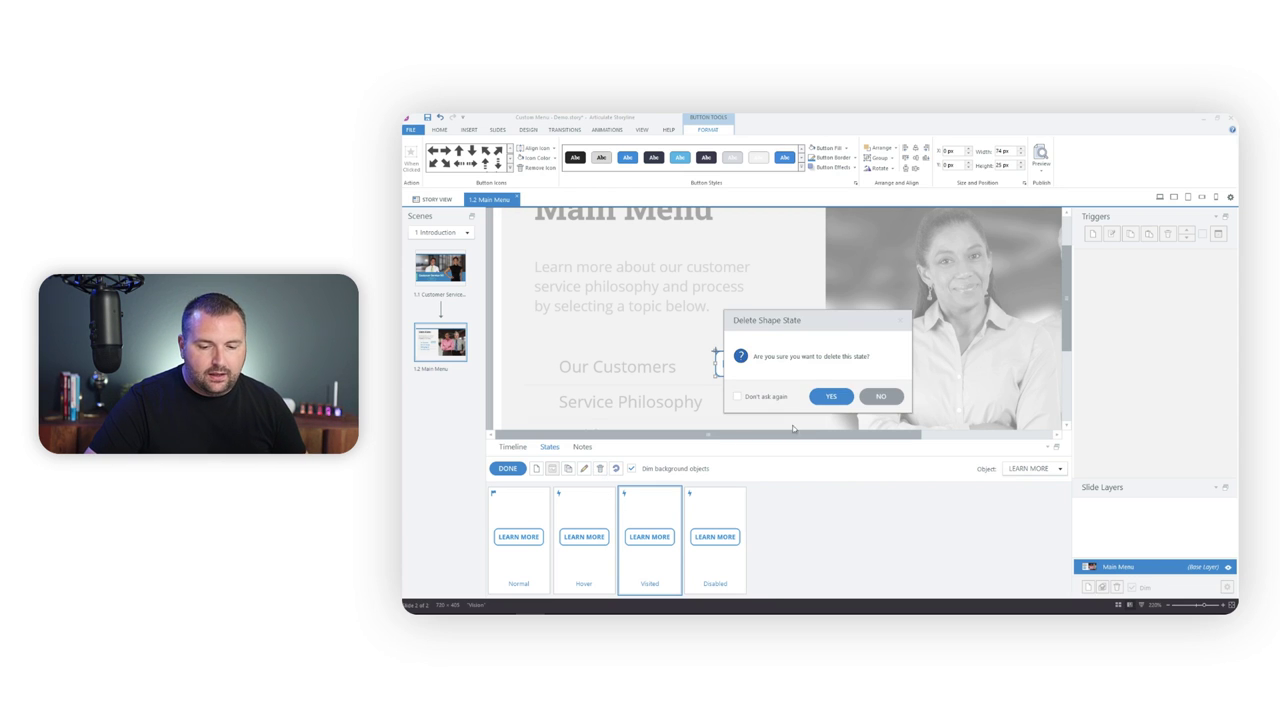
{"action": "left_click", "coordinate": [831, 396]}
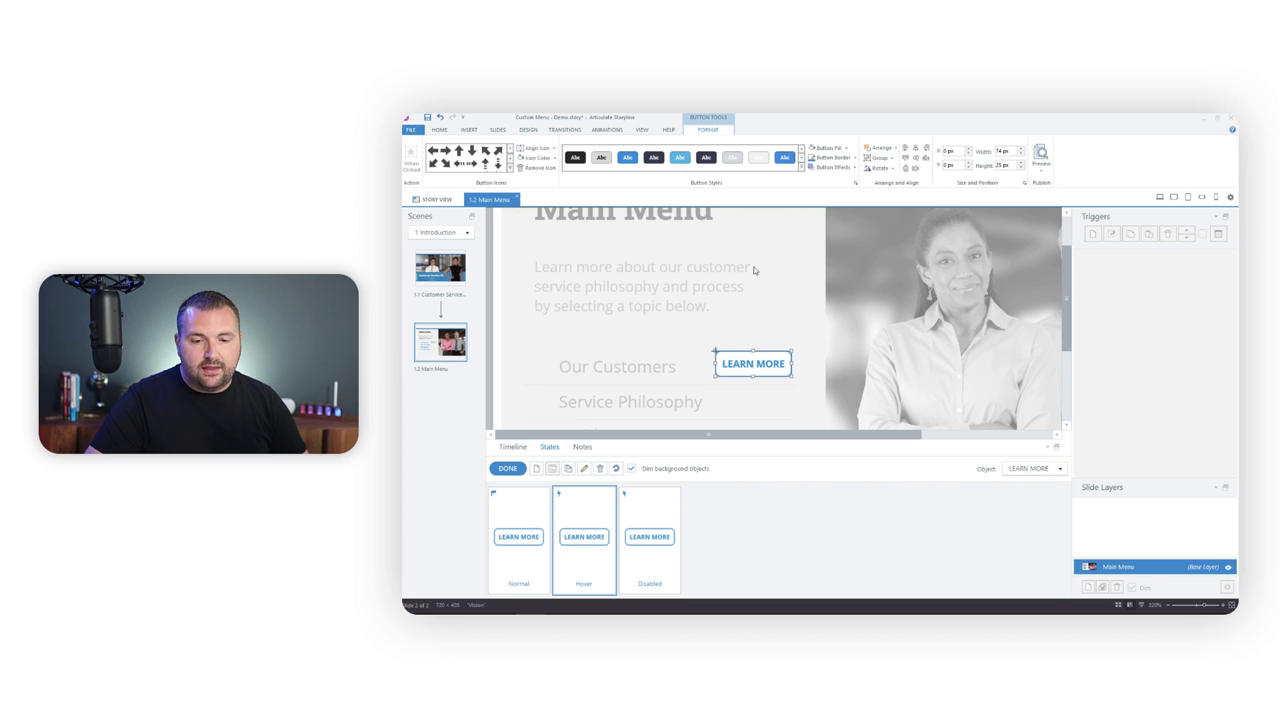
Style the button's Hover state with the theme's blue fill and white text, and compare it with the Normal state.
{"action": "left_click", "coordinate": [846, 148]}
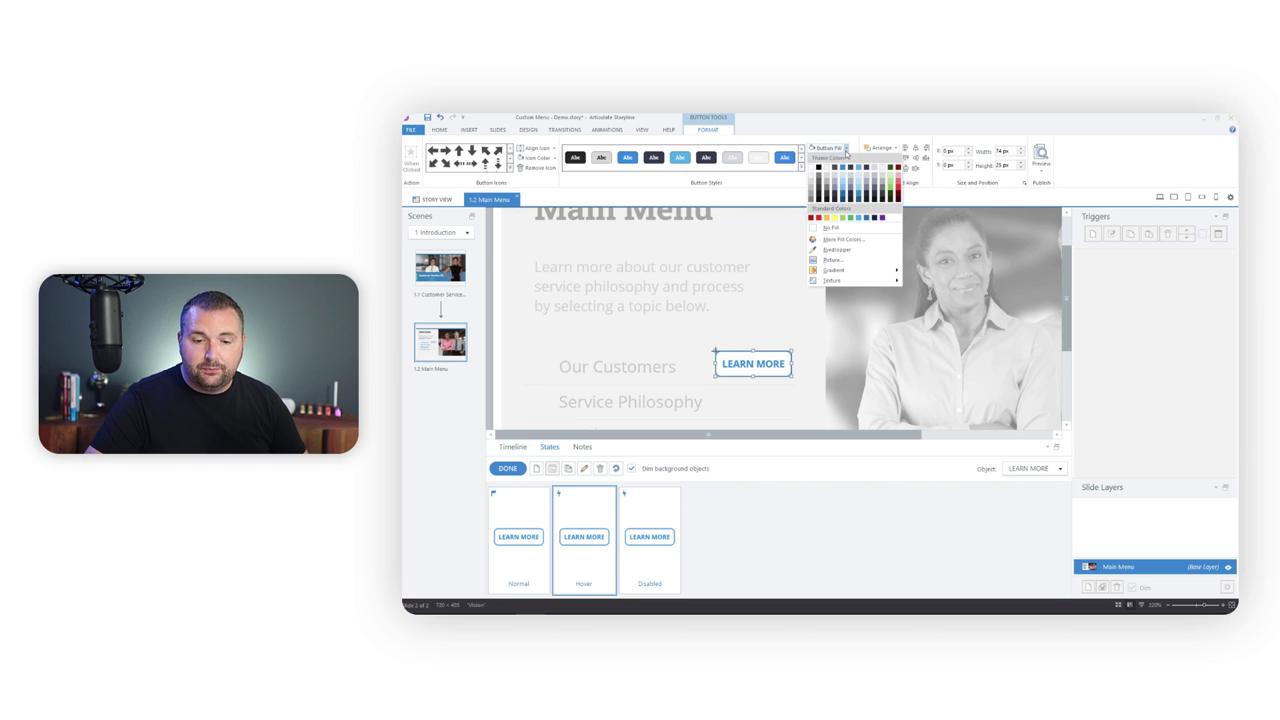
{"action": "left_click", "coordinate": [843, 168]}
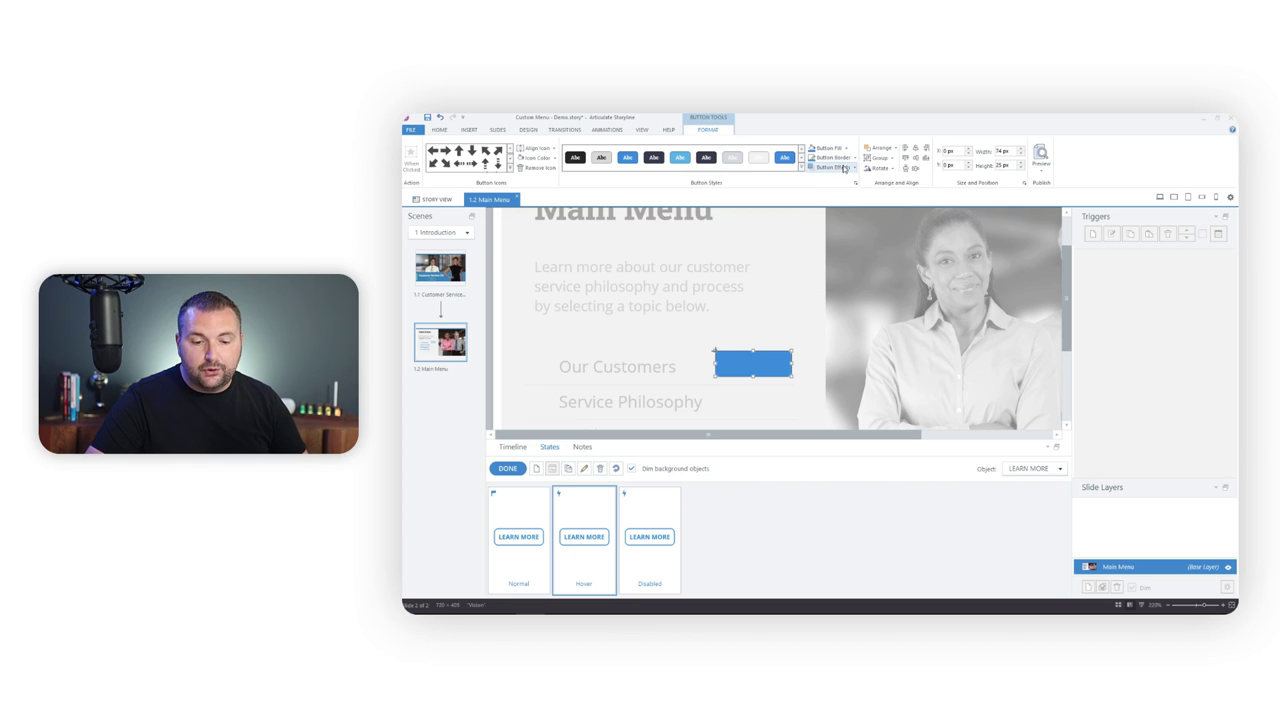
{"action": "triple_click", "coordinate": [741, 363]}
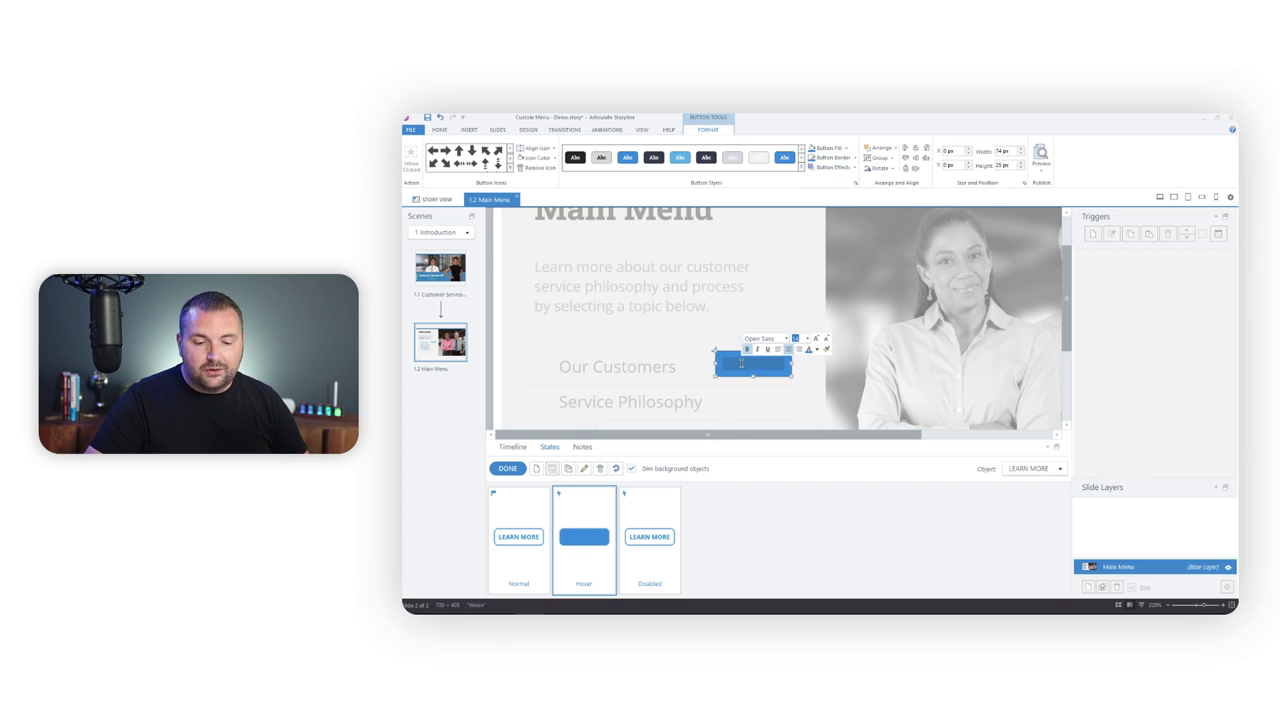
{"action": "left_click", "coordinate": [816, 349]}
{"action": "left_click", "coordinate": [810, 369]}
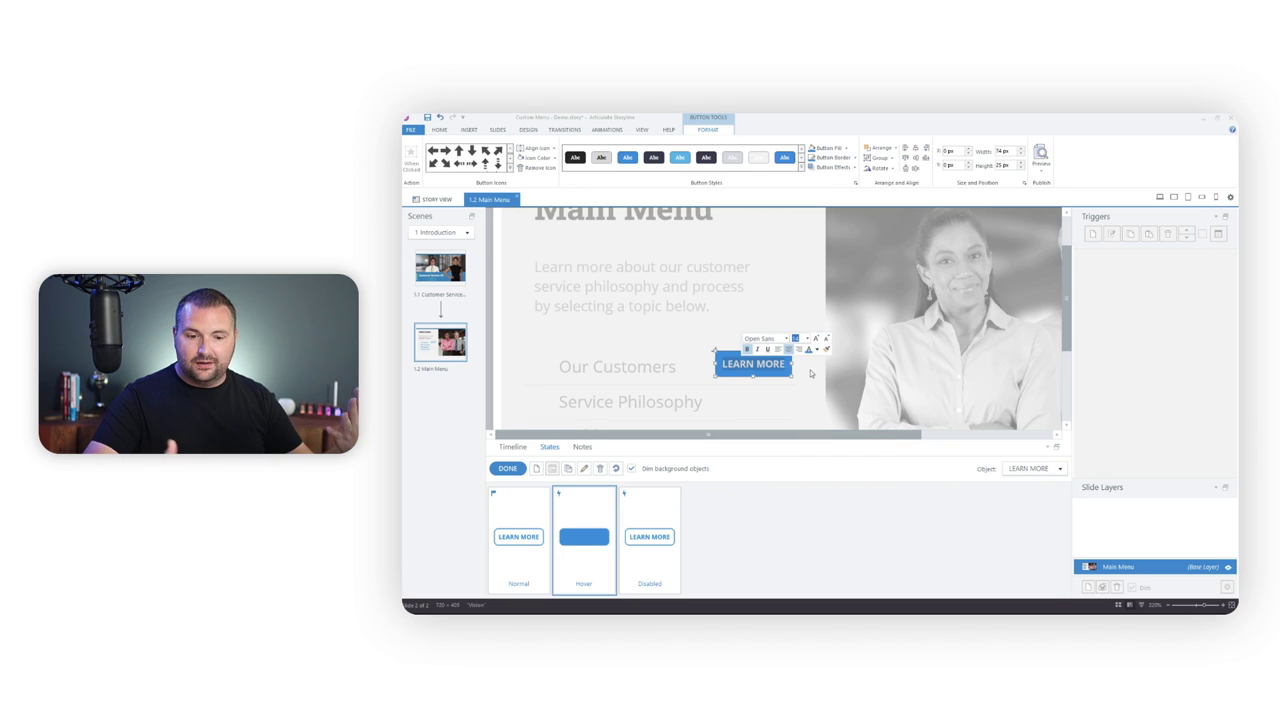
{"action": "key", "text": "Escape"}
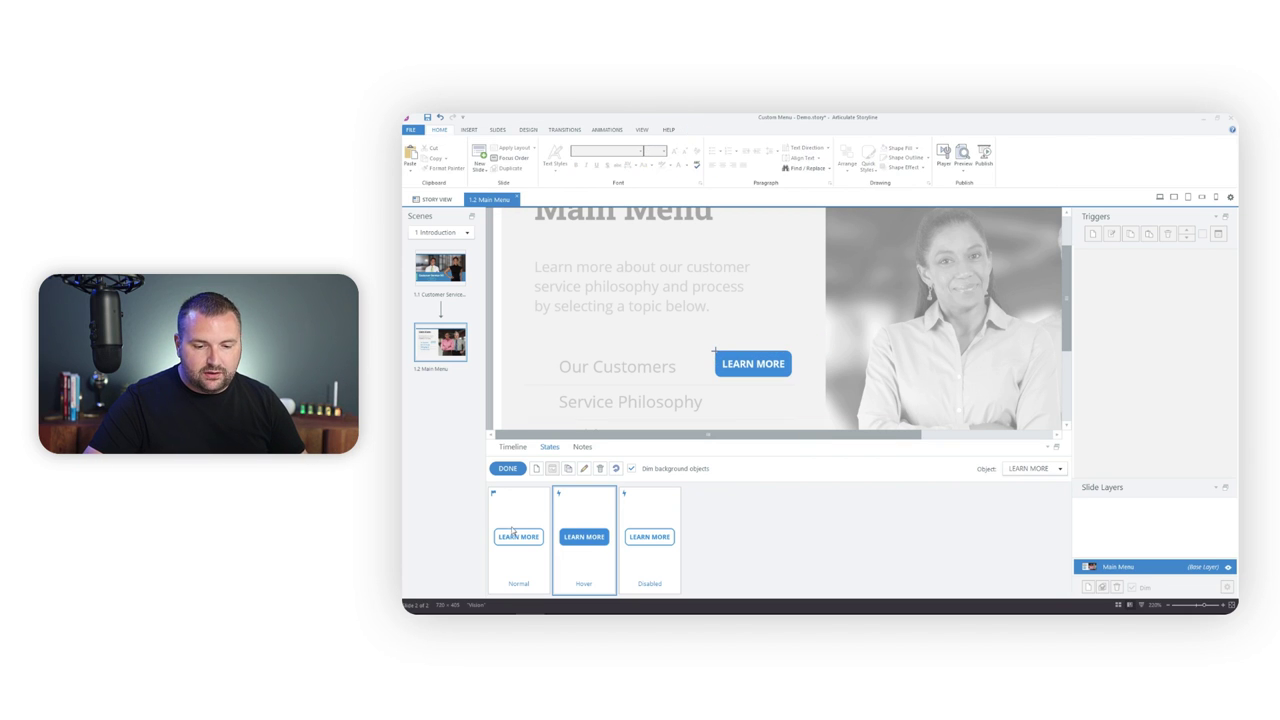
{"action": "left_click", "coordinate": [518, 536]}
{"action": "left_click", "coordinate": [590, 532]}
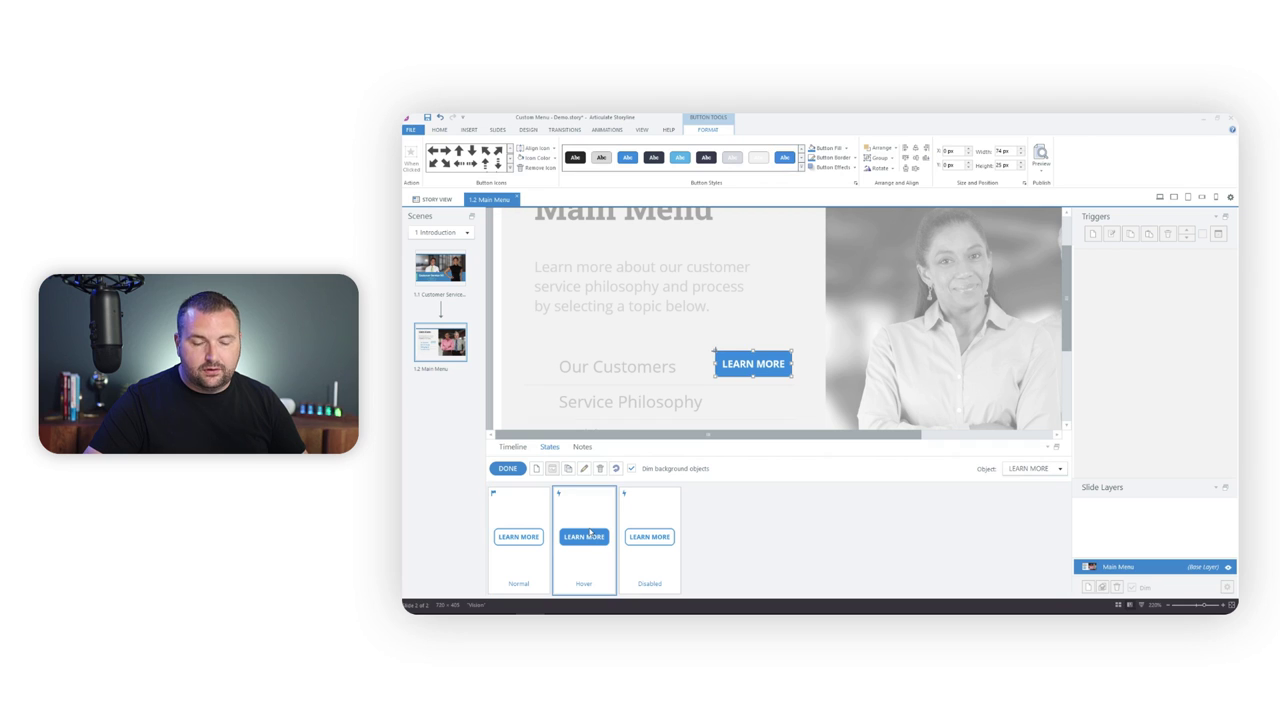
Style the LEARN MORE button's Disabled state with a grey border and grey text, and finish editing the states.
{"action": "left_click", "coordinate": [640, 537]}
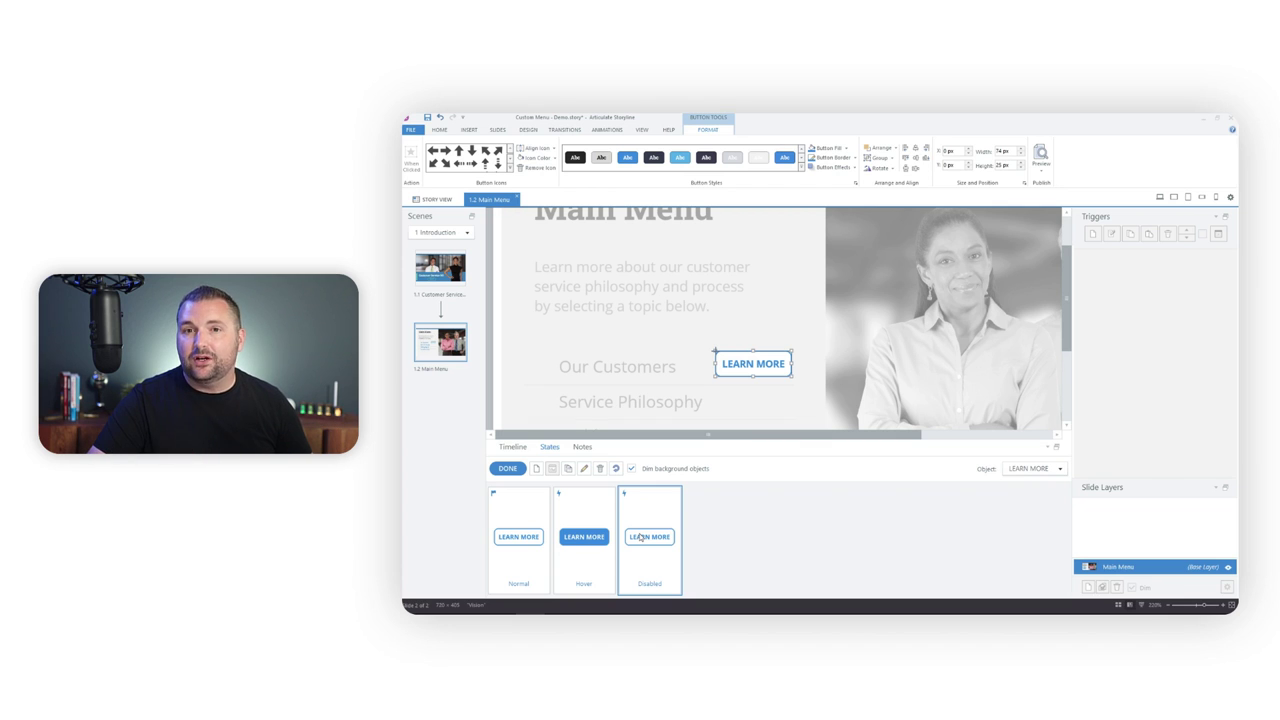
{"action": "left_click", "coordinate": [854, 158]}
{"action": "left_click", "coordinate": [810, 203]}
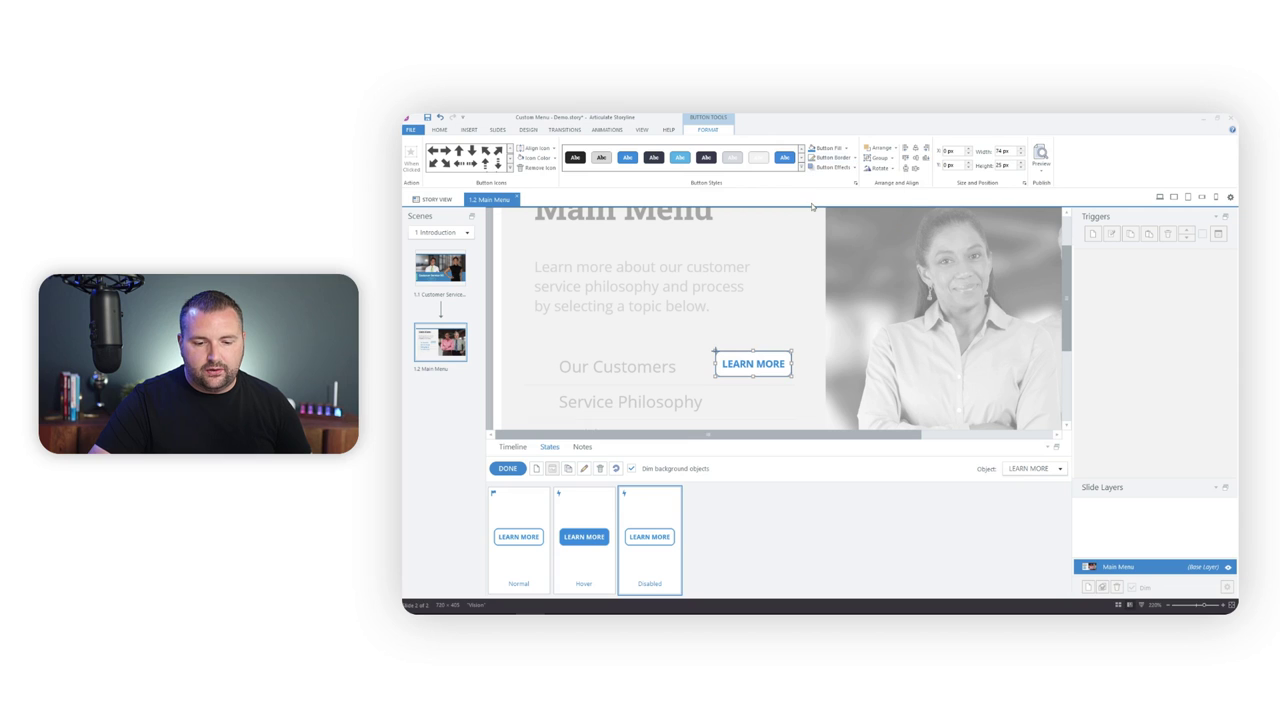
{"action": "left_click", "coordinate": [738, 363]}
{"action": "key", "text": "ctrl+a"}
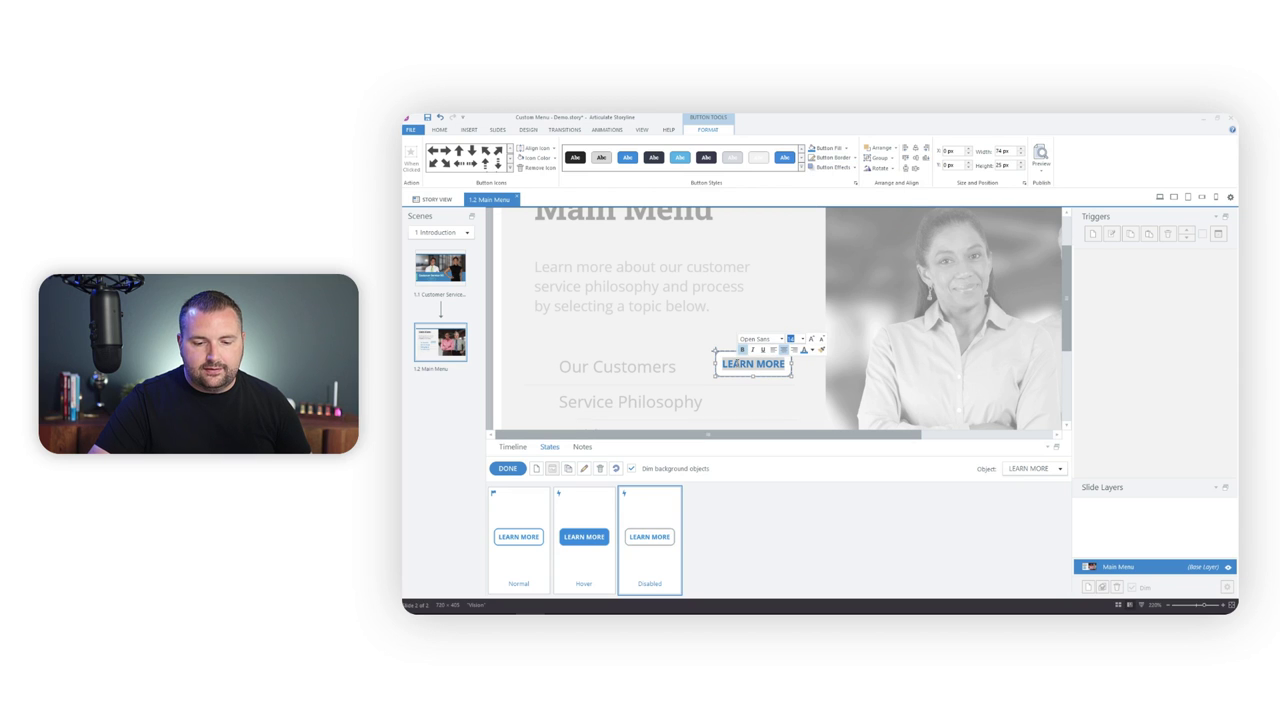
{"action": "left_click", "coordinate": [811, 350]}
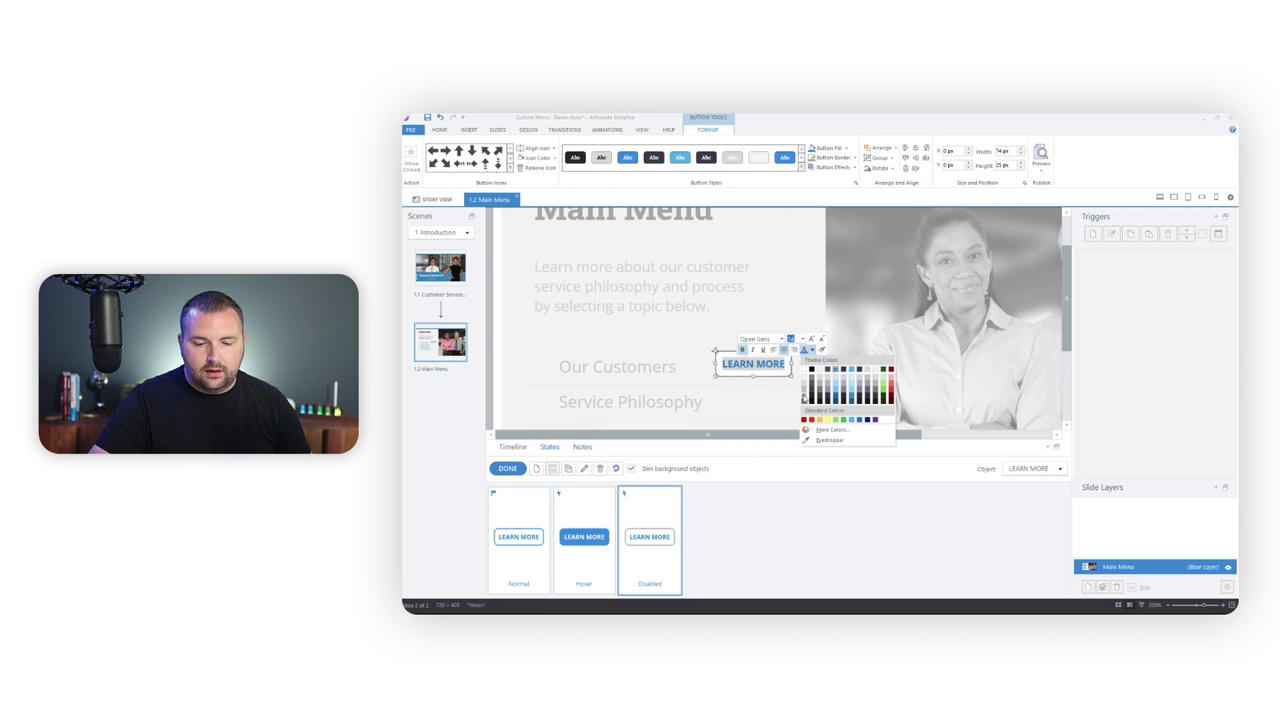
{"action": "left_click", "coordinate": [805, 396]}
{"action": "left_click", "coordinate": [784, 520]}
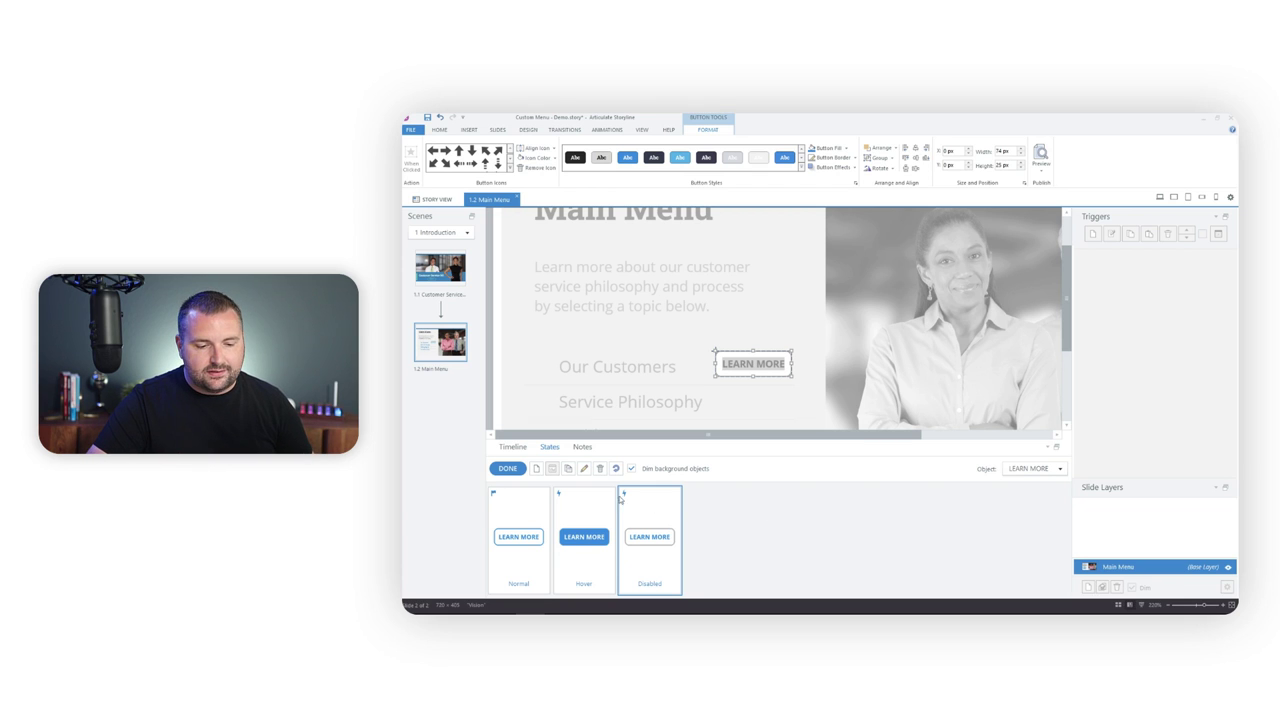
{"action": "left_click", "coordinate": [508, 468]}
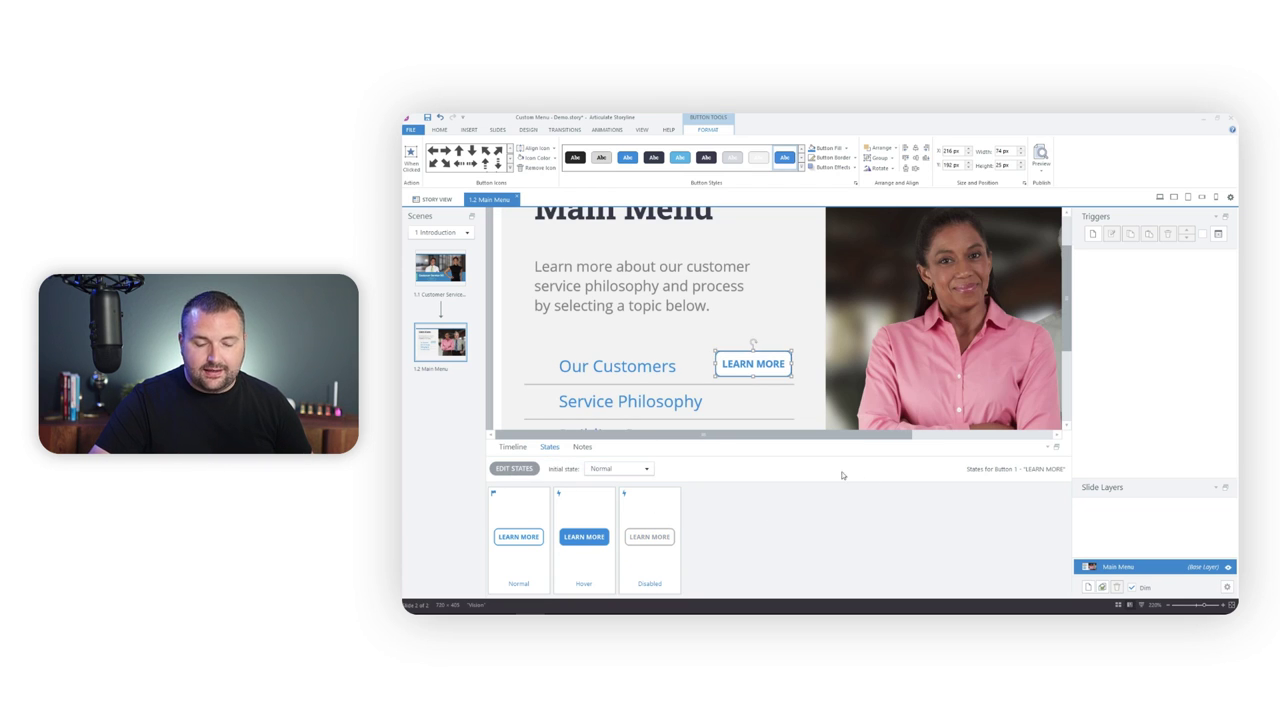
Duplicate the LEARN MORE button three times and place the copies beside Service Philosophy, Building Rapport and Course Summary.
{"action": "left_click", "coordinate": [1050, 449]}
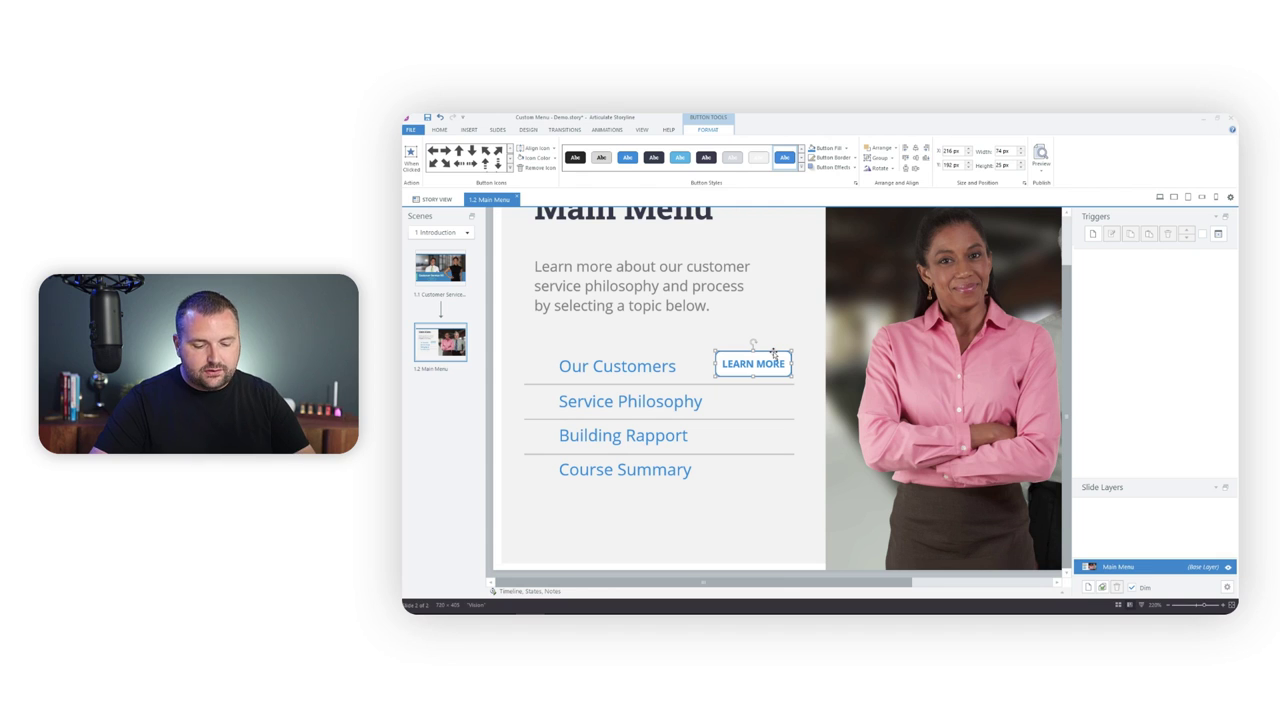
{"action": "key", "text": "ctrl+z"}
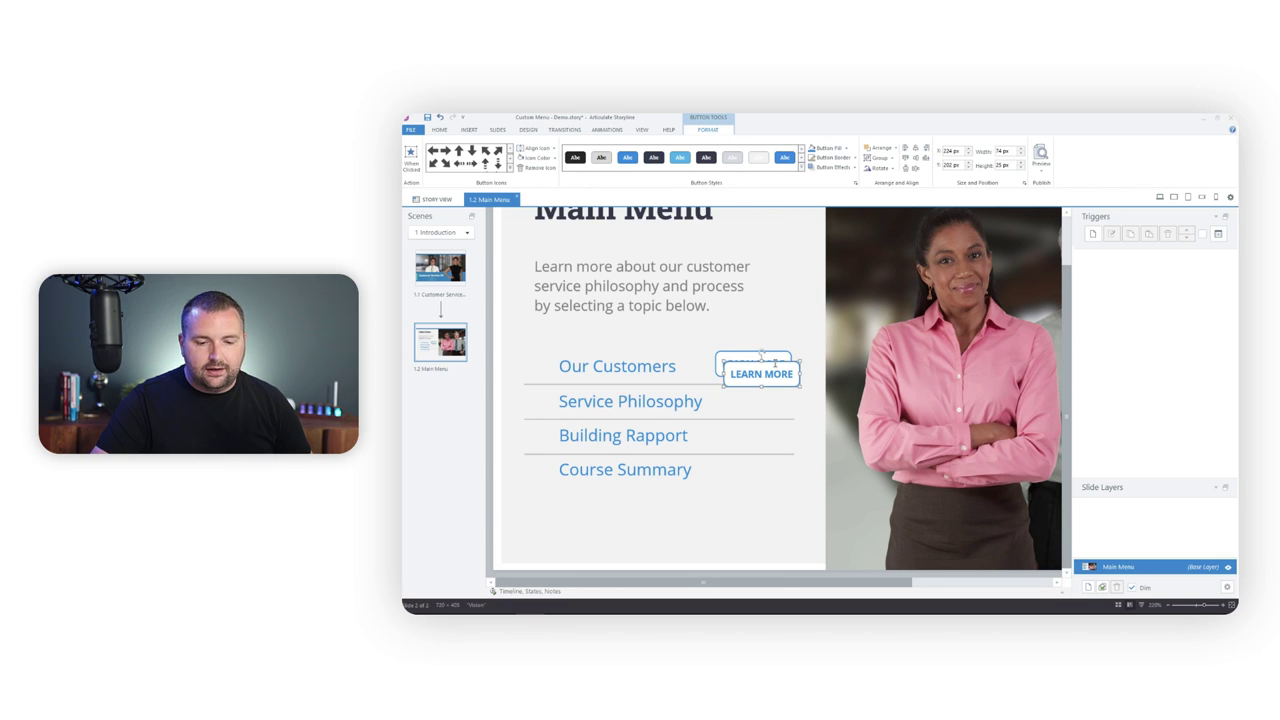
{"action": "left_click_drag", "start_coordinate": [776, 364], "coordinate": [760, 460]}
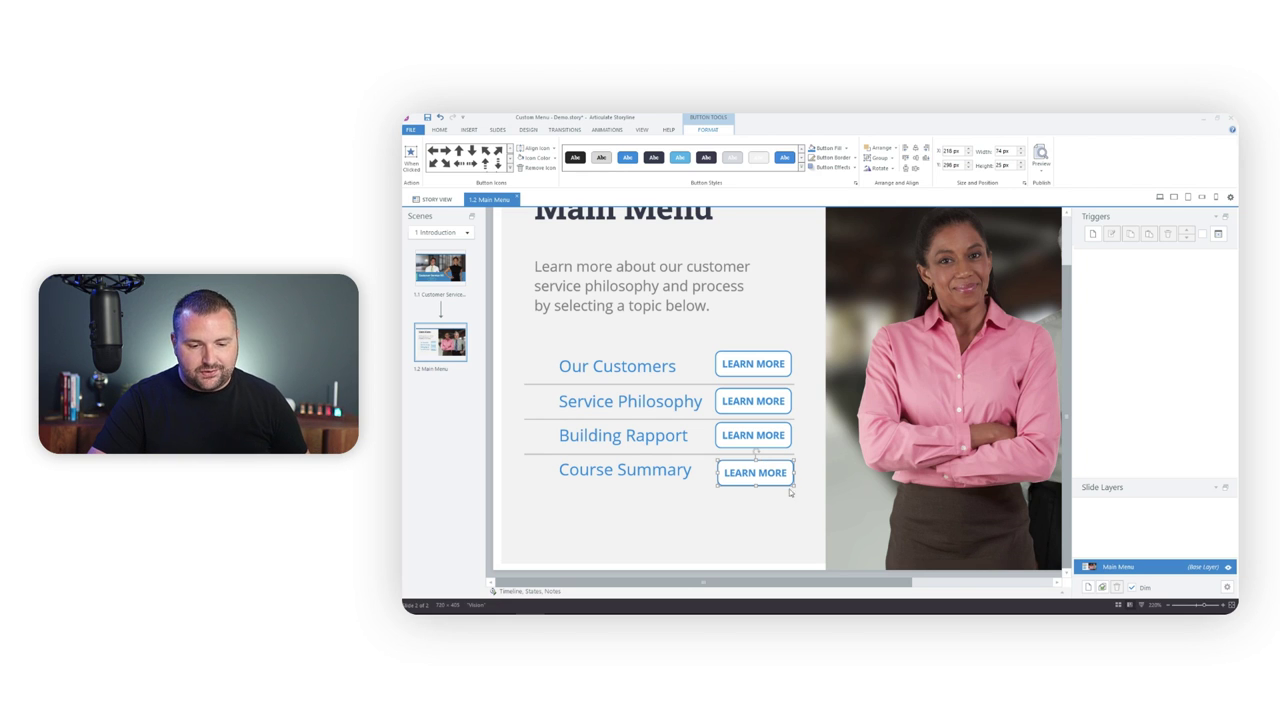
{"action": "left_click", "coordinate": [792, 500]}
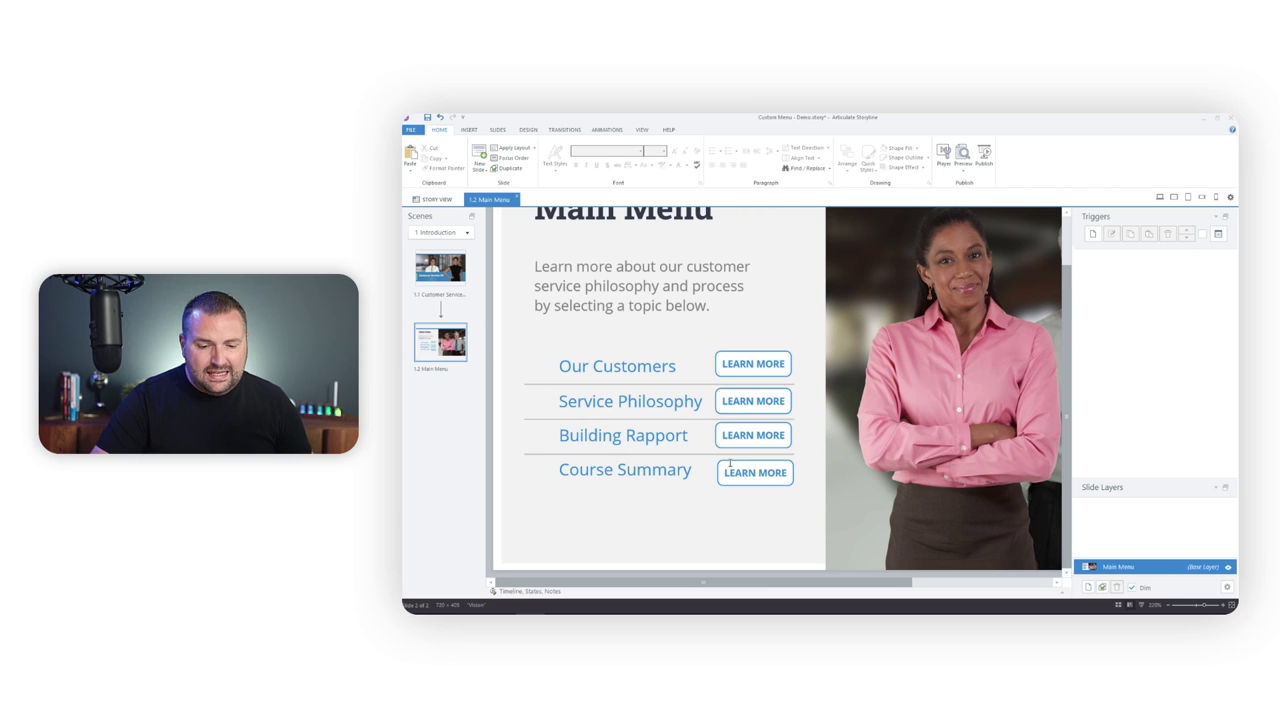
Align the four LEARN MORE buttons on their horizontal centers and distribute them vertically.
{"action": "left_click", "coordinate": [729, 463]}
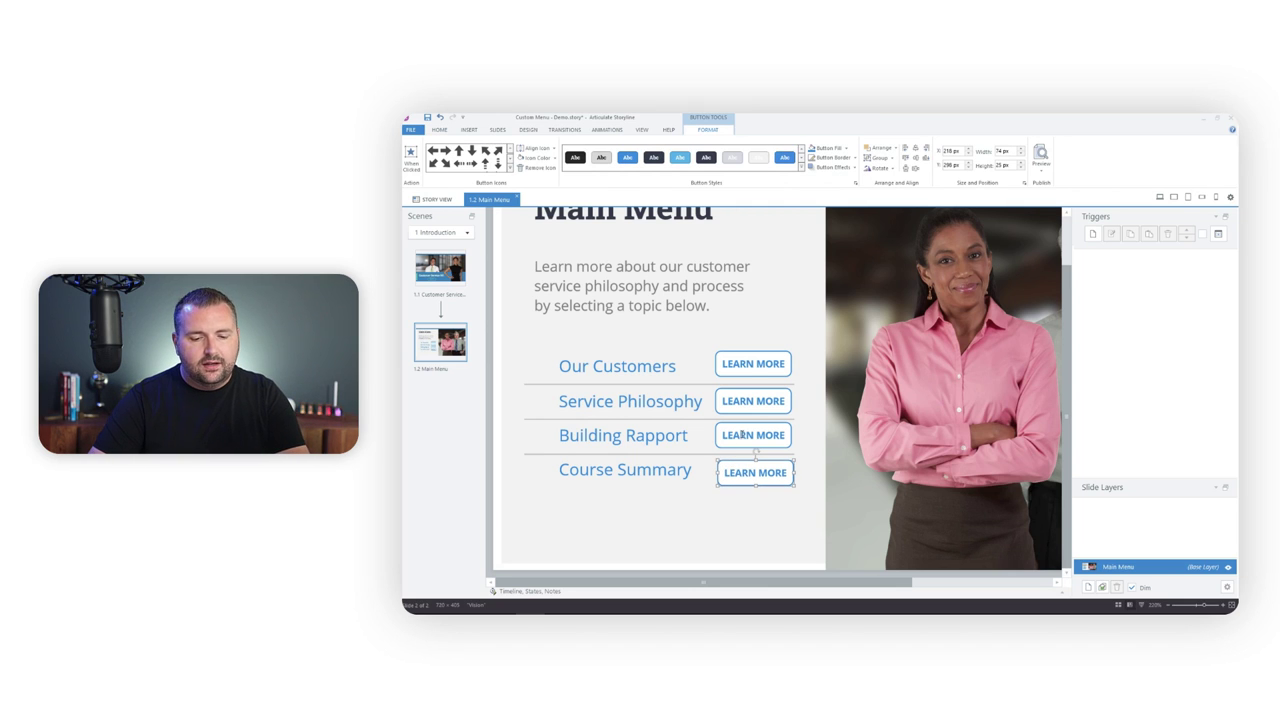
{"action": "left_click", "coordinate": [740, 440], "text": "shift"}
{"action": "left_click", "coordinate": [748, 401], "text": "shift"}
{"action": "left_click", "coordinate": [750, 363], "text": "shift"}
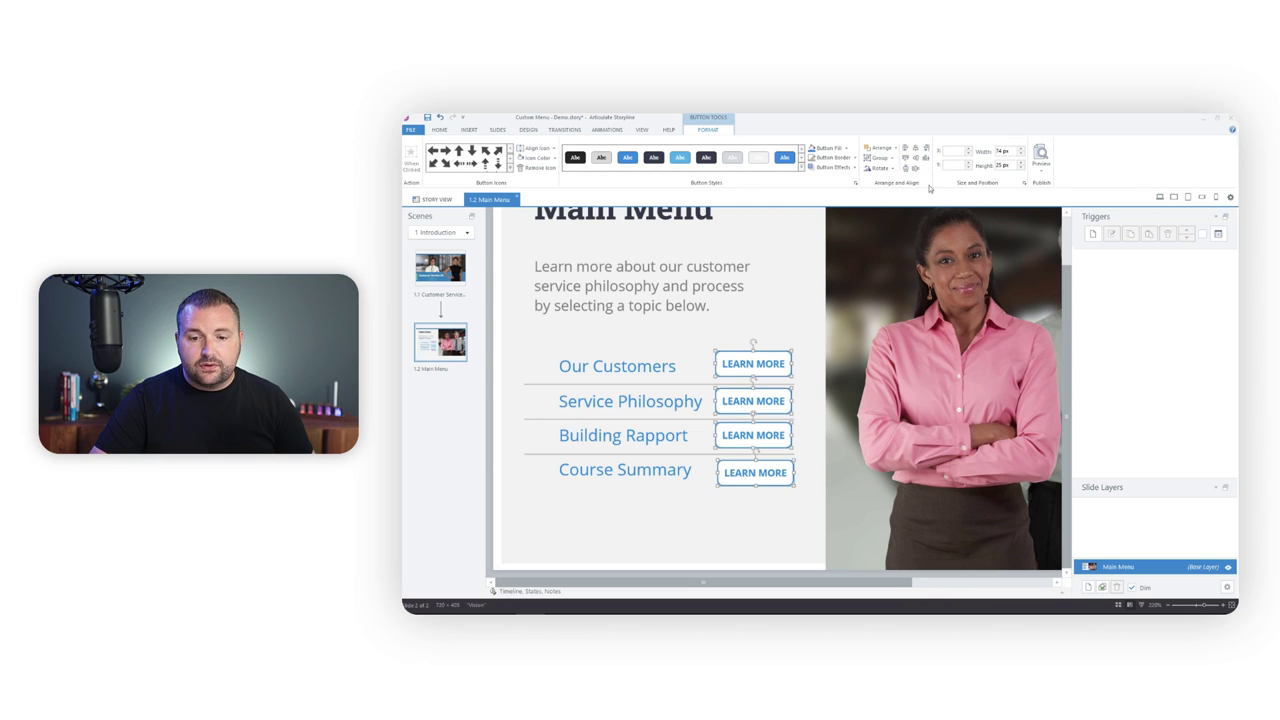
{"action": "left_click", "coordinate": [916, 150]}
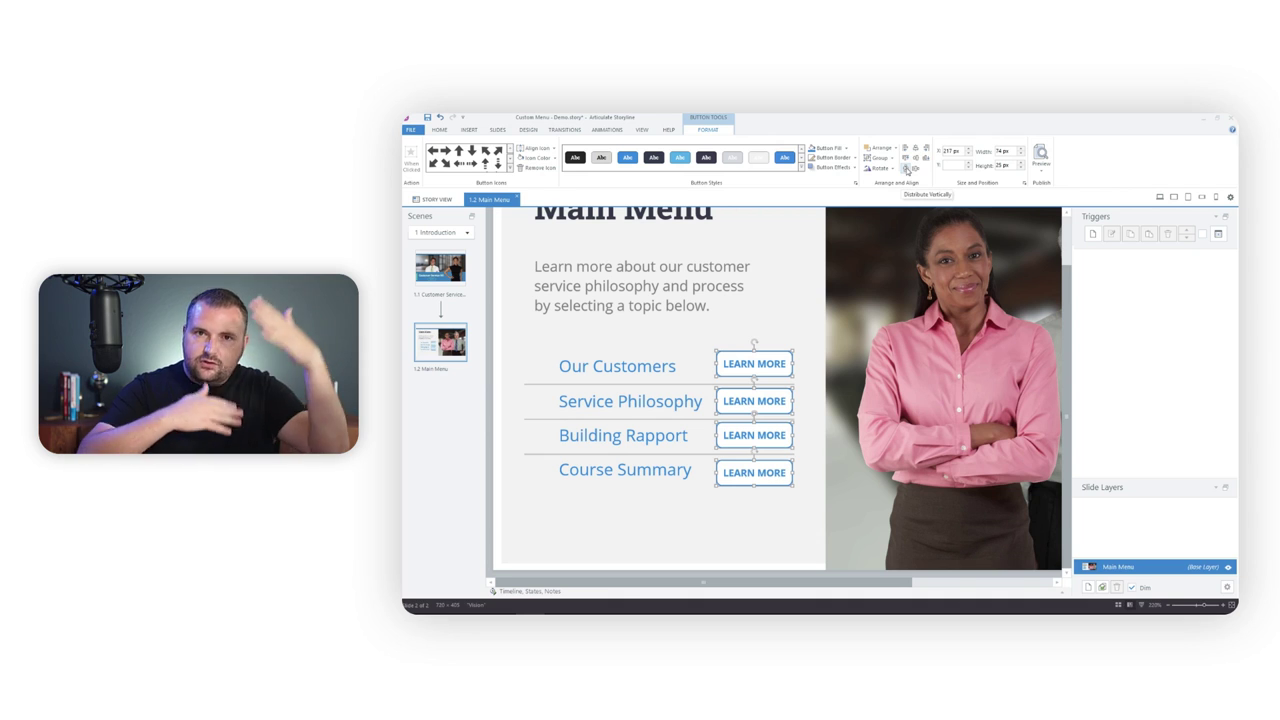
{"action": "left_click", "coordinate": [906, 170]}
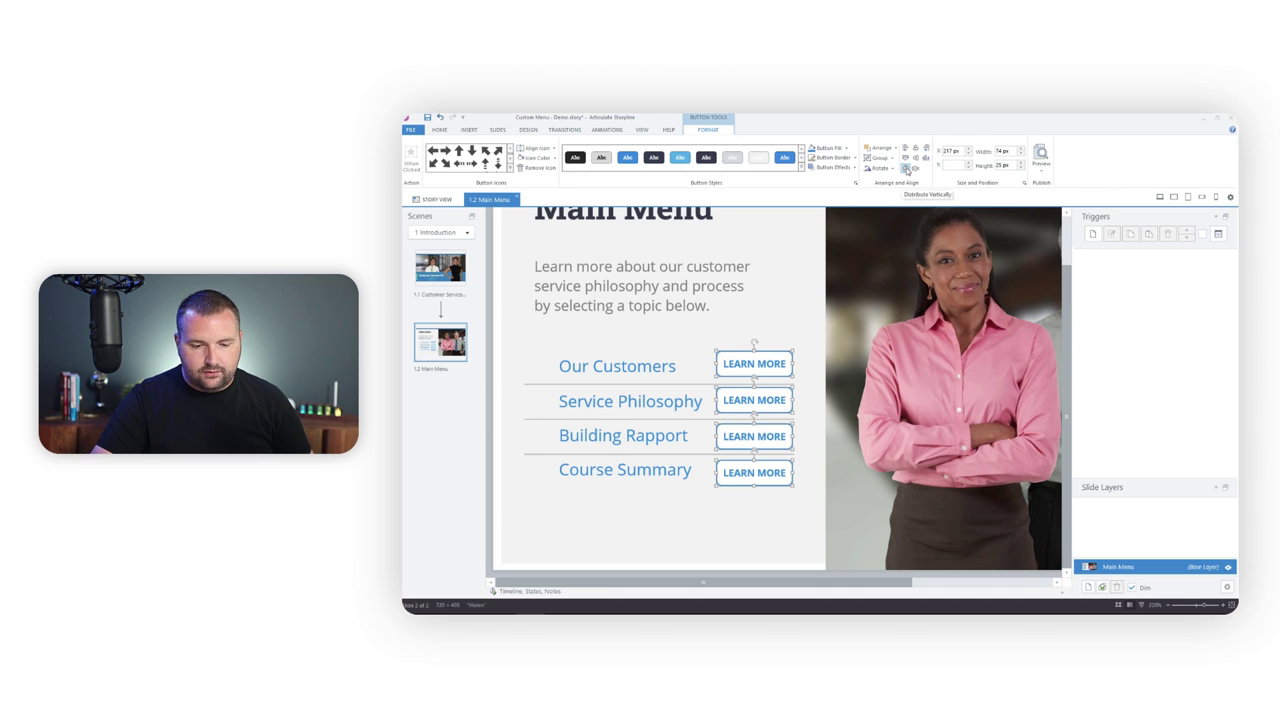
{"action": "left_click", "coordinate": [804, 265]}
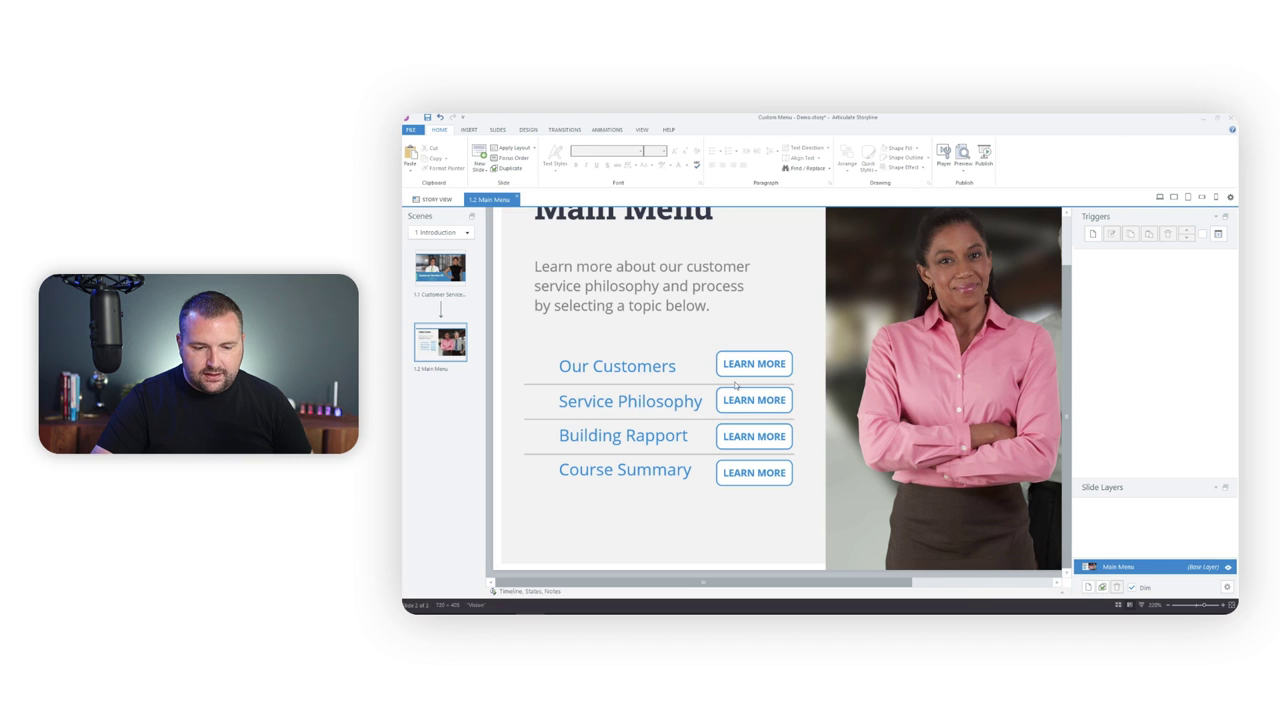
Lower the Course Summary button to Y 300 px and redistribute the four LEARN MORE buttons vertically.
{"action": "left_click", "coordinate": [740, 463]}
{"action": "left_click_drag", "start_coordinate": [738, 462], "coordinate": [737, 465]}
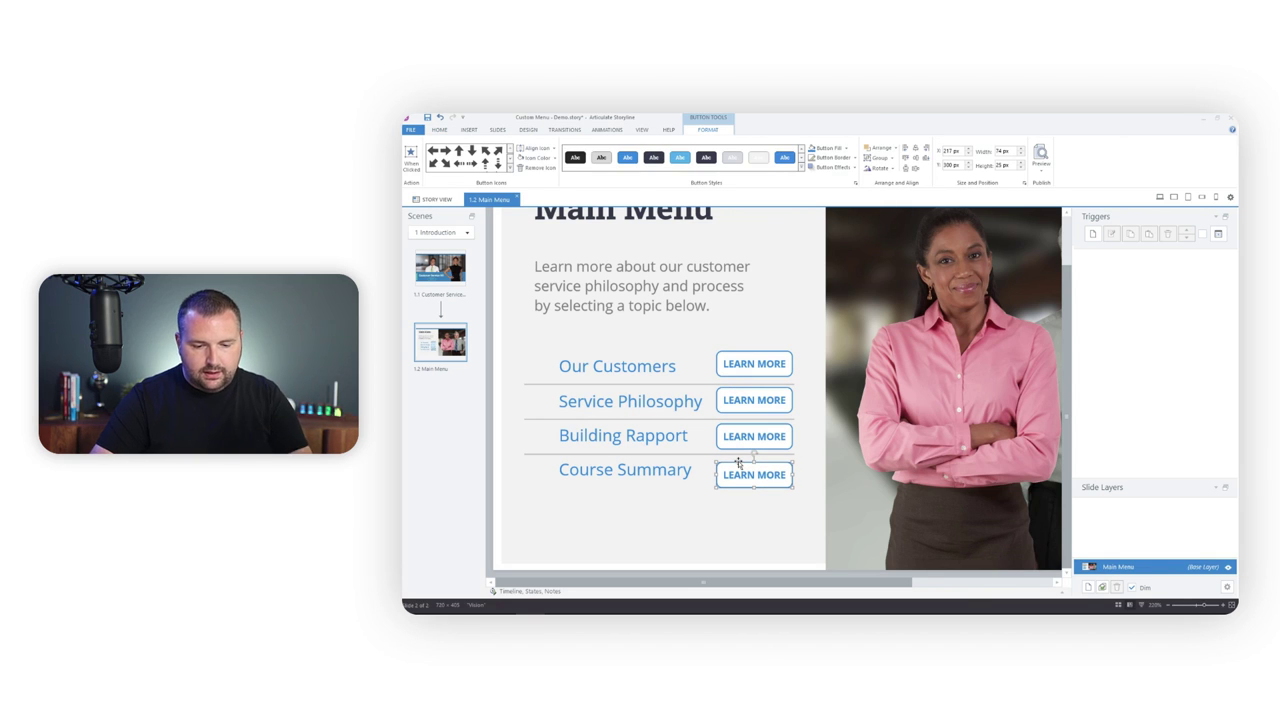
{"action": "left_click", "coordinate": [755, 436], "text": "shift"}
{"action": "left_click", "coordinate": [754, 400], "text": "shift"}
{"action": "left_click", "coordinate": [754, 364], "text": "shift"}
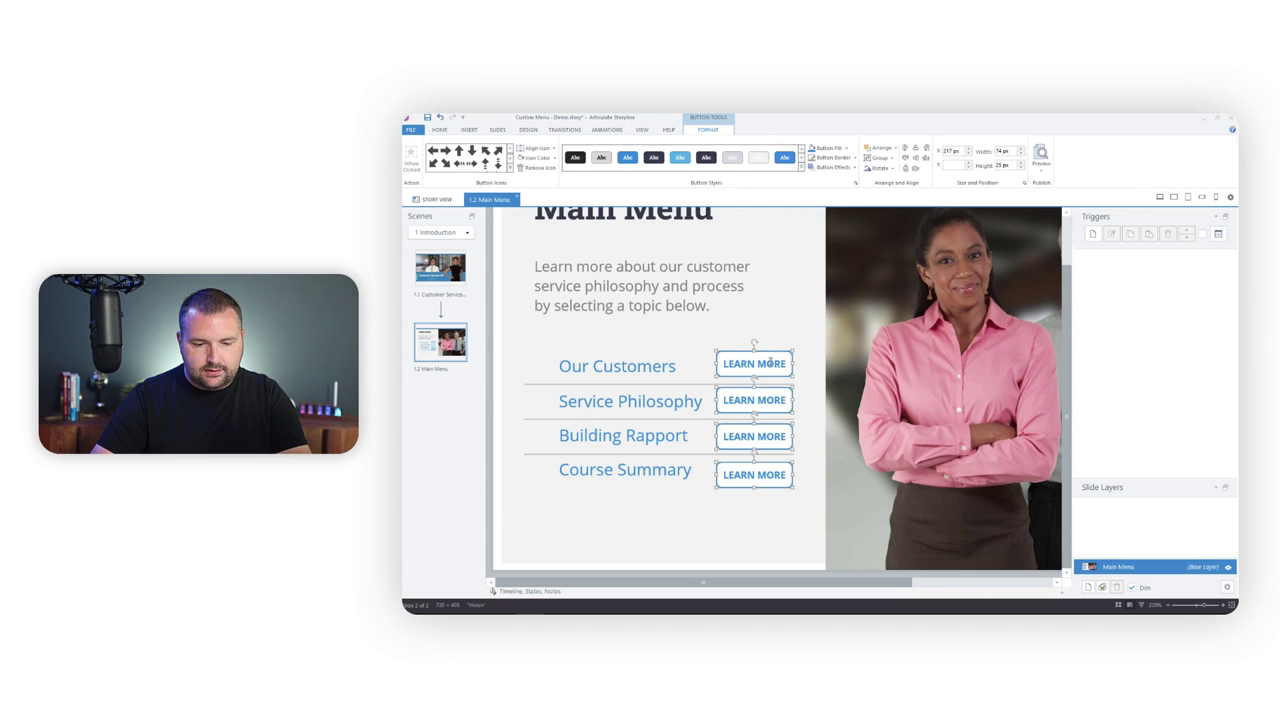
{"action": "left_click", "coordinate": [906, 169]}
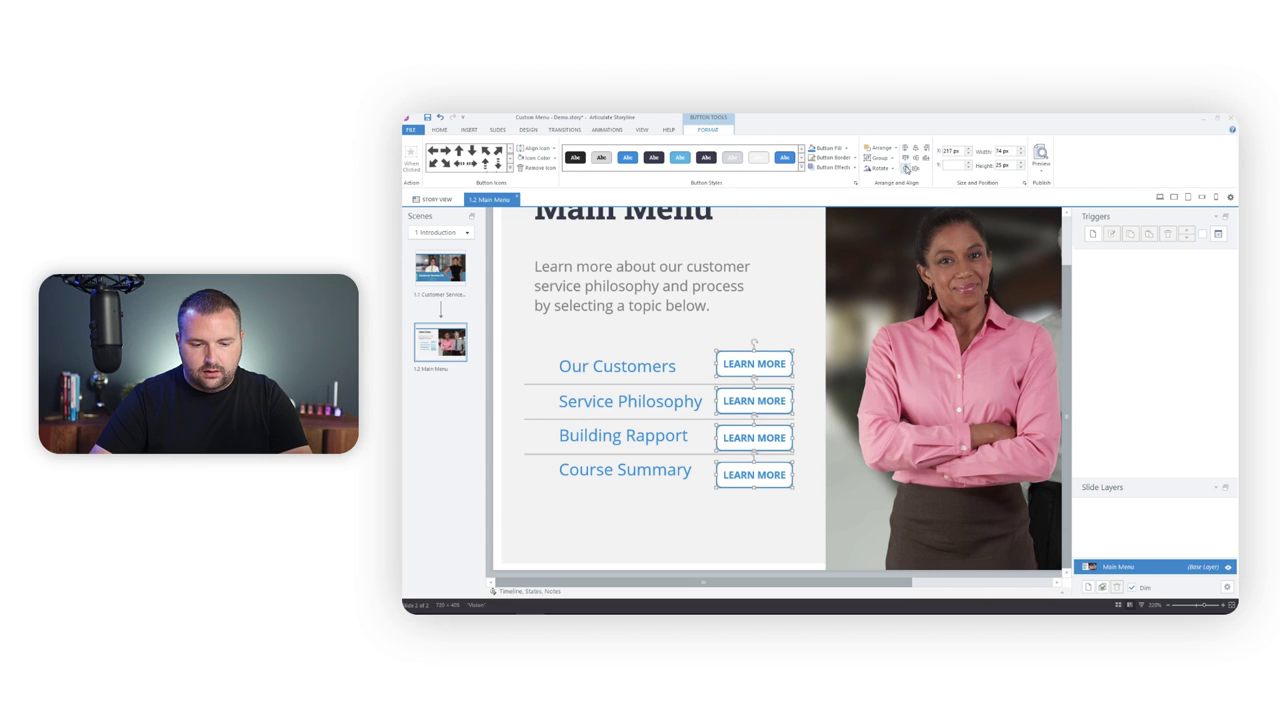
{"action": "left_click", "coordinate": [799, 285]}
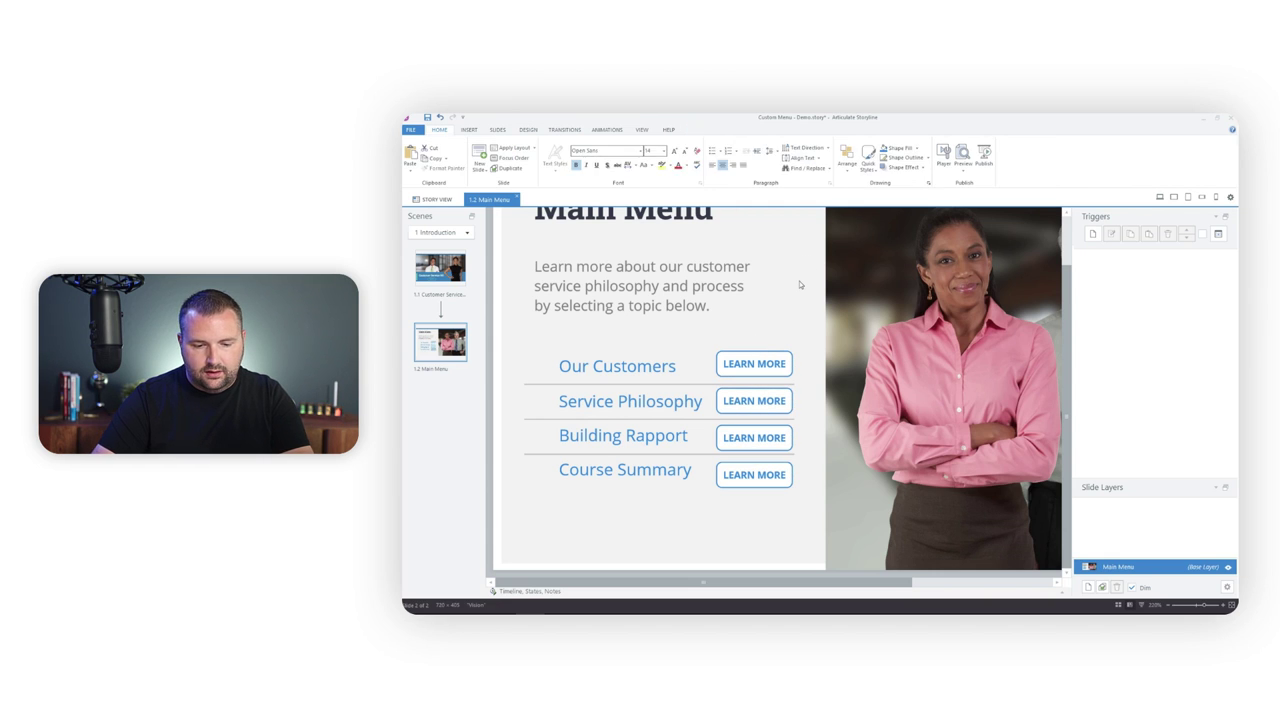
Move the Our Customers button to Y 194 px and the Course Summary button to Y 297 px, and redistribute all four vertically.
{"action": "left_click", "coordinate": [766, 374]}
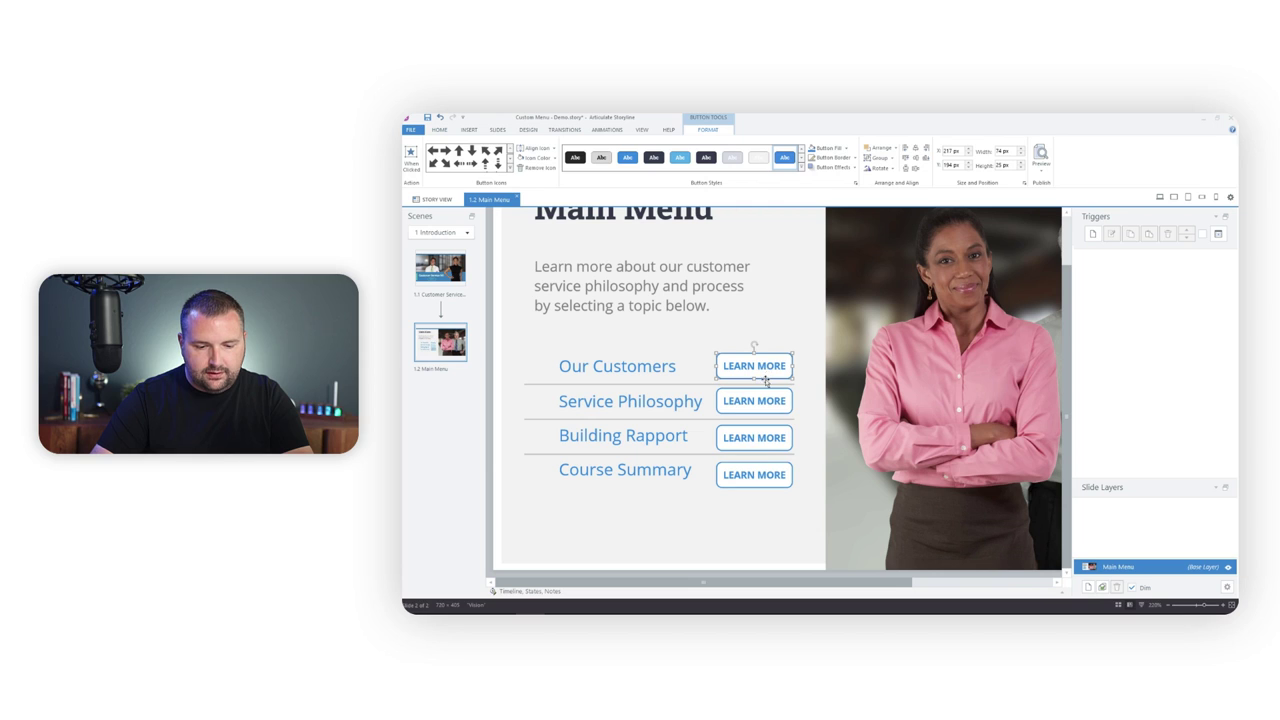
{"action": "left_click_drag", "start_coordinate": [760, 464], "coordinate": [760, 461]}
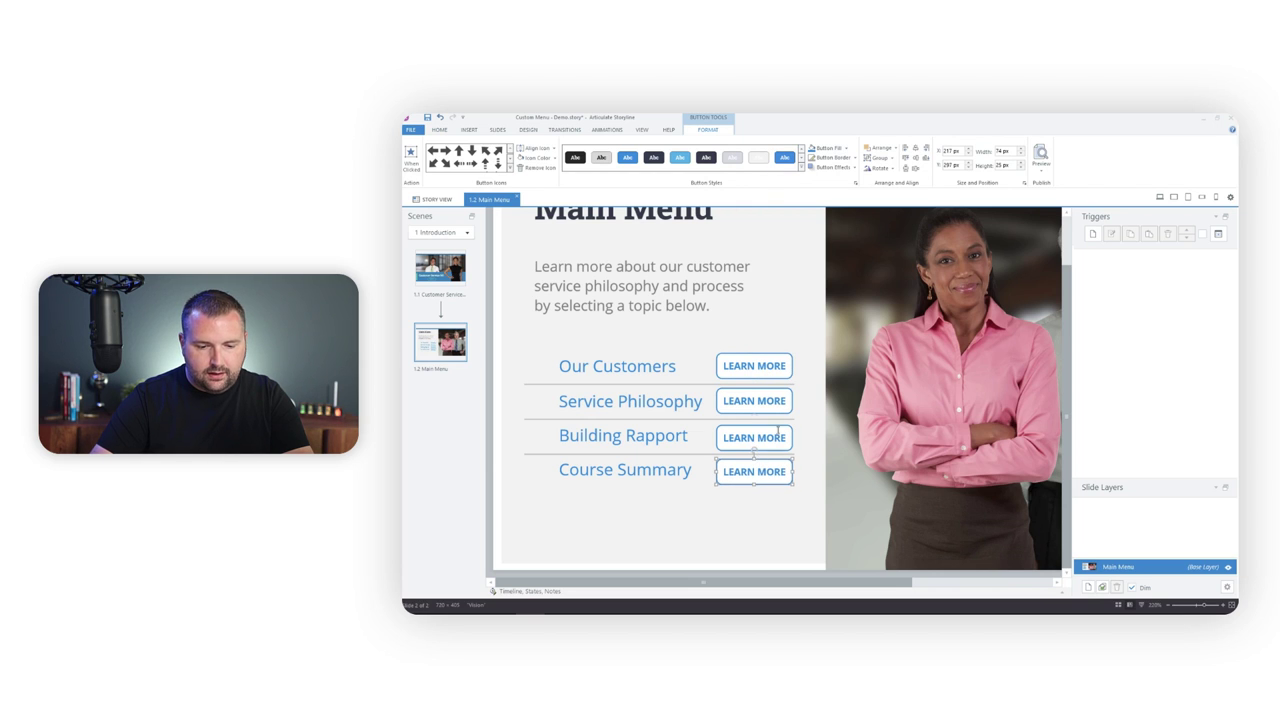
{"action": "left_click", "coordinate": [766, 440], "text": "shift"}
{"action": "left_click", "coordinate": [779, 402], "text": "shift"}
{"action": "left_click", "coordinate": [766, 372], "text": "shift"}
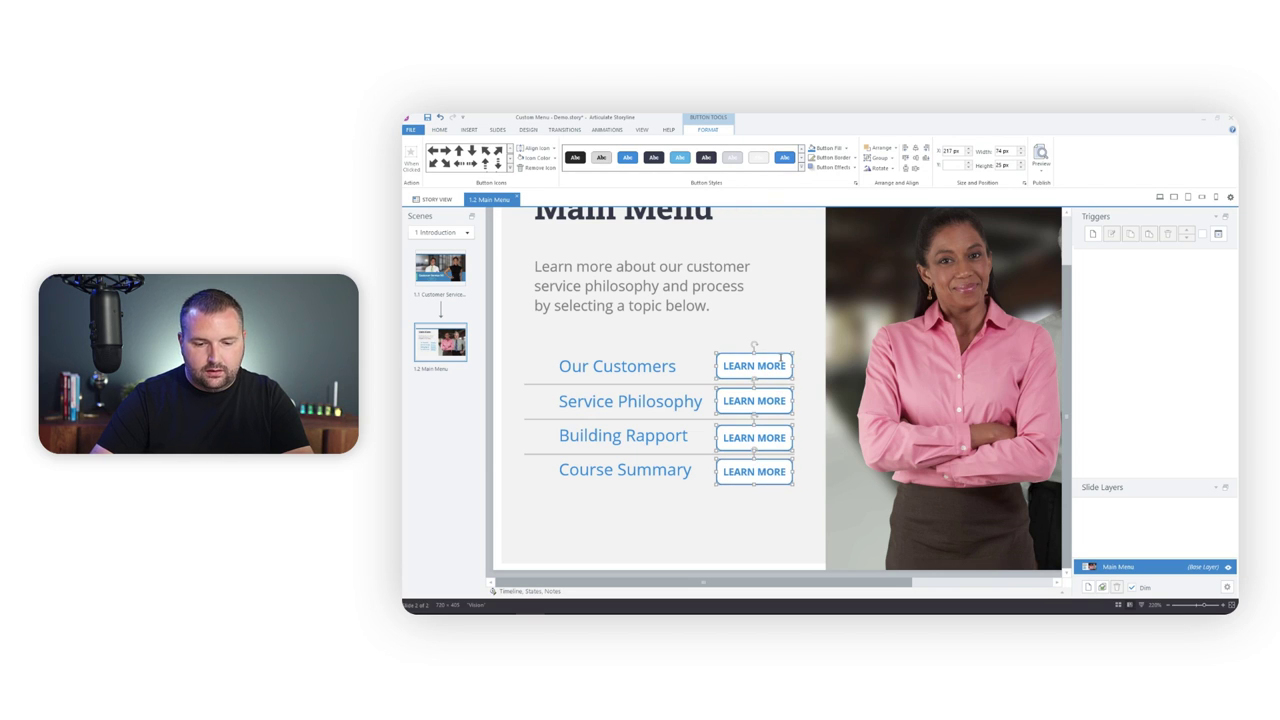
{"action": "left_click", "coordinate": [906, 169]}
{"action": "left_click", "coordinate": [786, 283]}
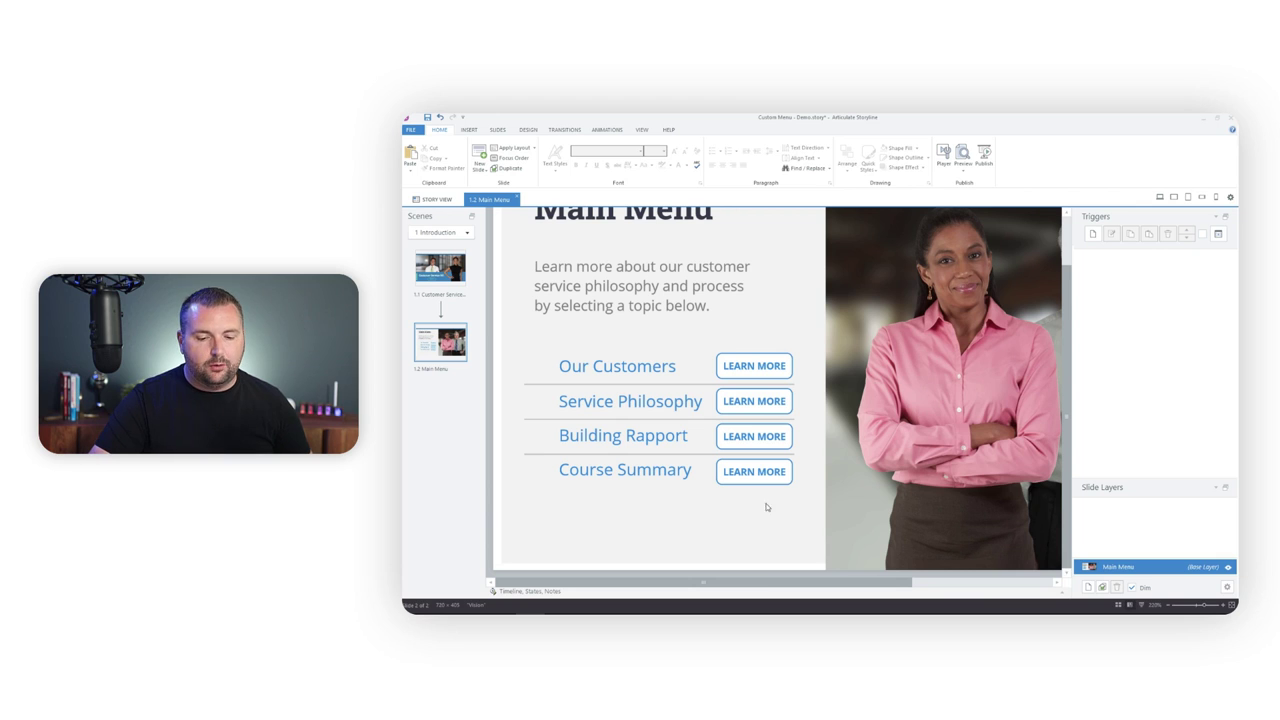
Rename the Our Customers LEARN MORE button as Module 1 Button in the timeline.
{"action": "left_click", "coordinate": [695, 591]}
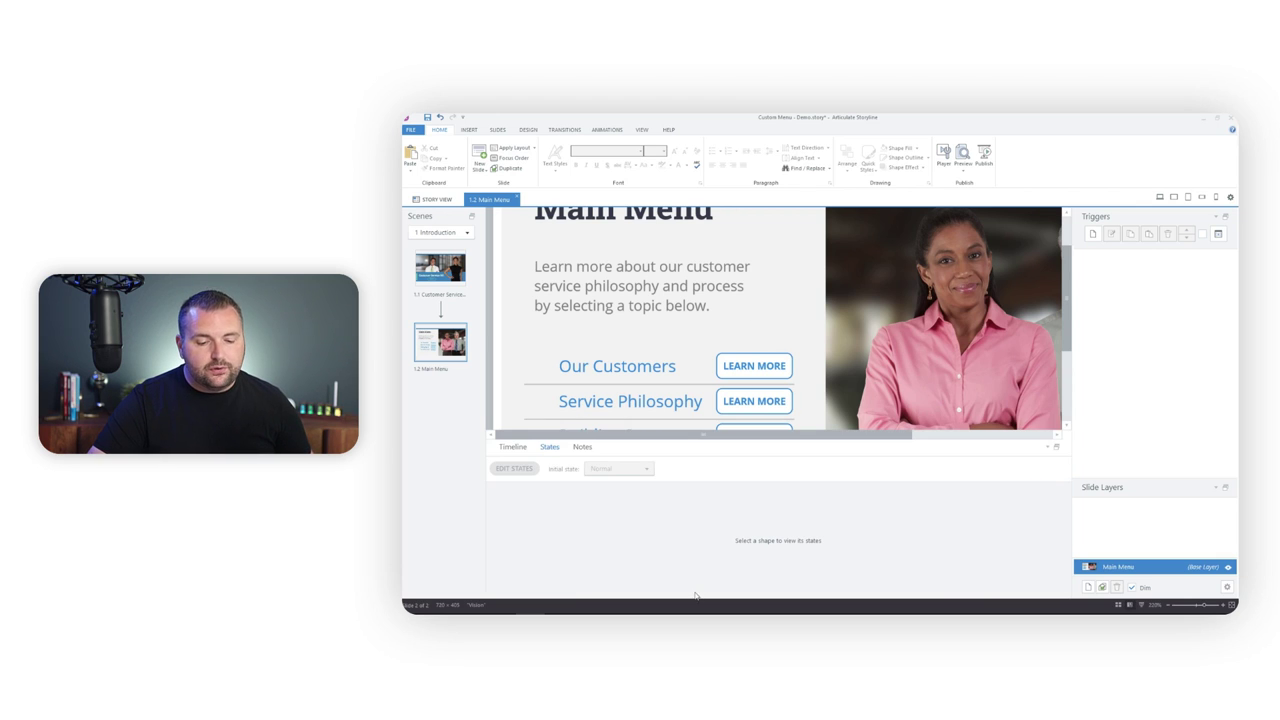
{"action": "left_click", "coordinate": [515, 448]}
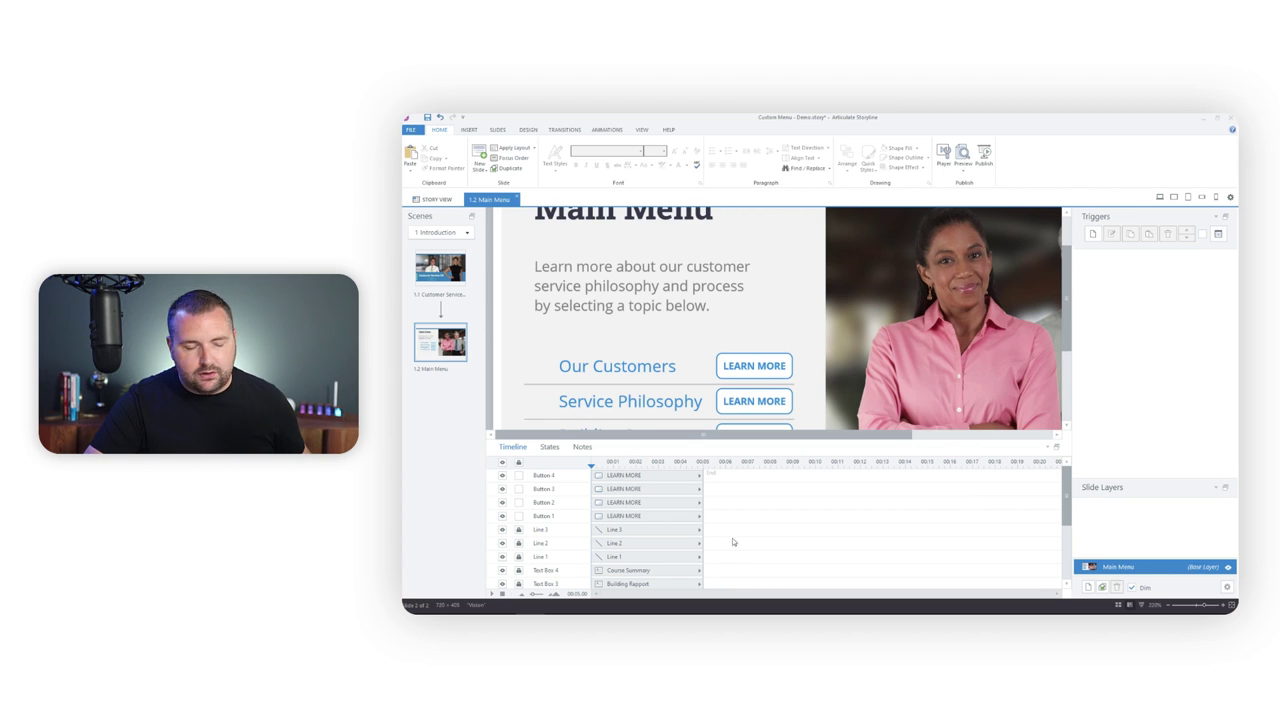
{"action": "double_click", "coordinate": [544, 516]}
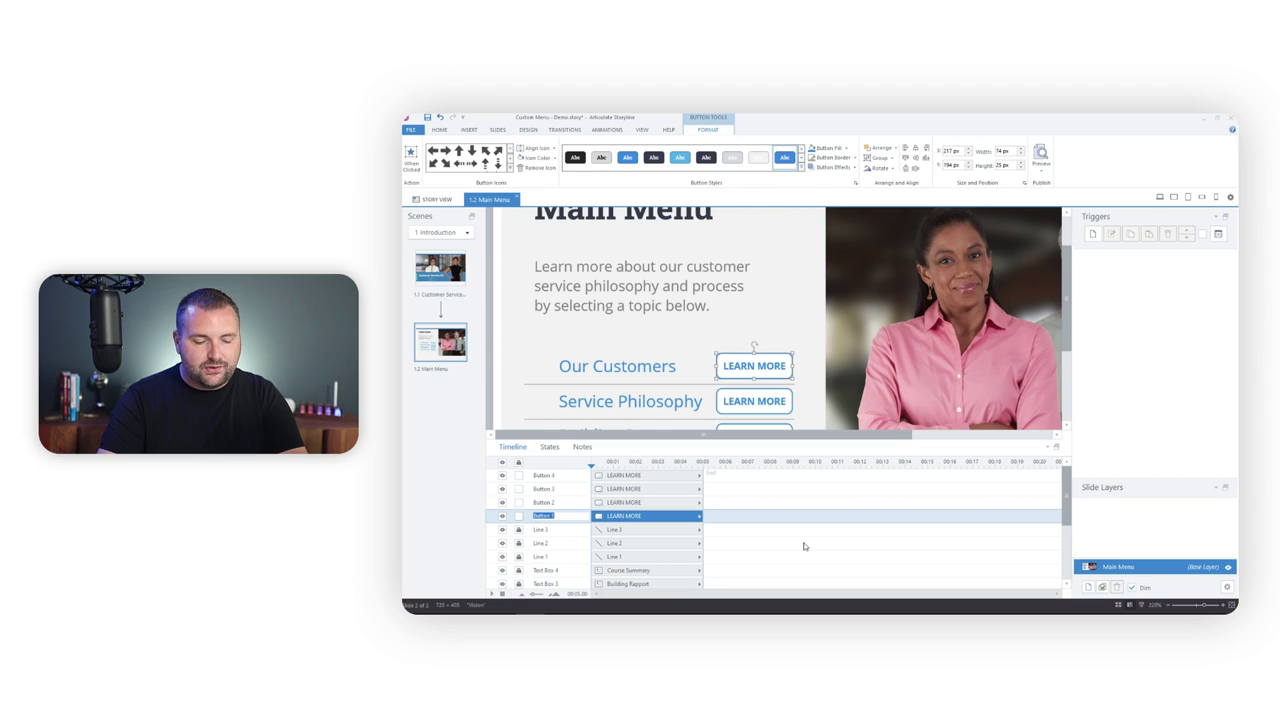
{"action": "type", "text": "Med"}
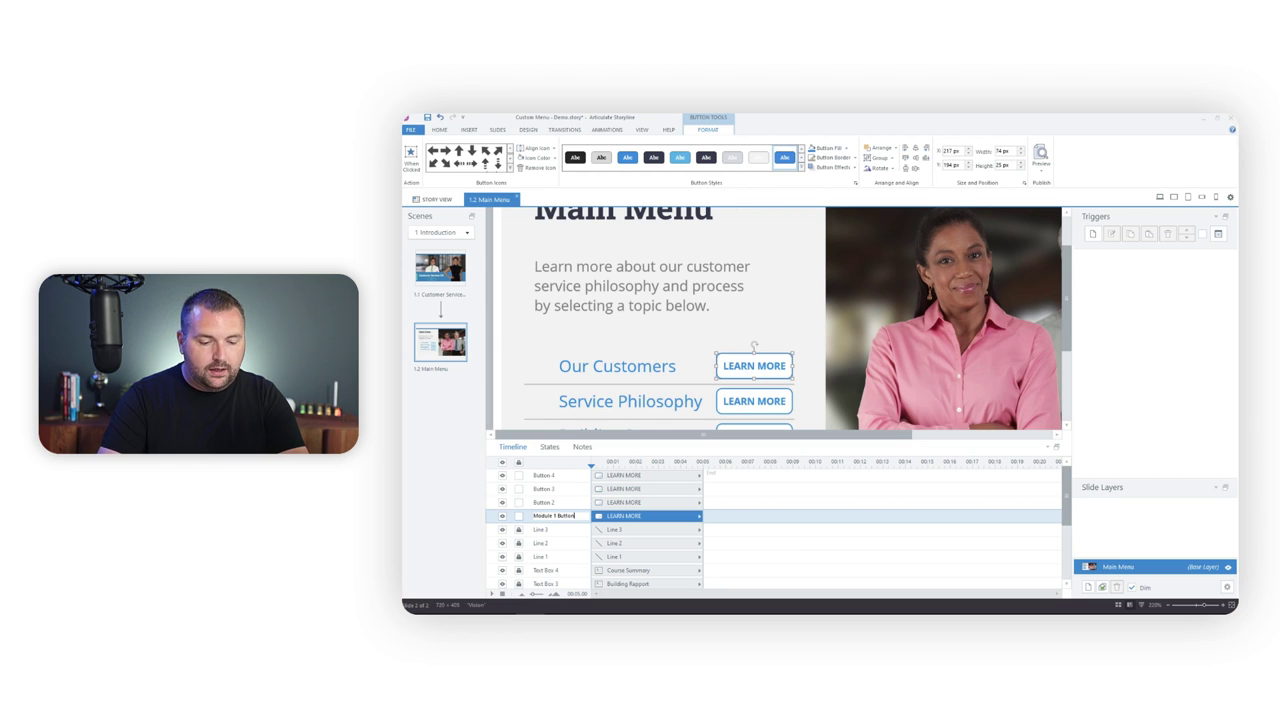
{"action": "type", "text": "ule 1 Button"}
Rename the Service Philosophy LEARN MORE button as Module 2 Button in the timeline.
{"action": "left_click", "coordinate": [668, 502]}
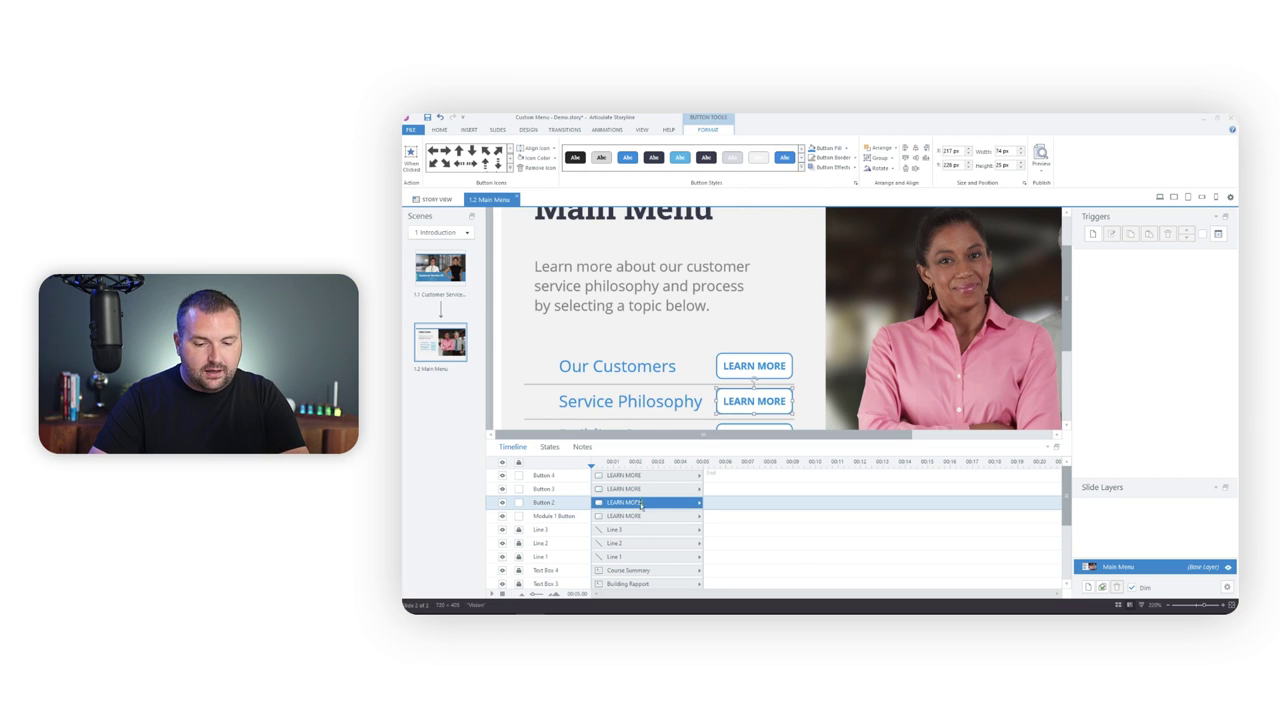
{"action": "double_click", "coordinate": [541, 497]}
{"action": "type", "text": "Mod"}
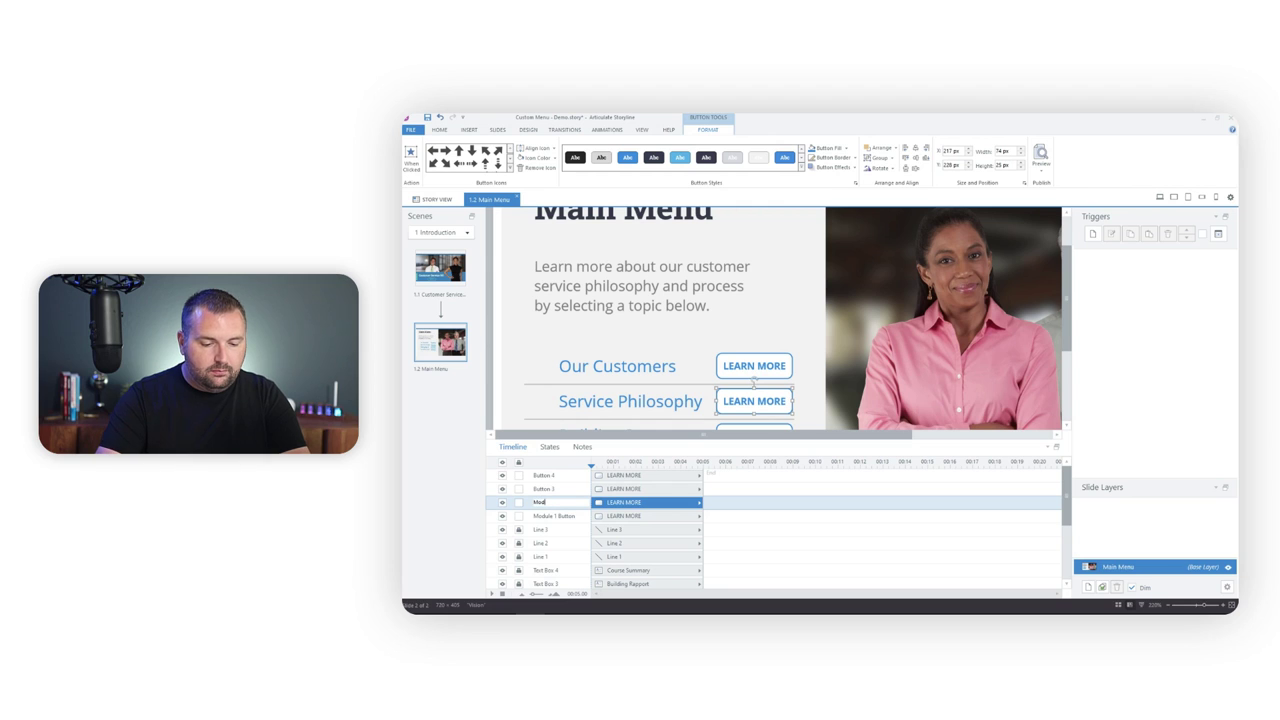
{"action": "type", "text": "ule 2"}
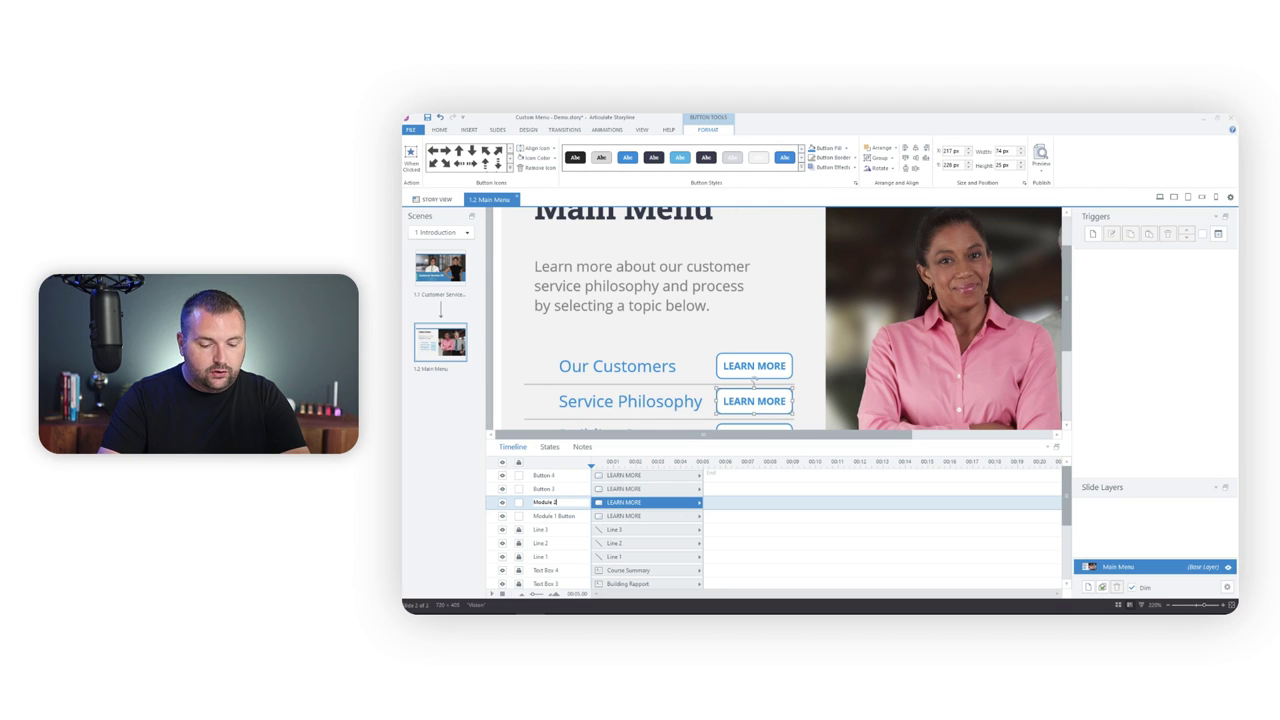
{"action": "type", "text": " Button"}
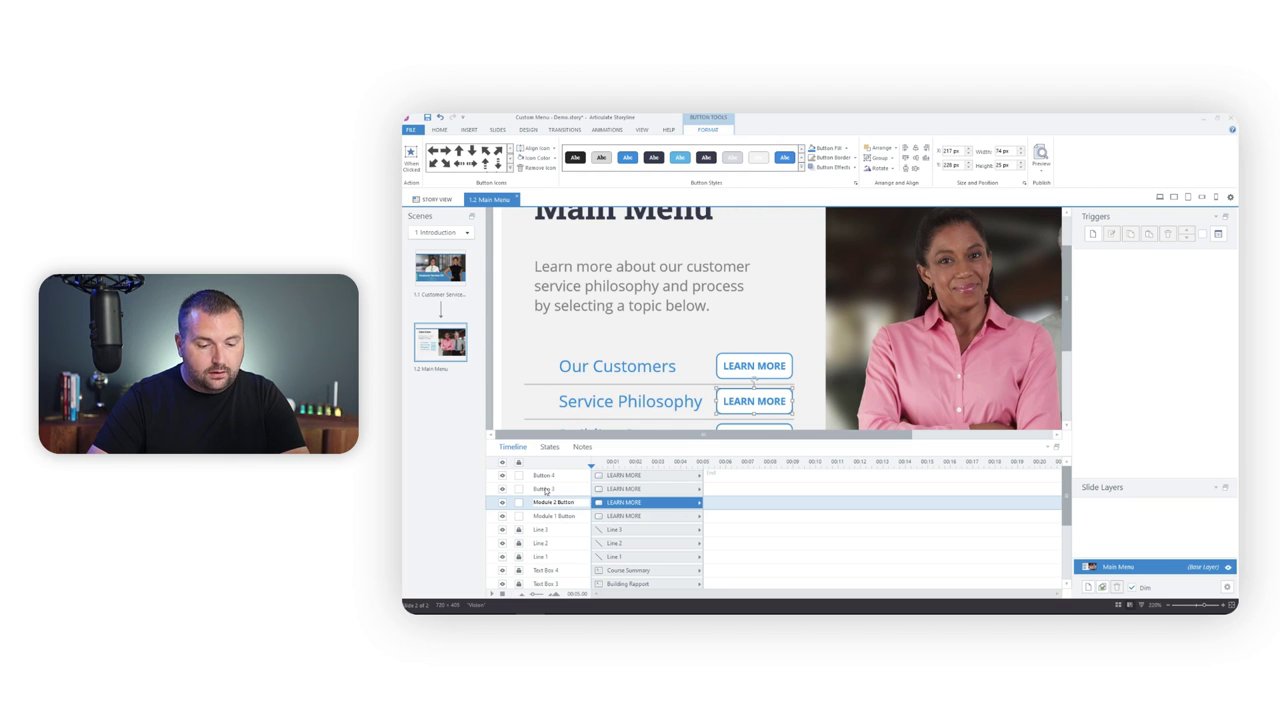
Rename the Building Rapport LEARN MORE button as Module 3 Button in the timeline.
{"action": "left_click", "coordinate": [545, 489]}
{"action": "double_click", "coordinate": [545, 489]}
{"action": "type", "text": "M"}
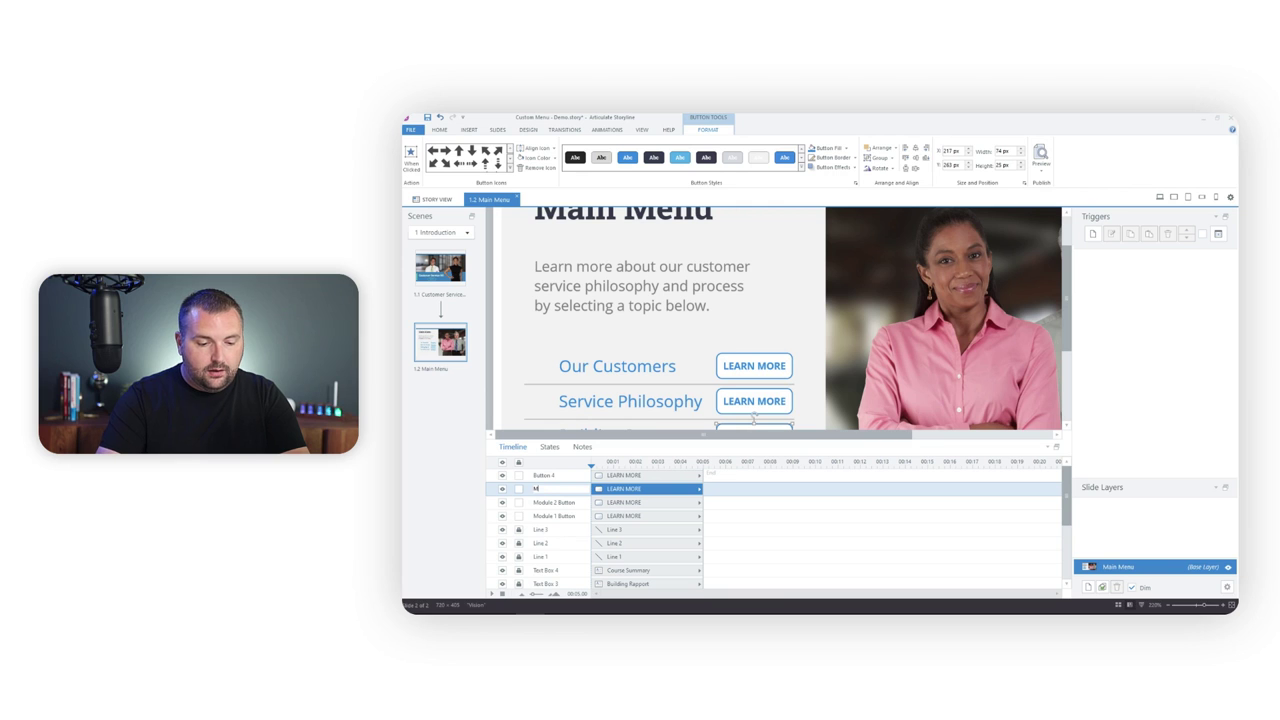
{"action": "type", "text": "odule 3 Button"}
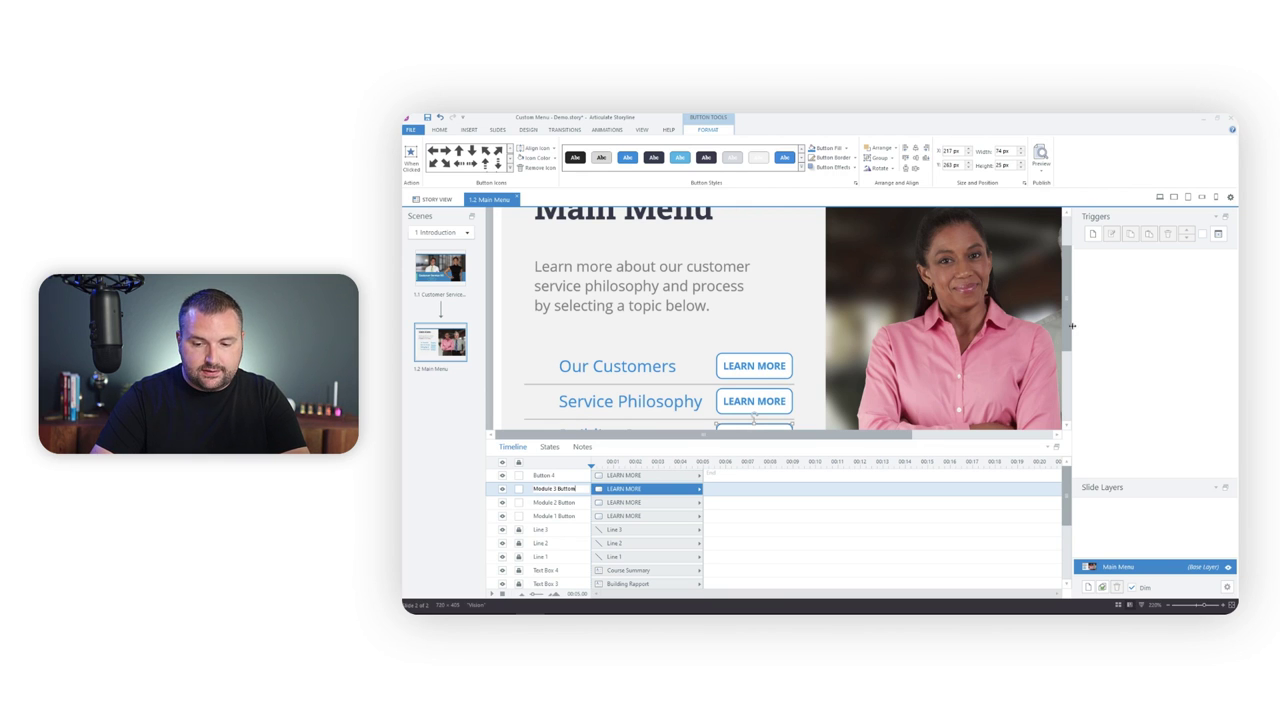
Rename the Course Summary LEARN MORE button as Summary Button in the timeline.
{"action": "left_click_drag", "start_coordinate": [1068, 322], "coordinate": [1068, 354]}
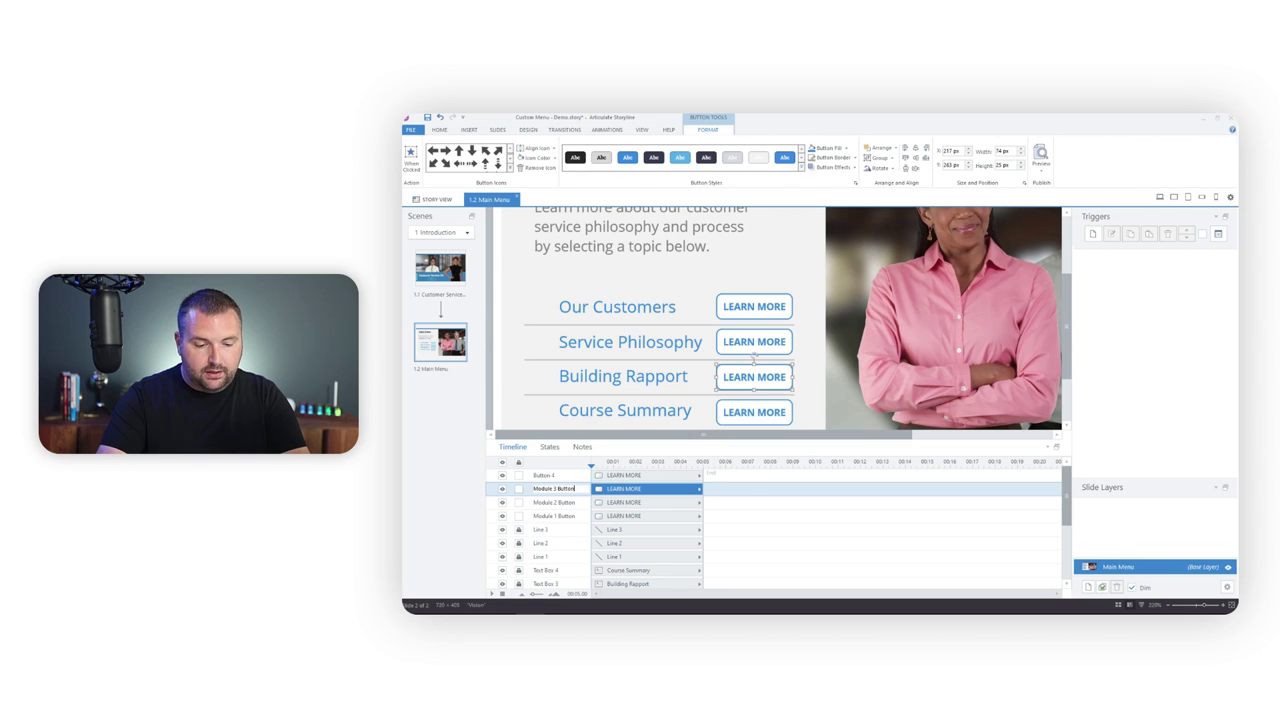
{"action": "left_click", "coordinate": [557, 475]}
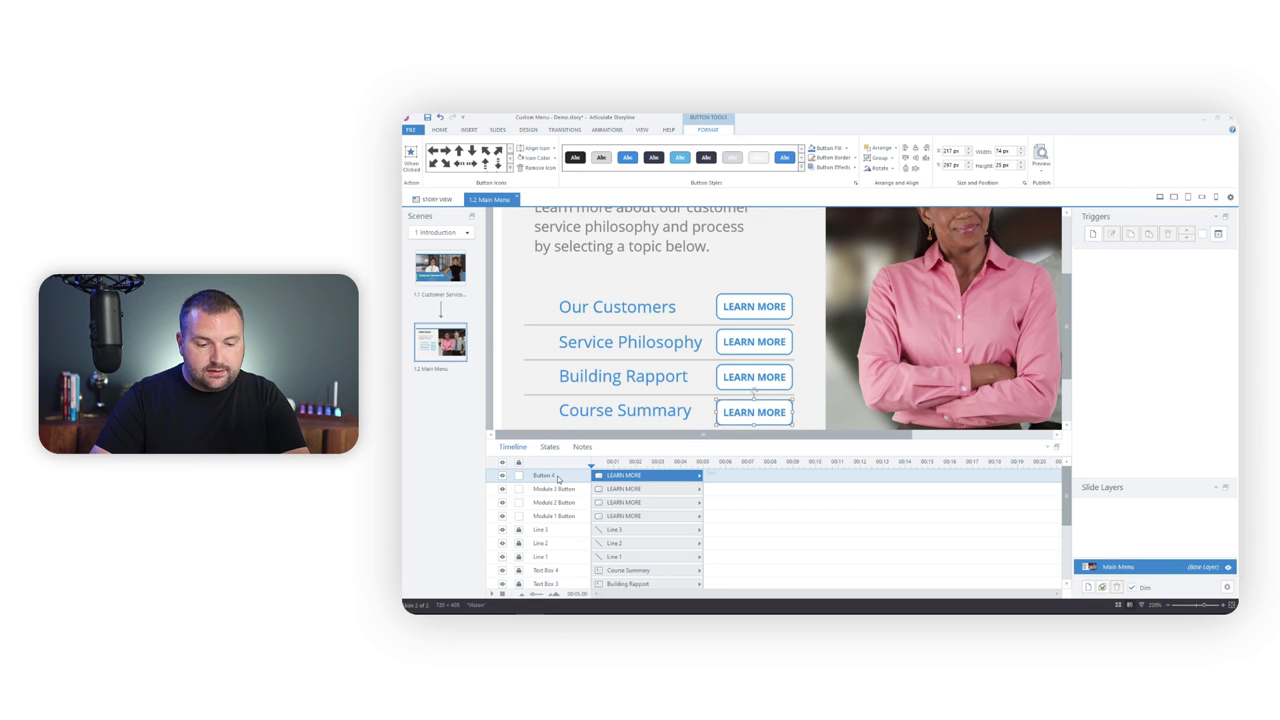
{"action": "double_click", "coordinate": [583, 477]}
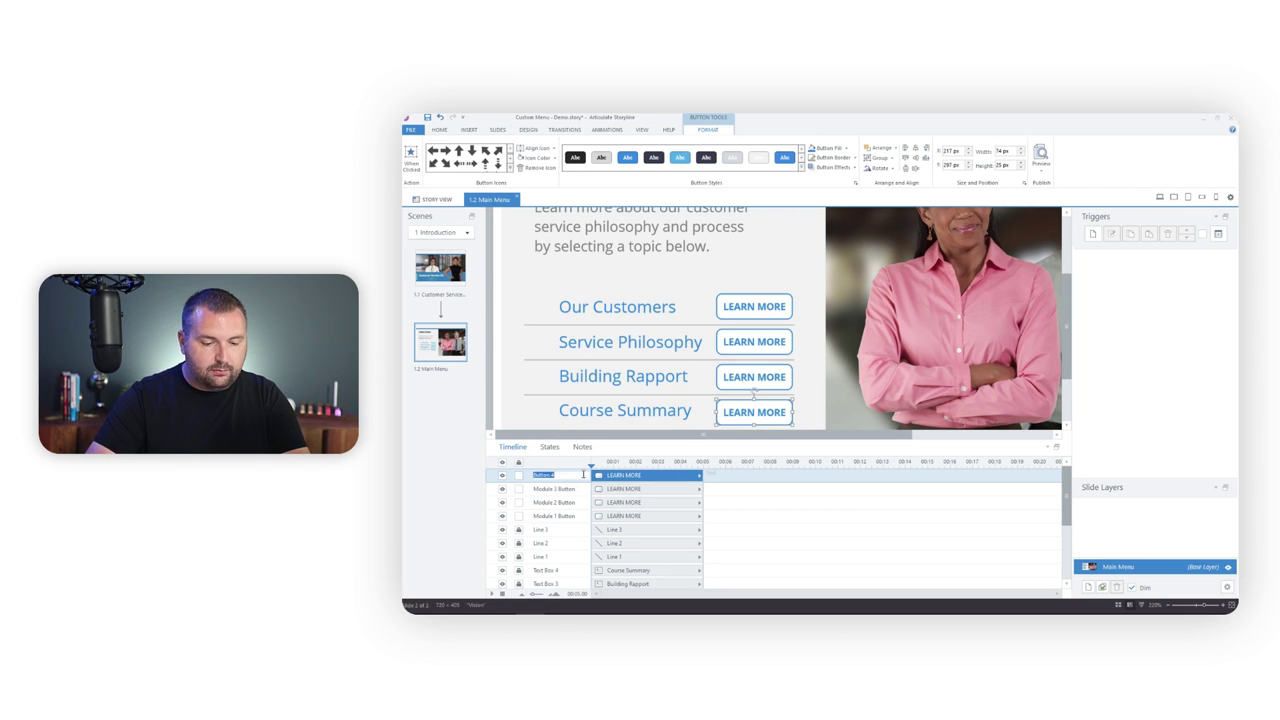
{"action": "type", "text": "Summary"}
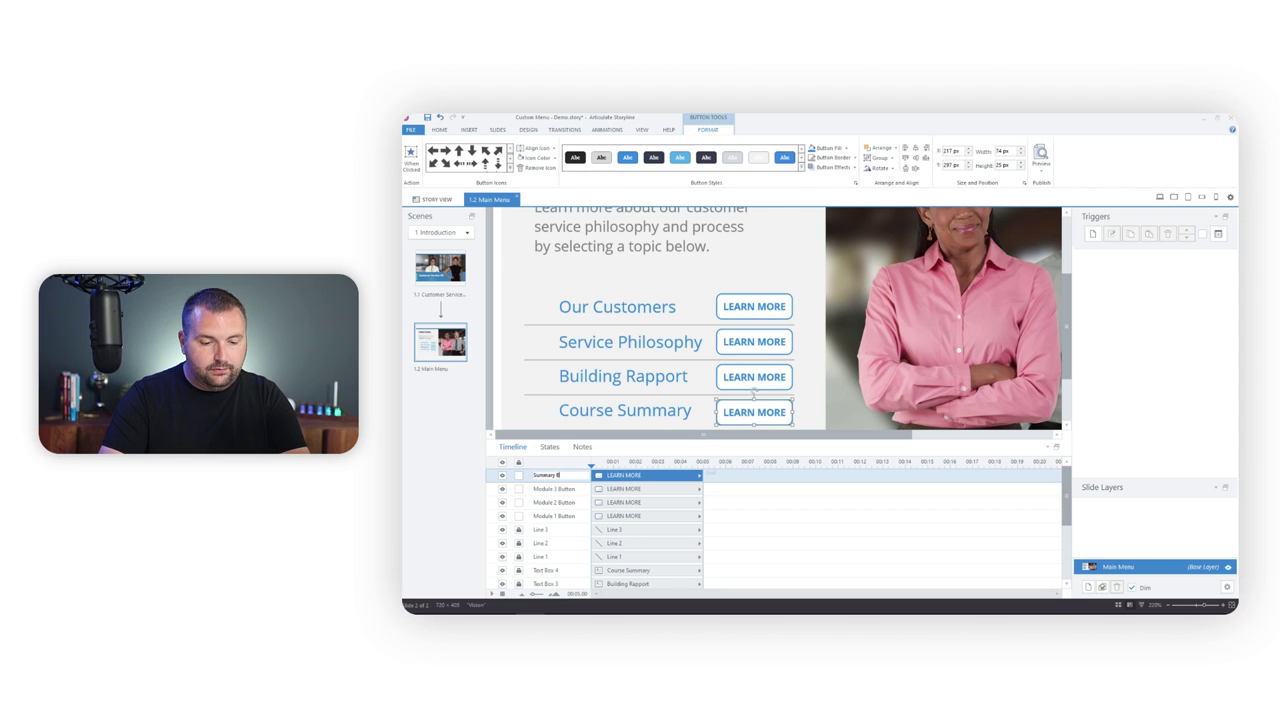
{"action": "type", "text": " Button"}
{"action": "key", "text": "Return"}
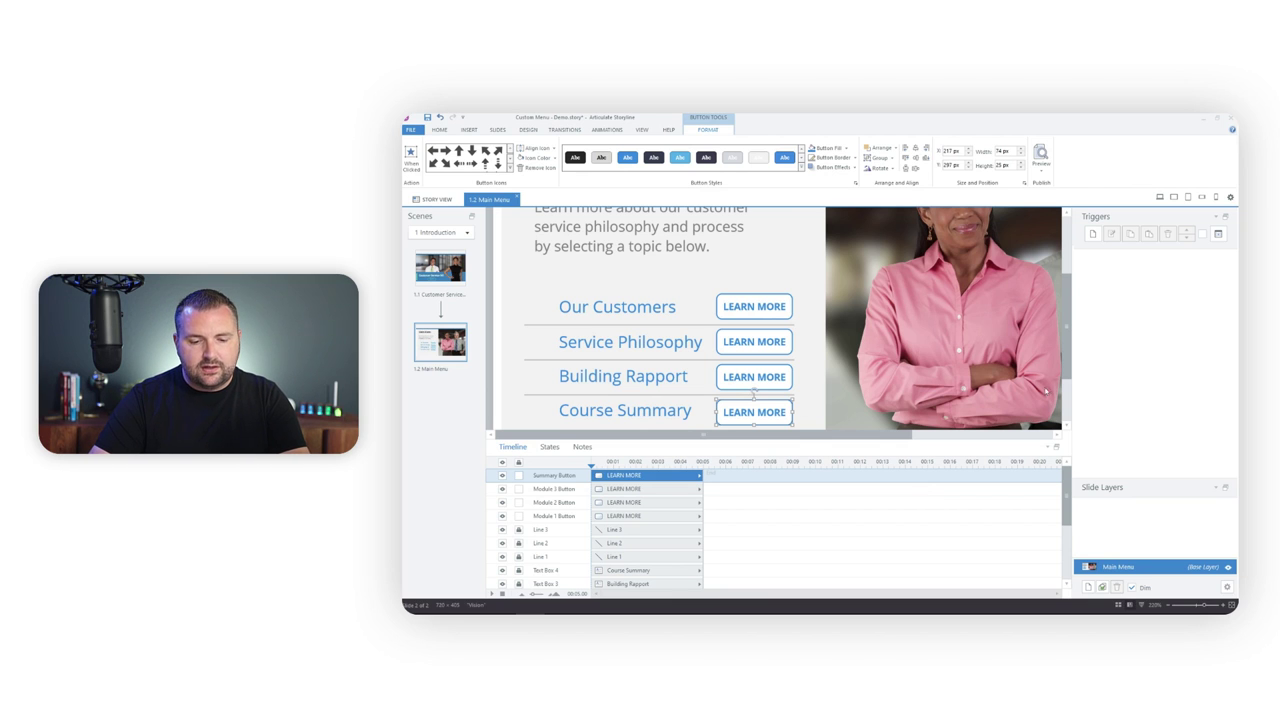
Compare the Course Summary LEARN MORE button's Normal, Hover and Disabled states, and set its initial state to Disabled.
{"action": "left_click_drag", "start_coordinate": [1061, 366], "coordinate": [1068, 383]}
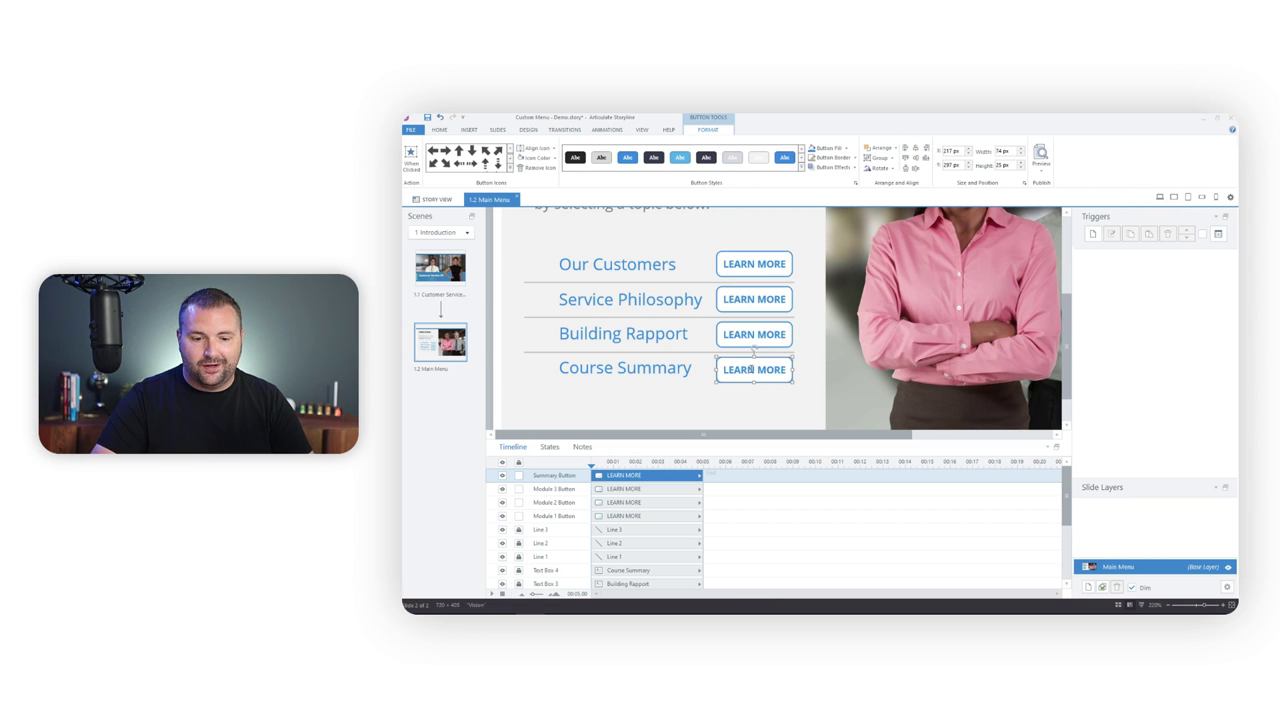
{"action": "left_click", "coordinate": [548, 447]}
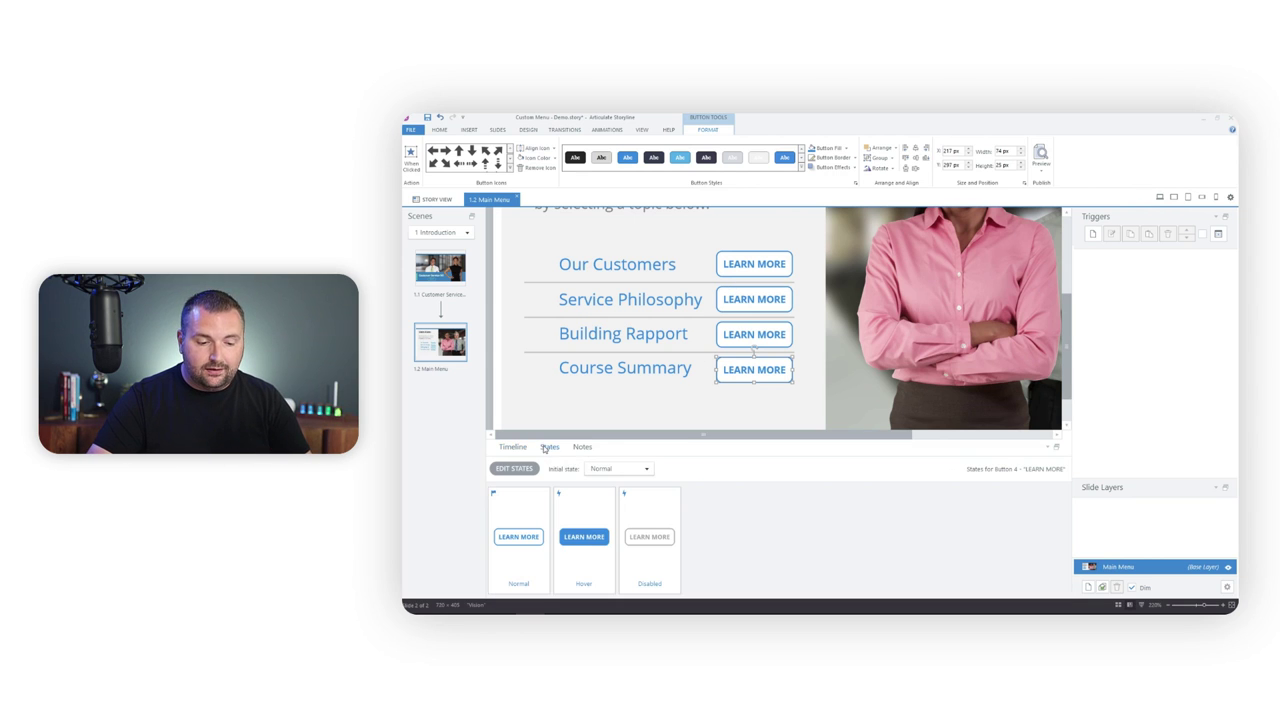
{"action": "left_click", "coordinate": [665, 520]}
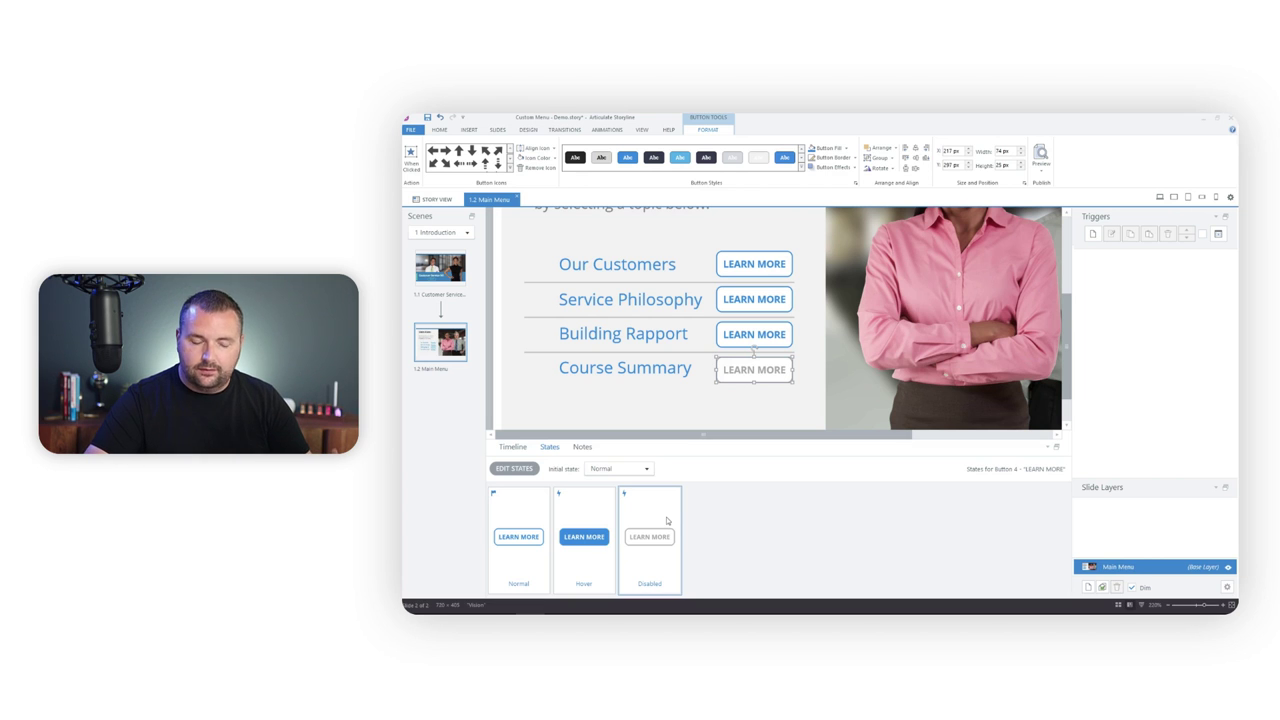
{"action": "left_click", "coordinate": [515, 558]}
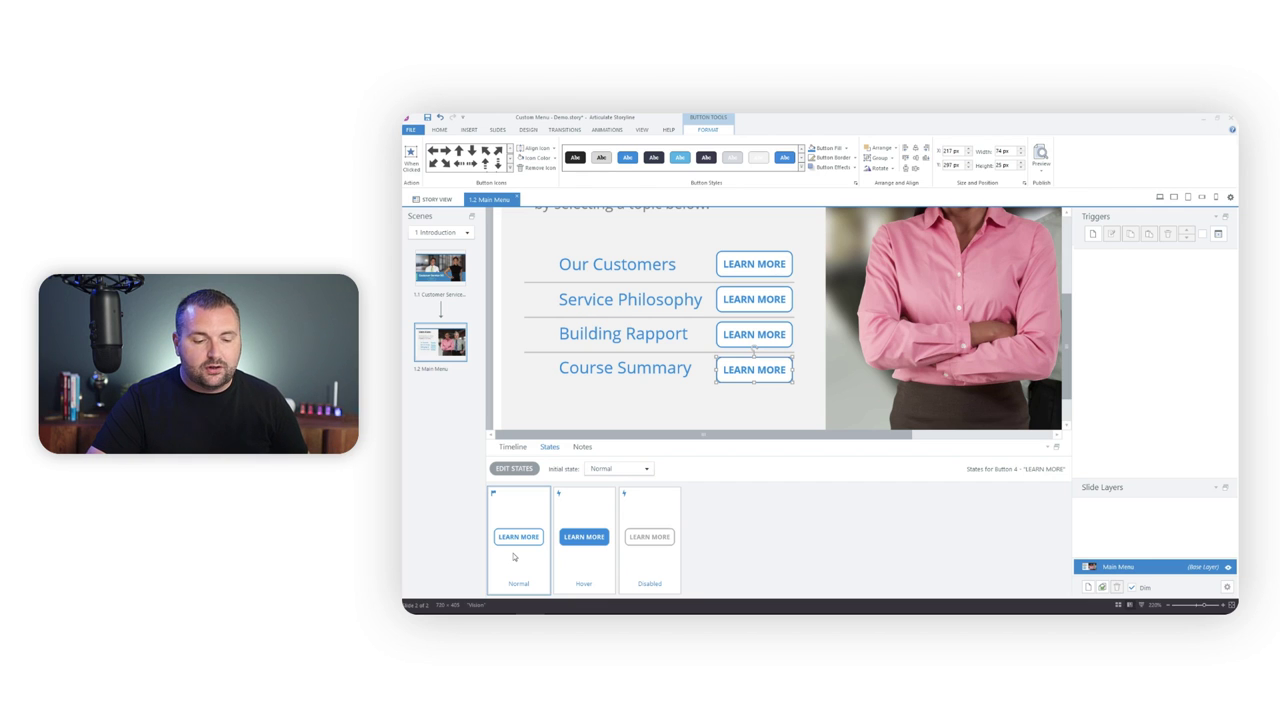
{"action": "left_click", "coordinate": [584, 540]}
{"action": "left_click", "coordinate": [645, 537]}
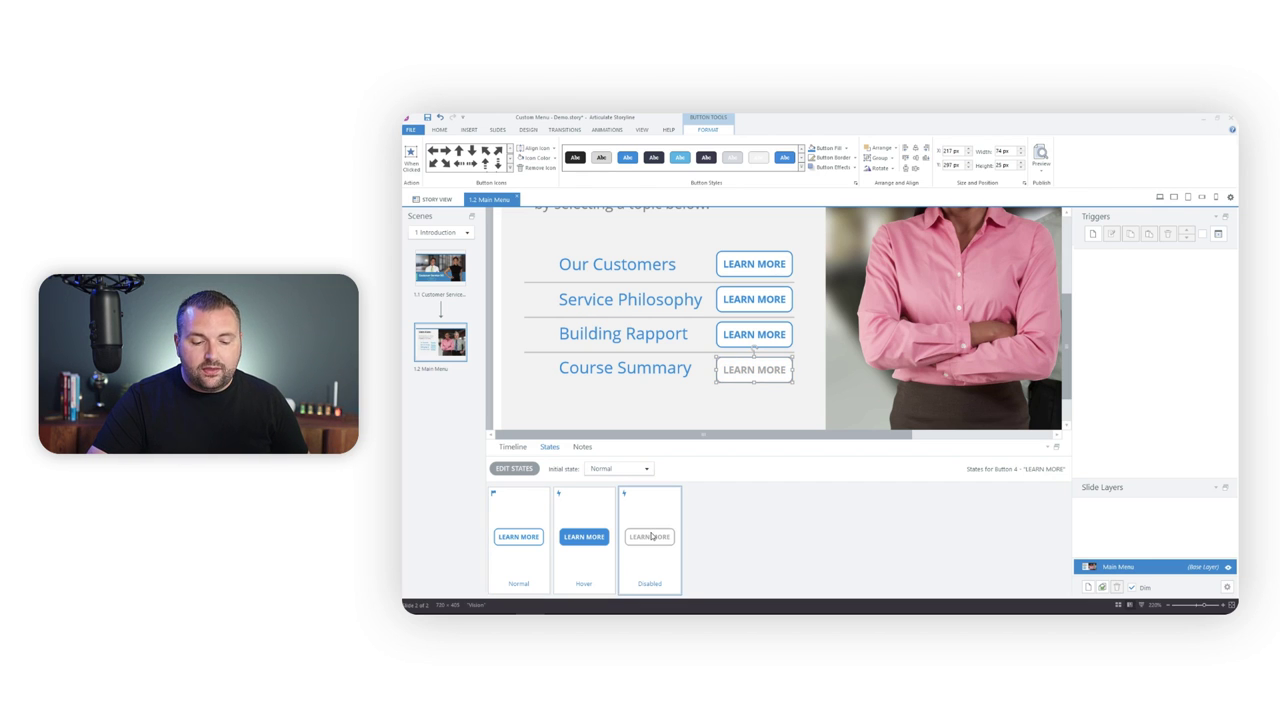
{"action": "left_click", "coordinate": [584, 537]}
{"action": "left_click", "coordinate": [516, 520]}
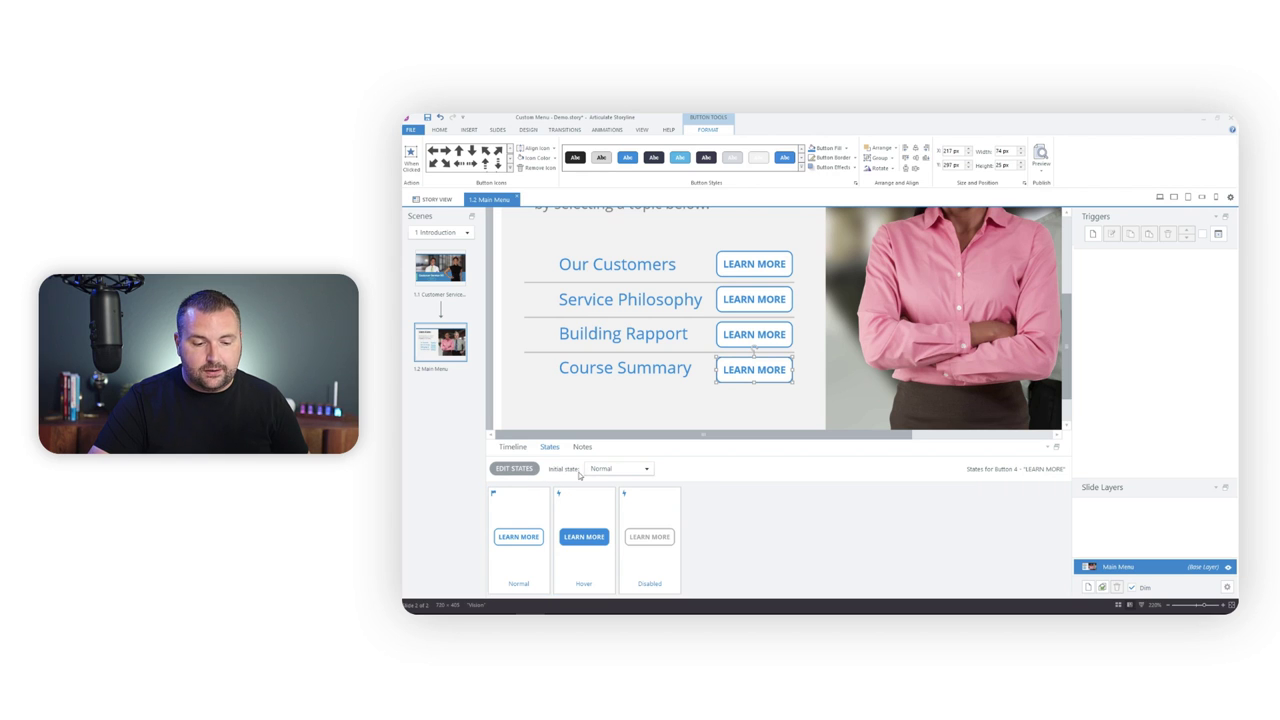
{"action": "left_click", "coordinate": [646, 469]}
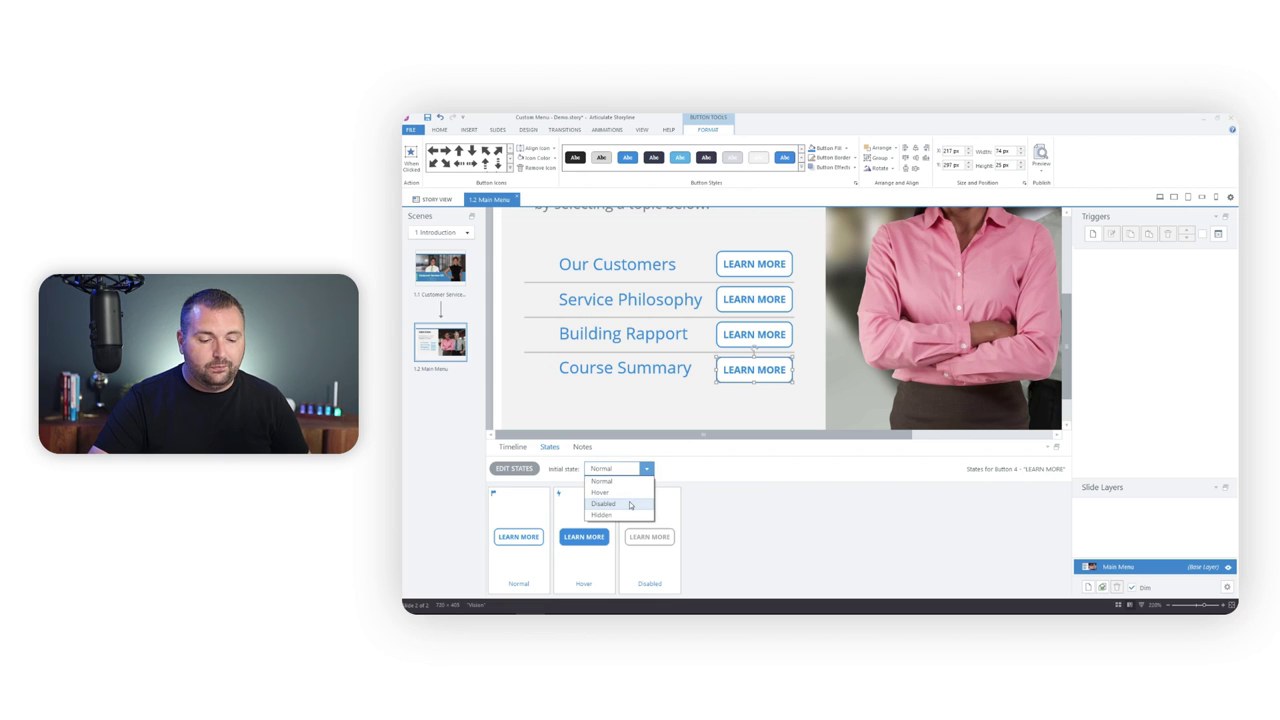
{"action": "left_click", "coordinate": [630, 504]}
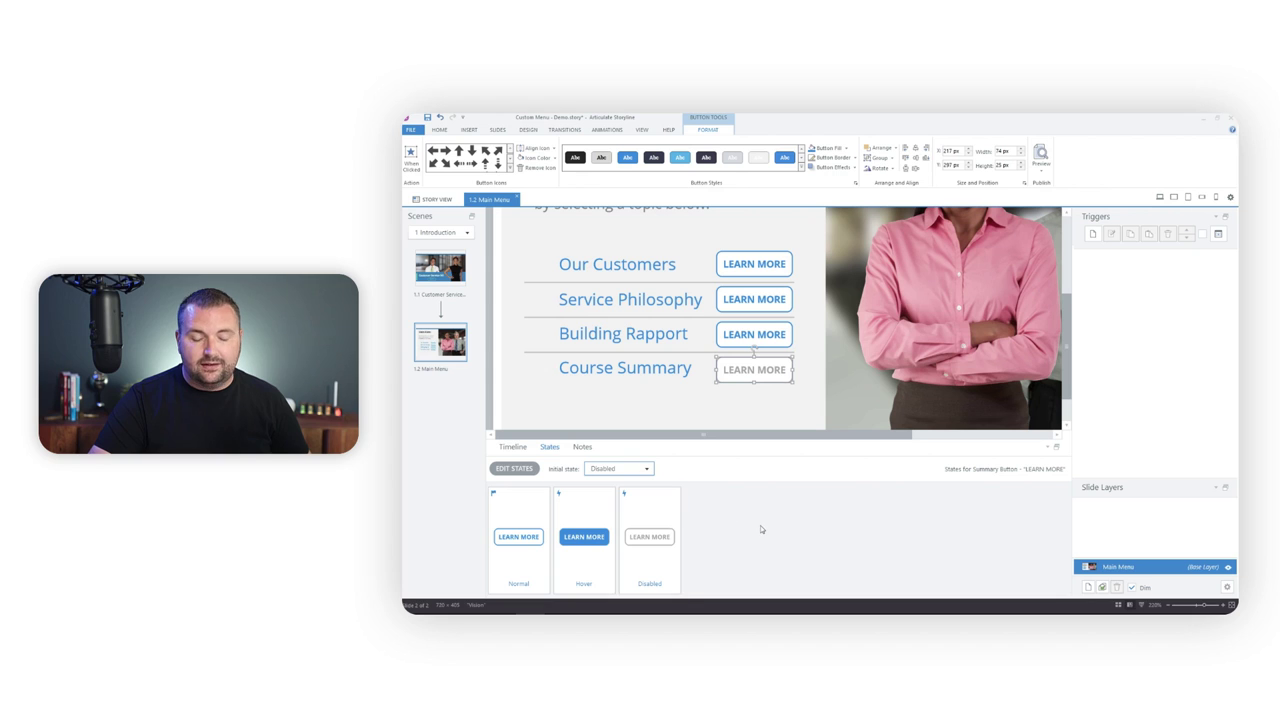
Preview only the Main Menu slide to check the LEARN MORE buttons, and return to editing.
{"action": "left_click", "coordinate": [1040, 165]}
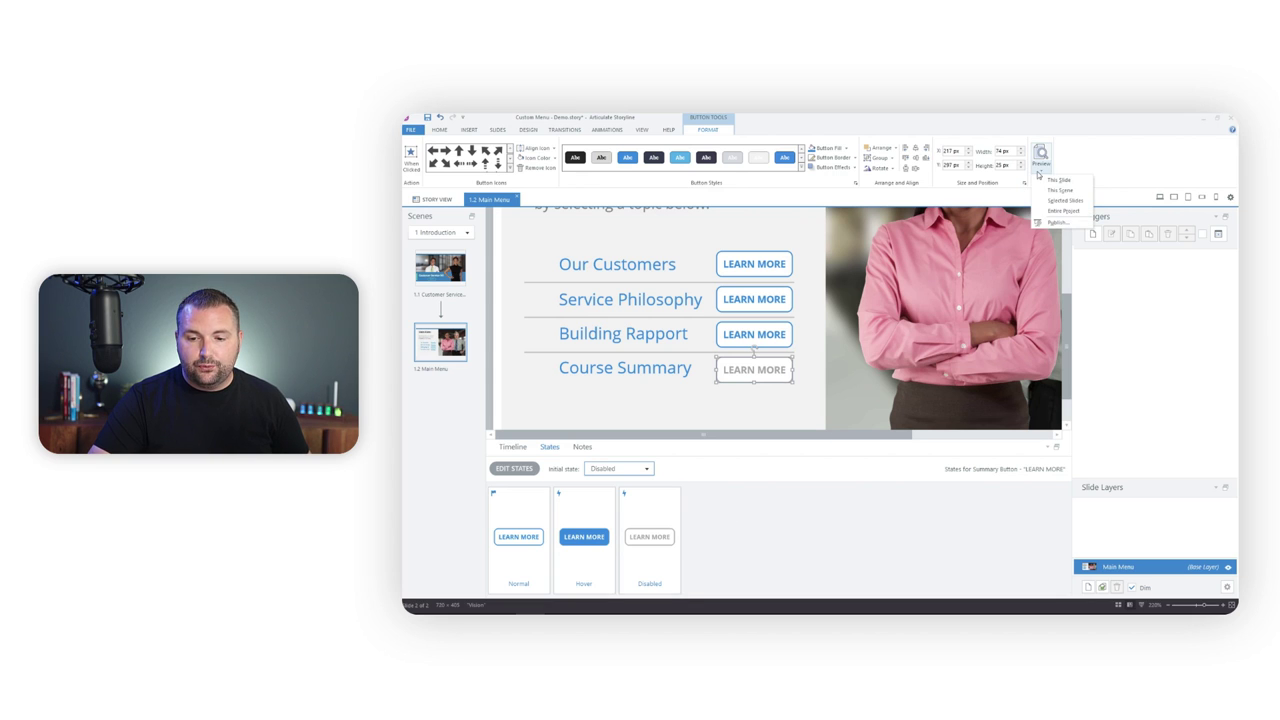
{"action": "left_click", "coordinate": [1057, 180]}
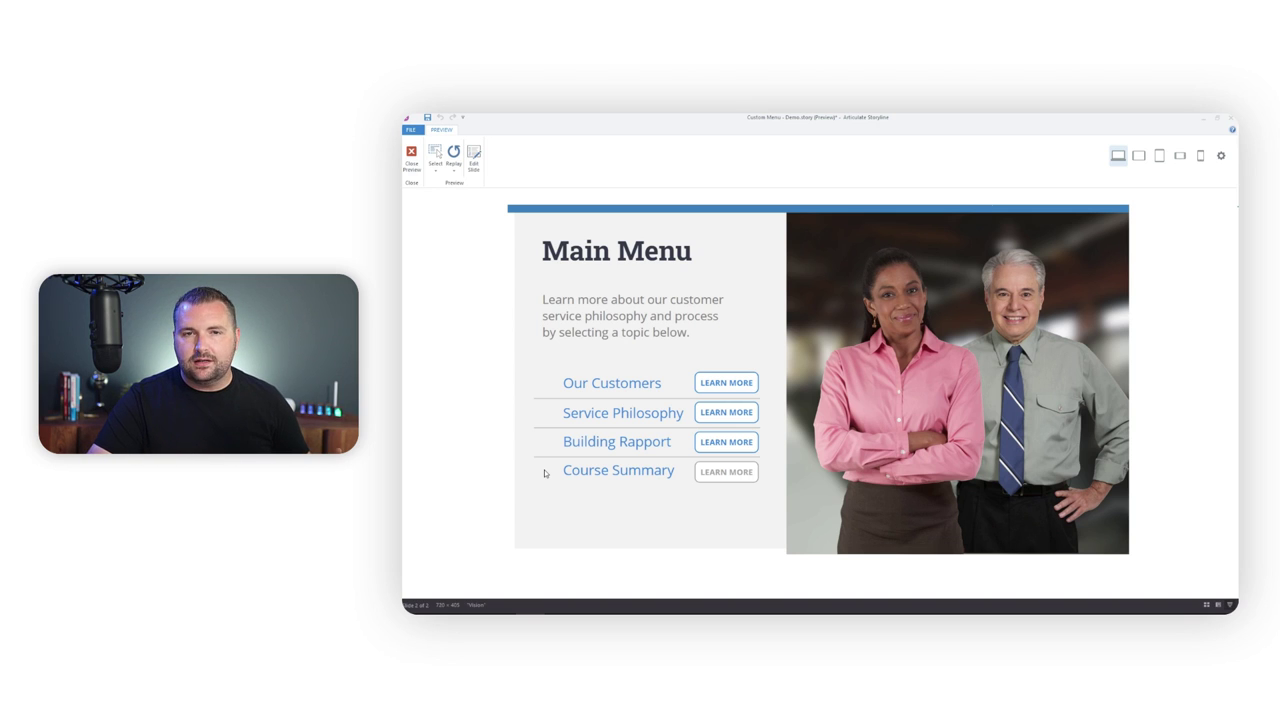
{"action": "left_click", "coordinate": [411, 158]}
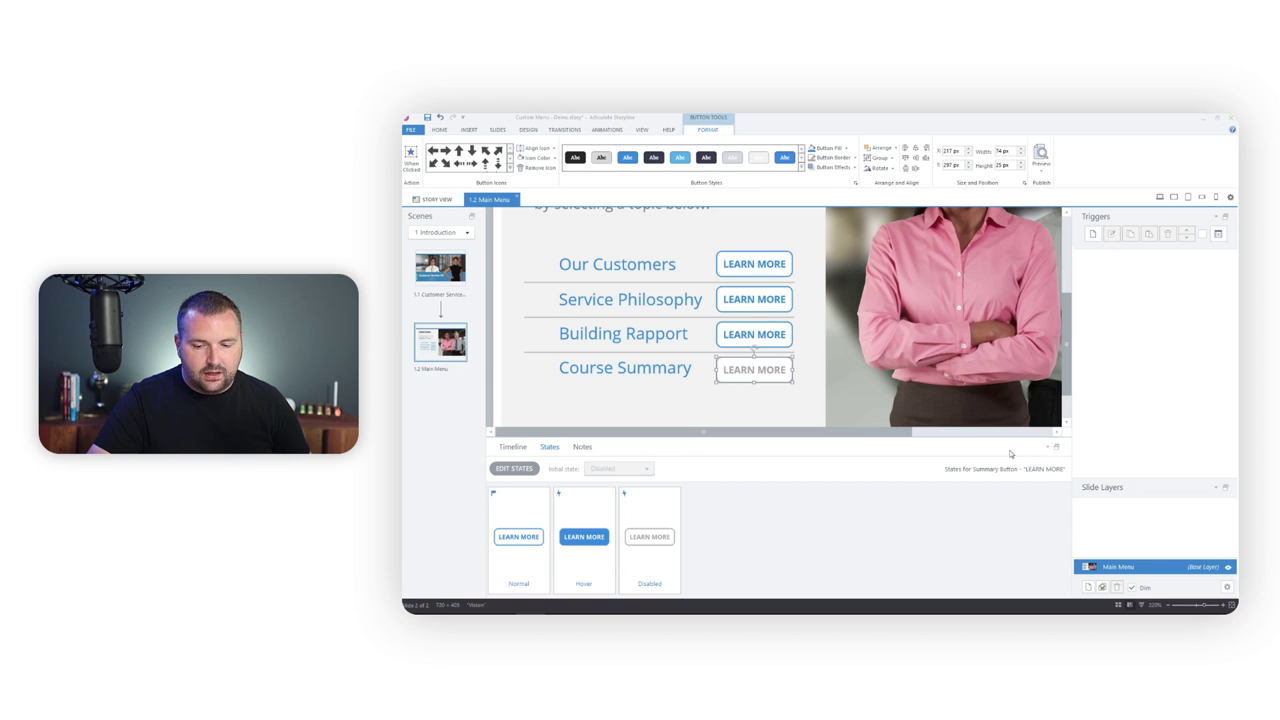
Search the icon library for "check" and insert the solid black circle icon with a check mark cut out.
{"action": "left_click", "coordinate": [1047, 447]}
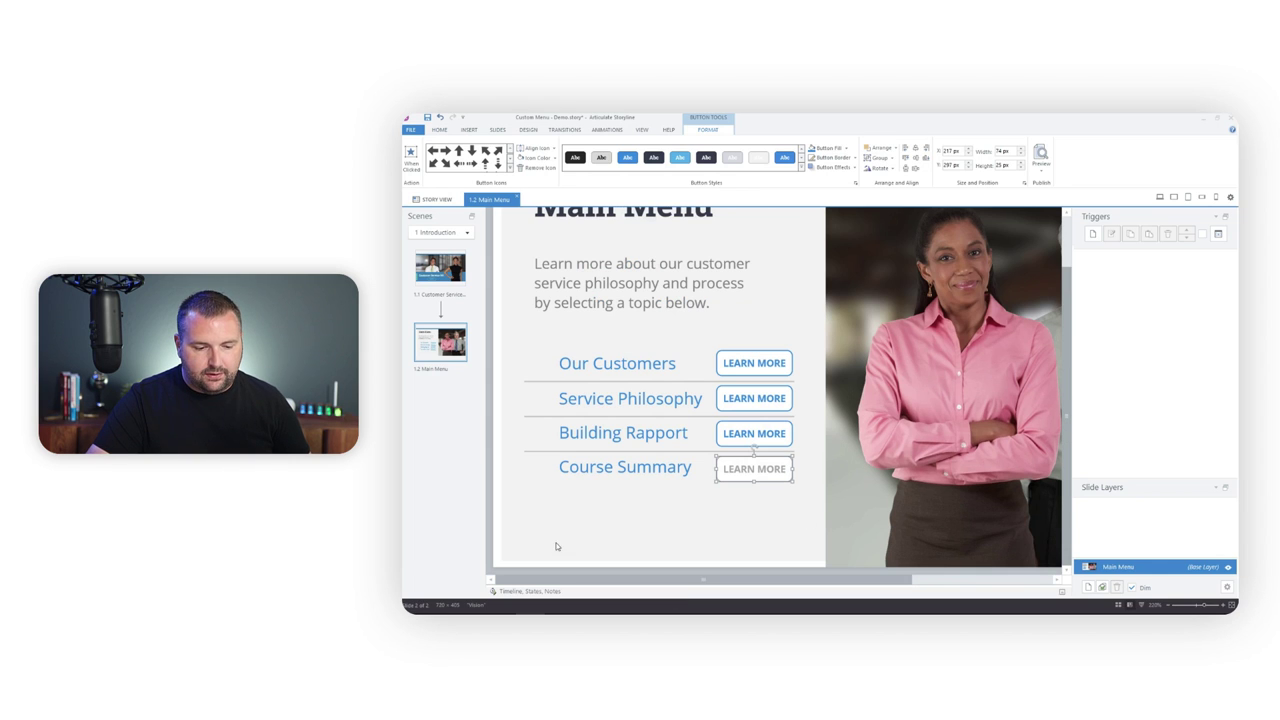
{"action": "left_click", "coordinate": [525, 505]}
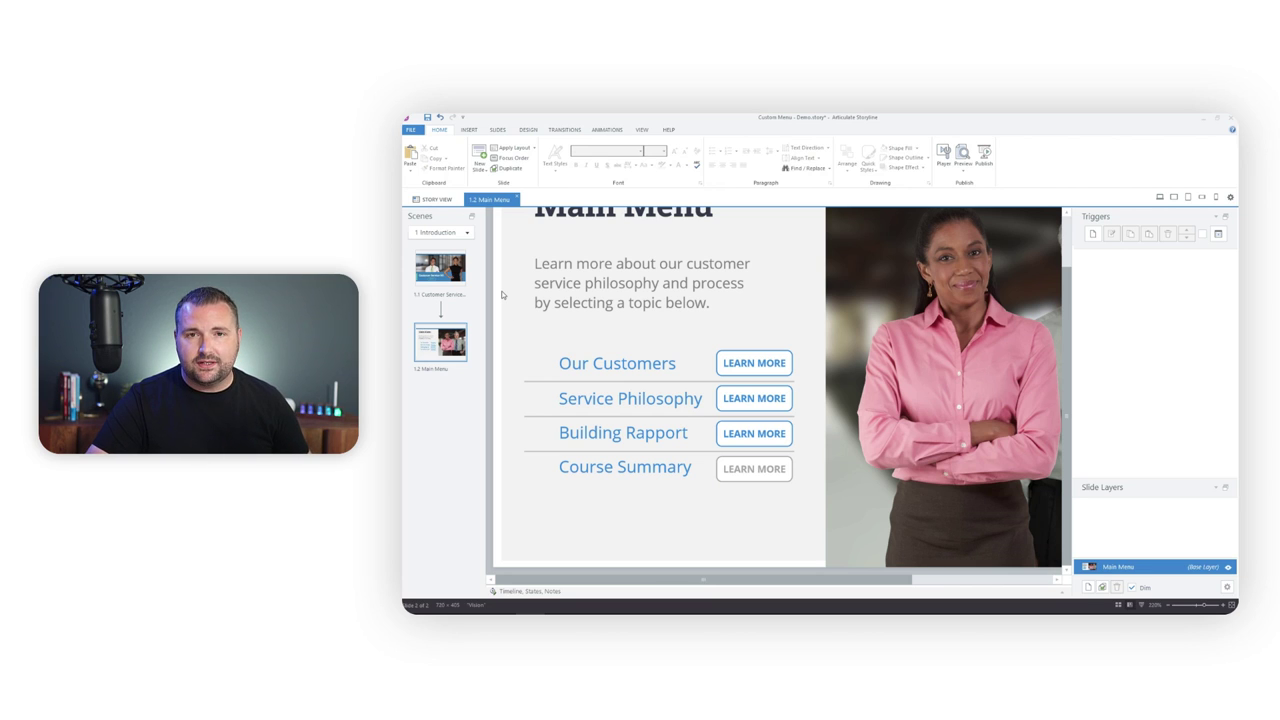
{"action": "left_click", "coordinate": [469, 130]}
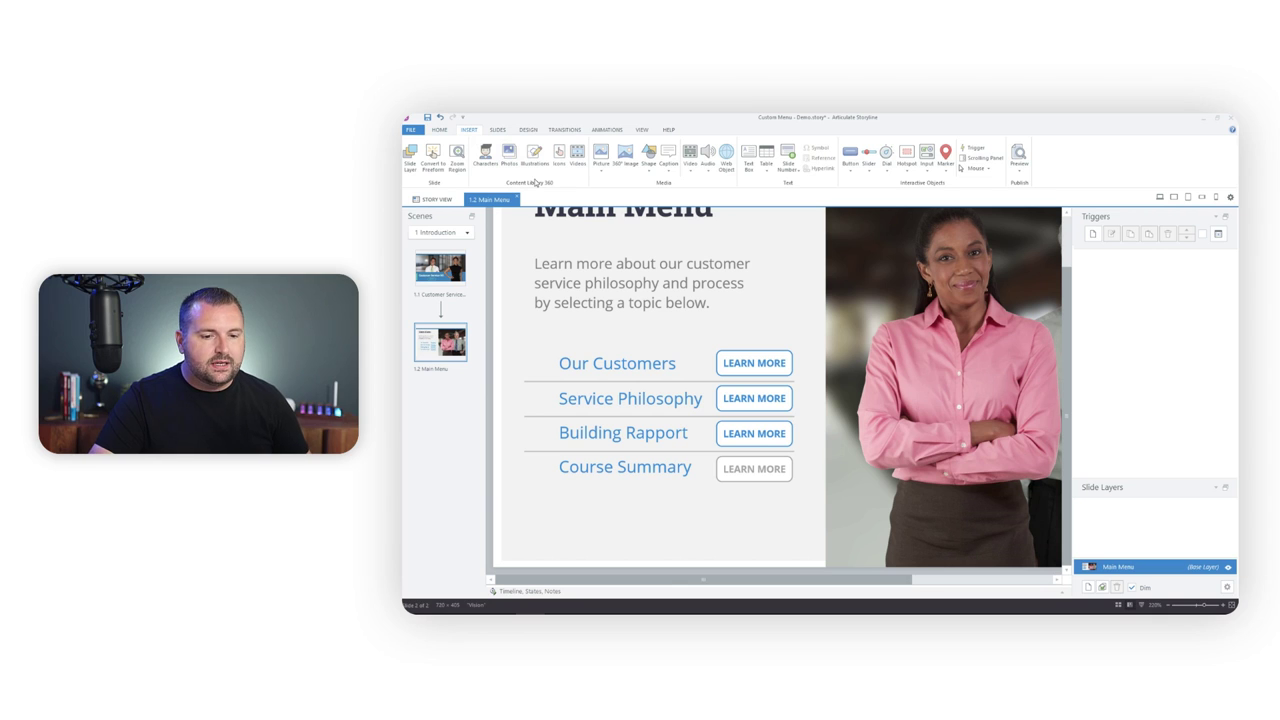
{"action": "left_click", "coordinate": [558, 155]}
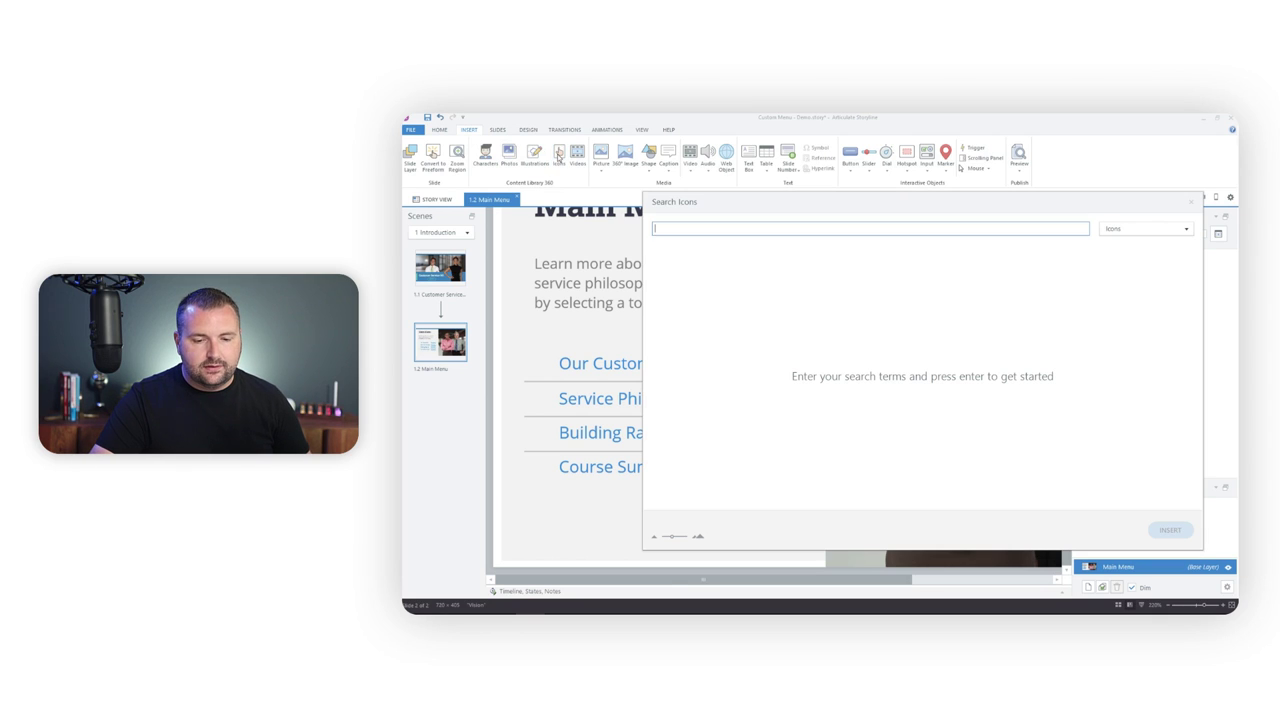
{"action": "type", "text": "check"}
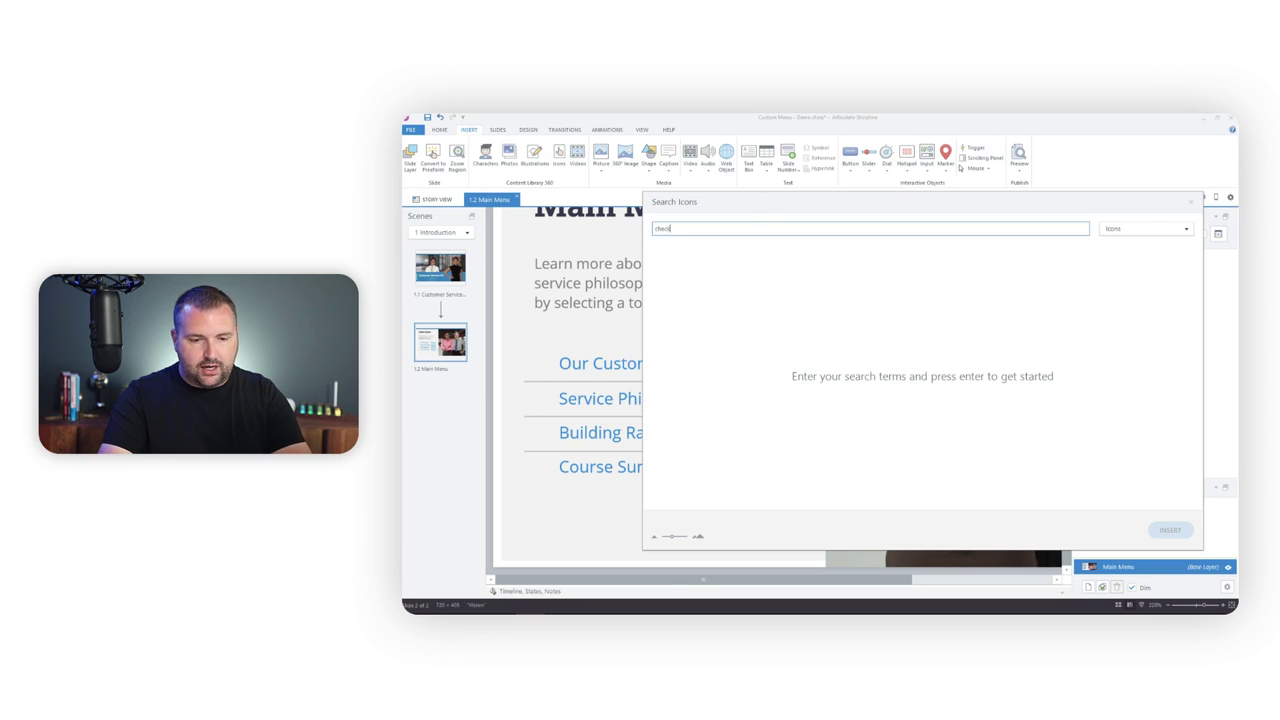
{"action": "key", "text": "Return"}
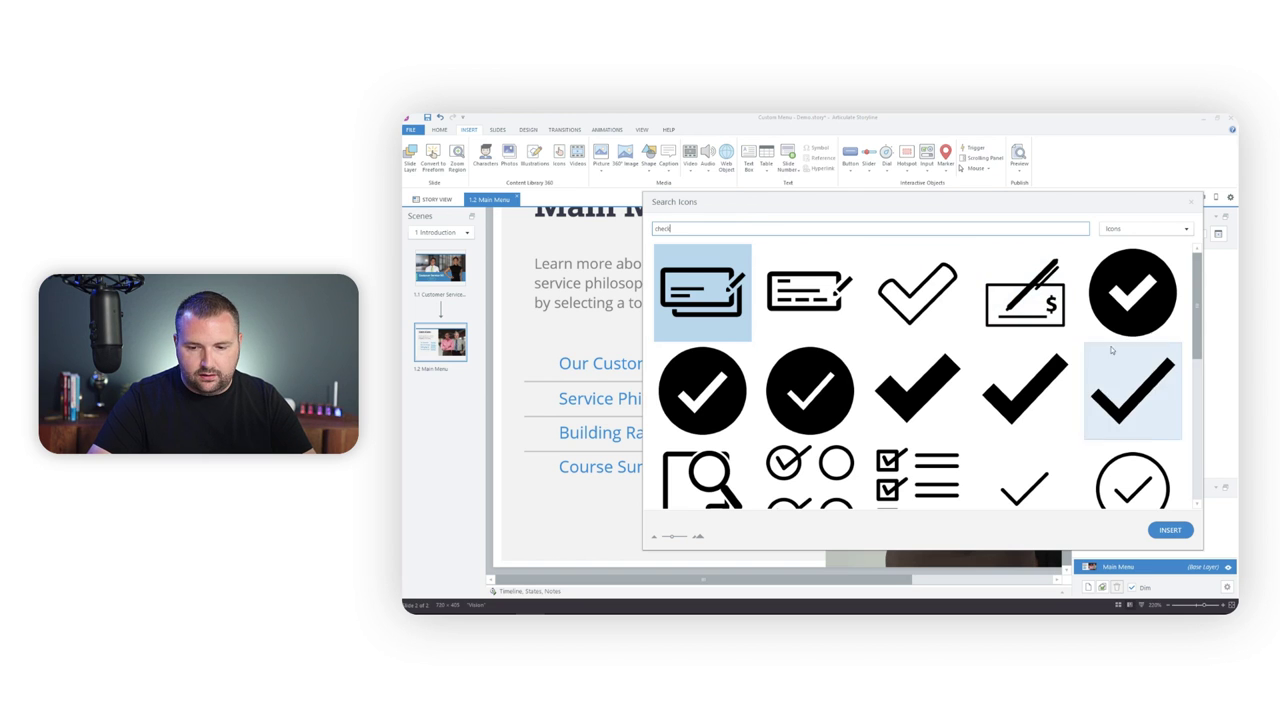
{"action": "left_click", "coordinate": [1130, 322]}
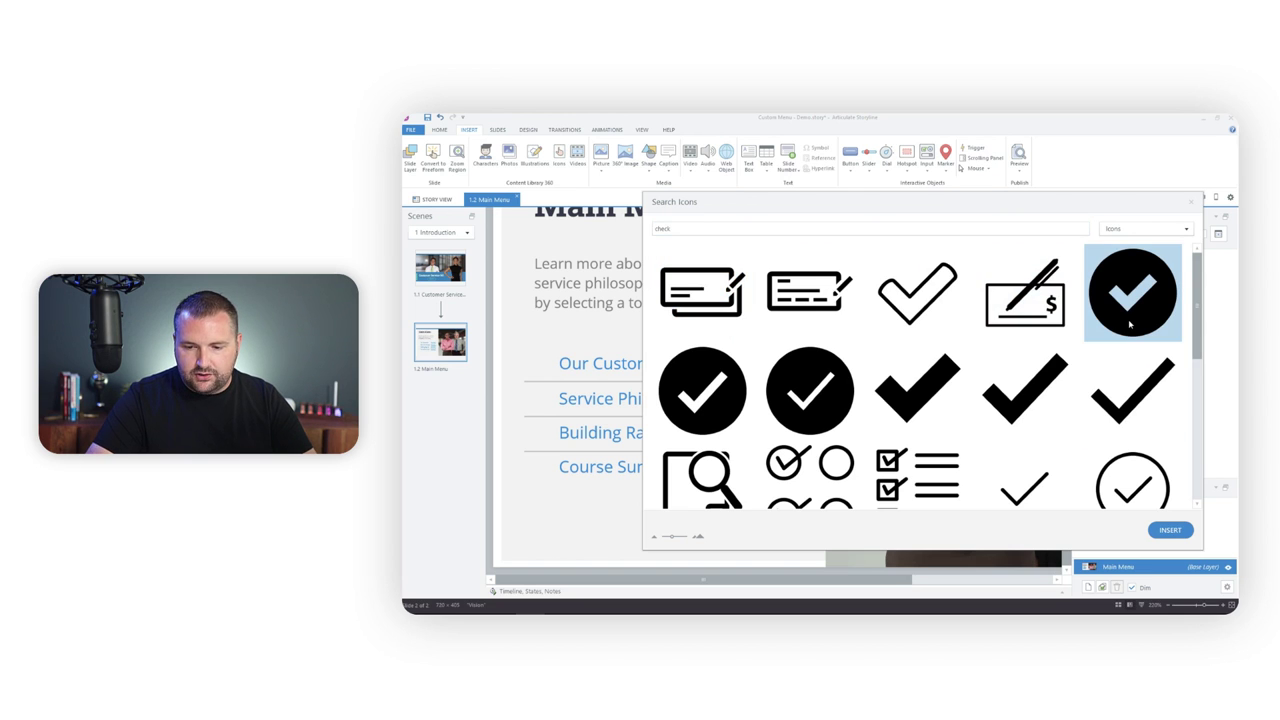
{"action": "left_click", "coordinate": [1172, 531]}
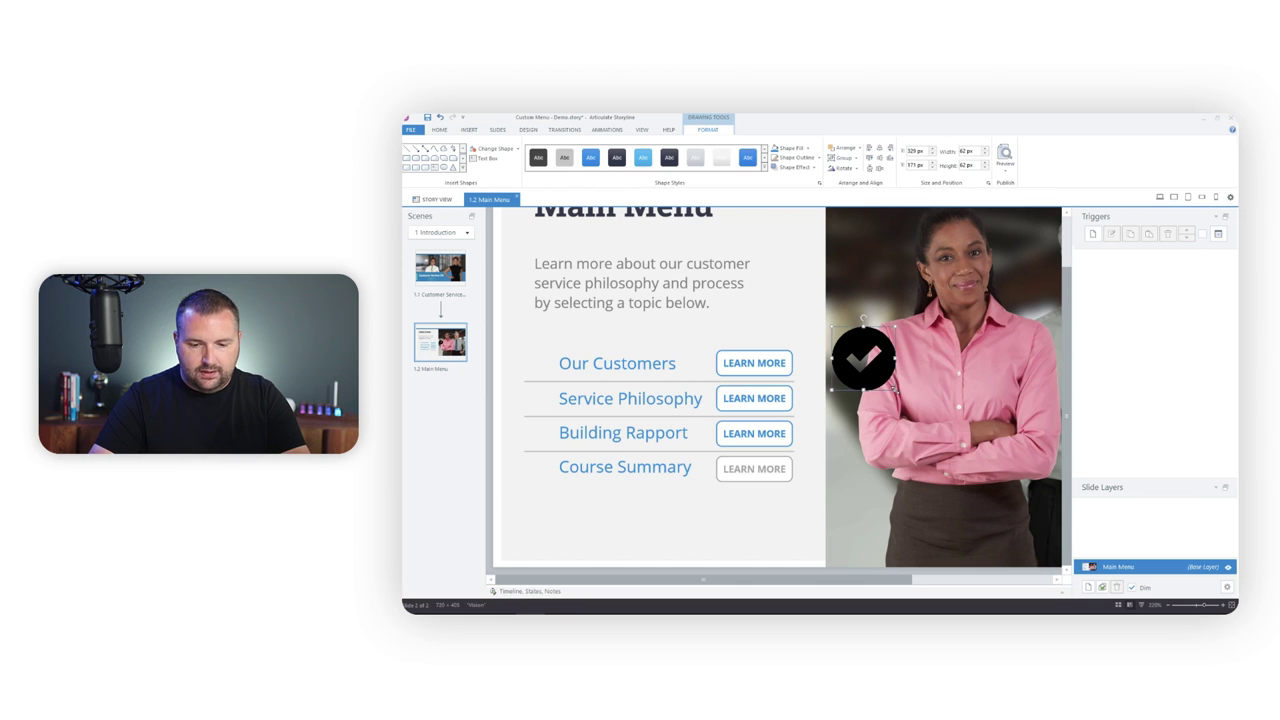
Resize the check icon to about 21 × 21 px, place it just before the Our Customers text, and fill it with grey.
{"action": "left_click_drag", "start_coordinate": [890, 385], "coordinate": [538, 364]}
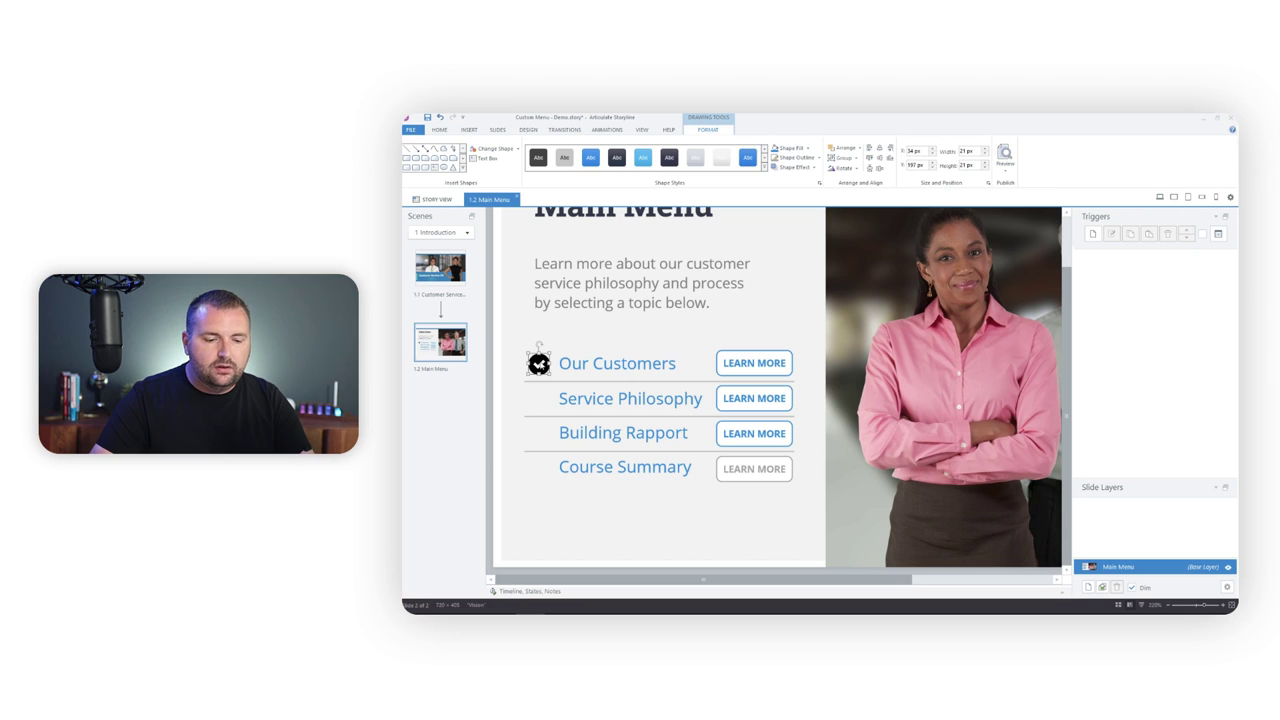
{"action": "left_click", "coordinate": [809, 149]}
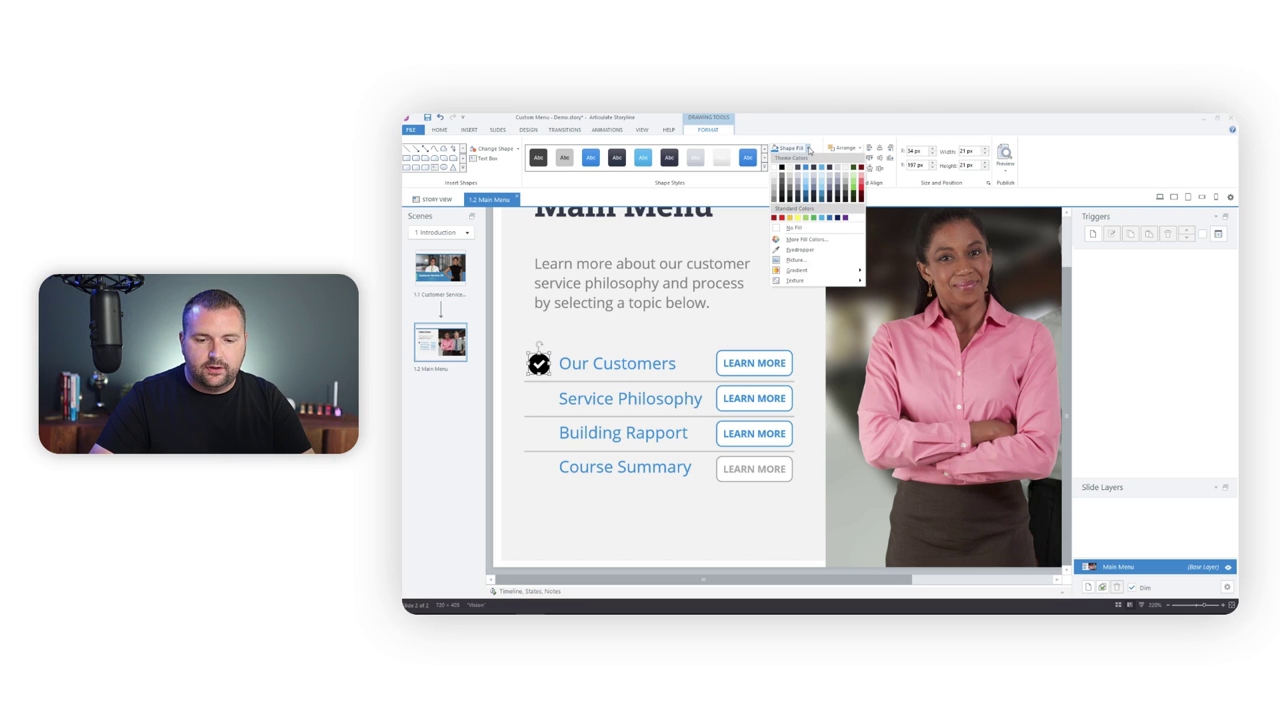
{"action": "key", "text": "Escape"}
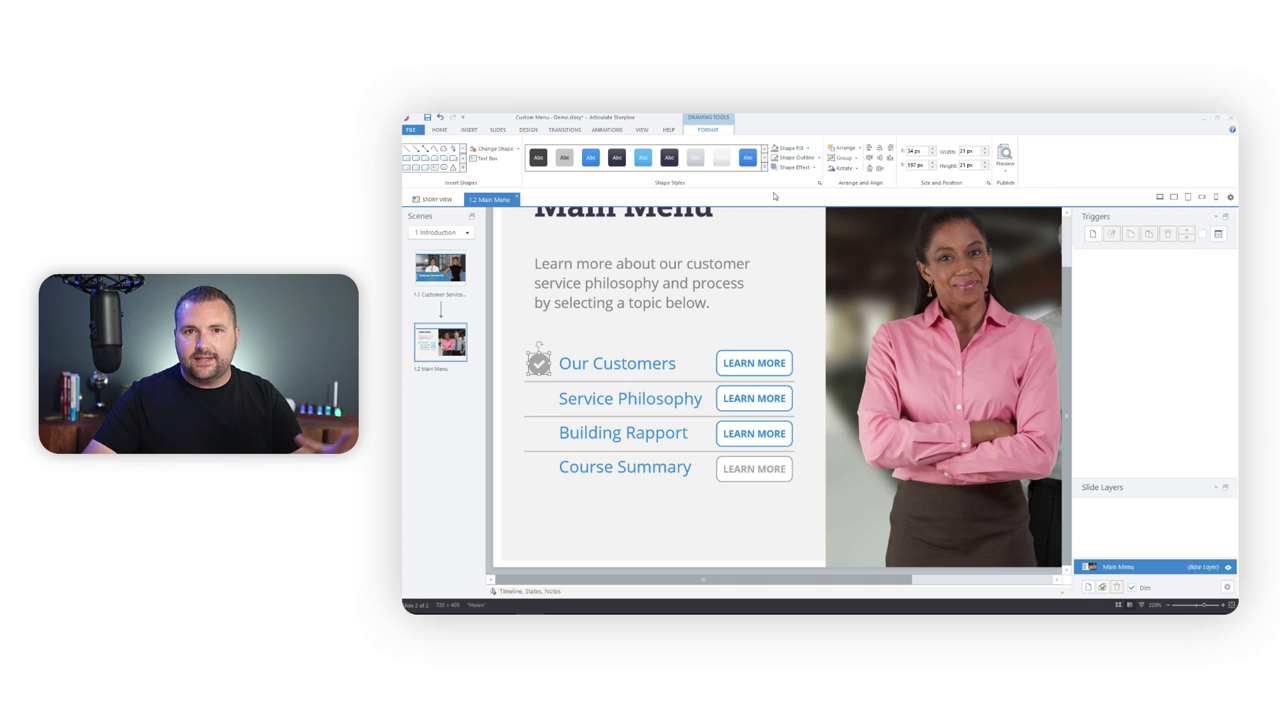
Add a custom state named Complete to the check icon beside Our Customers.
{"action": "left_click", "coordinate": [545, 592]}
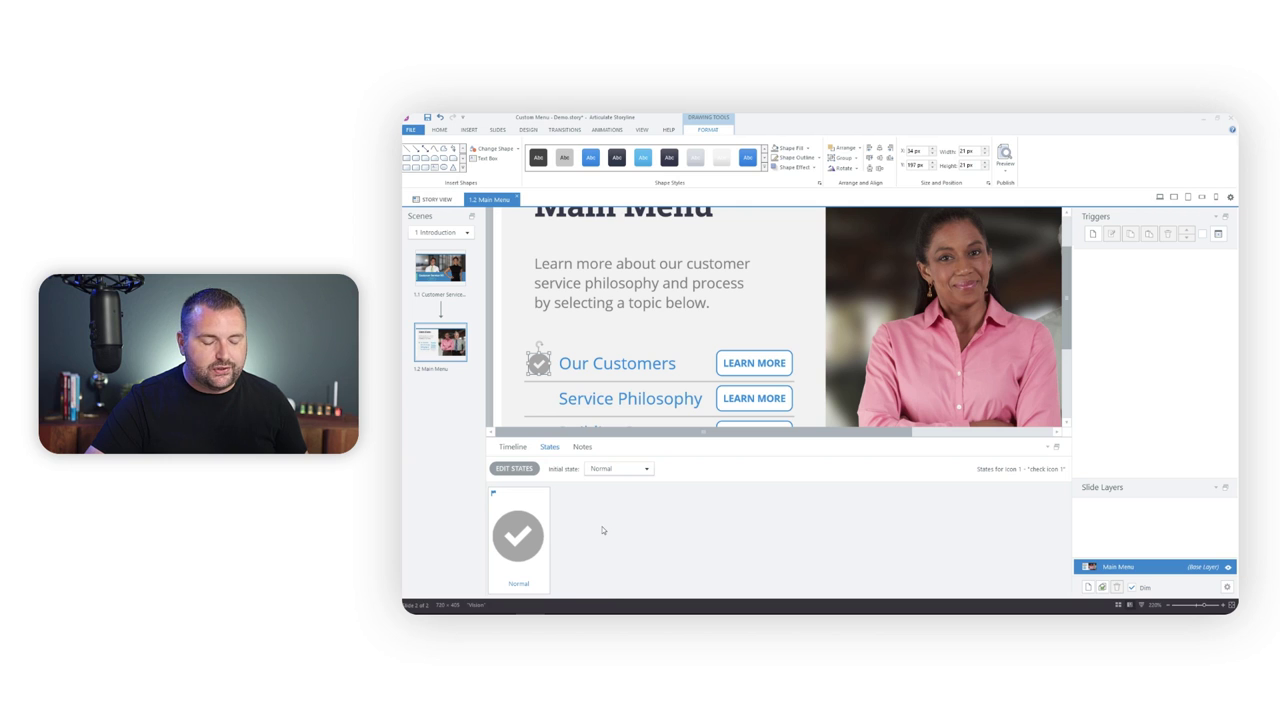
{"action": "left_click", "coordinate": [527, 472]}
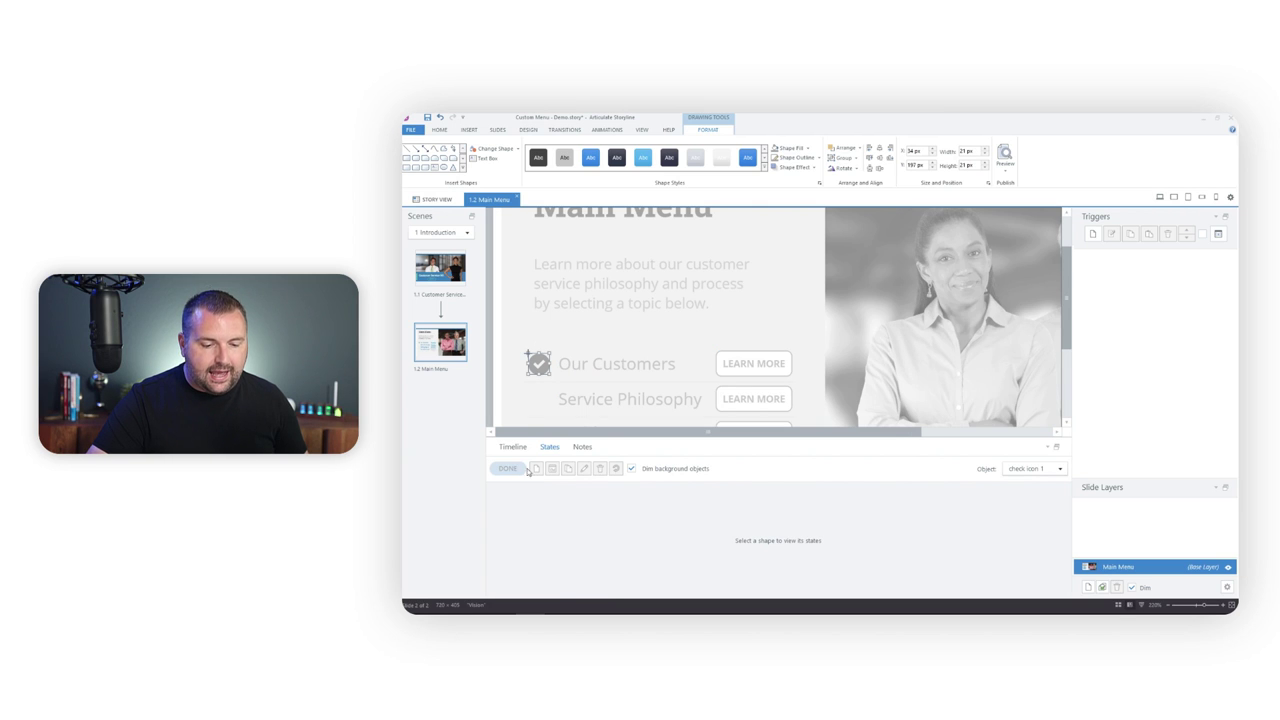
{"action": "left_click", "coordinate": [536, 469]}
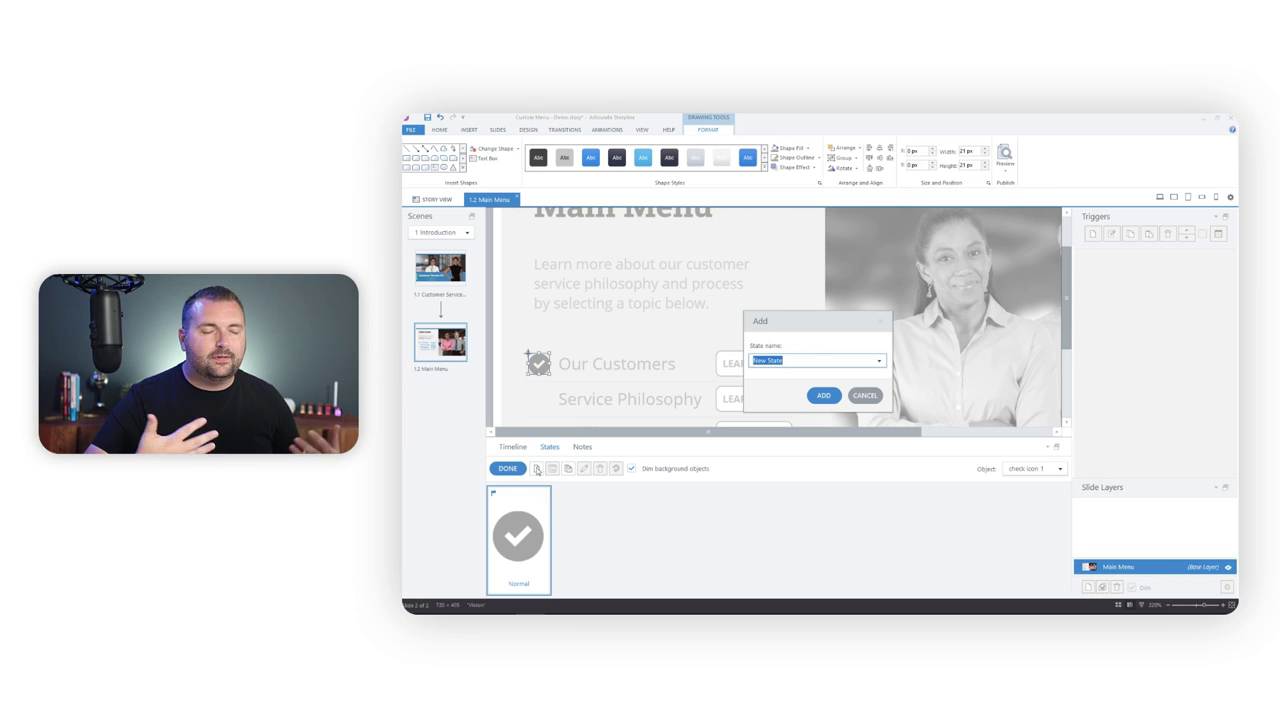
{"action": "type", "text": "Complete"}
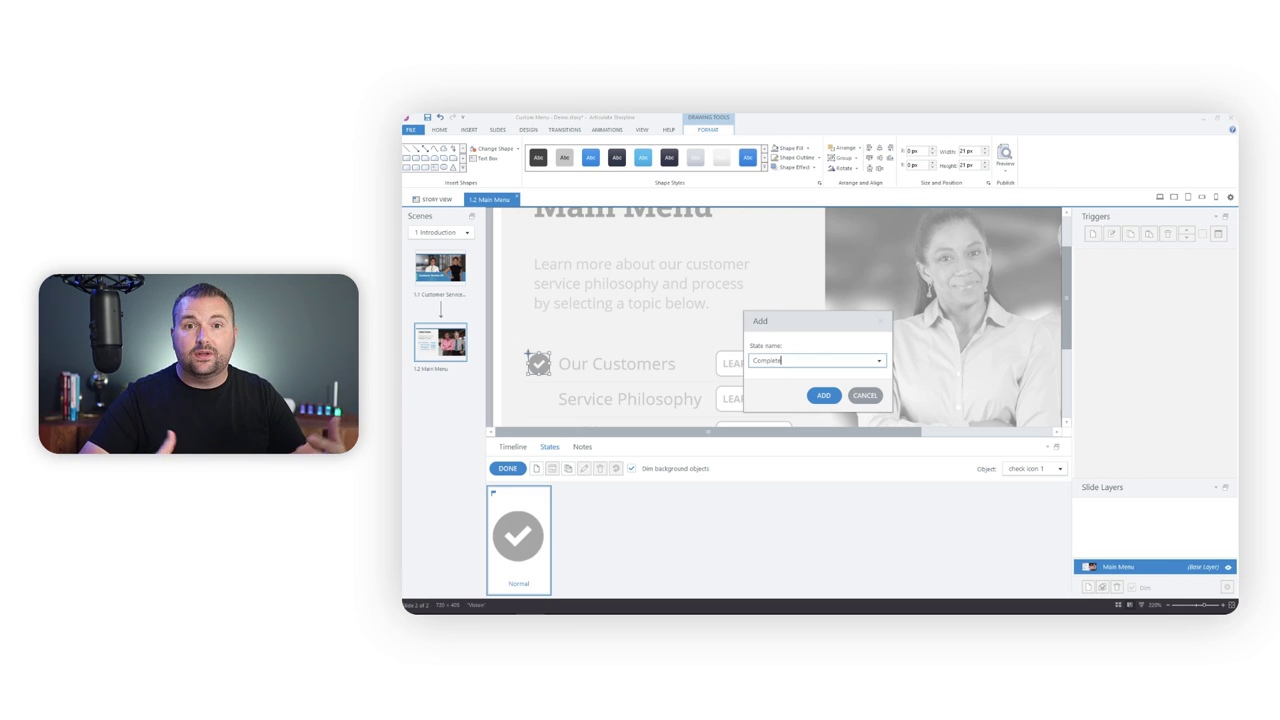
{"action": "left_click", "coordinate": [818, 396]}
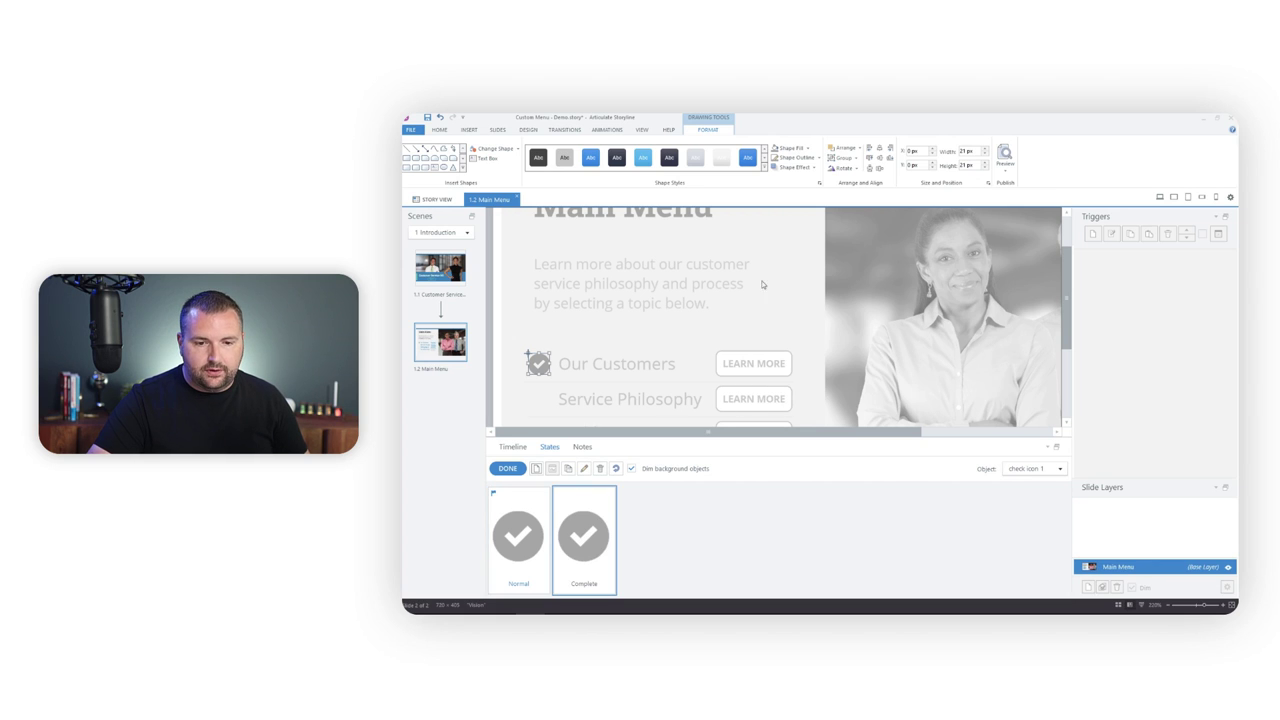
Fill the check icon with blue in its Complete state and finish editing its states.
{"action": "left_click", "coordinate": [809, 149]}
{"action": "left_click", "coordinate": [809, 171]}
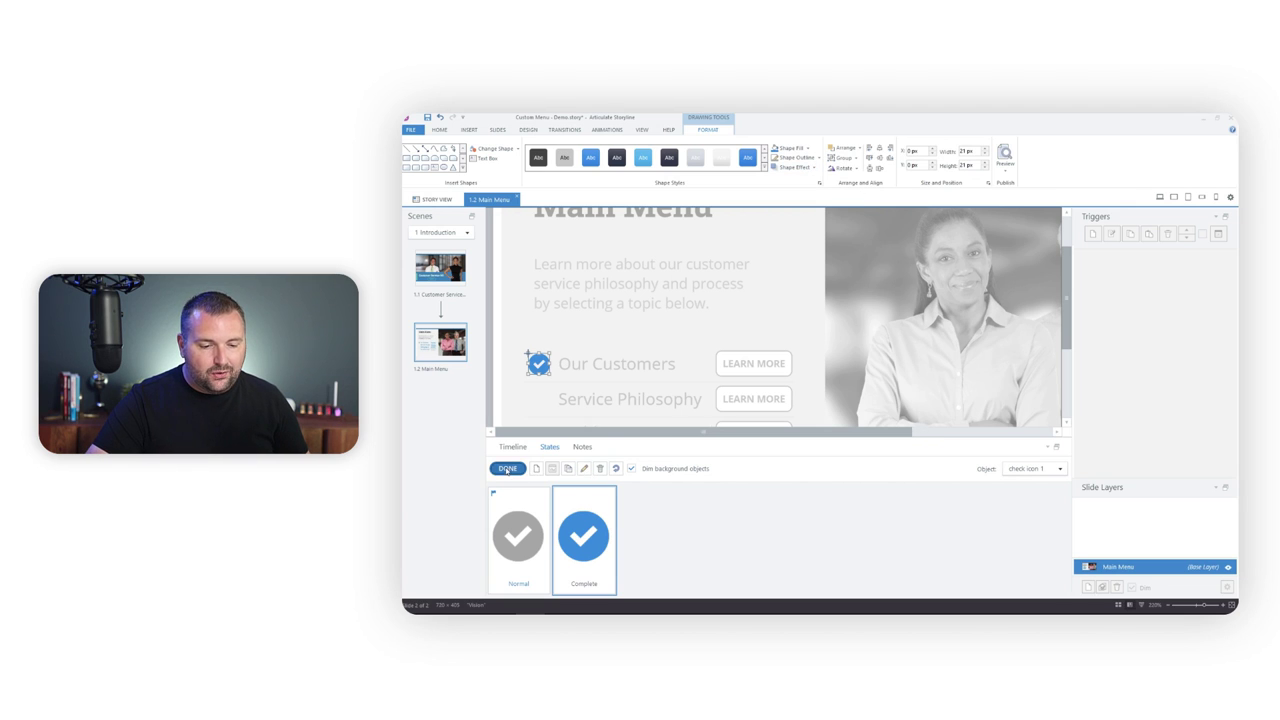
{"action": "left_click", "coordinate": [507, 468]}
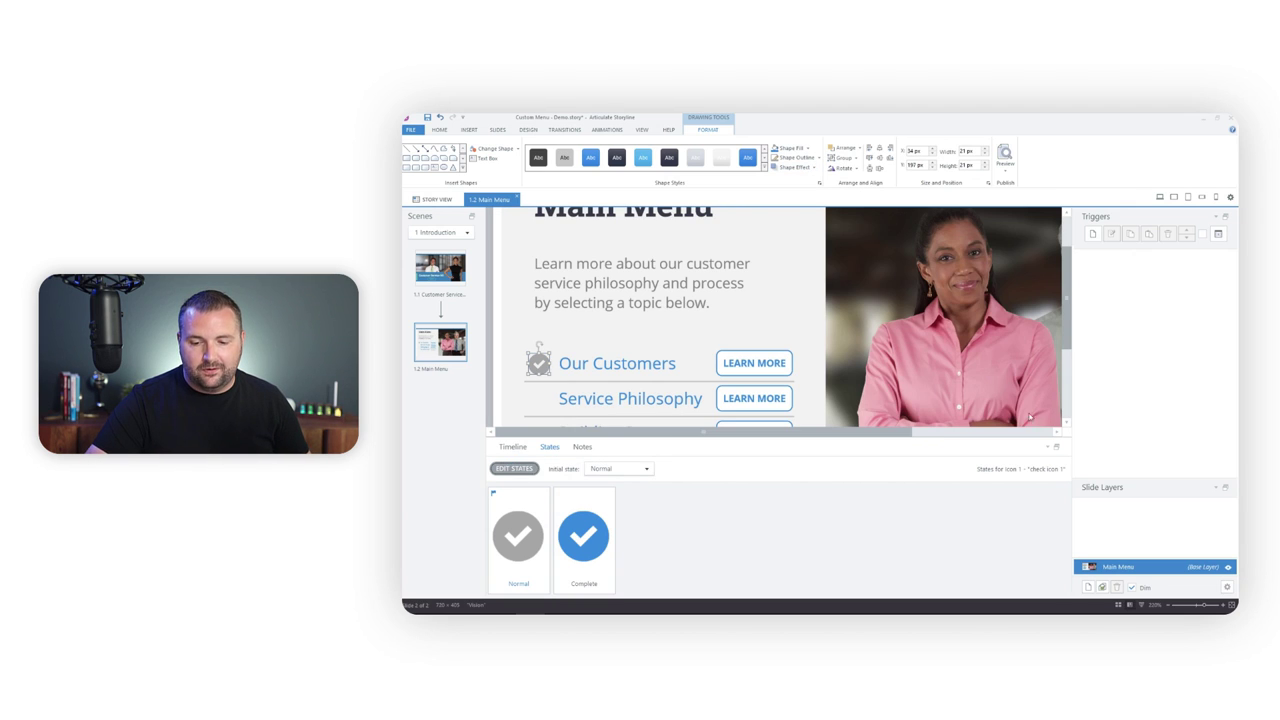
{"action": "left_click", "coordinate": [1054, 447]}
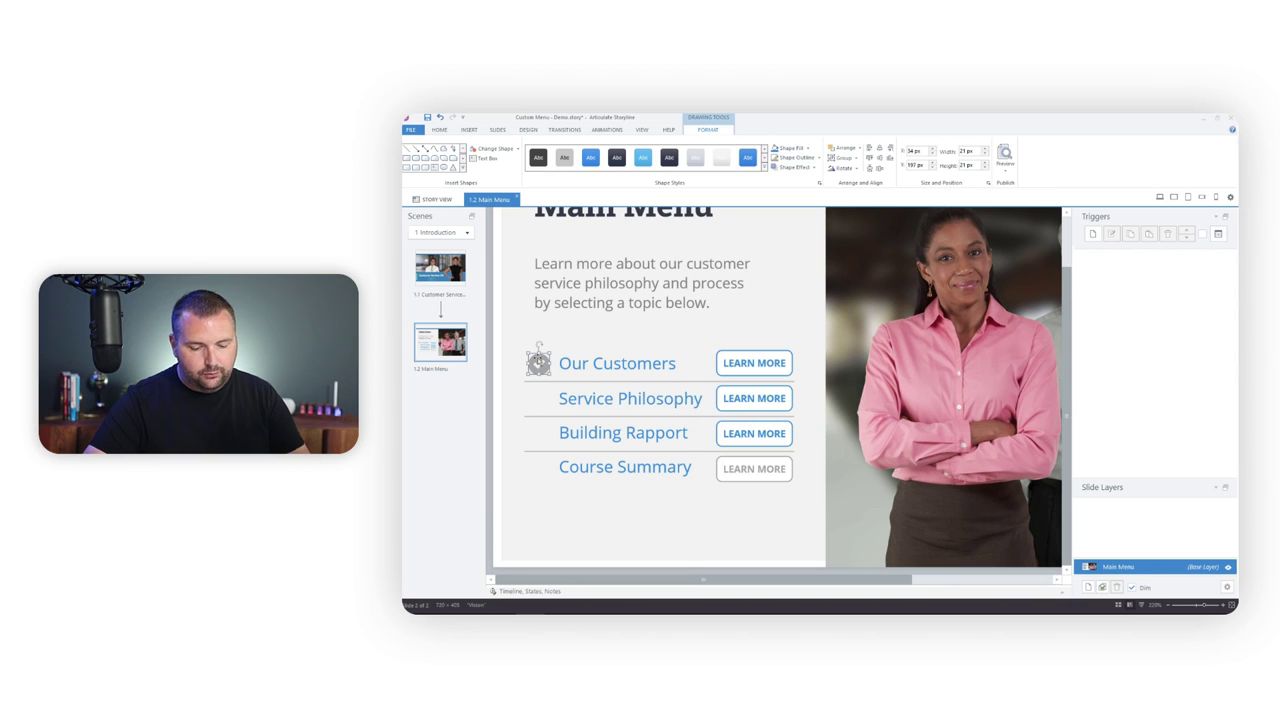
Duplicate the check icon beside Service Philosophy and Building Rapport, then align the three icons and distribute them vertically.
{"action": "left_click_drag", "start_coordinate": [539, 360], "coordinate": [538, 432]}
{"action": "left_click", "coordinate": [539, 398], "text": "shift"}
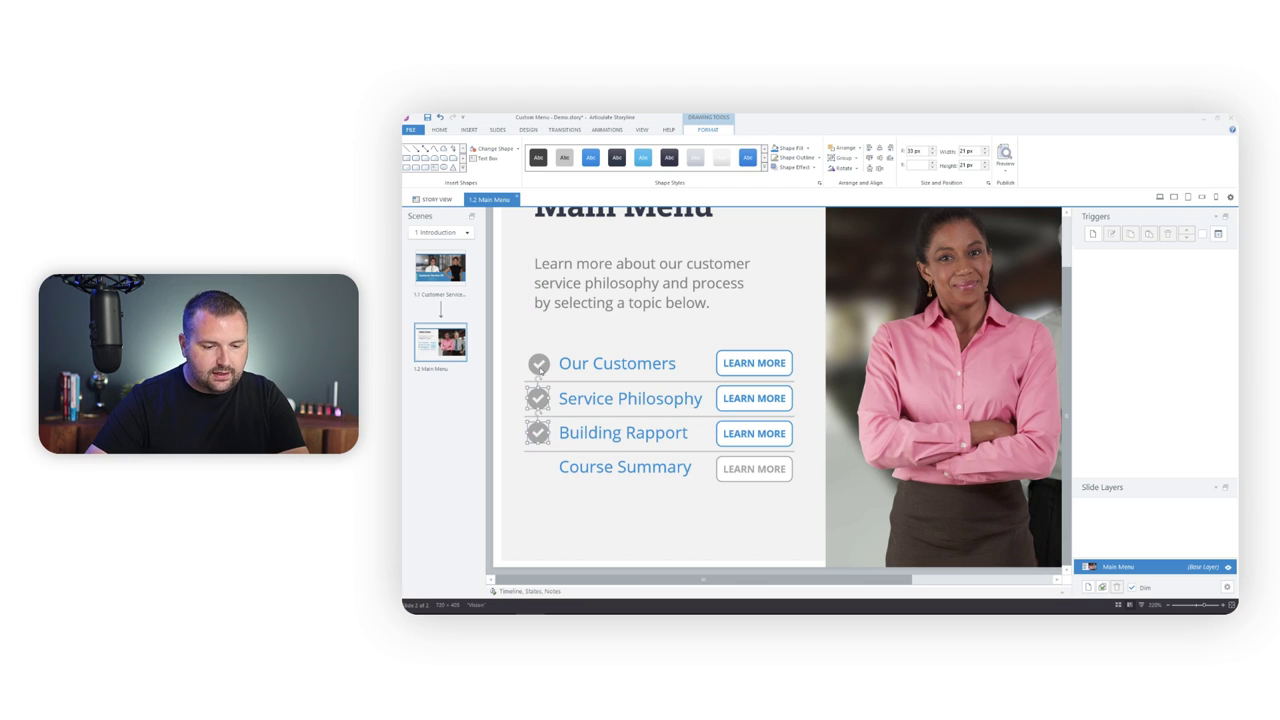
{"action": "left_click", "coordinate": [539, 363], "text": "shift"}
{"action": "left_click", "coordinate": [880, 148]}
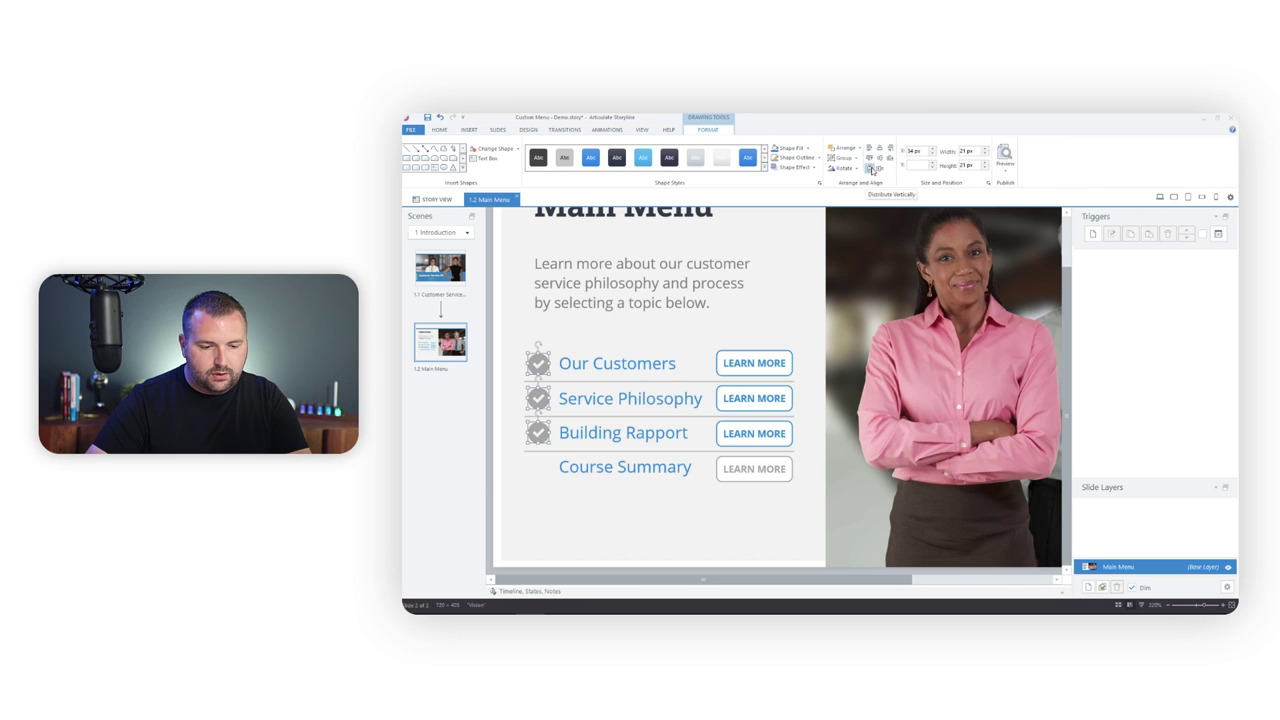
{"action": "left_click", "coordinate": [495, 337]}
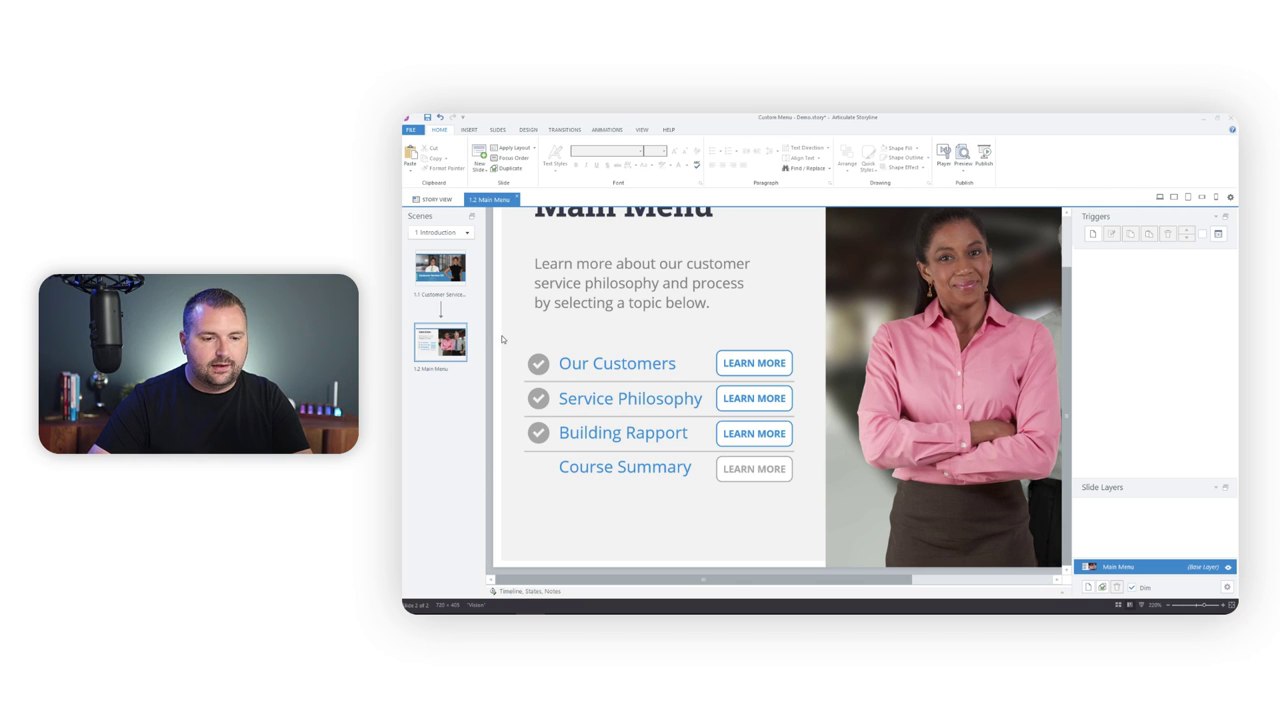
Search the icon library for "lock" and insert the solid closed padlock icon with rounded corners and no keyhole.
{"action": "left_click", "coordinate": [468, 130]}
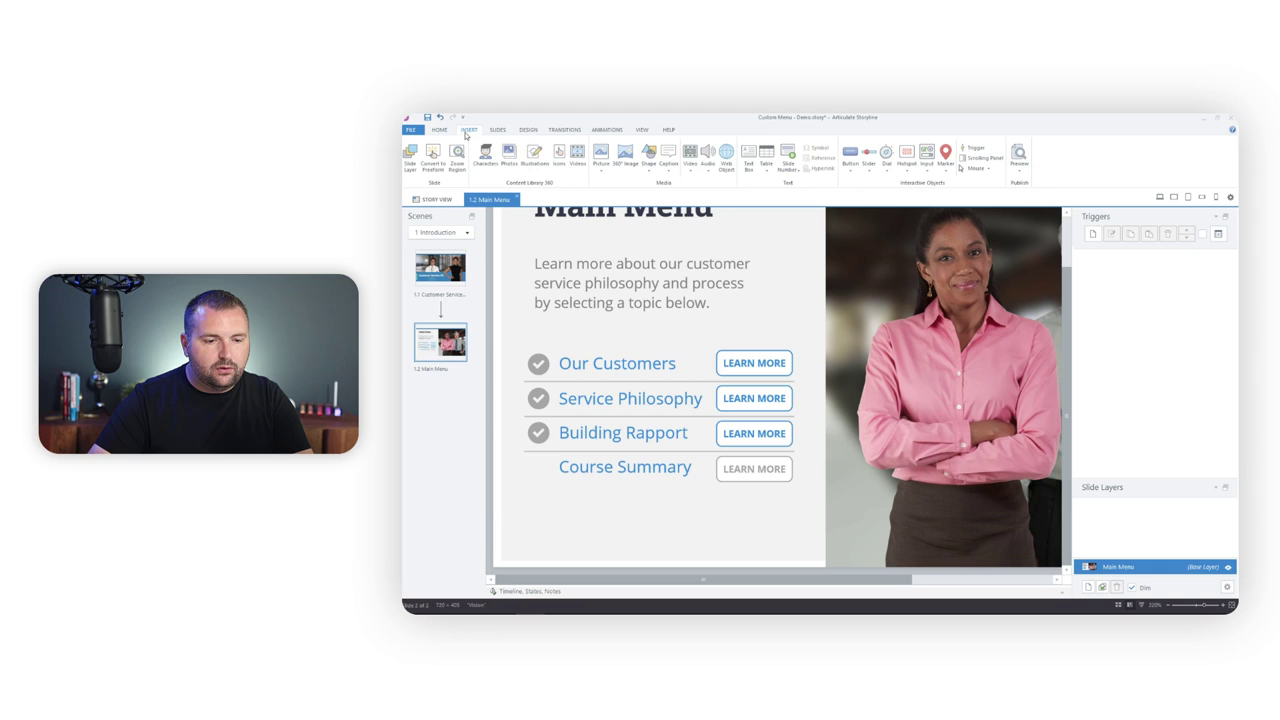
{"action": "left_click", "coordinate": [559, 156]}
{"action": "left_click", "coordinate": [678, 228]}
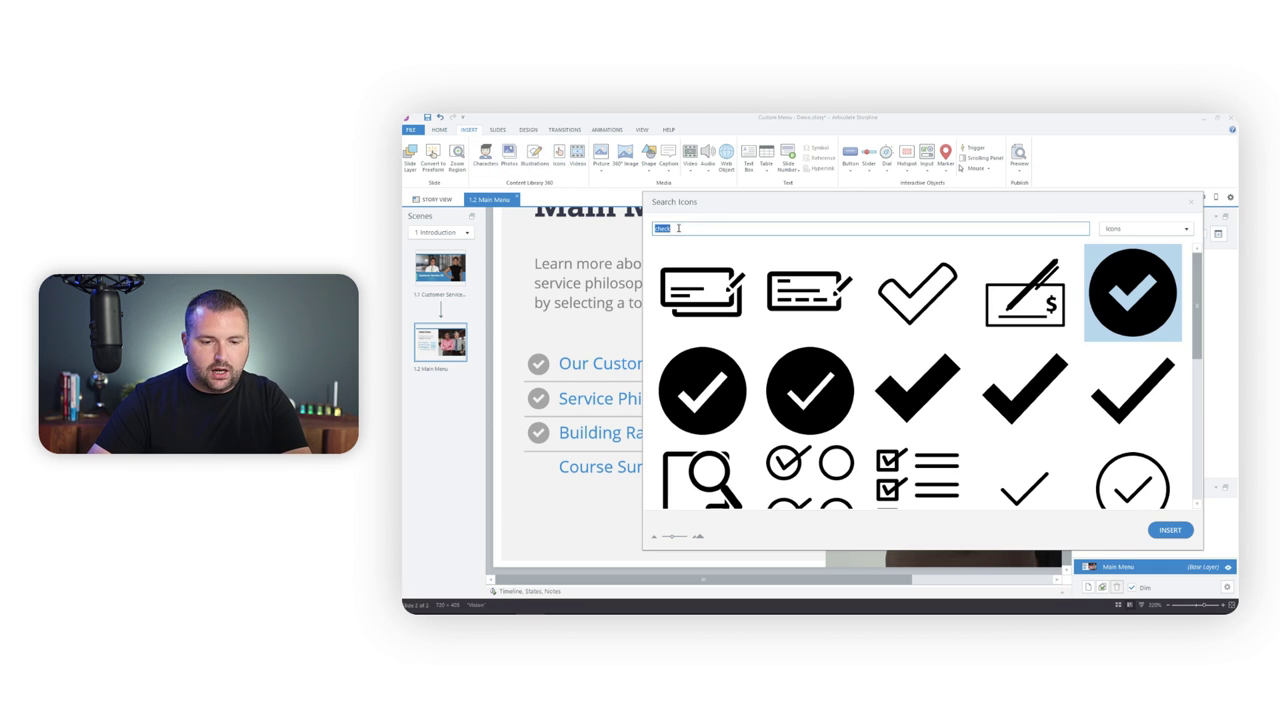
{"action": "type", "text": "lock"}
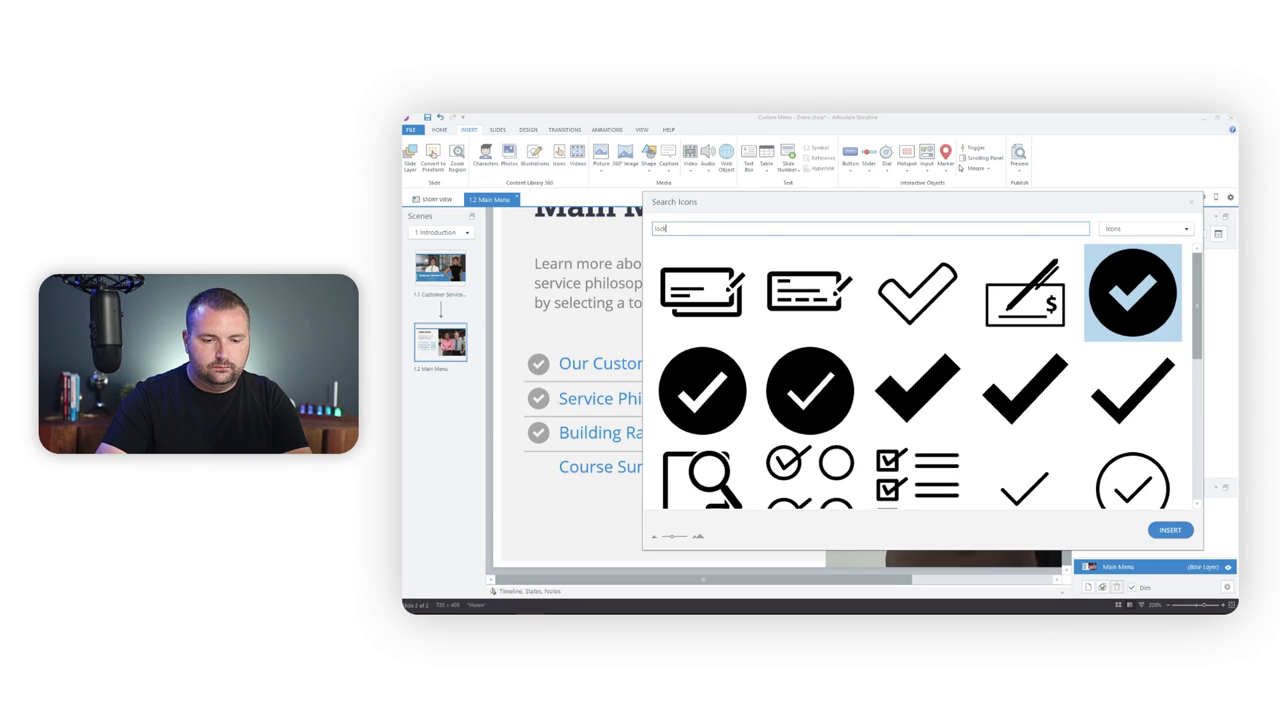
{"action": "key", "text": "Return"}
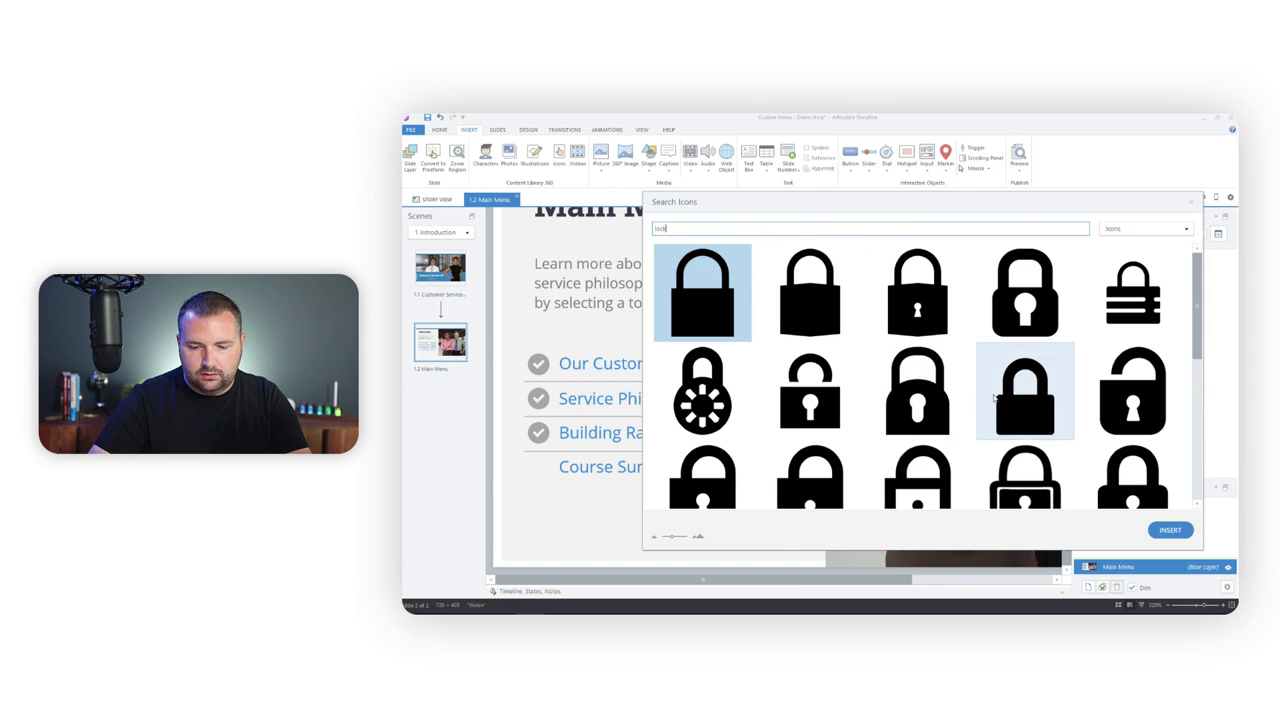
{"action": "left_click", "coordinate": [1013, 400]}
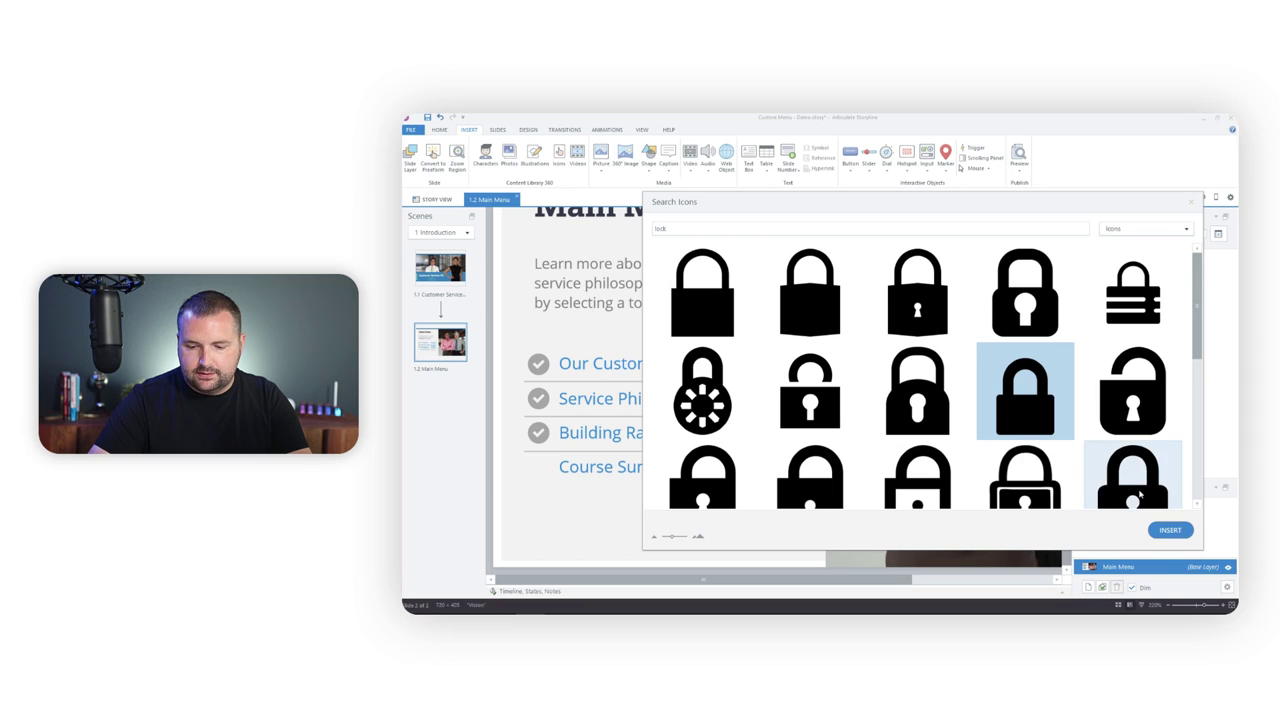
{"action": "left_click", "coordinate": [1170, 530]}
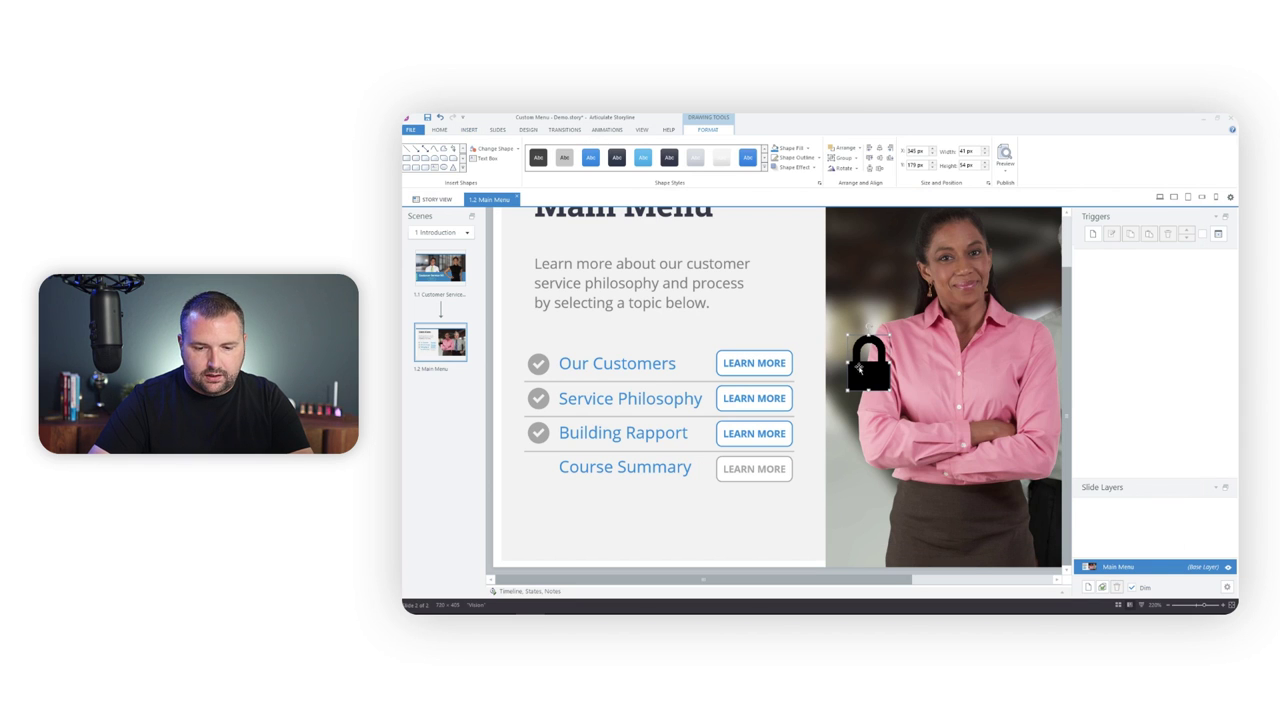
Fill the padlock icon with blue, shrink it to about 14 × 18 px, and place it just before the Course Summary text.
{"action": "left_click", "coordinate": [776, 148]}
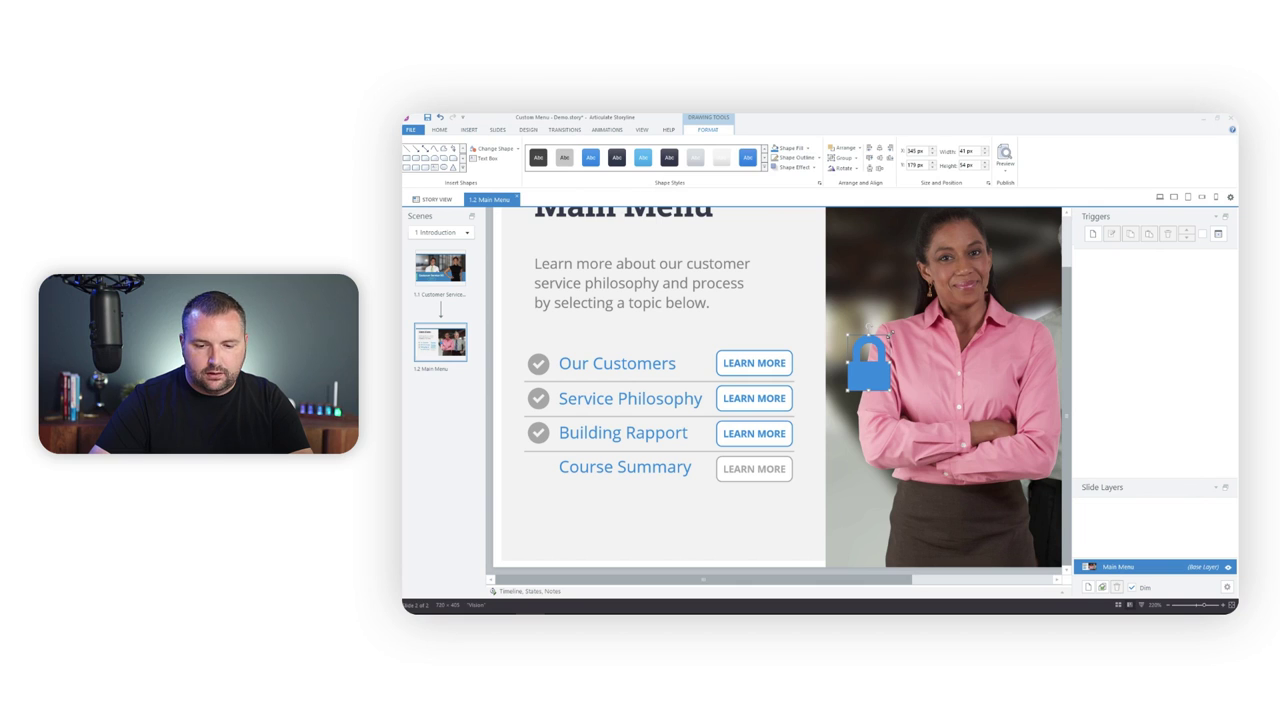
{"action": "left_click_drag", "start_coordinate": [885, 335], "coordinate": [541, 476]}
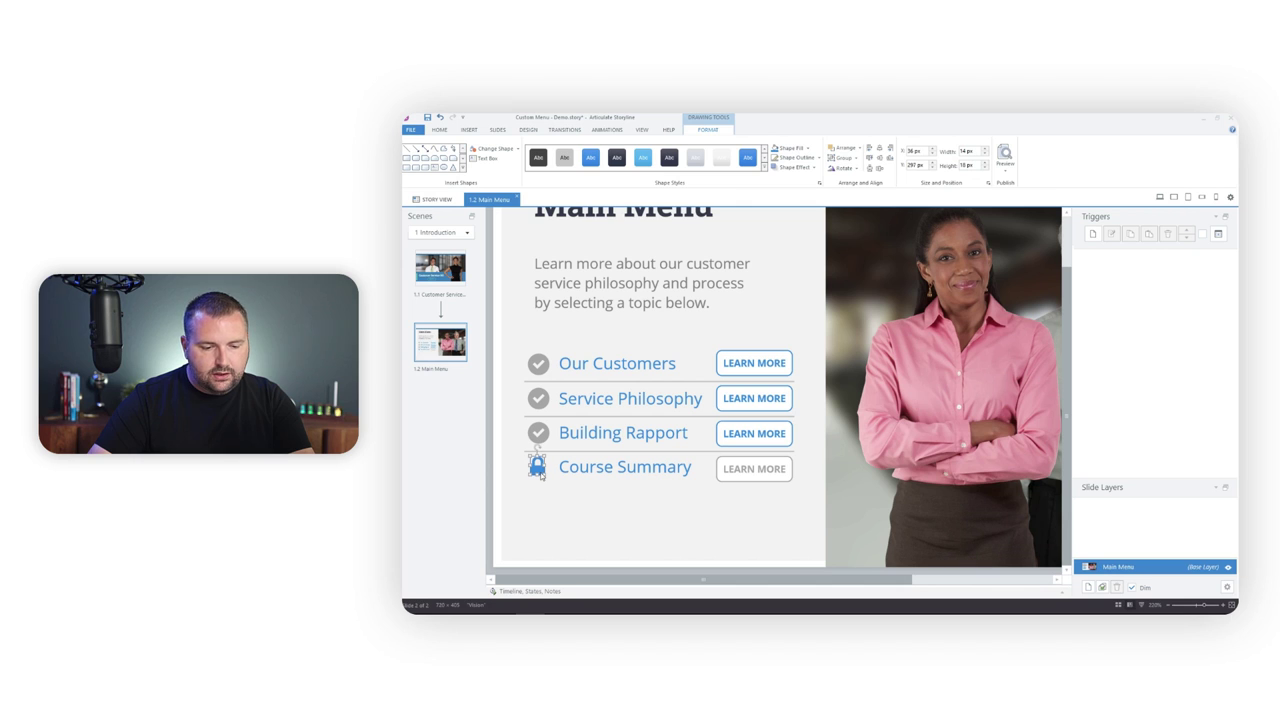
{"action": "left_click", "coordinate": [502, 474]}
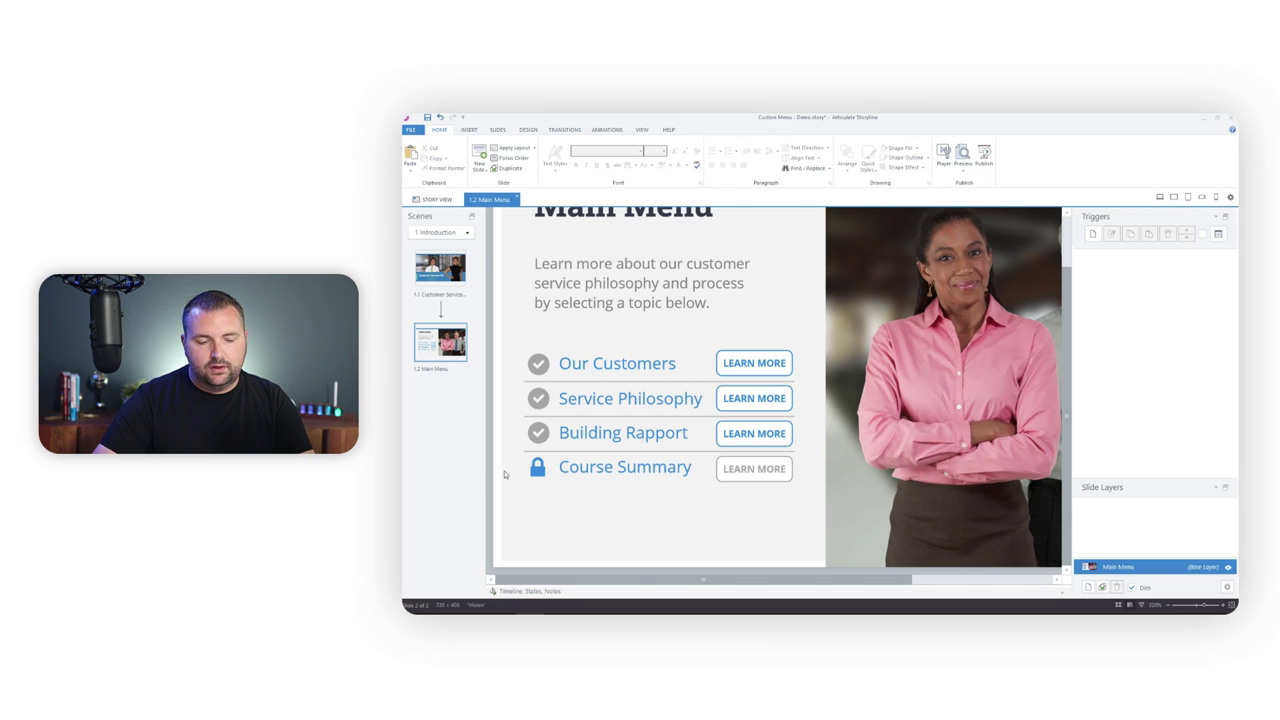
Add a custom state named Unlocked to the padlock icon beside Course Summary.
{"action": "left_click", "coordinate": [537, 468]}
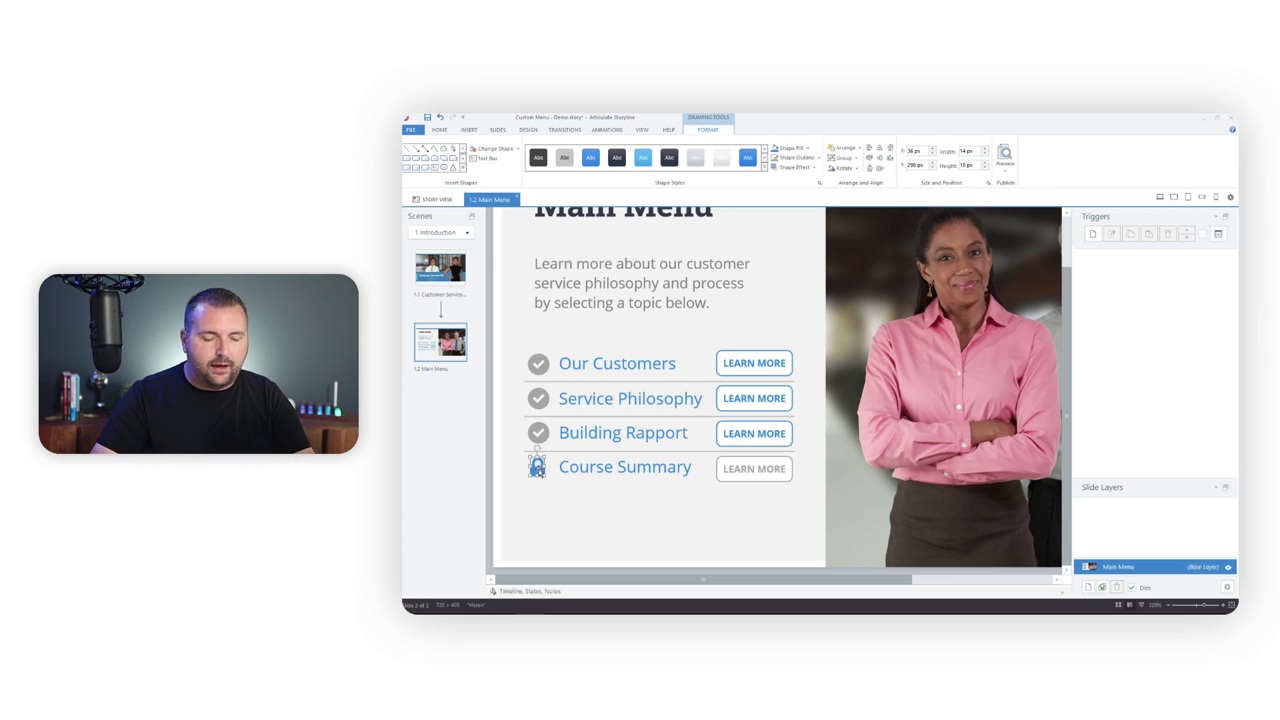
{"action": "left_click", "coordinate": [556, 590]}
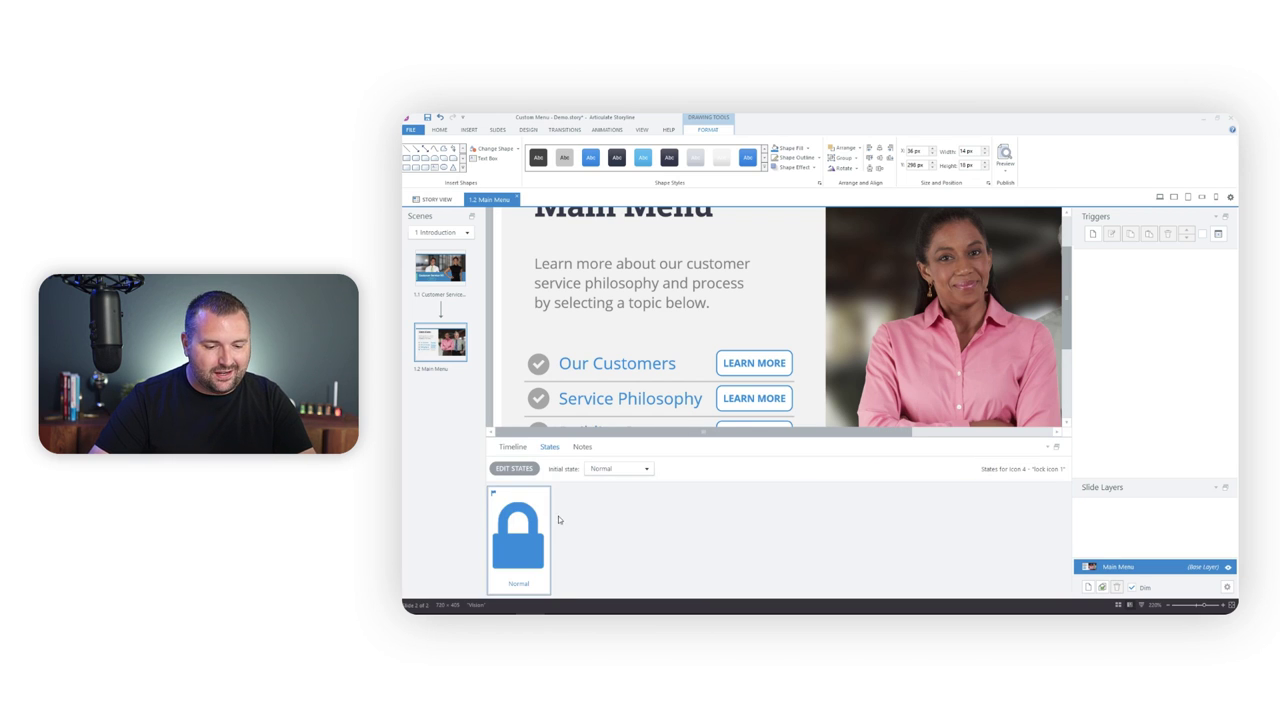
{"action": "left_click", "coordinate": [513, 468]}
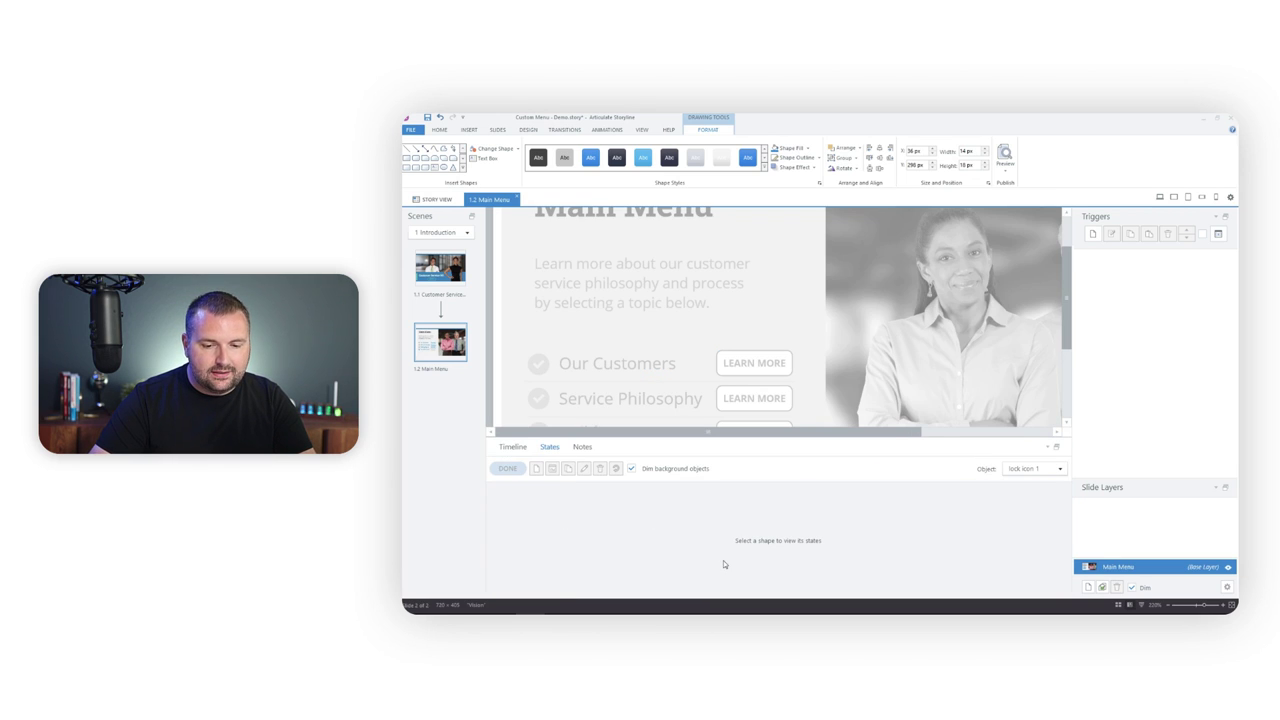
{"action": "left_click", "coordinate": [536, 468]}
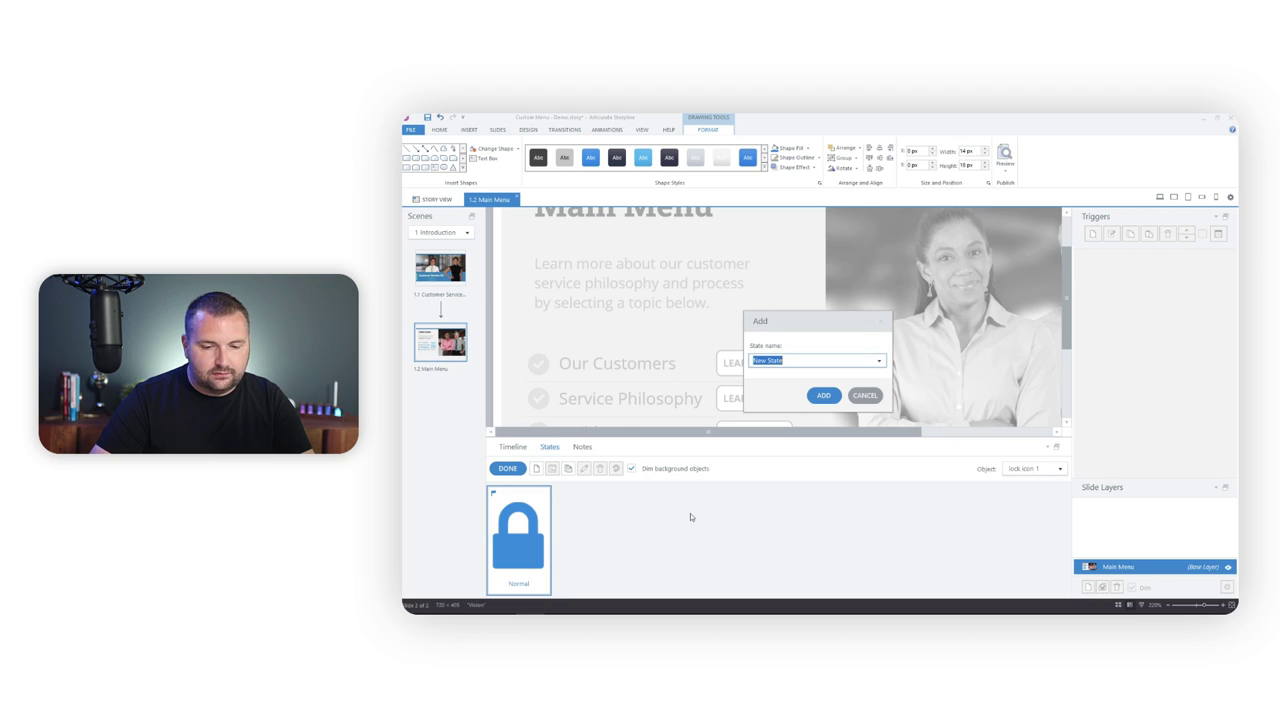
{"action": "type", "text": "Unlocked"}
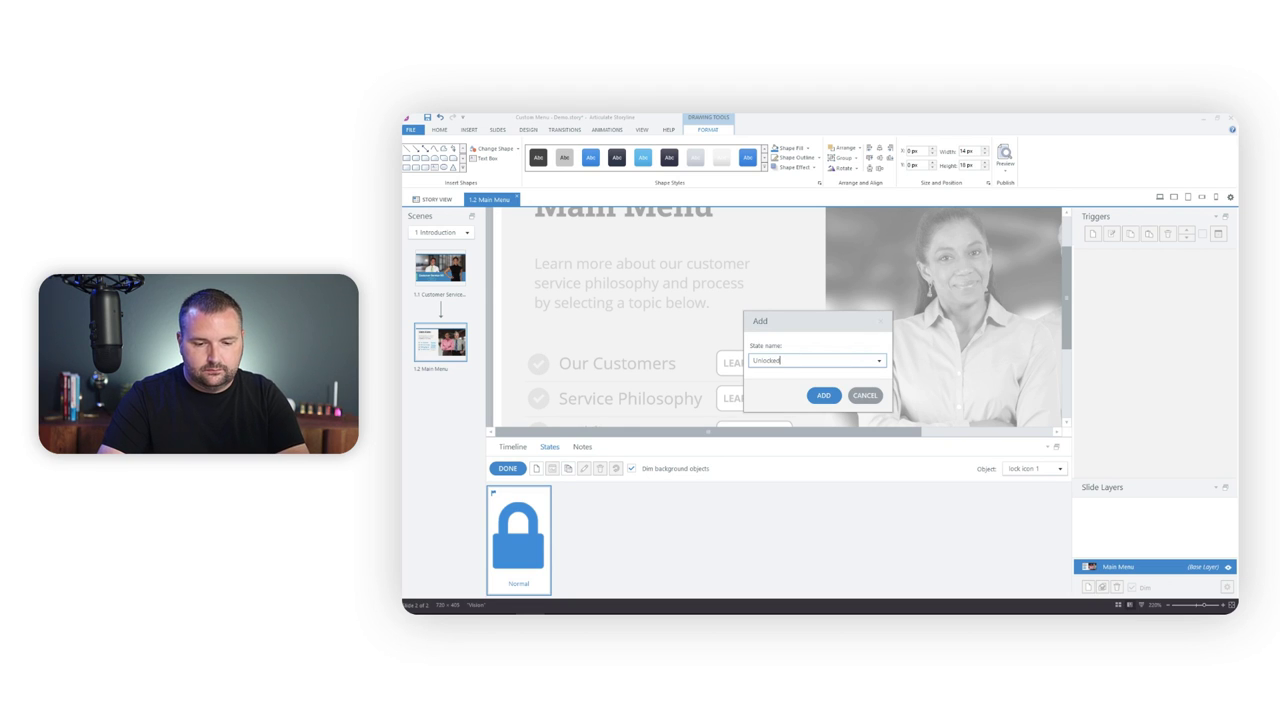
{"action": "key", "text": "Return"}
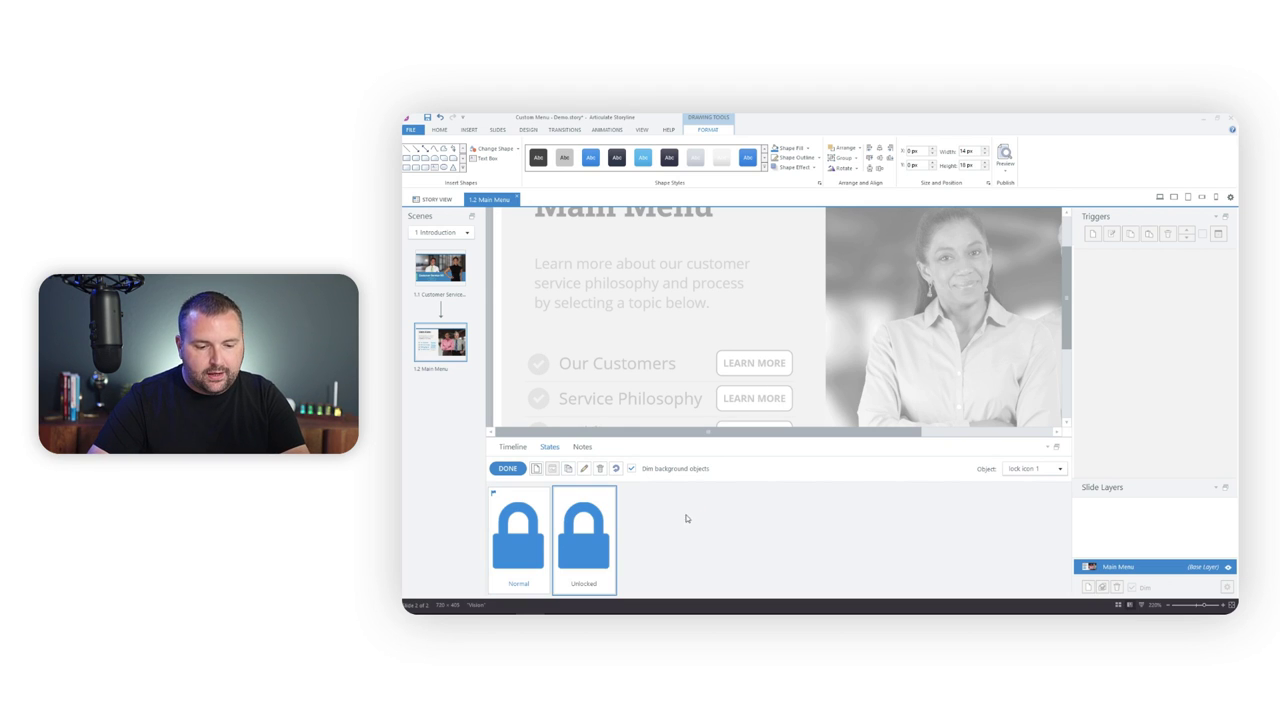
Search the icon library for "unlock" and insert the solid open padlock without a keyhole into the Unlocked state.
{"action": "left_click_drag", "start_coordinate": [1067, 310], "coordinate": [1065, 365]}
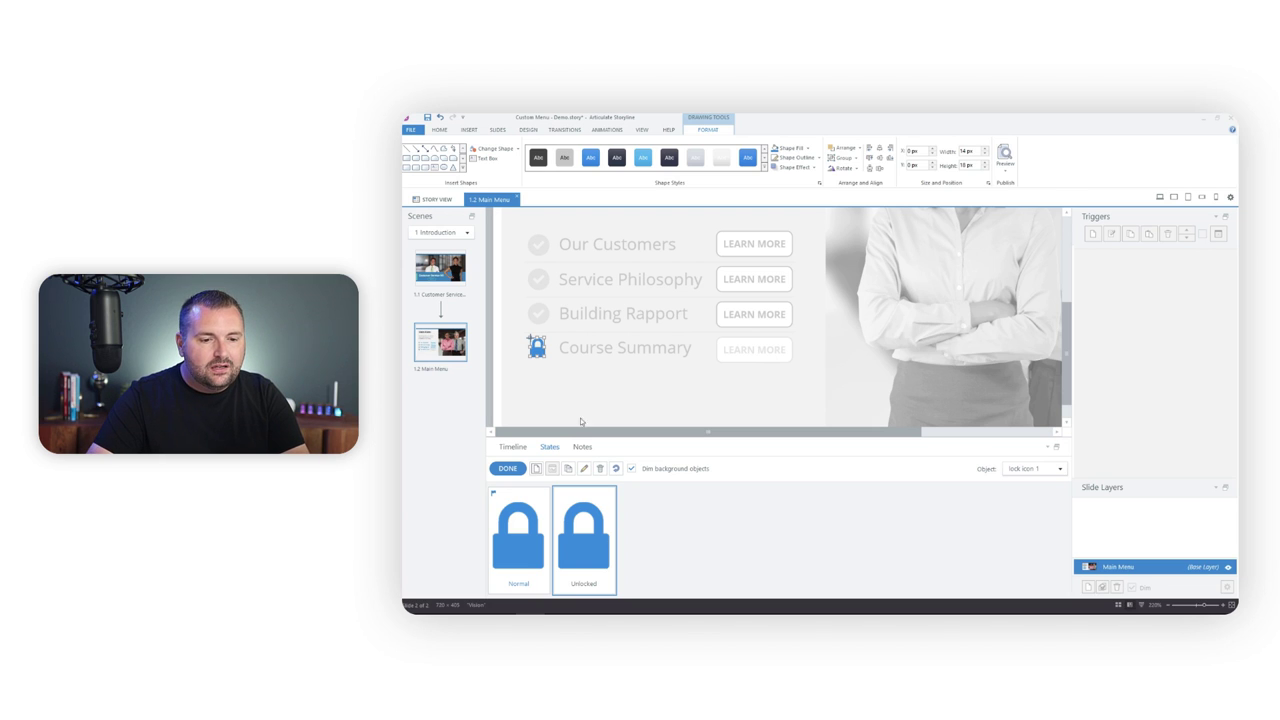
{"action": "left_click", "coordinate": [469, 130]}
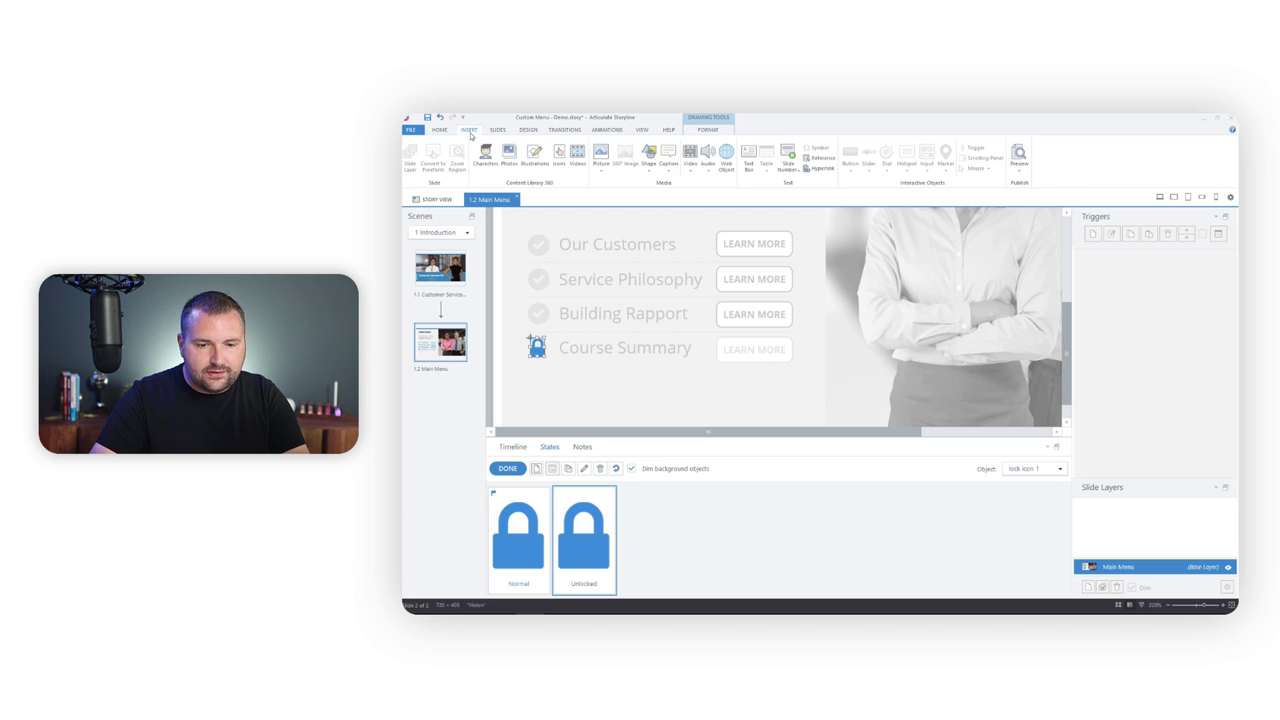
{"action": "left_click", "coordinate": [559, 156]}
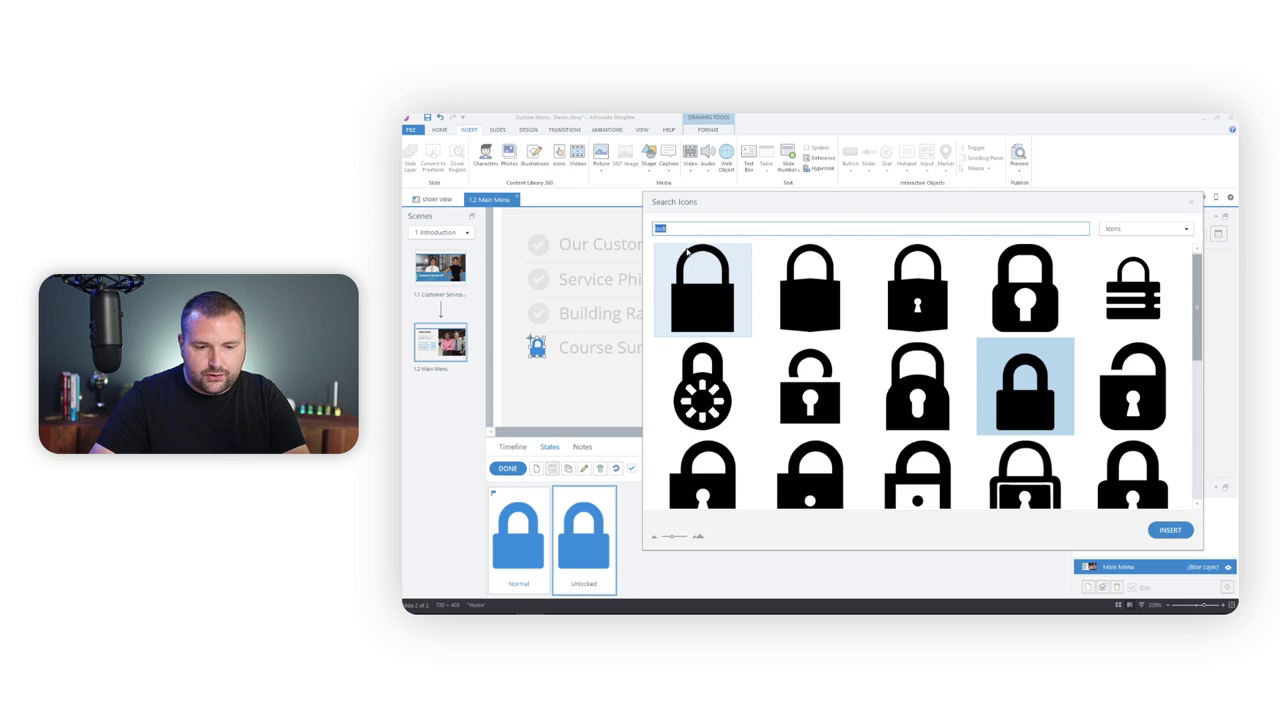
{"action": "type", "text": "unlock"}
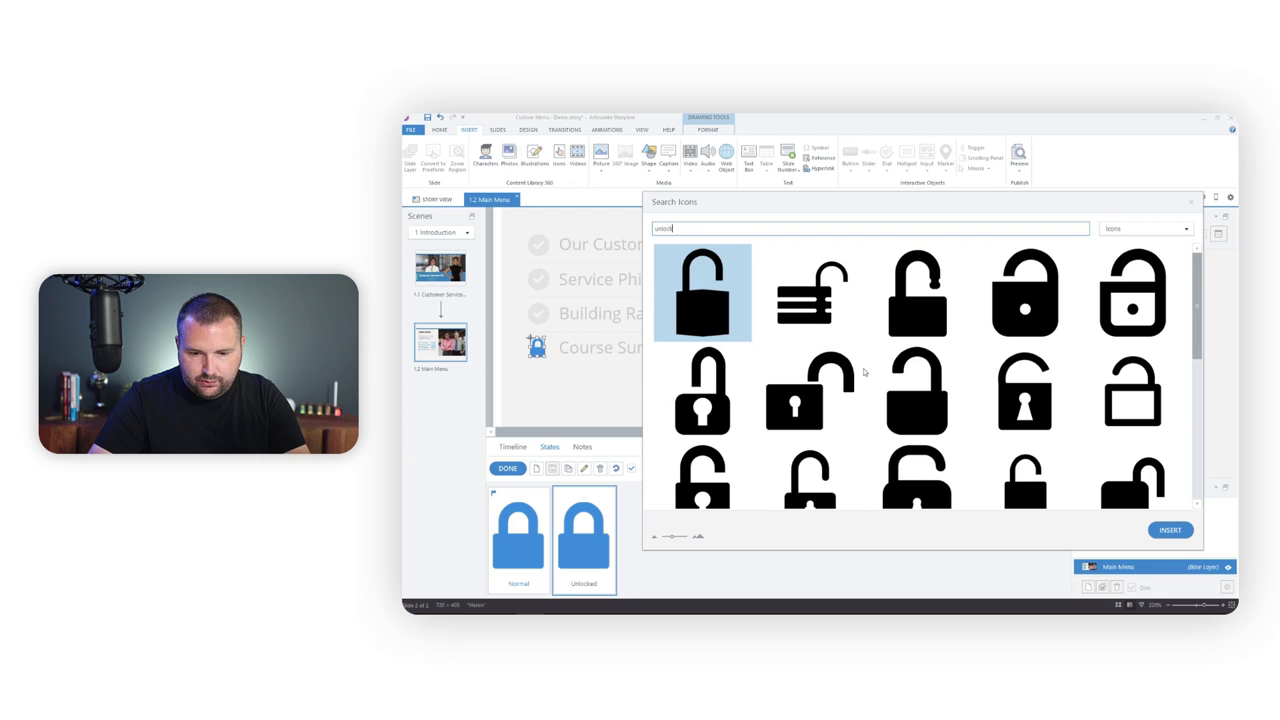
{"action": "left_click", "coordinate": [911, 328]}
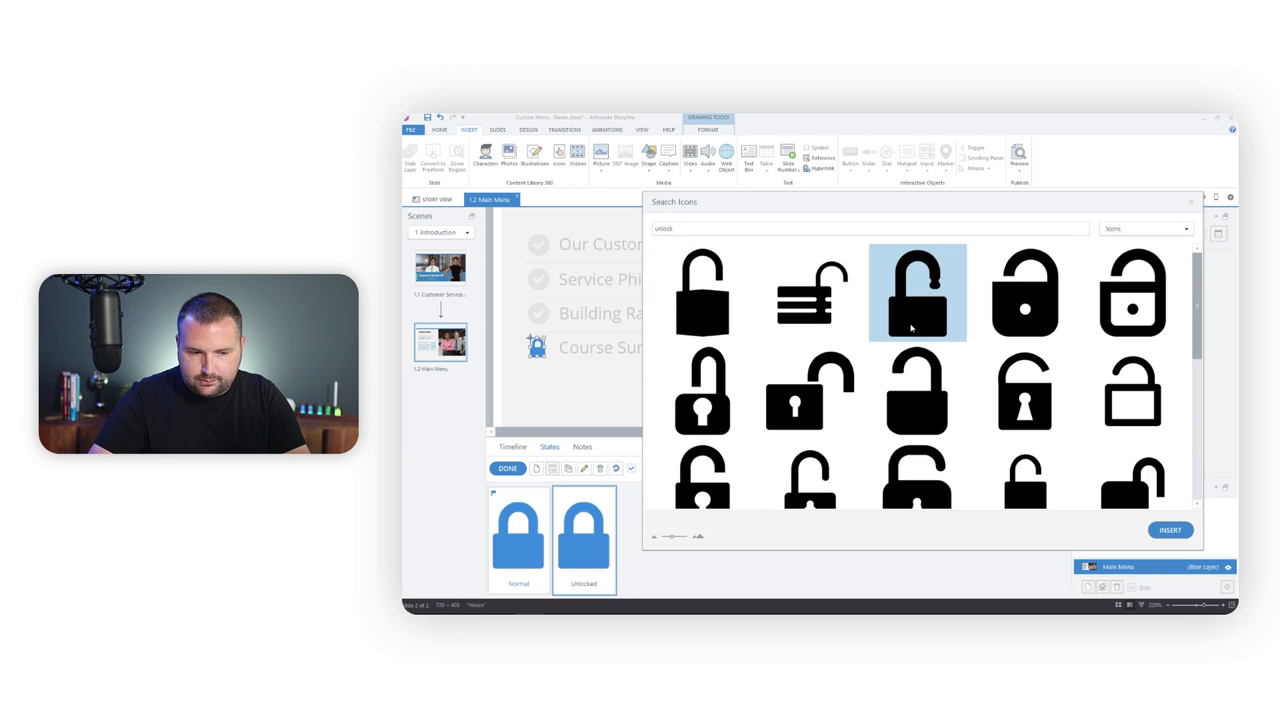
{"action": "left_click", "coordinate": [1170, 530]}
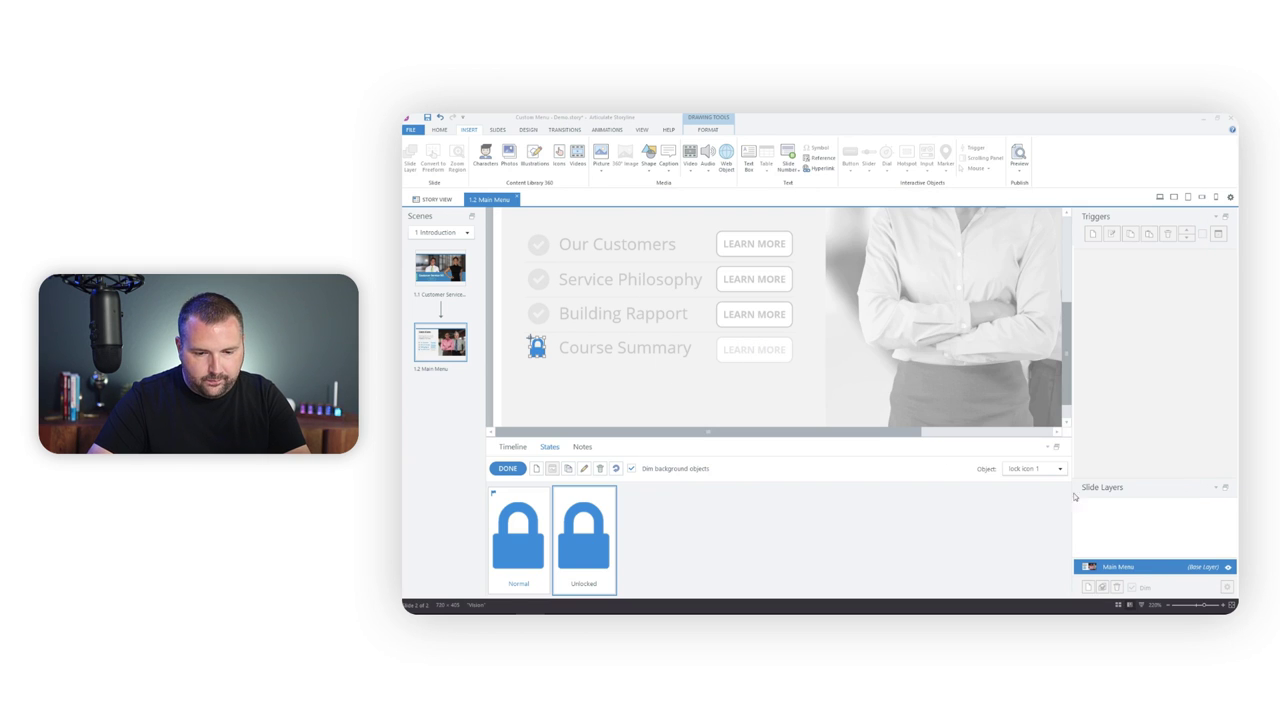
Move the open padlock near the closed one, fill it with blue, and set its size to 14 × 18 px.
{"action": "left_click_drag", "start_coordinate": [864, 252], "coordinate": [603, 345]}
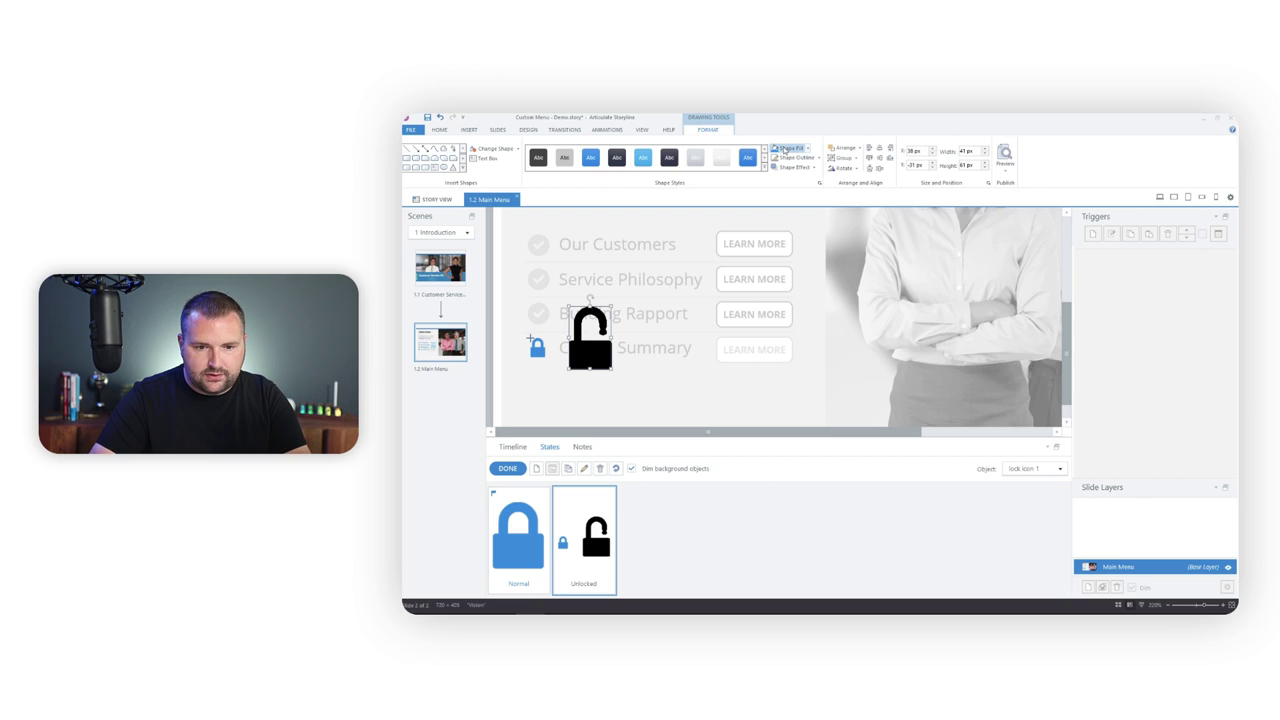
{"action": "left_click", "coordinate": [784, 148]}
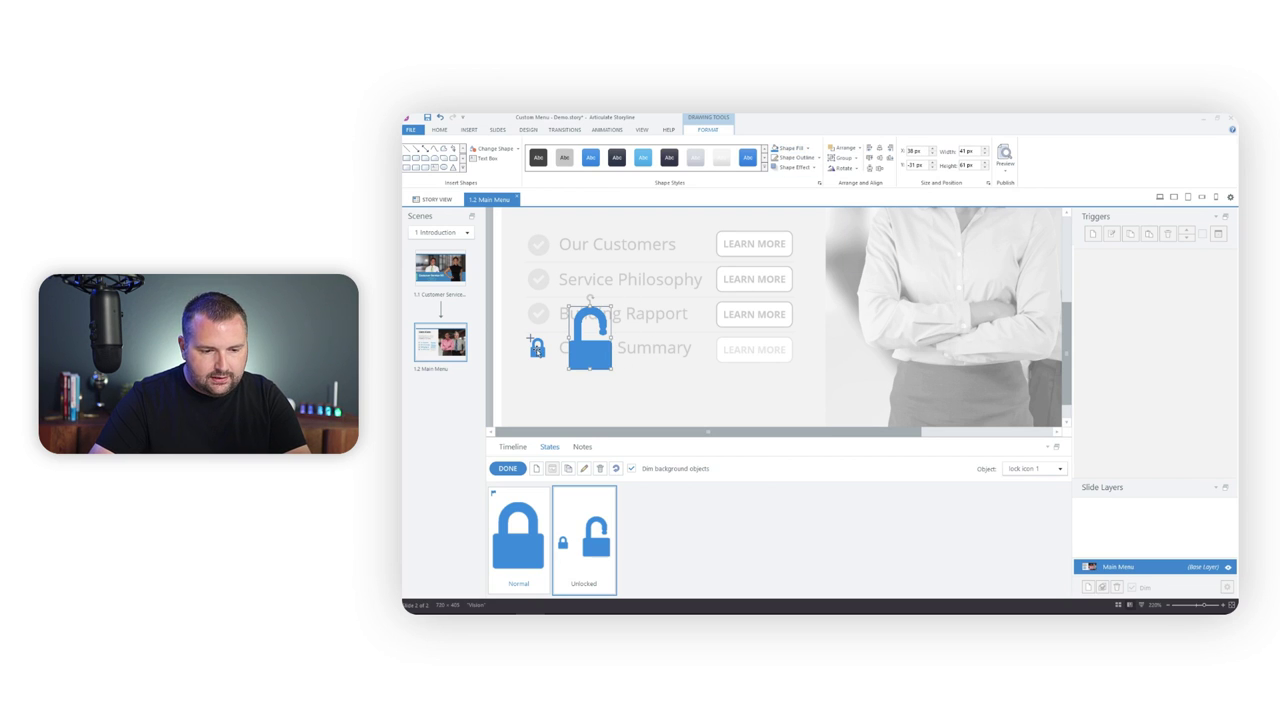
{"action": "left_click", "coordinate": [538, 348]}
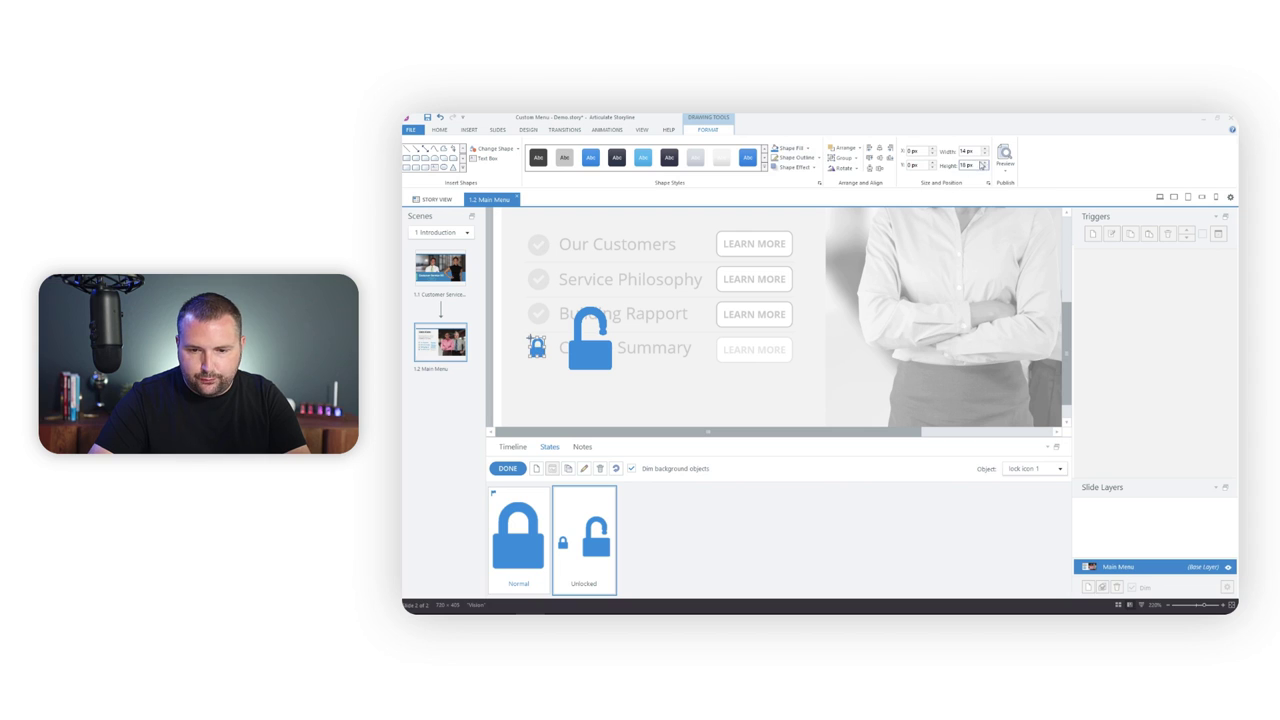
{"action": "left_click", "coordinate": [595, 356]}
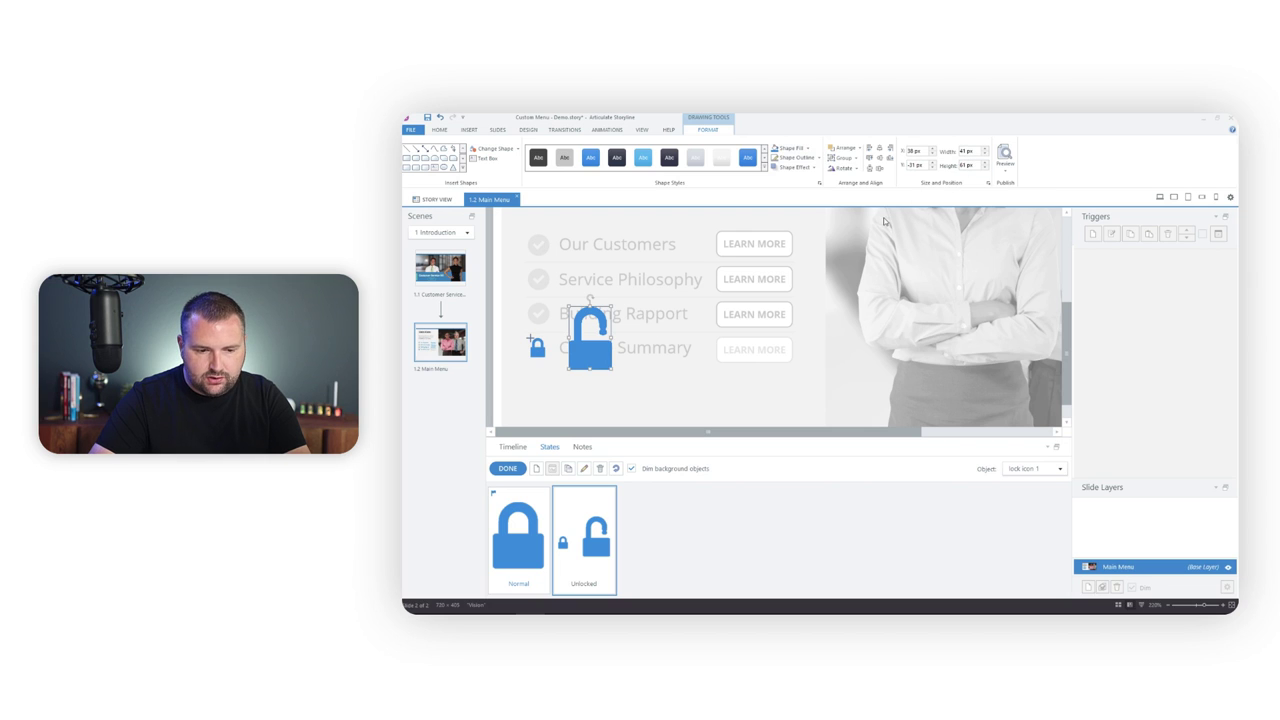
{"action": "left_click", "coordinate": [962, 150]}
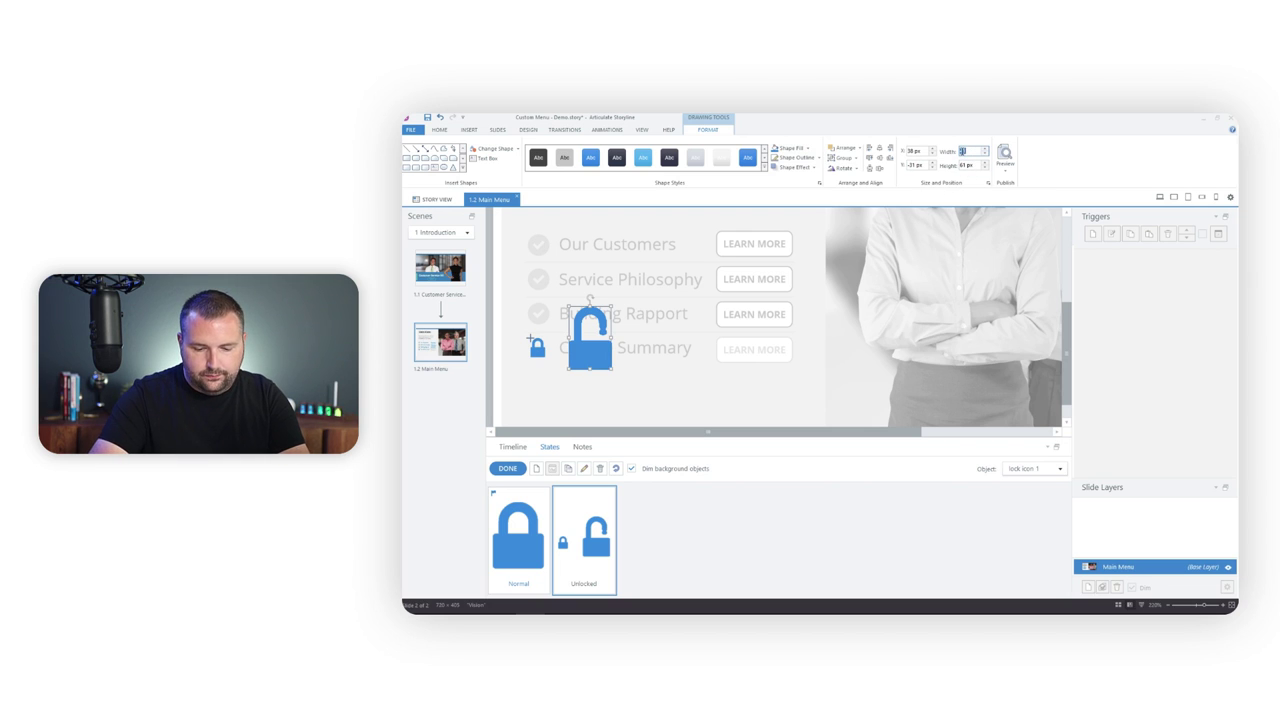
{"action": "type", "text": "14"}
{"action": "left_click", "coordinate": [962, 165]}
{"action": "type", "text": "6"}
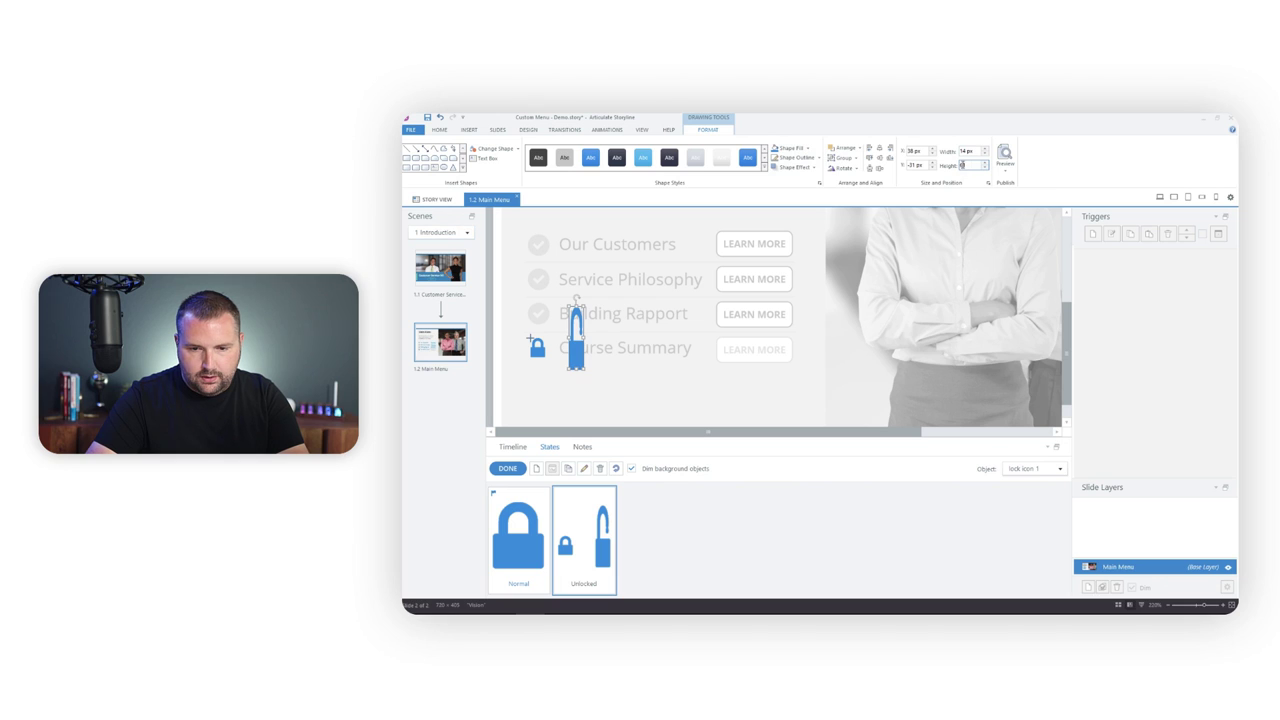
{"action": "type", "text": "8"}
{"action": "key", "text": "Return"}
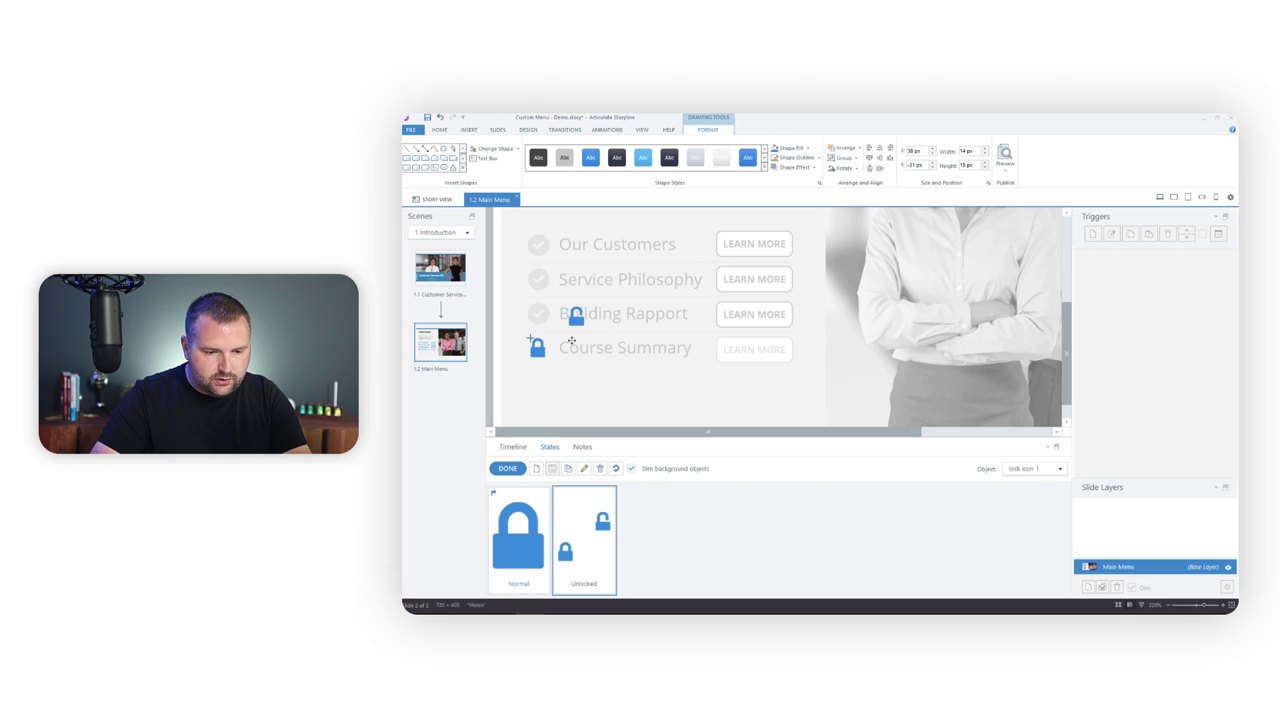
Delete the closed padlock from the Unlocked state and move the open padlock into its place before Course Summary.
{"action": "left_click_drag", "start_coordinate": [576, 316], "coordinate": [538, 352]}
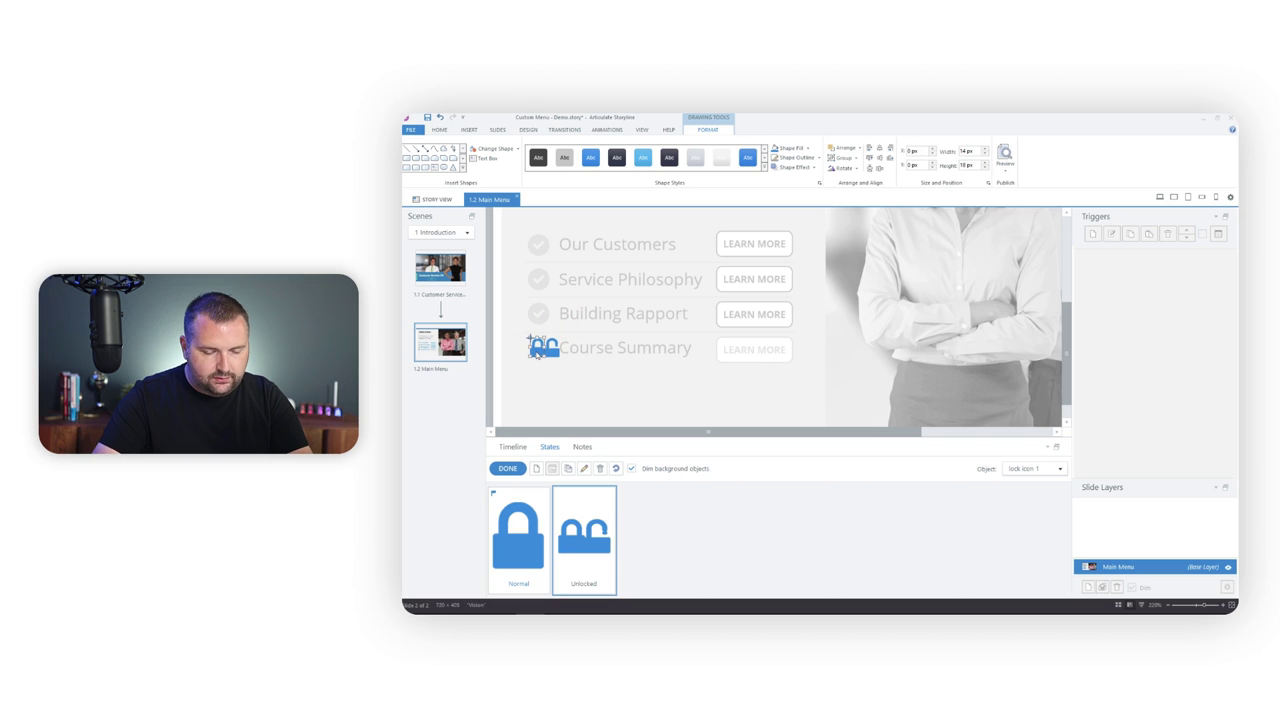
{"action": "left_click", "coordinate": [548, 357]}
{"action": "left_click", "coordinate": [548, 357]}
{"action": "key", "text": "Left"}
{"action": "key", "text": "Left"}
{"action": "key", "text": "Left"}
{"action": "key", "text": "Left"}
{"action": "key", "text": "Left"}
{"action": "key", "text": "Left"}
{"action": "key", "text": "Left"}
{"action": "key", "text": "Left"}
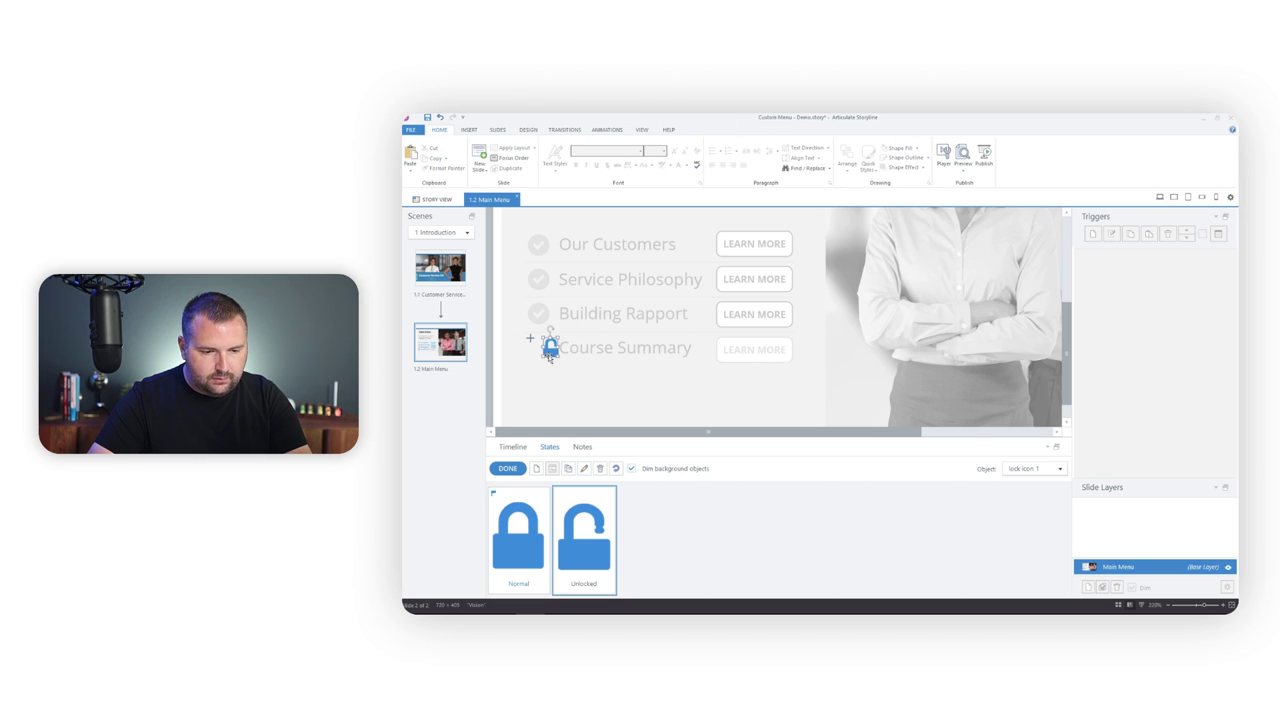
{"action": "key", "text": "Left"}
{"action": "key", "text": "Left"}
{"action": "key", "text": "Left"}
{"action": "key", "text": "Left"}
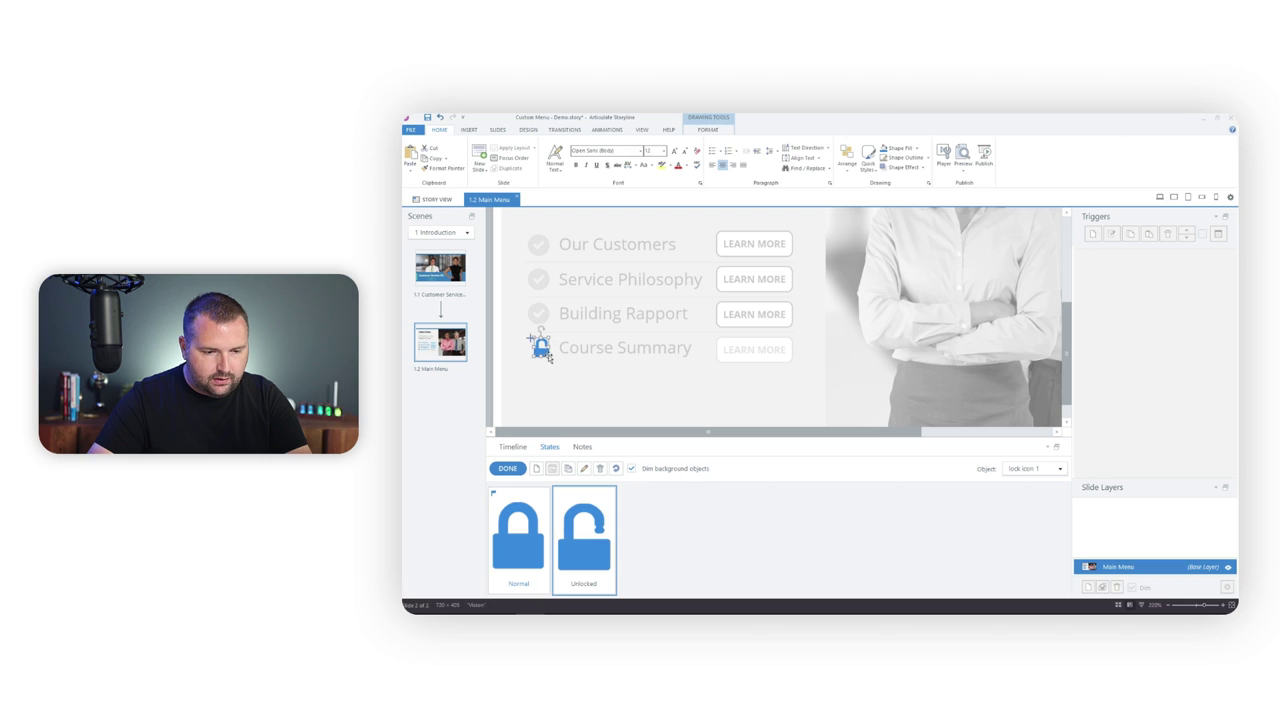
{"action": "key", "text": "Left"}
{"action": "key", "text": "Left"}
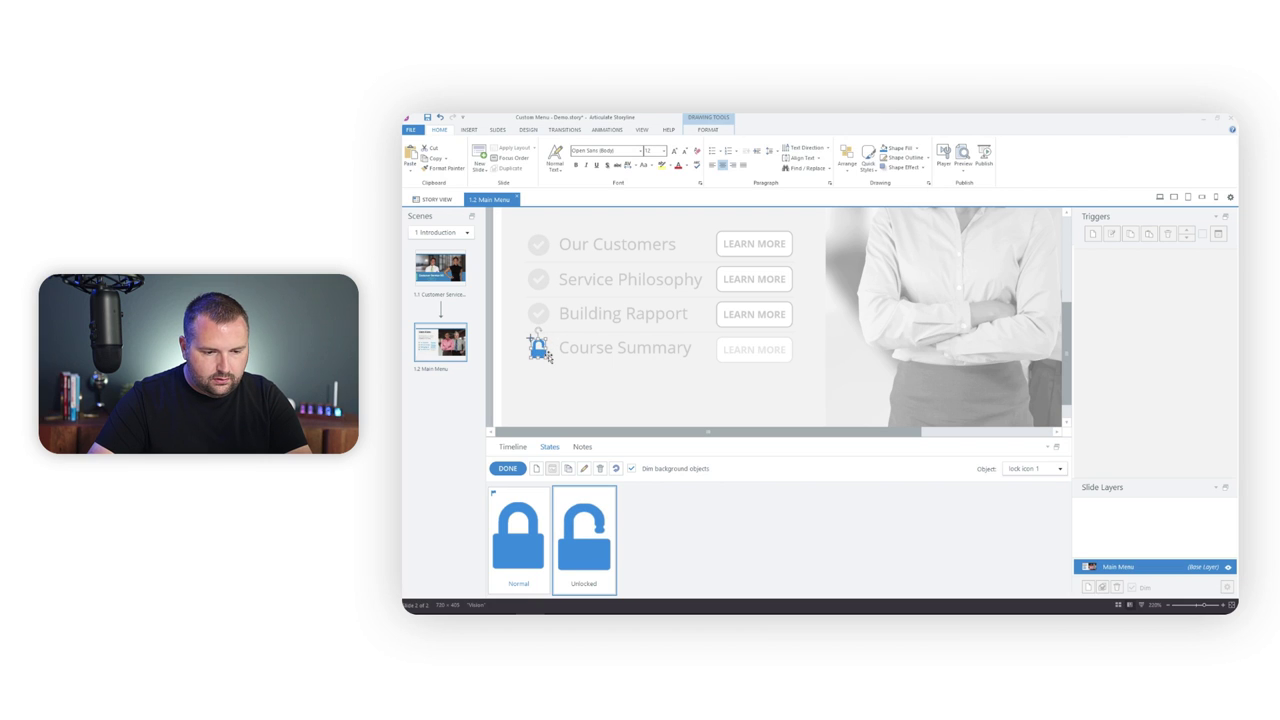
Nudge the open padlock slightly left in the Unlocked state and finish editing the icon's states.
{"action": "key", "text": "Left"}
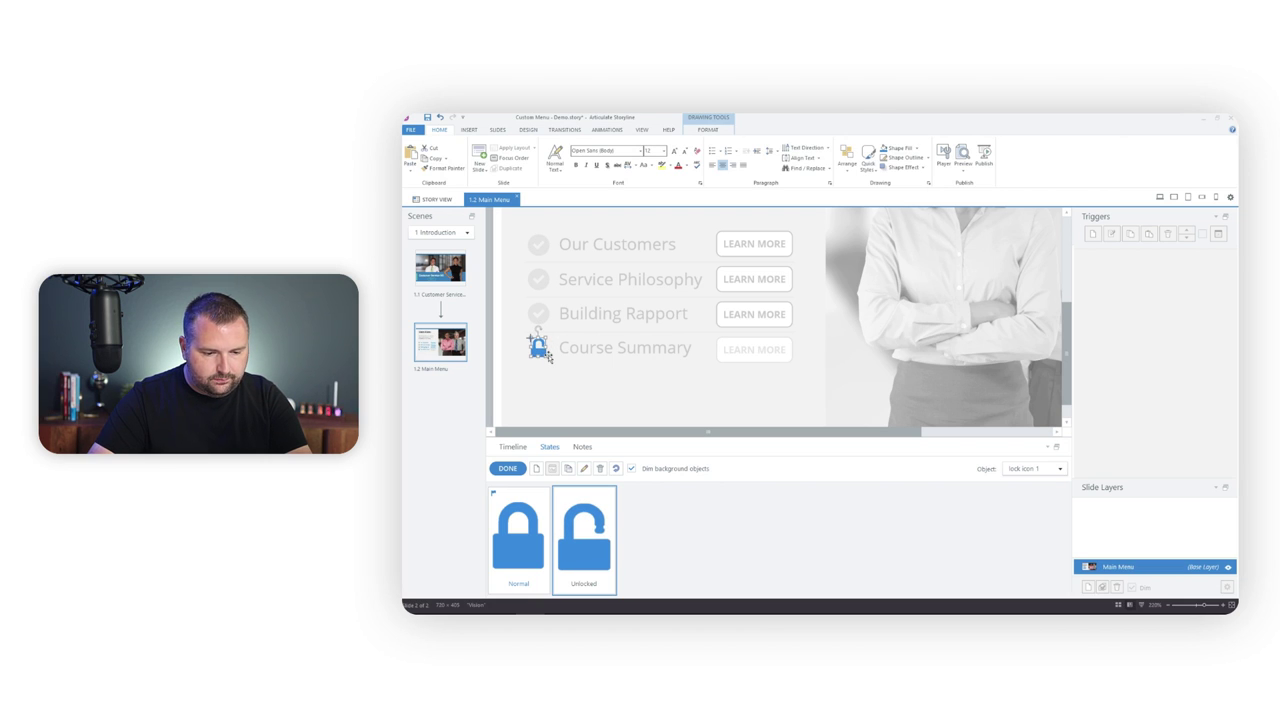
{"action": "left_click", "coordinate": [508, 468]}
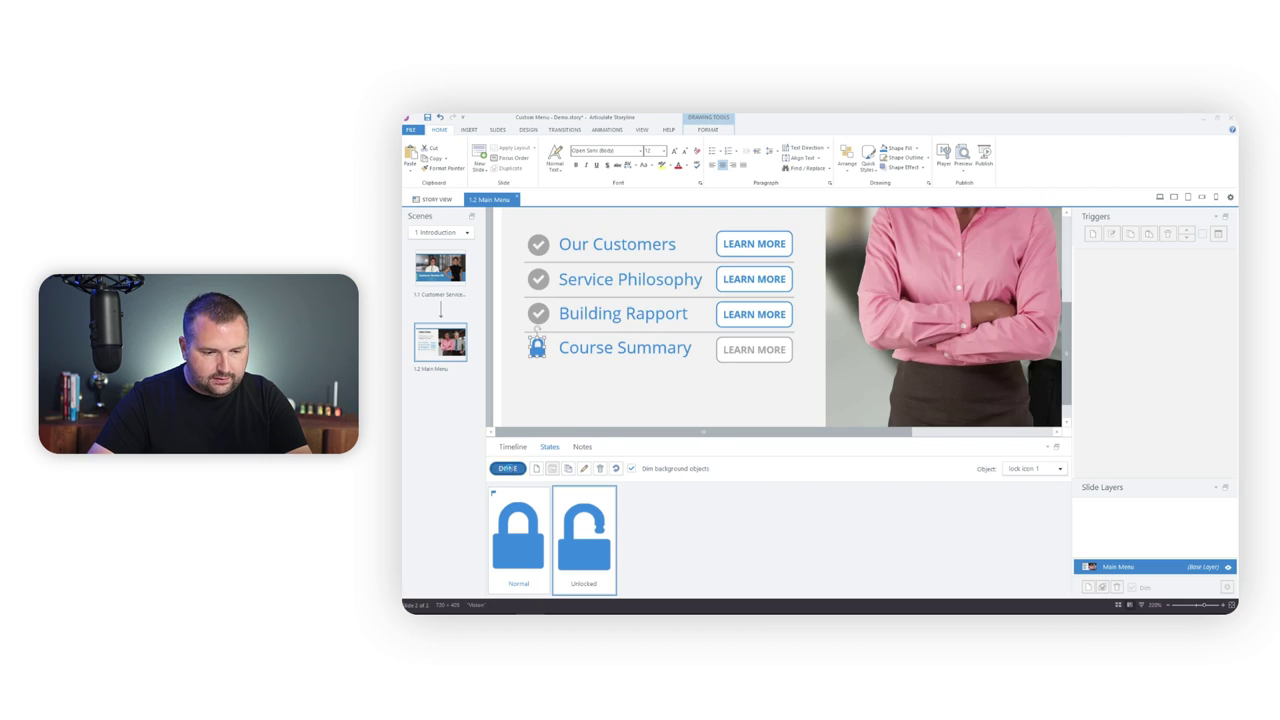
Compare the padlock's Normal and Unlocked states to check that both sit in the same place before Course Summary.
{"action": "left_click", "coordinate": [537, 530]}
{"action": "left_click", "coordinate": [593, 534]}
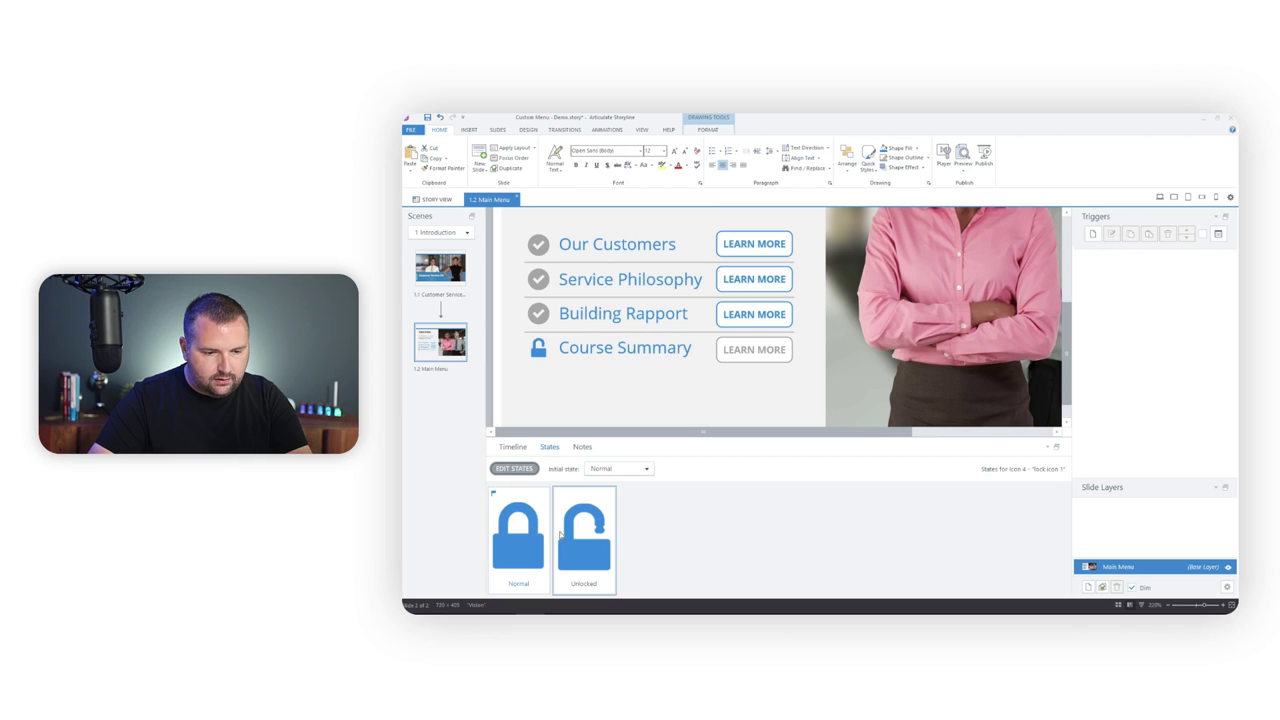
{"action": "left_click", "coordinate": [530, 535]}
{"action": "left_click", "coordinate": [595, 540]}
{"action": "left_click", "coordinate": [530, 538]}
{"action": "left_click", "coordinate": [605, 542]}
{"action": "left_click", "coordinate": [720, 525]}
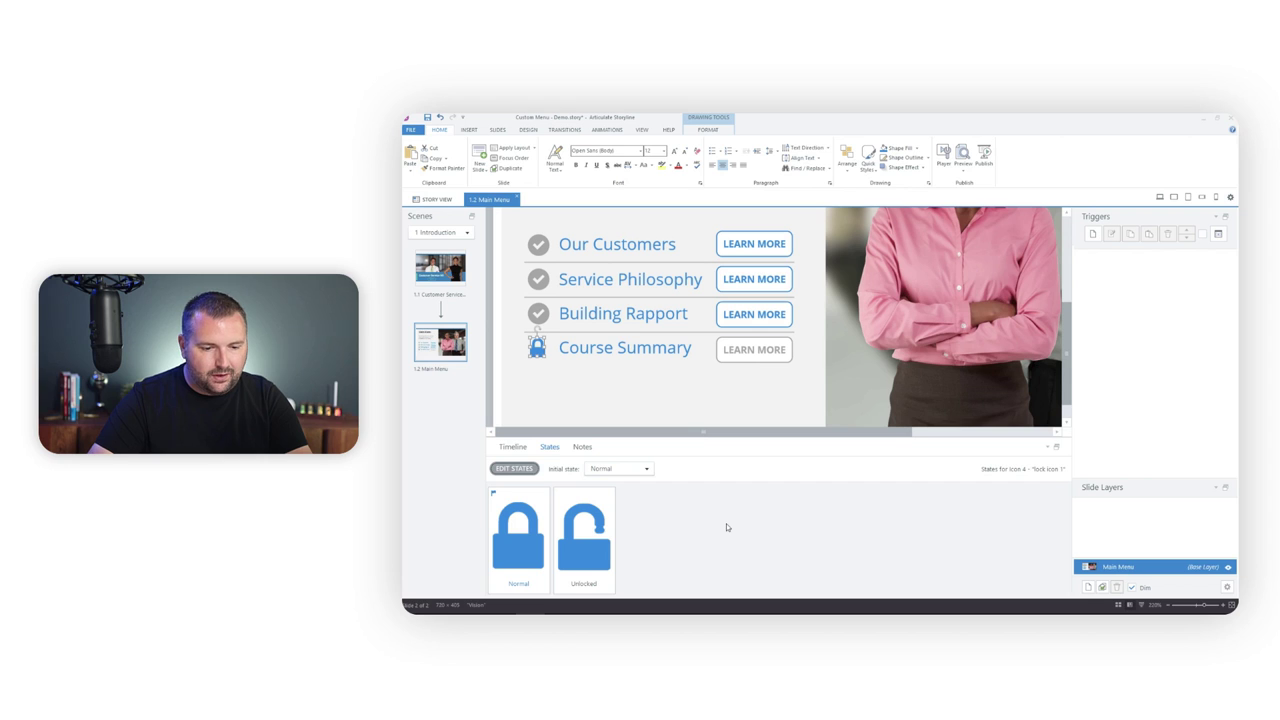
{"action": "left_click", "coordinate": [493, 402]}
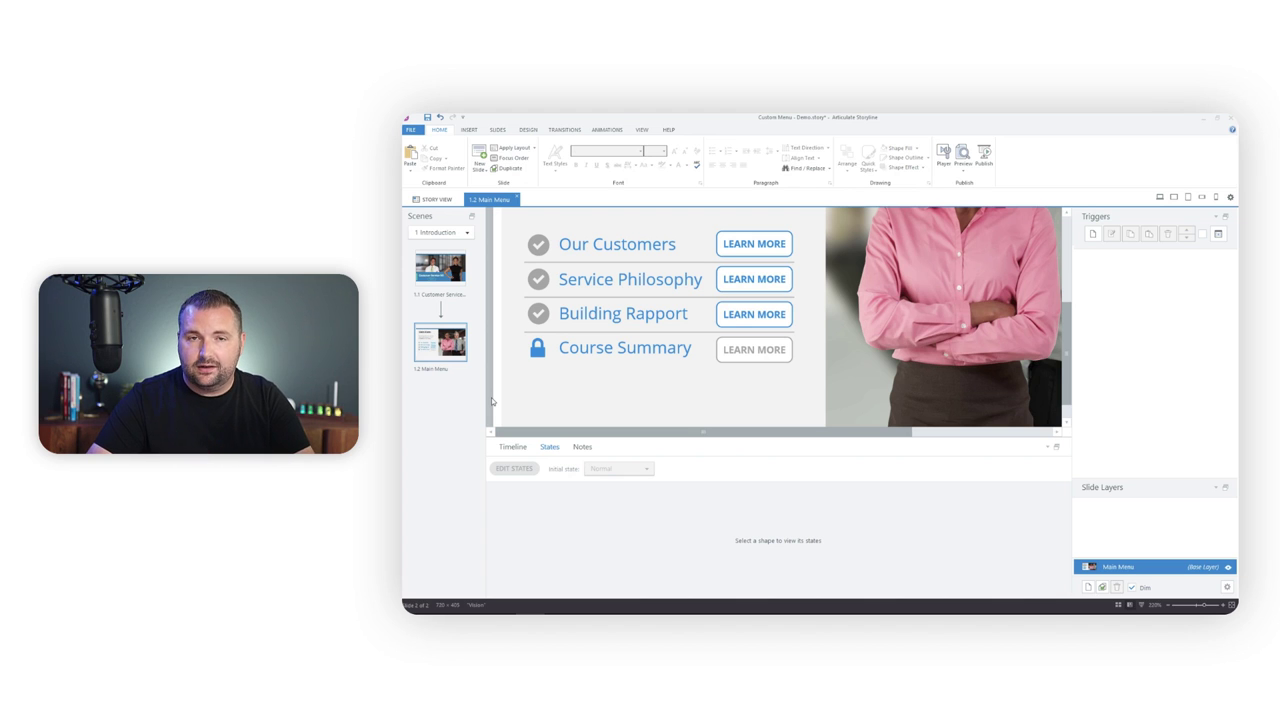
Rename the three check-mark icons in the timeline as Module 1 Check, Module 2 Check and Module 3 Check.
{"action": "left_click", "coordinate": [513, 447]}
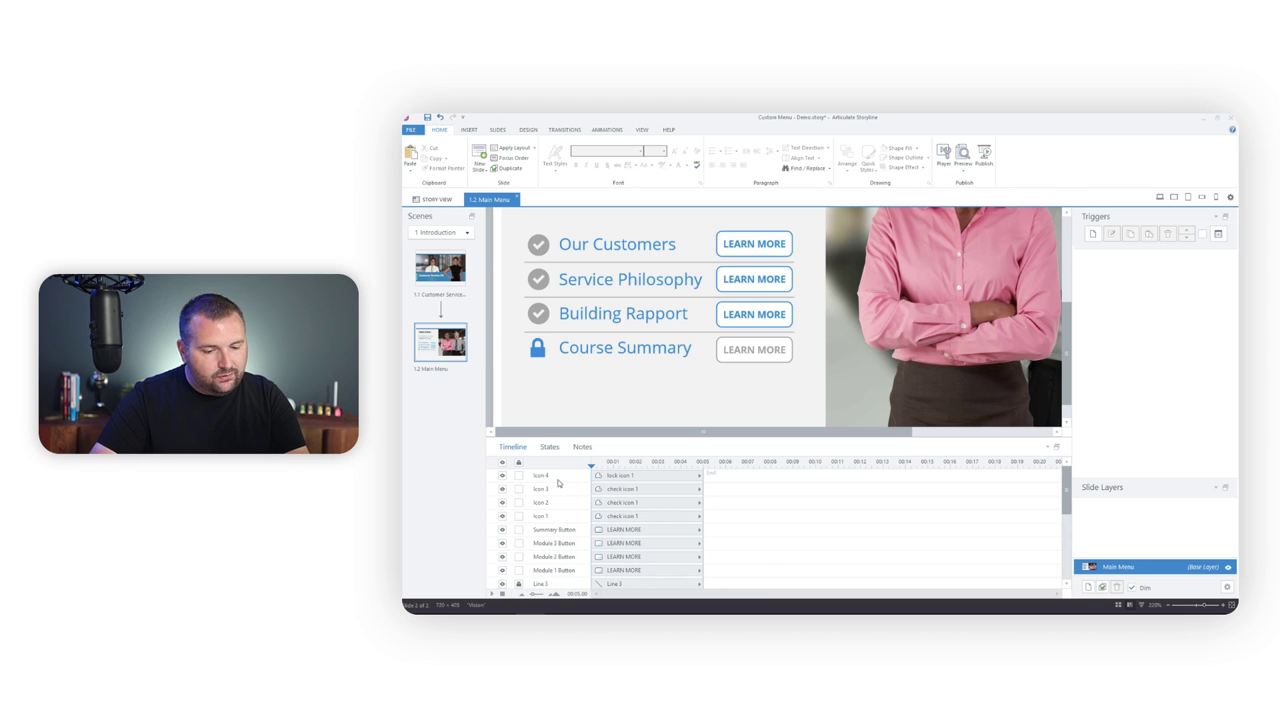
{"action": "left_click", "coordinate": [567, 516]}
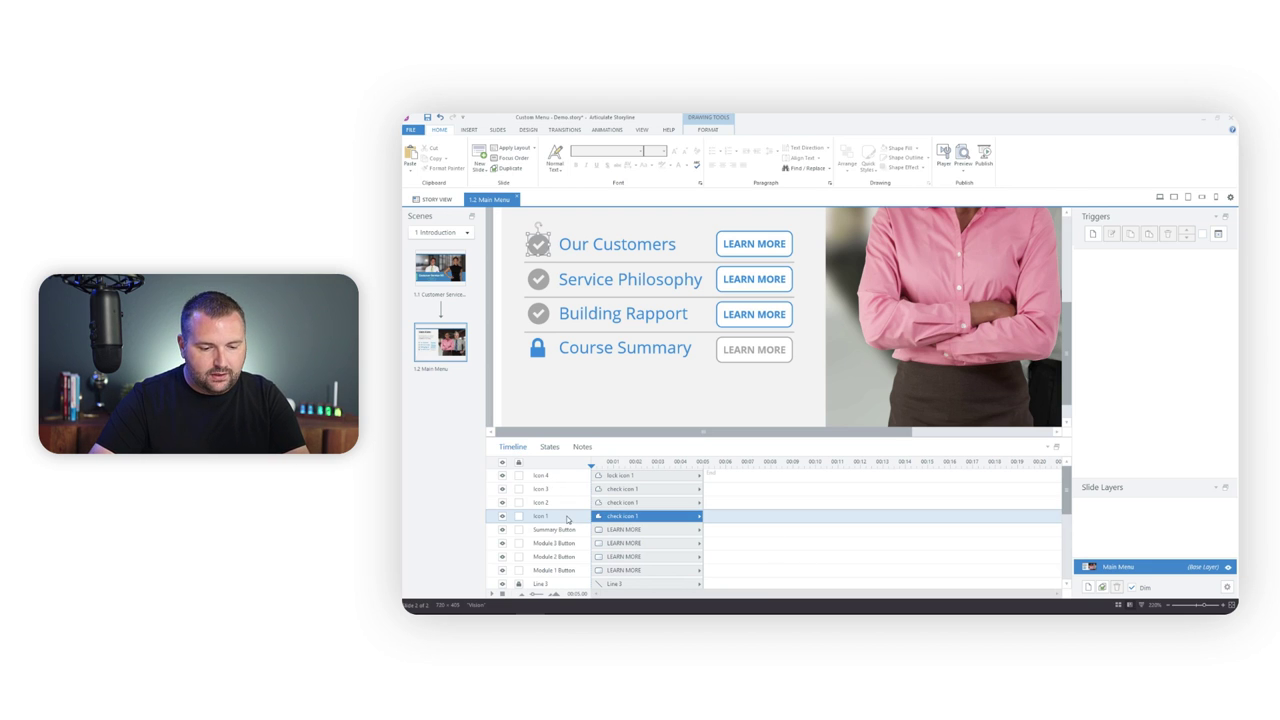
{"action": "left_click", "coordinate": [567, 516]}
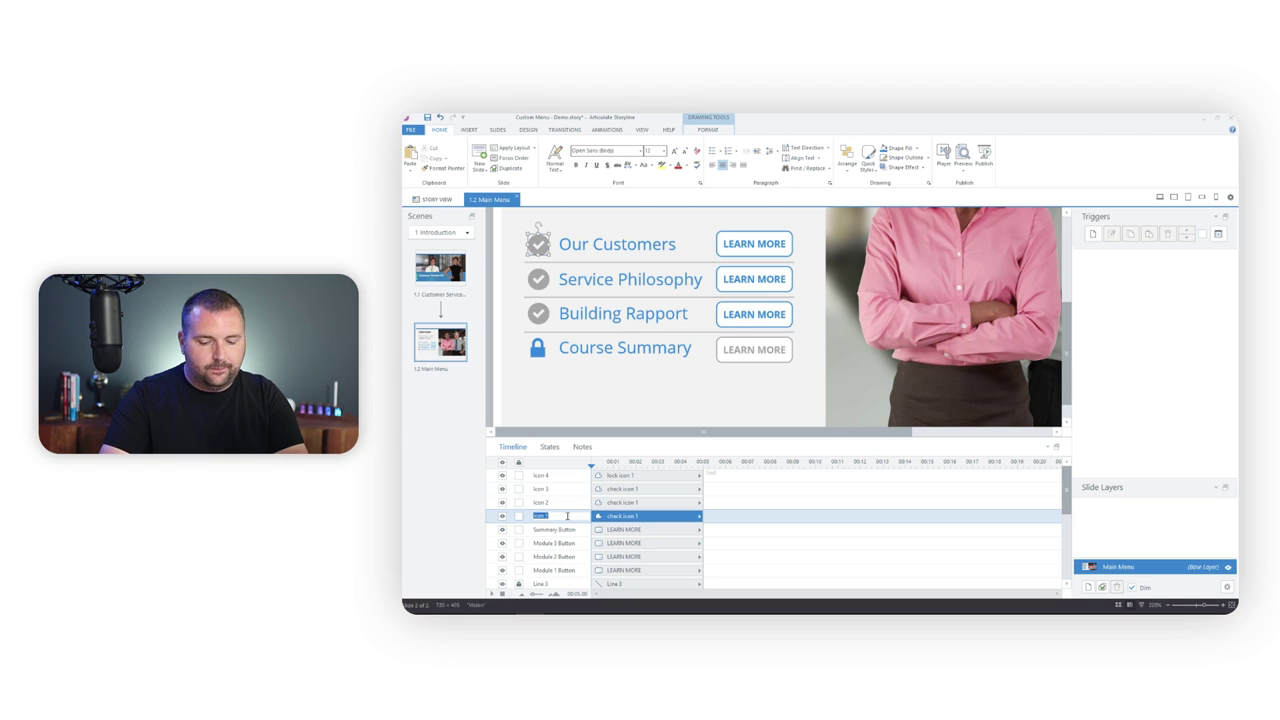
{"action": "type", "text": "Module"}
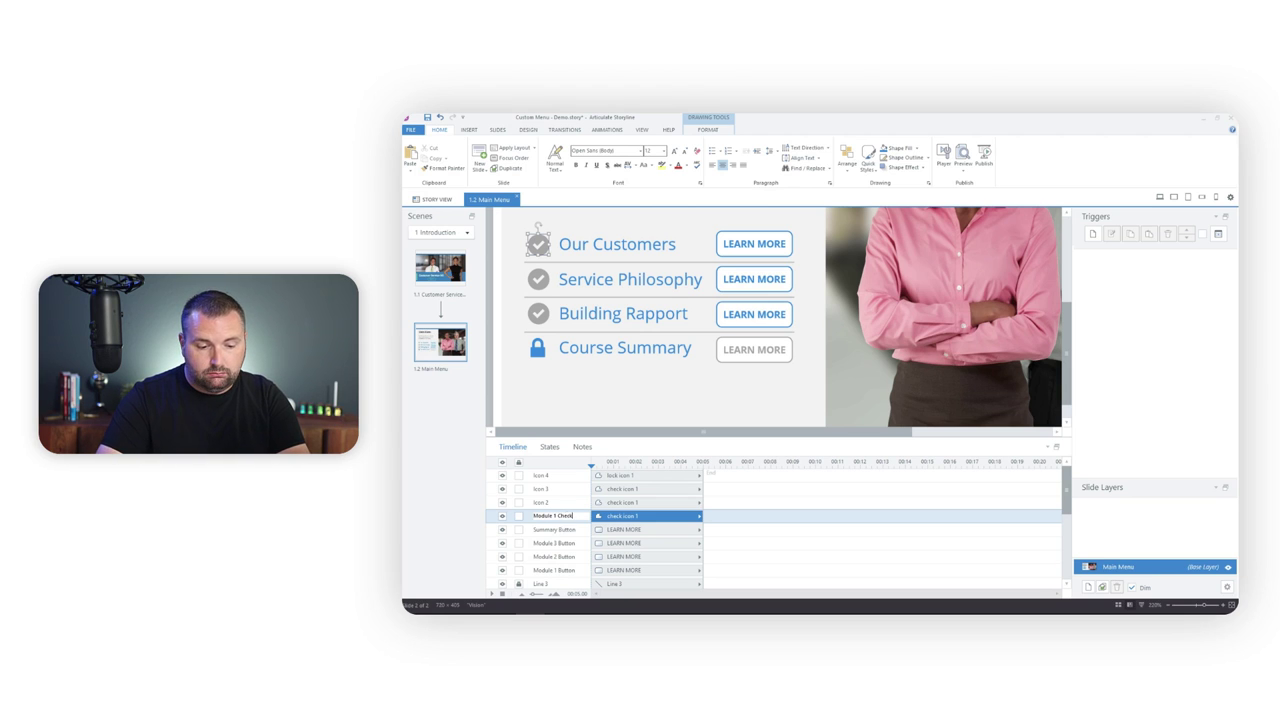
{"action": "left_click", "coordinate": [564, 502]}
{"action": "type", "text": "Module"}
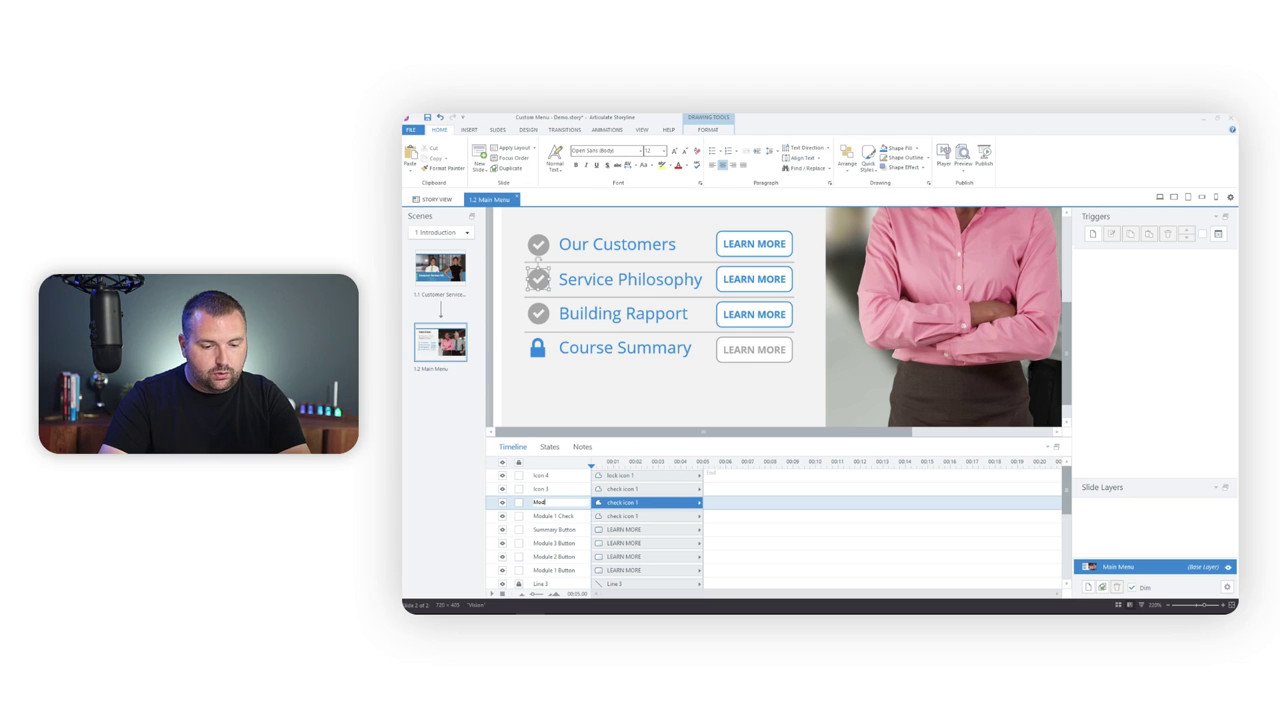
{"action": "double_click", "coordinate": [561, 488]}
{"action": "type", "text": "Mod"}
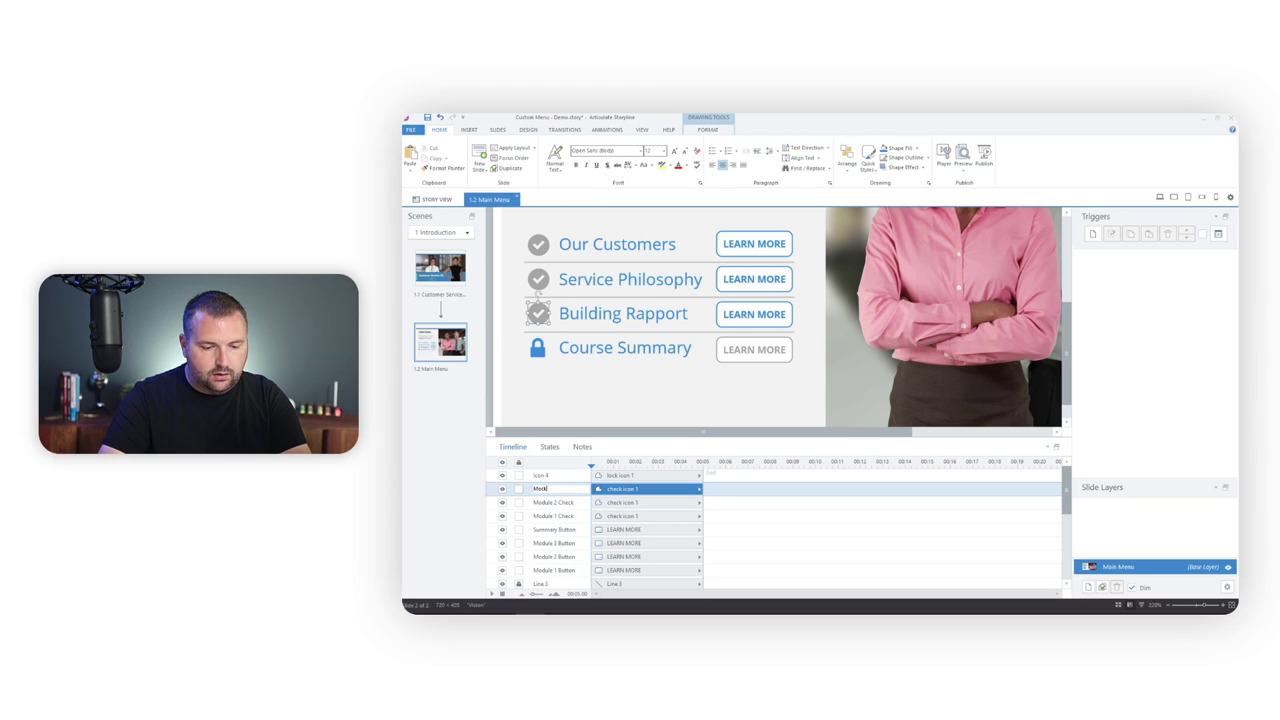
{"action": "type", "text": "ule 3"}
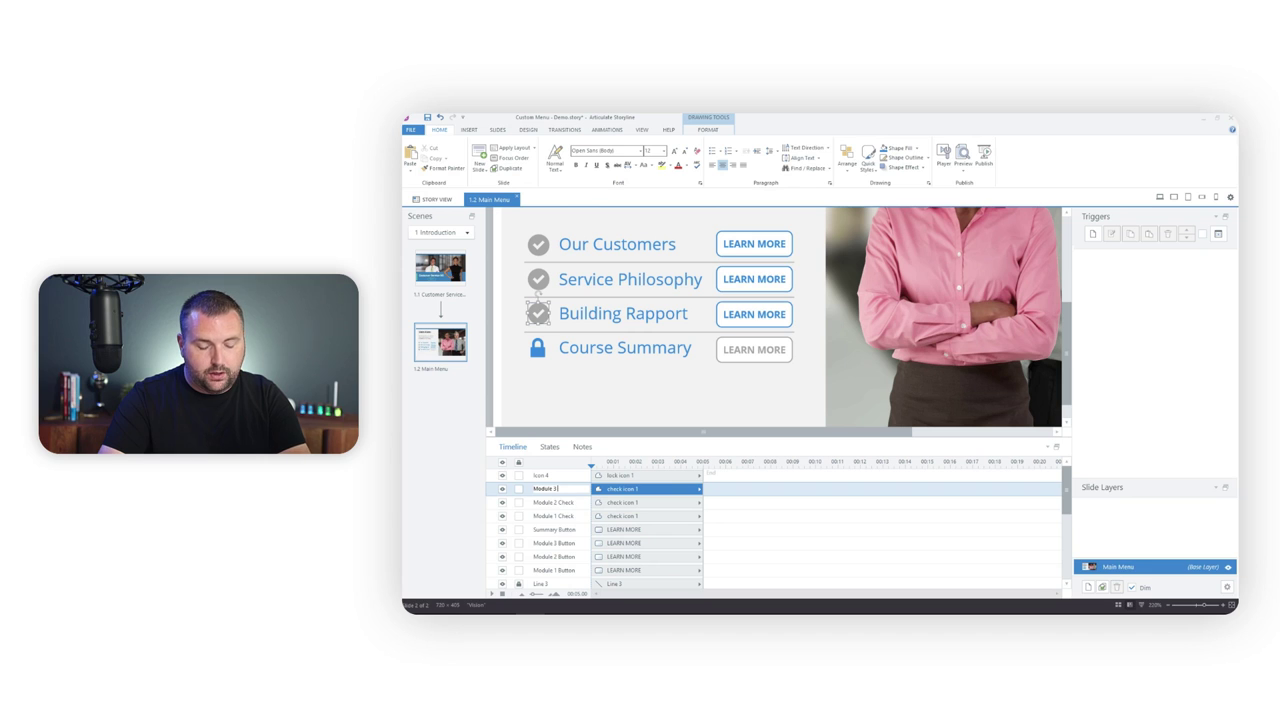
{"action": "type", "text": " Check"}
Rename the padlock object in the timeline as Lock Icon and save the project.
{"action": "double_click", "coordinate": [556, 475]}
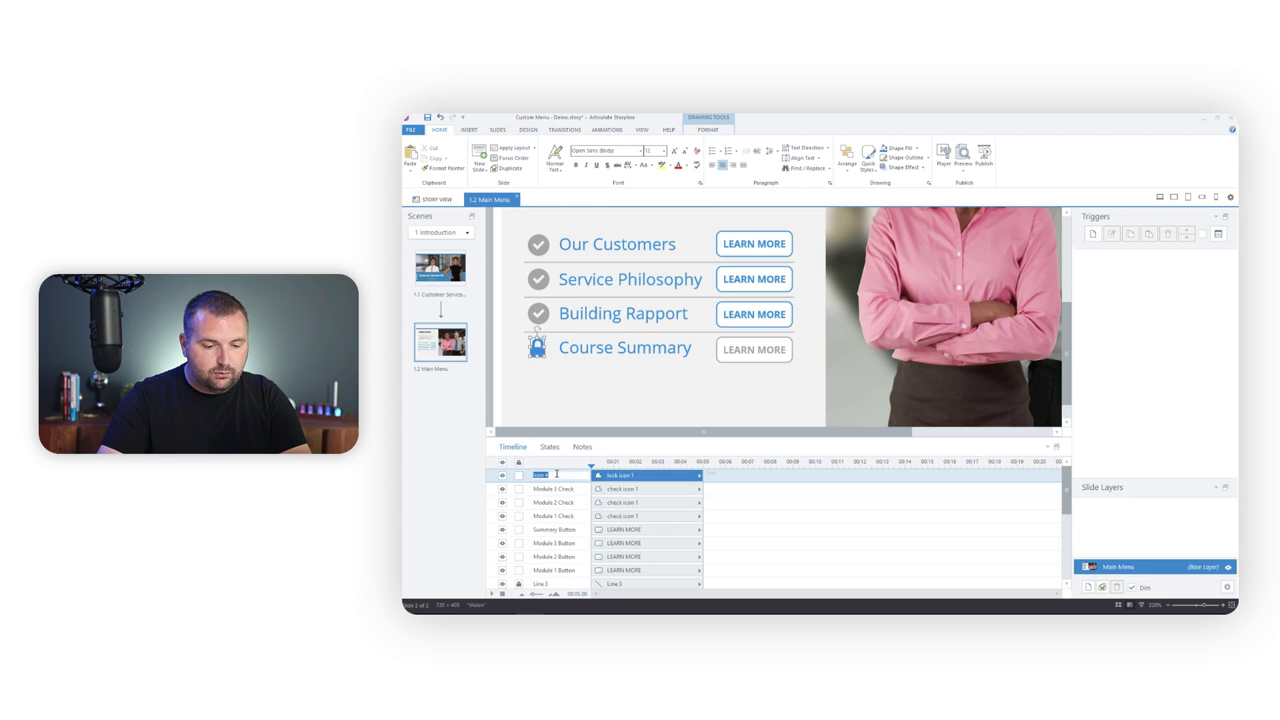
{"action": "type", "text": "Lock"}
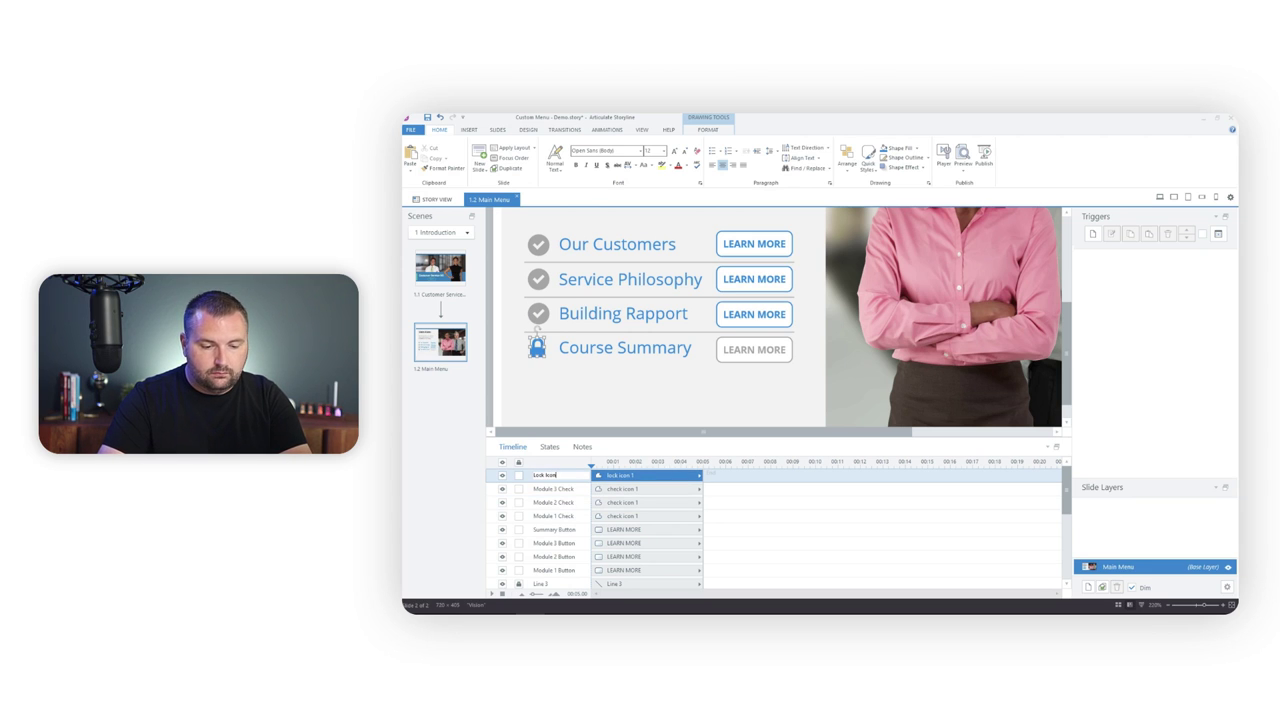
{"action": "type", "text": " Icon"}
{"action": "left_click", "coordinate": [498, 394]}
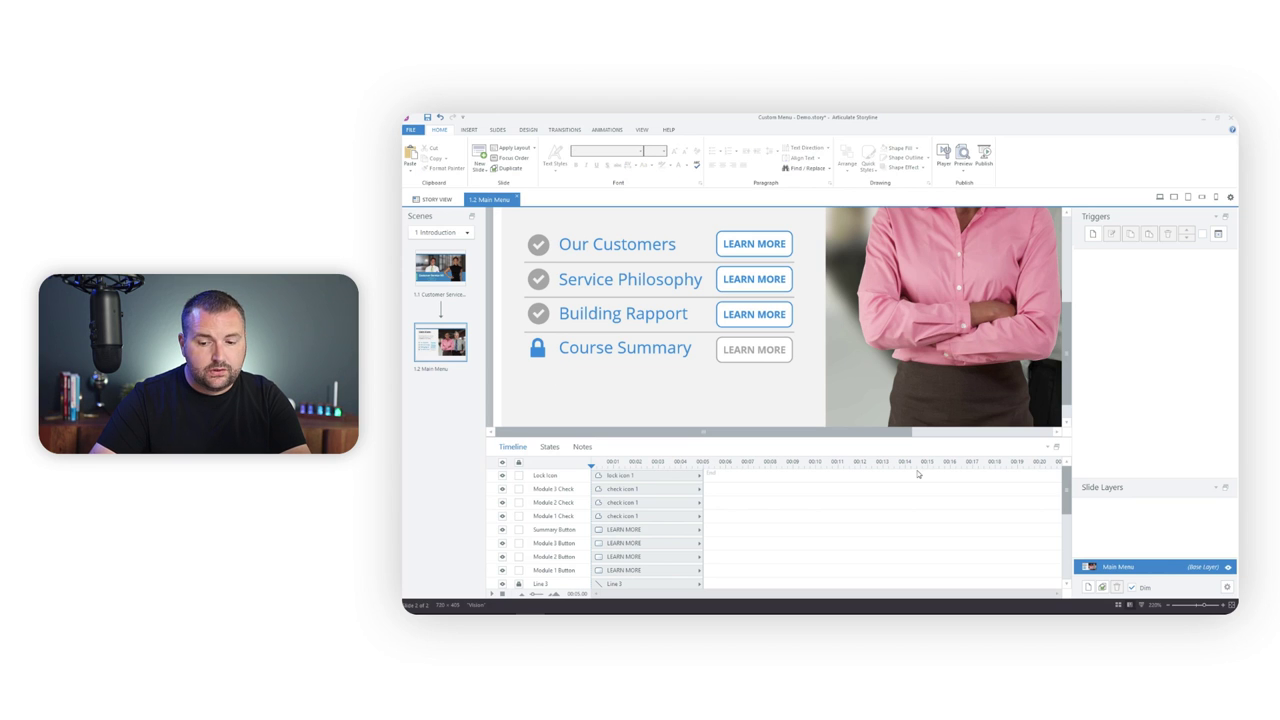
{"action": "left_click", "coordinate": [1048, 447]}
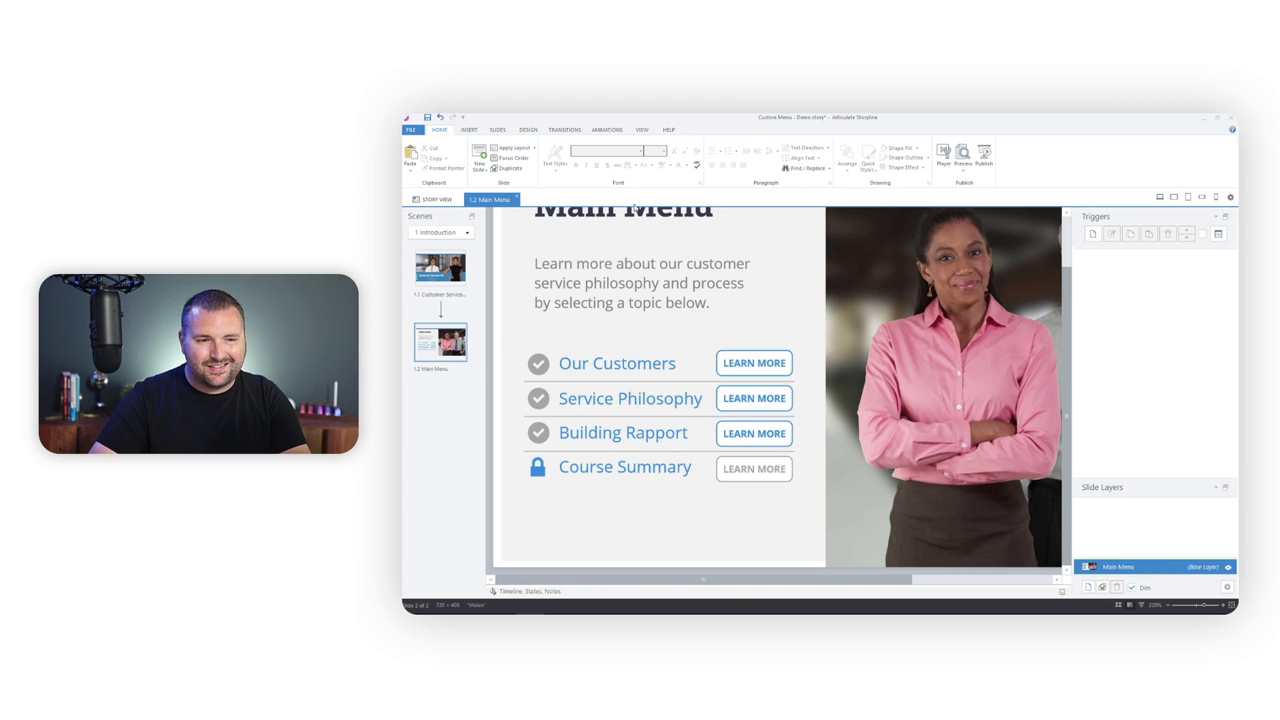
{"action": "left_click", "coordinate": [428, 118]}
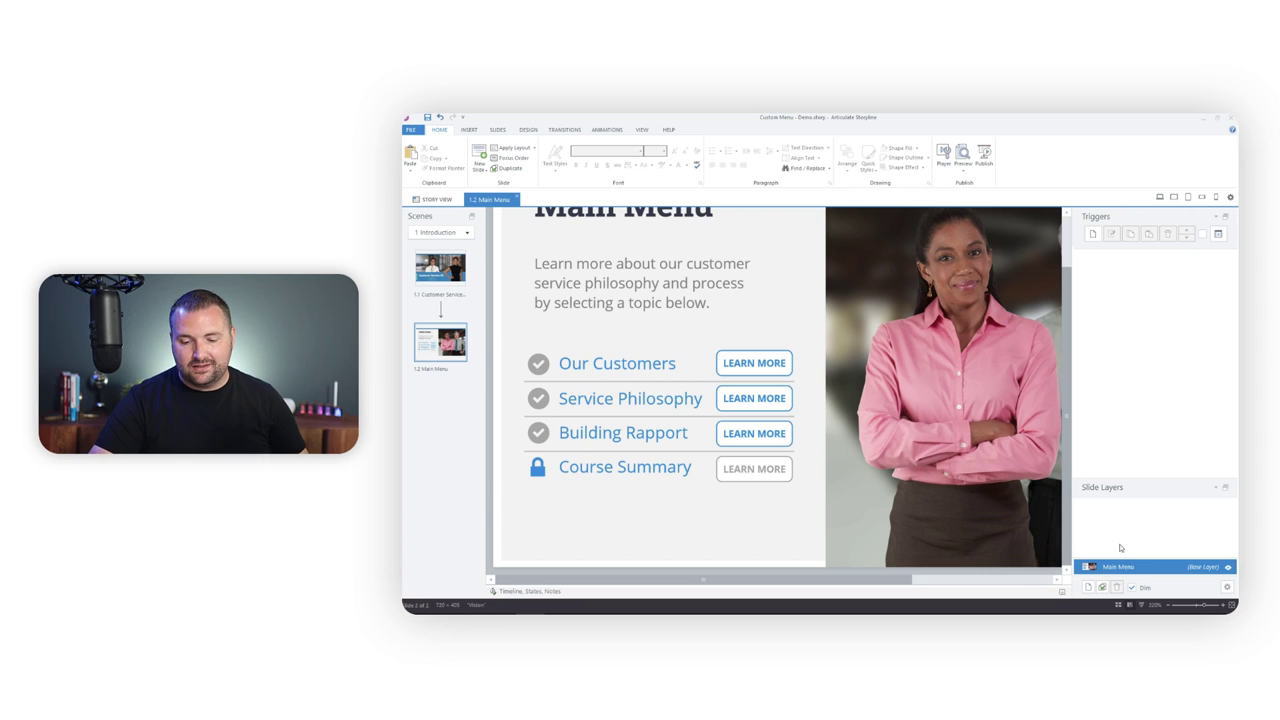
Create a new trigger on the Main Menu slide with the action Jump to scene, targeting 2 Module One.
{"action": "left_click", "coordinate": [1231, 606]}
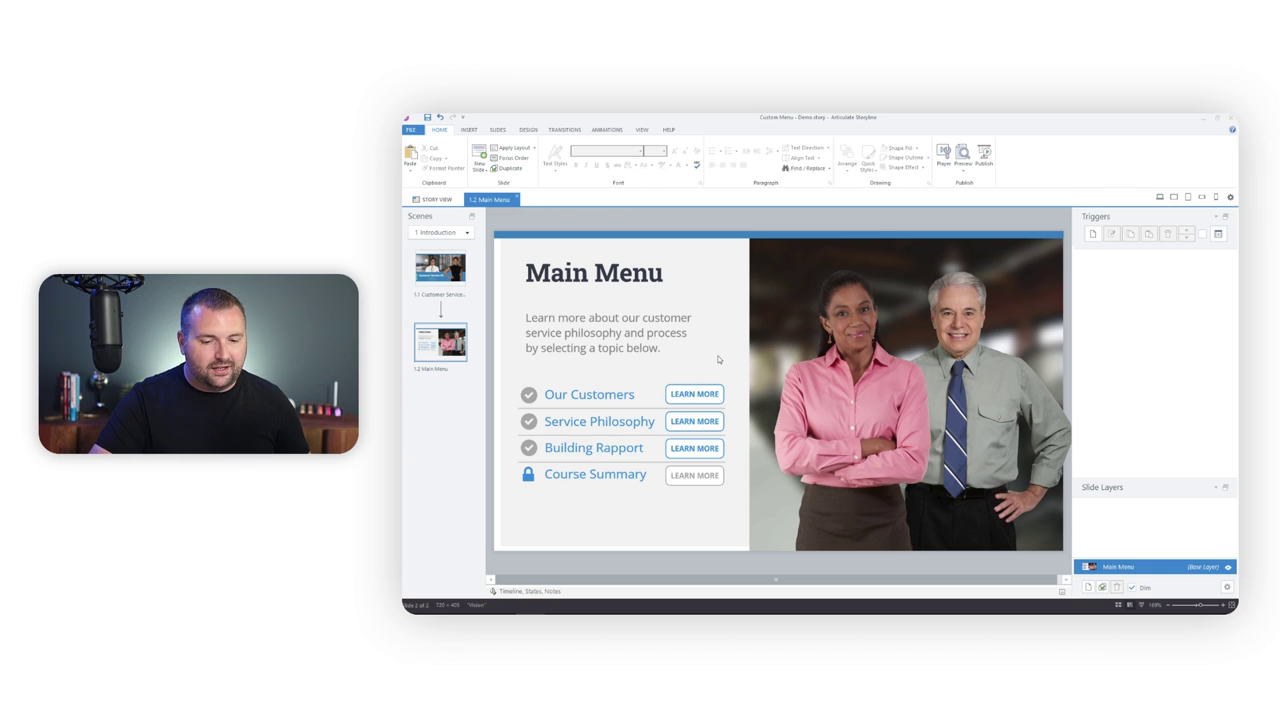
{"action": "left_click", "coordinate": [1093, 233]}
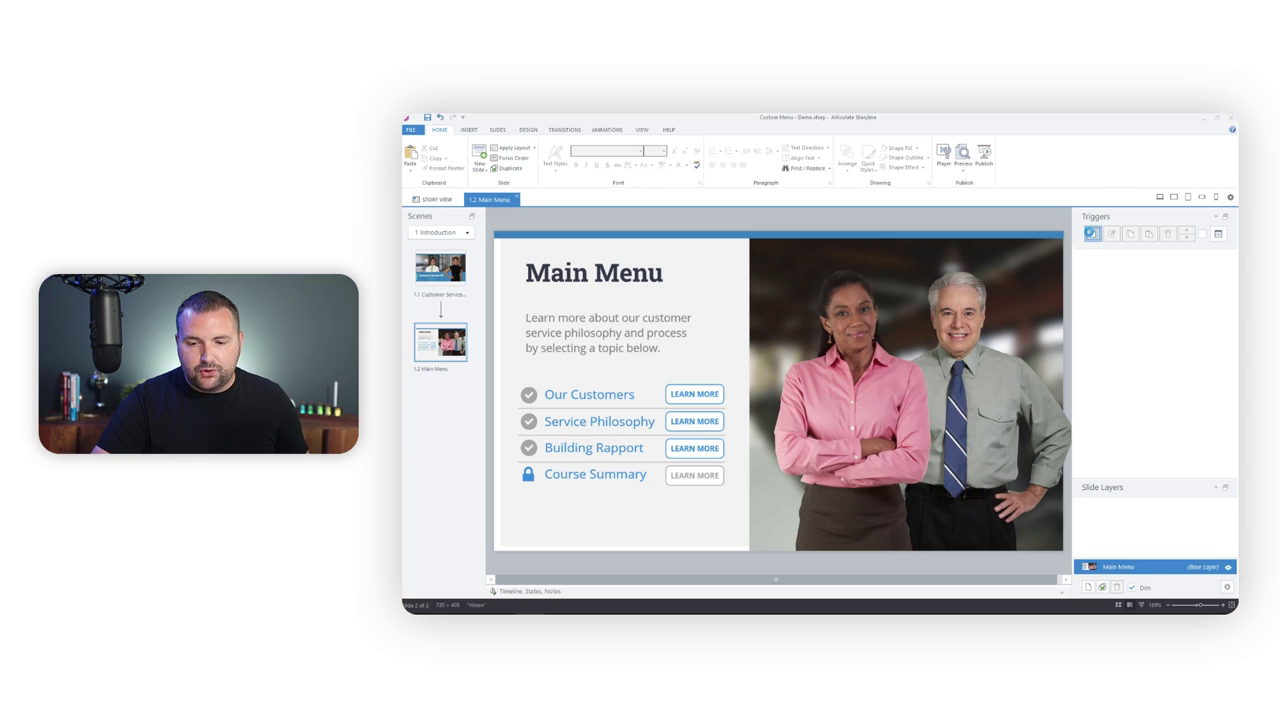
{"action": "left_click_drag", "start_coordinate": [882, 261], "coordinate": [856, 283]}
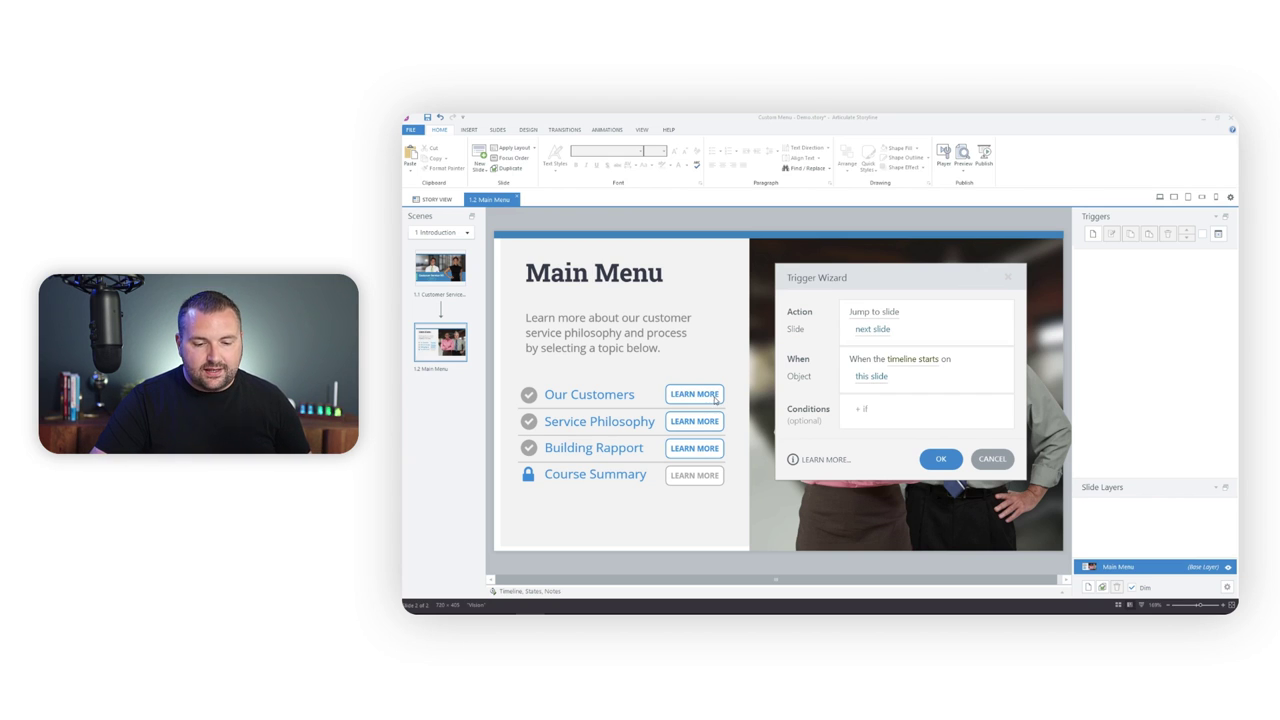
{"action": "left_click", "coordinate": [872, 314]}
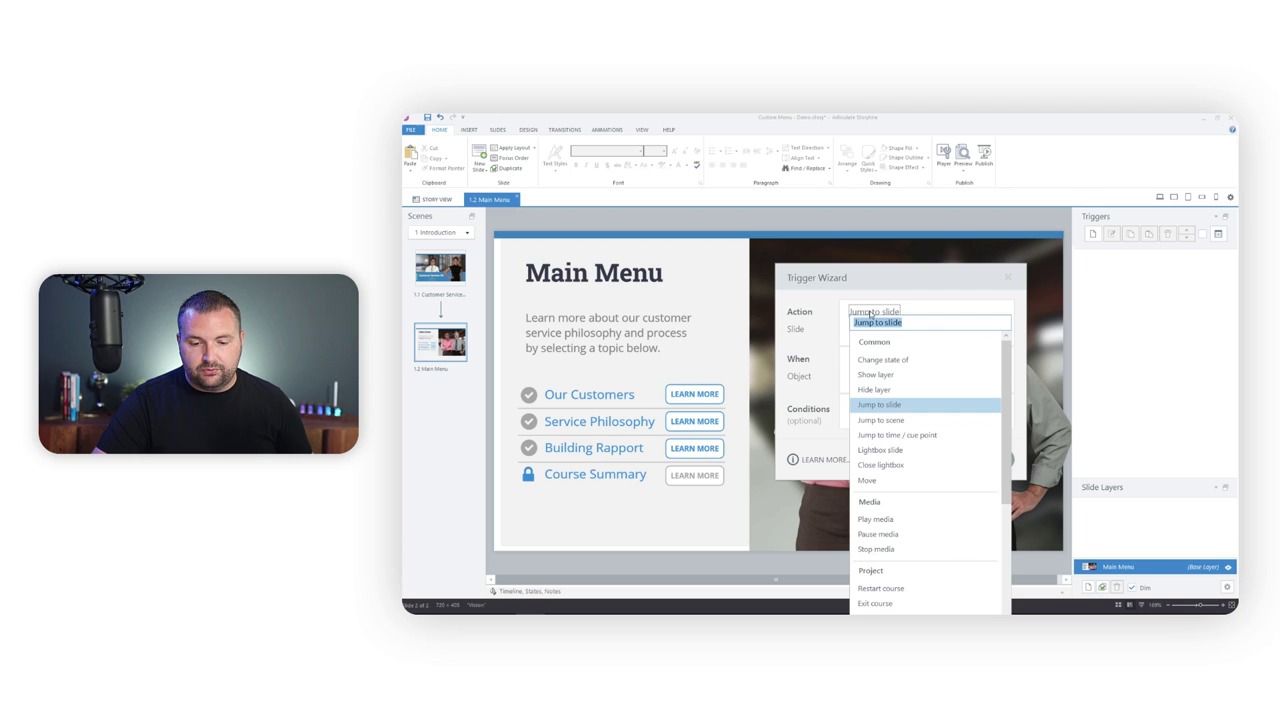
{"action": "left_click", "coordinate": [880, 420]}
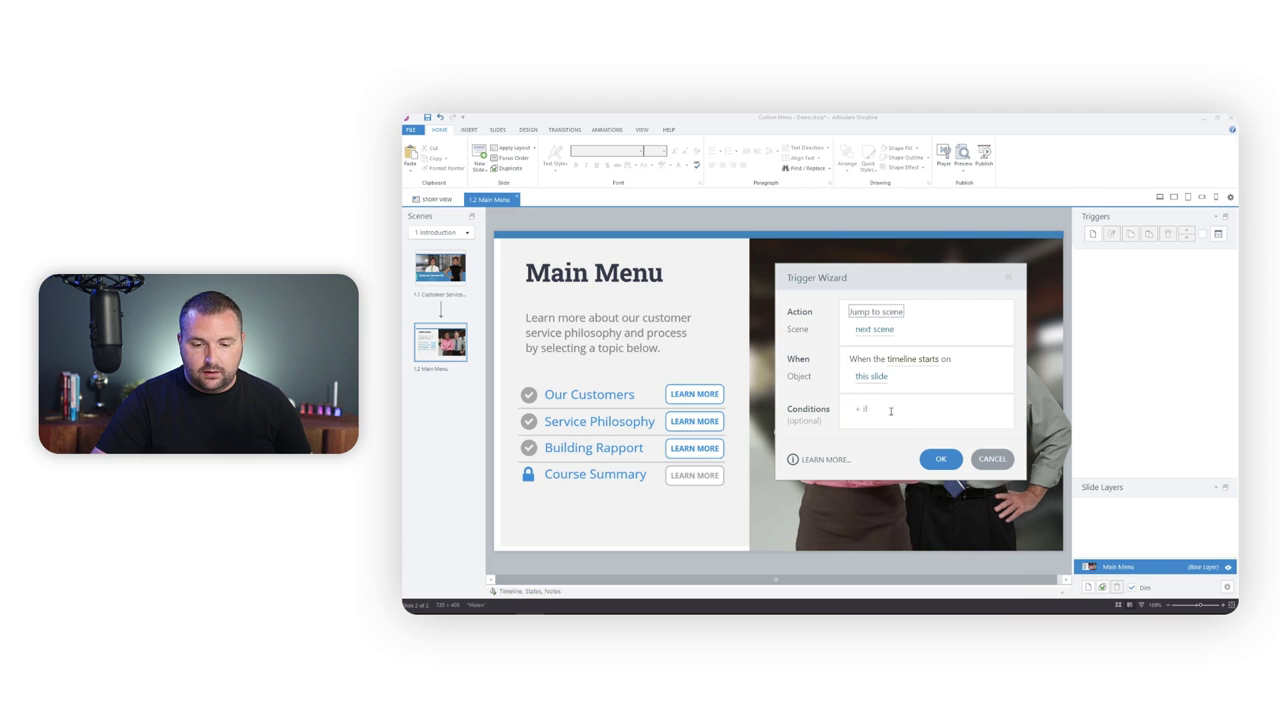
{"action": "left_click", "coordinate": [867, 331]}
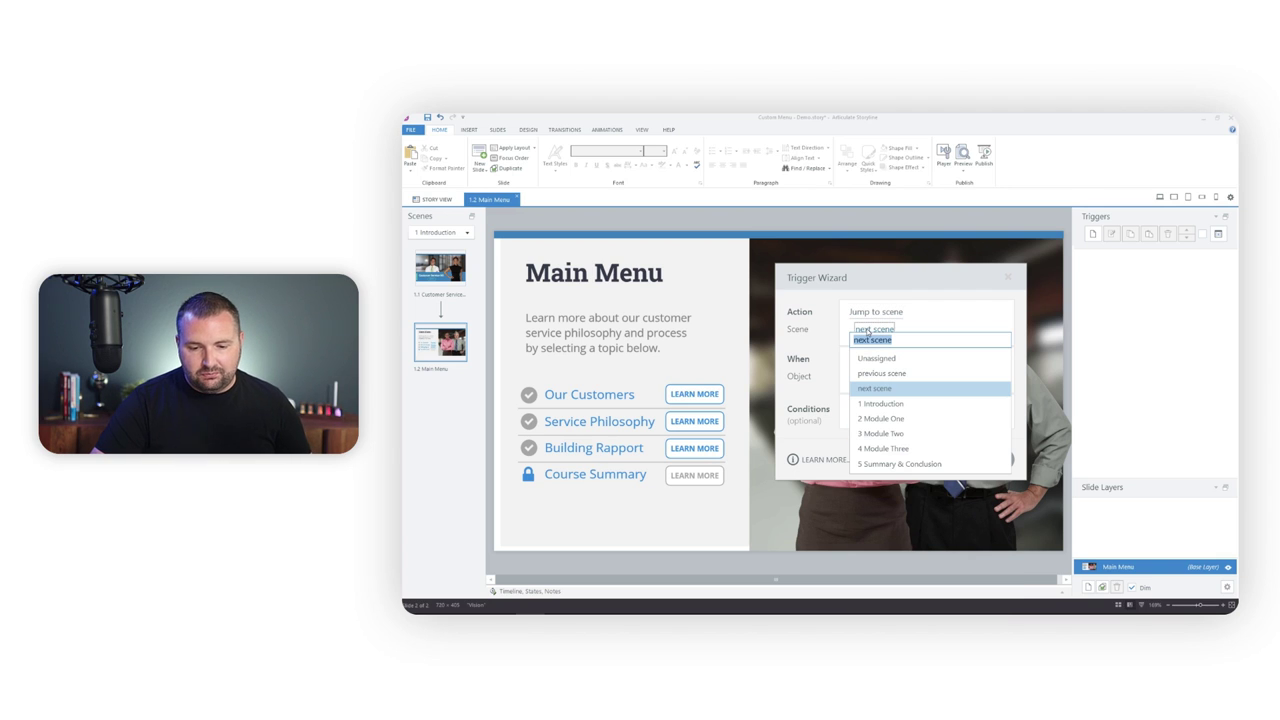
{"action": "left_click", "coordinate": [889, 420]}
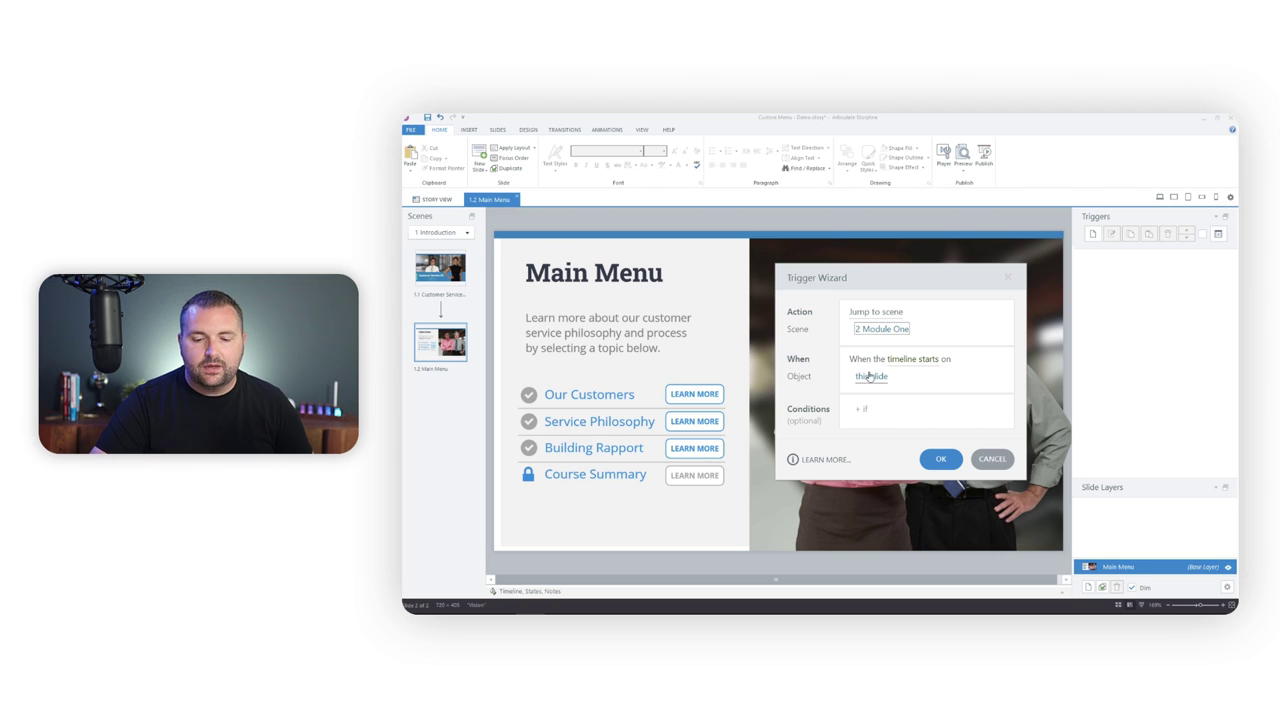
Make the Module One jump trigger run when the user clicks Module 1 Button, and confirm the trigger.
{"action": "left_click", "coordinate": [912, 364]}
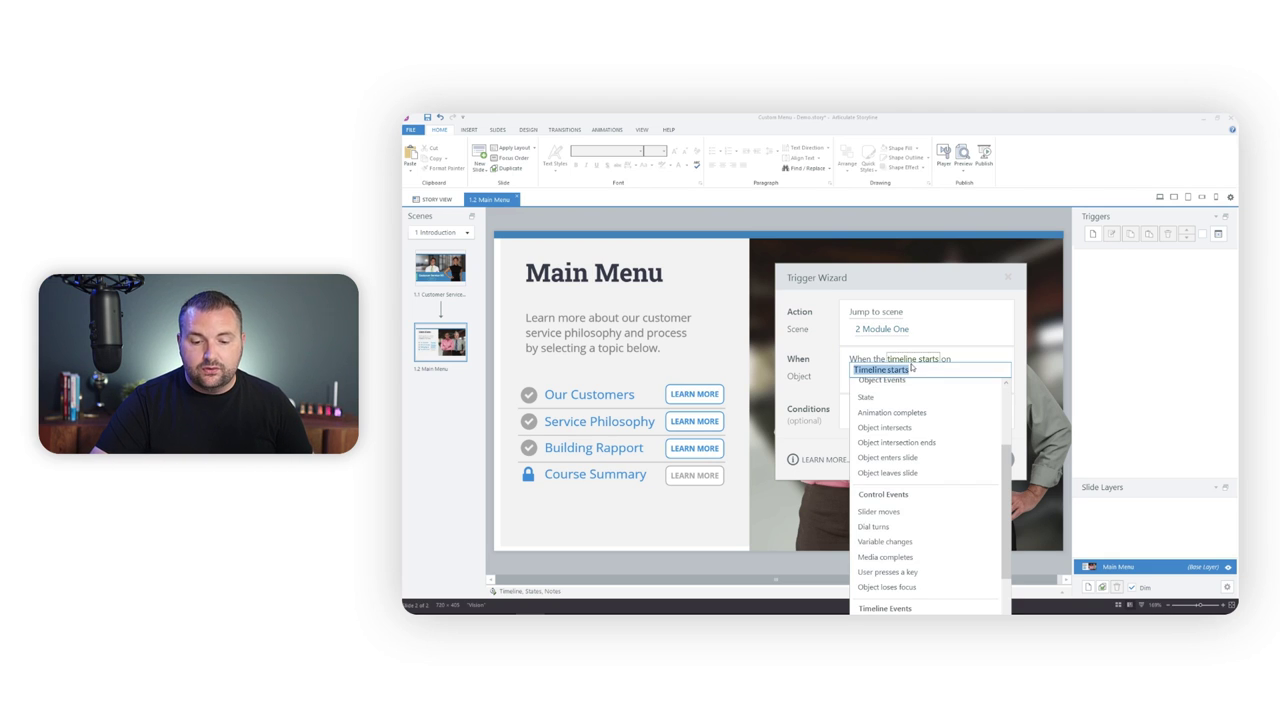
{"action": "left_click", "coordinate": [875, 406]}
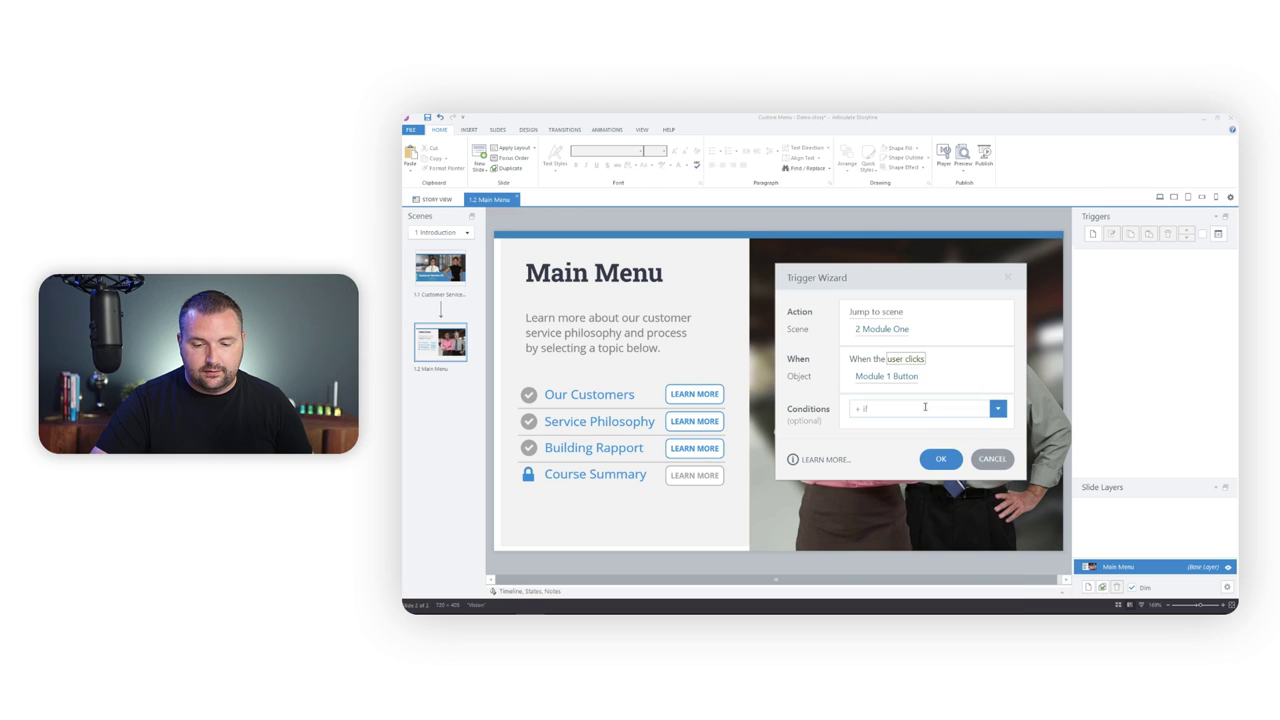
{"action": "left_click", "coordinate": [875, 378]}
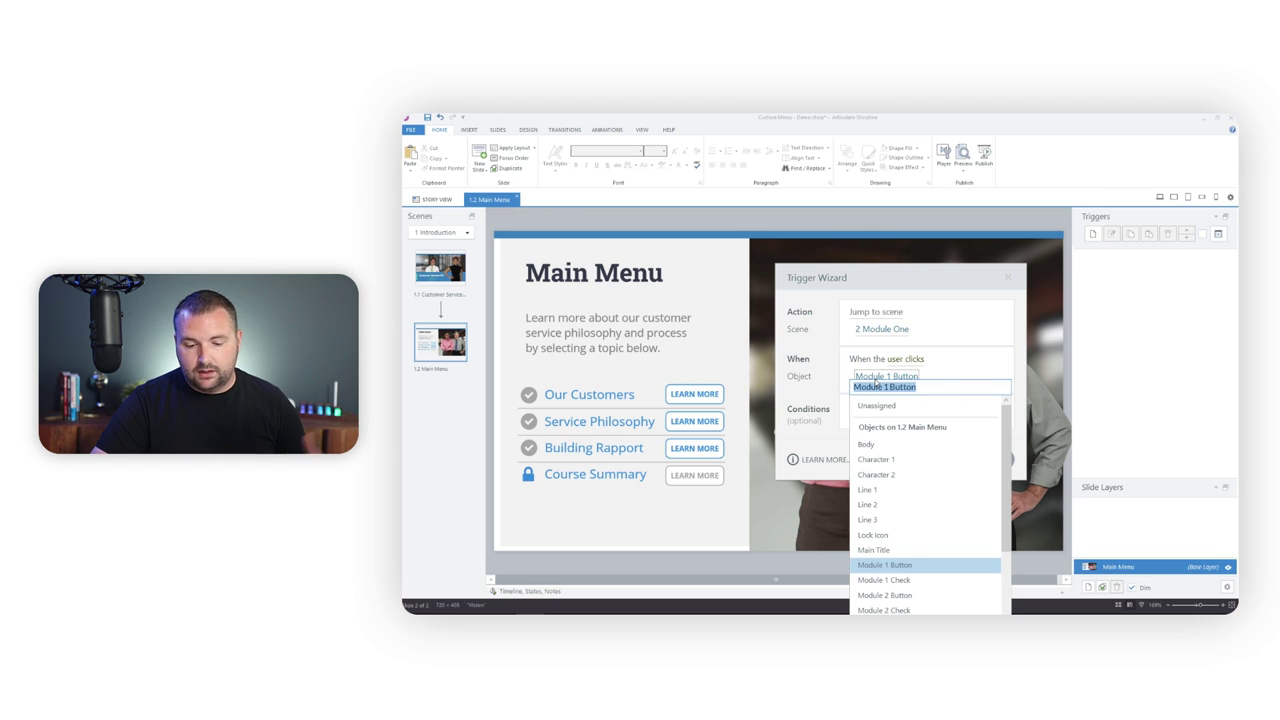
{"action": "left_click", "coordinate": [884, 566]}
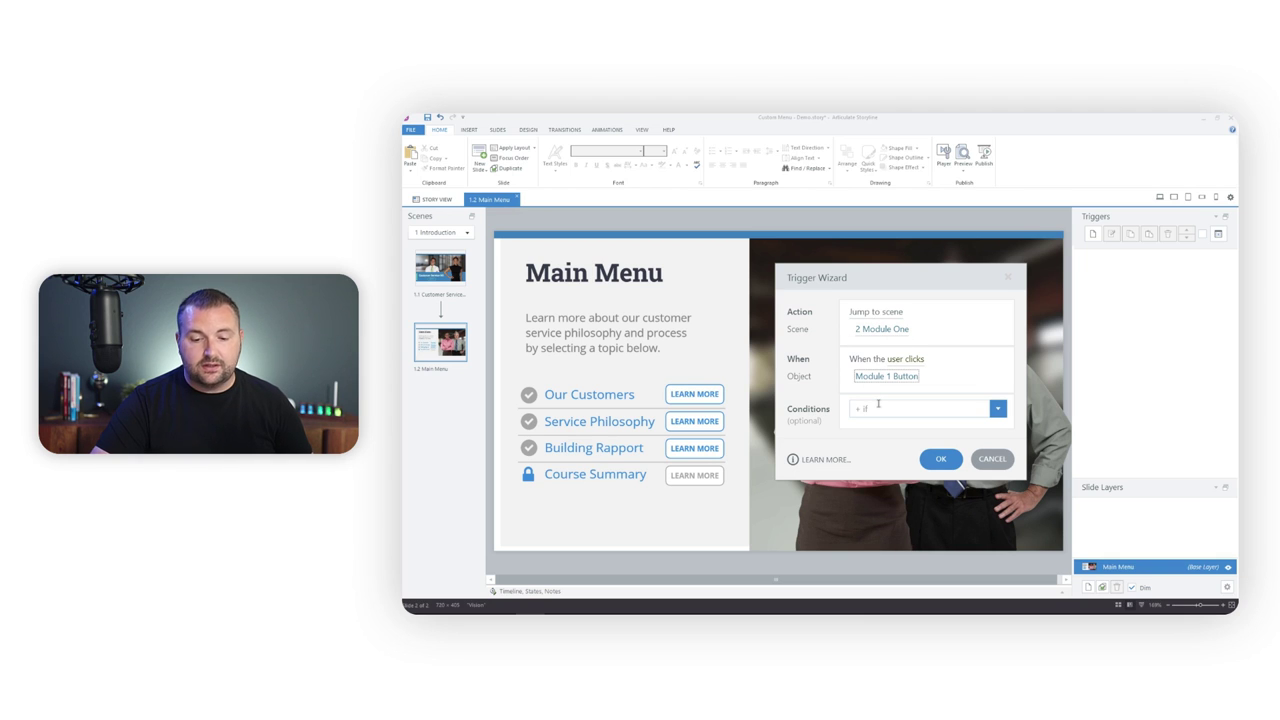
{"action": "left_click", "coordinate": [940, 459]}
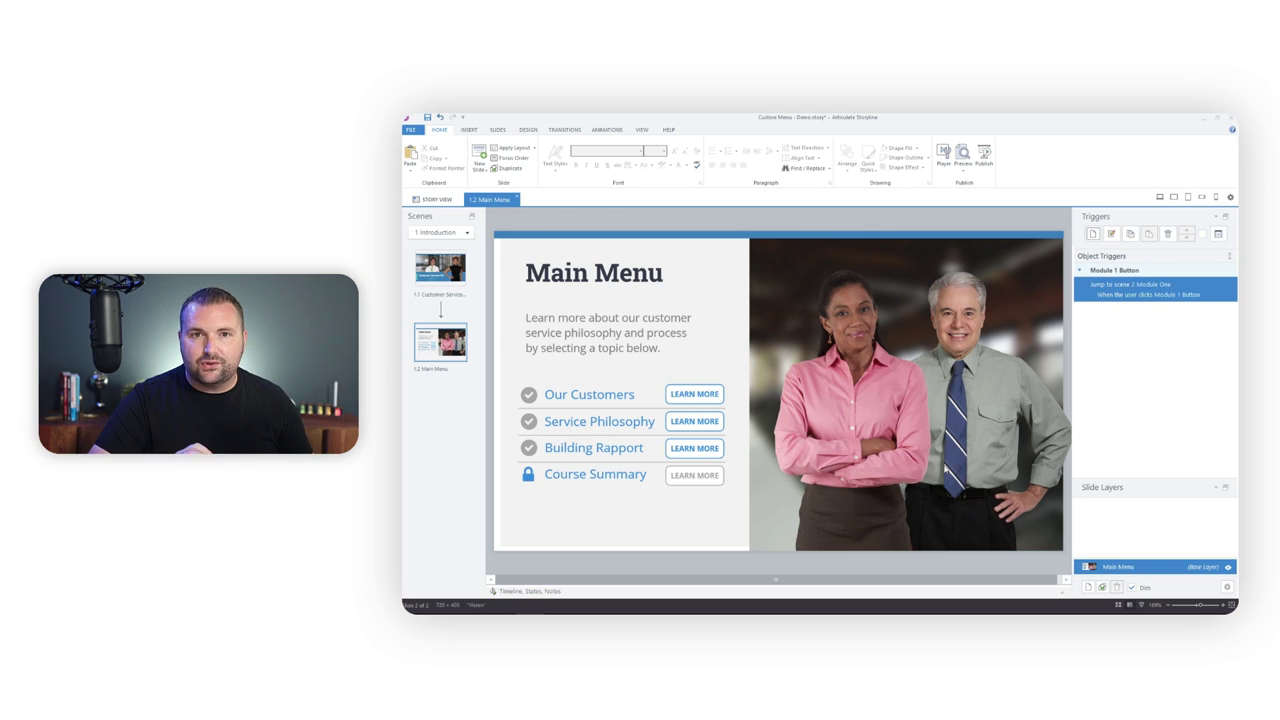
Add a trigger that jumps to scene 3 Module Two when the user clicks Module 2 Button.
{"action": "left_click", "coordinate": [1093, 233]}
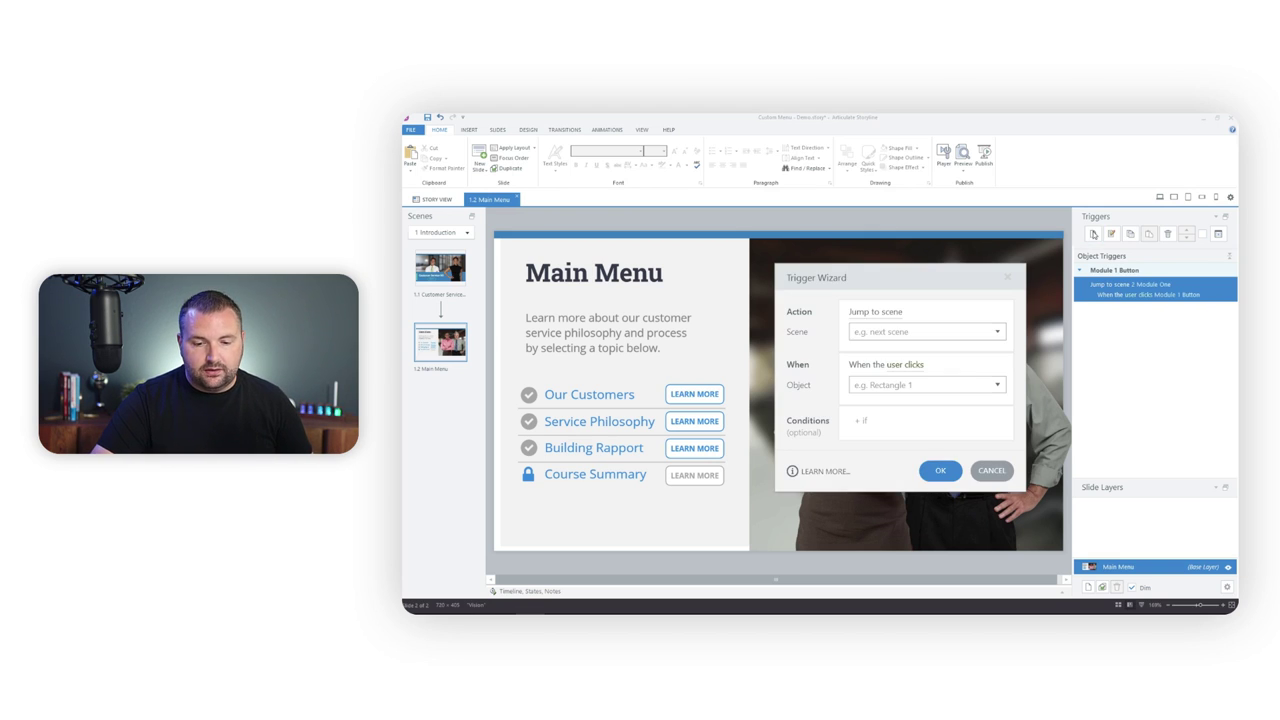
{"action": "left_click", "coordinate": [884, 334]}
{"action": "left_click", "coordinate": [884, 422]}
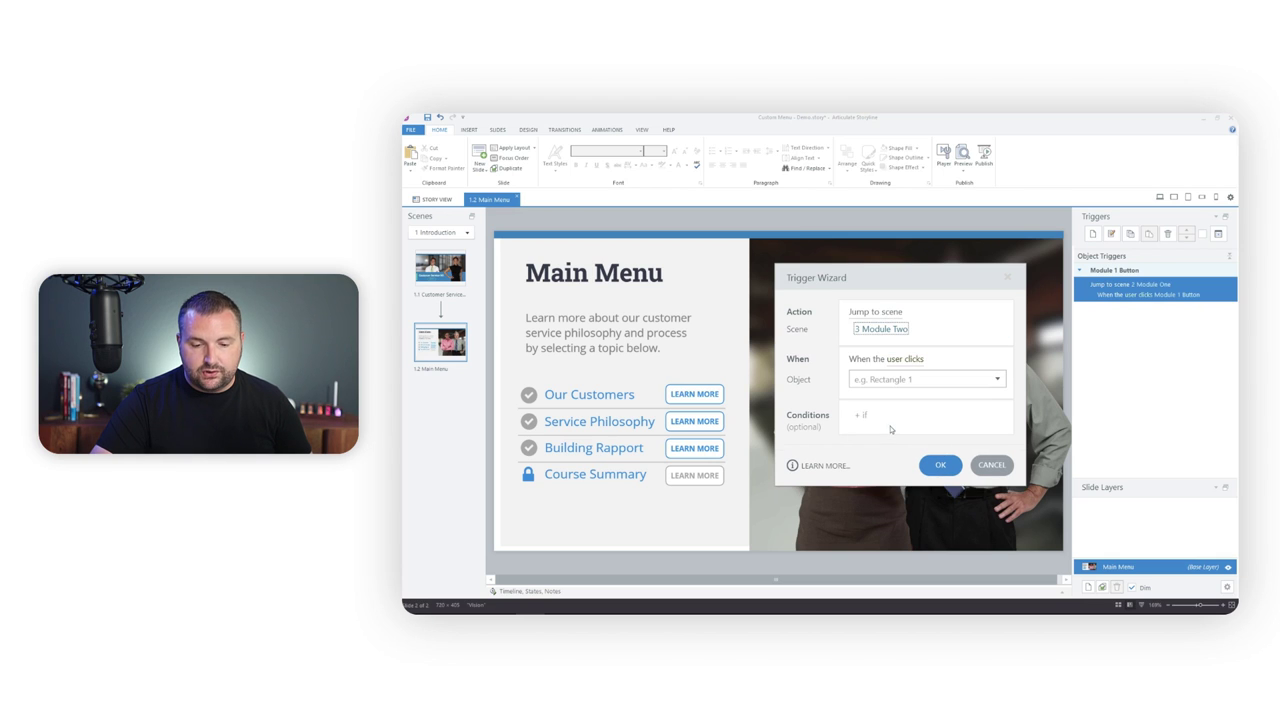
{"action": "left_click", "coordinate": [914, 379]}
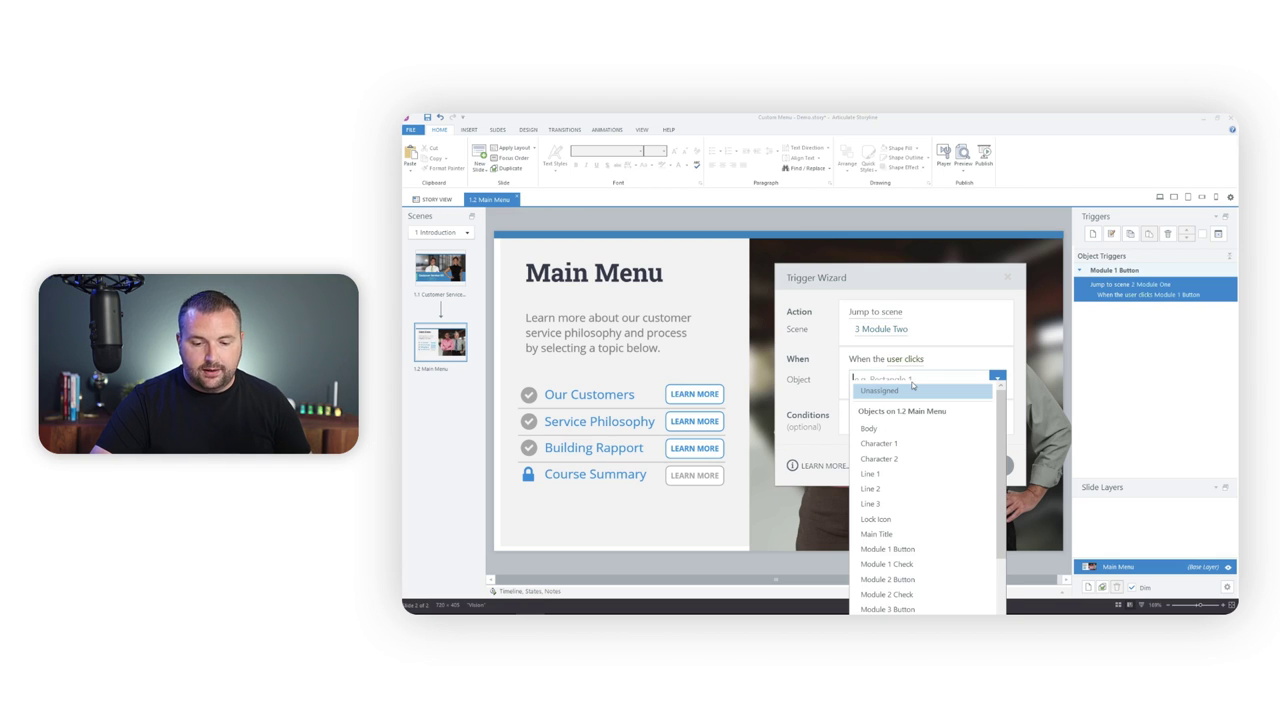
{"action": "left_click", "coordinate": [887, 579]}
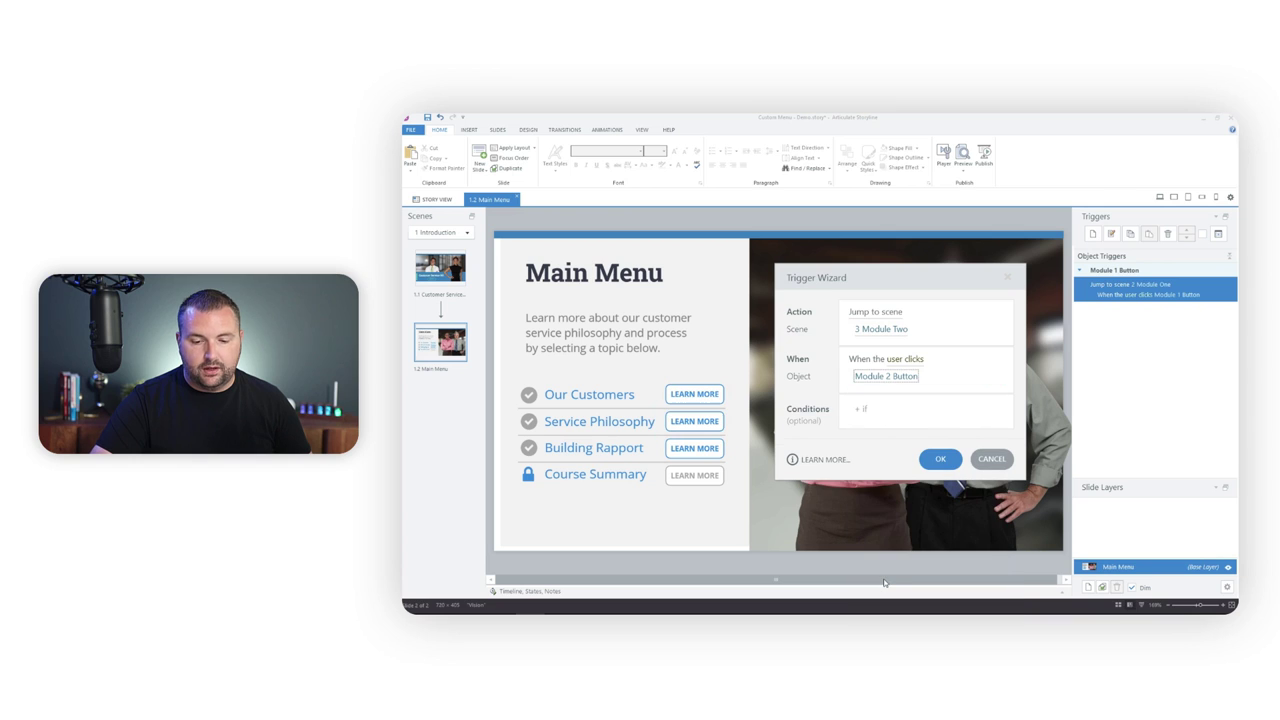
{"action": "left_click", "coordinate": [938, 459]}
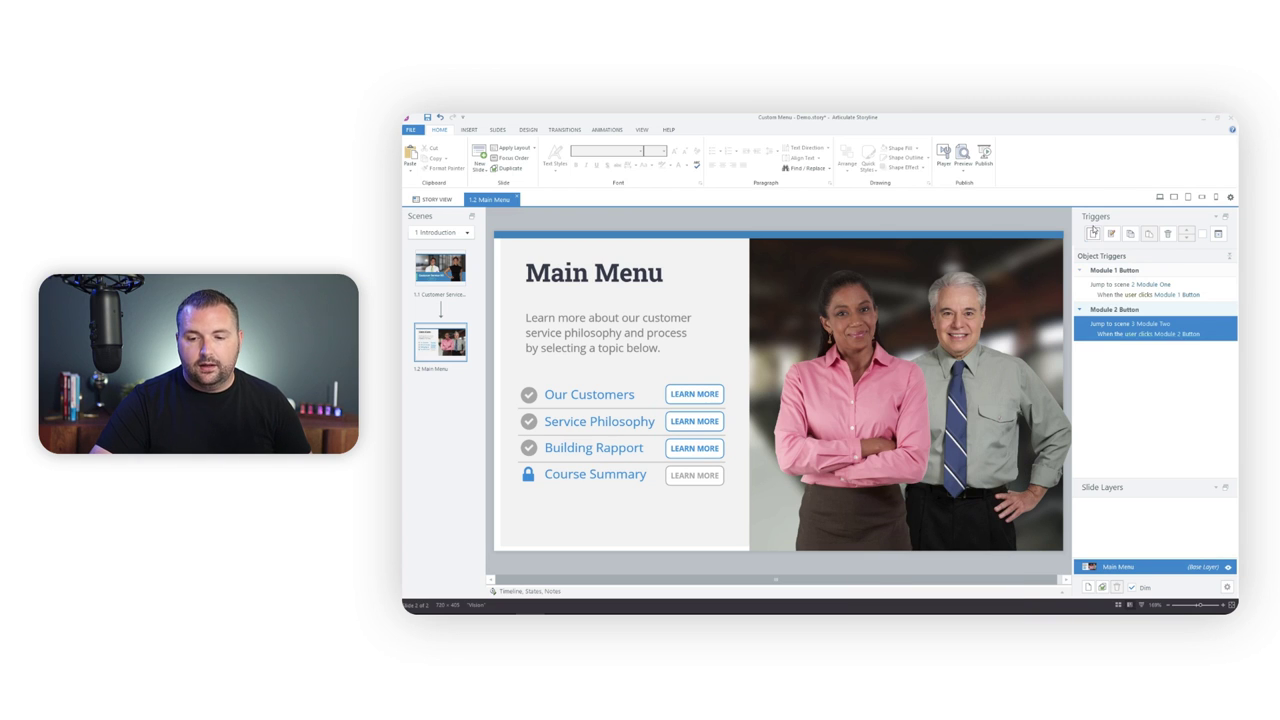
Add a trigger that jumps to scene 4 Module Three when the user clicks Module 3 Button.
{"action": "left_click", "coordinate": [1092, 233]}
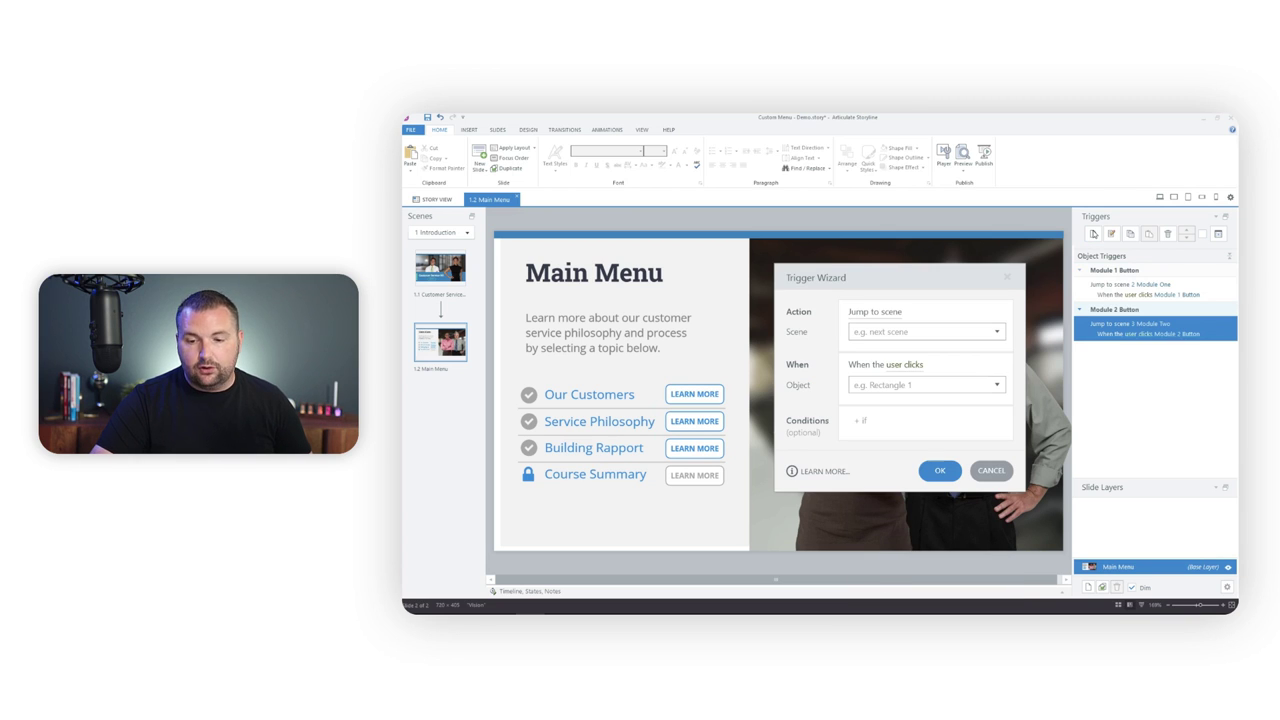
{"action": "left_click", "coordinate": [884, 336]}
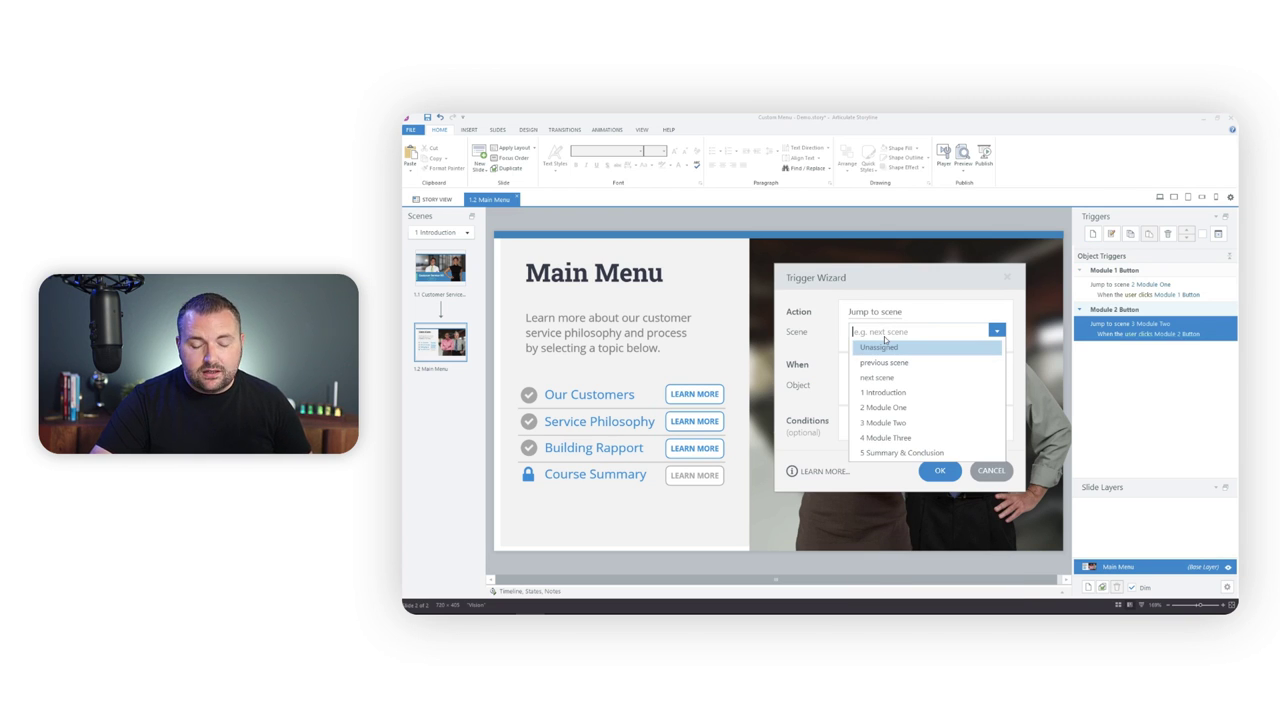
{"action": "left_click", "coordinate": [892, 441]}
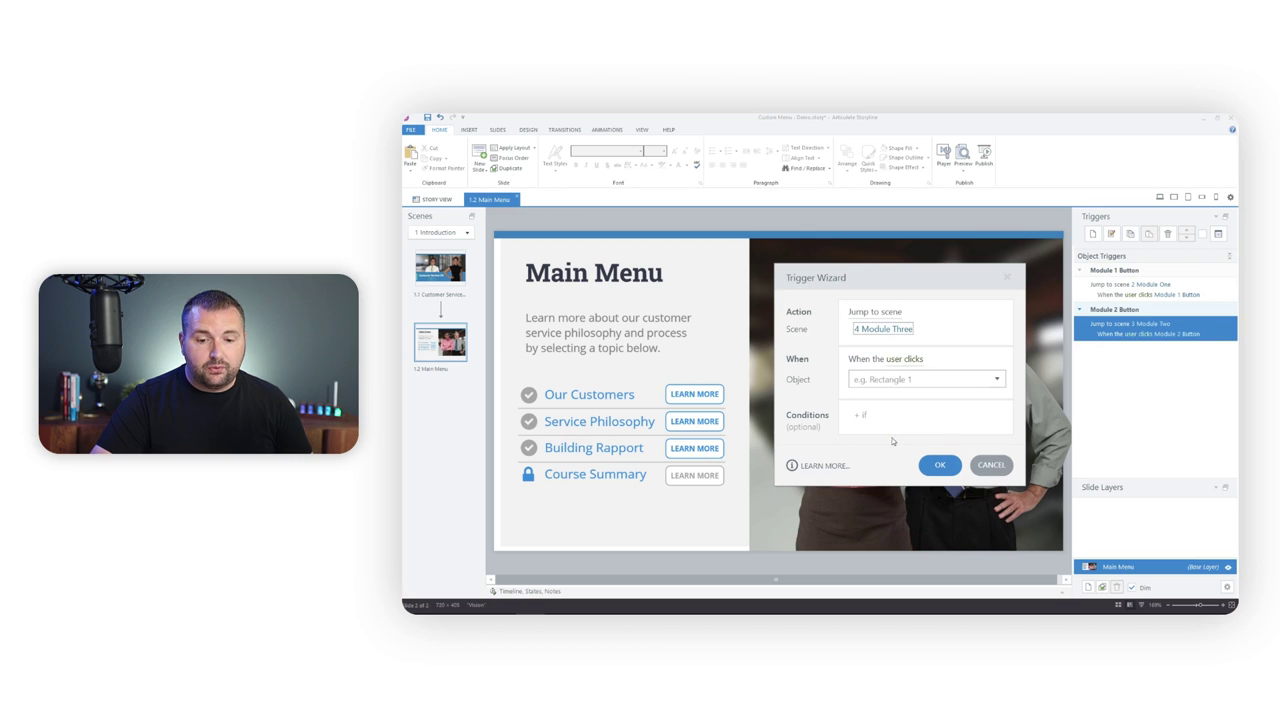
{"action": "left_click", "coordinate": [909, 378]}
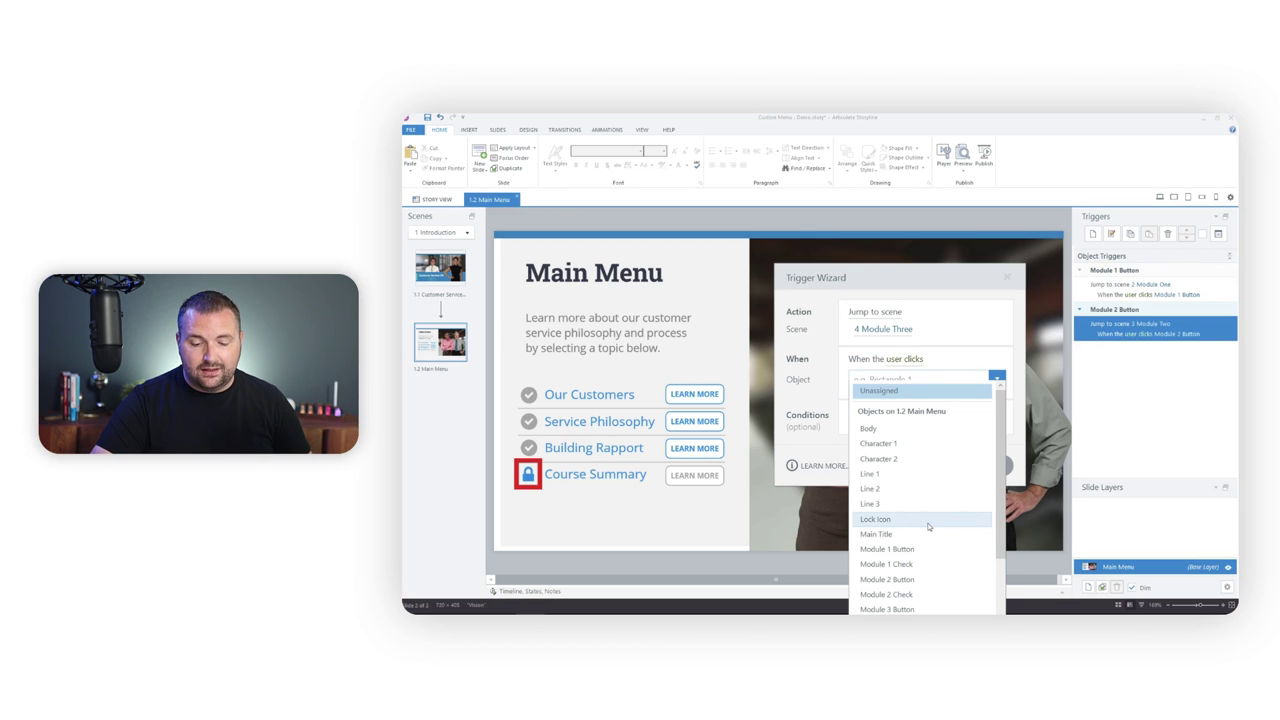
{"action": "left_click", "coordinate": [900, 609]}
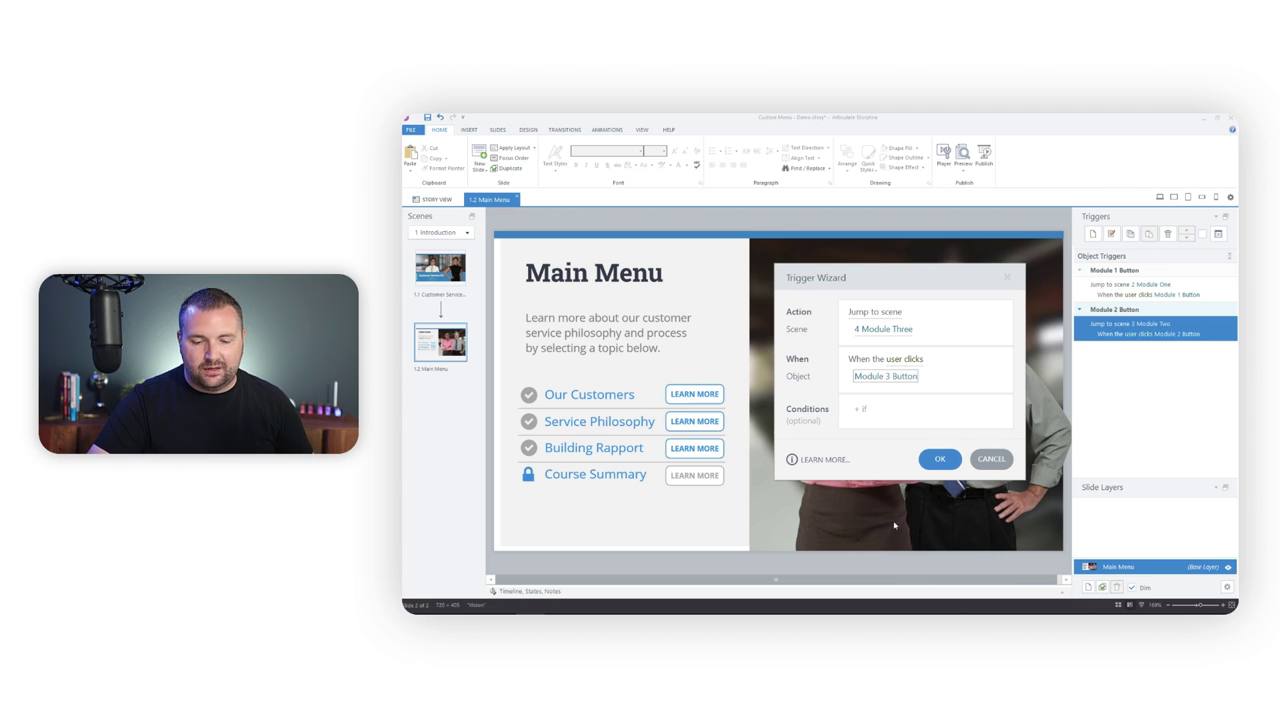
{"action": "left_click", "coordinate": [937, 458]}
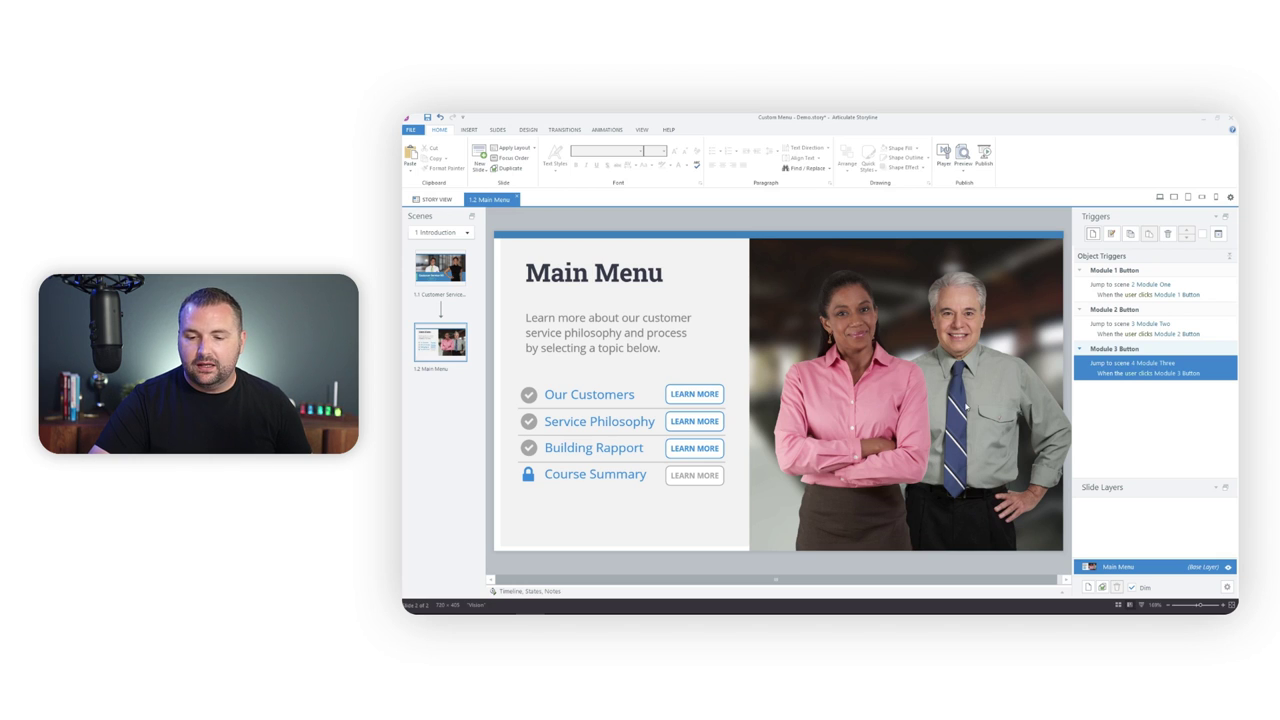
Add a trigger that jumps to scene 5 Summary & Conclusion when the user clicks Summary Button.
{"action": "left_click", "coordinate": [1093, 233]}
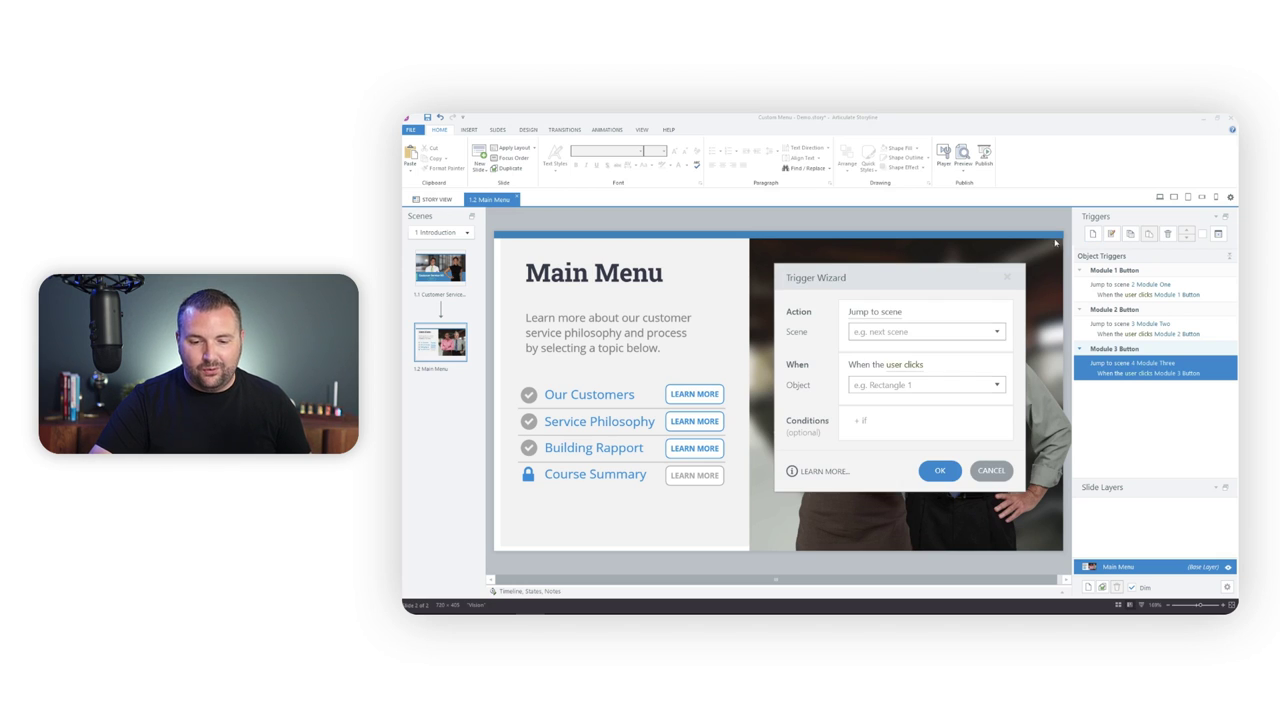
{"action": "left_click", "coordinate": [881, 333]}
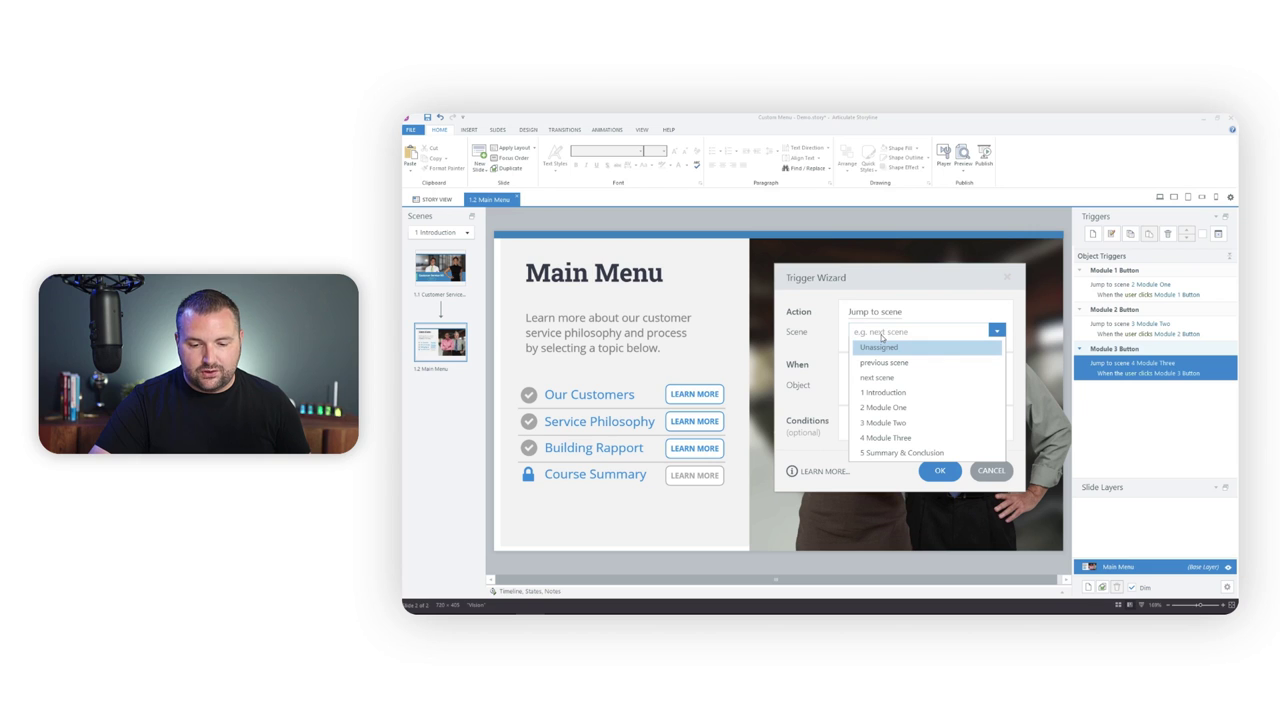
{"action": "left_click", "coordinate": [890, 452]}
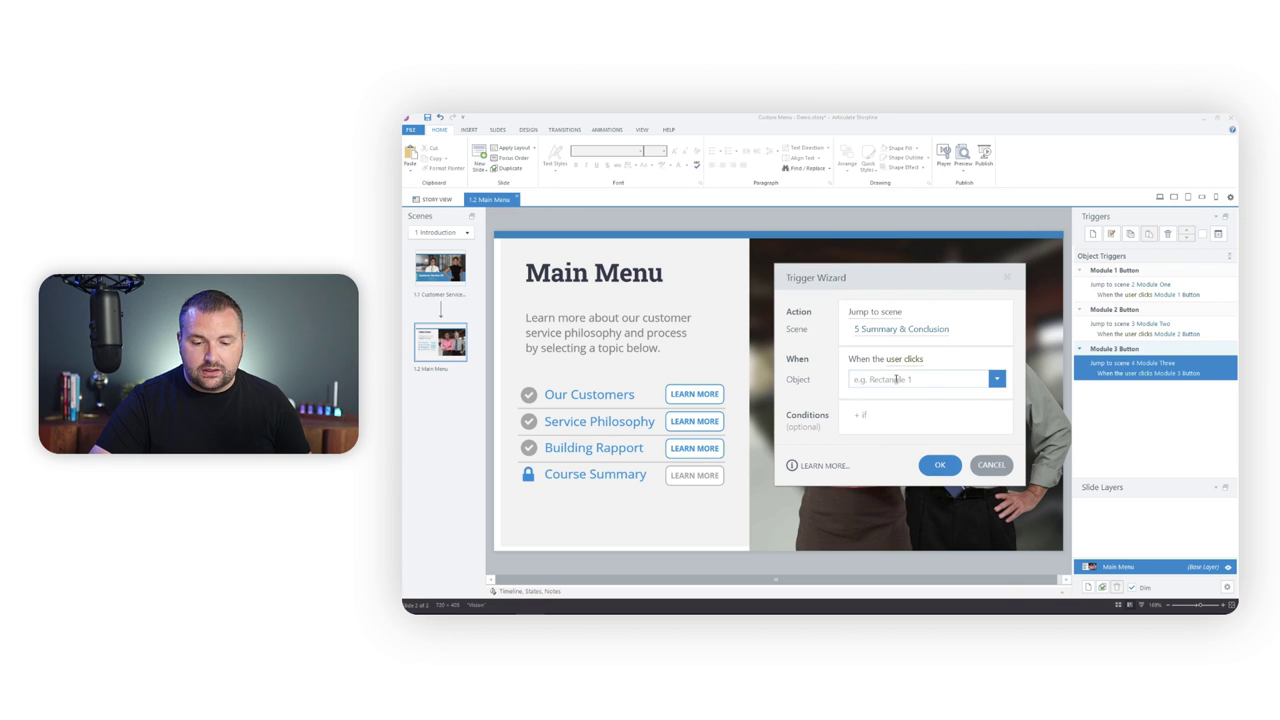
{"action": "left_click", "coordinate": [895, 379]}
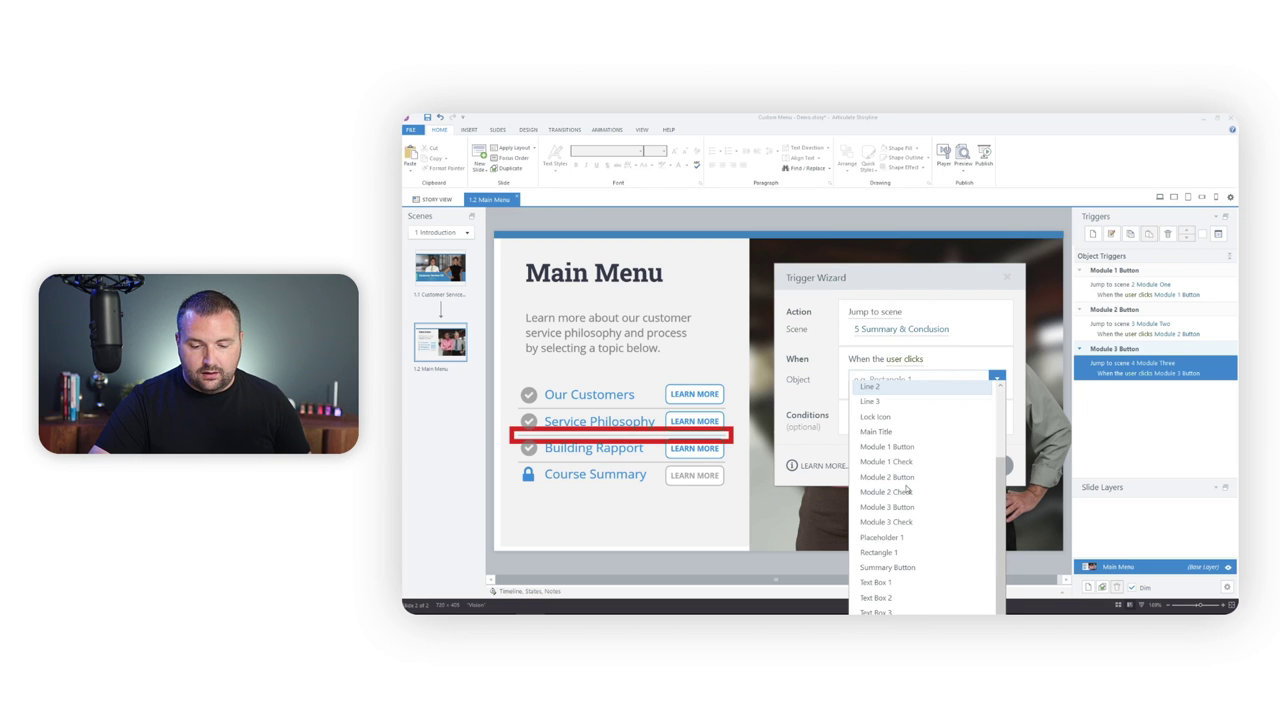
{"action": "left_click", "coordinate": [905, 567]}
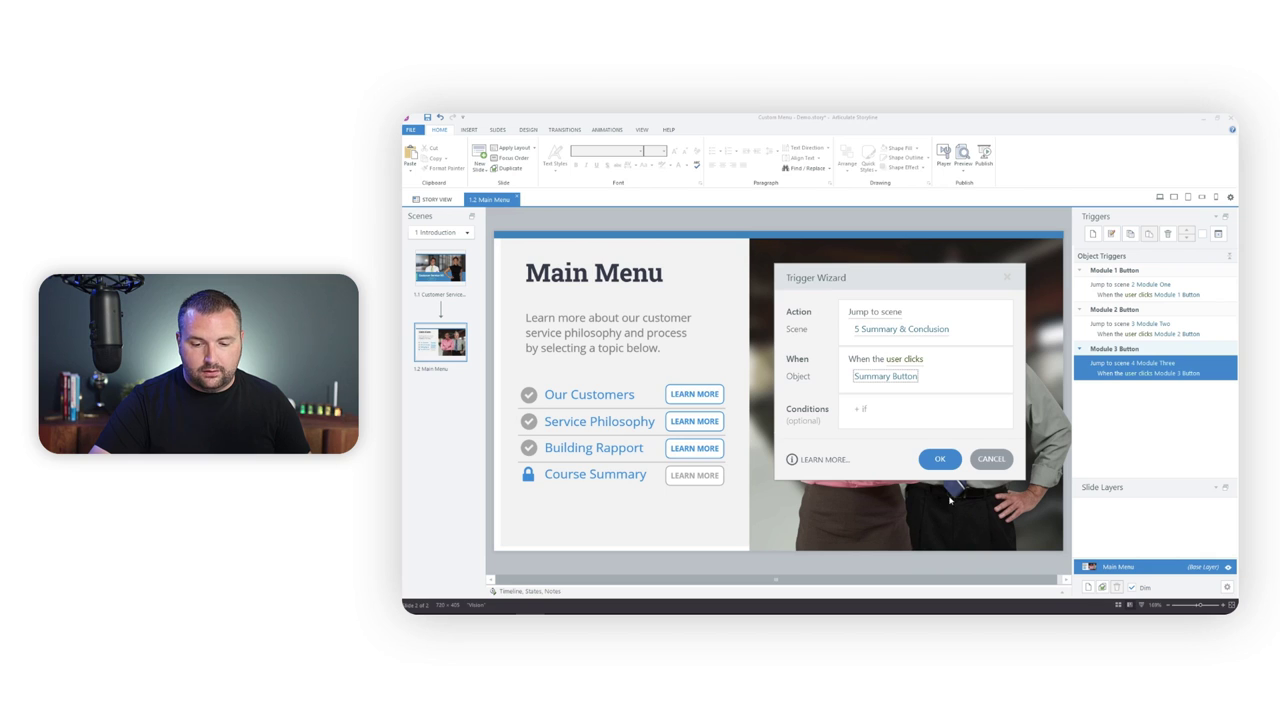
{"action": "left_click", "coordinate": [942, 460]}
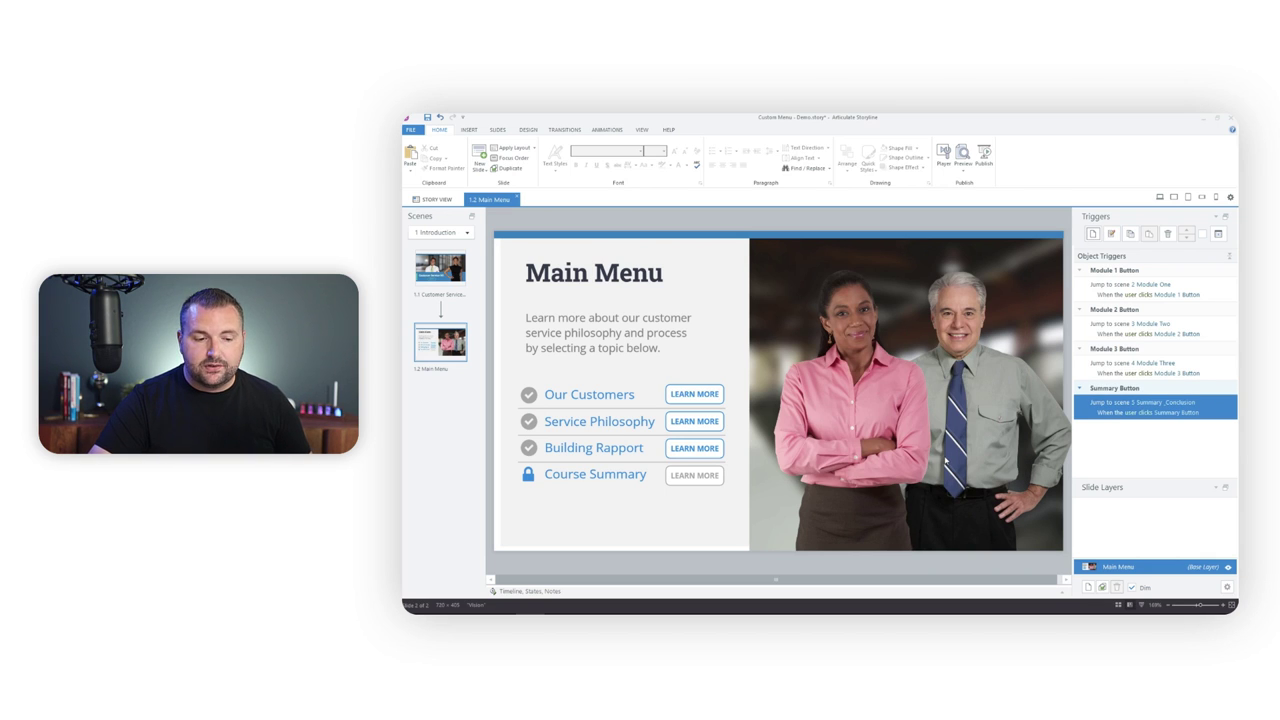
Return to the story overview and select slide 1.2 Main Menu to examine its links to the module and summary scenes.
{"action": "left_click", "coordinate": [436, 199]}
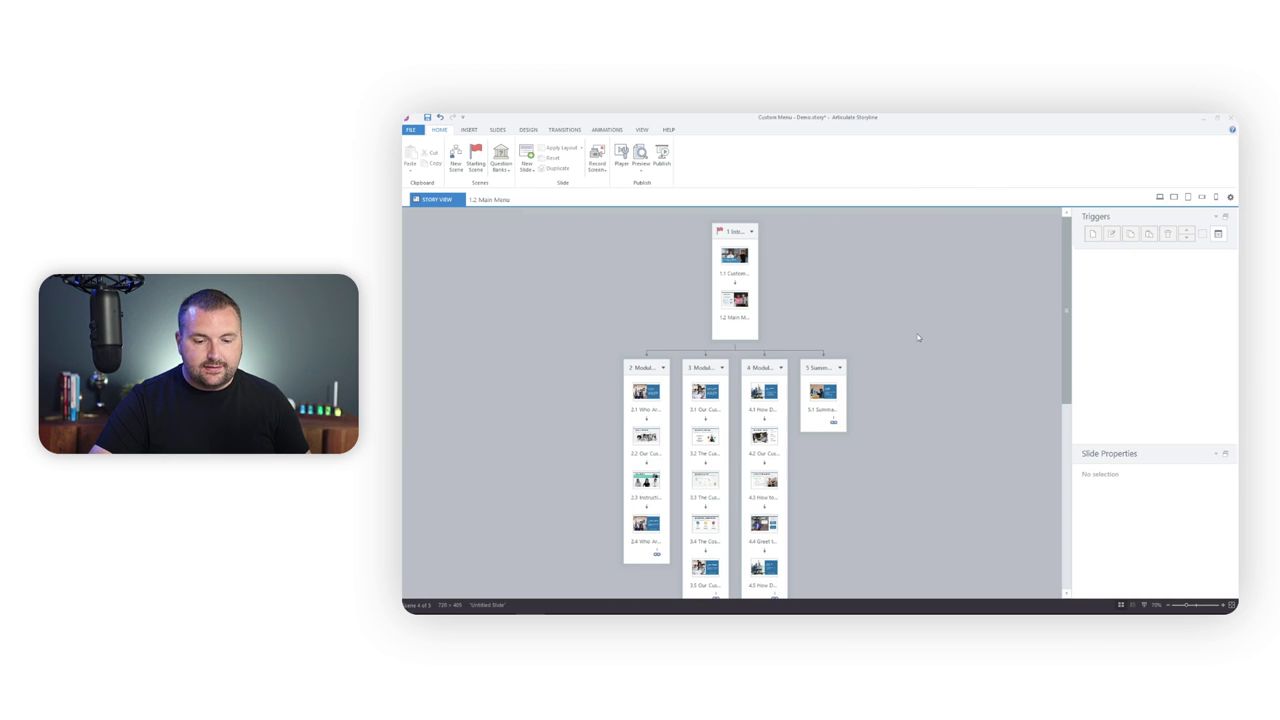
{"action": "mouse_move", "coordinate": [1067, 304]}
{"action": "left_mouse_down"}
{"action": "mouse_move", "coordinate": [1067, 325]}
{"action": "mouse_move", "coordinate": [1068, 310]}
{"action": "left_mouse_up"}
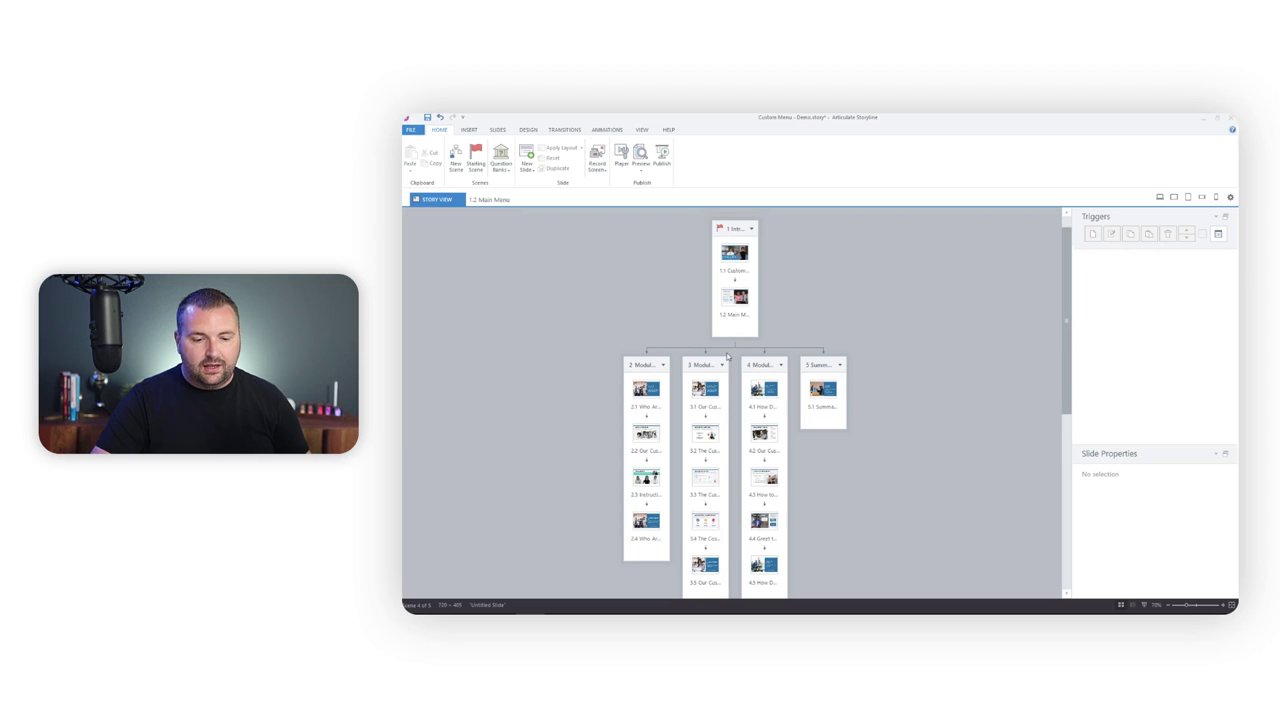
{"action": "left_click", "coordinate": [731, 297]}
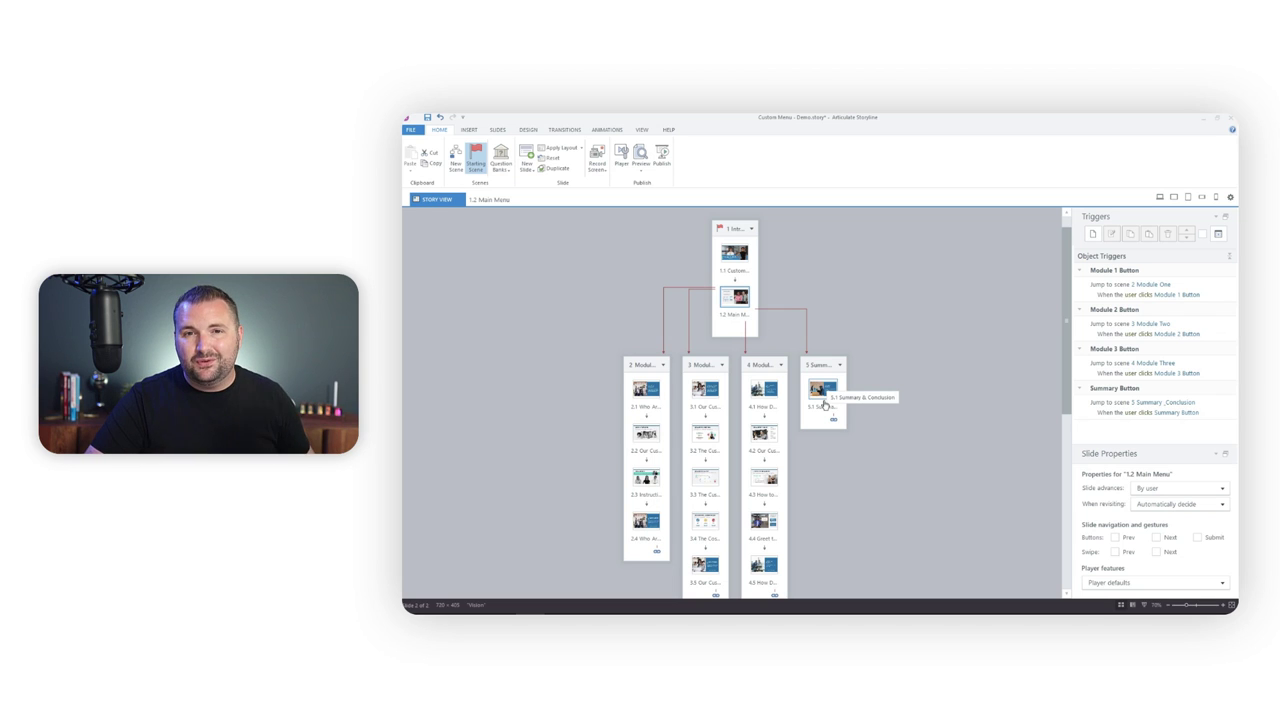
Add a trigger to the Return to Main Menu button on slide 2.4 that jumps to slide 1.2 Main Menu when clicked.
{"action": "scroll", "coordinate": [883, 428], "scroll_direction": "down", "scroll_amount": 1}
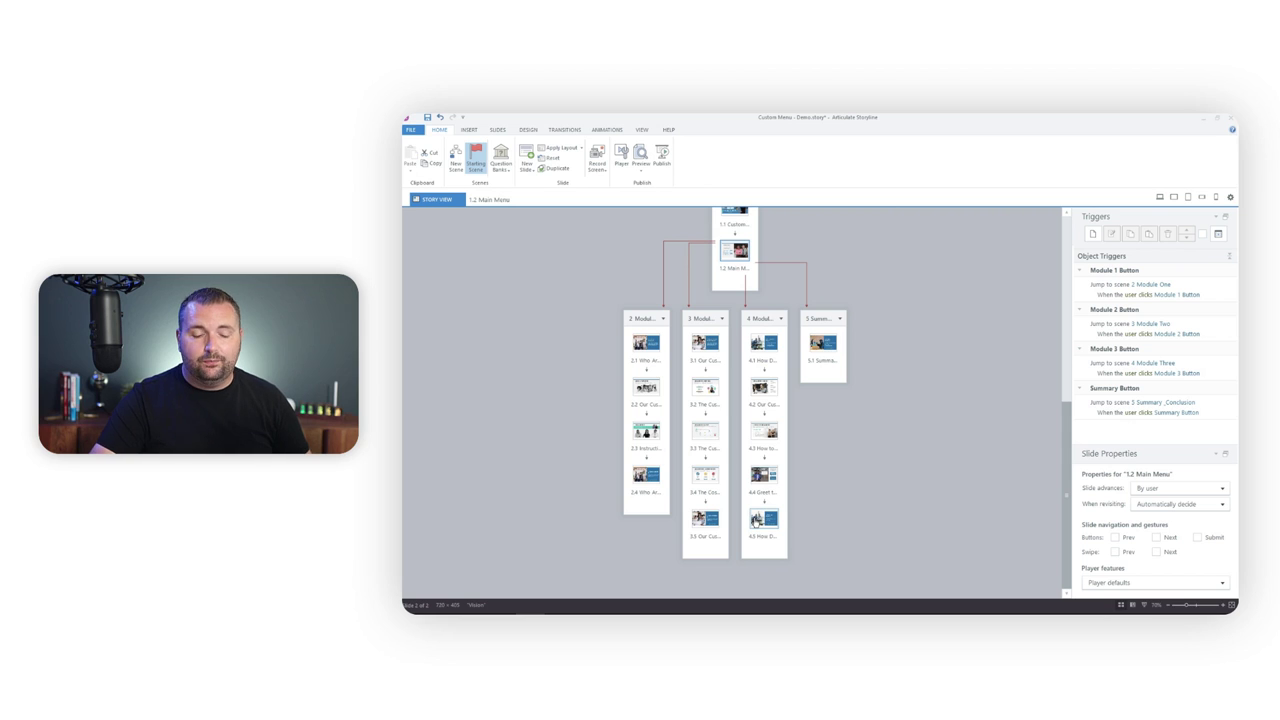
{"action": "double_click", "coordinate": [647, 481]}
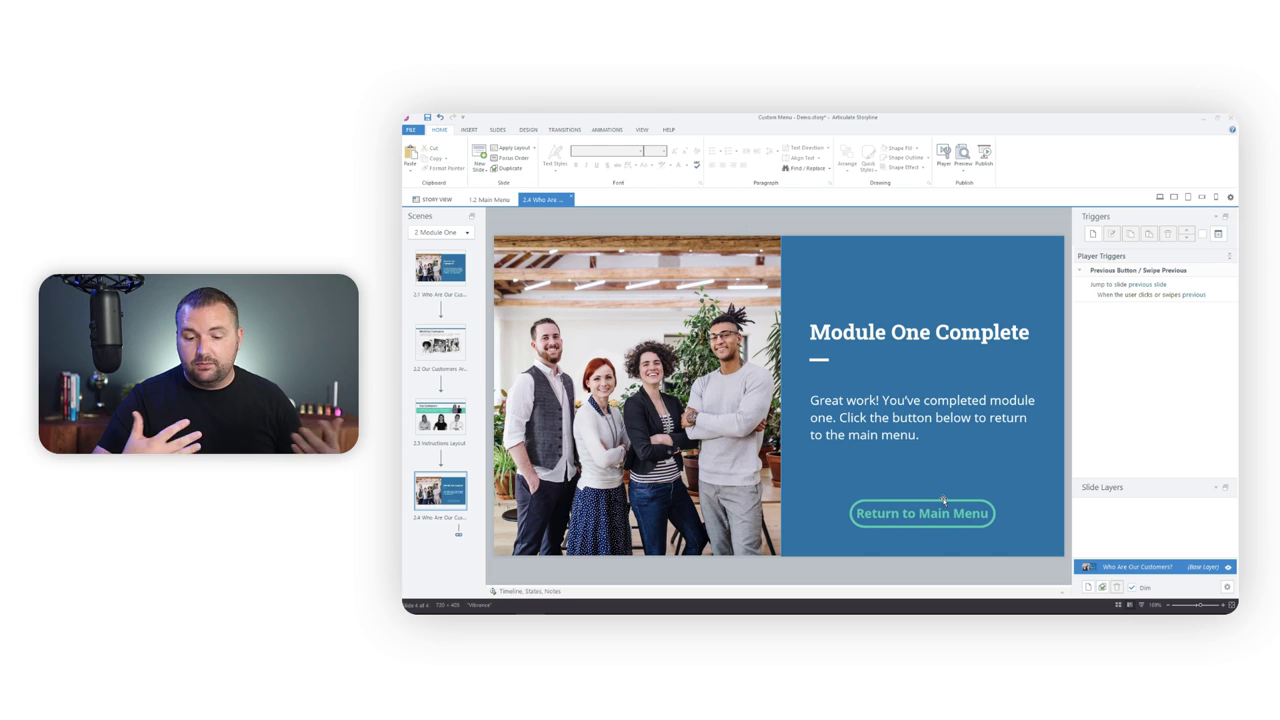
{"action": "left_click", "coordinate": [942, 502]}
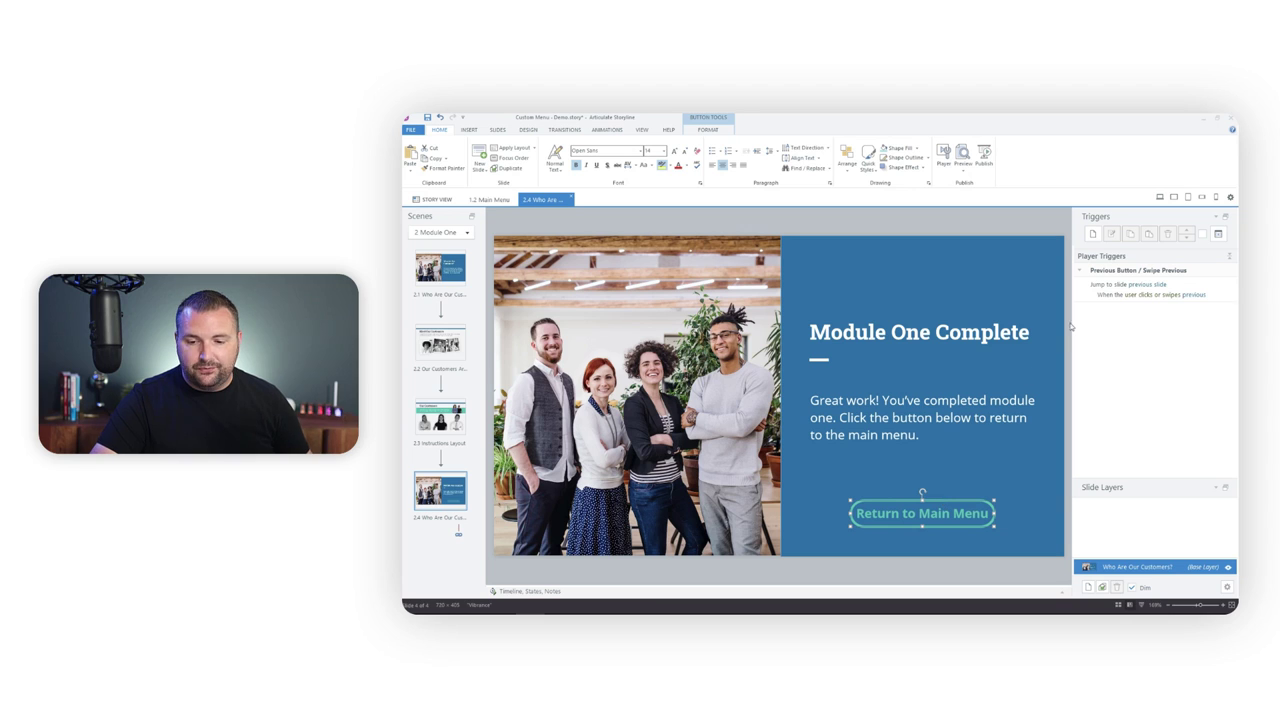
{"action": "left_click", "coordinate": [1093, 235]}
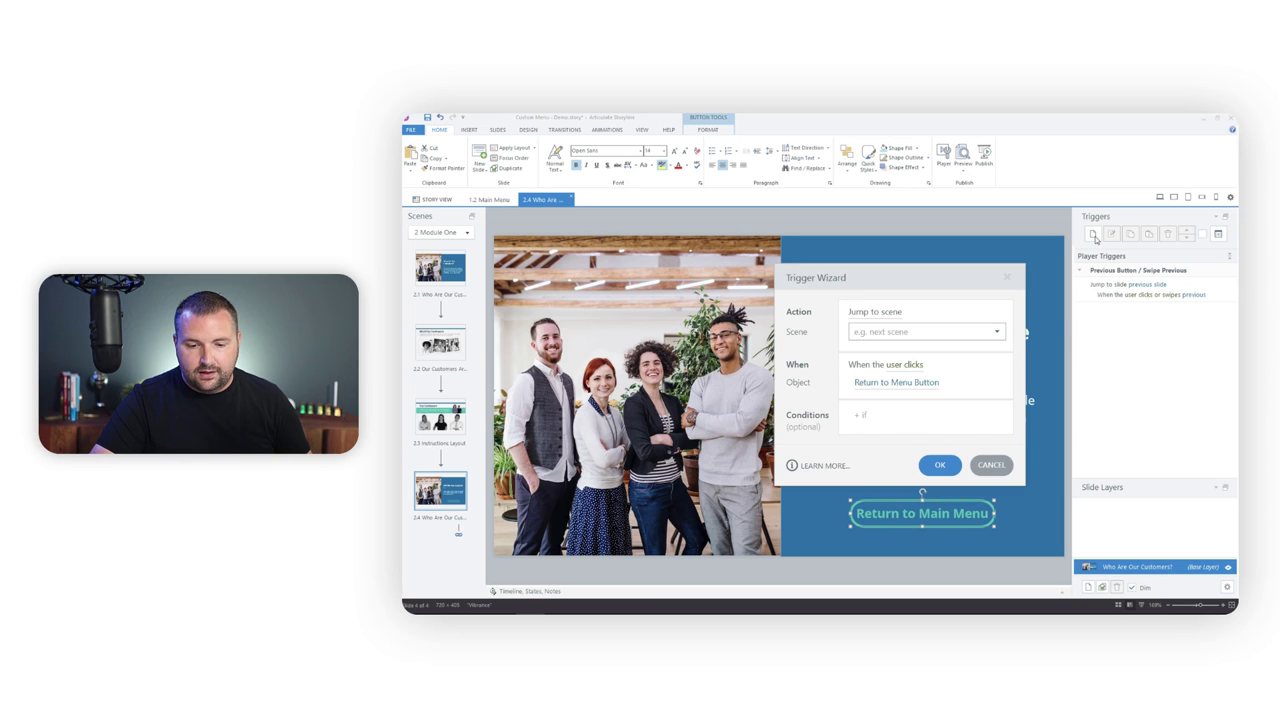
{"action": "left_click", "coordinate": [887, 312]}
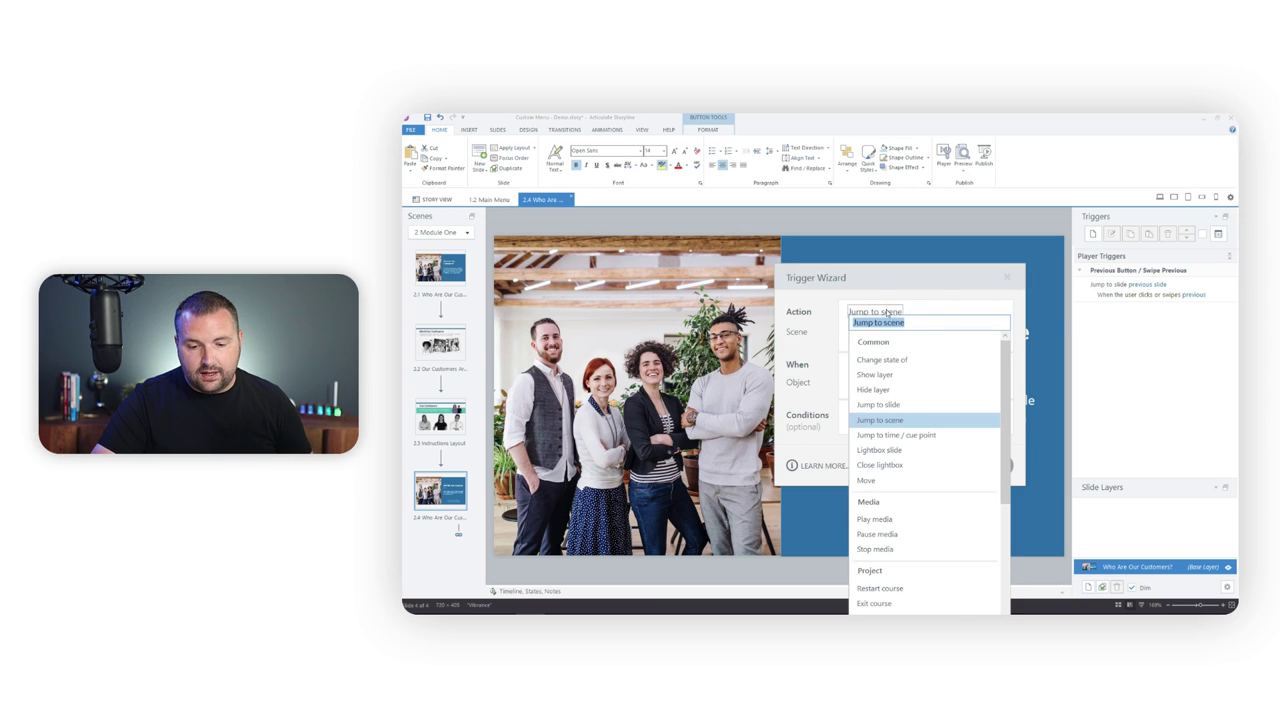
{"action": "left_click", "coordinate": [875, 406]}
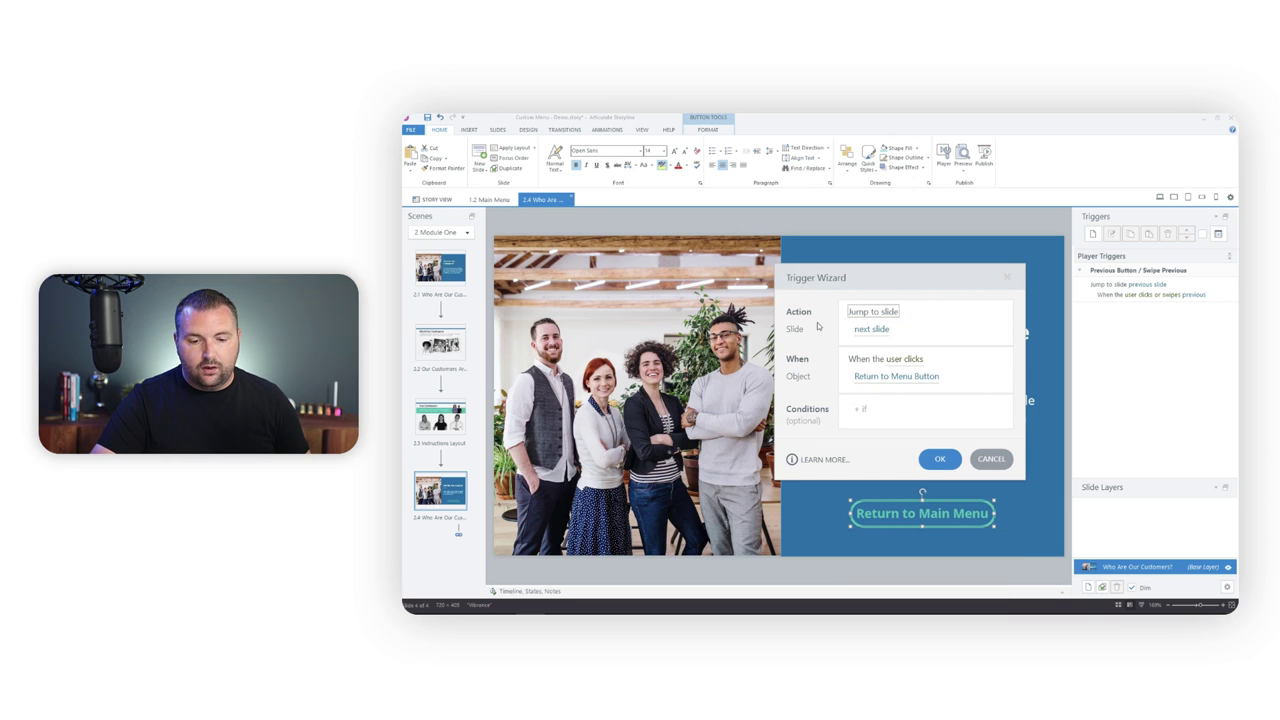
{"action": "left_click", "coordinate": [871, 330]}
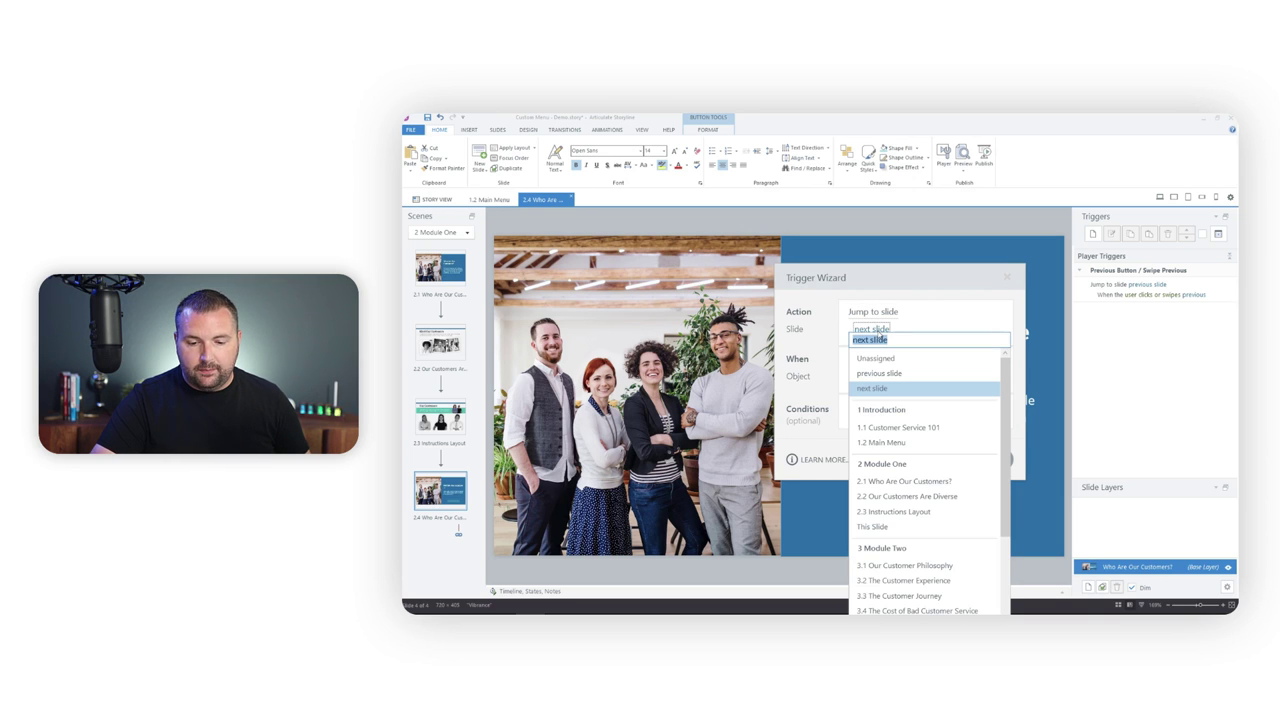
{"action": "left_click", "coordinate": [879, 443]}
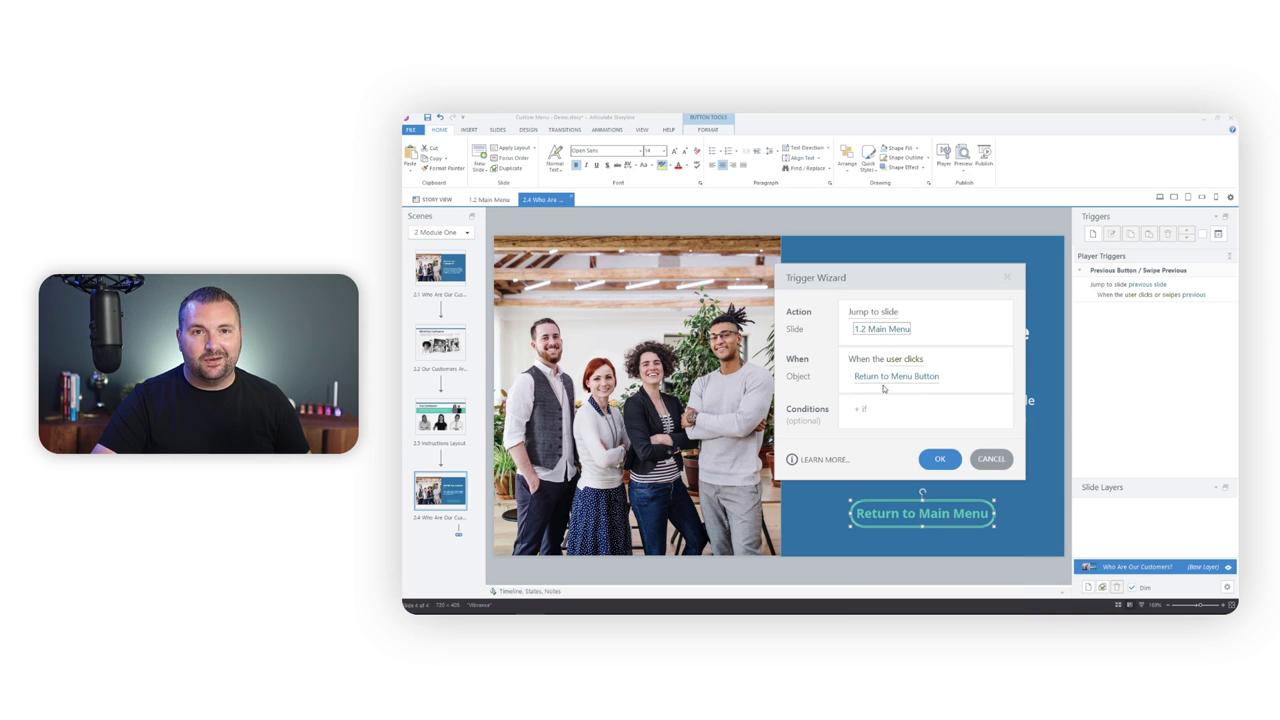
{"action": "left_click", "coordinate": [939, 459]}
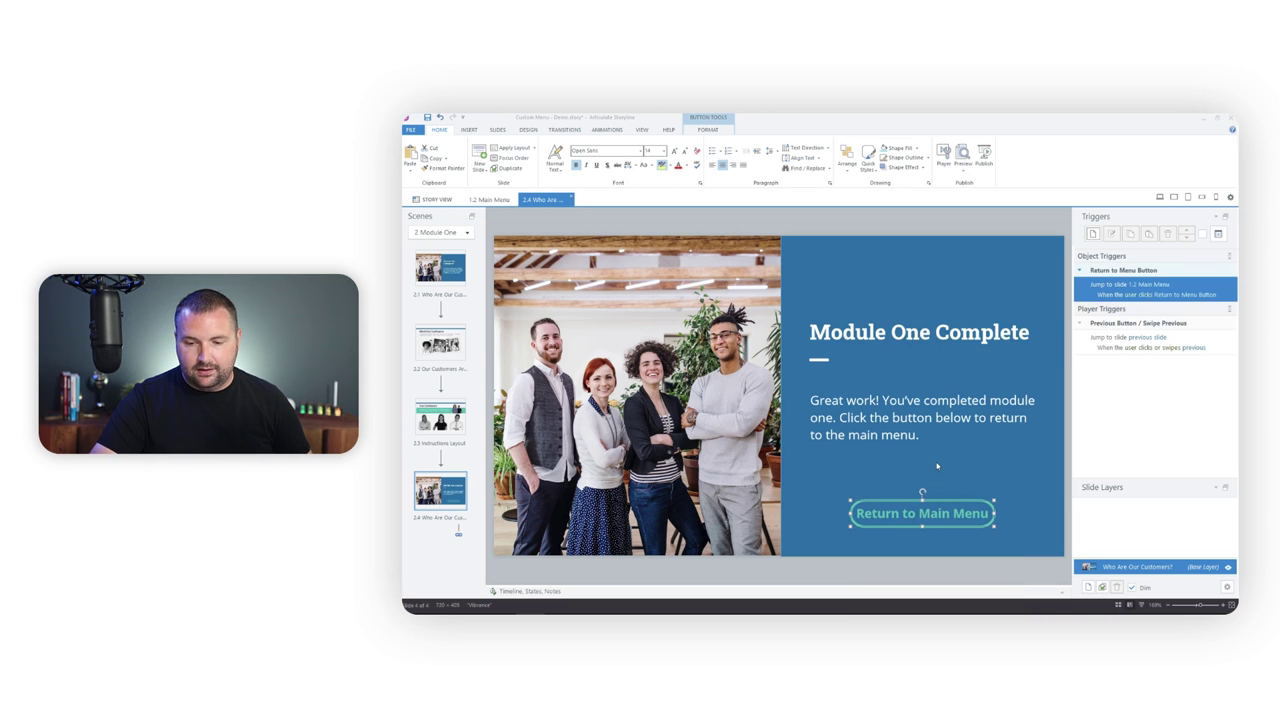
On Module Two's completion slide 3.5, add a trigger jumping to slide 1.2 Main Menu when the user clicks Return to Menu Button.
{"action": "left_click", "coordinate": [489, 199]}
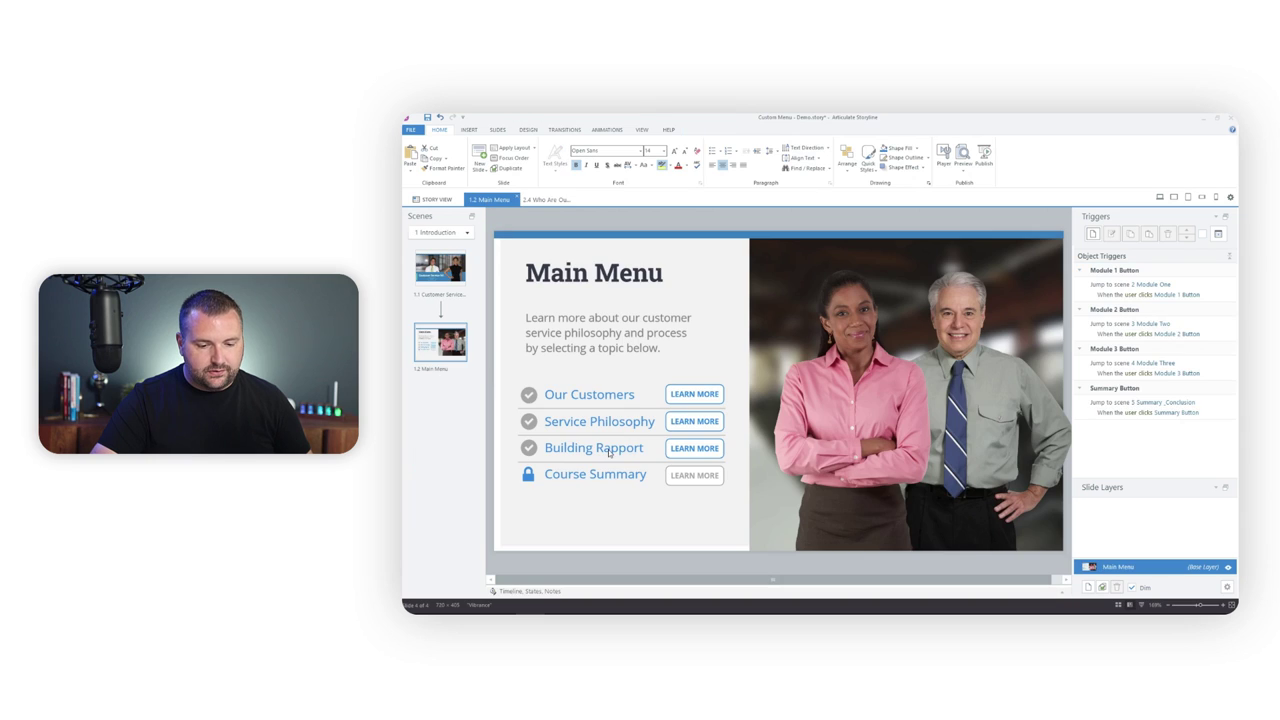
{"action": "left_click", "coordinate": [445, 200]}
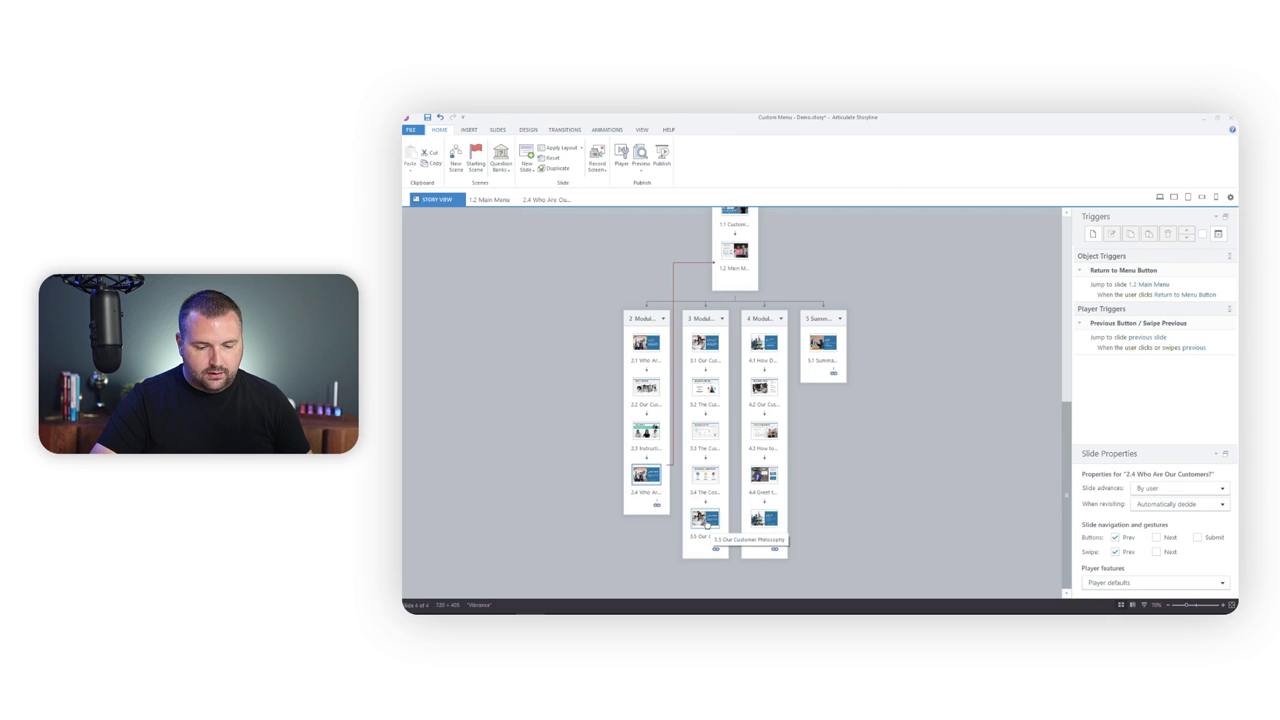
{"action": "double_click", "coordinate": [705, 519]}
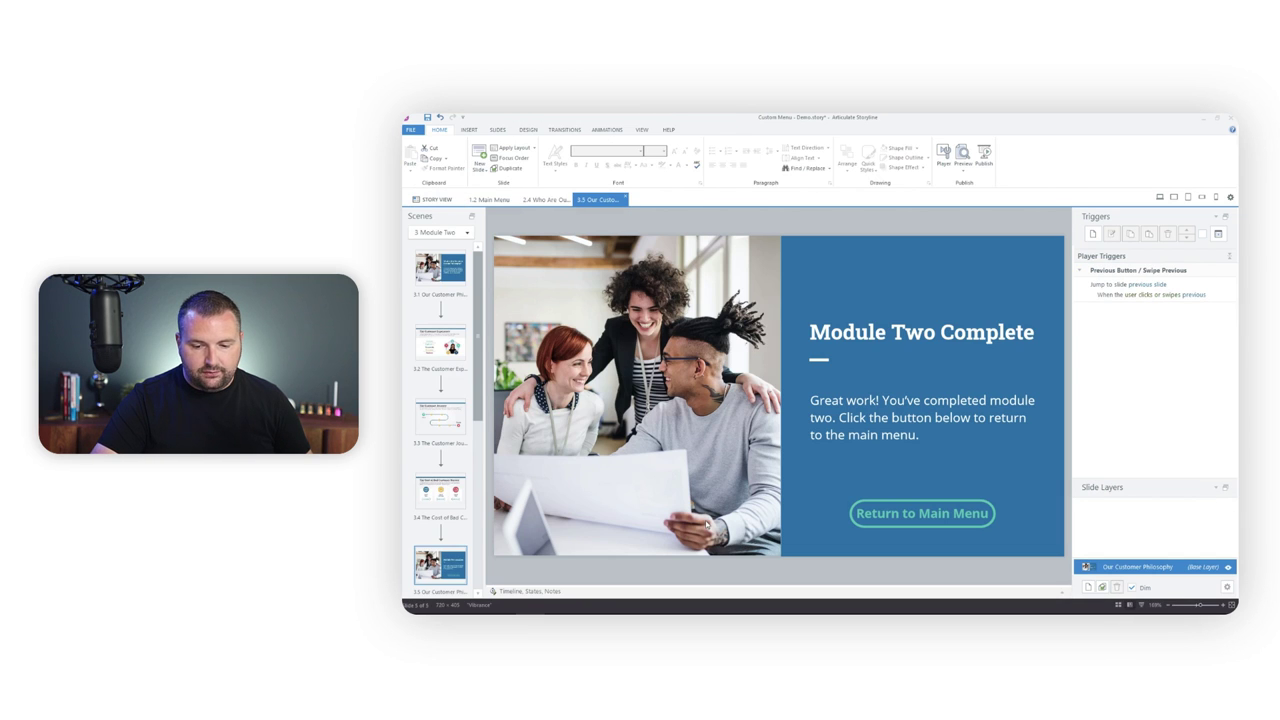
{"action": "left_click", "coordinate": [1093, 235]}
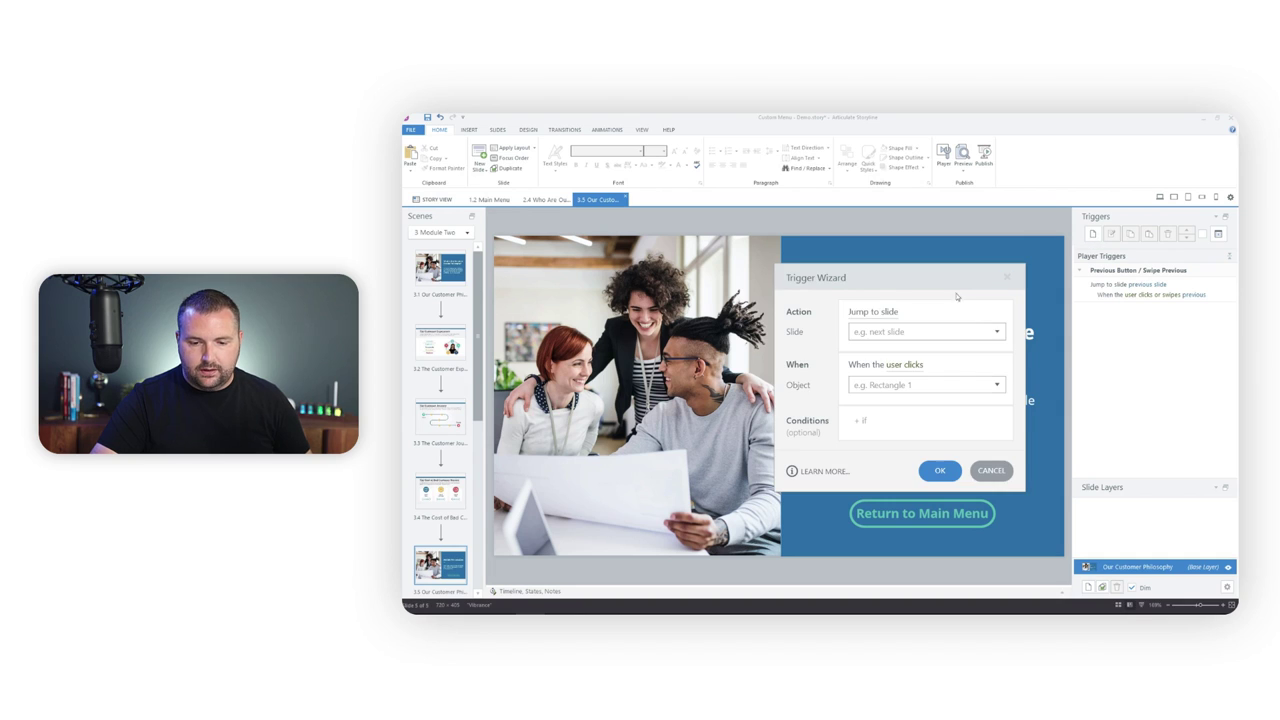
{"action": "left_click", "coordinate": [913, 332]}
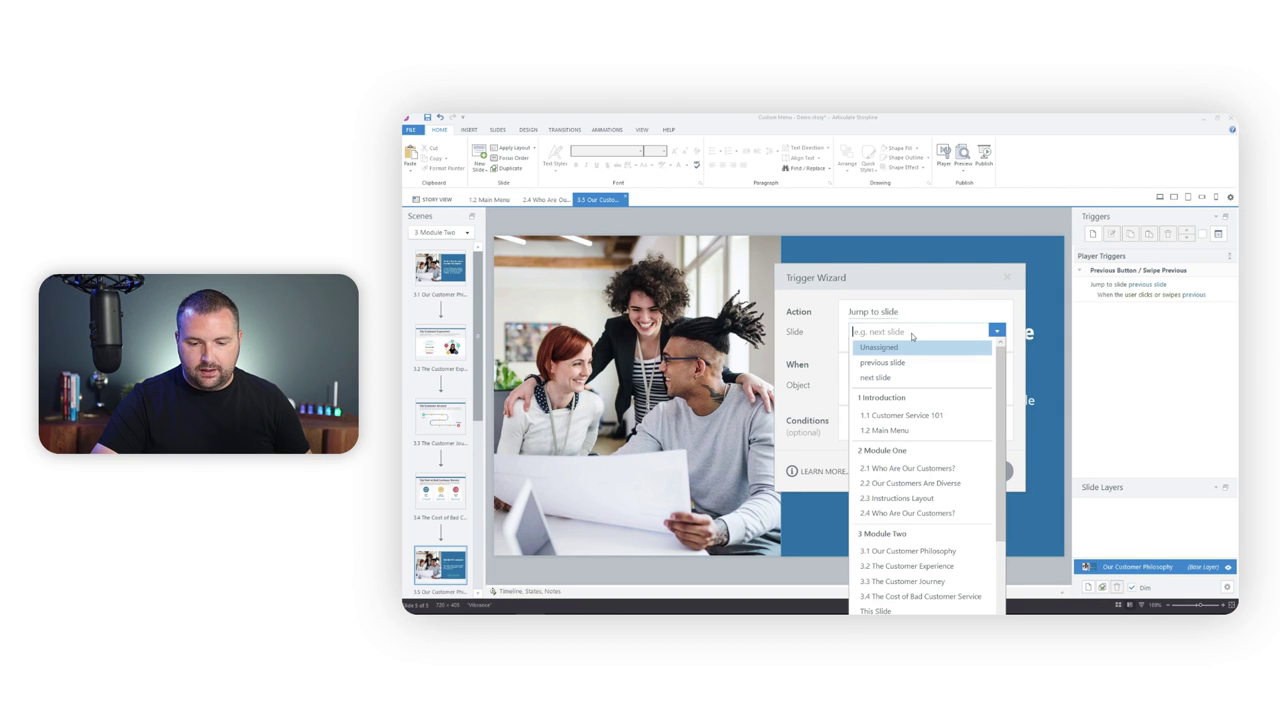
{"action": "left_click", "coordinate": [893, 430]}
{"action": "left_click", "coordinate": [931, 379]}
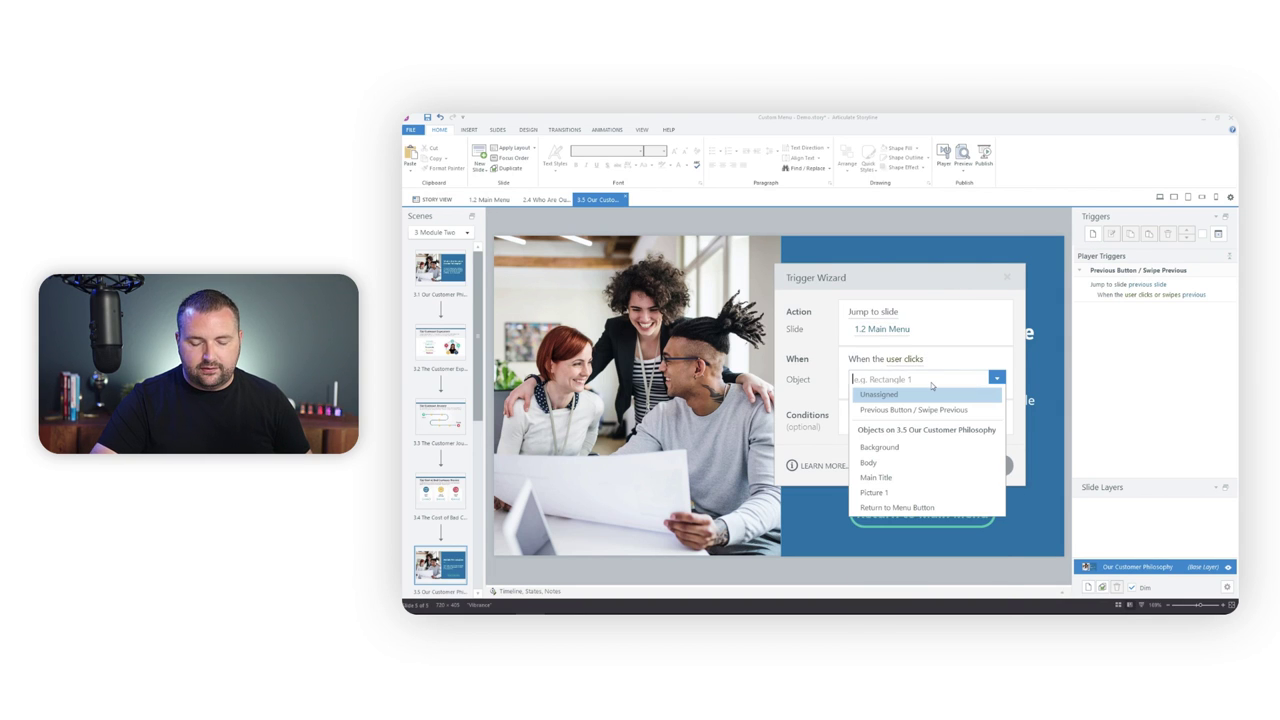
{"action": "left_click", "coordinate": [897, 507]}
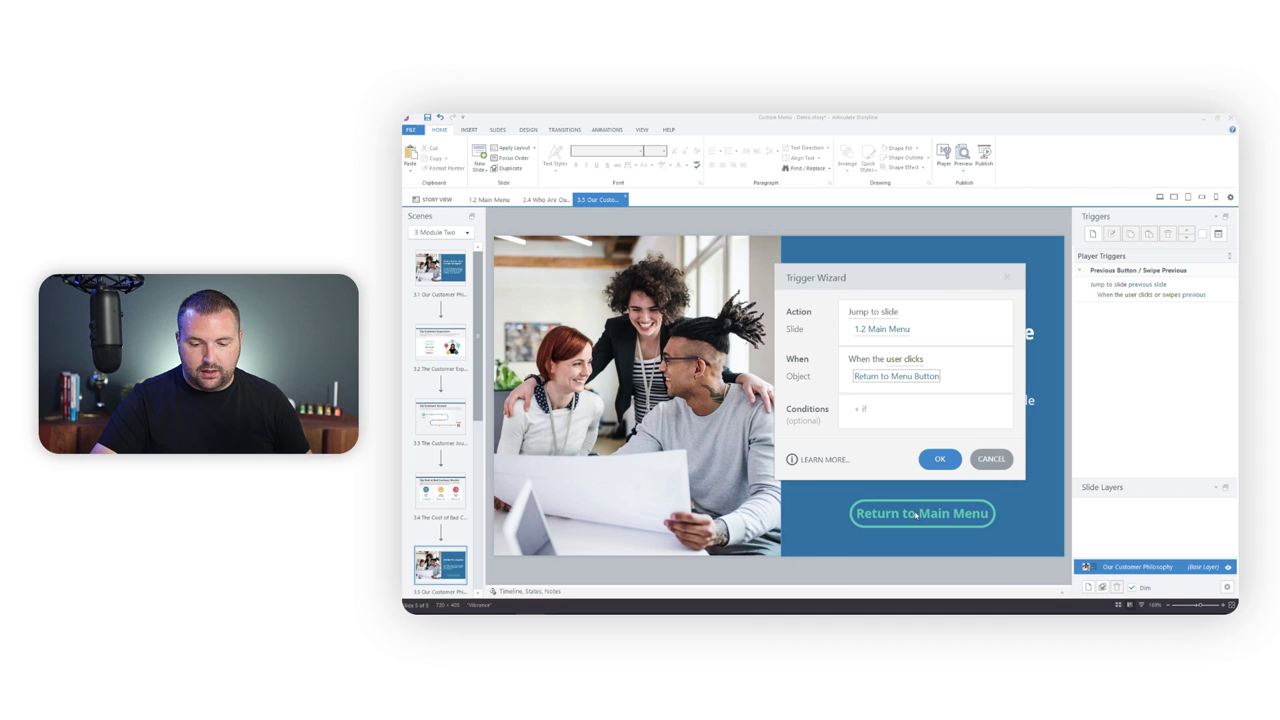
{"action": "left_click", "coordinate": [935, 456]}
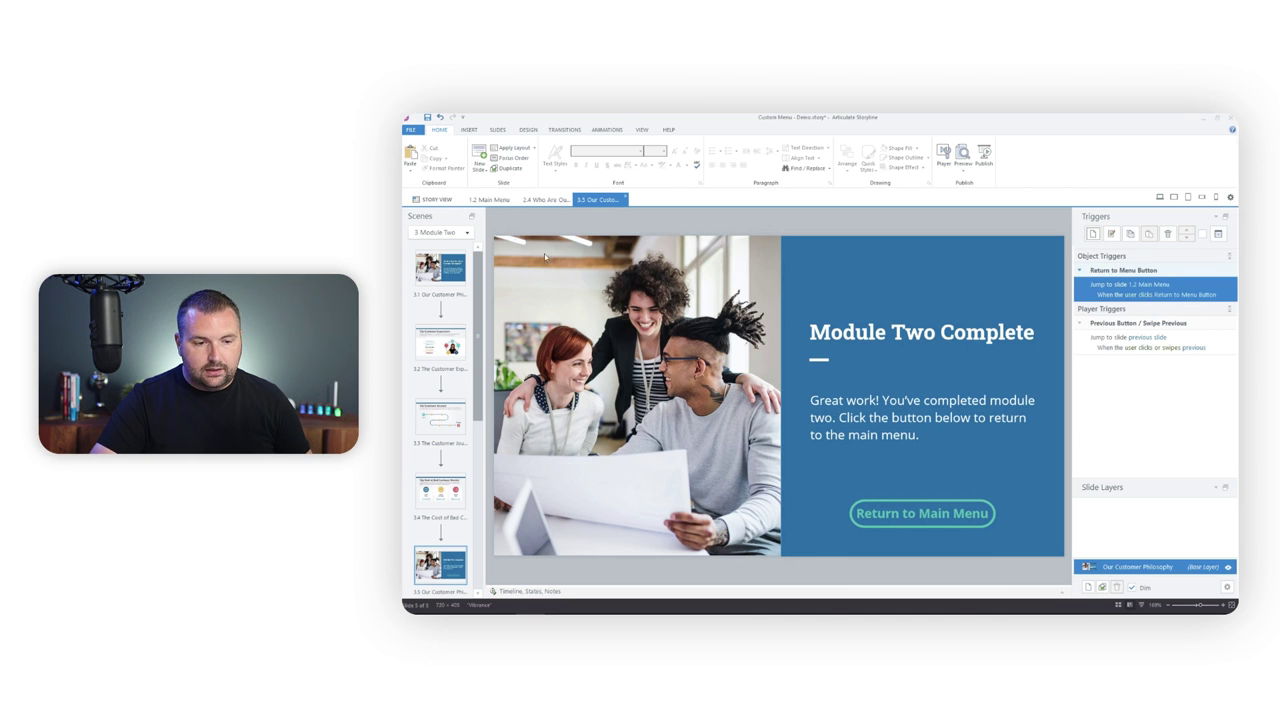
On Module Three's completion slide 4.5, add a trigger jumping to slide 1.2 Main Menu when the user clicks Return to Menu Button.
{"action": "left_click", "coordinate": [437, 199]}
{"action": "left_click", "coordinate": [763, 518]}
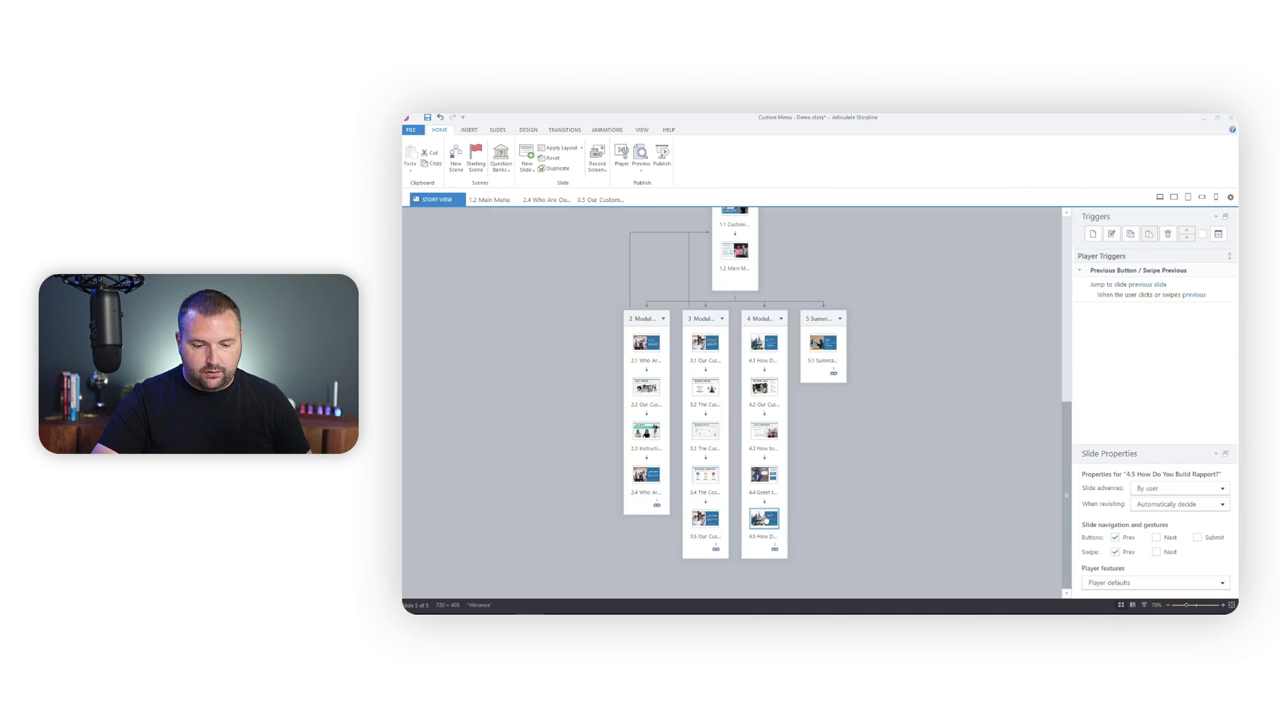
{"action": "double_click", "coordinate": [765, 518]}
{"action": "left_click", "coordinate": [1093, 234]}
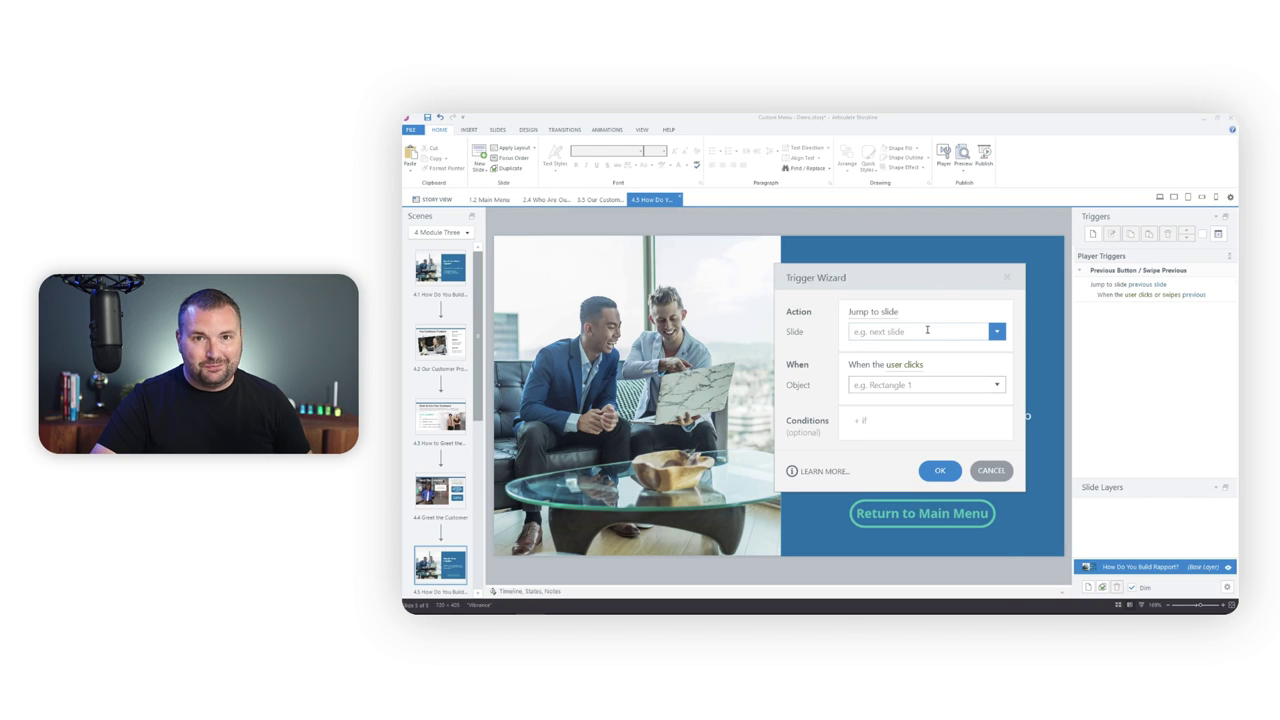
{"action": "left_click", "coordinate": [928, 331]}
{"action": "left_click", "coordinate": [886, 430]}
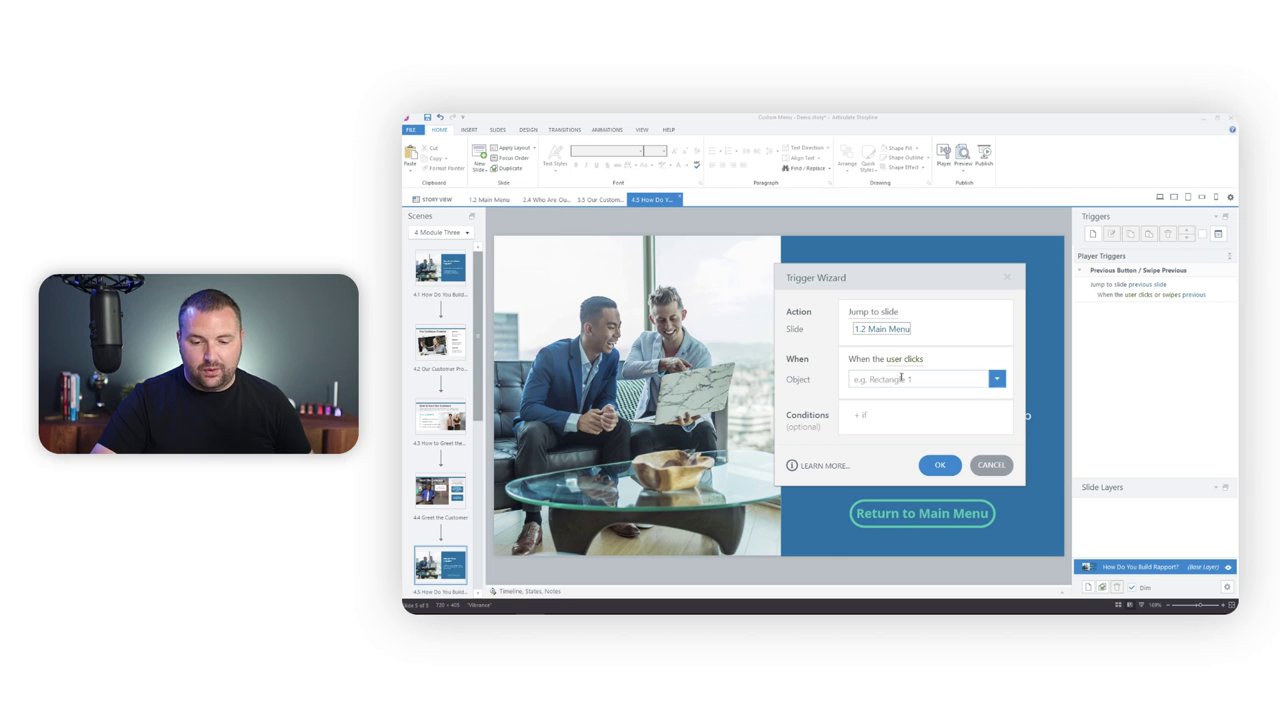
{"action": "left_click", "coordinate": [901, 379]}
{"action": "left_click", "coordinate": [903, 507]}
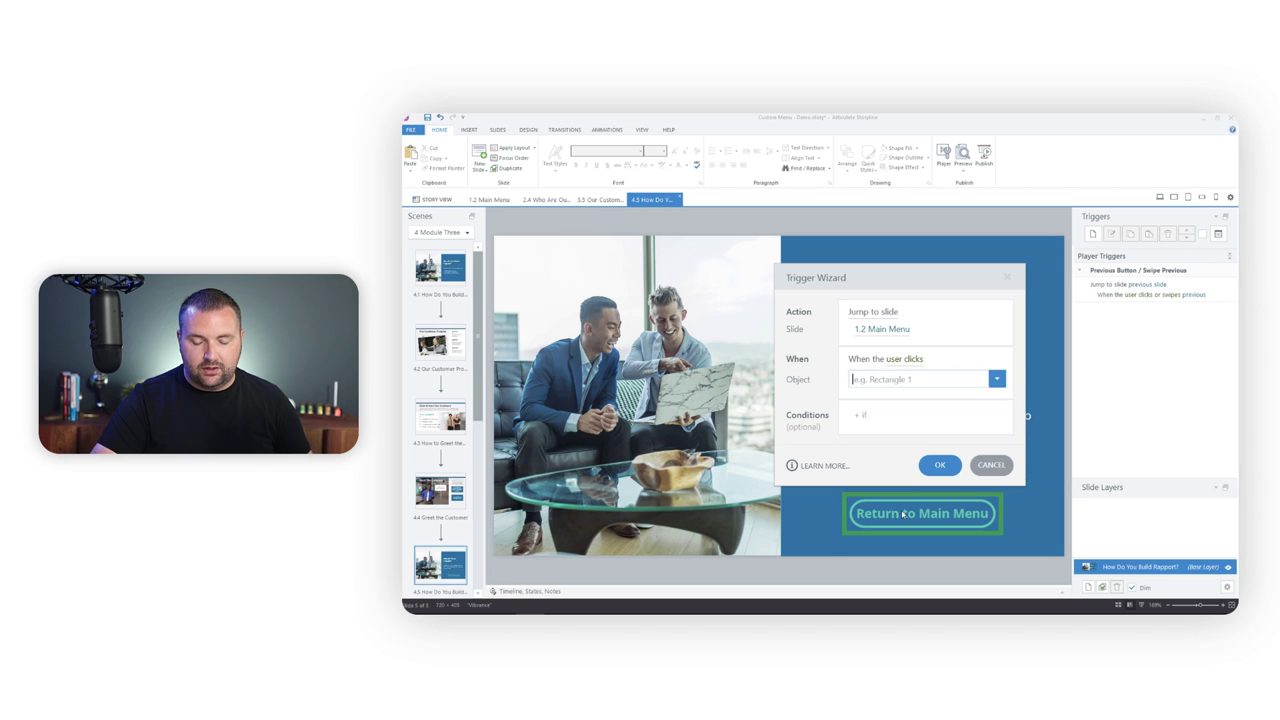
{"action": "left_click", "coordinate": [940, 463]}
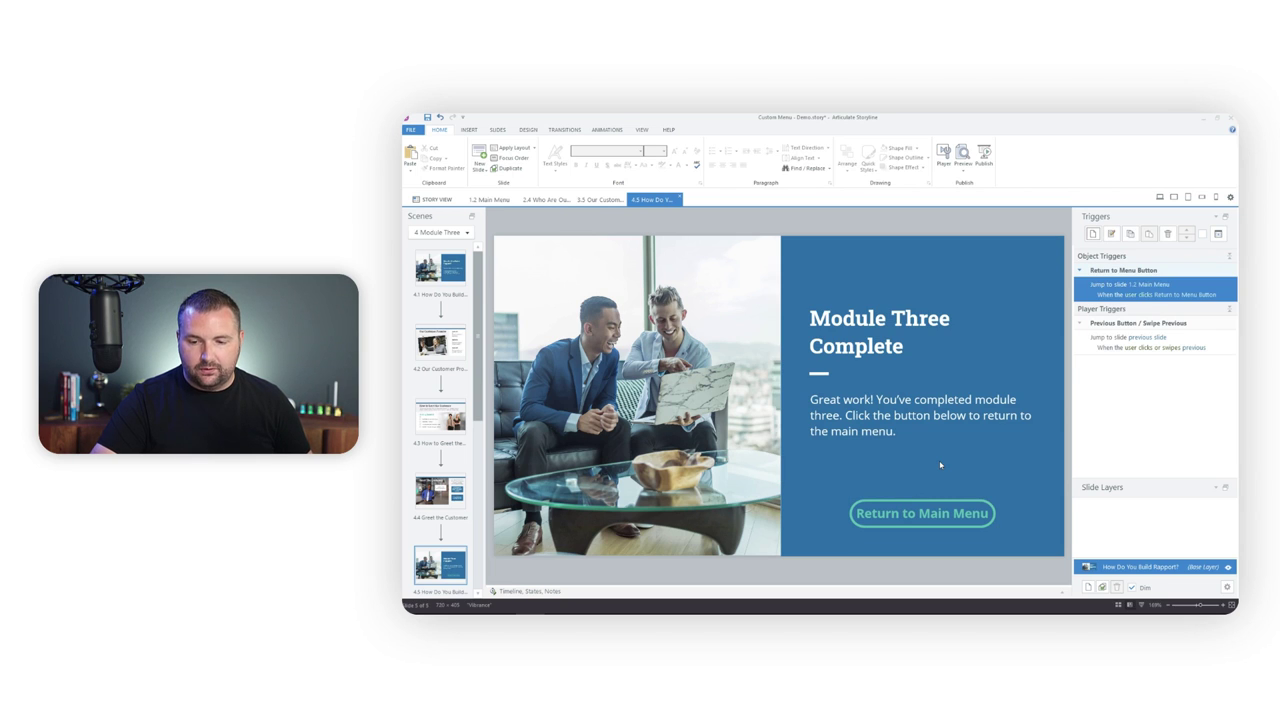
Check the return links of the three module completion slides in the story overview and the Exit Course button's trigger on slide 5.1.
{"action": "left_click", "coordinate": [441, 201]}
{"action": "left_click", "coordinate": [646, 474]}
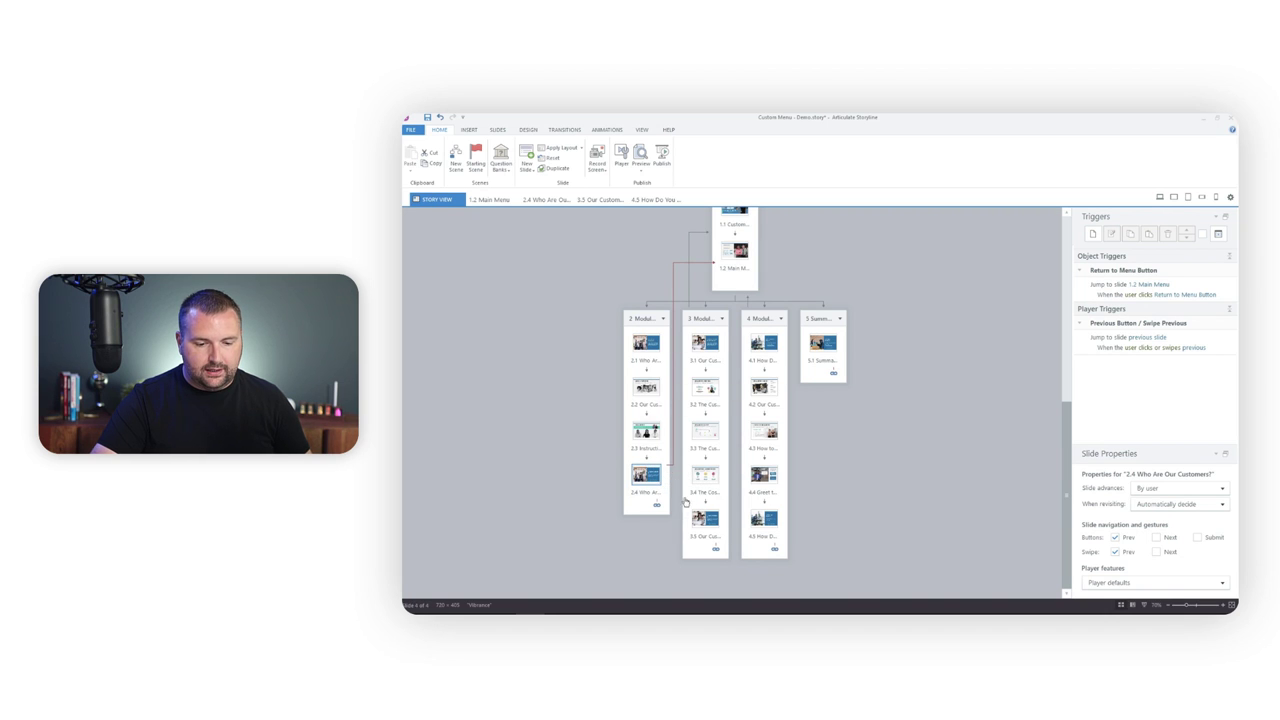
{"action": "left_click", "coordinate": [705, 518]}
{"action": "left_click", "coordinate": [764, 519]}
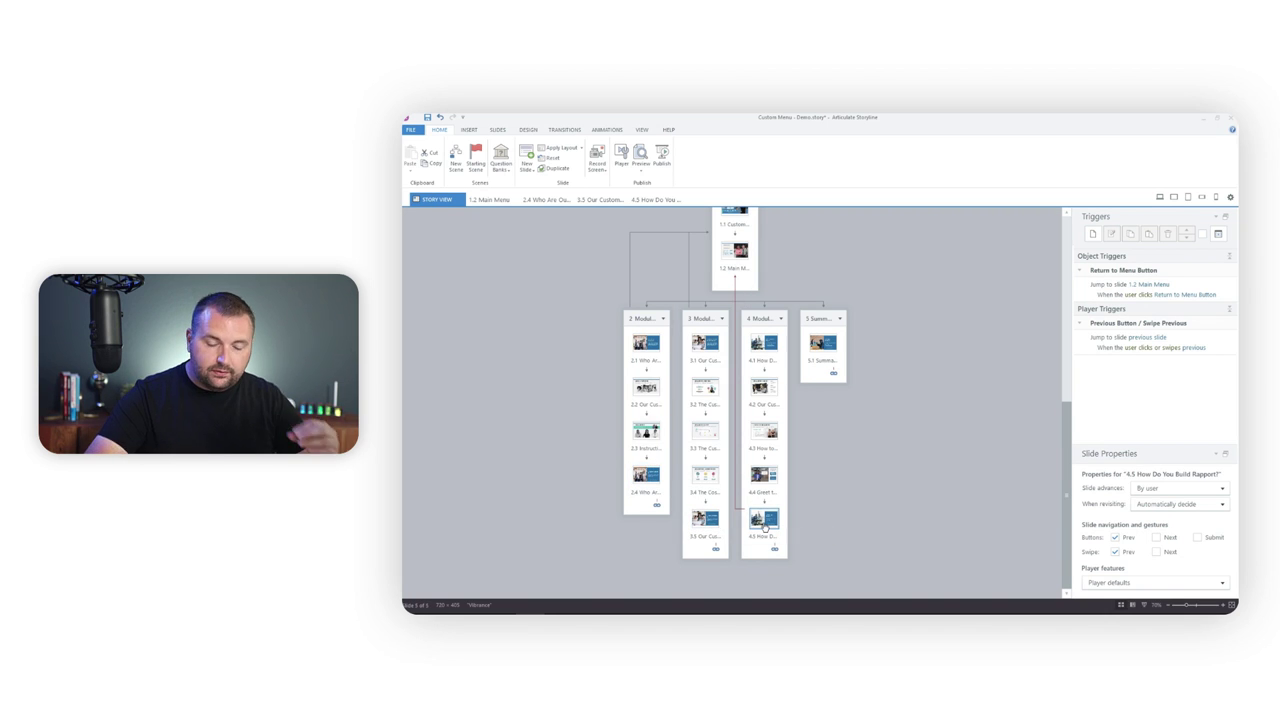
{"action": "double_click", "coordinate": [820, 343]}
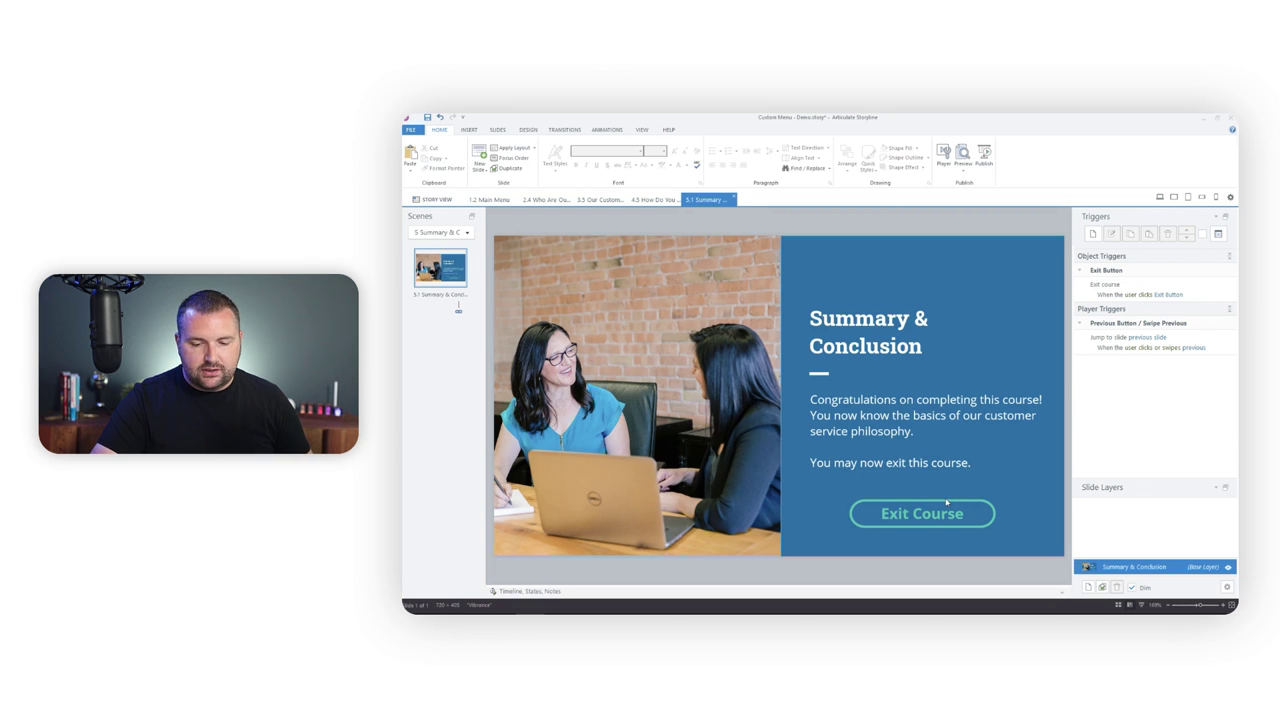
{"action": "left_click", "coordinate": [945, 502]}
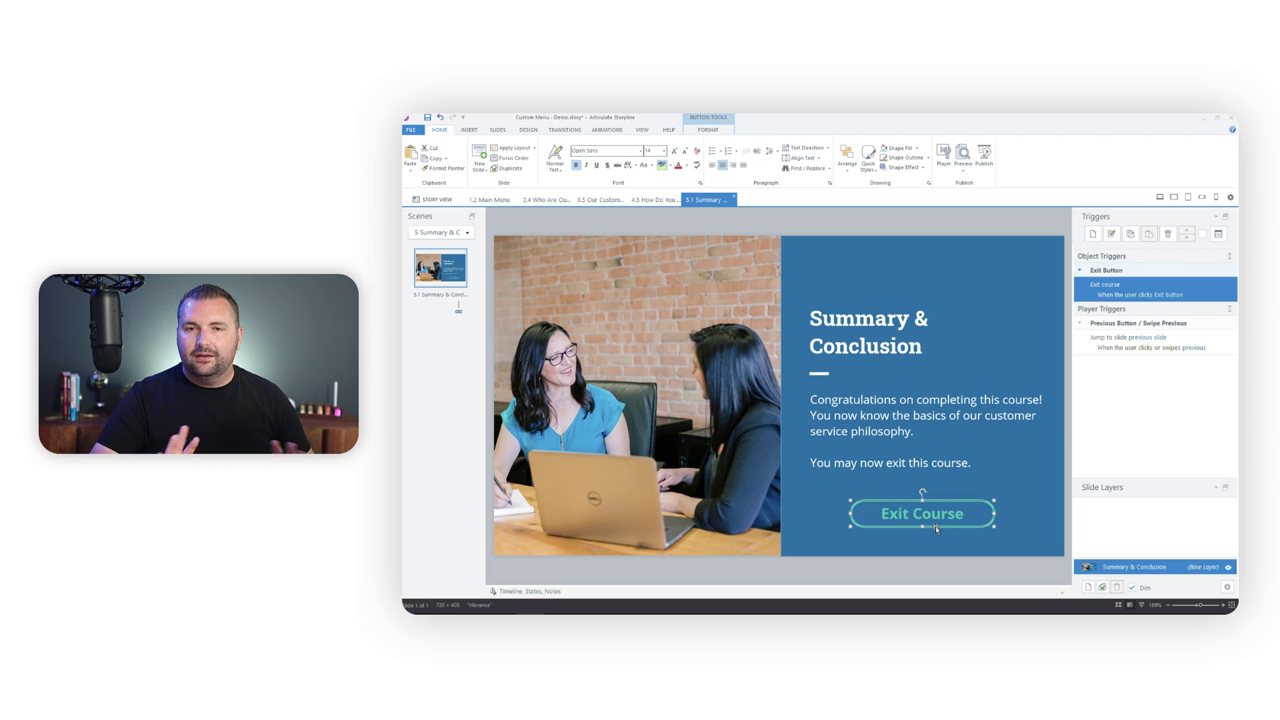
Preview the entire project and start the course from its title slide.
{"action": "left_click", "coordinate": [490, 199]}
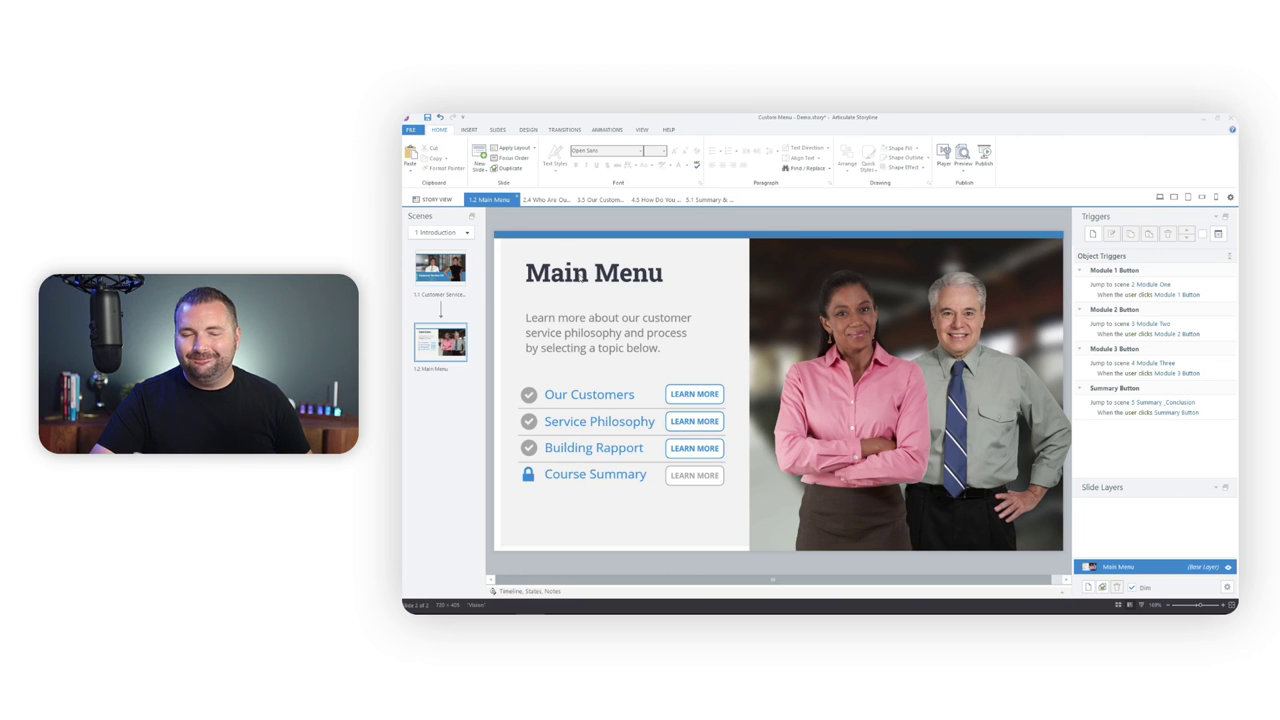
{"action": "left_click", "coordinate": [965, 170]}
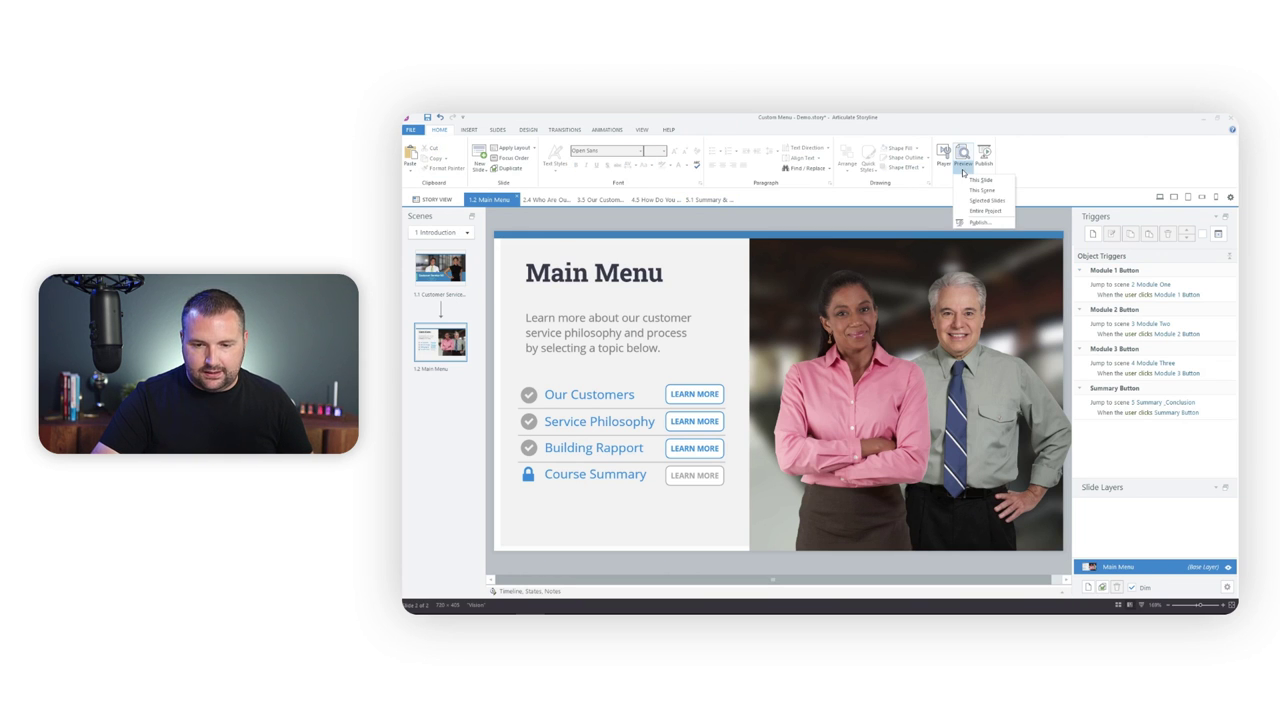
{"action": "left_click", "coordinate": [969, 209]}
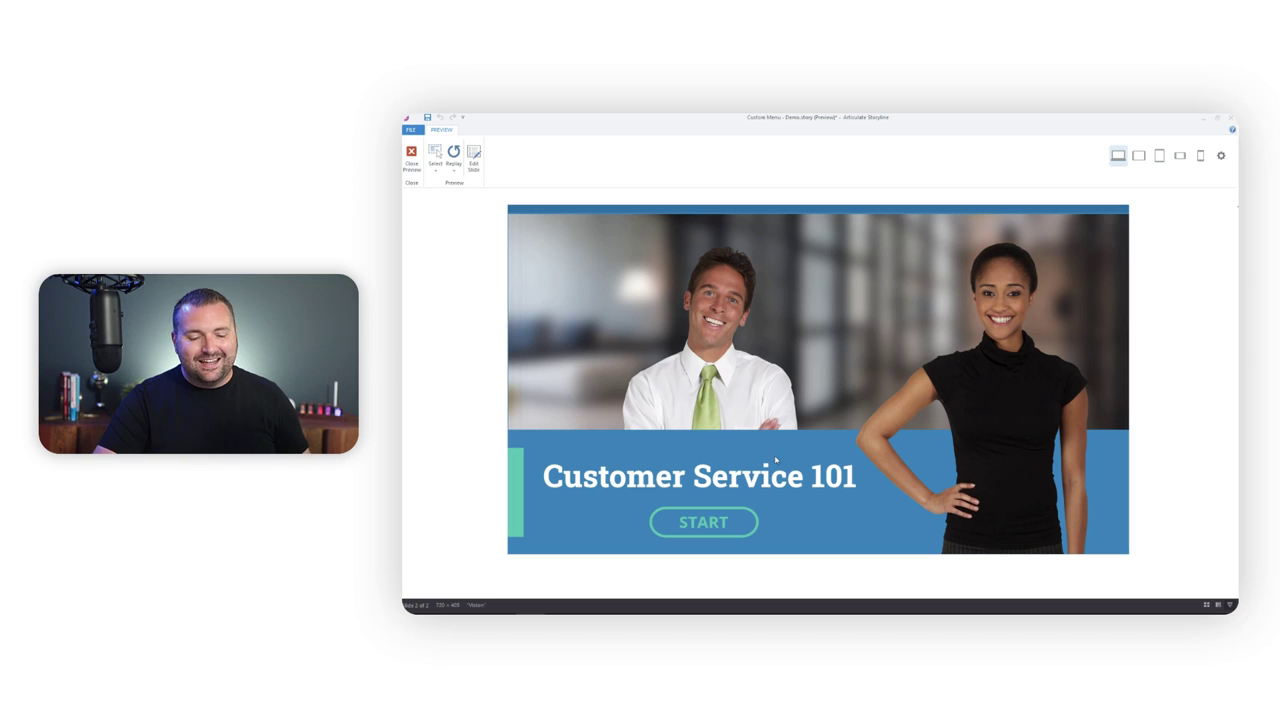
{"action": "left_click", "coordinate": [712, 522]}
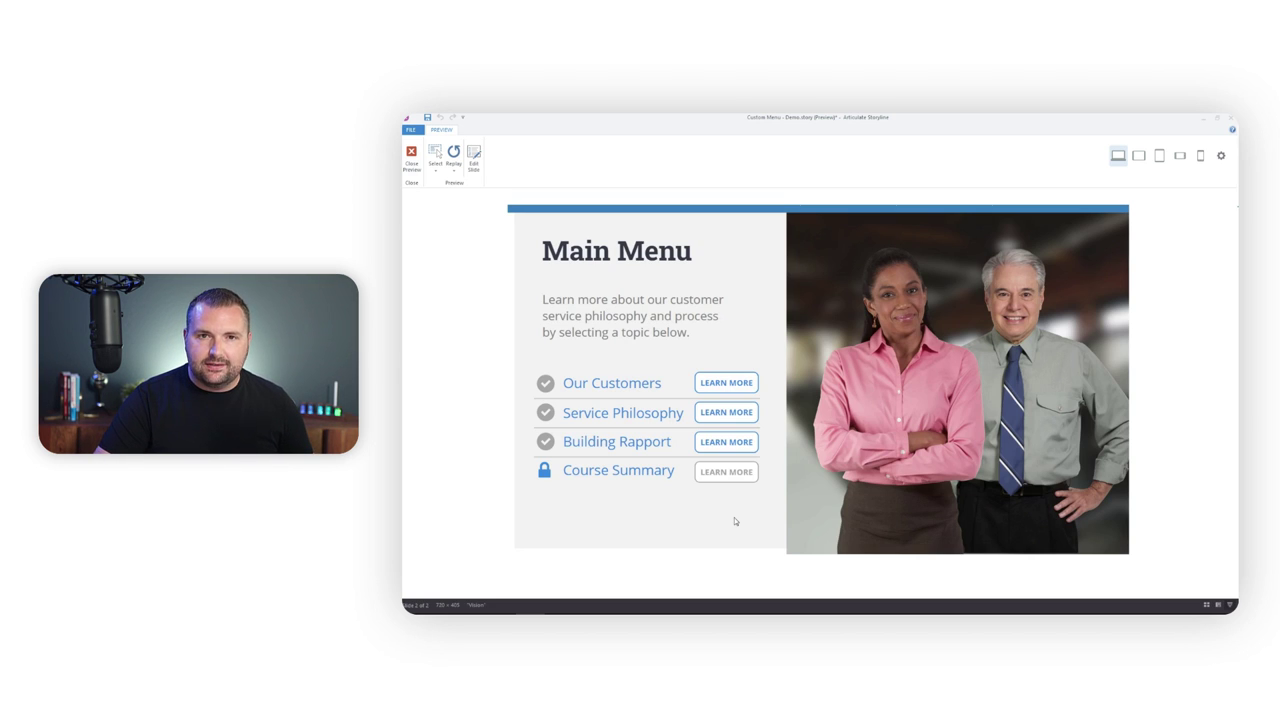
Test the Our Customers module in the preview by advancing through all its slides and returning to the main menu.
{"action": "left_click", "coordinate": [705, 388]}
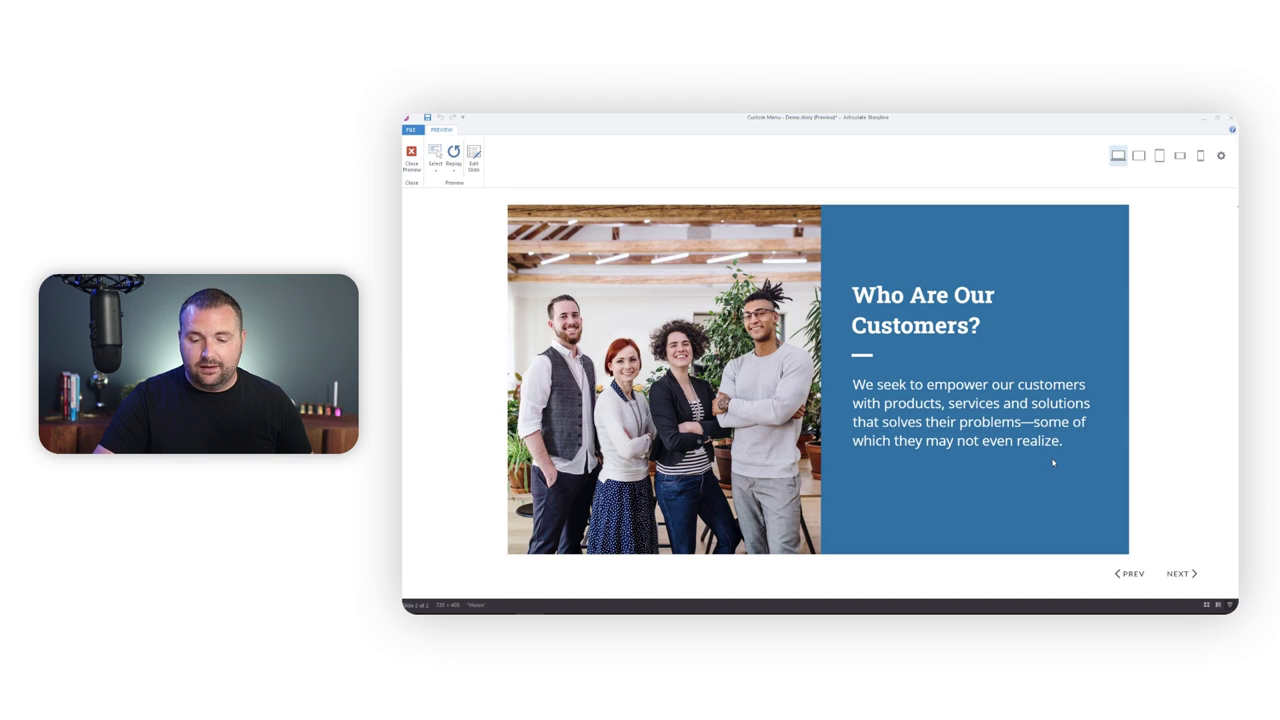
{"action": "left_click", "coordinate": [1179, 576]}
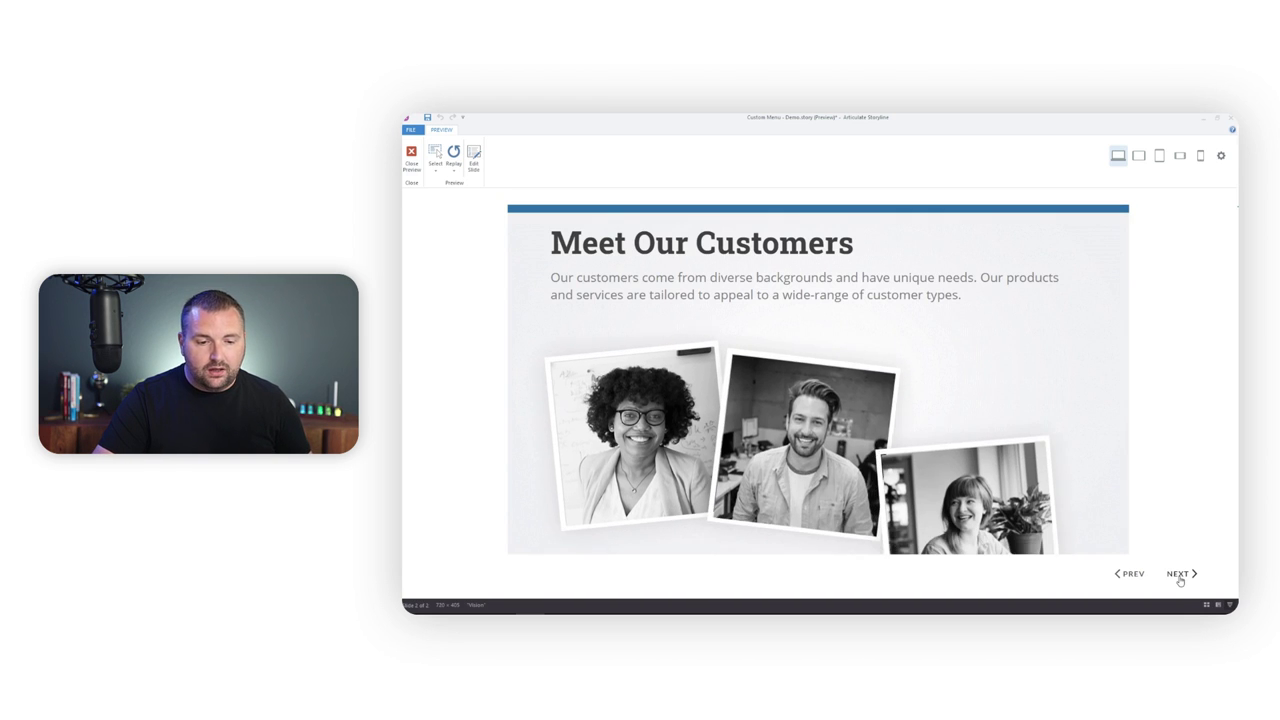
{"action": "left_click", "coordinate": [1179, 577]}
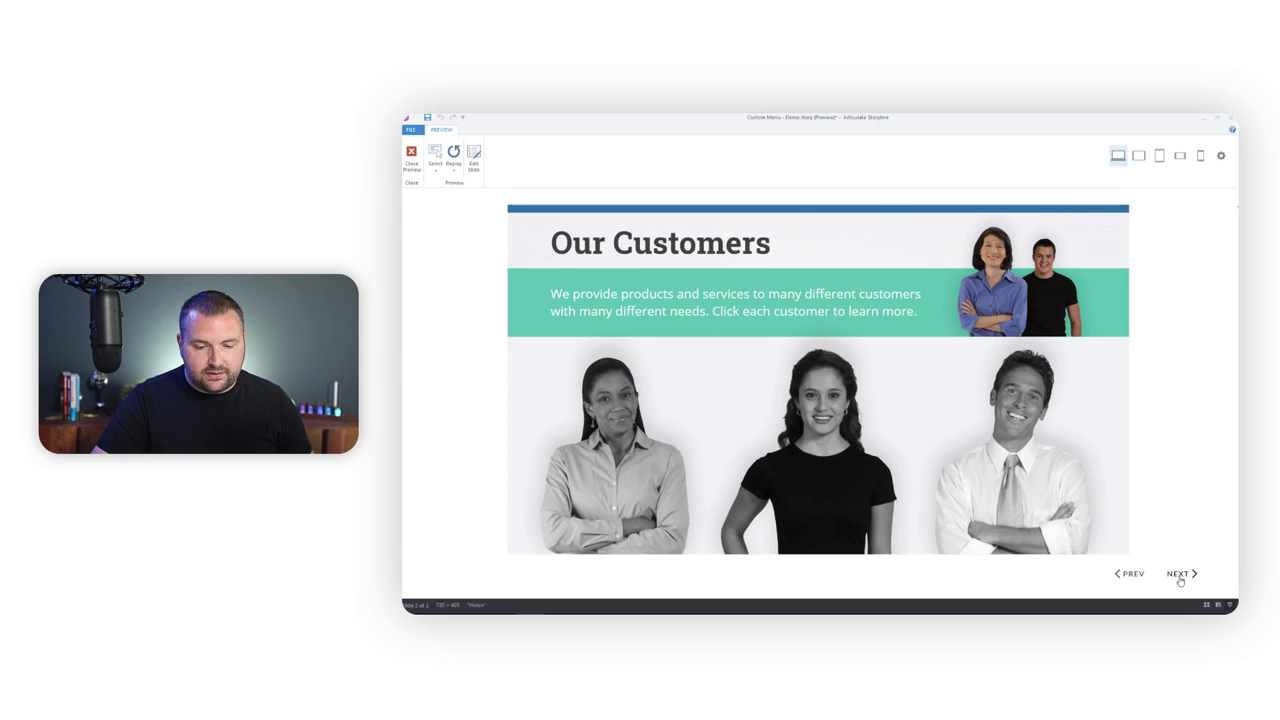
{"action": "left_click", "coordinate": [1179, 576]}
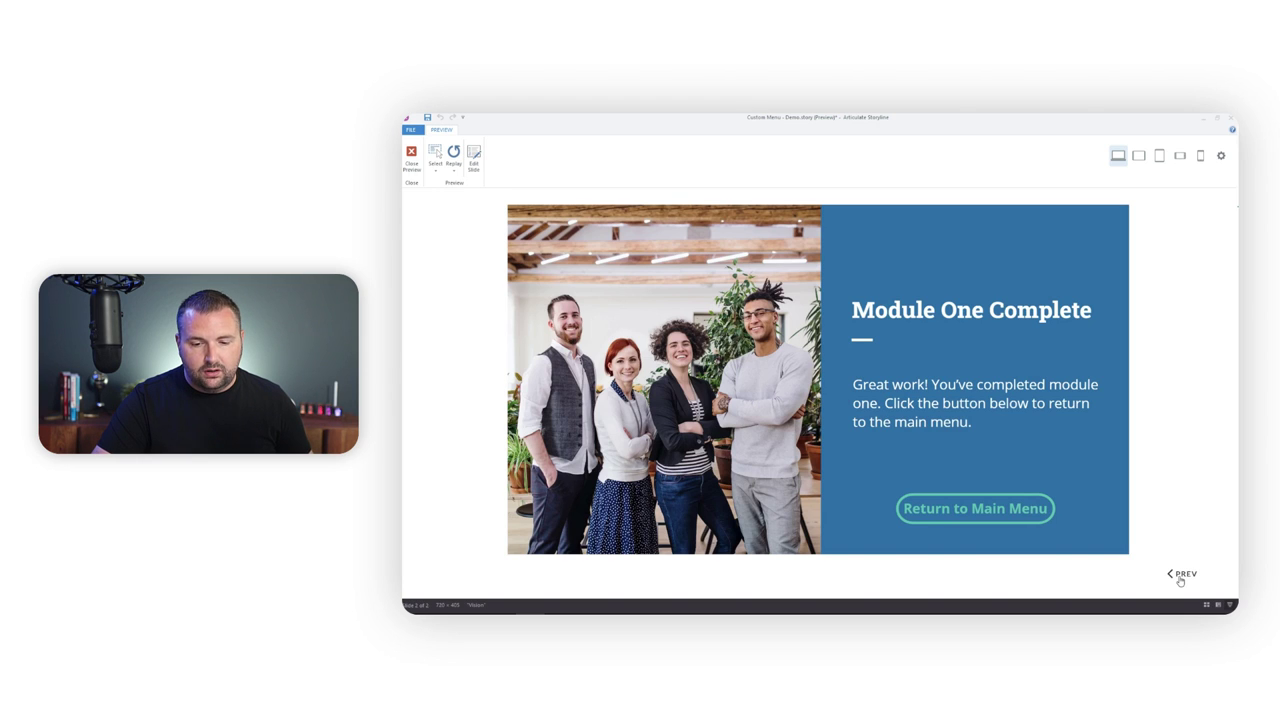
{"action": "left_click", "coordinate": [1010, 510]}
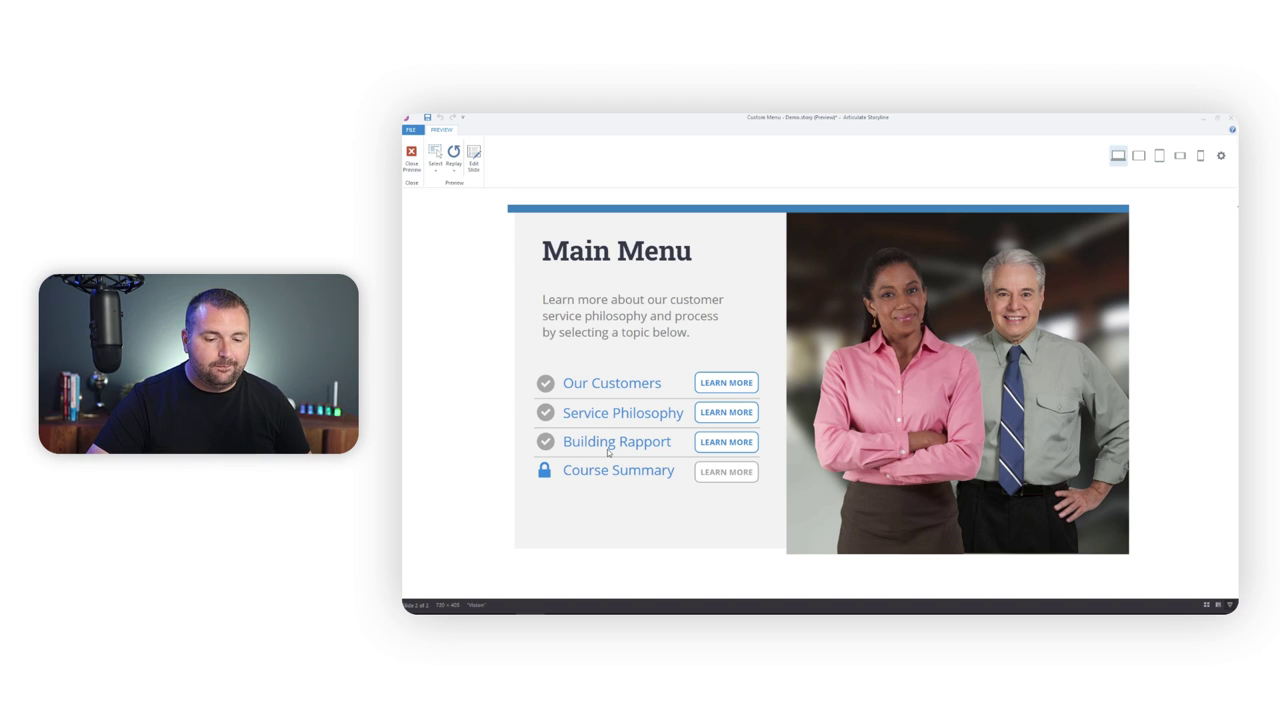
Close the preview and start a new project variable named Mod1Viewed.
{"action": "left_click", "coordinate": [411, 158]}
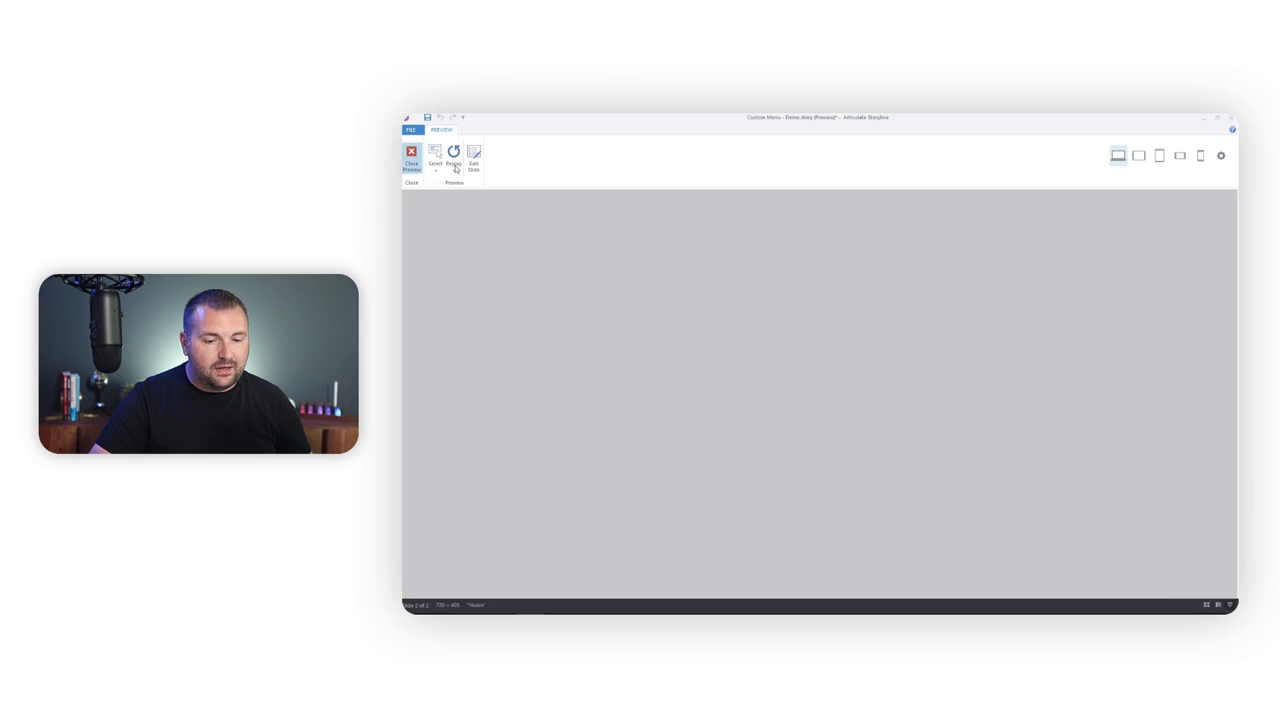
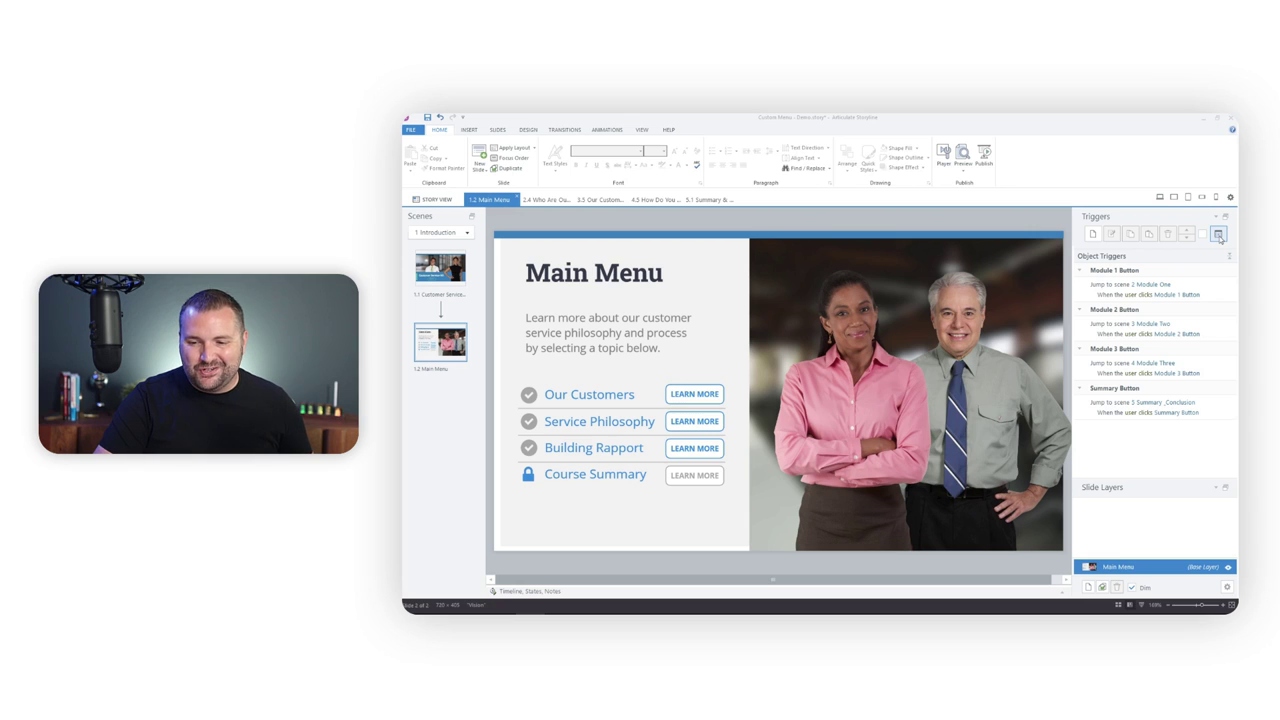
{"action": "left_click", "coordinate": [1218, 235]}
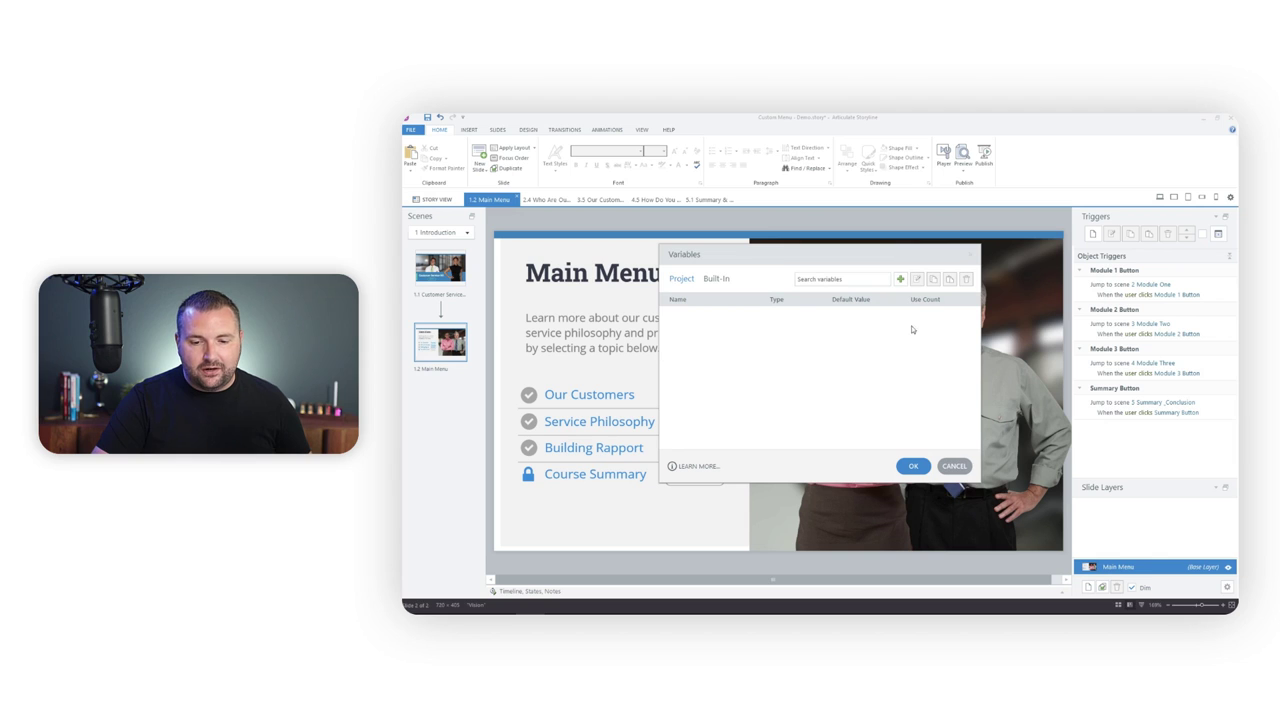
{"action": "left_click", "coordinate": [900, 280]}
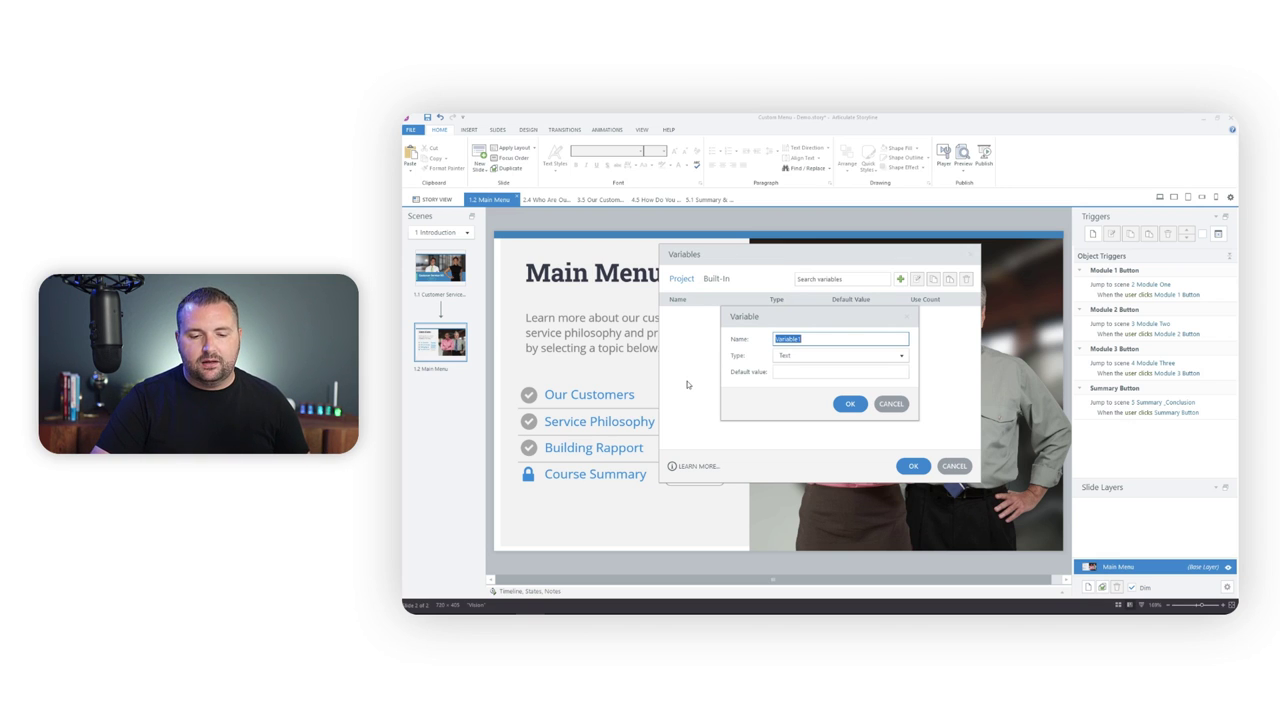
{"action": "double_click", "coordinate": [812, 337]}
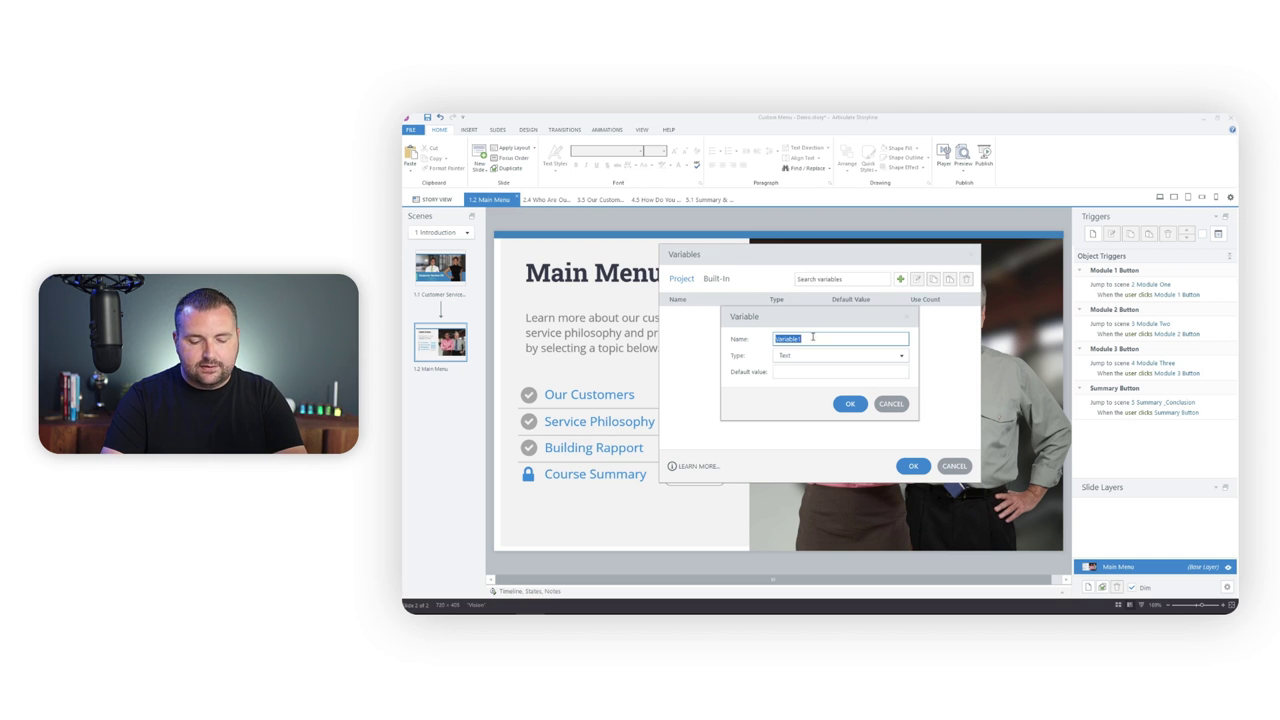
{"action": "type", "text": "Mod_"}
{"action": "type", "text": "1"}
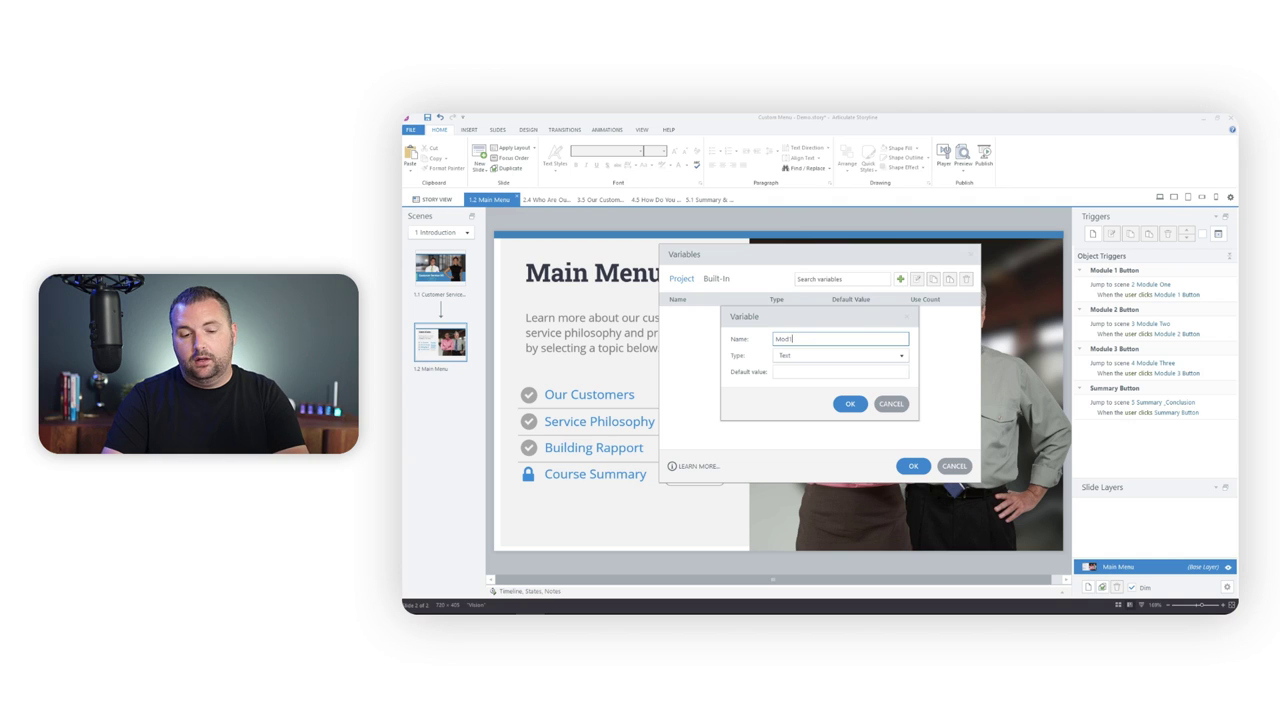
{"action": "type", "text": "Viewed"}
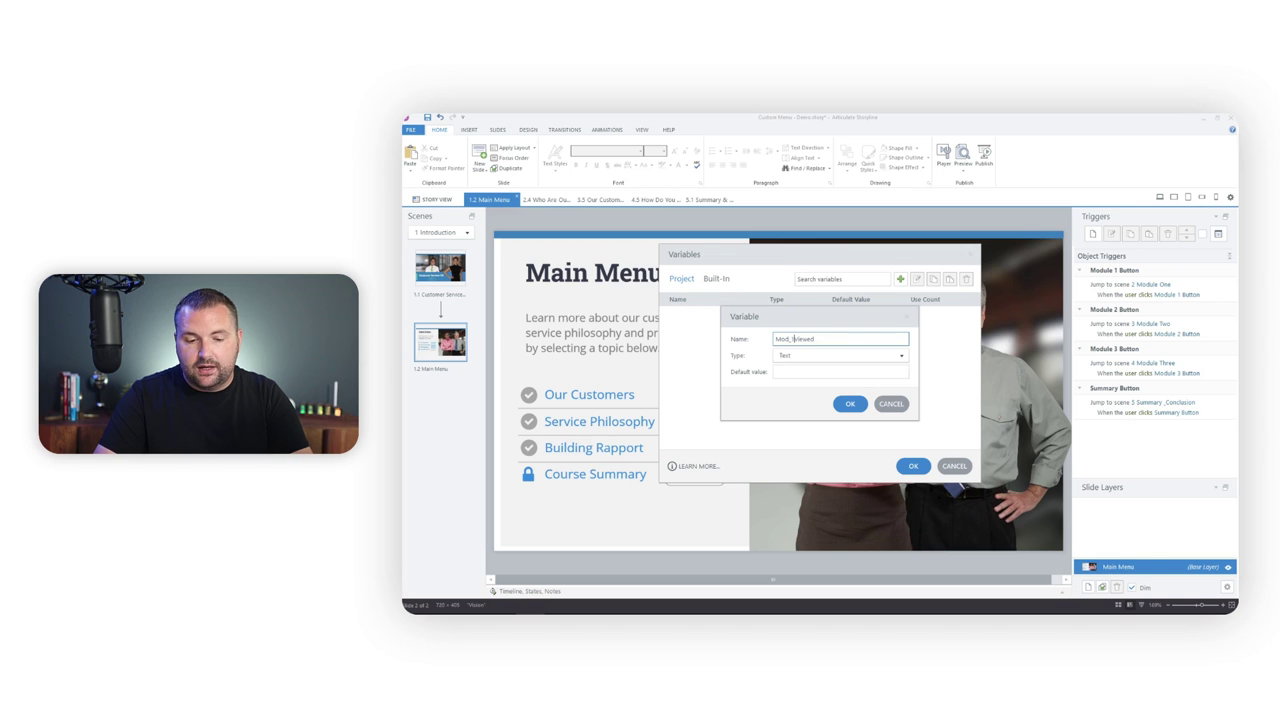
{"action": "type", "text": "_"}
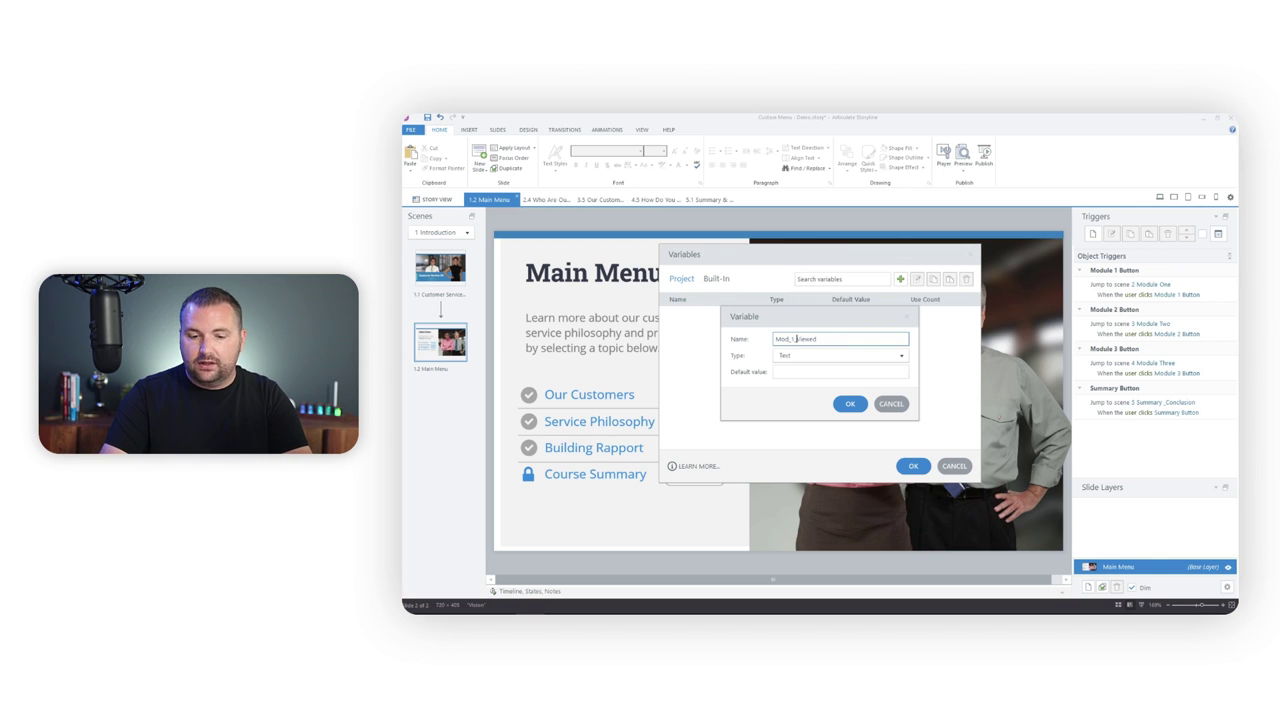
{"action": "key", "text": "BackSpace"}
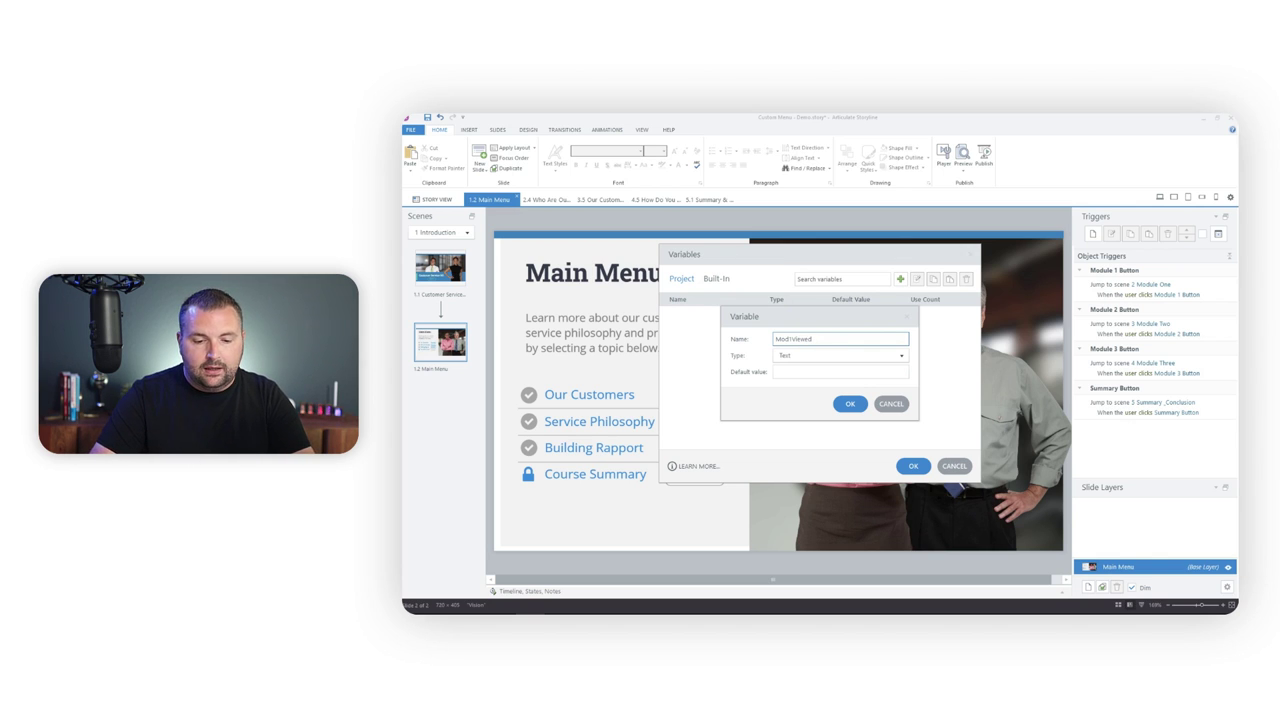
Make the Mod1Viewed variable True/False with a default value of True and add it to the project.
{"action": "left_click", "coordinate": [811, 356]}
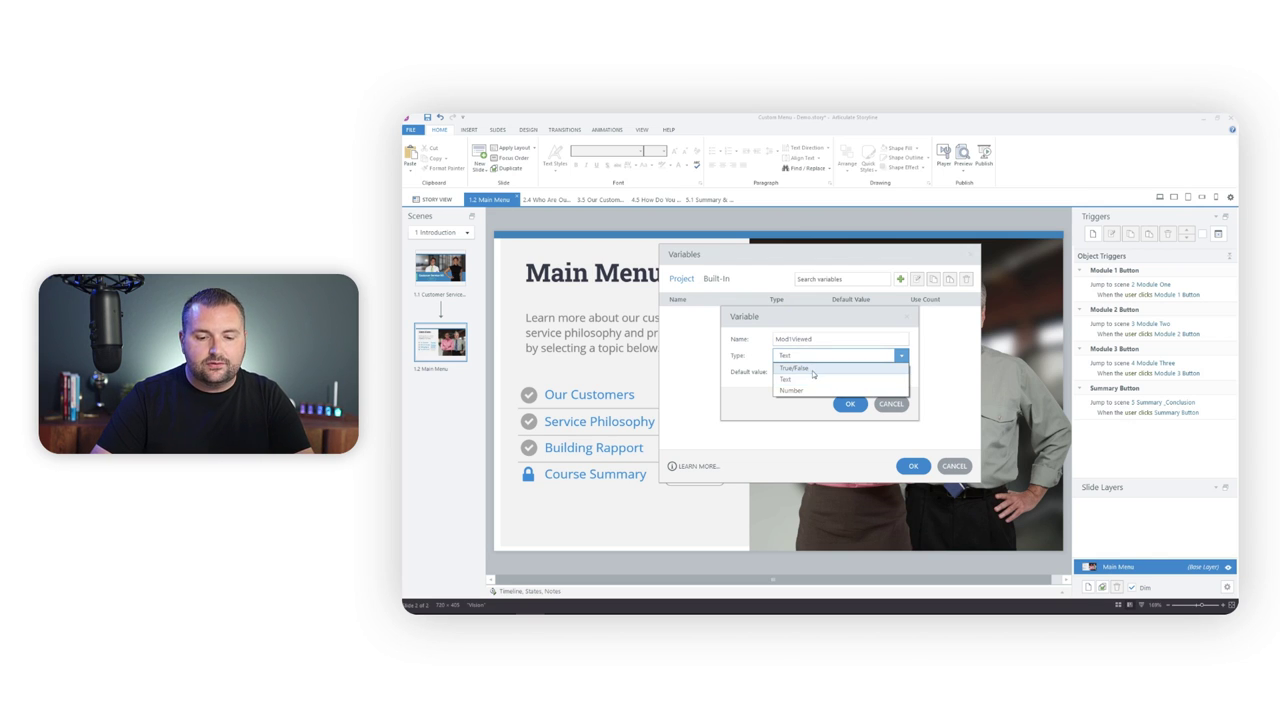
{"action": "left_click", "coordinate": [812, 369]}
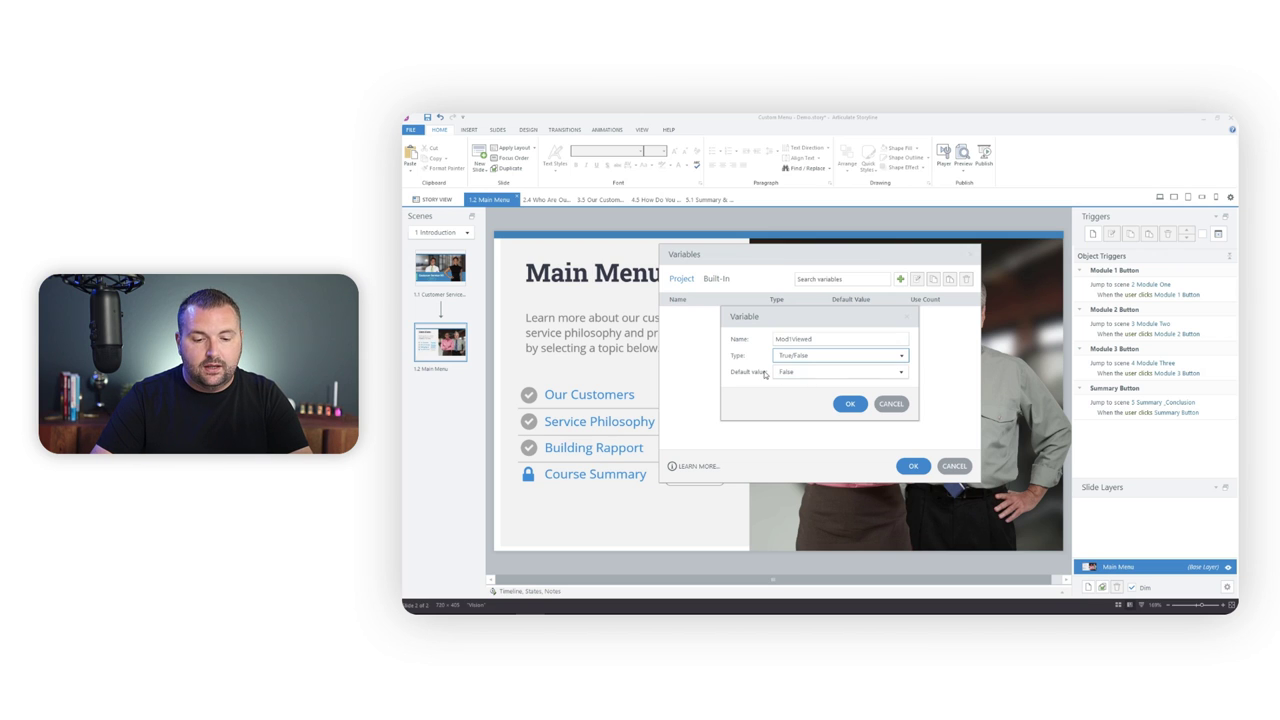
{"action": "left_click", "coordinate": [857, 378]}
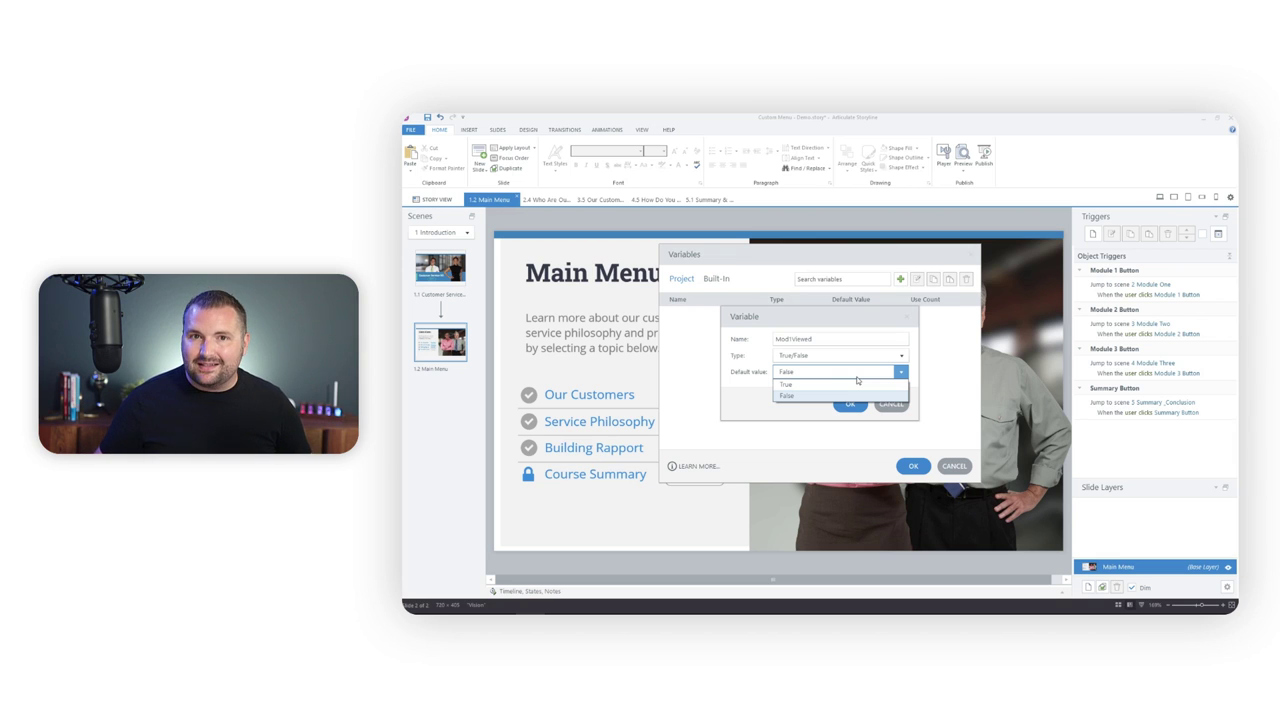
{"action": "left_click", "coordinate": [835, 384]}
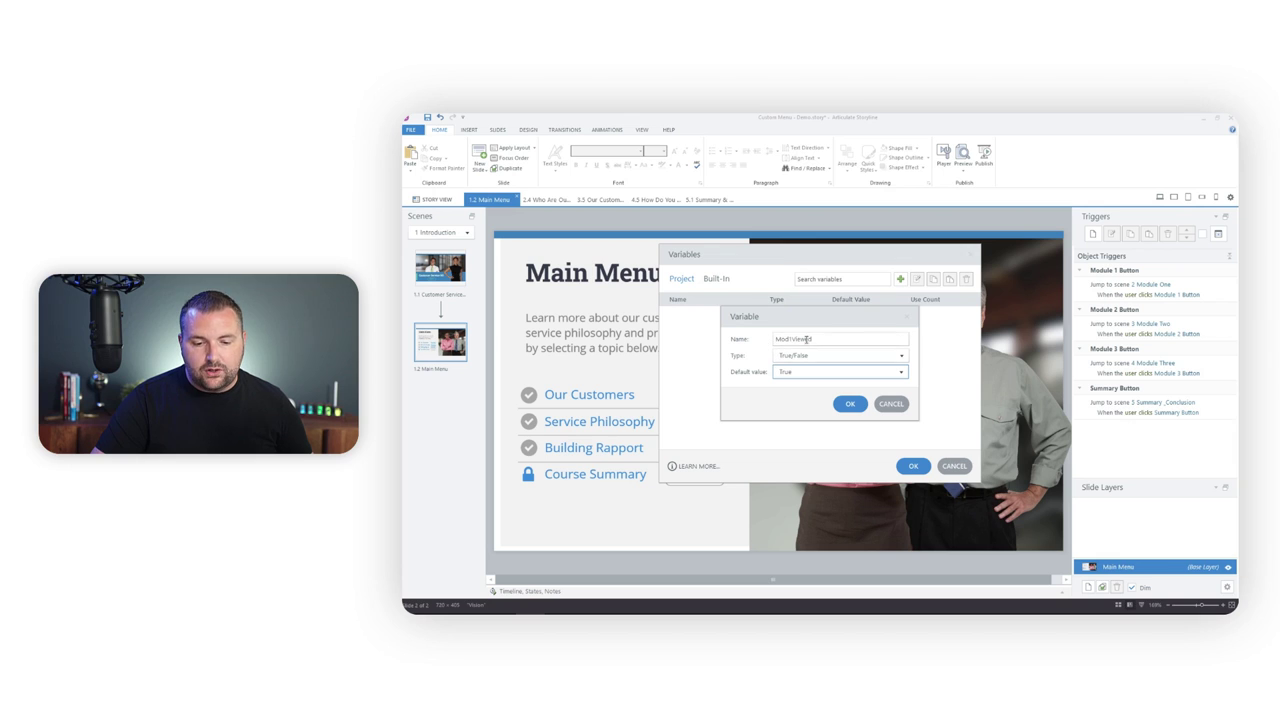
{"action": "left_click", "coordinate": [852, 404]}
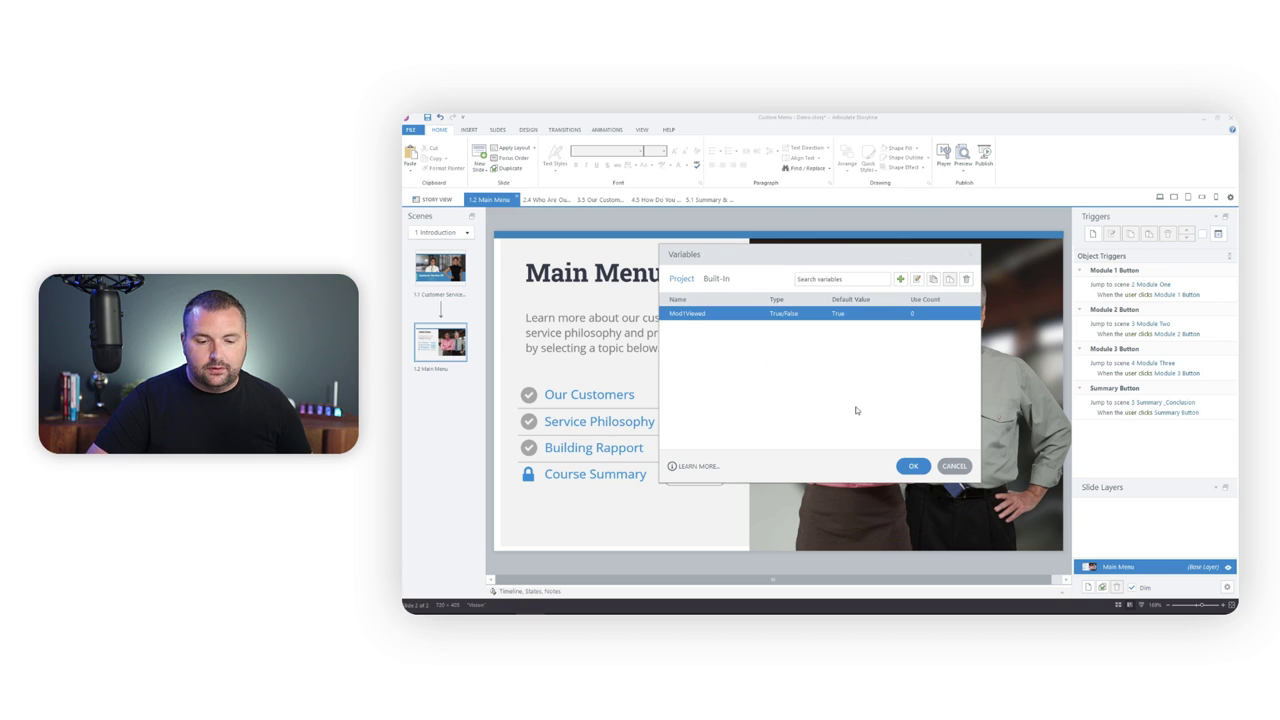
Create a True/False project variable named Mod2Viewed with the default value False.
{"action": "left_click", "coordinate": [900, 280]}
{"action": "type", "text": "Mod2Viewed"}
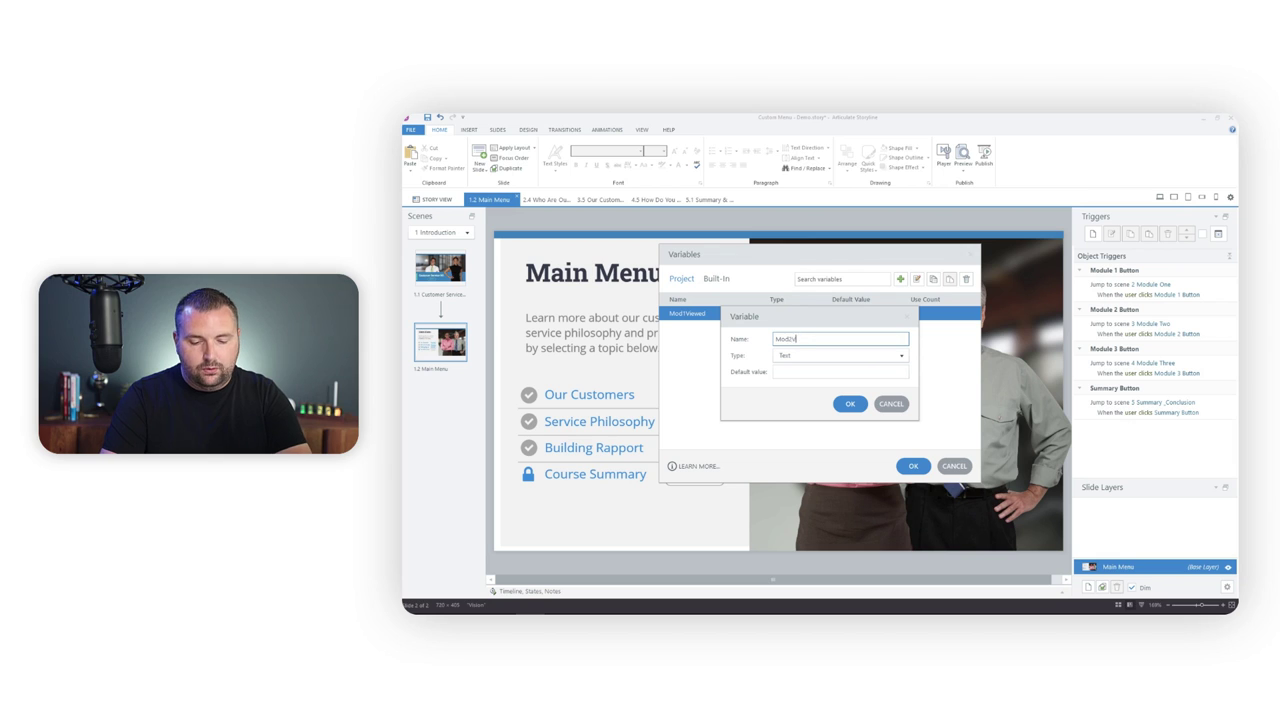
{"action": "left_click", "coordinate": [830, 355]}
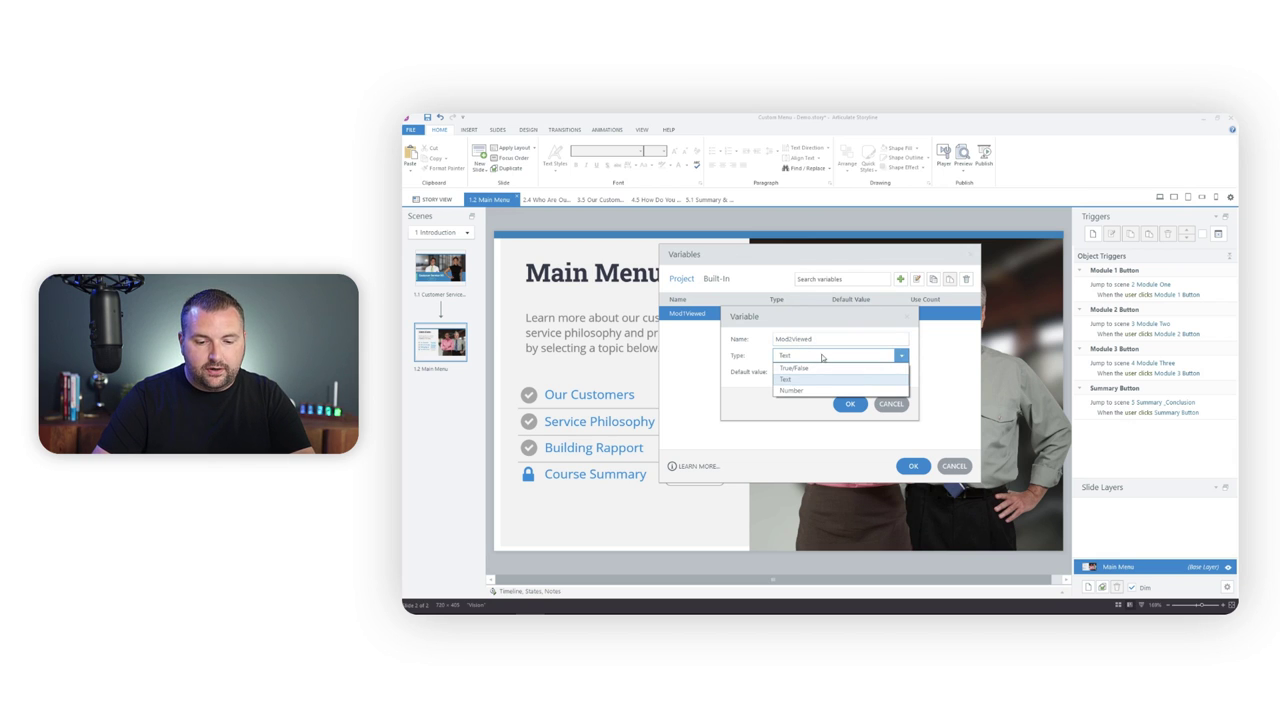
{"action": "left_click", "coordinate": [816, 375]}
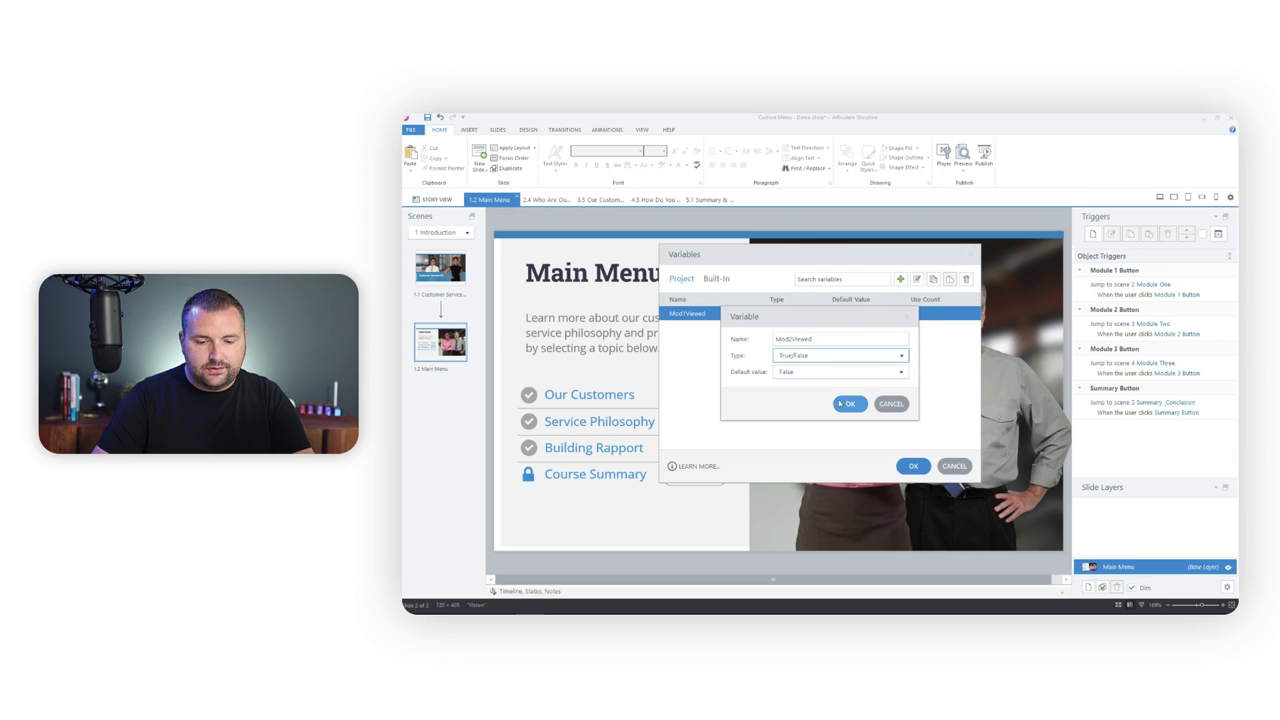
{"action": "left_click", "coordinate": [845, 404]}
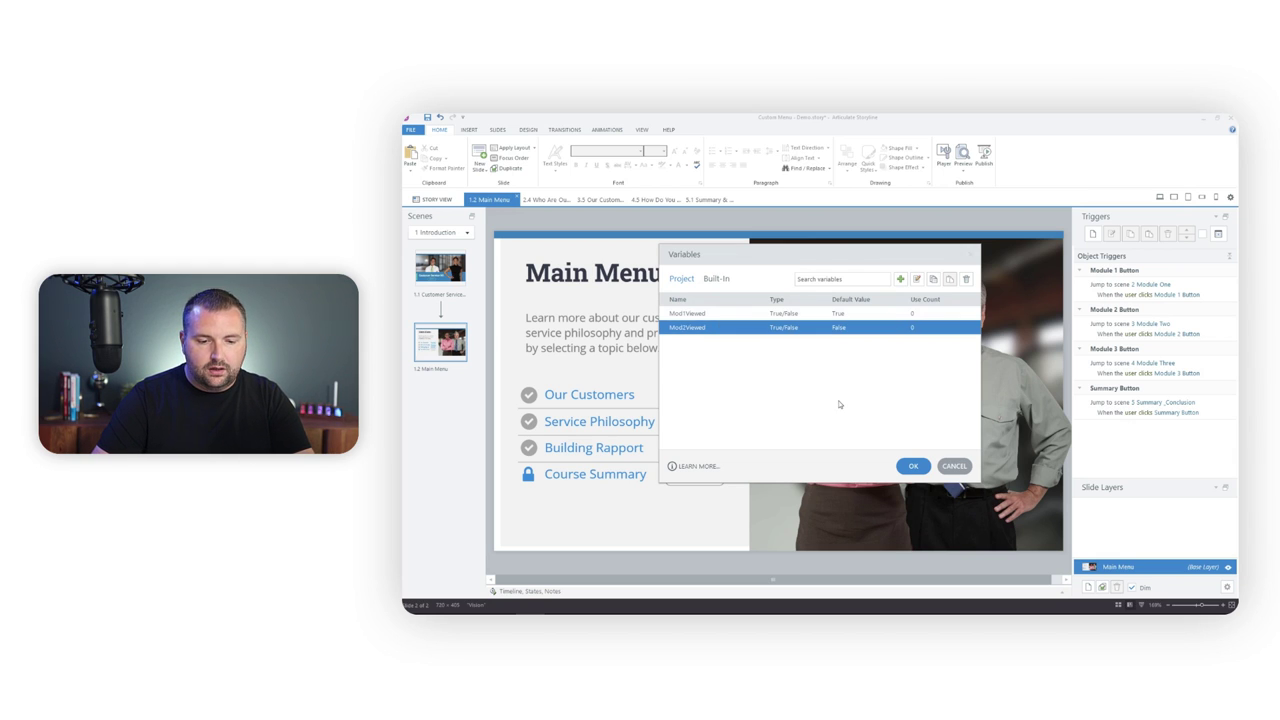
Create a True/False project variable named Mod3Viewed with the default value False.
{"action": "left_click", "coordinate": [900, 279]}
{"action": "type", "text": "Mod3Viewed"}
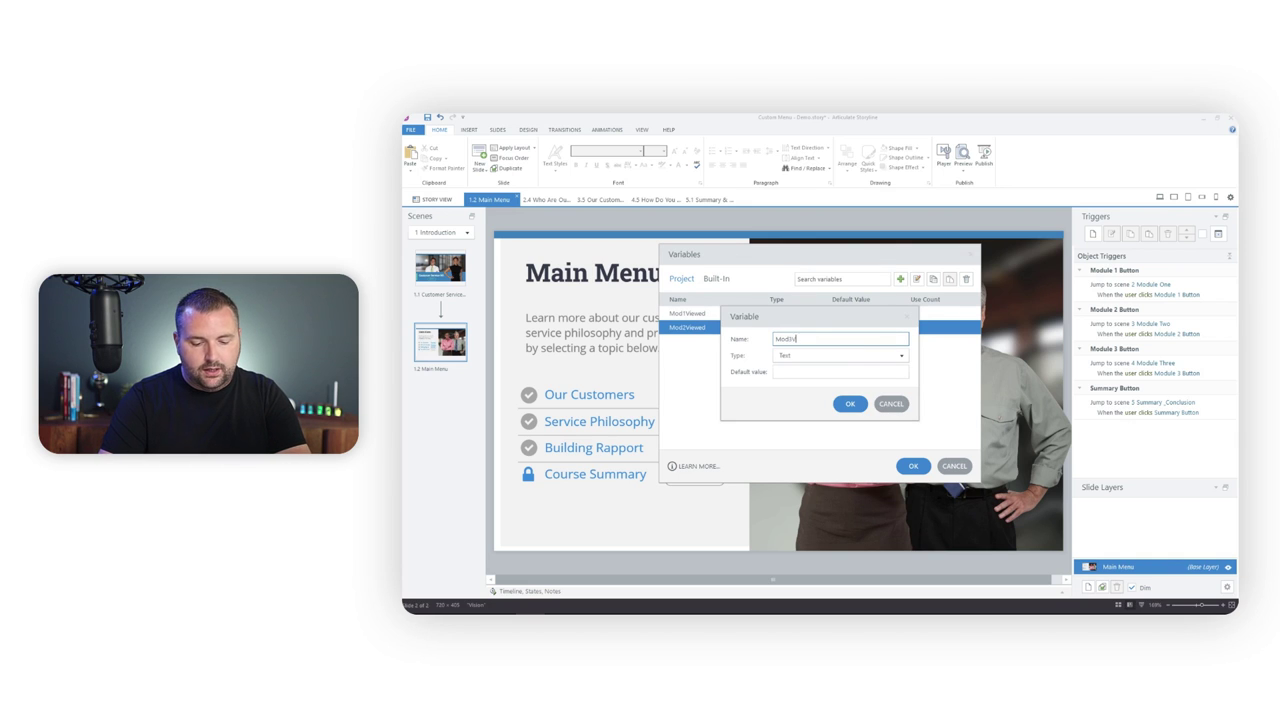
{"action": "left_click", "coordinate": [822, 355]}
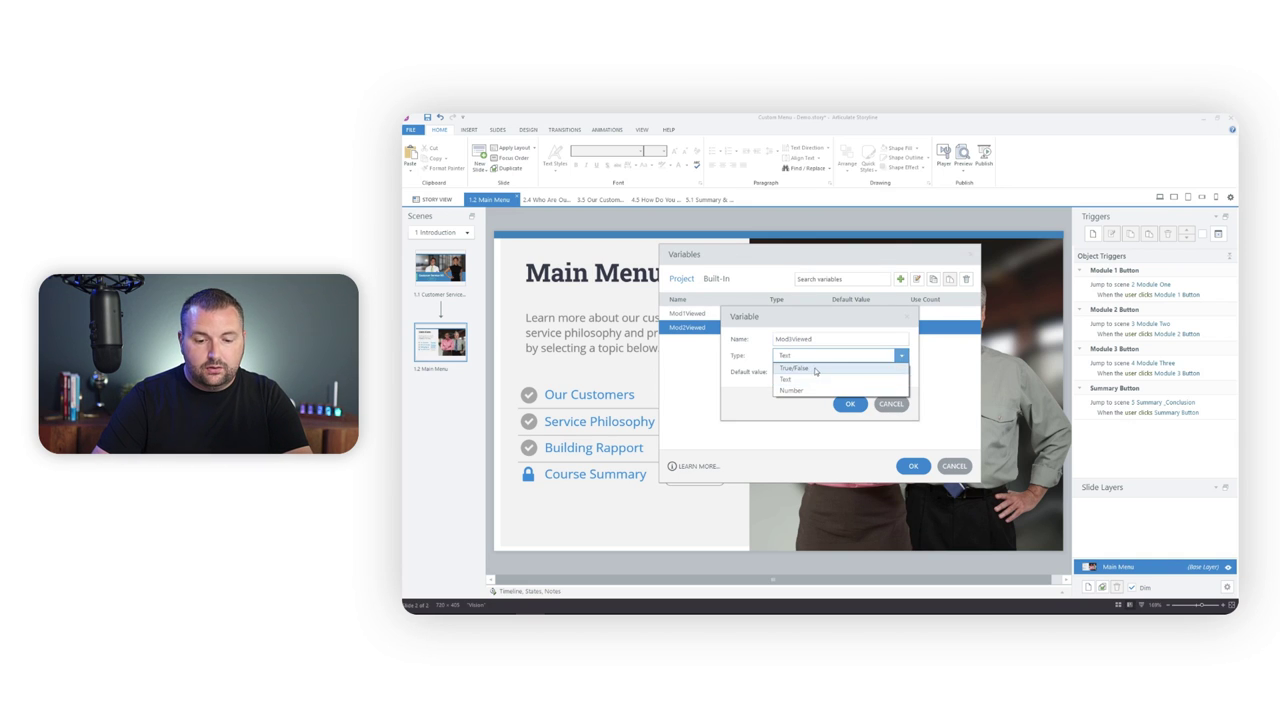
{"action": "left_click", "coordinate": [813, 372]}
{"action": "left_click", "coordinate": [812, 373]}
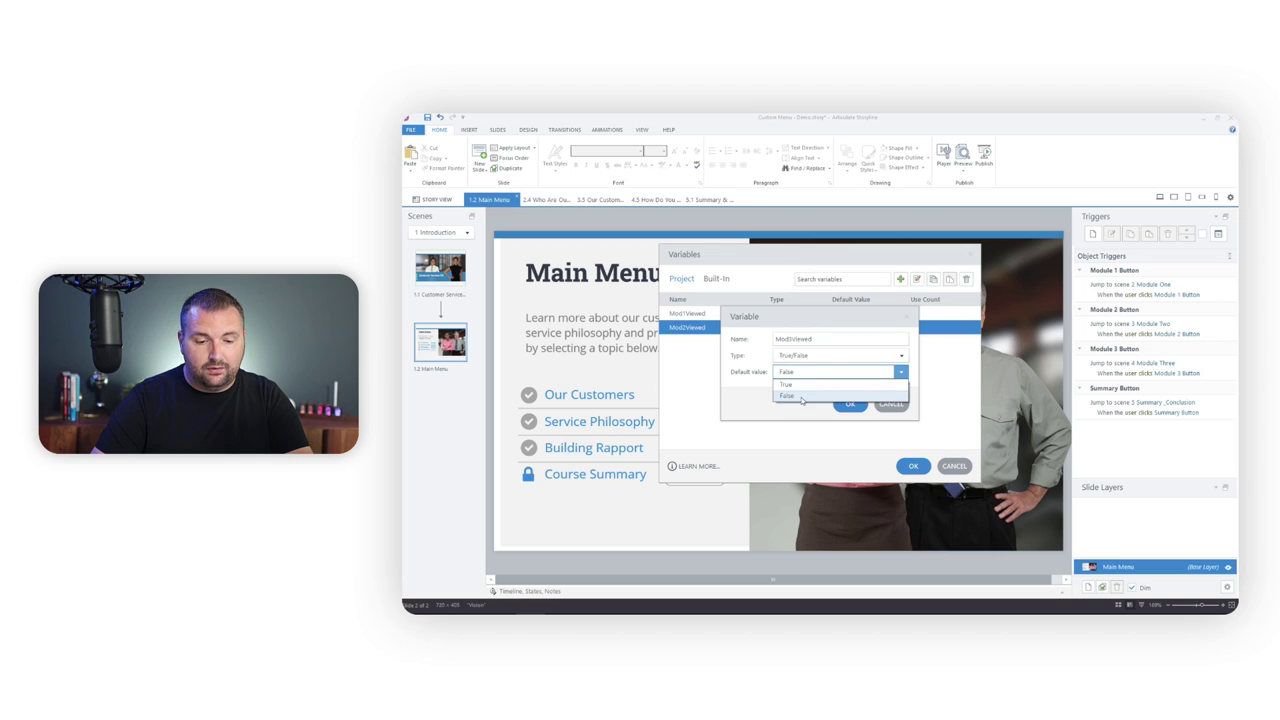
{"action": "left_click", "coordinate": [804, 398]}
{"action": "left_click", "coordinate": [849, 404]}
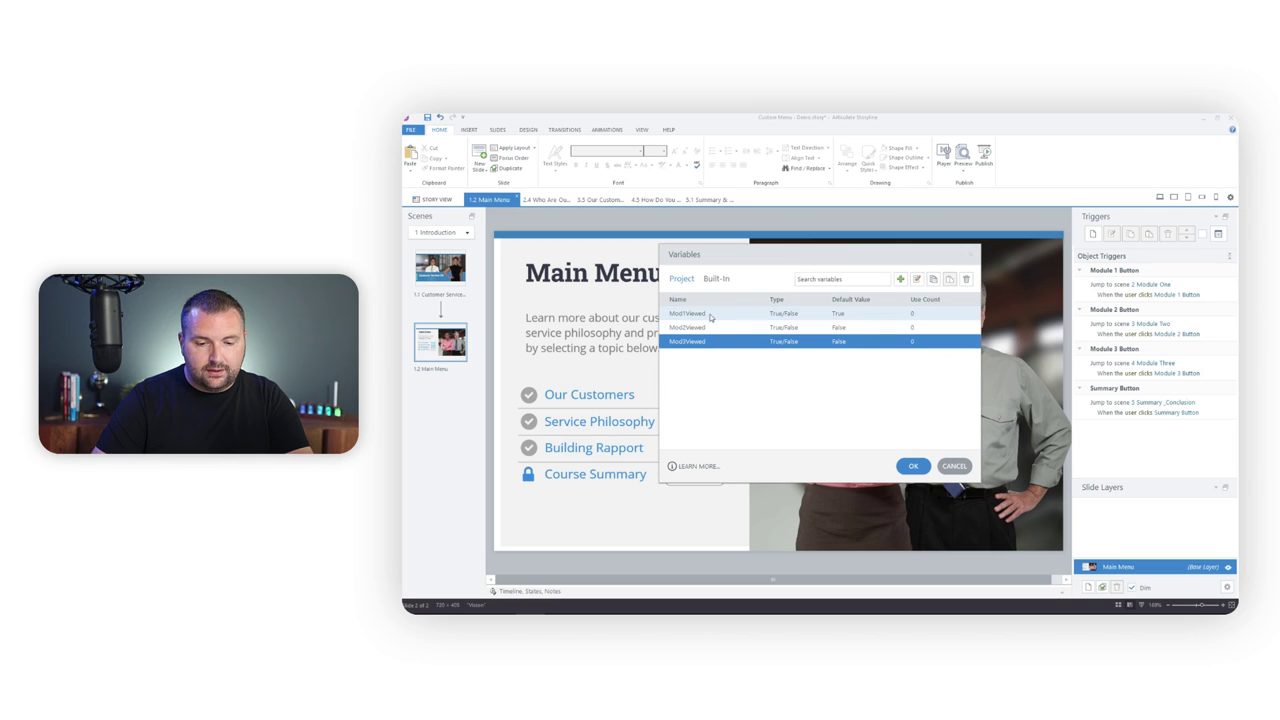
Set Mod1Viewed's default value to False, accept the project variables and save the project.
{"action": "left_click", "coordinate": [848, 315]}
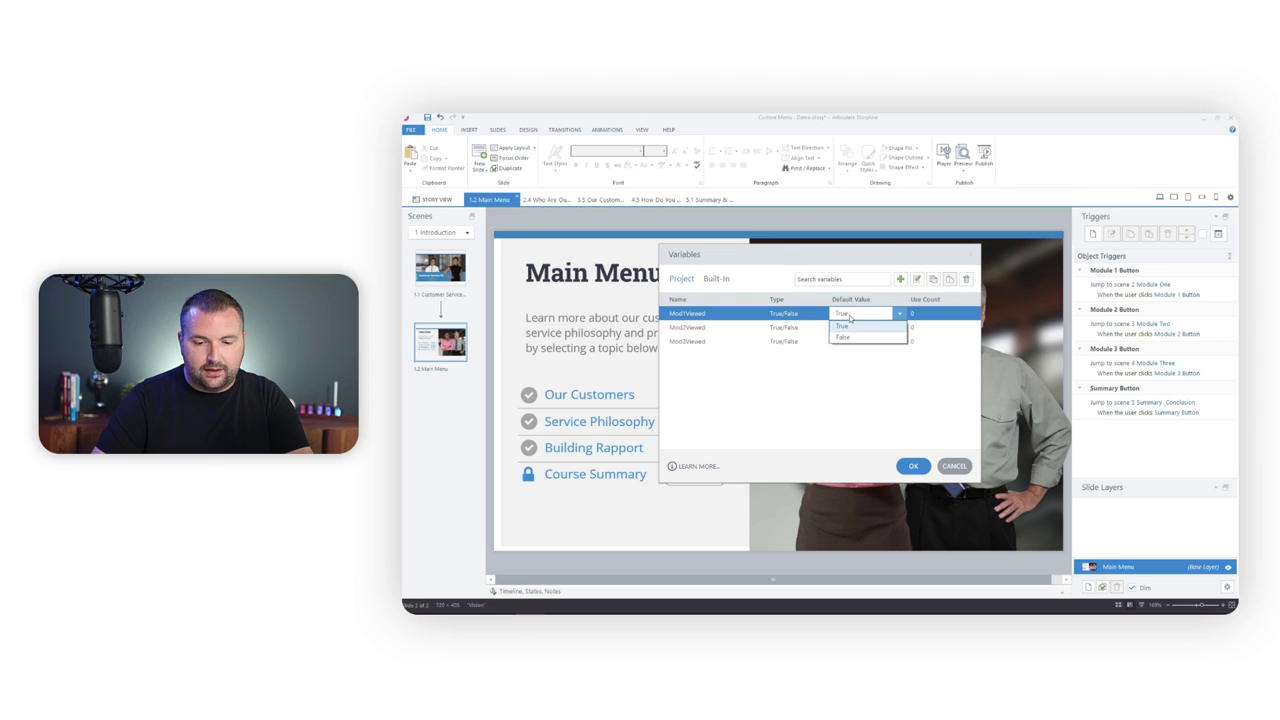
{"action": "left_click", "coordinate": [849, 337]}
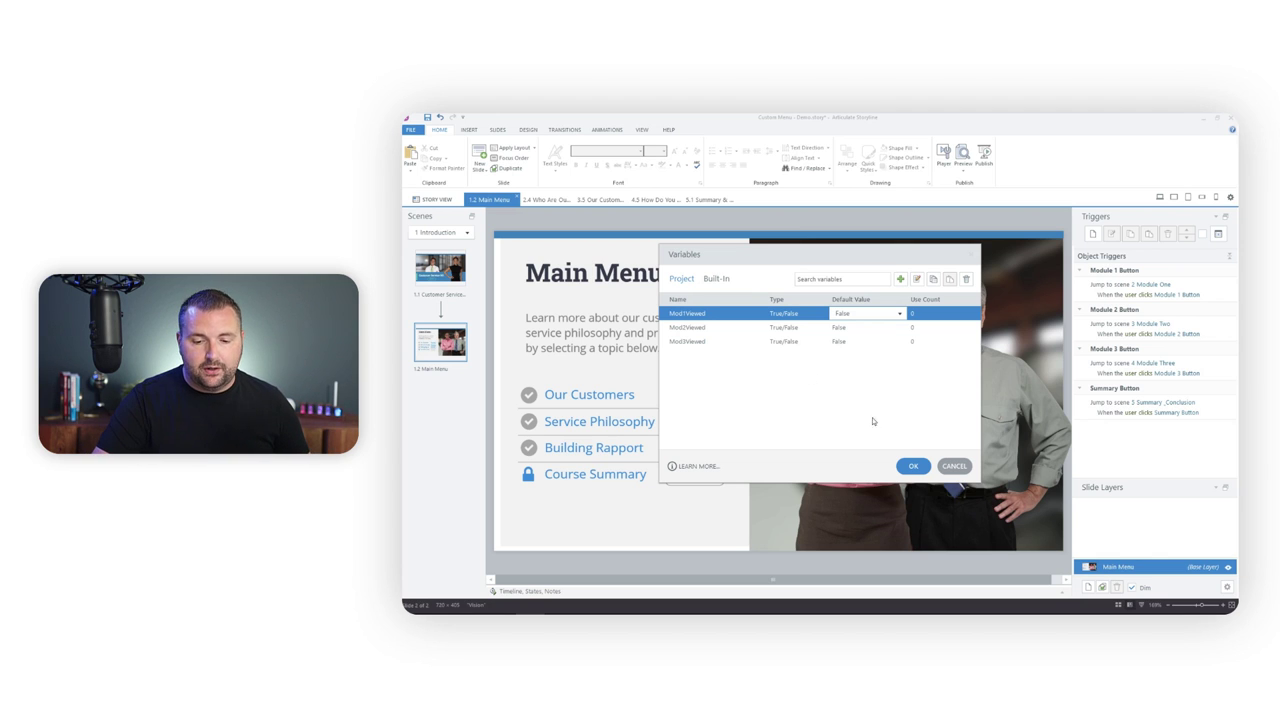
{"action": "left_click", "coordinate": [910, 466]}
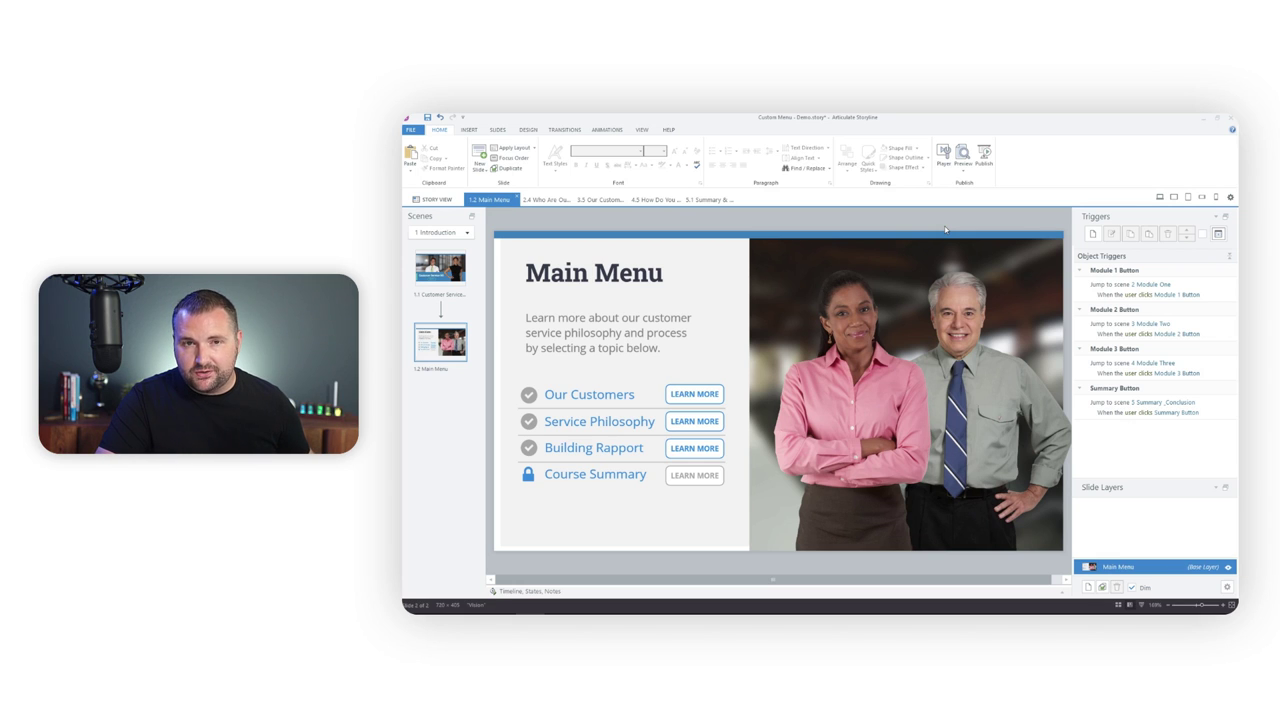
{"action": "left_click", "coordinate": [427, 117]}
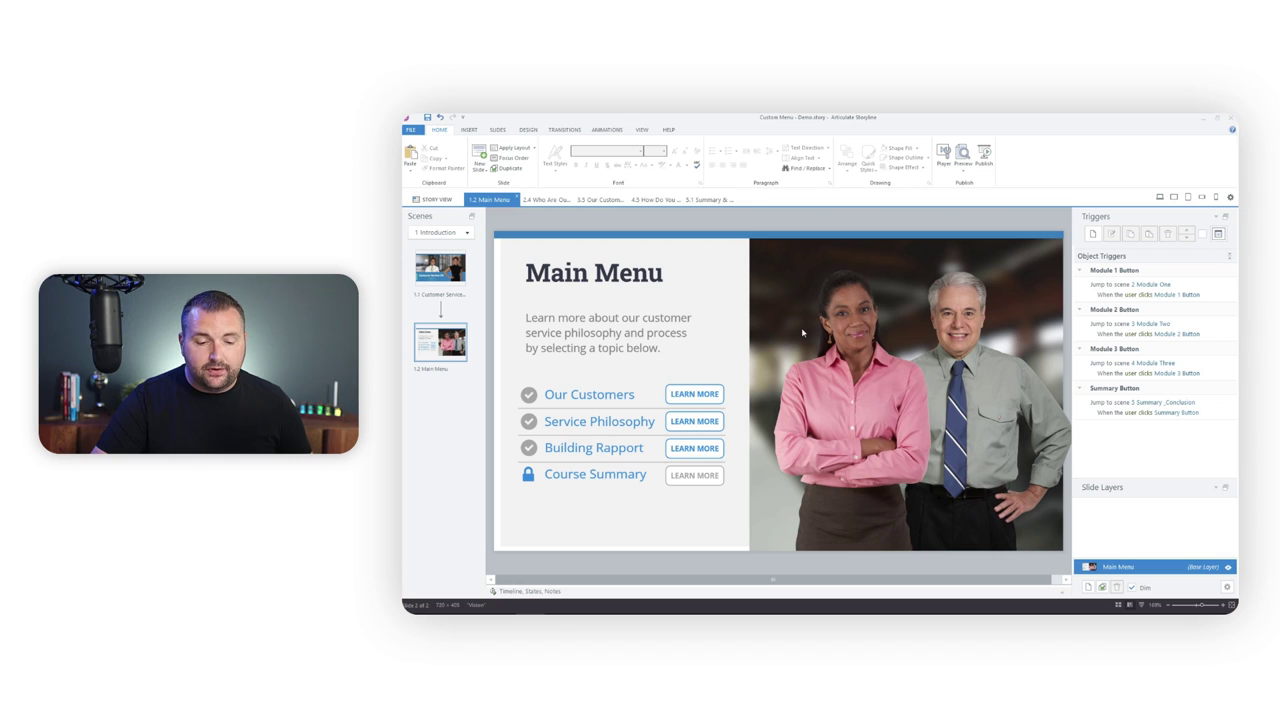
Open slide 2.4, the closing slide of the Module One scene.
{"action": "left_click", "coordinate": [715, 388]}
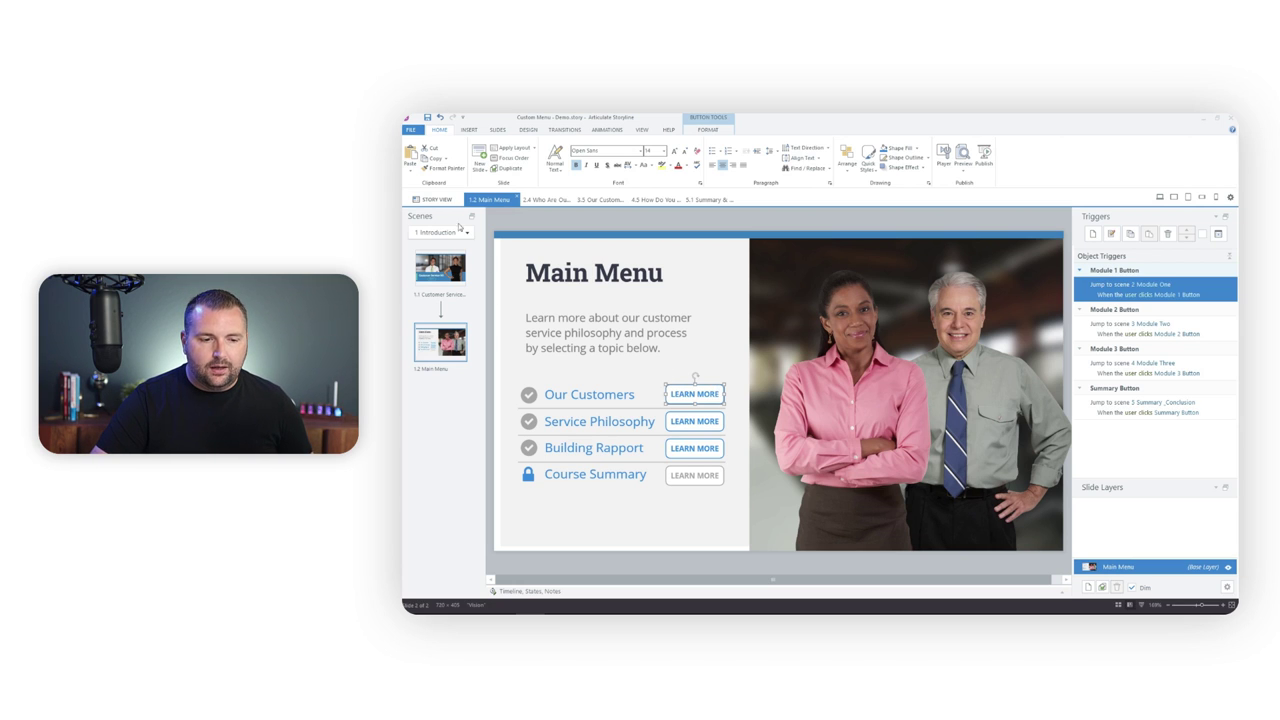
{"action": "left_click", "coordinate": [438, 200]}
{"action": "double_click", "coordinate": [660, 374]}
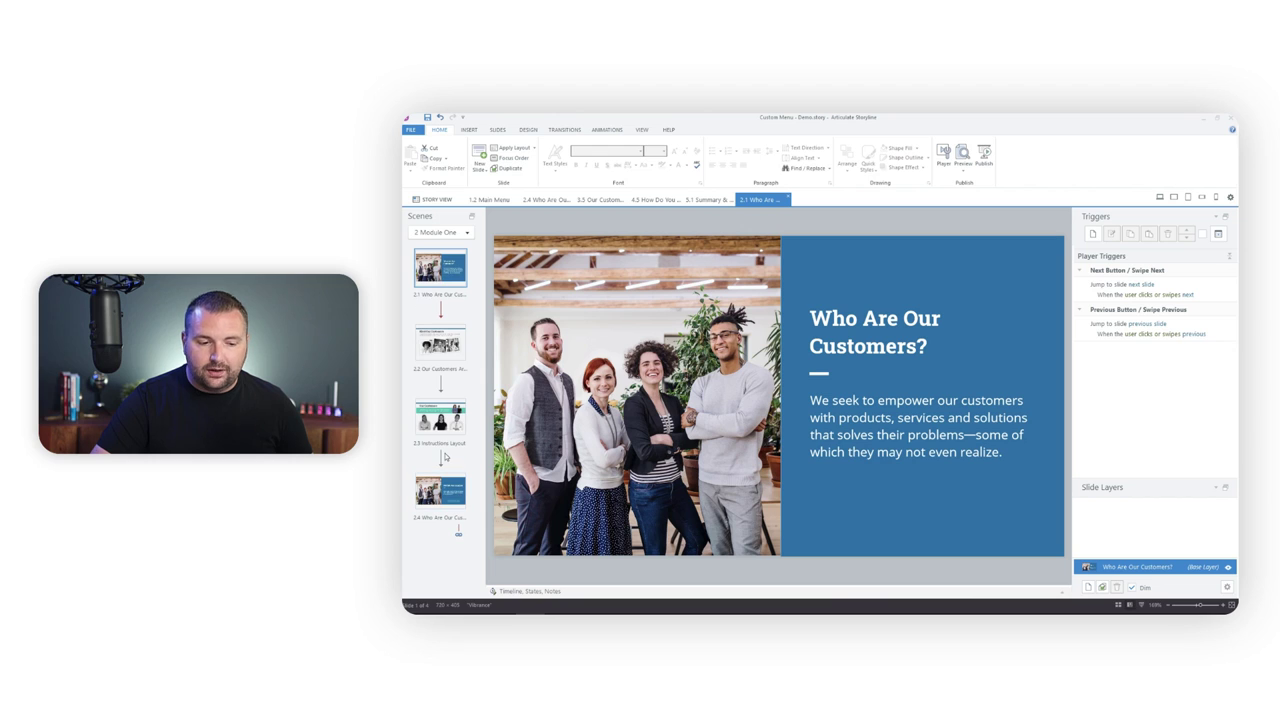
{"action": "left_click", "coordinate": [440, 489]}
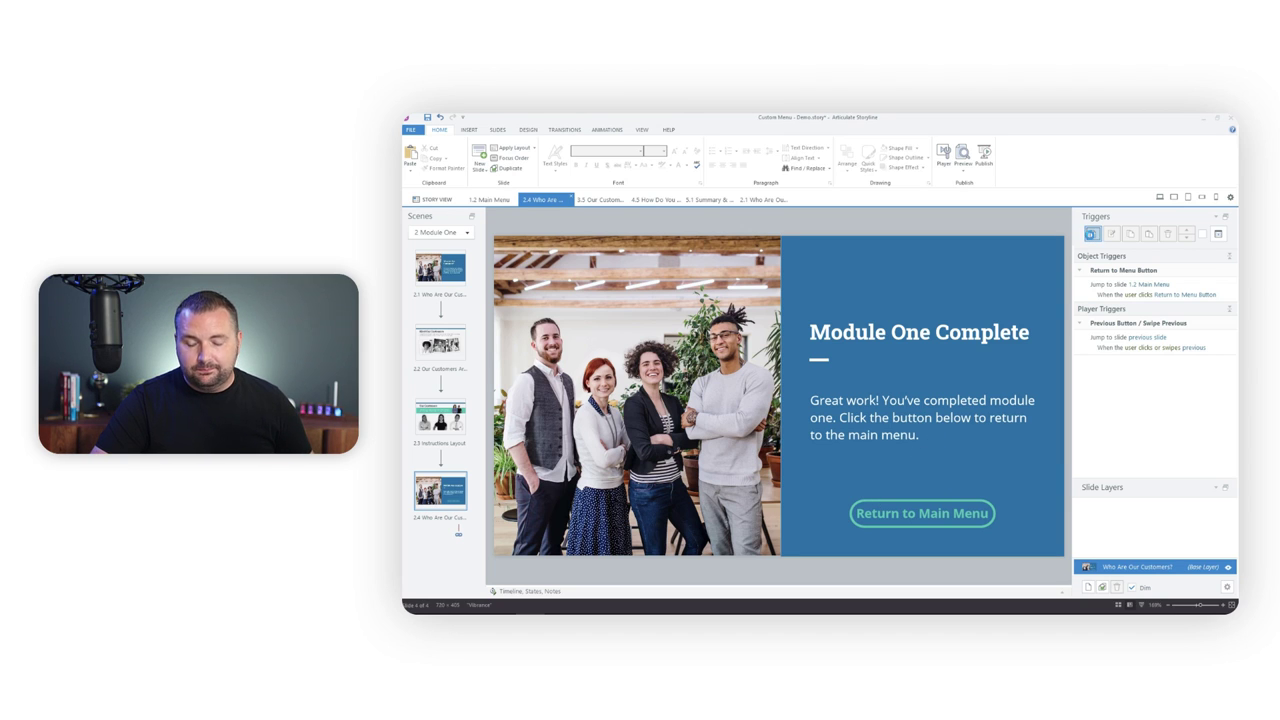
Add a trigger to the Module One Complete slide that sets Mod1Viewed to True when the Return to Menu Button is clicked by the learner.
{"action": "left_click", "coordinate": [1092, 234]}
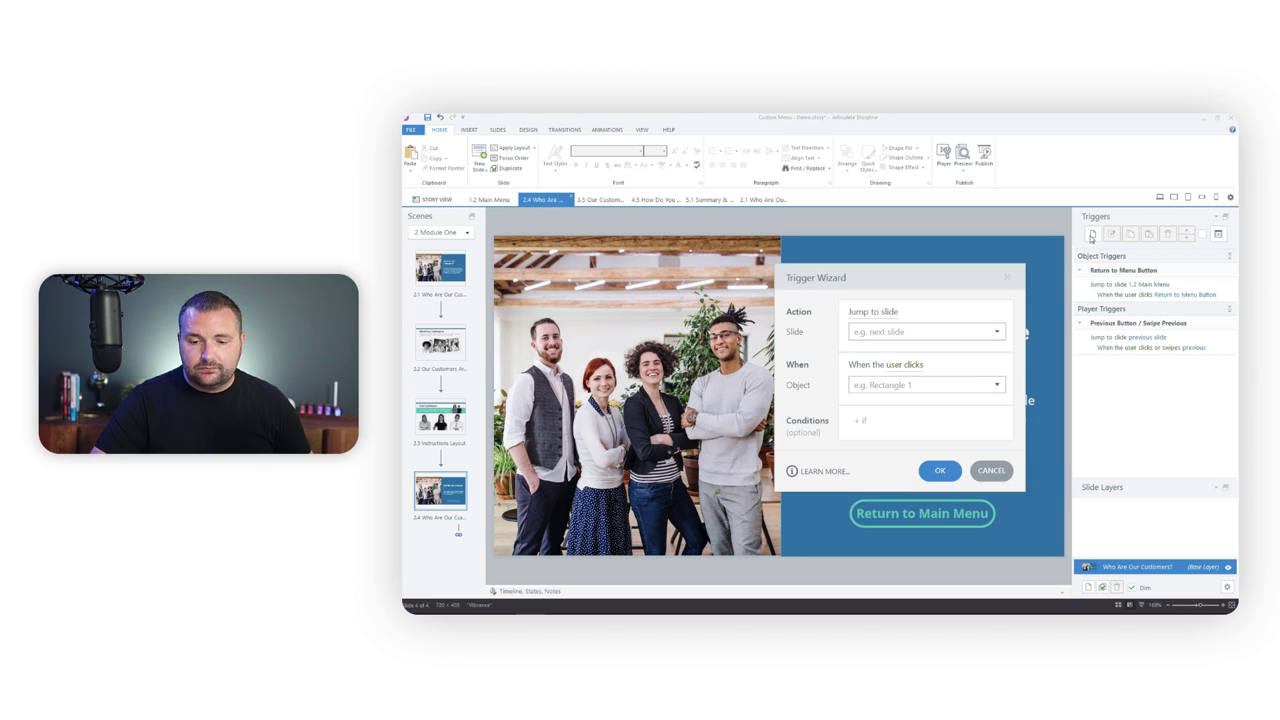
{"action": "left_click", "coordinate": [885, 313]}
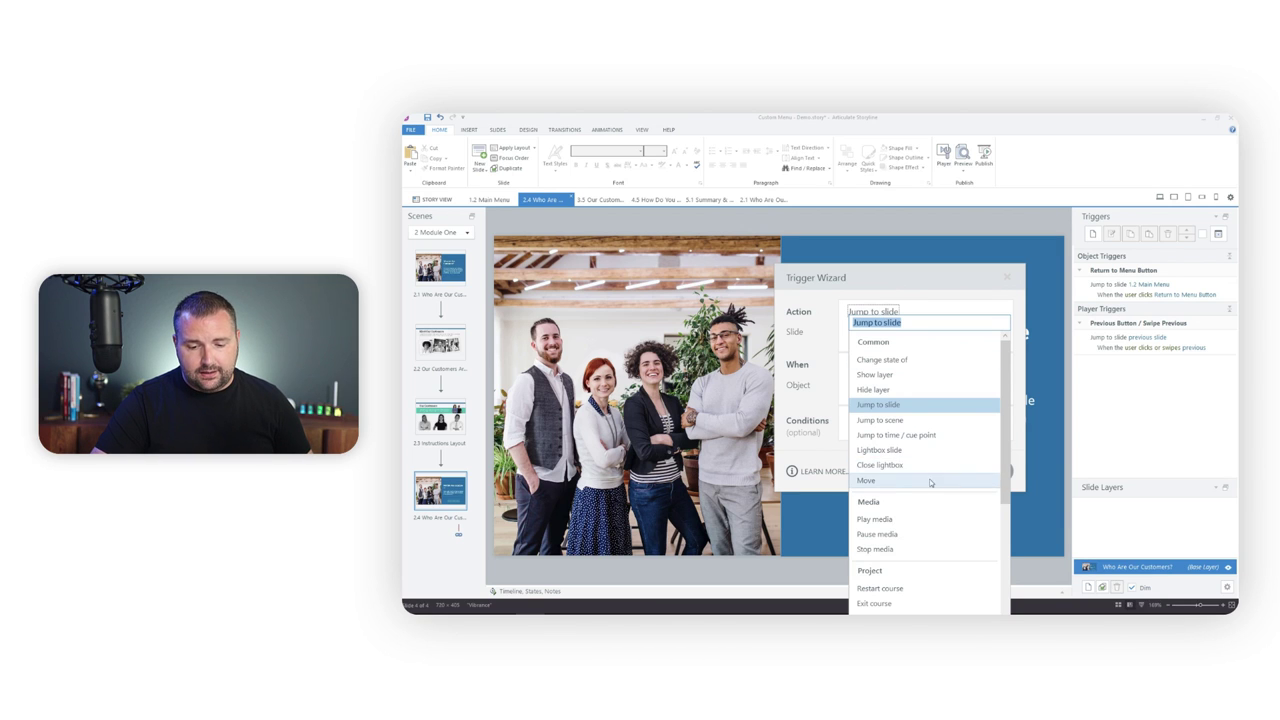
{"action": "left_click_drag", "start_coordinate": [1011, 422], "coordinate": [1007, 458]}
{"action": "scroll", "coordinate": [1007, 458], "scroll_direction": "down", "scroll_amount": 1}
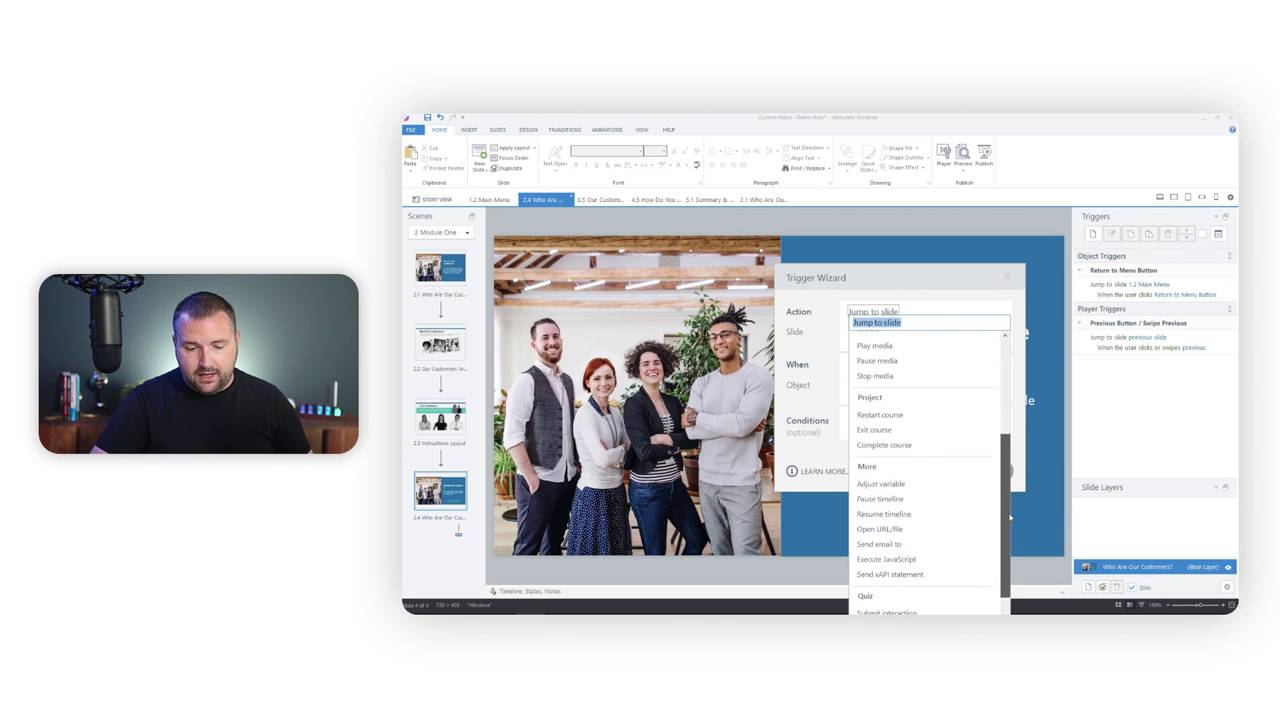
{"action": "left_click", "coordinate": [896, 487]}
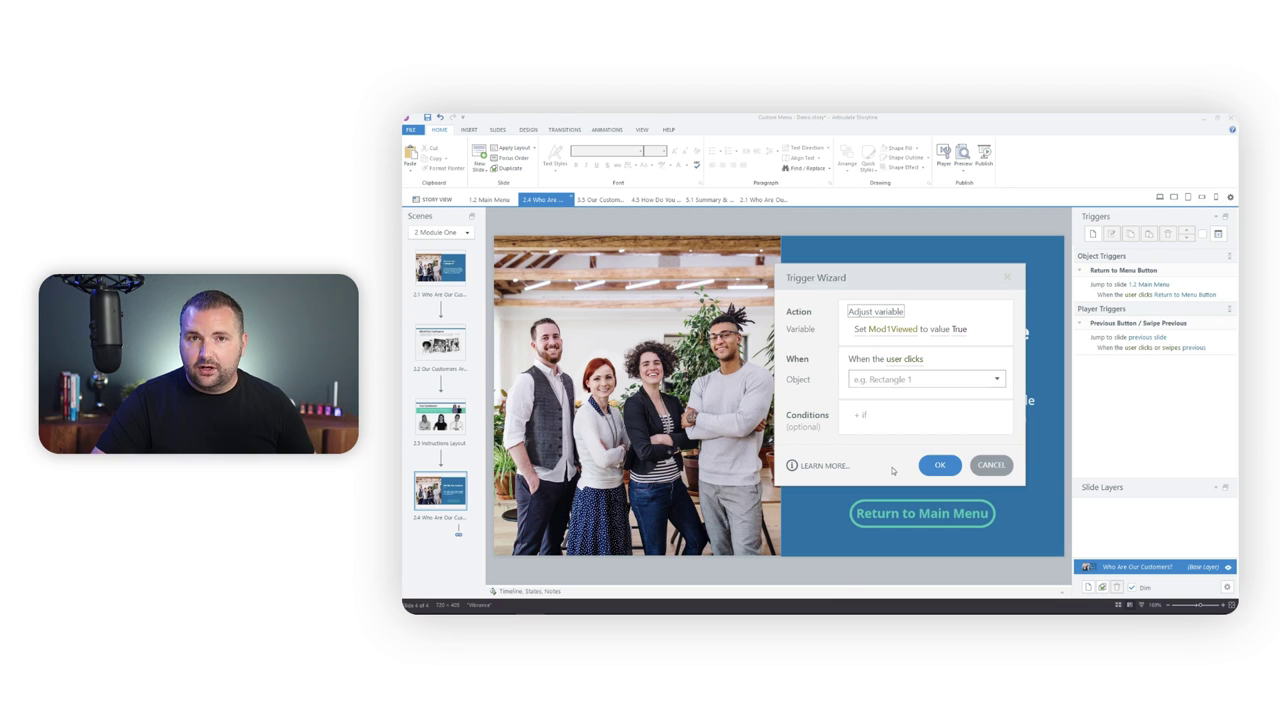
{"action": "left_click", "coordinate": [896, 332]}
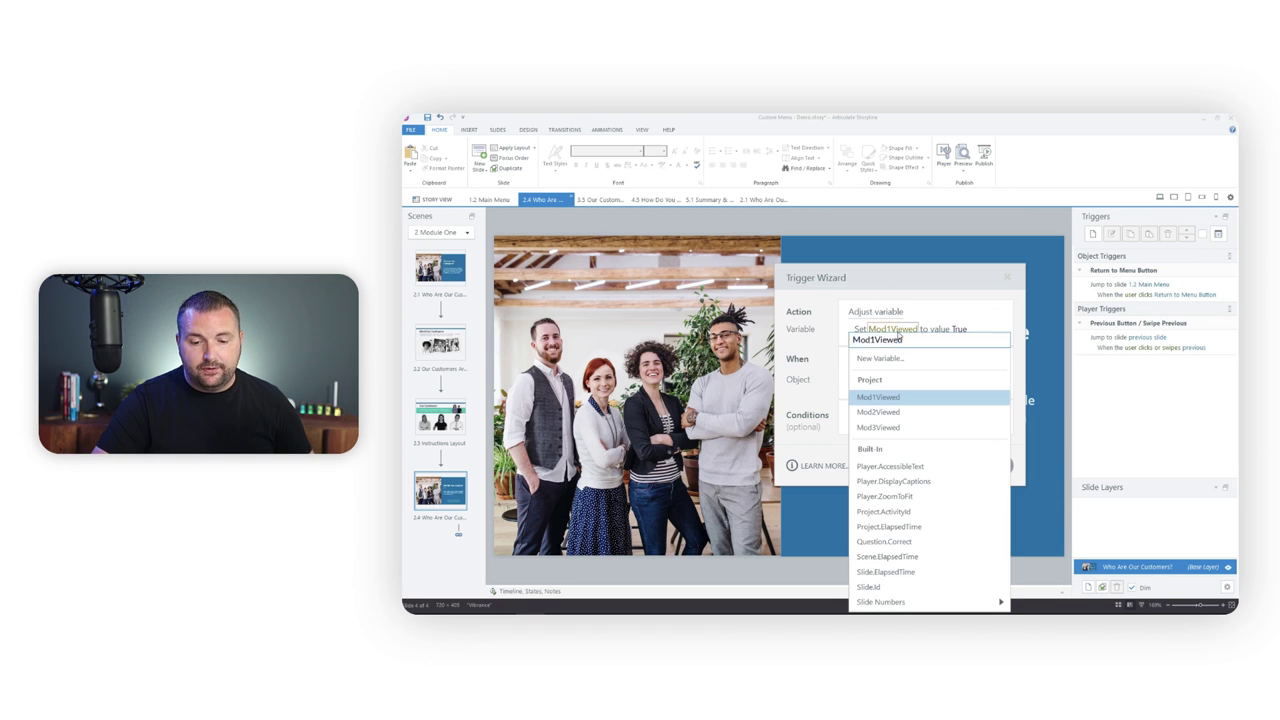
{"action": "left_click", "coordinate": [887, 400]}
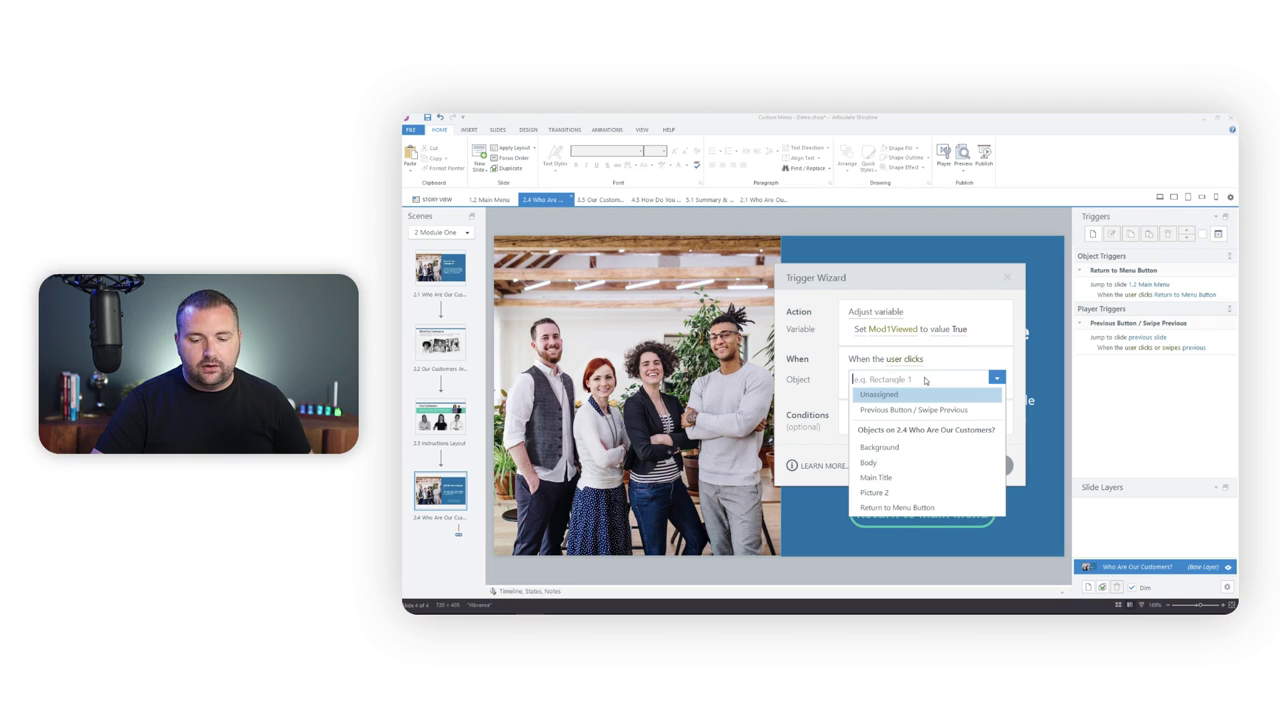
{"action": "left_click", "coordinate": [924, 379]}
{"action": "left_click", "coordinate": [900, 507]}
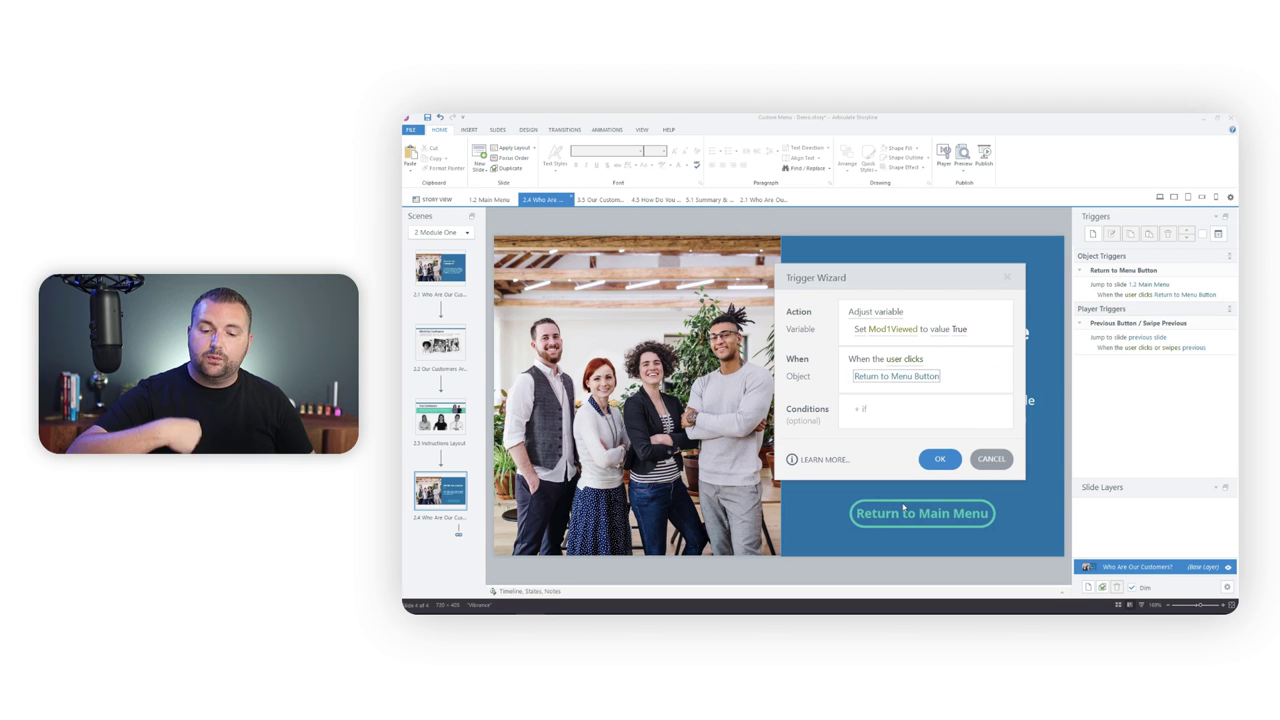
{"action": "left_click", "coordinate": [938, 460]}
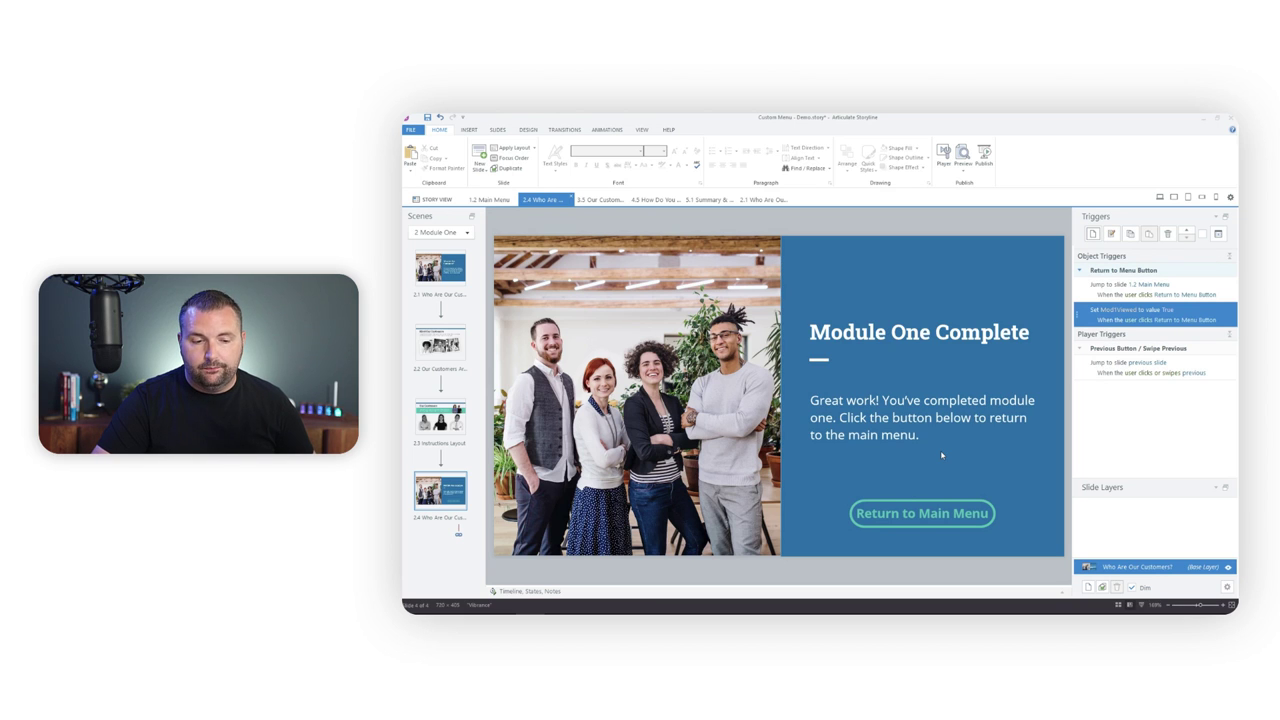
On the Module Two Complete slide, add a trigger setting Mod2Viewed to True when the learner clicks the Return to Menu Button.
{"action": "left_click", "coordinate": [602, 200]}
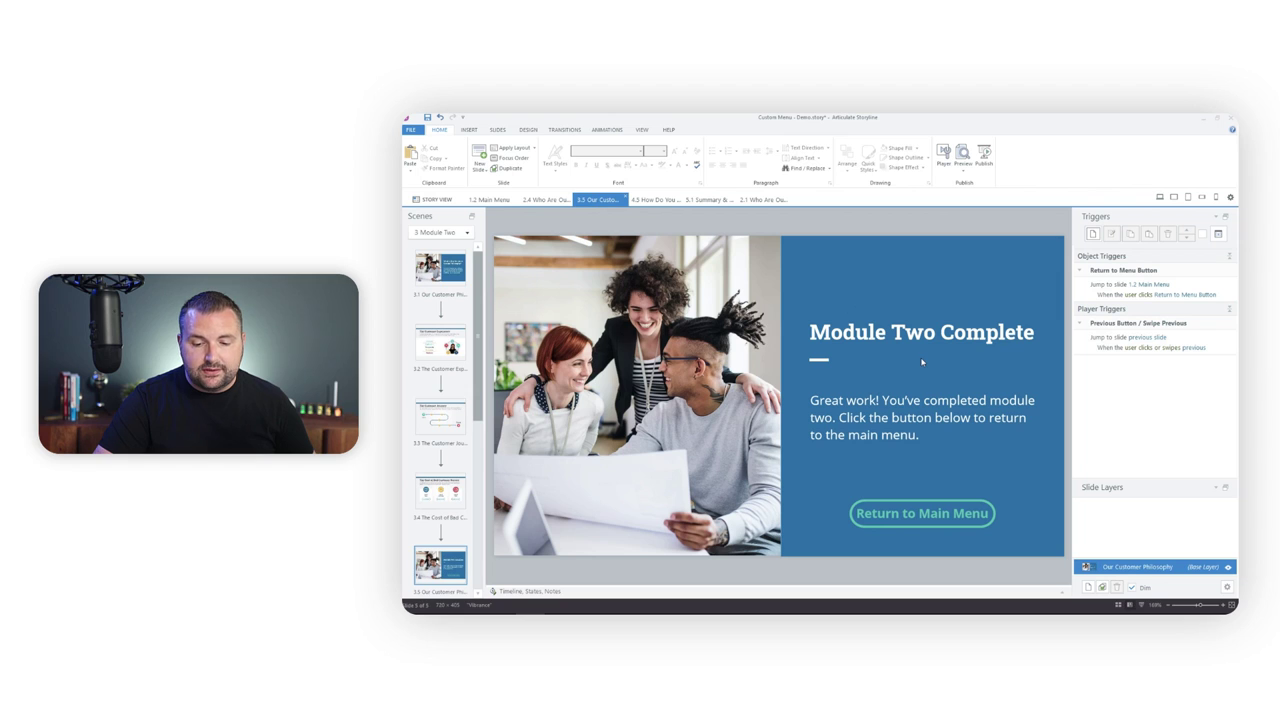
{"action": "left_click", "coordinate": [1093, 234]}
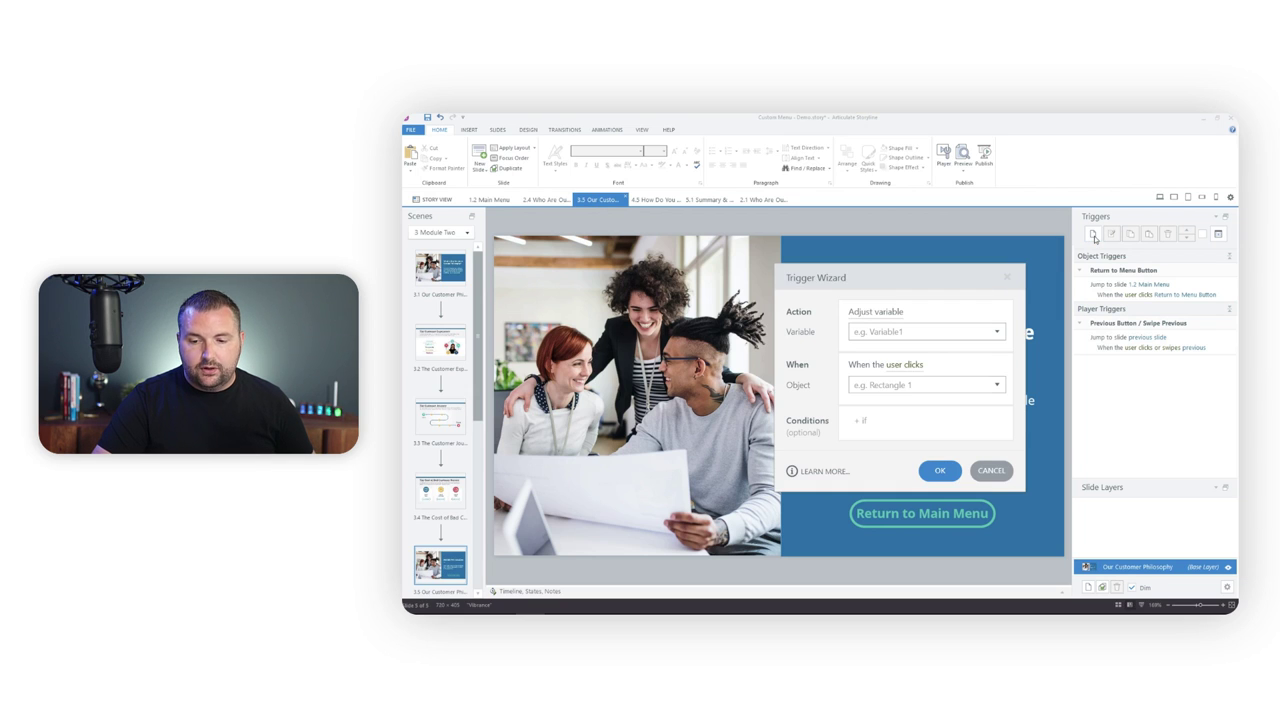
{"action": "left_click", "coordinate": [888, 333]}
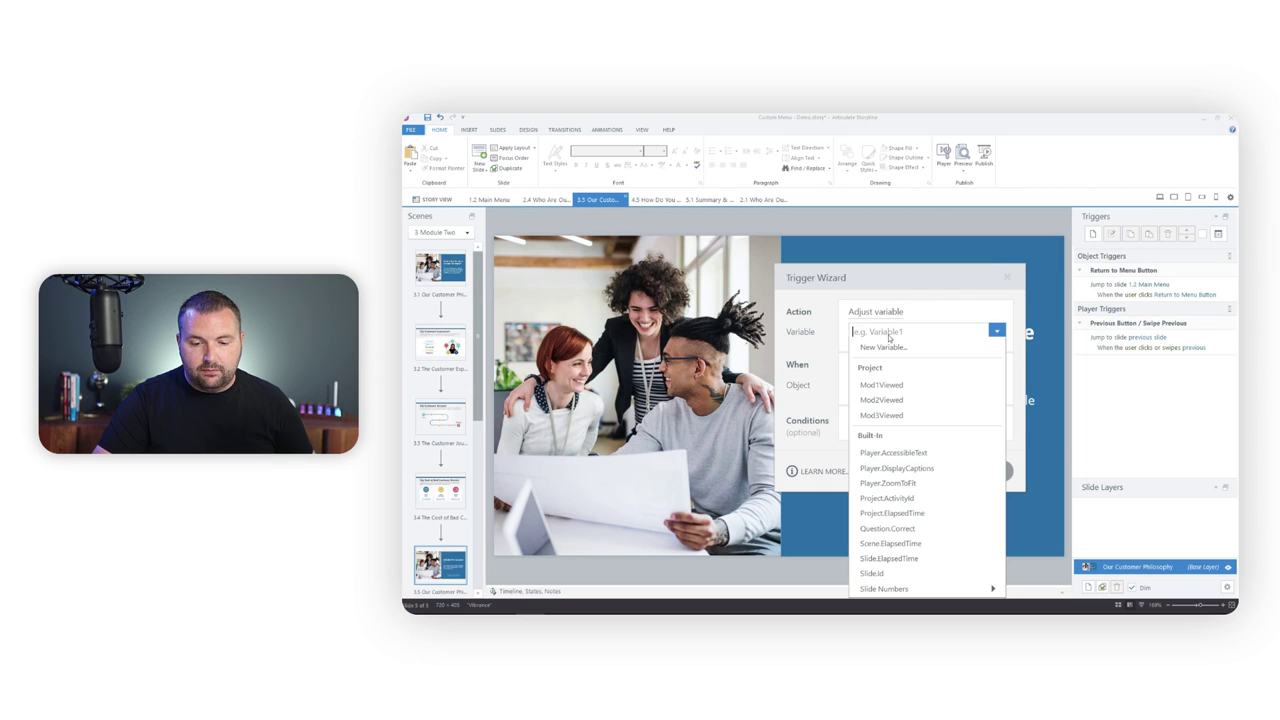
{"action": "left_click", "coordinate": [882, 400]}
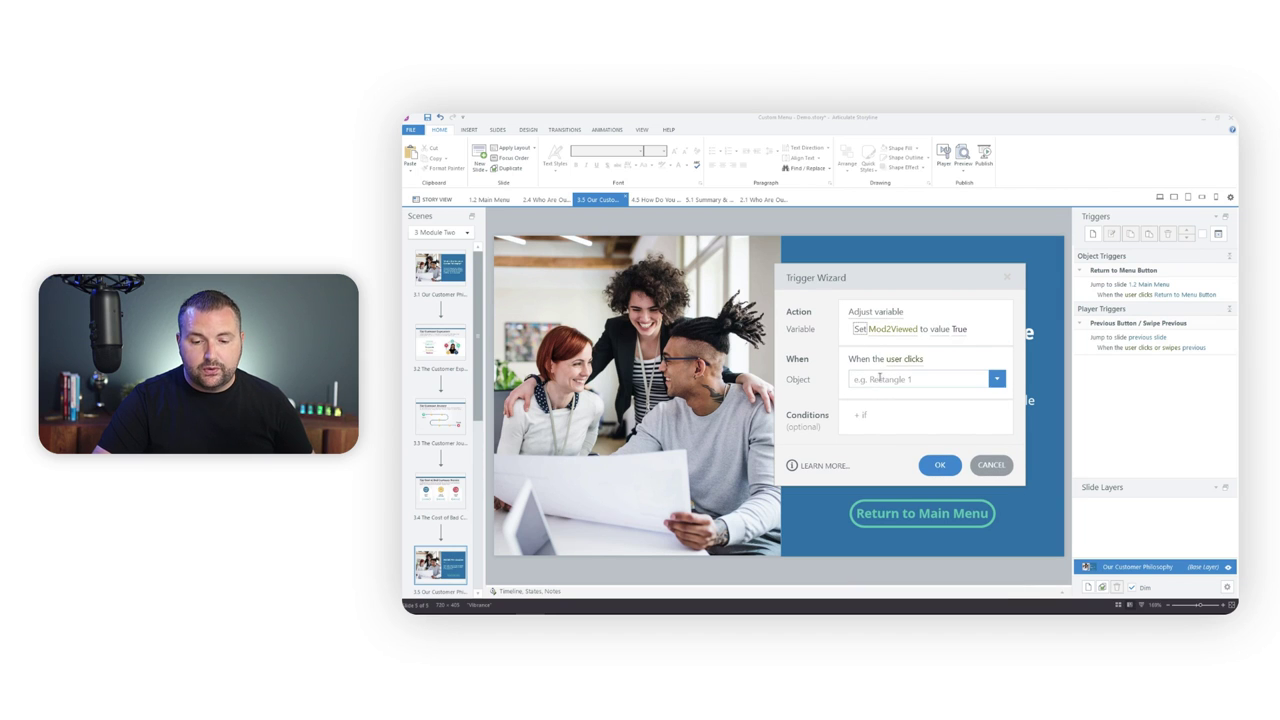
{"action": "left_click", "coordinate": [879, 381]}
{"action": "left_click", "coordinate": [880, 507]}
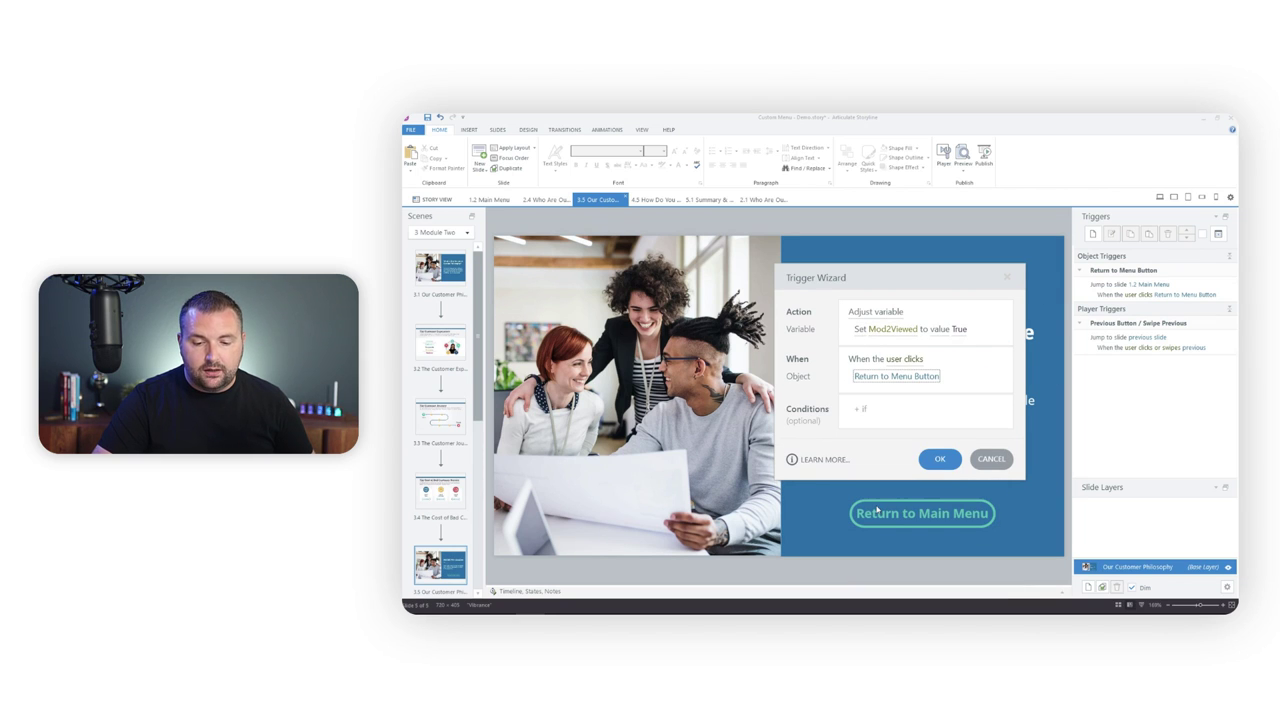
{"action": "left_click", "coordinate": [939, 462]}
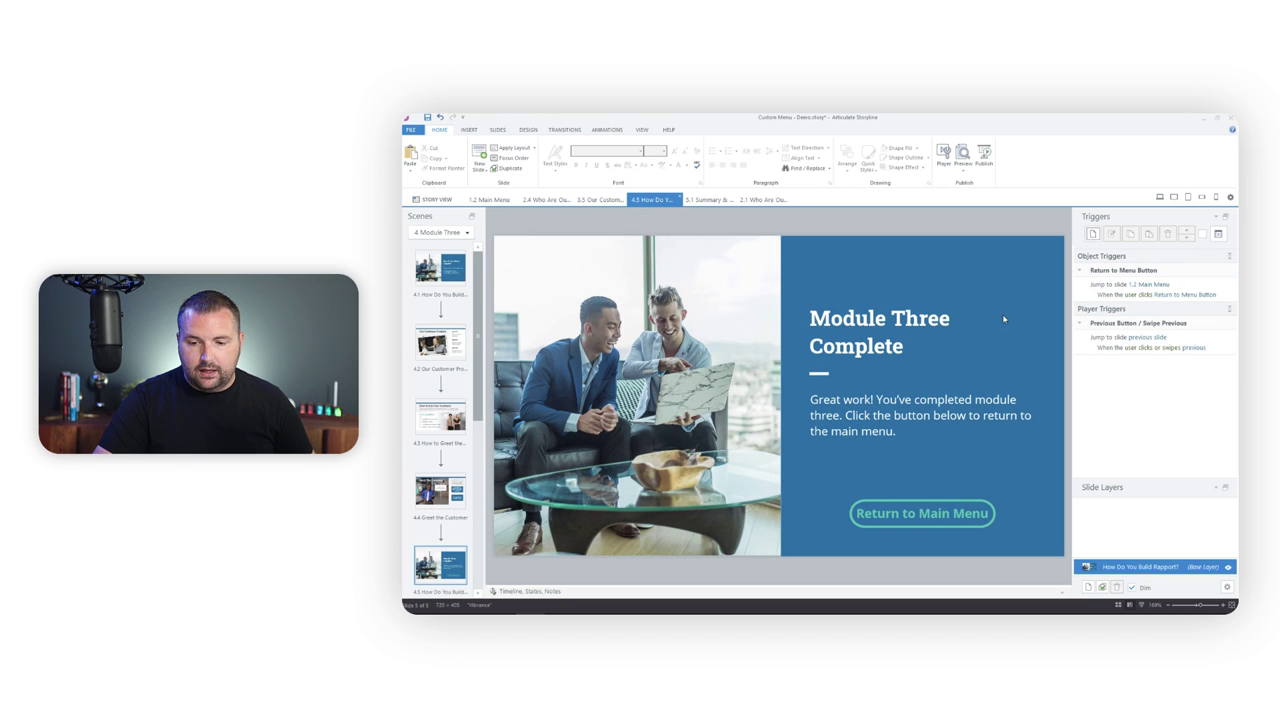
On the Module Three Complete slide, add a trigger setting Mod3Viewed to True when the learner clicks the Return to Menu Button.
{"action": "left_click", "coordinate": [1092, 234]}
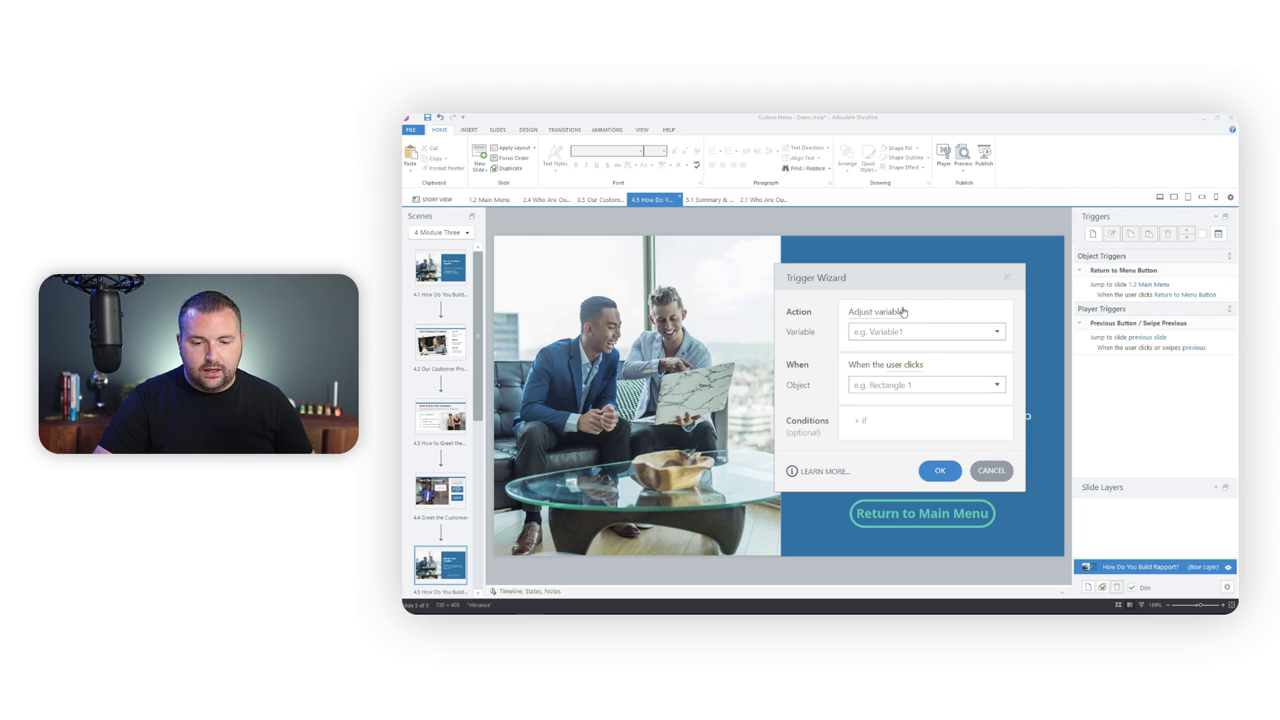
{"action": "left_click", "coordinate": [891, 337]}
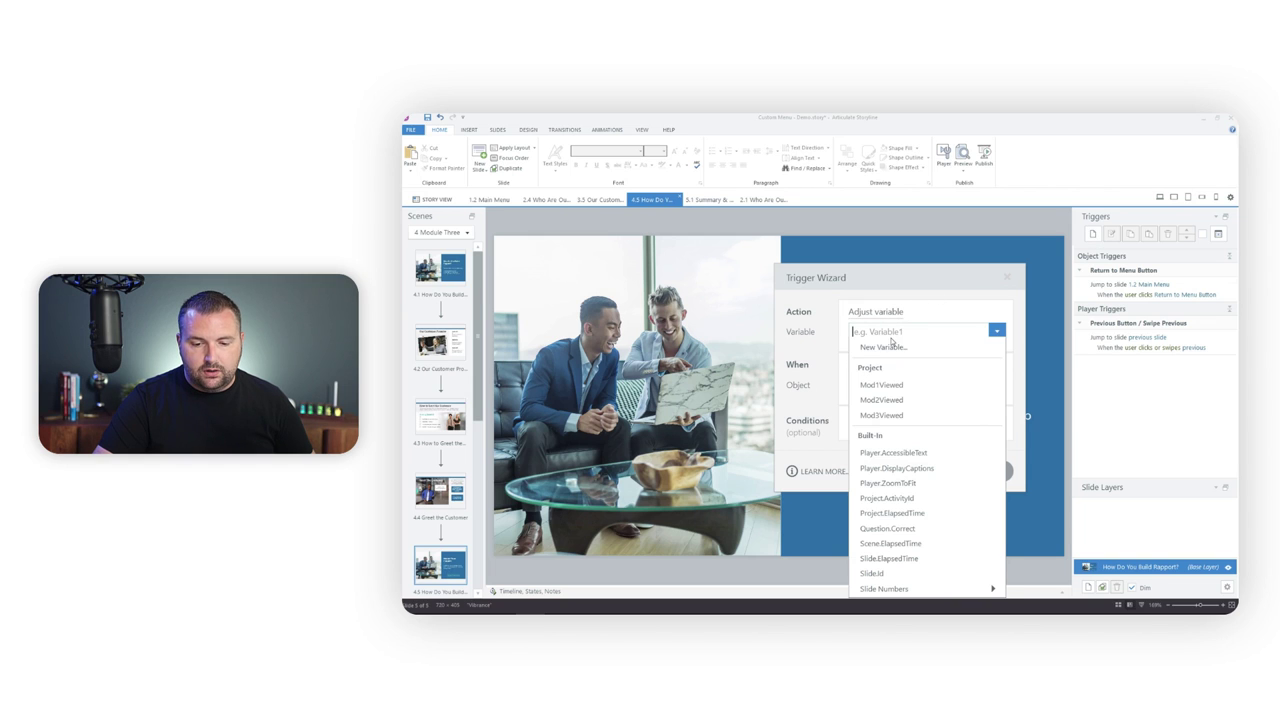
{"action": "left_click", "coordinate": [882, 422]}
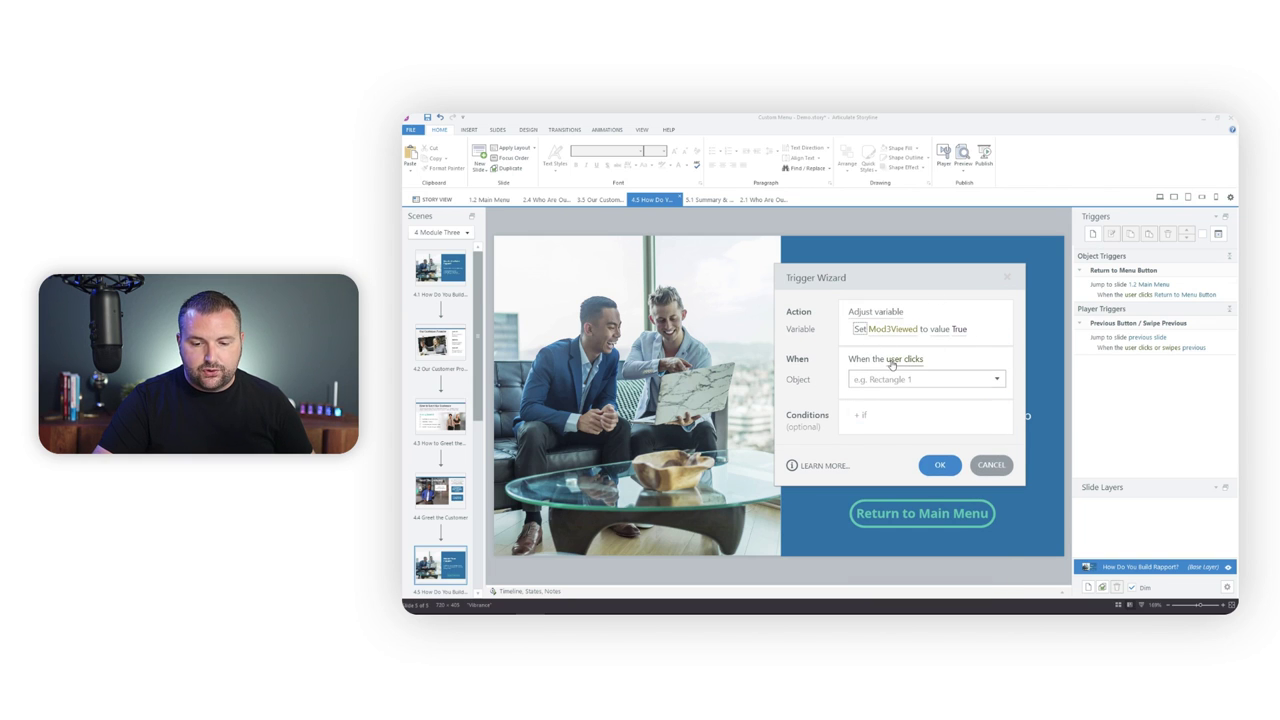
{"action": "left_click", "coordinate": [886, 390]}
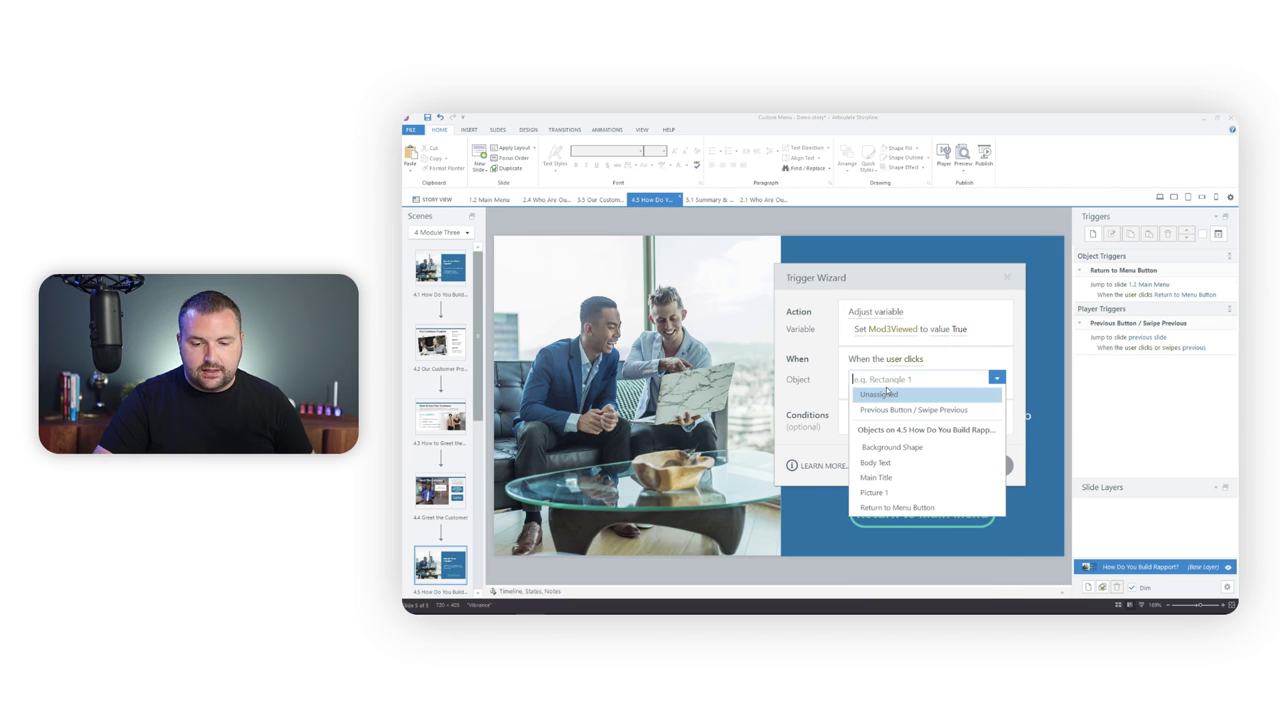
{"action": "left_click", "coordinate": [890, 512]}
{"action": "left_click", "coordinate": [940, 464]}
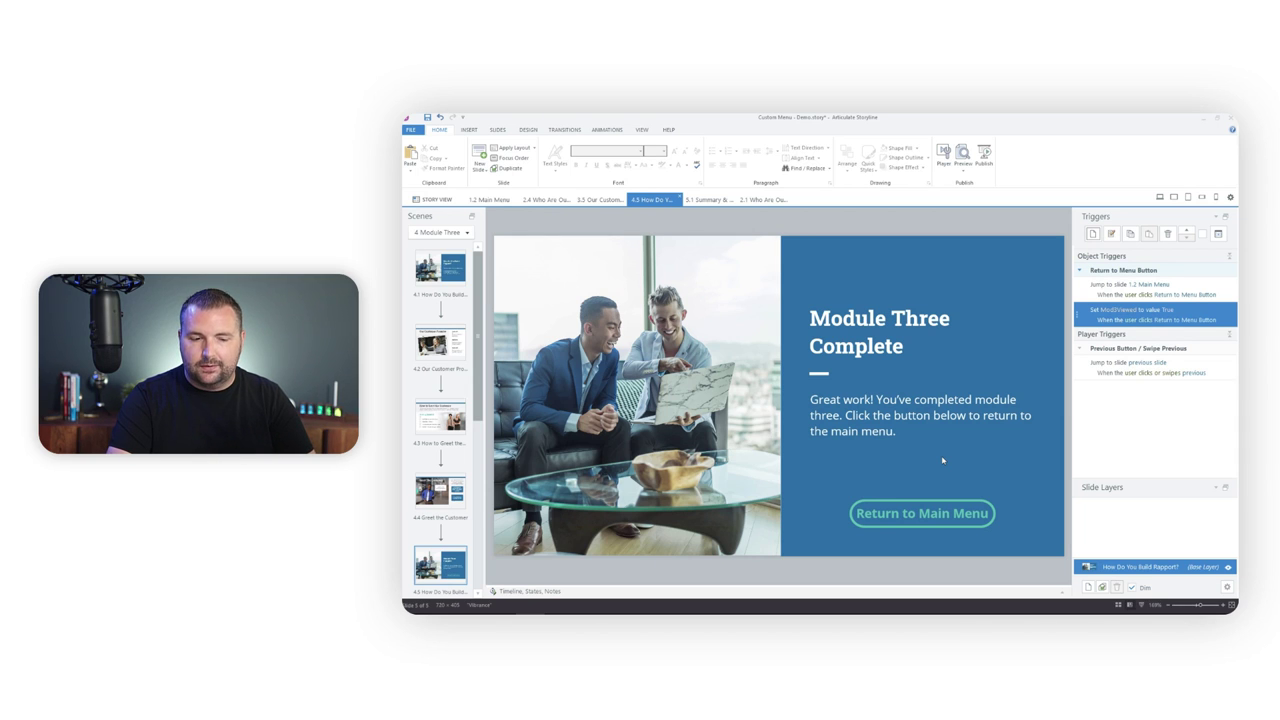
Draw a text box on the 1.2 Main Menu slide, starting beside the Main Menu title and extending over the photo.
{"action": "left_click", "coordinate": [490, 200]}
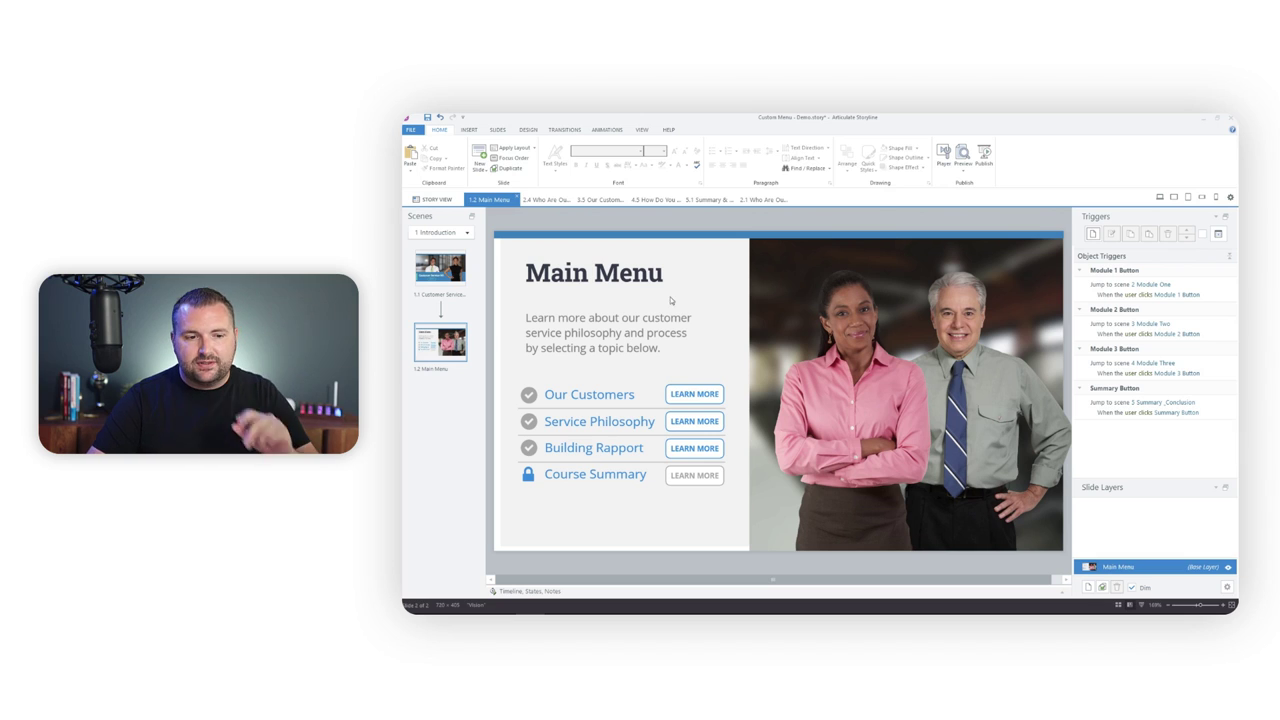
{"action": "left_click", "coordinate": [469, 130]}
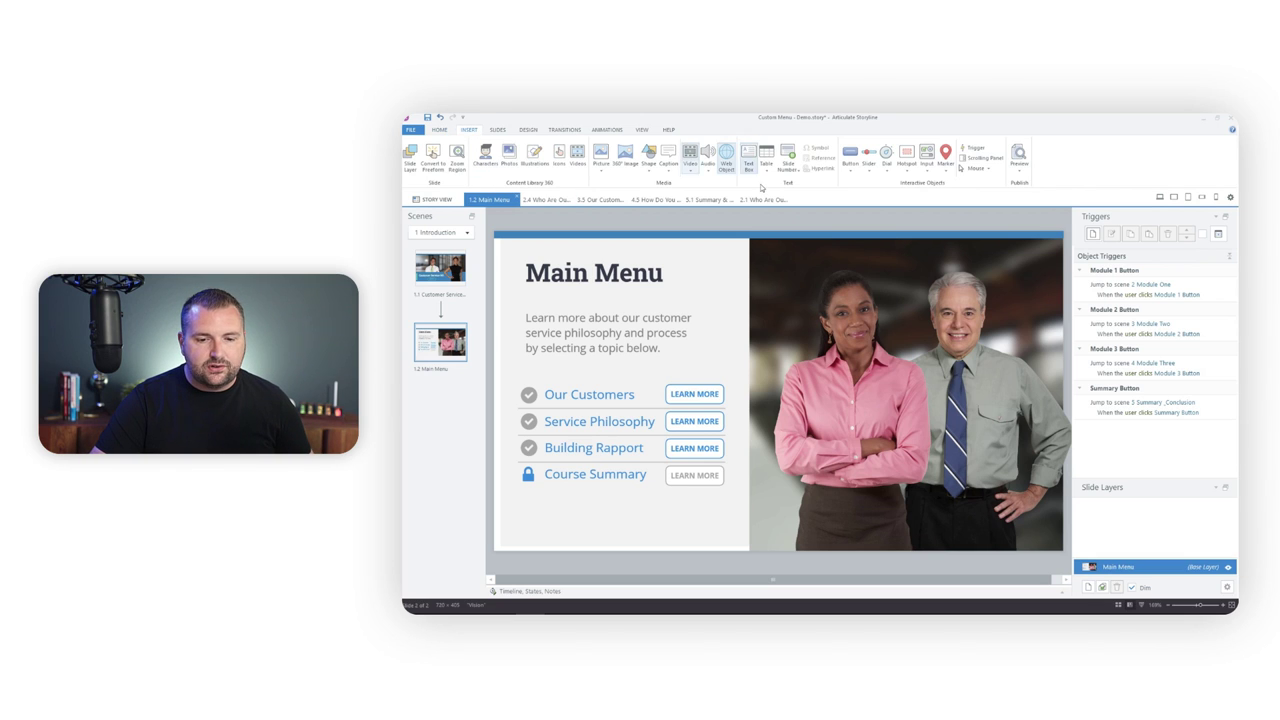
{"action": "left_click", "coordinate": [748, 155]}
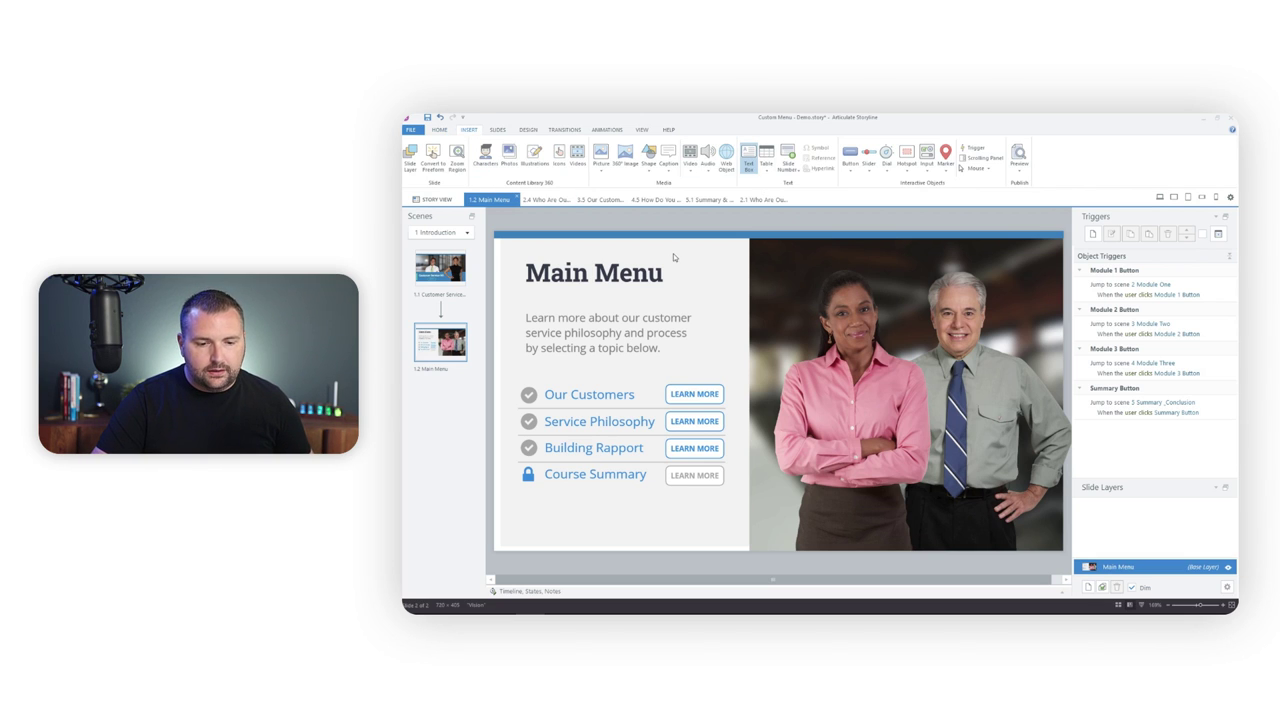
{"action": "left_click_drag", "start_coordinate": [675, 253], "coordinate": [820, 335]}
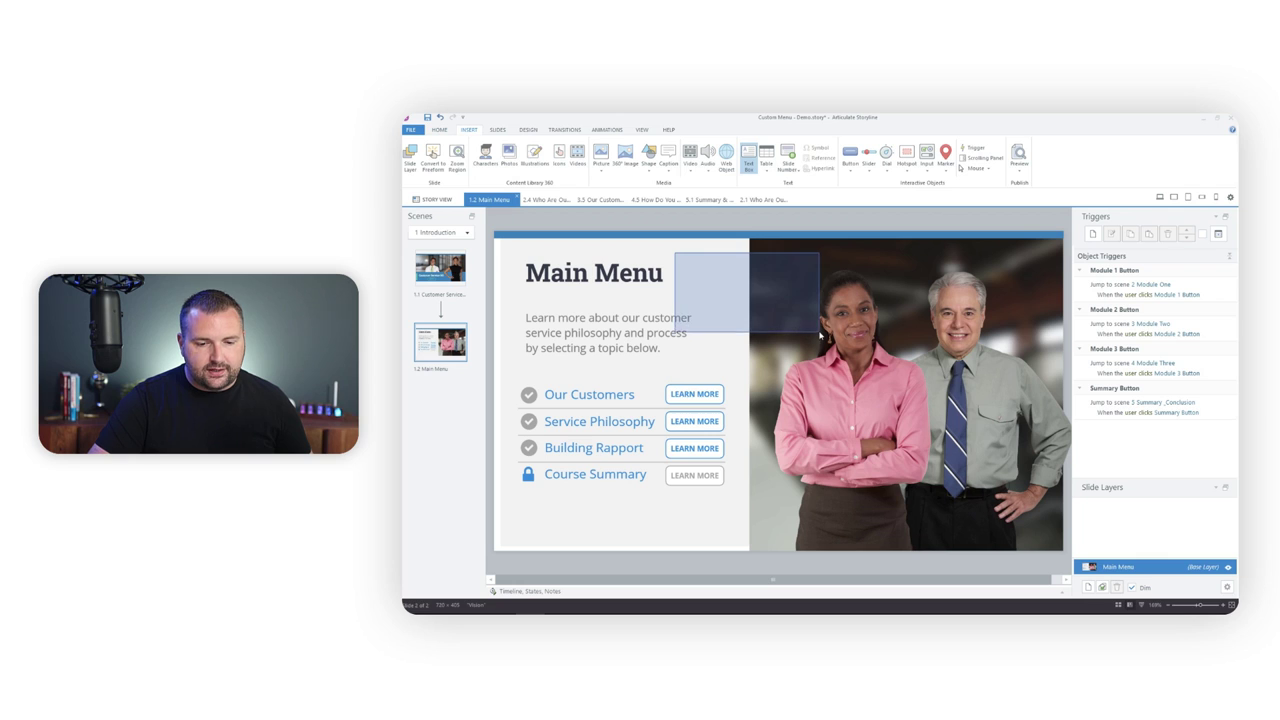
{"action": "key", "text": "Escape"}
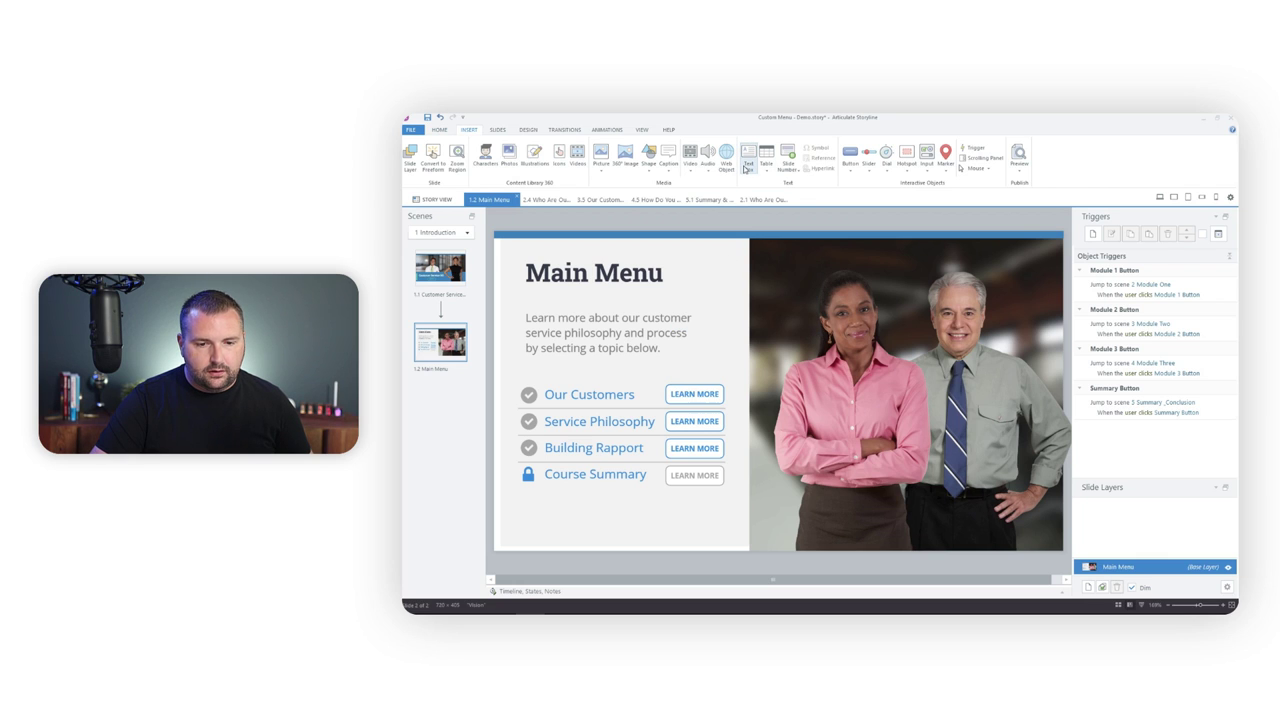
{"action": "left_click", "coordinate": [745, 166]}
{"action": "left_click_drag", "start_coordinate": [665, 246], "coordinate": [845, 345]}
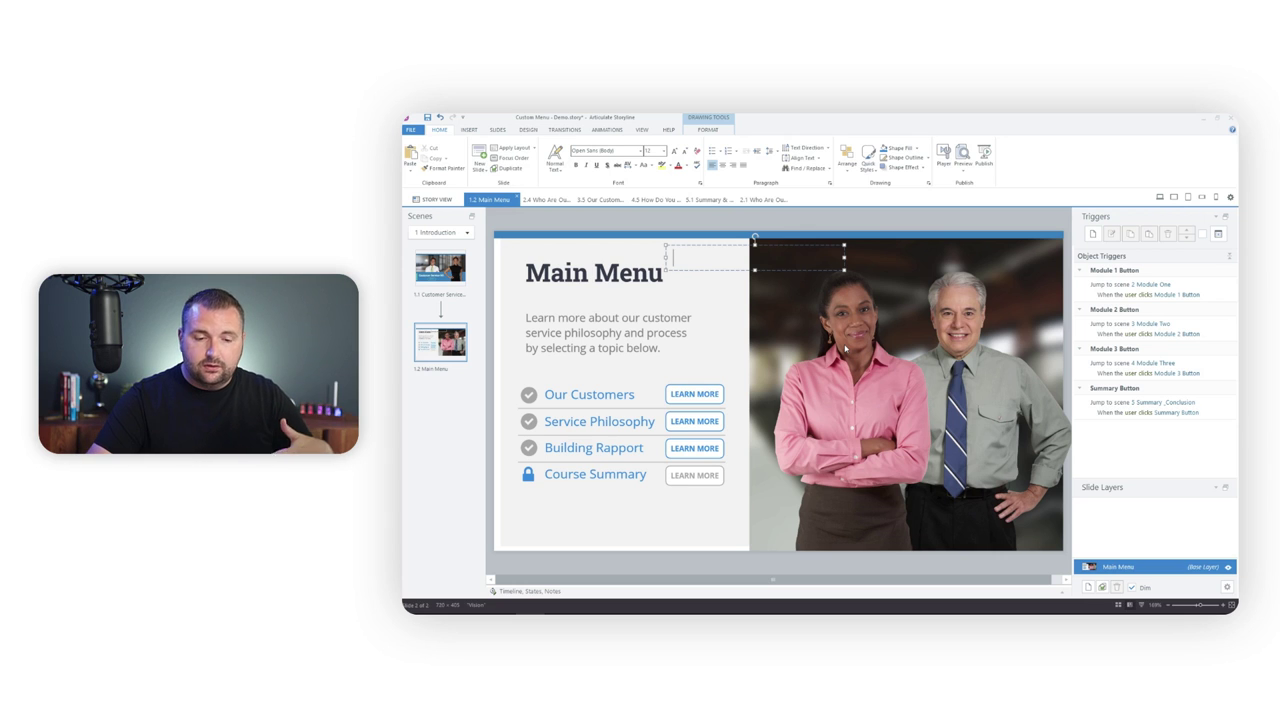
Insert references to the Mod1Viewed and Mod2Viewed variables on separate lines in the new text box.
{"action": "left_click", "coordinate": [469, 130]}
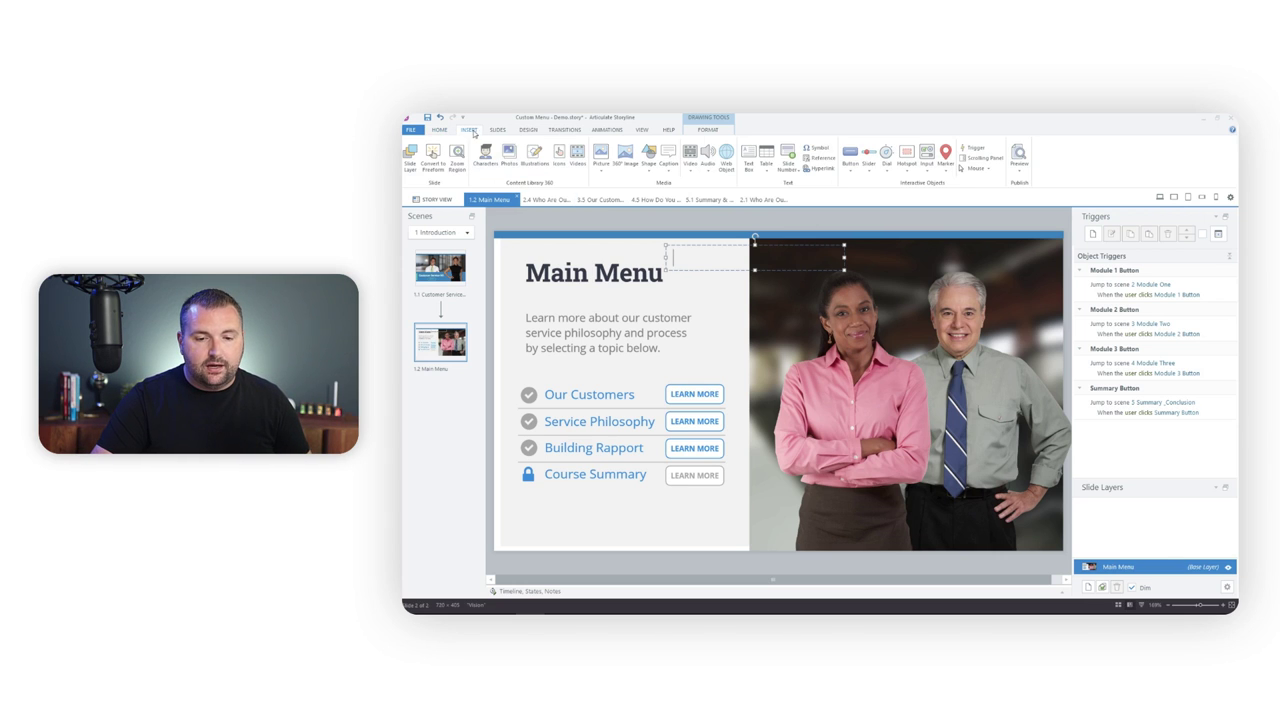
{"action": "left_click", "coordinate": [832, 161]}
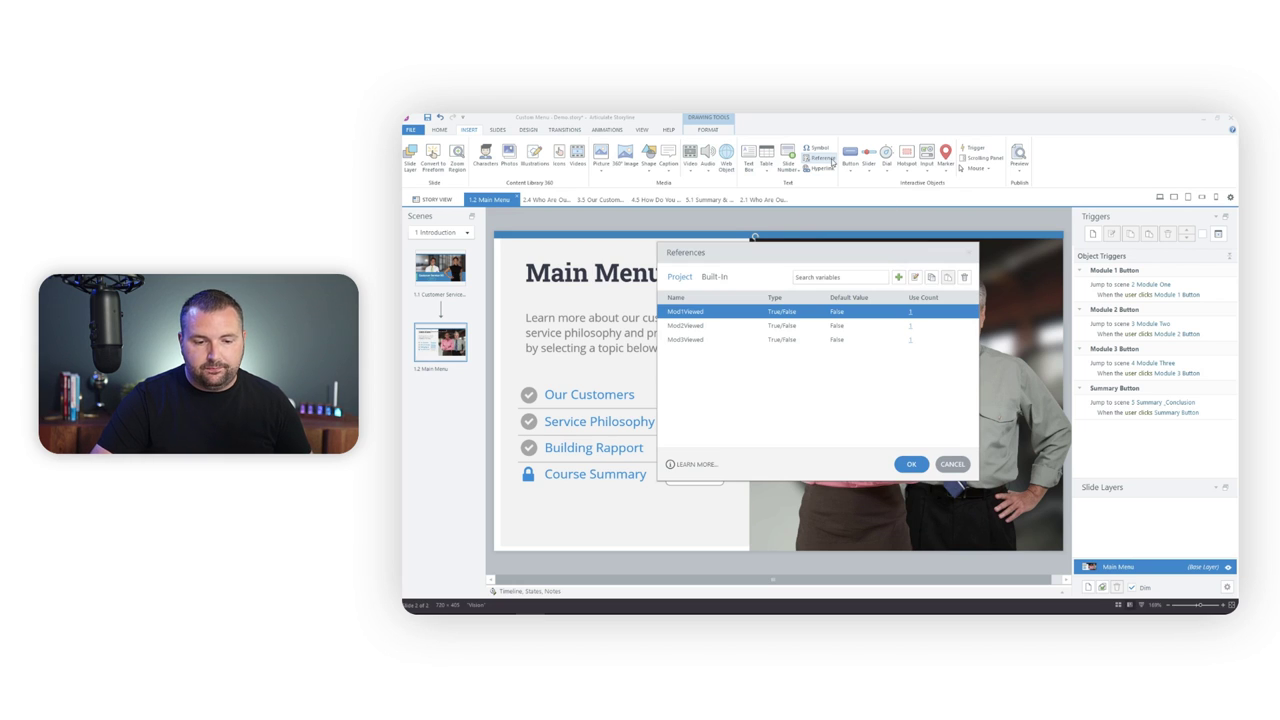
{"action": "left_click", "coordinate": [690, 312]}
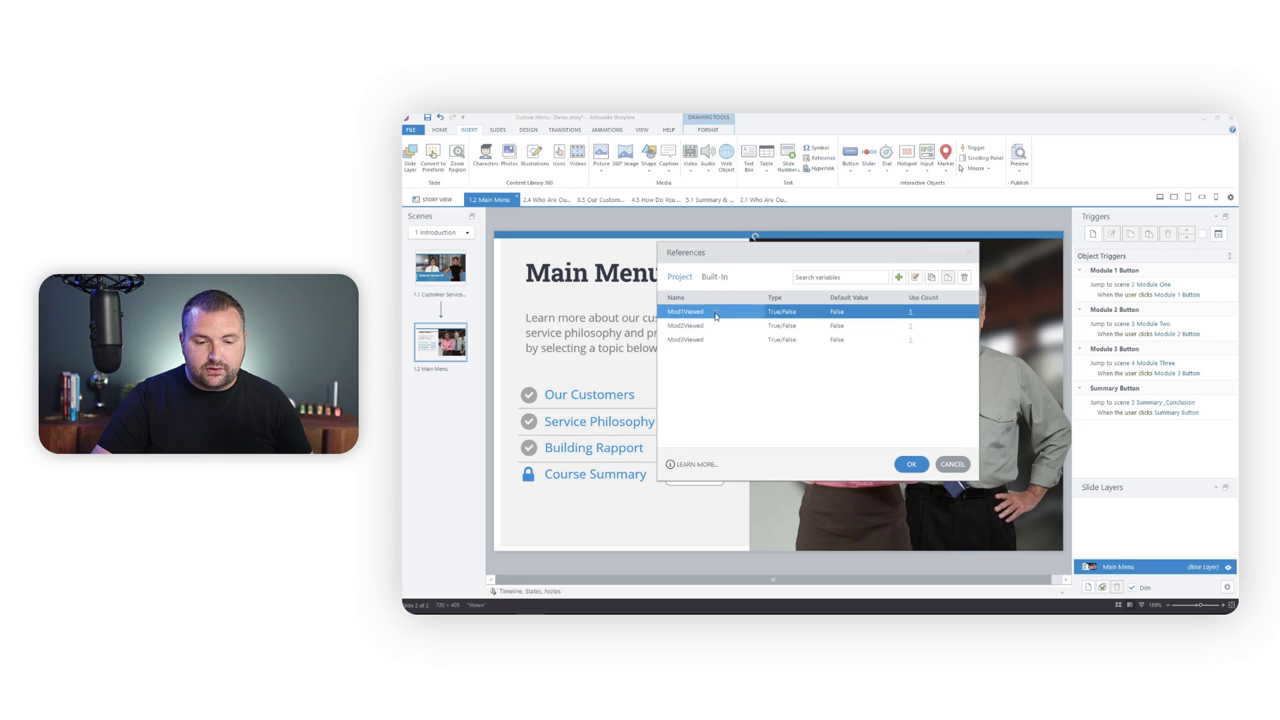
{"action": "left_click", "coordinate": [908, 465]}
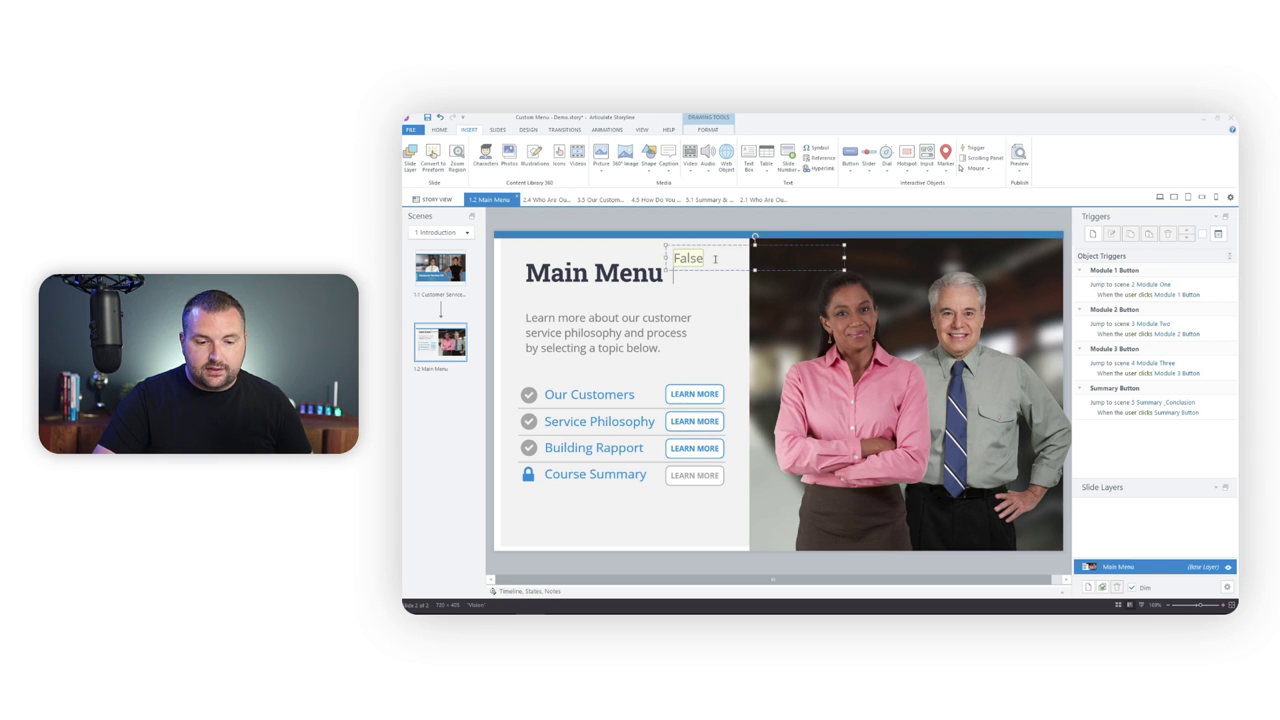
{"action": "left_click", "coordinate": [824, 158]}
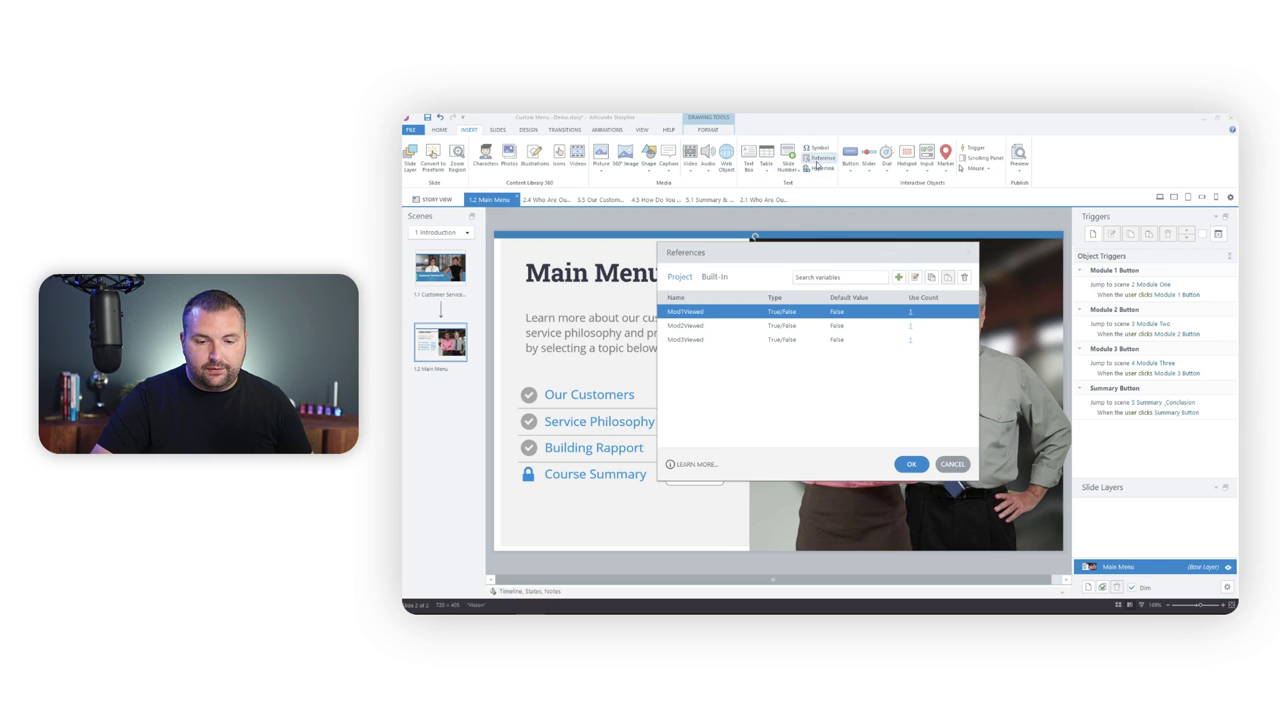
{"action": "left_click", "coordinate": [714, 325]}
{"action": "left_click", "coordinate": [911, 464]}
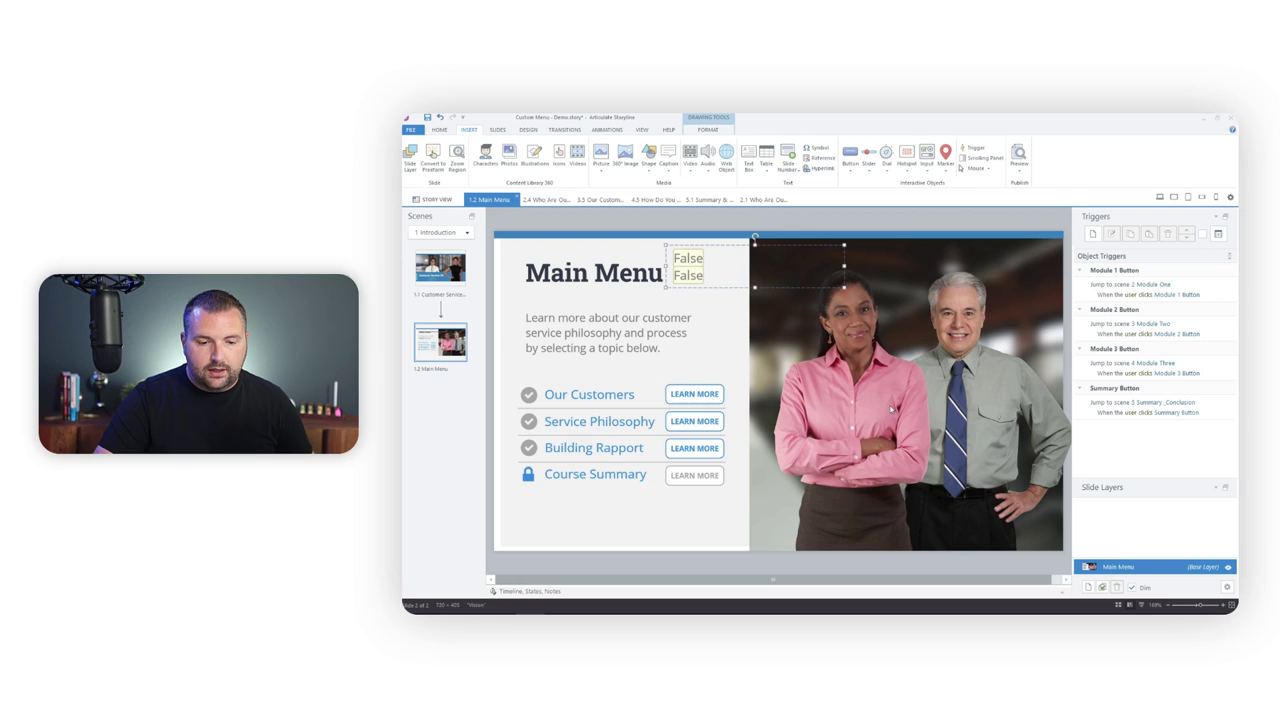
Insert a reference to the Mod3Viewed variable on the third line of the text box beside the Main Menu title.
{"action": "left_click", "coordinate": [822, 158]}
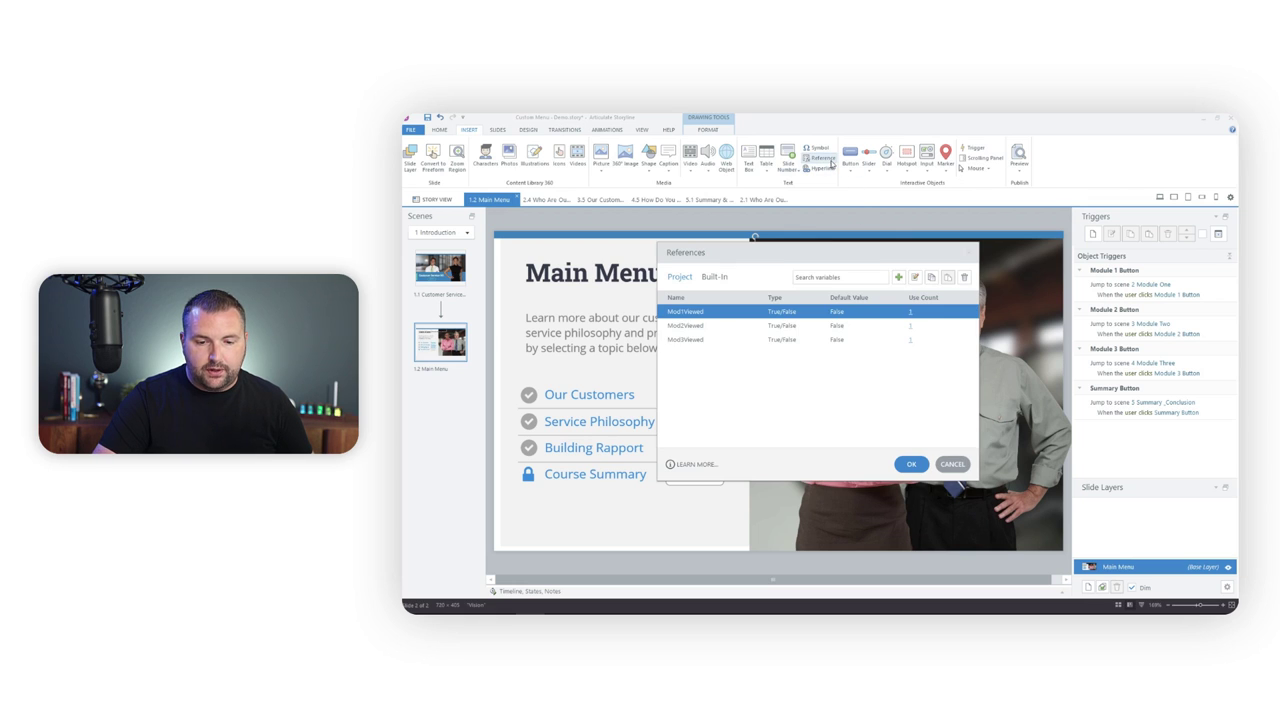
{"action": "left_click", "coordinate": [714, 339]}
{"action": "left_click", "coordinate": [911, 464]}
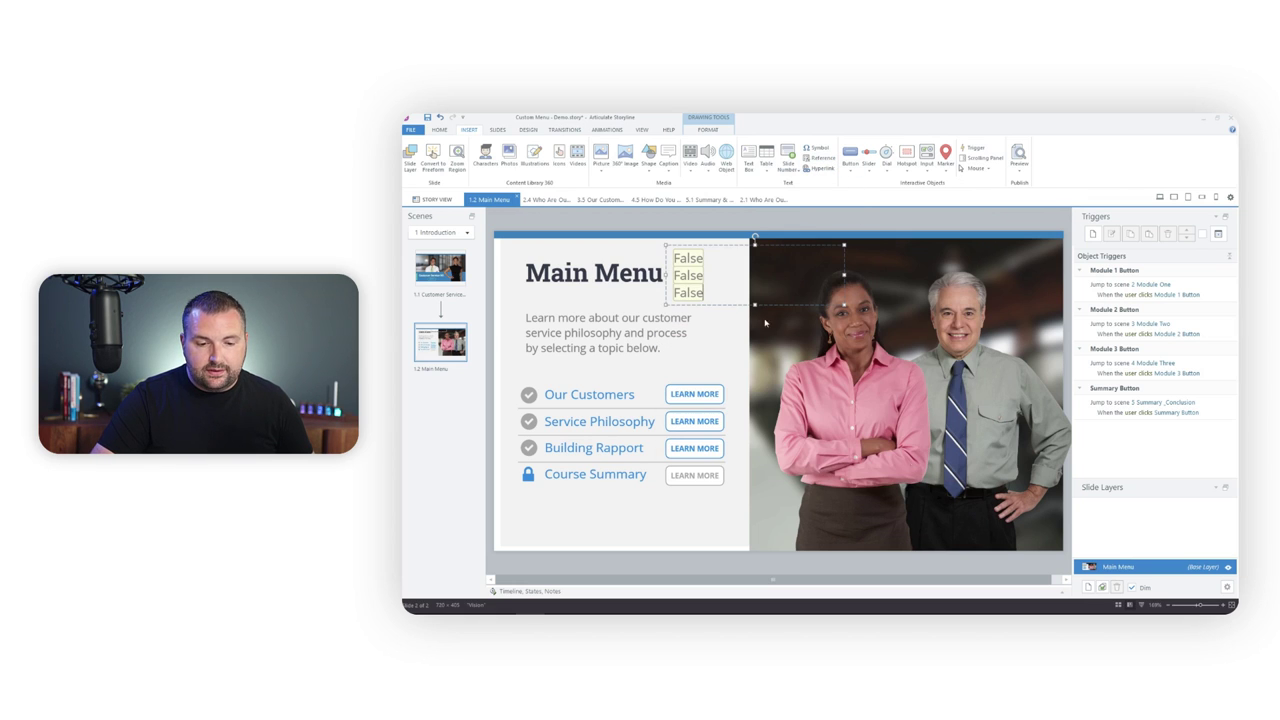
{"action": "left_click", "coordinate": [713, 238]}
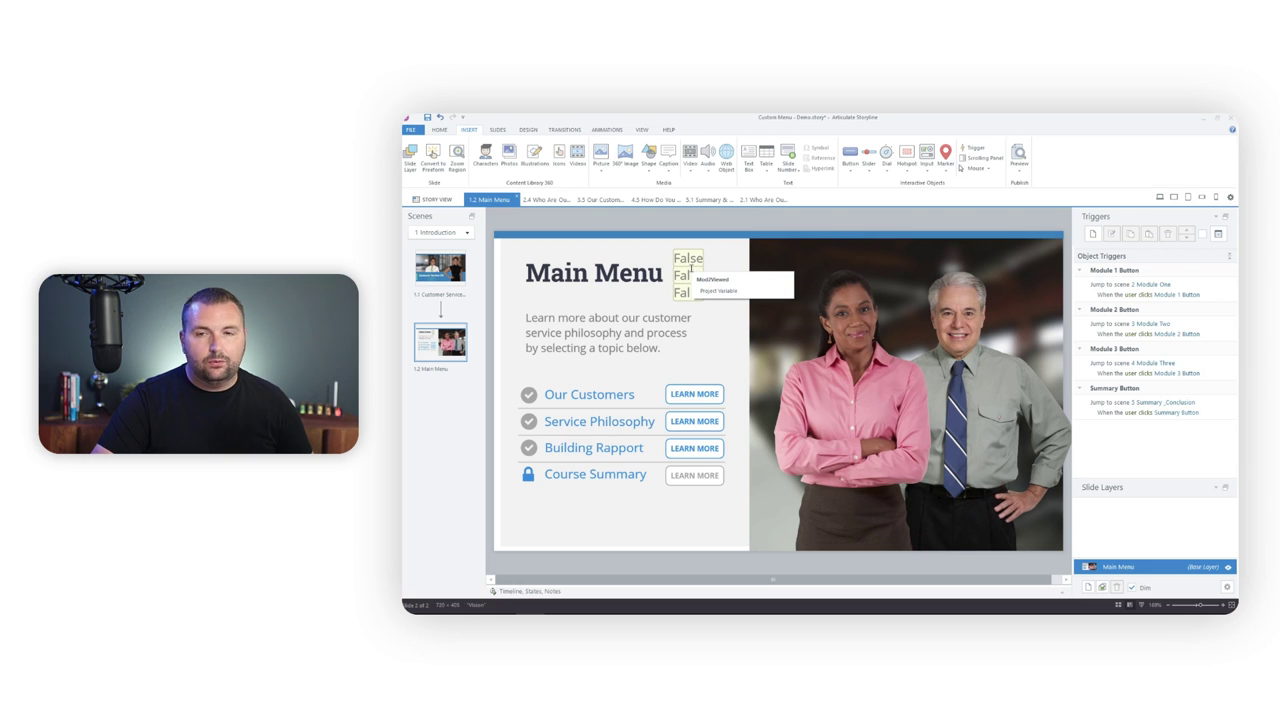
Preview the entire project, start the course, and go through the Our Customers module back to the main menu to check its variable.
{"action": "left_click", "coordinate": [1019, 167]}
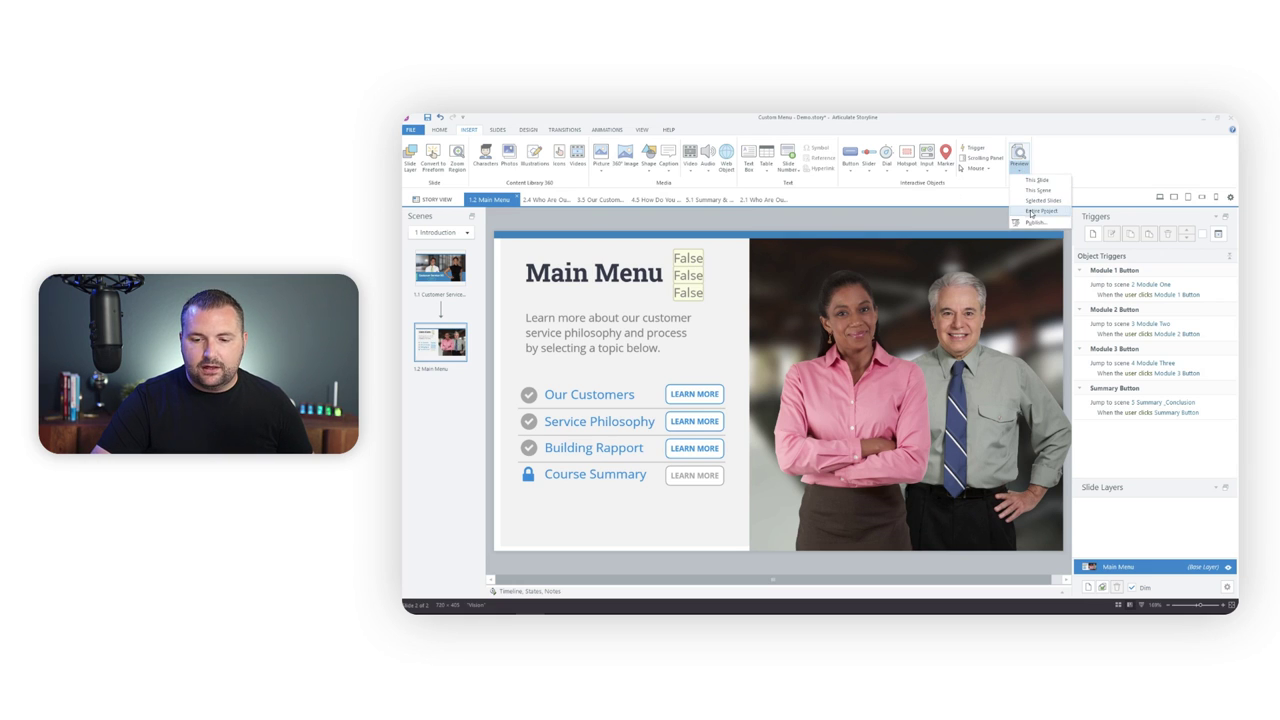
{"action": "left_click", "coordinate": [1030, 180]}
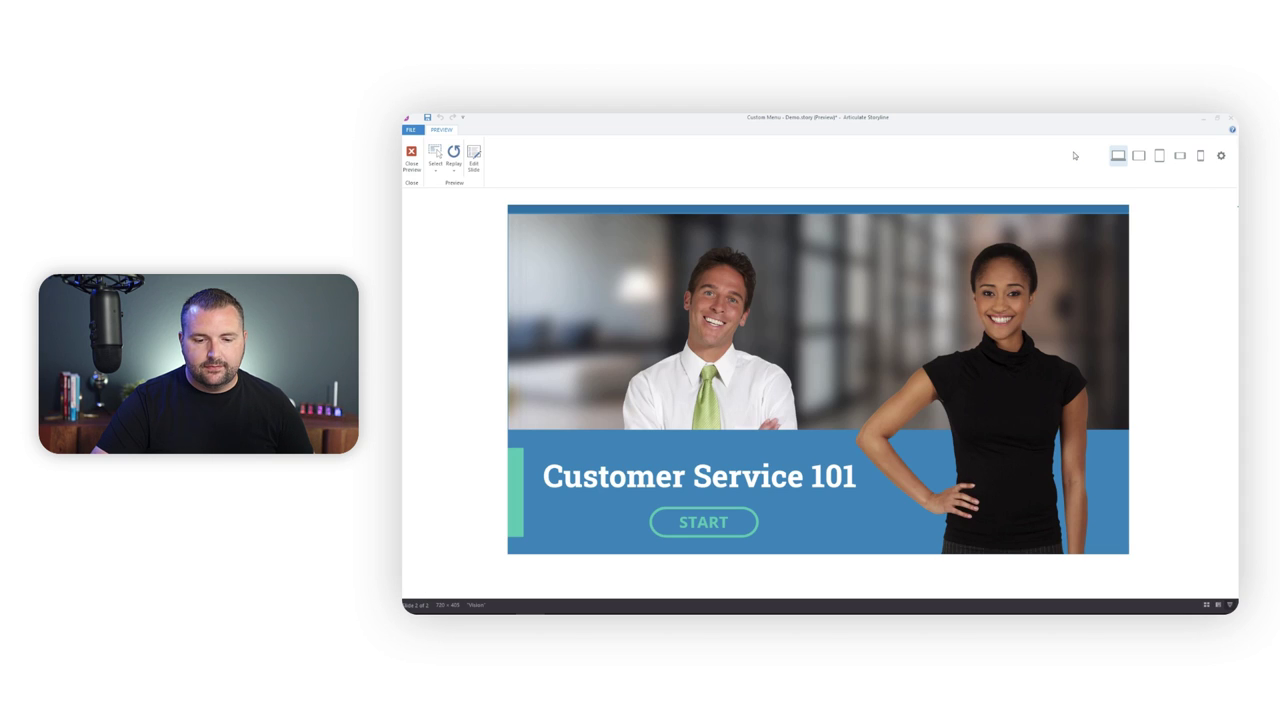
{"action": "left_click", "coordinate": [736, 523]}
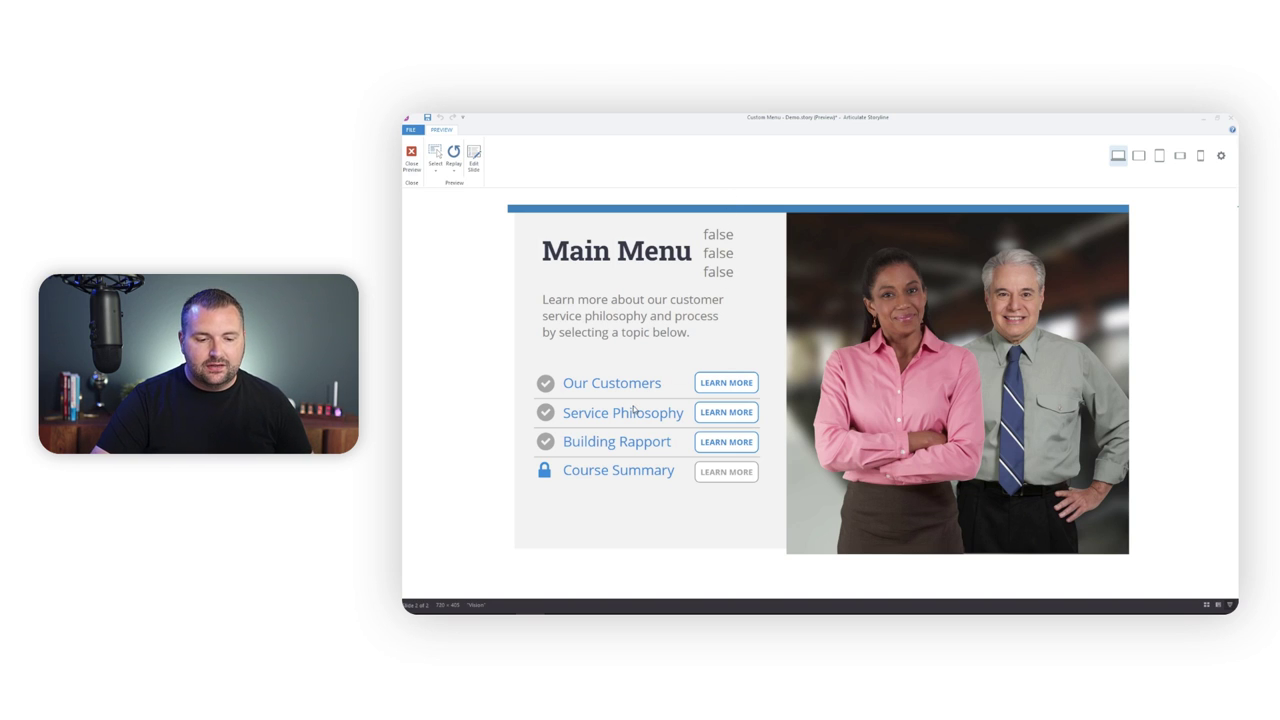
{"action": "left_click", "coordinate": [726, 382]}
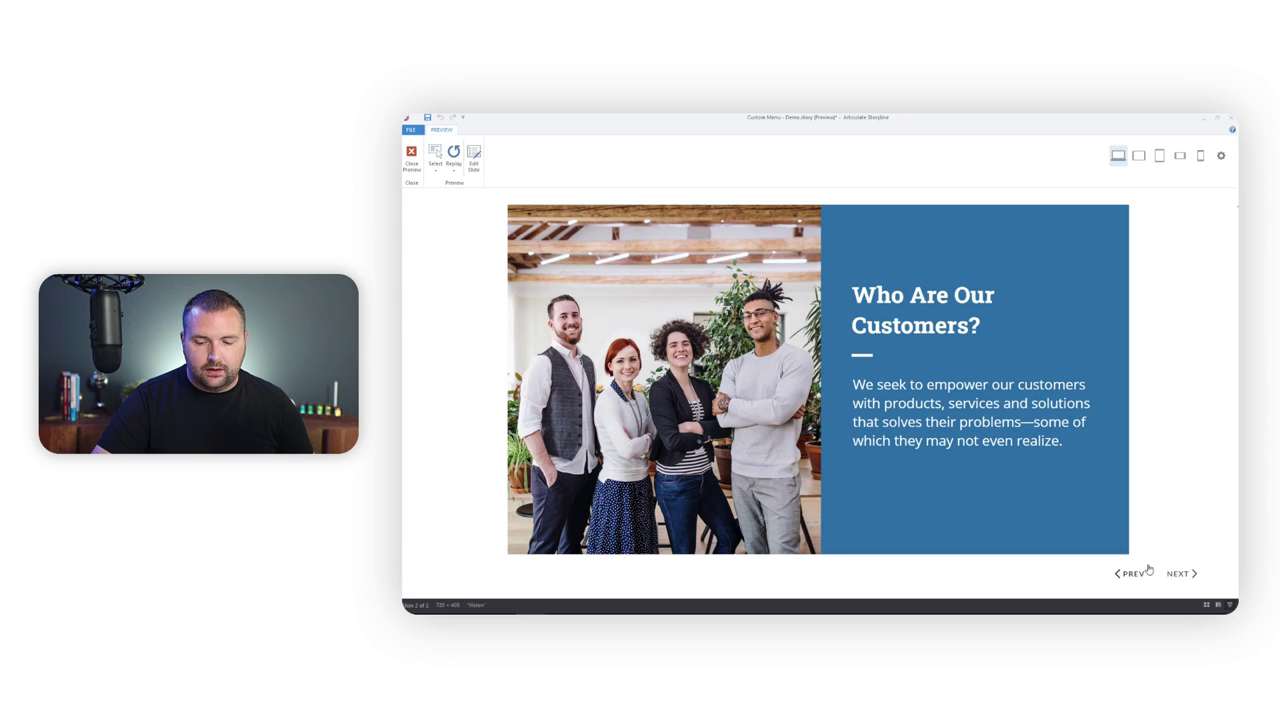
{"action": "left_click", "coordinate": [1185, 578]}
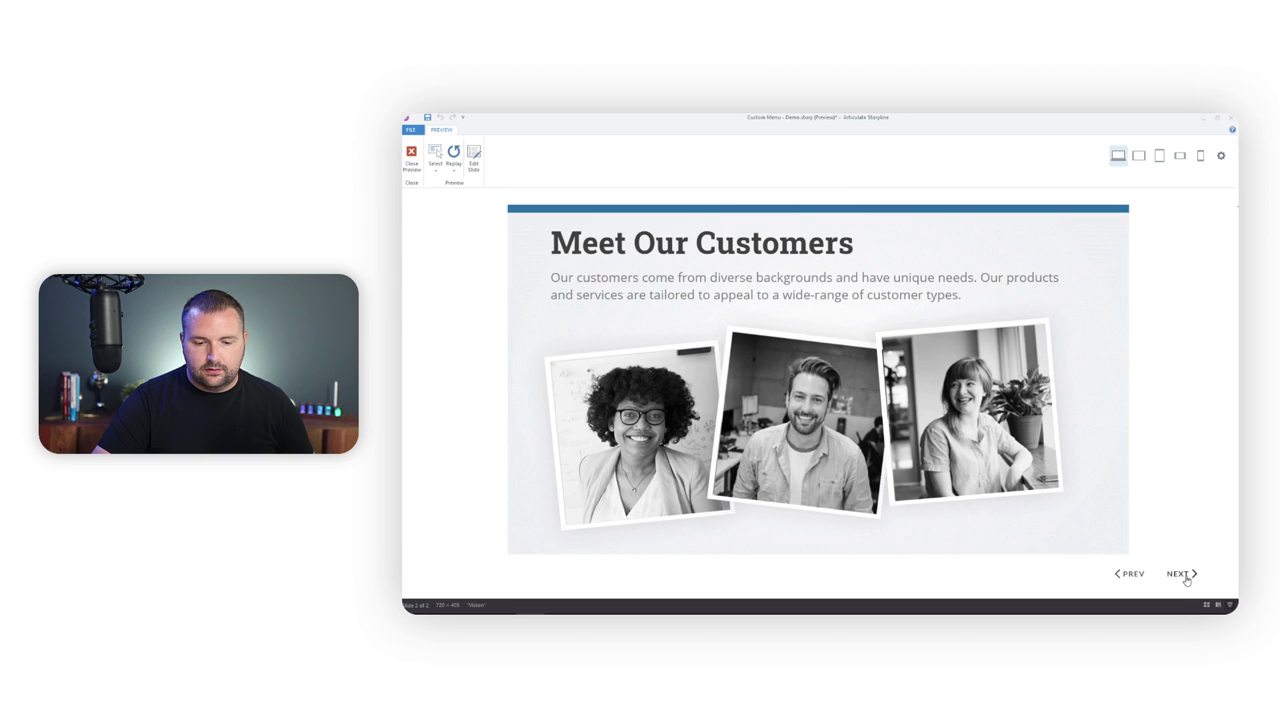
{"action": "left_click", "coordinate": [1184, 577]}
{"action": "left_click", "coordinate": [1184, 577]}
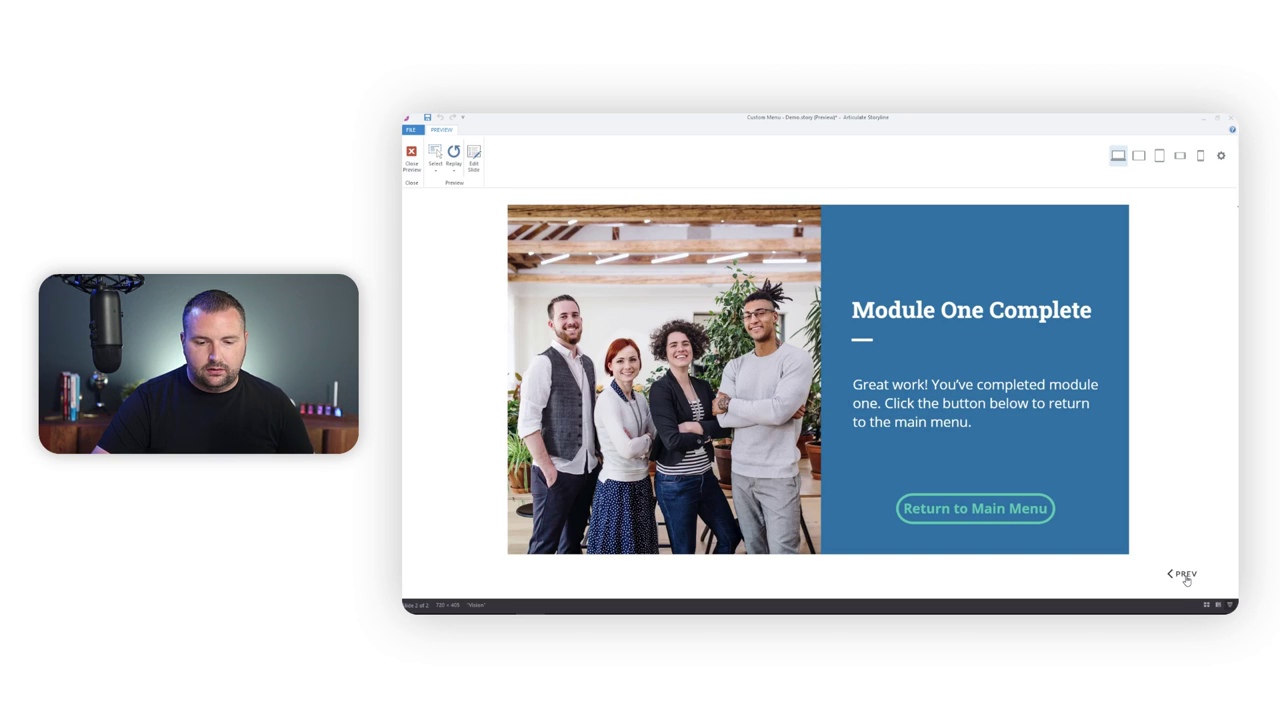
{"action": "left_click", "coordinate": [975, 510]}
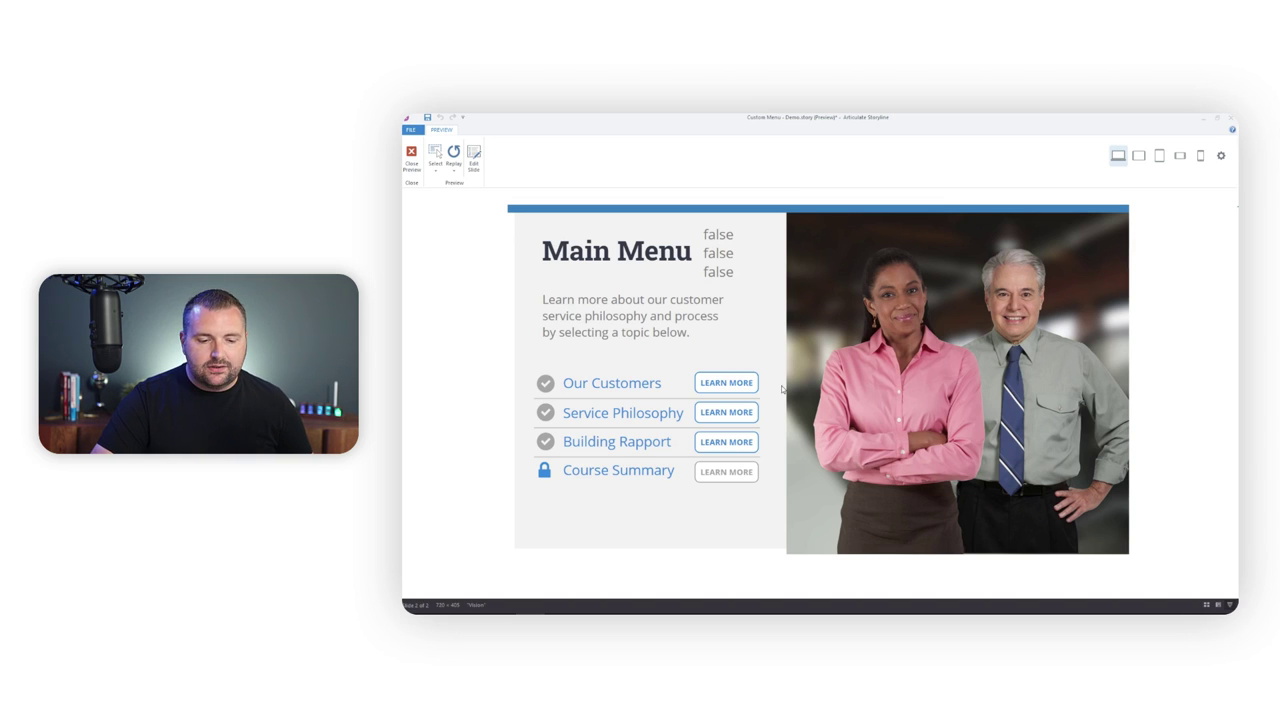
Go through the Service Philosophy module in the preview and return to the main menu to check the second variable.
{"action": "left_click", "coordinate": [735, 414]}
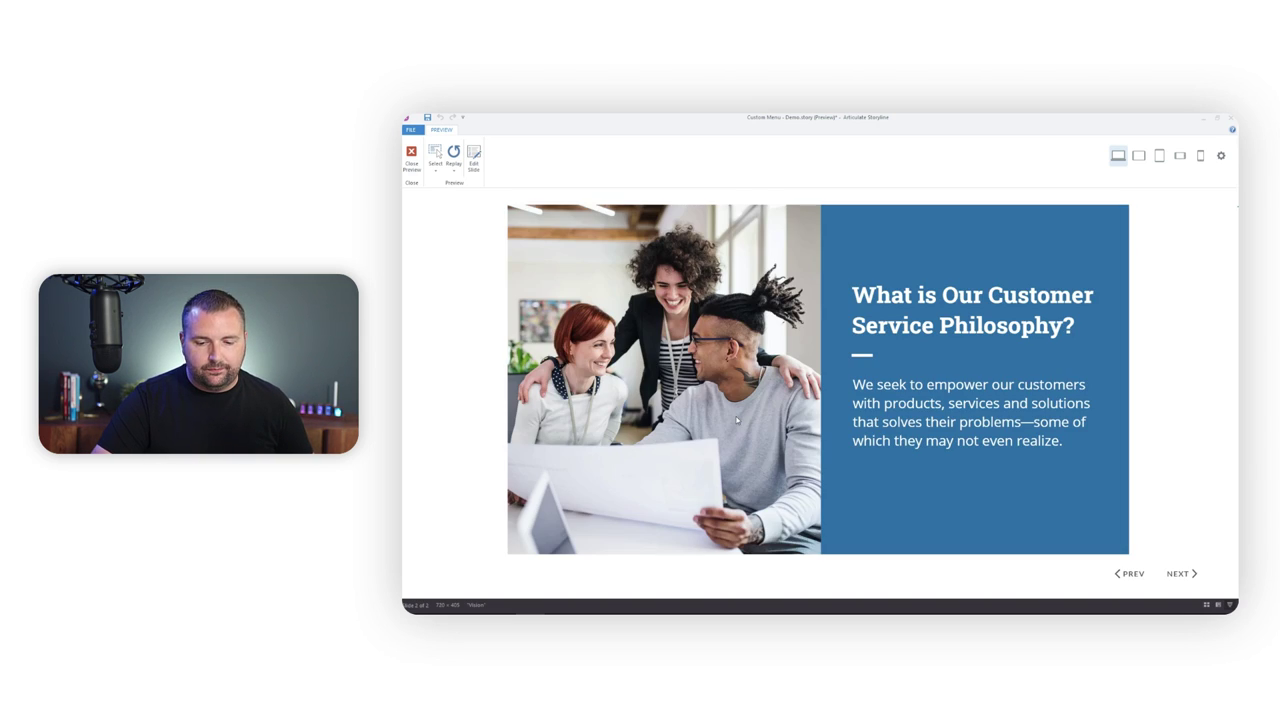
{"action": "left_click", "coordinate": [1172, 573]}
{"action": "left_click", "coordinate": [1172, 573]}
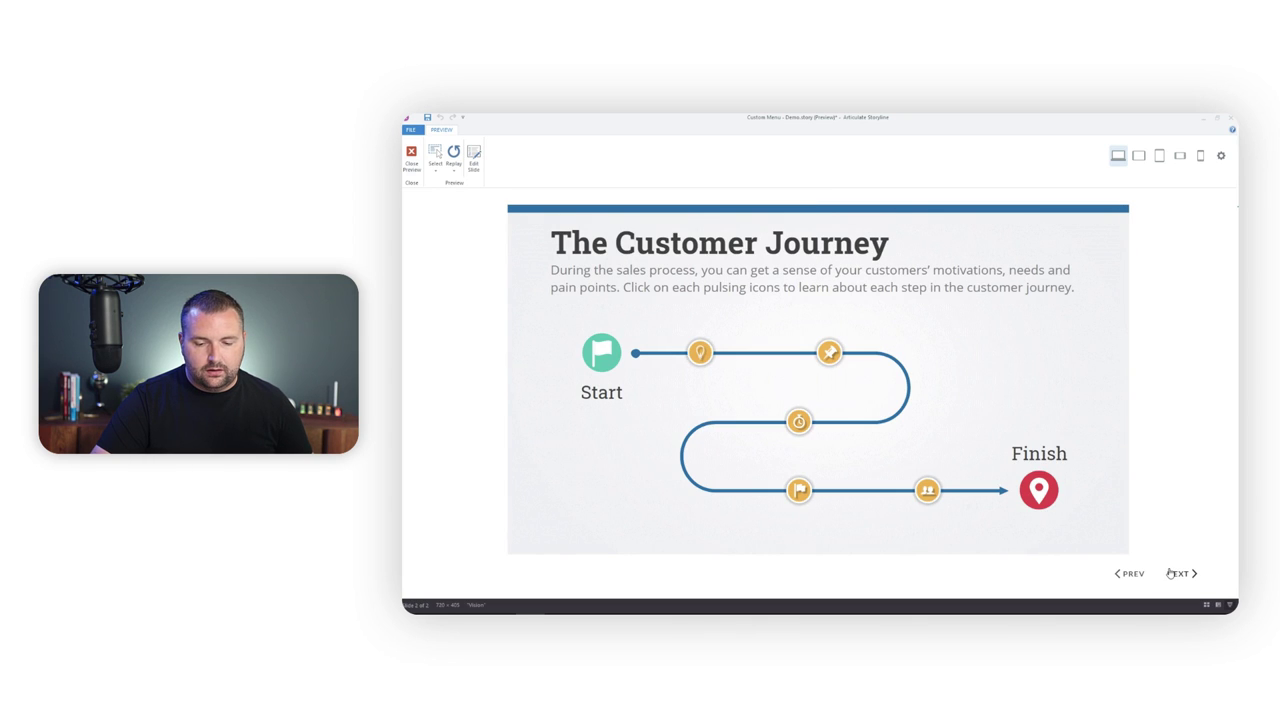
{"action": "left_click", "coordinate": [1172, 573]}
{"action": "left_click", "coordinate": [1172, 573]}
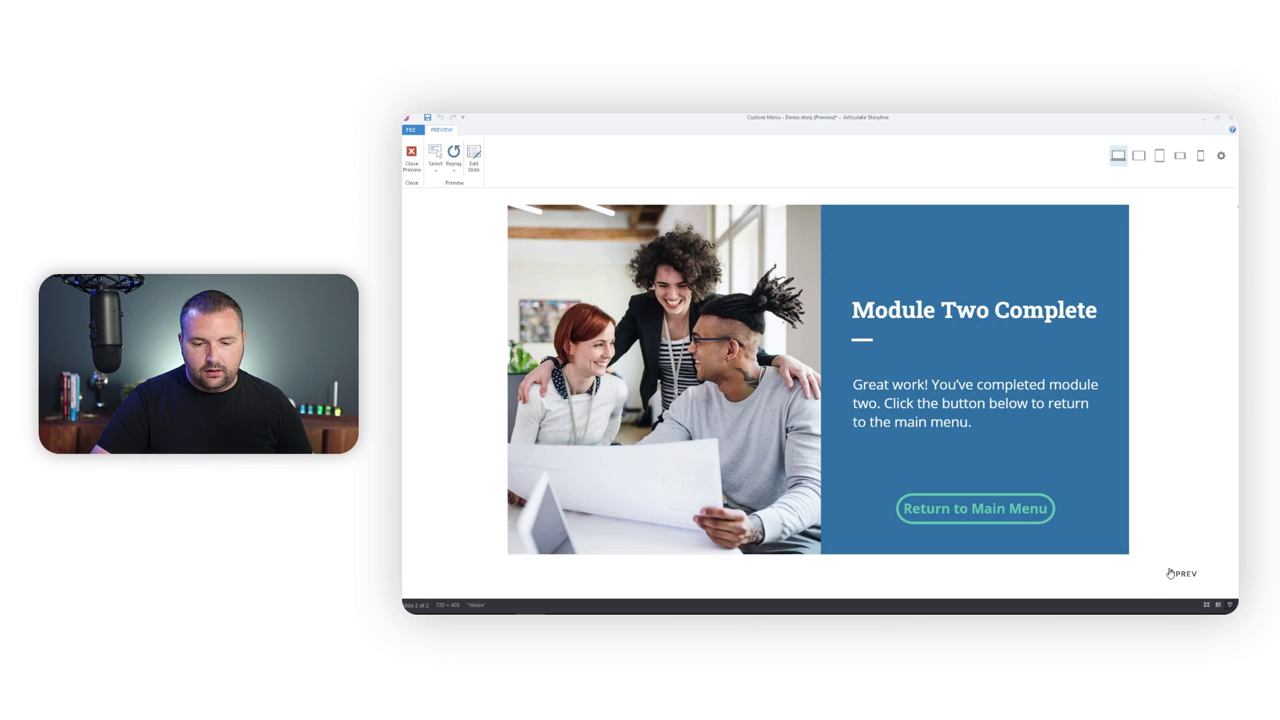
{"action": "left_click", "coordinate": [986, 517]}
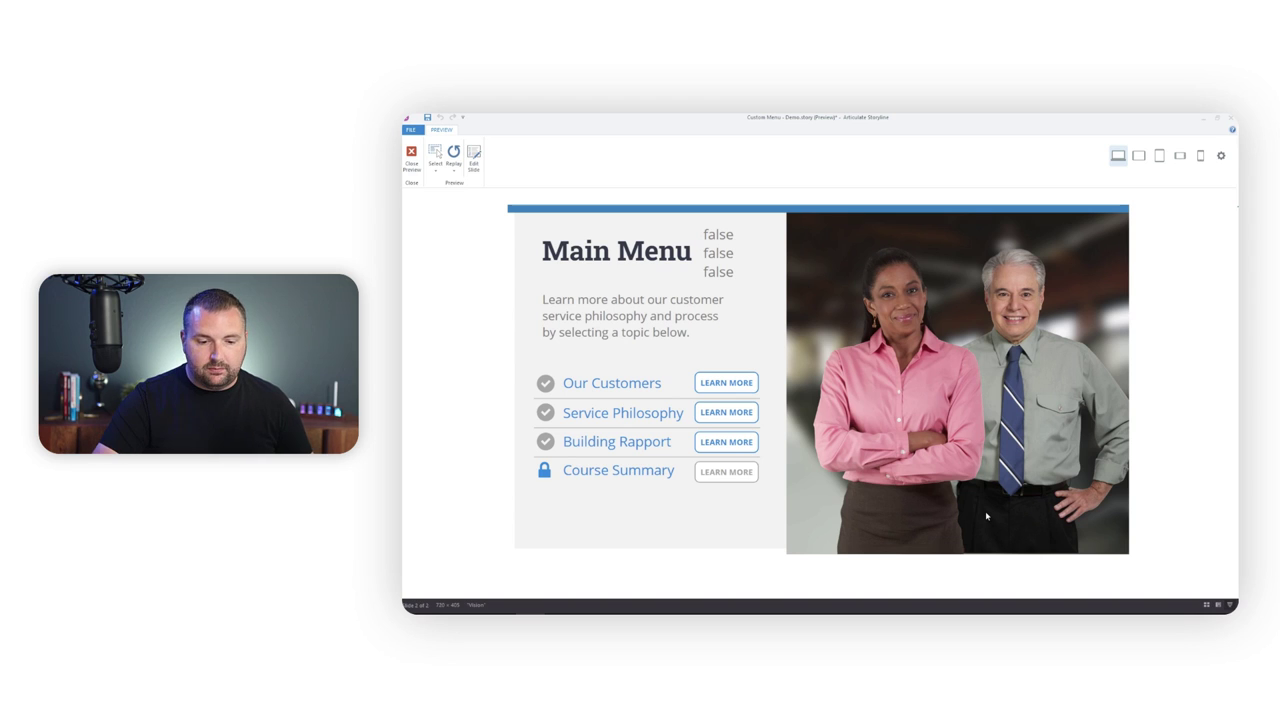
Go through the Building Rapport module in the preview, check the third variable on the main menu, and close the preview.
{"action": "left_click", "coordinate": [715, 441]}
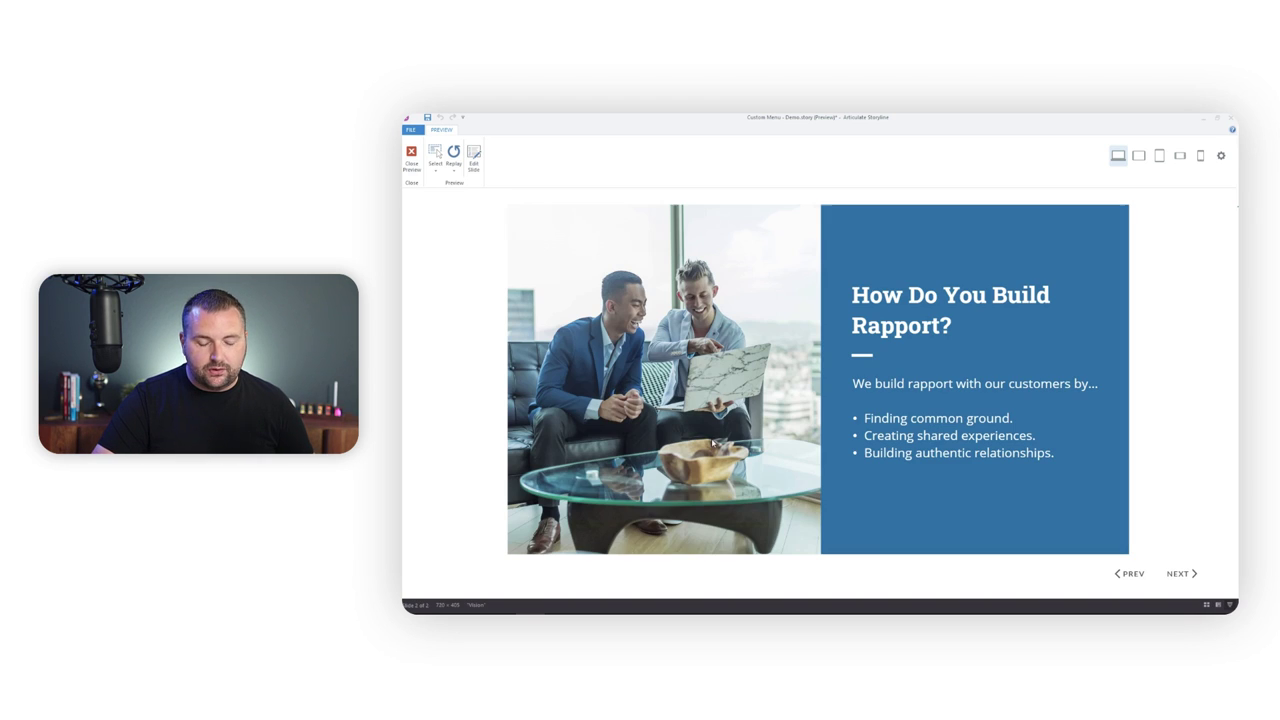
{"action": "left_click", "coordinate": [1183, 574]}
{"action": "left_click", "coordinate": [1183, 574]}
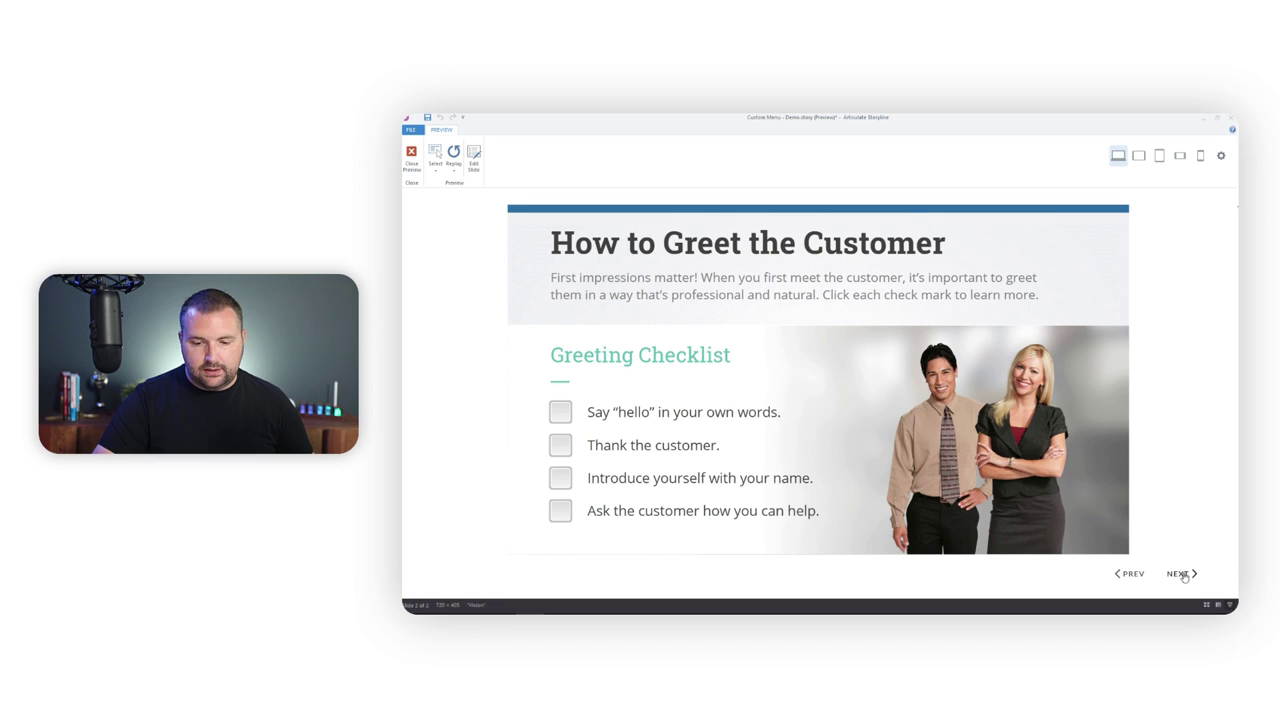
{"action": "left_click", "coordinate": [1180, 574]}
{"action": "left_click", "coordinate": [1180, 574]}
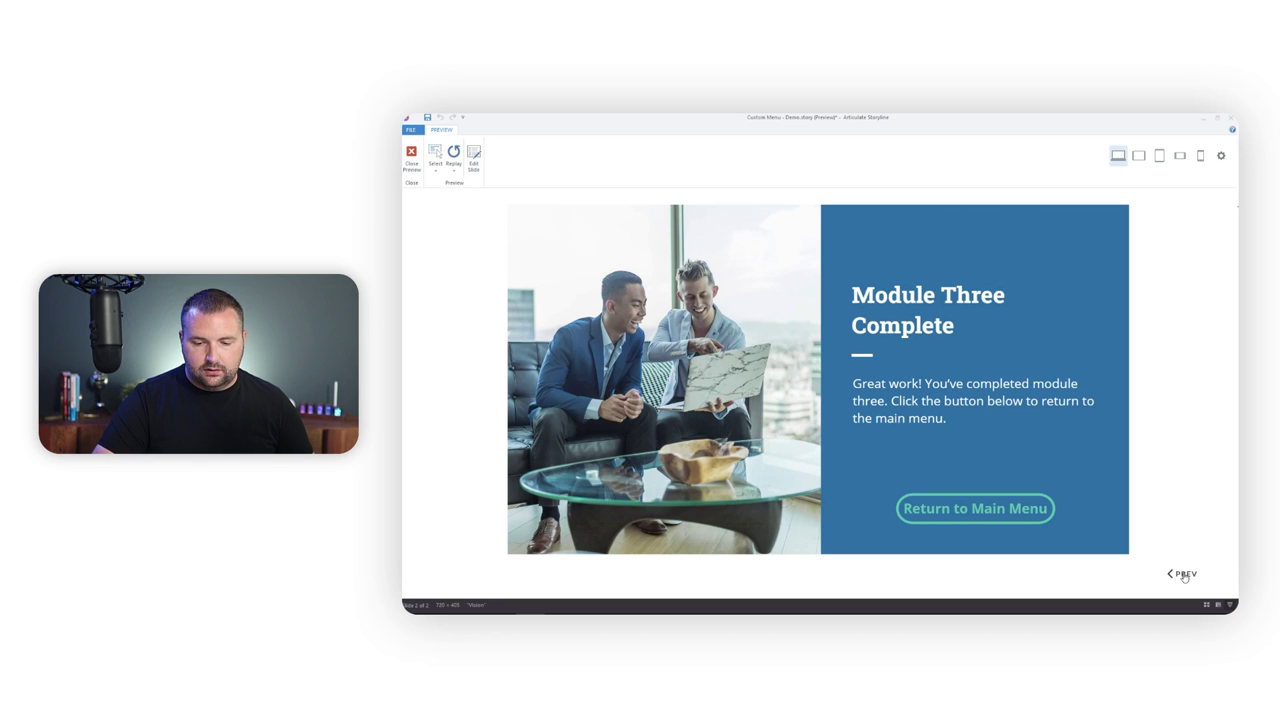
{"action": "left_click", "coordinate": [1016, 518]}
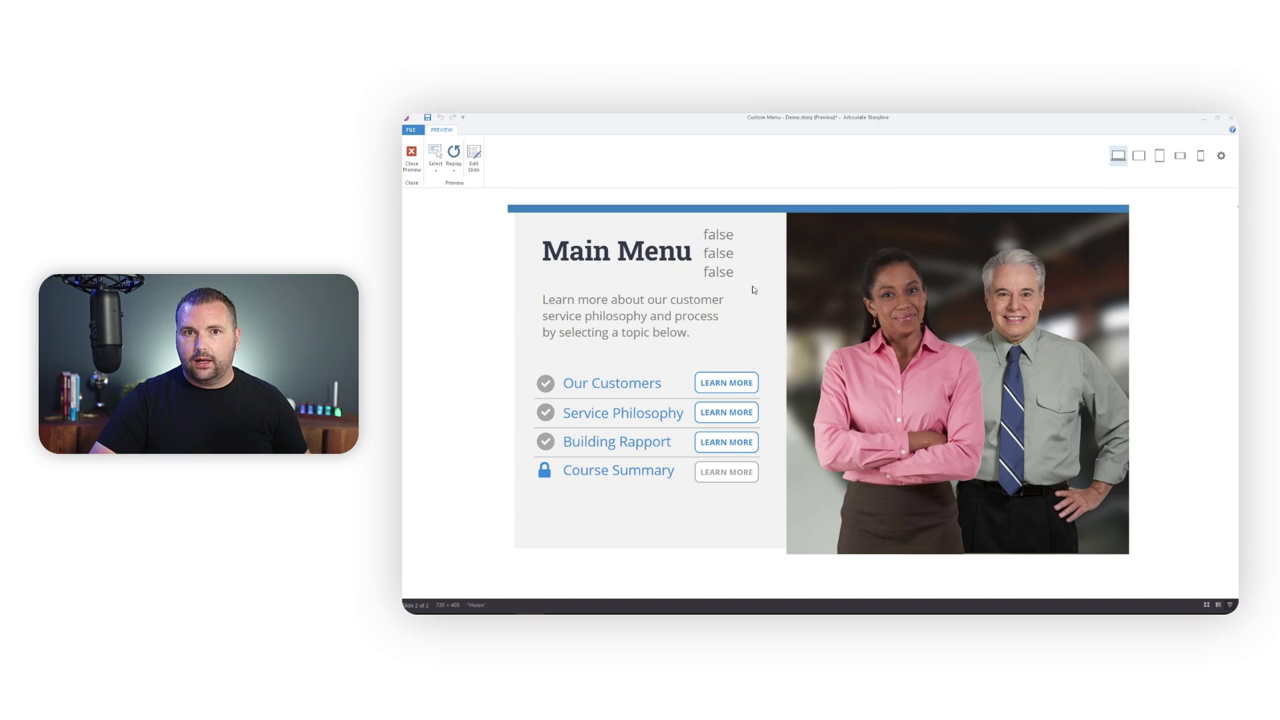
{"action": "left_click", "coordinate": [411, 160]}
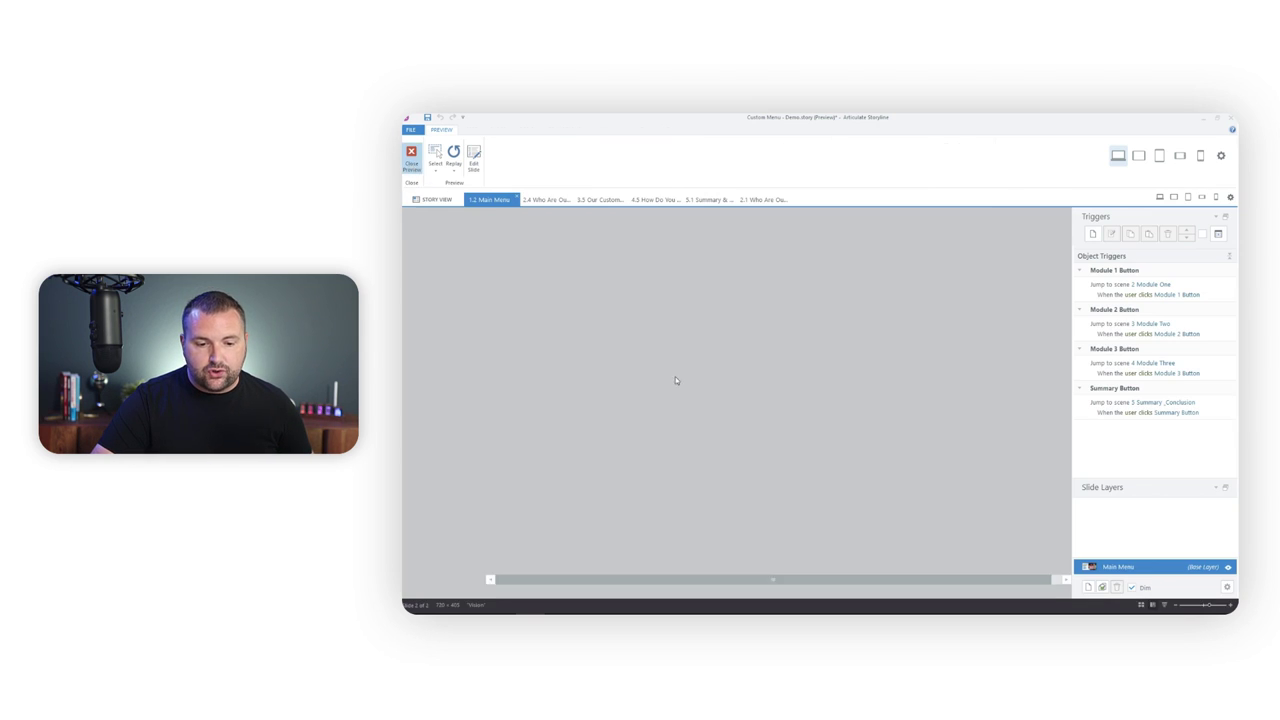
On the Module One Complete slide, move the trigger setting Mod1Viewed to True above the jump to 1.2 Main Menu.
{"action": "left_click", "coordinate": [558, 201]}
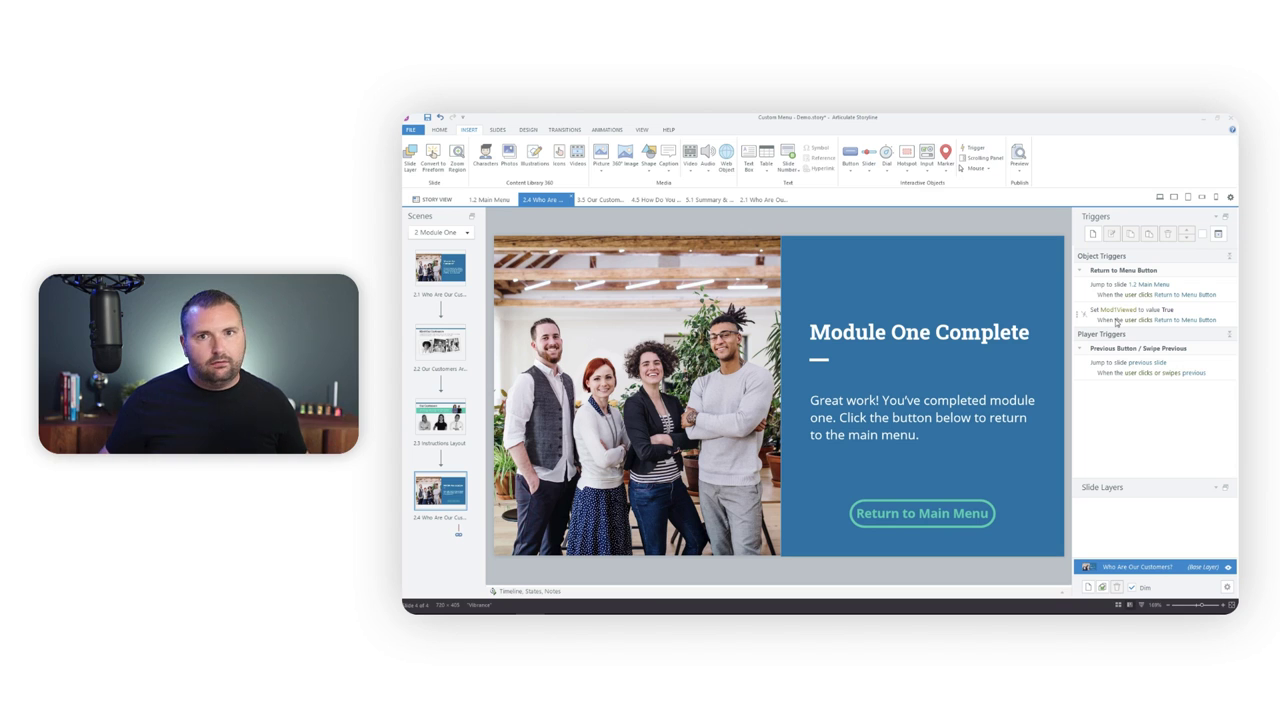
{"action": "left_click", "coordinate": [1227, 311]}
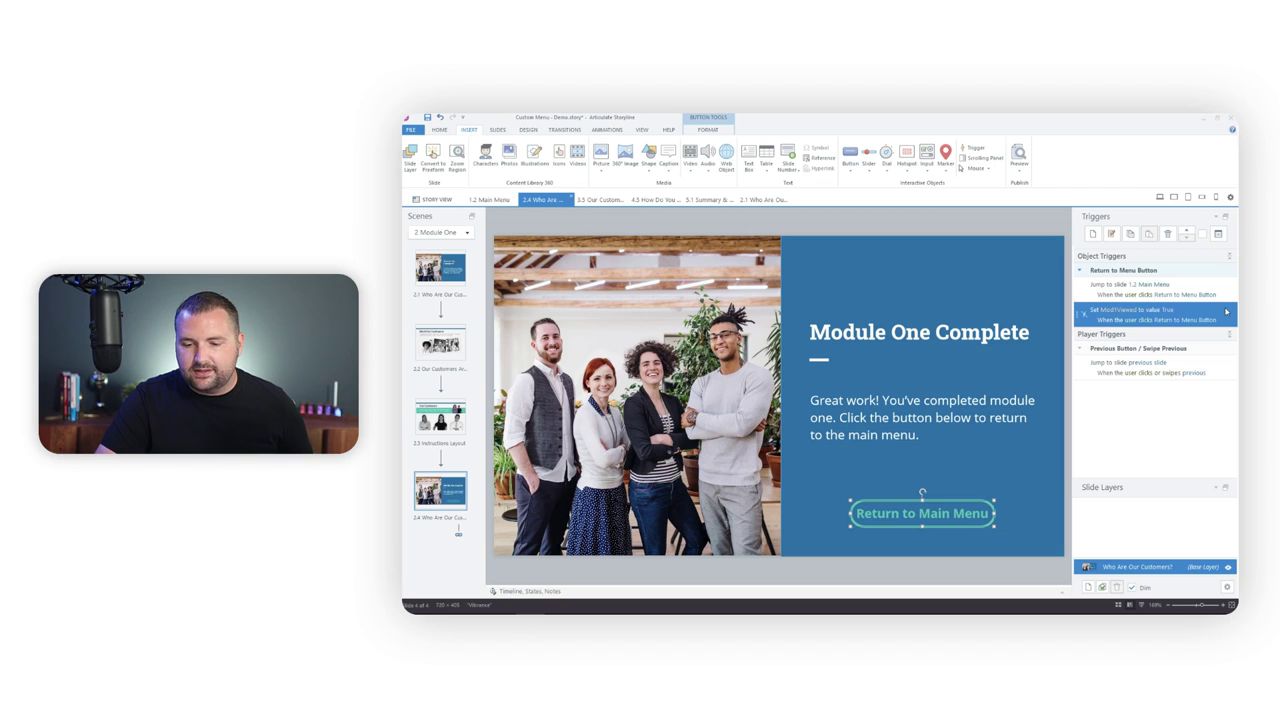
{"action": "left_click", "coordinate": [1187, 230]}
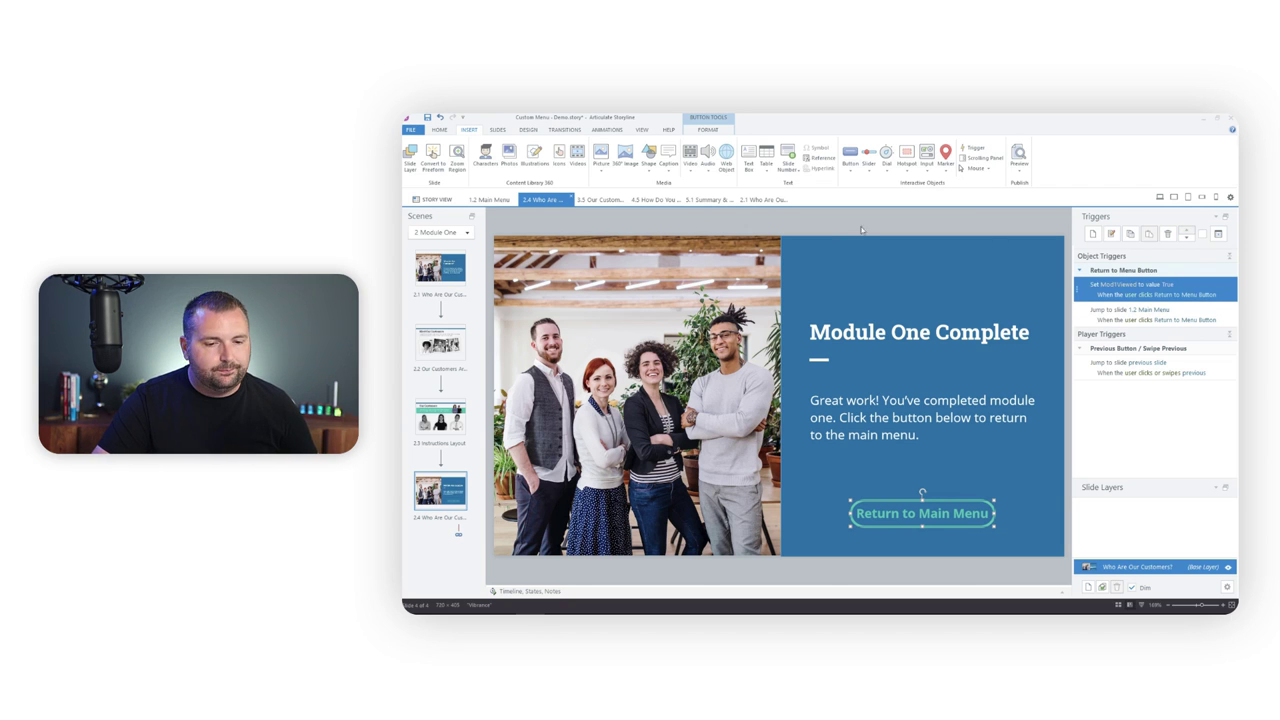
On the Module Two Complete slide, move the trigger setting Mod2Viewed to True above the jump to 1.2 Main Menu.
{"action": "left_click", "coordinate": [592, 199]}
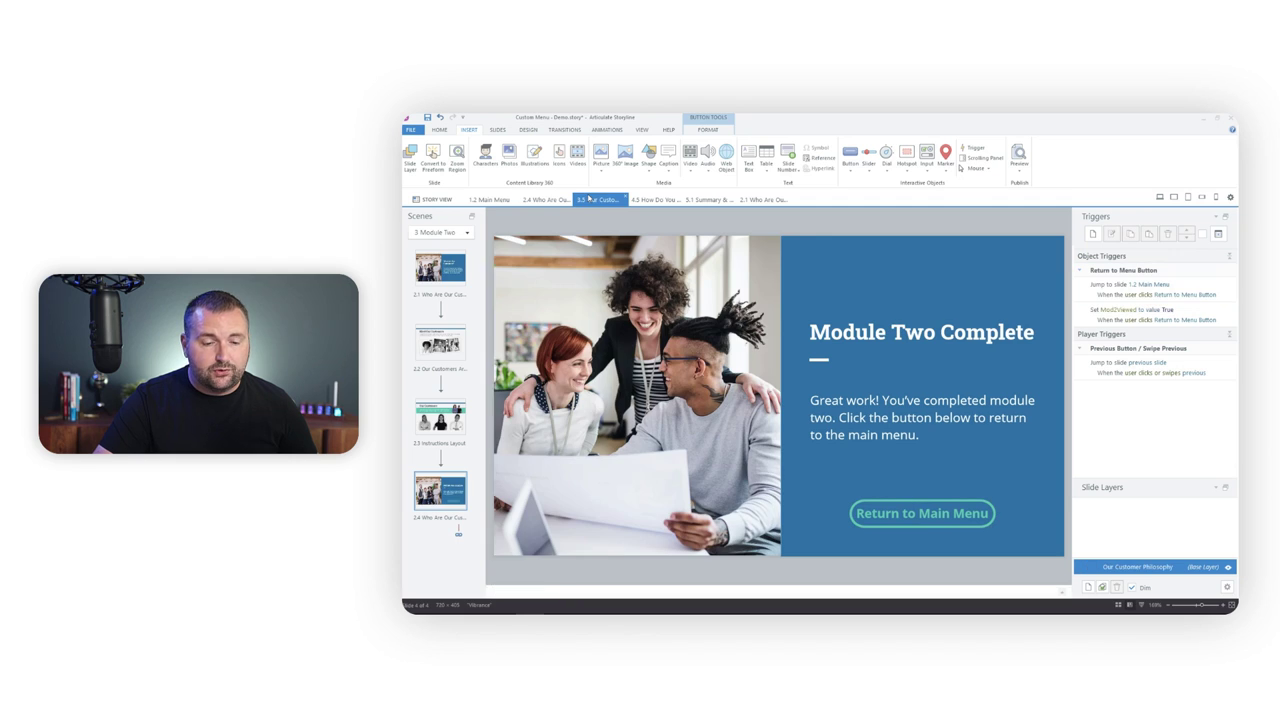
{"action": "left_click", "coordinate": [1222, 314]}
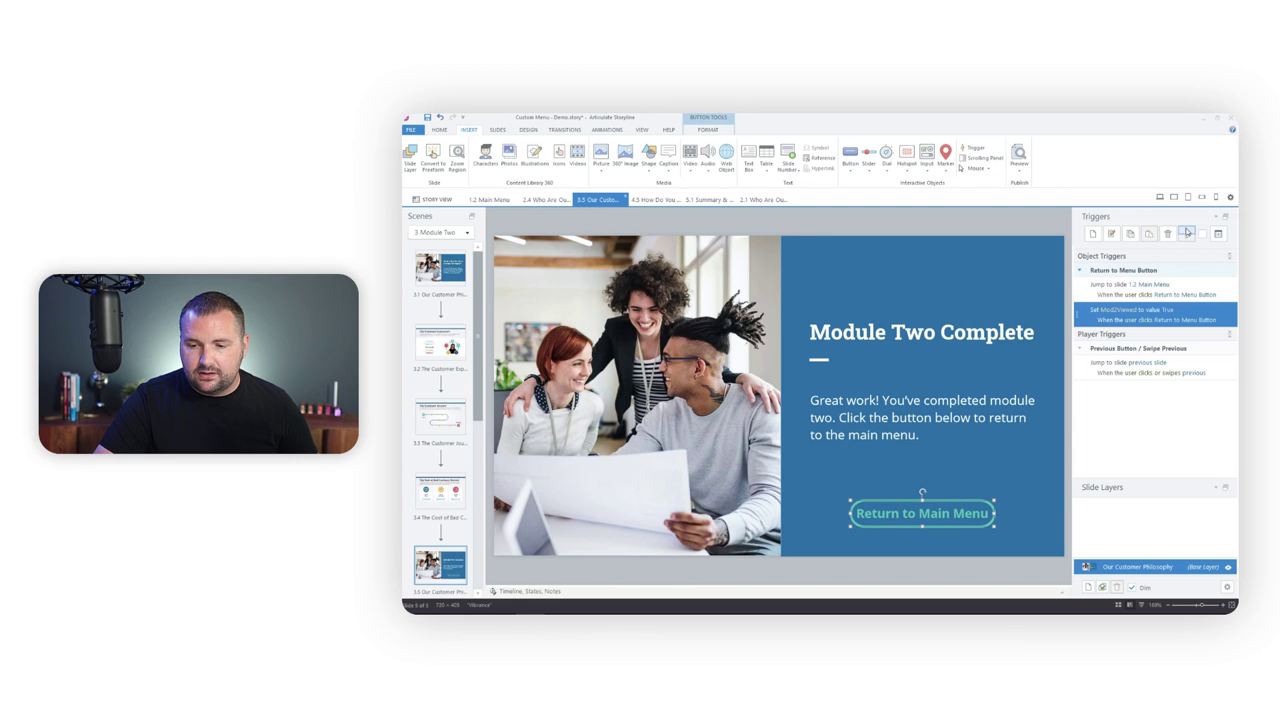
{"action": "left_click", "coordinate": [1187, 231]}
On the Module Three Complete slide, move the trigger setting Mod3Viewed to True above the jump to 1.2 Main Menu.
{"action": "left_click", "coordinate": [668, 200]}
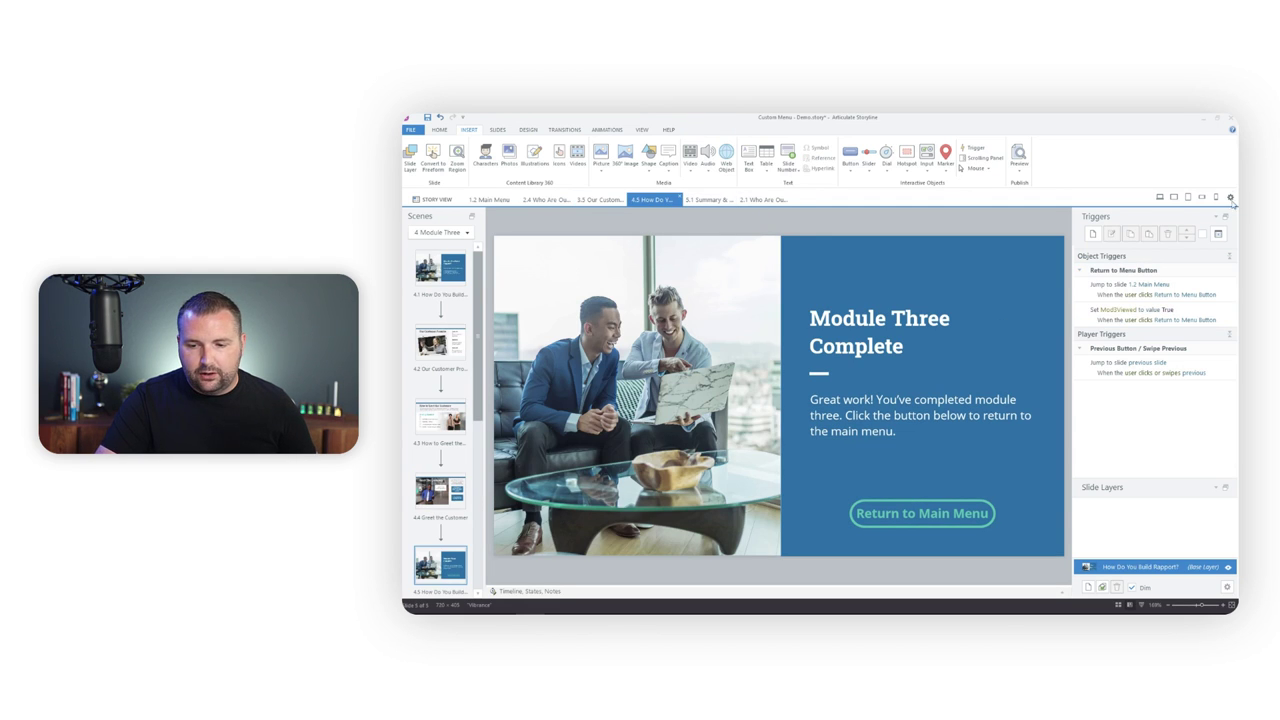
{"action": "left_click", "coordinate": [1222, 313]}
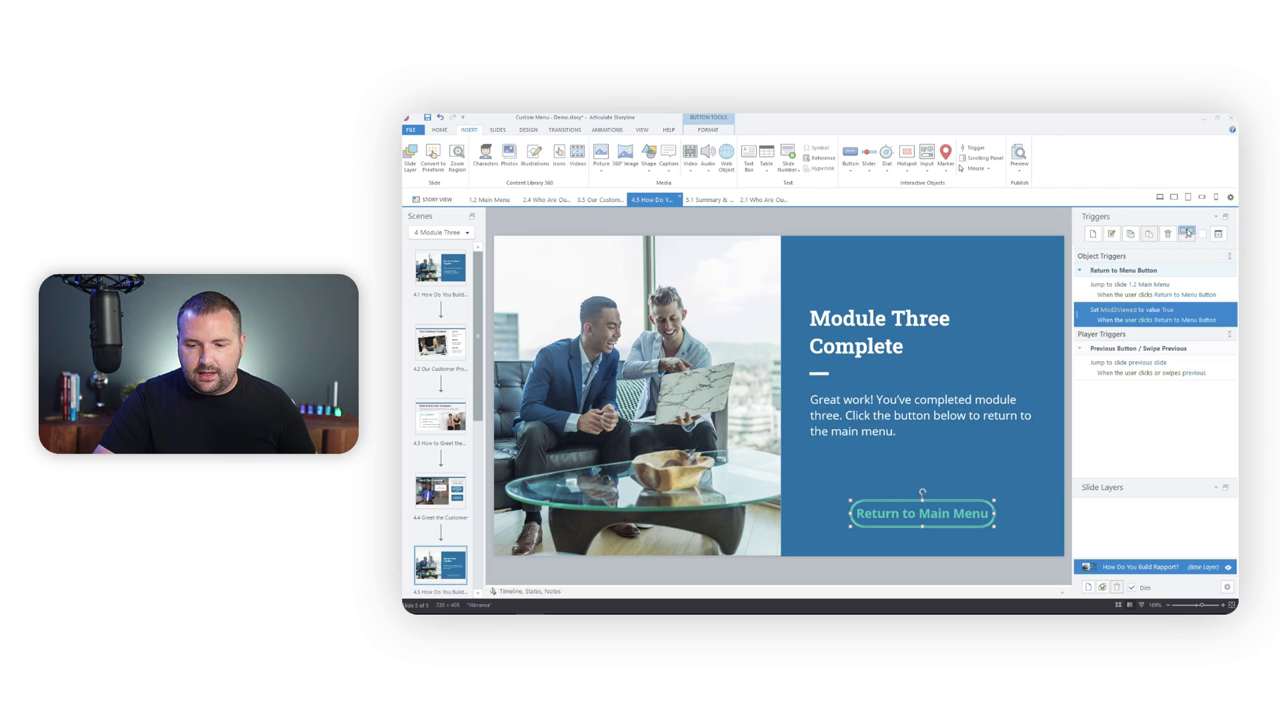
{"action": "left_click", "coordinate": [1187, 232]}
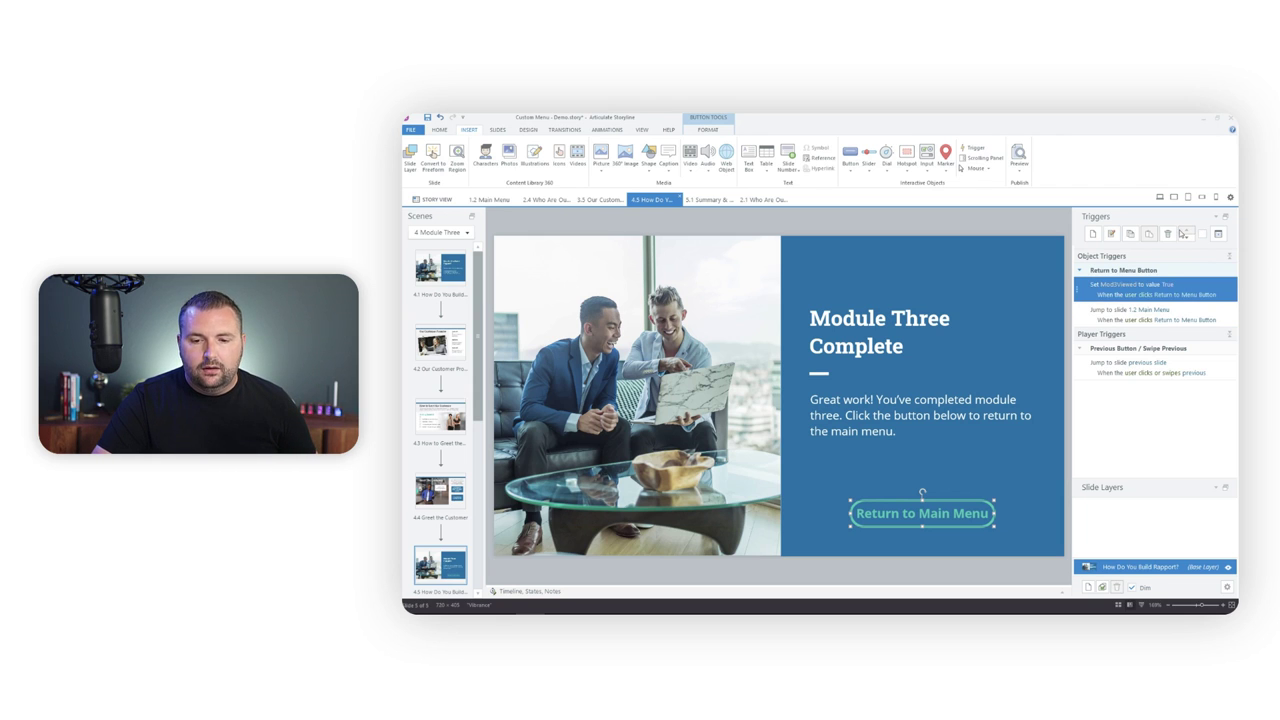
Preview the entire project again and complete the Our Customers module, returning to the main menu to recheck the Mod1Viewed value.
{"action": "left_click", "coordinate": [1019, 168]}
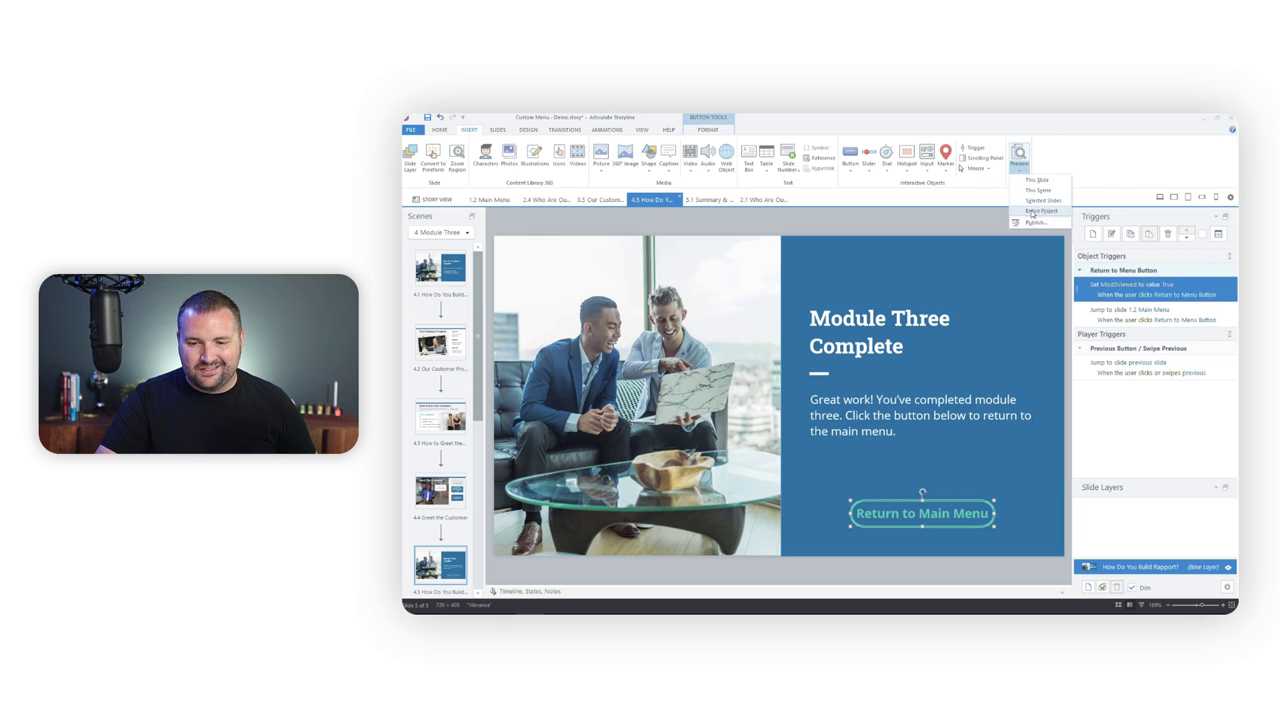
{"action": "left_click", "coordinate": [1031, 210]}
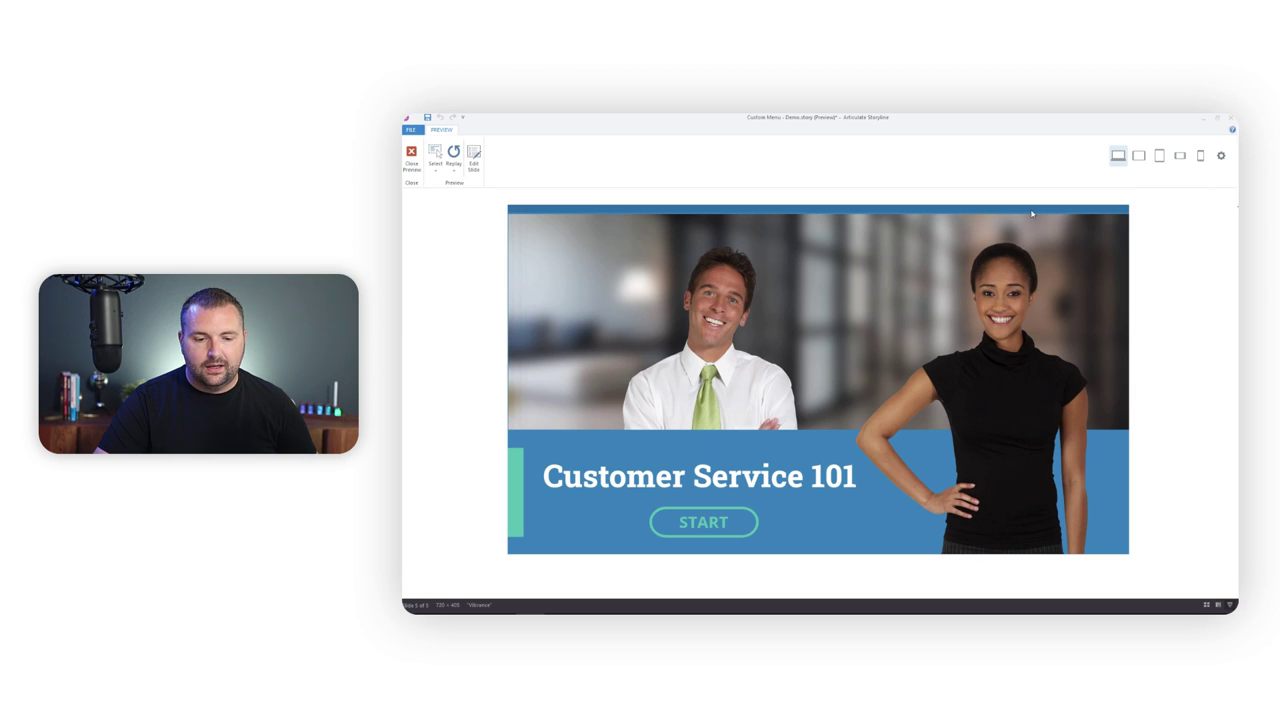
{"action": "left_click", "coordinate": [686, 517]}
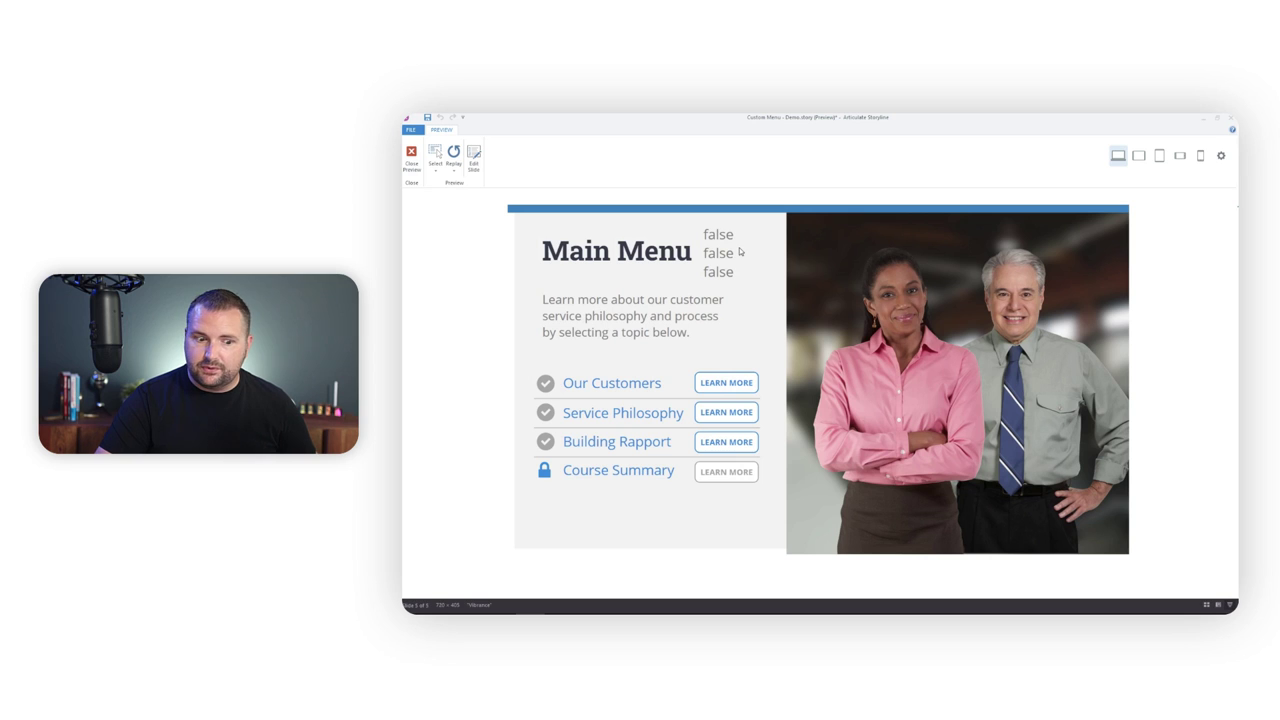
{"action": "left_click", "coordinate": [716, 390]}
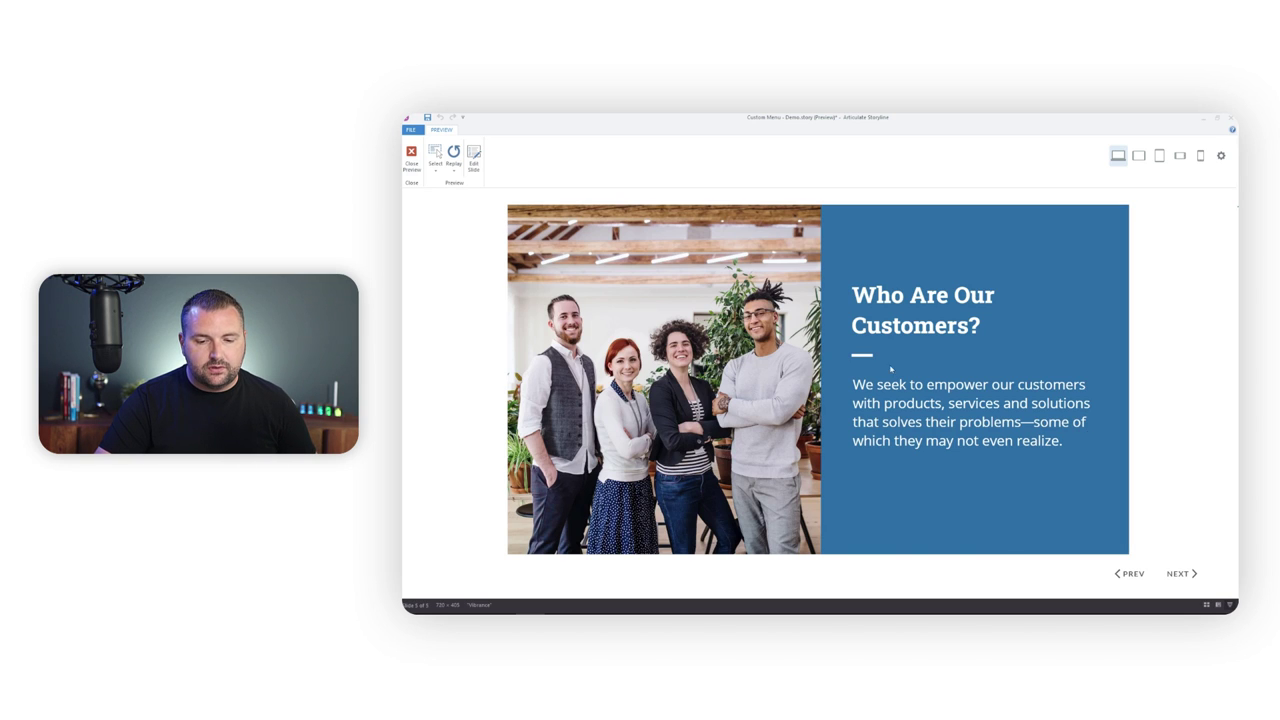
{"action": "left_click", "coordinate": [1180, 573]}
{"action": "left_click", "coordinate": [1180, 573]}
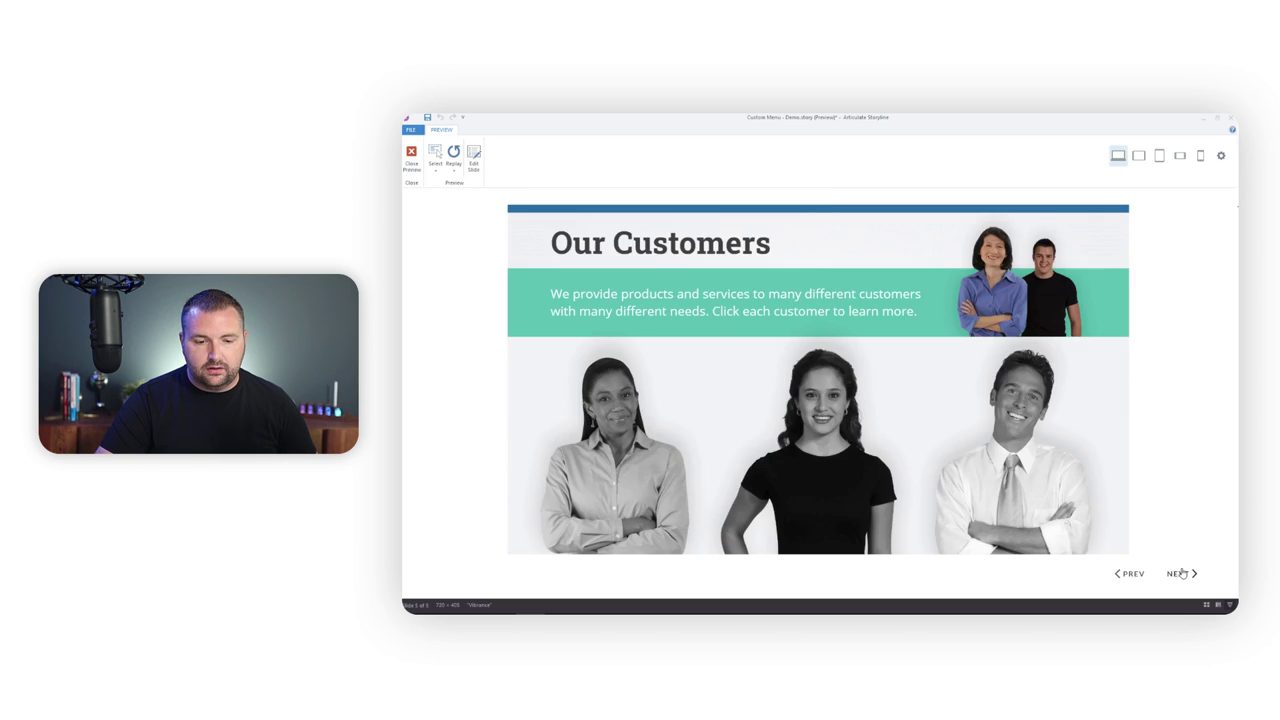
{"action": "left_click", "coordinate": [1180, 573]}
{"action": "left_click", "coordinate": [1180, 573]}
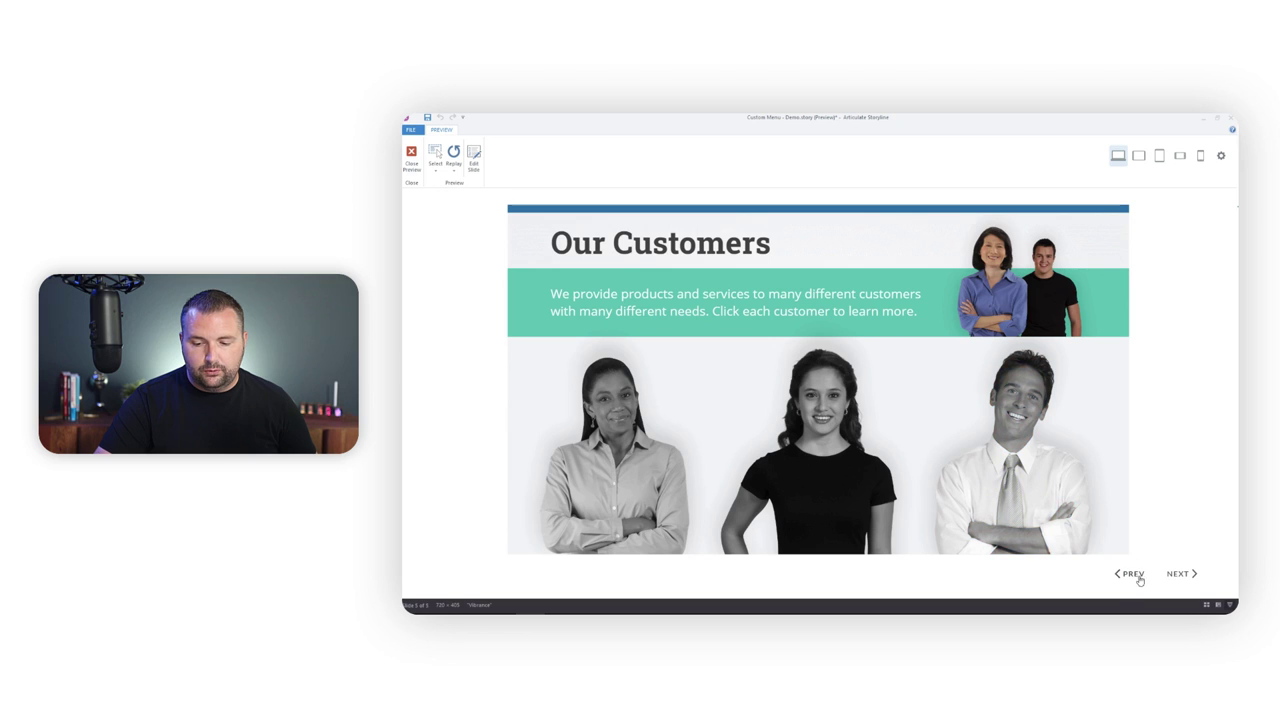
{"action": "left_click", "coordinate": [1174, 575]}
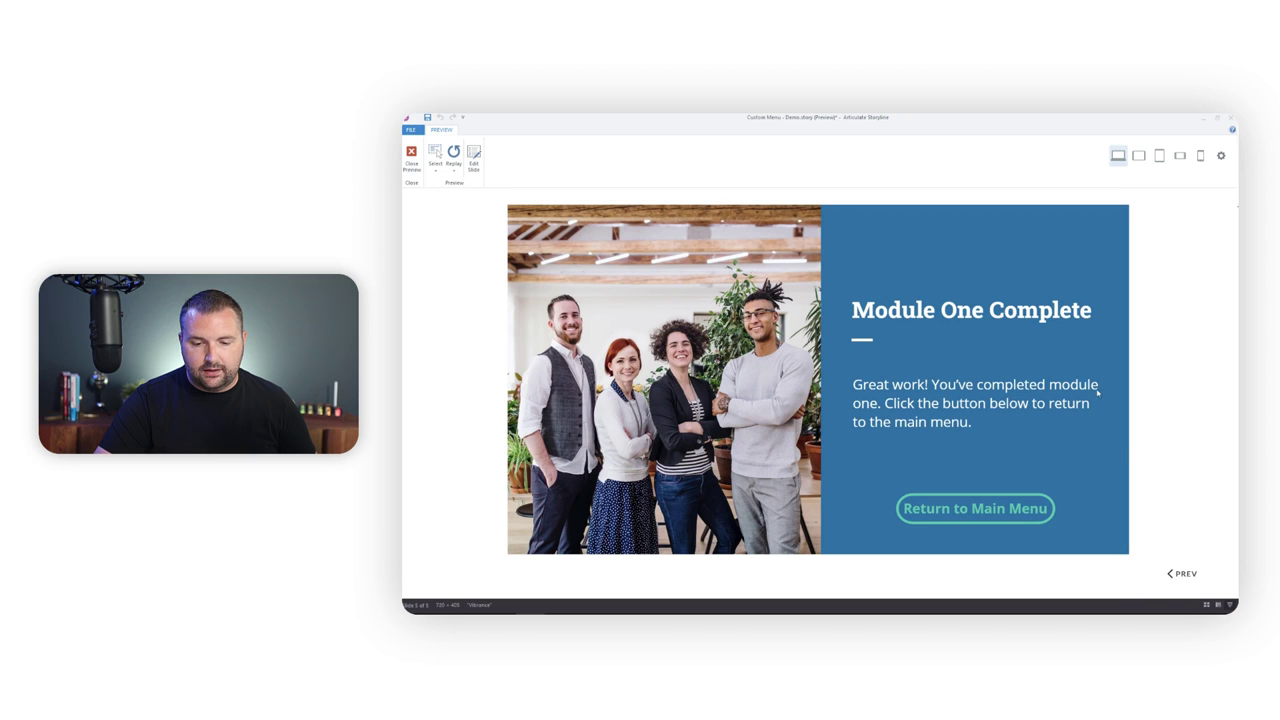
{"action": "left_click", "coordinate": [983, 510]}
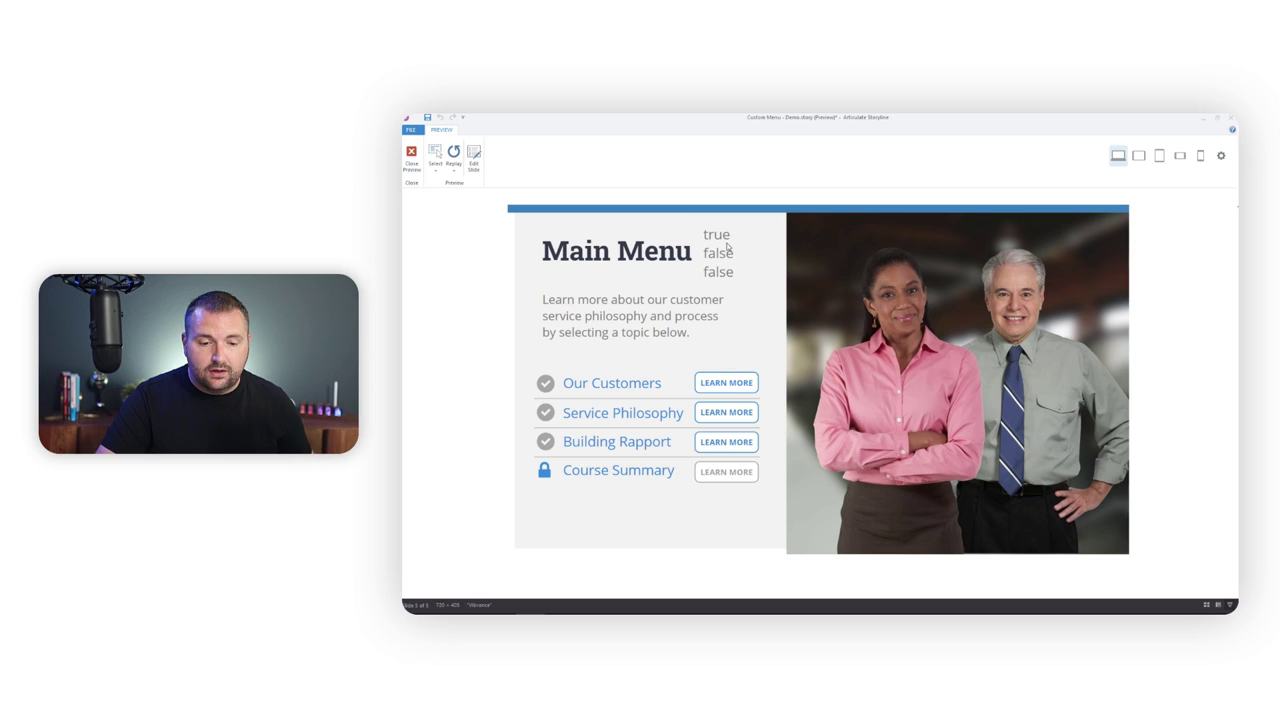
Complete the Service Philosophy module in the preview and return to the main menu to check the Mod2Viewed value.
{"action": "left_click", "coordinate": [718, 412]}
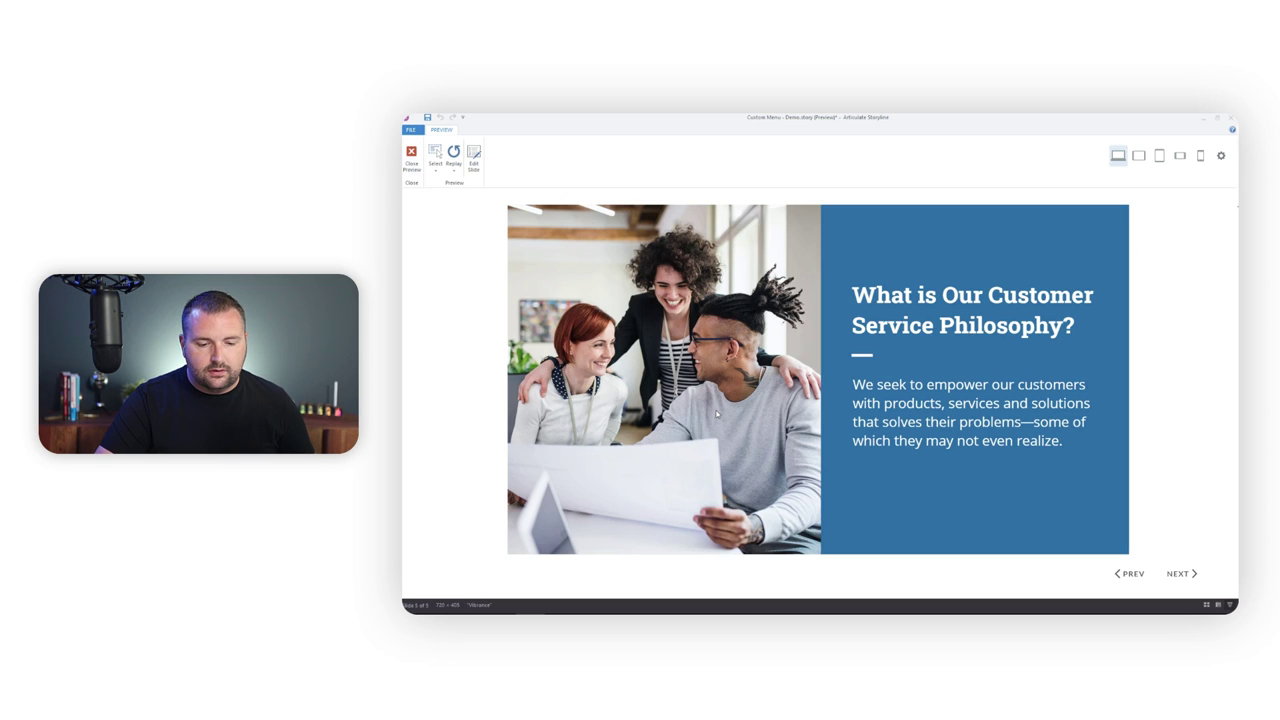
{"action": "left_click", "coordinate": [1189, 576]}
{"action": "left_click", "coordinate": [1189, 576]}
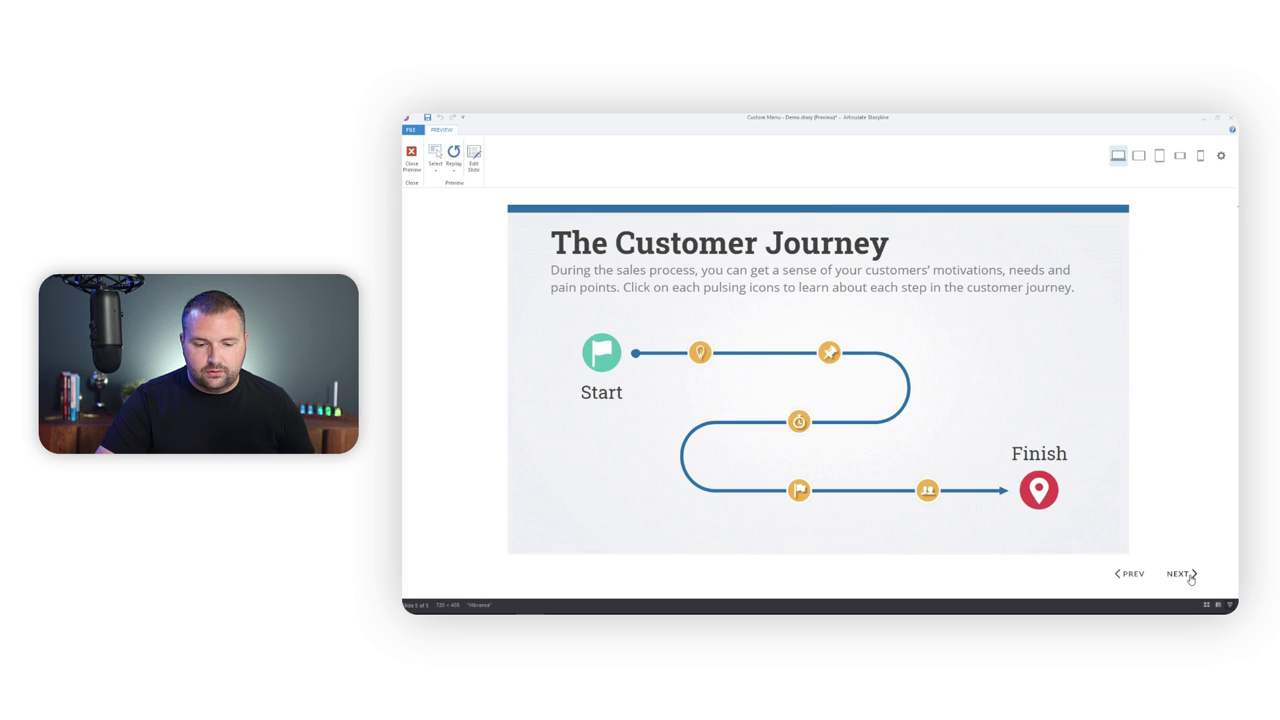
{"action": "left_click", "coordinate": [1189, 576]}
{"action": "left_click", "coordinate": [1189, 576]}
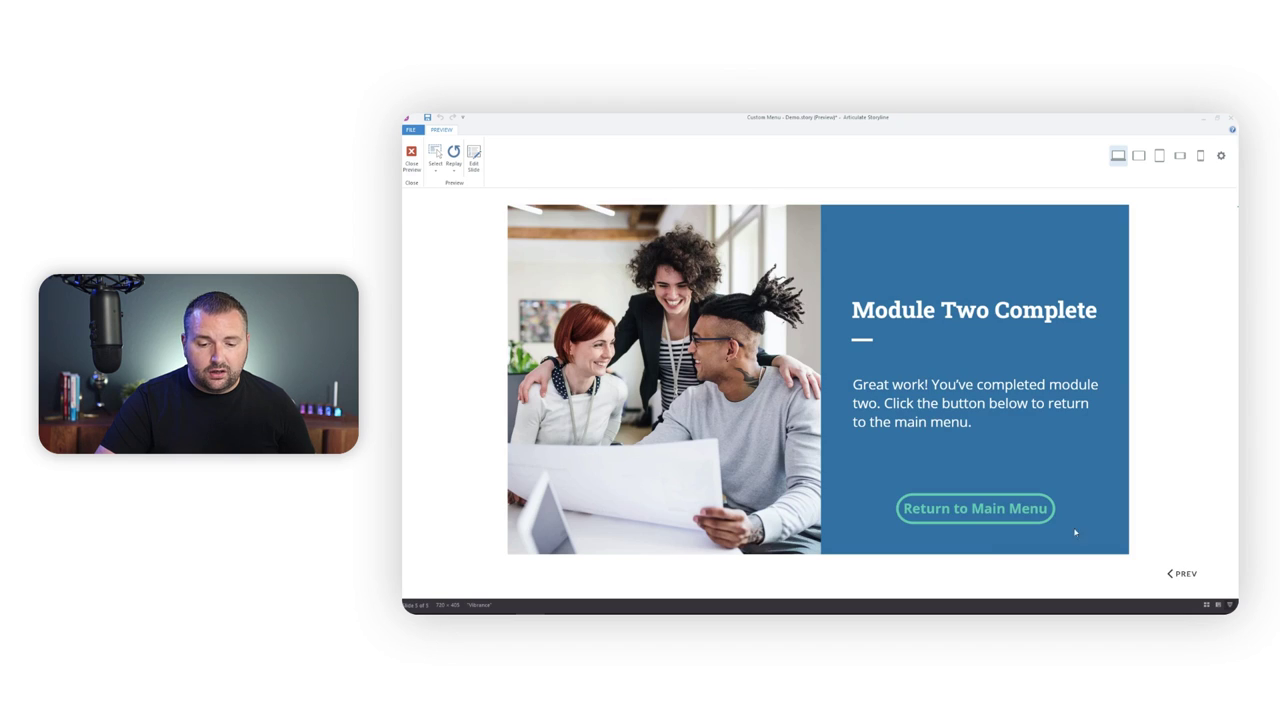
{"action": "left_click", "coordinate": [941, 507]}
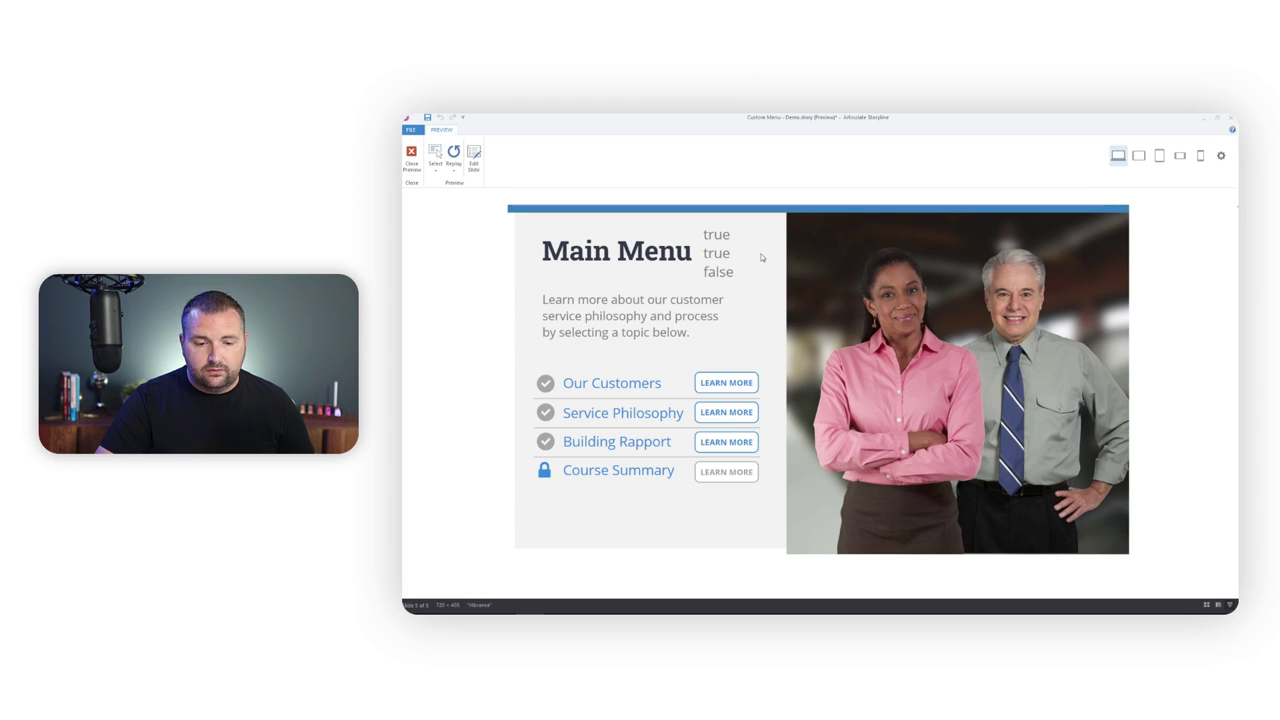
Complete the Building Rapport module in the preview, check the Mod3Viewed value on the main menu, and close the preview.
{"action": "left_click", "coordinate": [742, 444]}
{"action": "left_click", "coordinate": [1188, 576]}
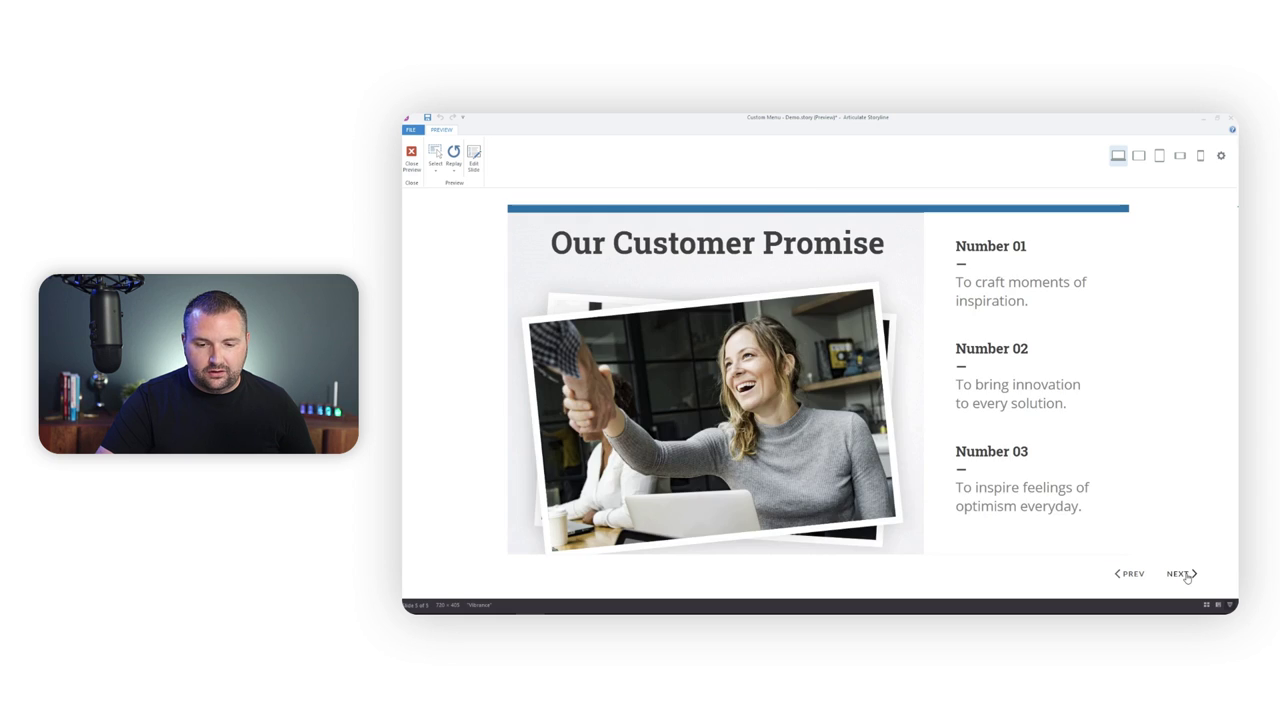
{"action": "left_click", "coordinate": [1188, 576]}
{"action": "left_click", "coordinate": [1188, 576]}
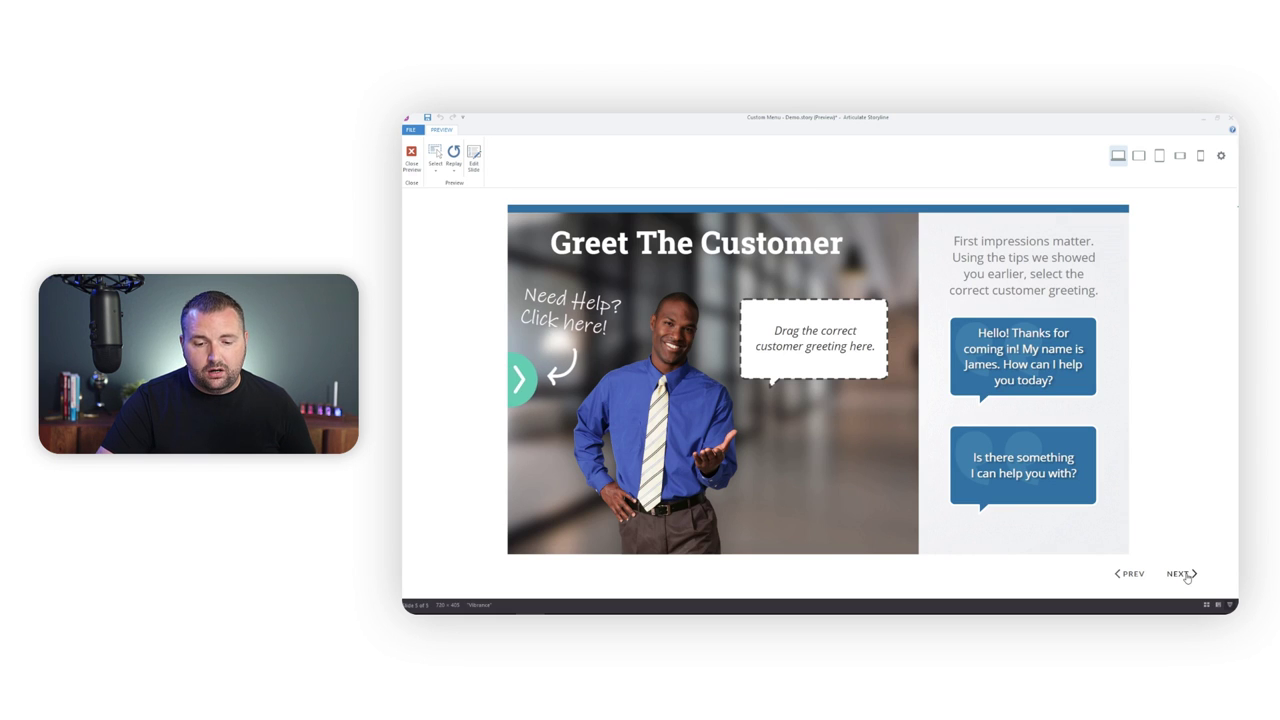
{"action": "left_click_drag", "start_coordinate": [1035, 360], "coordinate": [848, 354]}
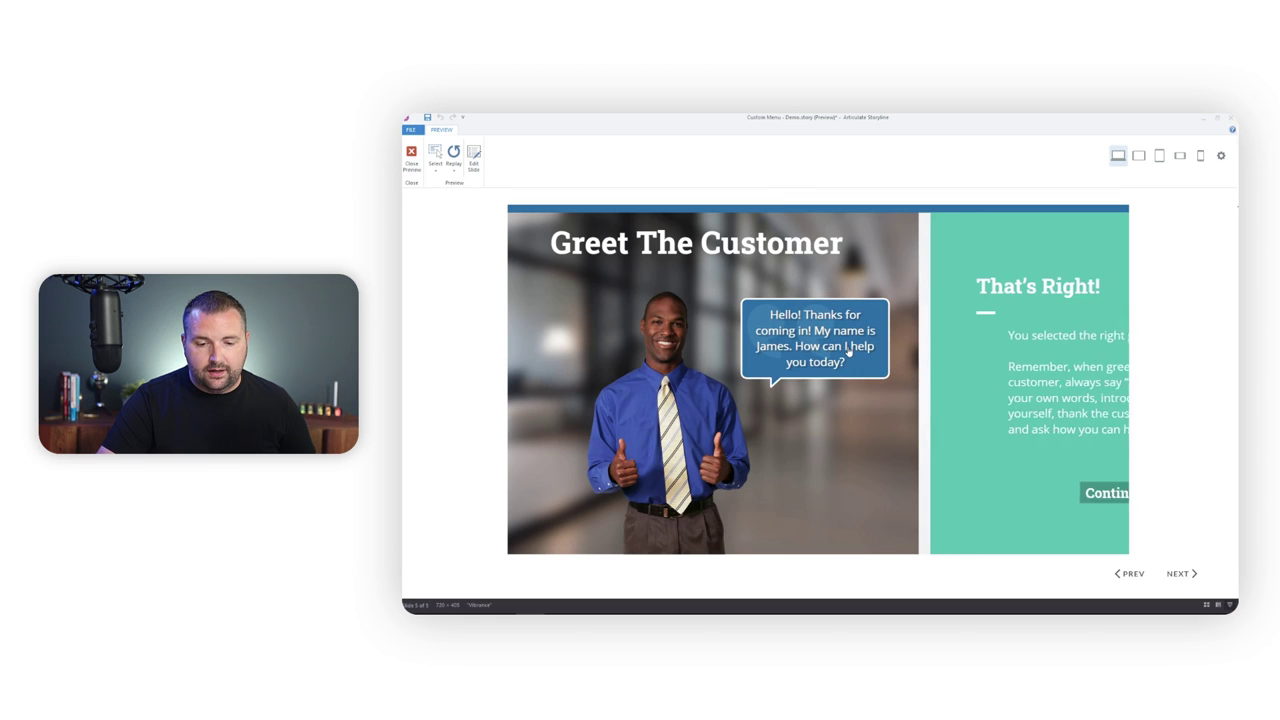
{"action": "left_click", "coordinate": [1192, 574]}
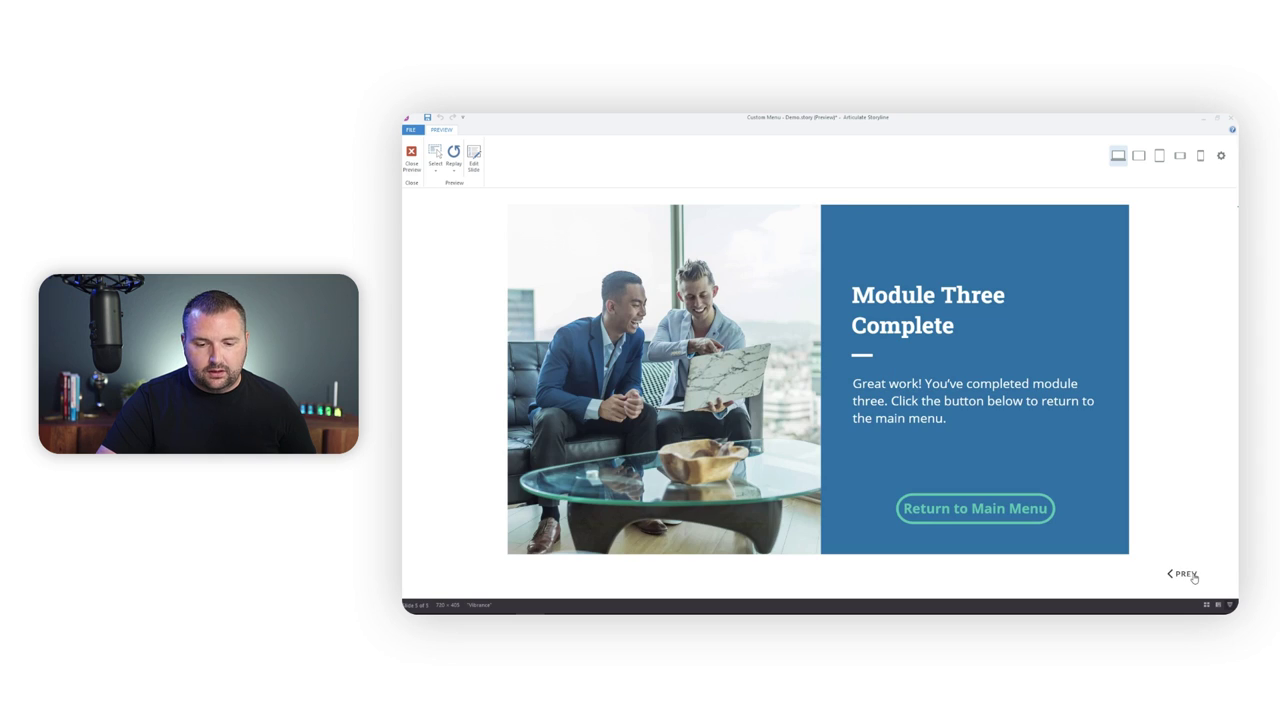
{"action": "left_click", "coordinate": [958, 508]}
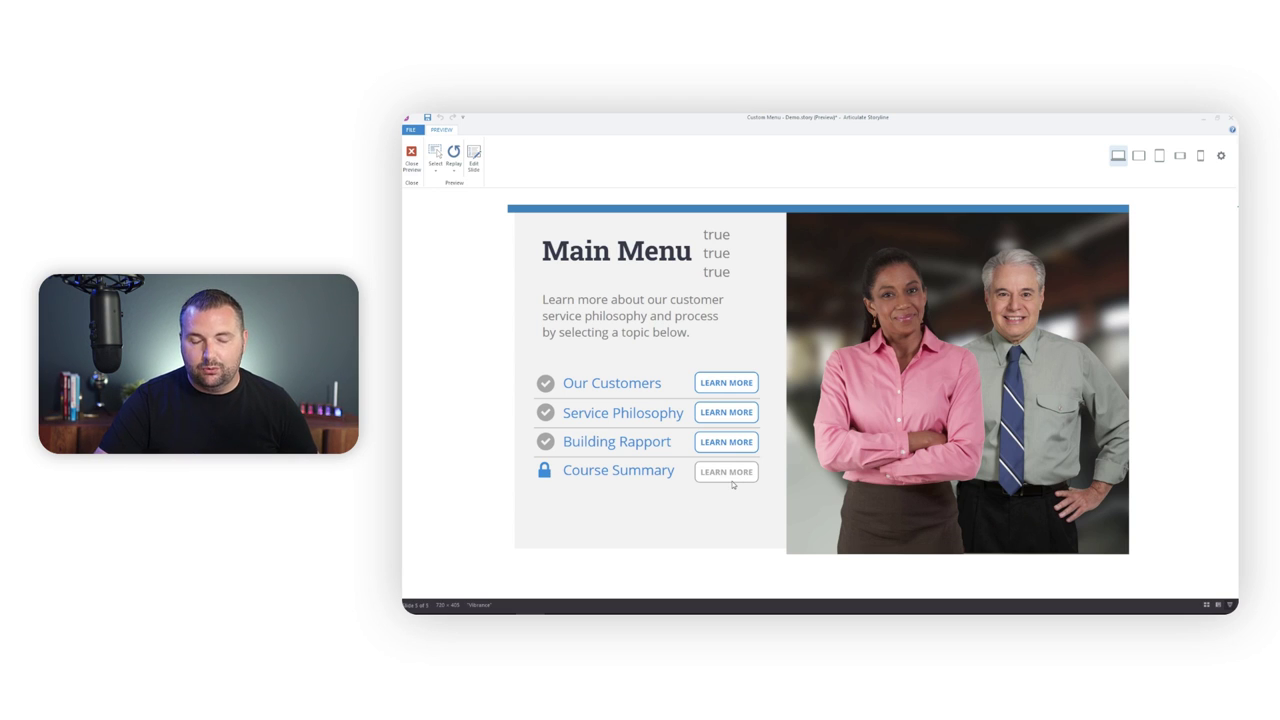
{"action": "left_click", "coordinate": [411, 158]}
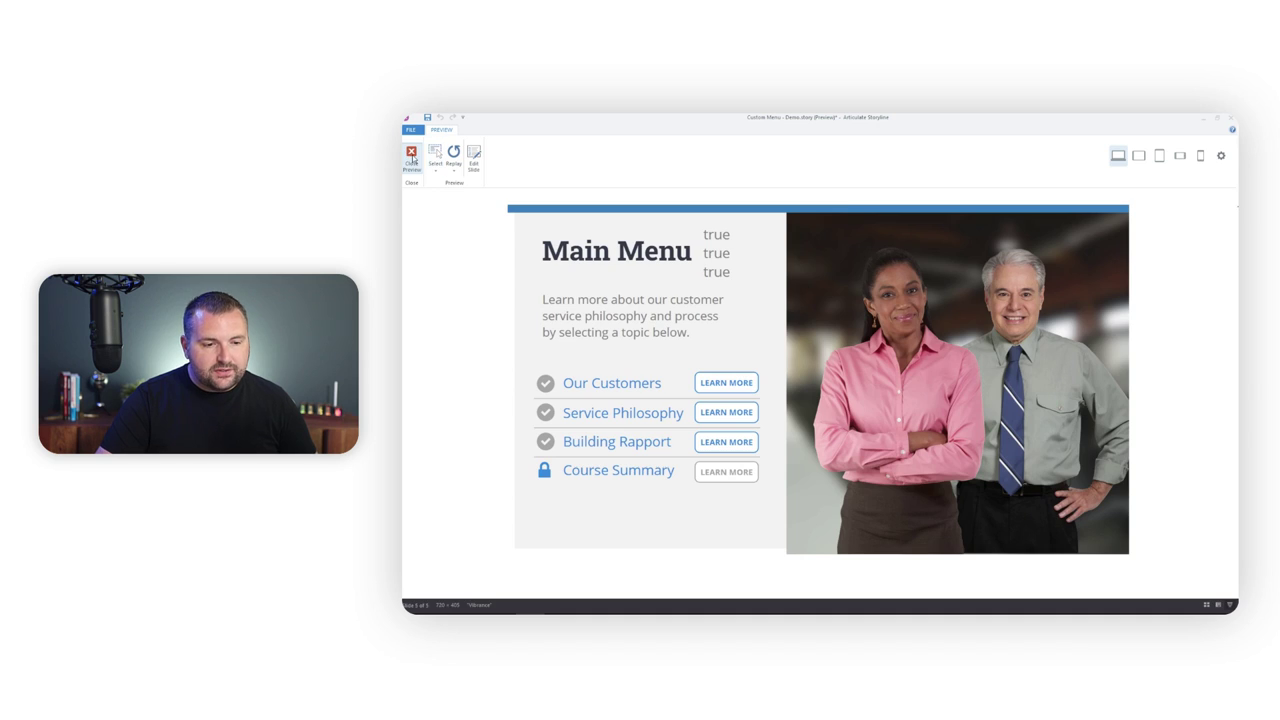
Delete the text box with the three variable references beside the title on the 1.2 Main Menu slide.
{"action": "left_click", "coordinate": [489, 199]}
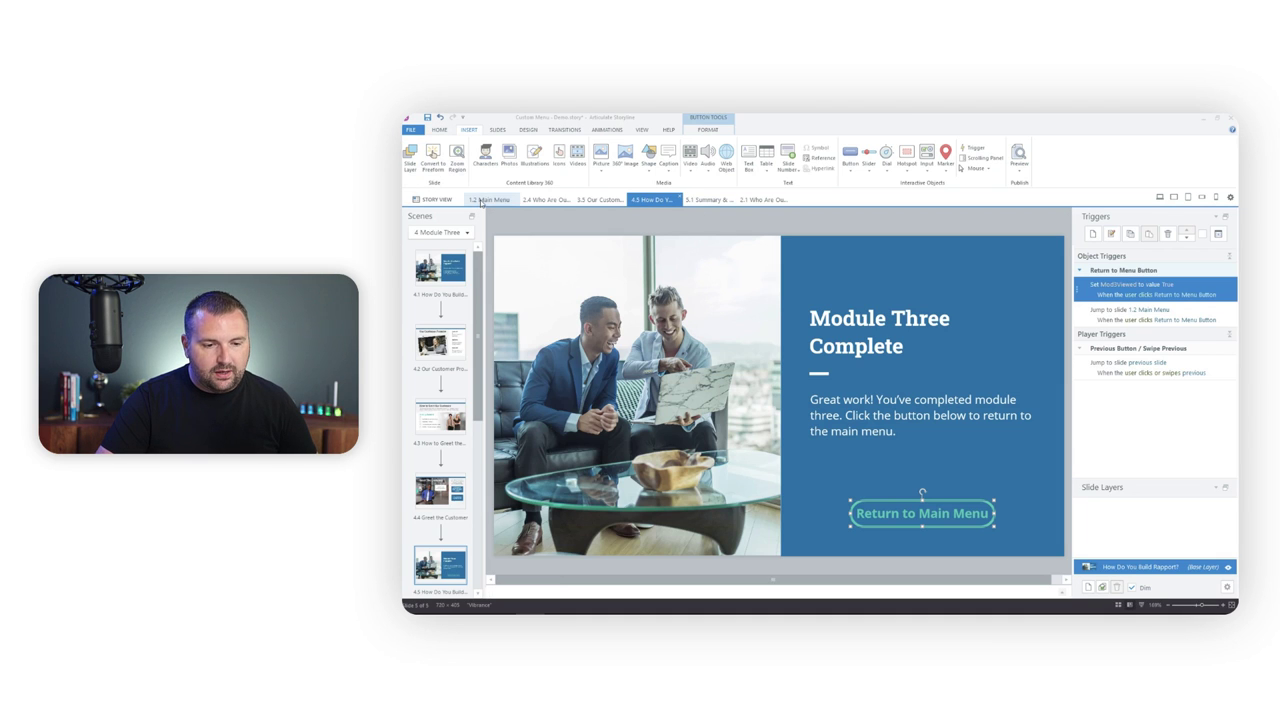
{"action": "left_click", "coordinate": [682, 250]}
{"action": "left_click", "coordinate": [718, 248]}
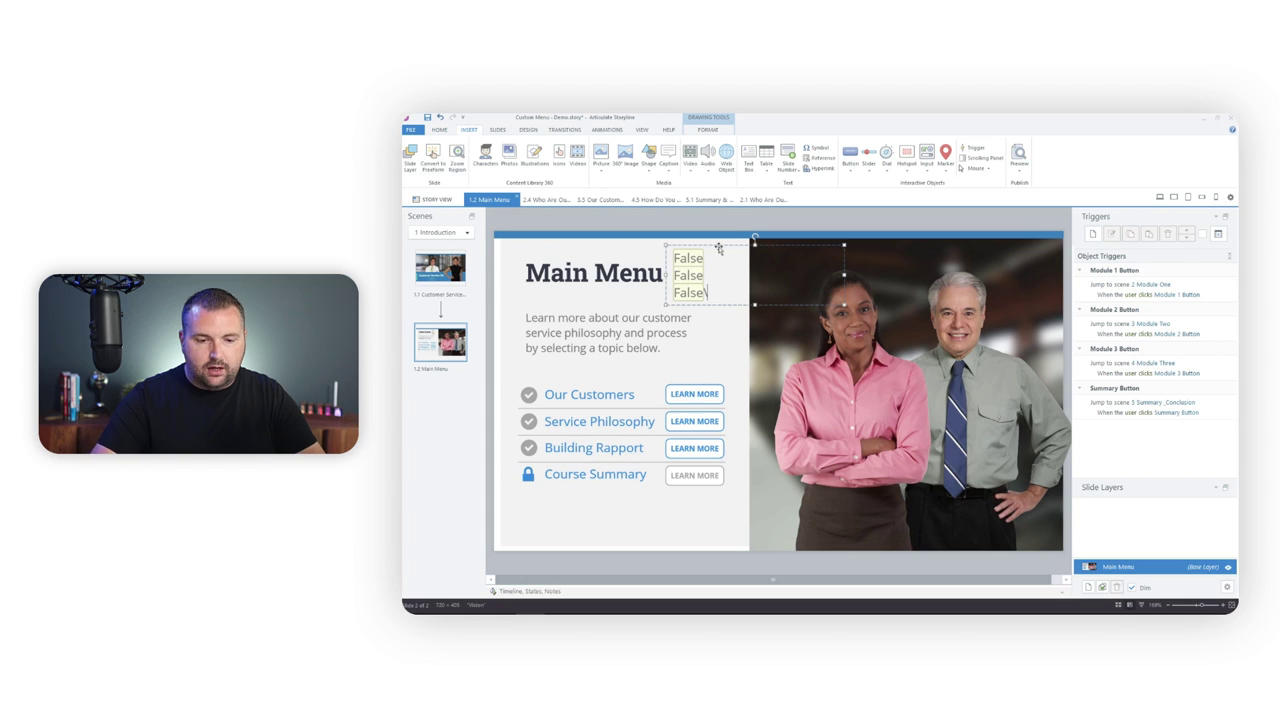
{"action": "left_click", "coordinate": [718, 248]}
{"action": "key", "text": "Delete"}
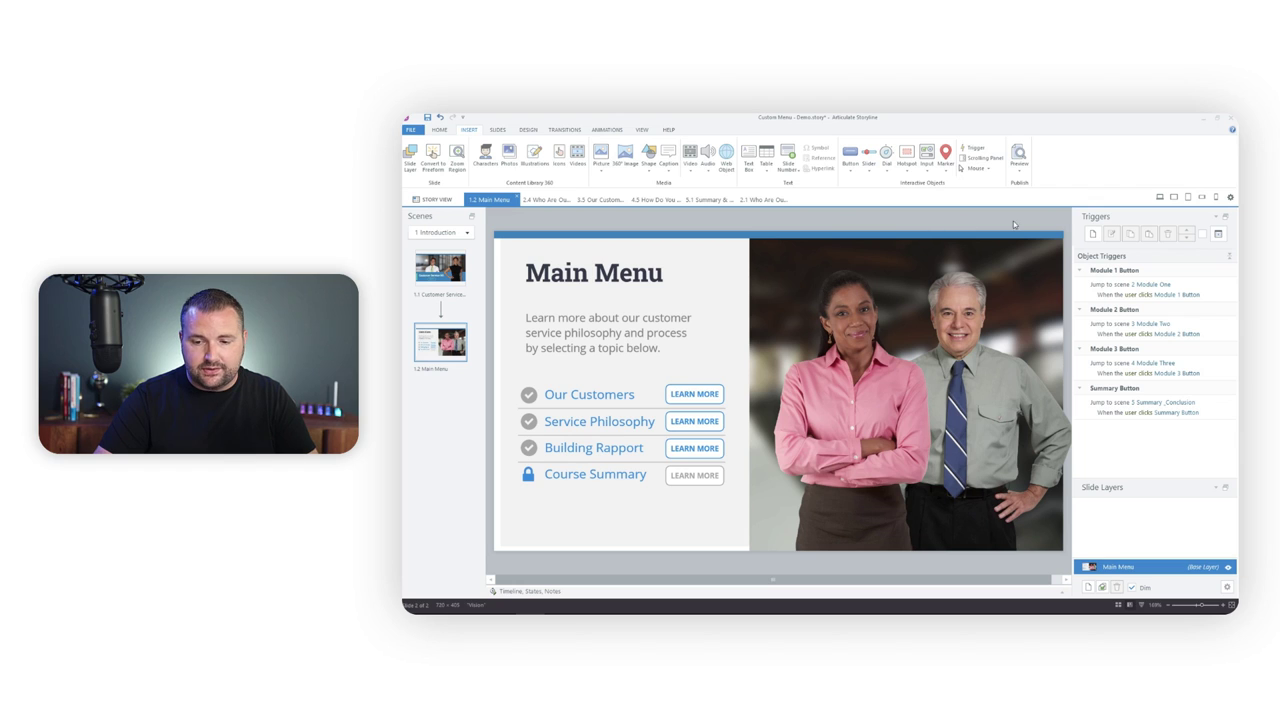
Start a new trigger on the Main Menu slide that changes the state of Module 1 Check to Complete.
{"action": "left_click", "coordinate": [1093, 233]}
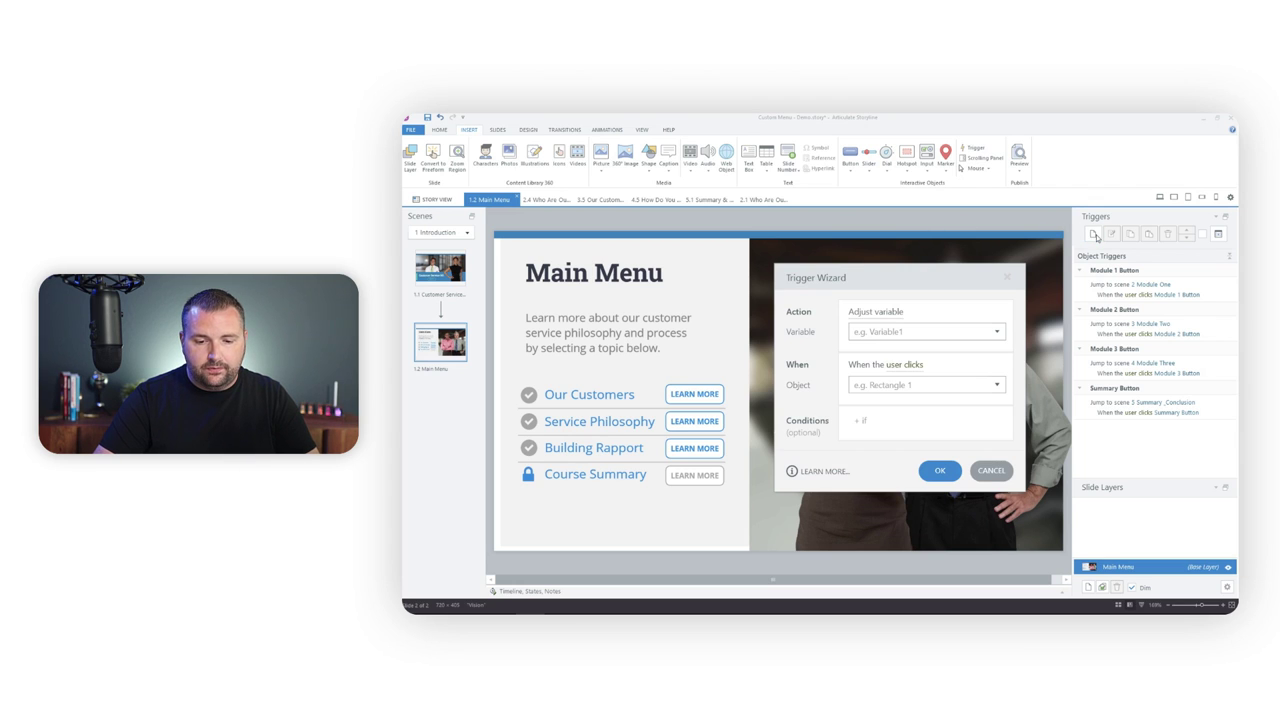
{"action": "left_click", "coordinate": [880, 311]}
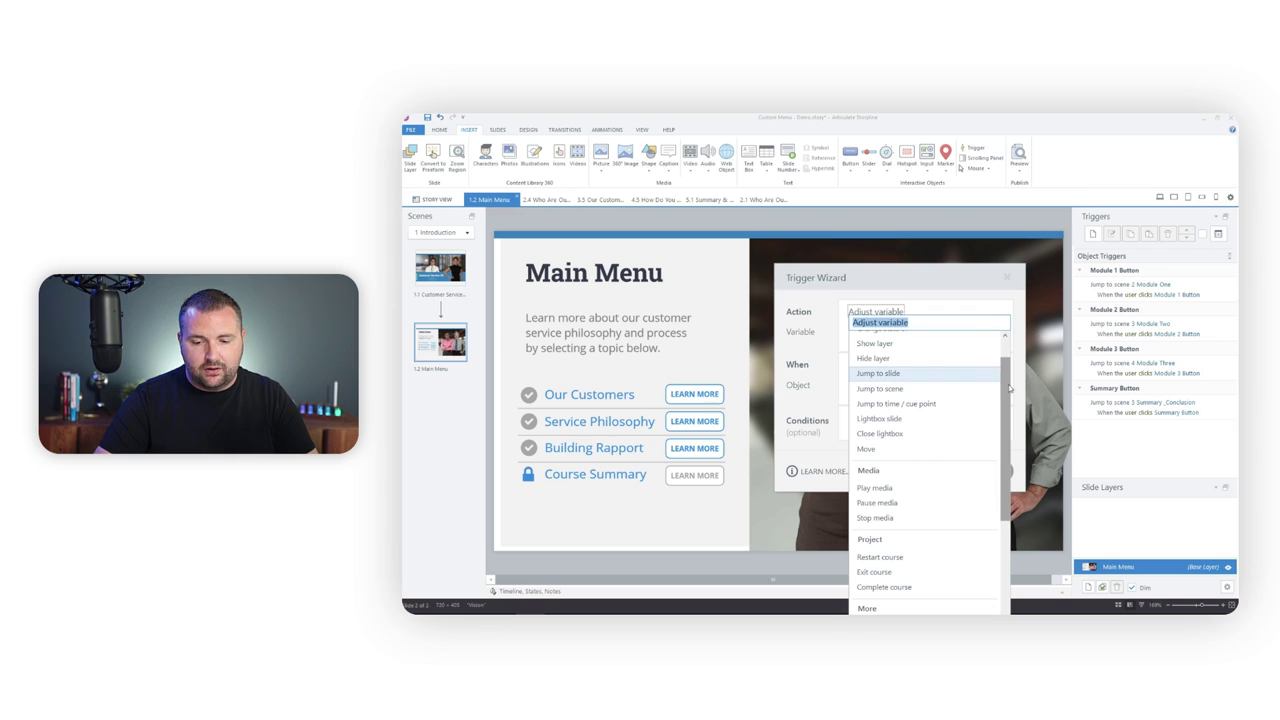
{"action": "left_click_drag", "start_coordinate": [1008, 388], "coordinate": [1006, 355]}
{"action": "left_click", "coordinate": [930, 360]}
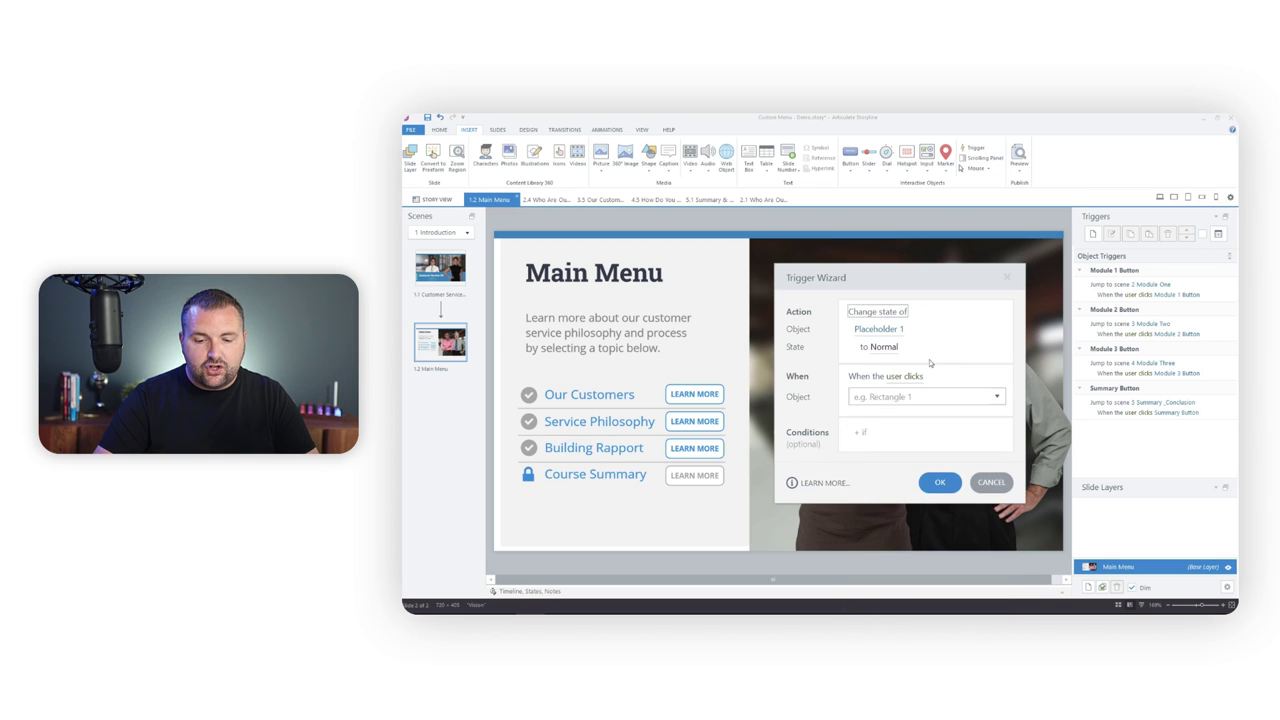
{"action": "left_click", "coordinate": [880, 329]}
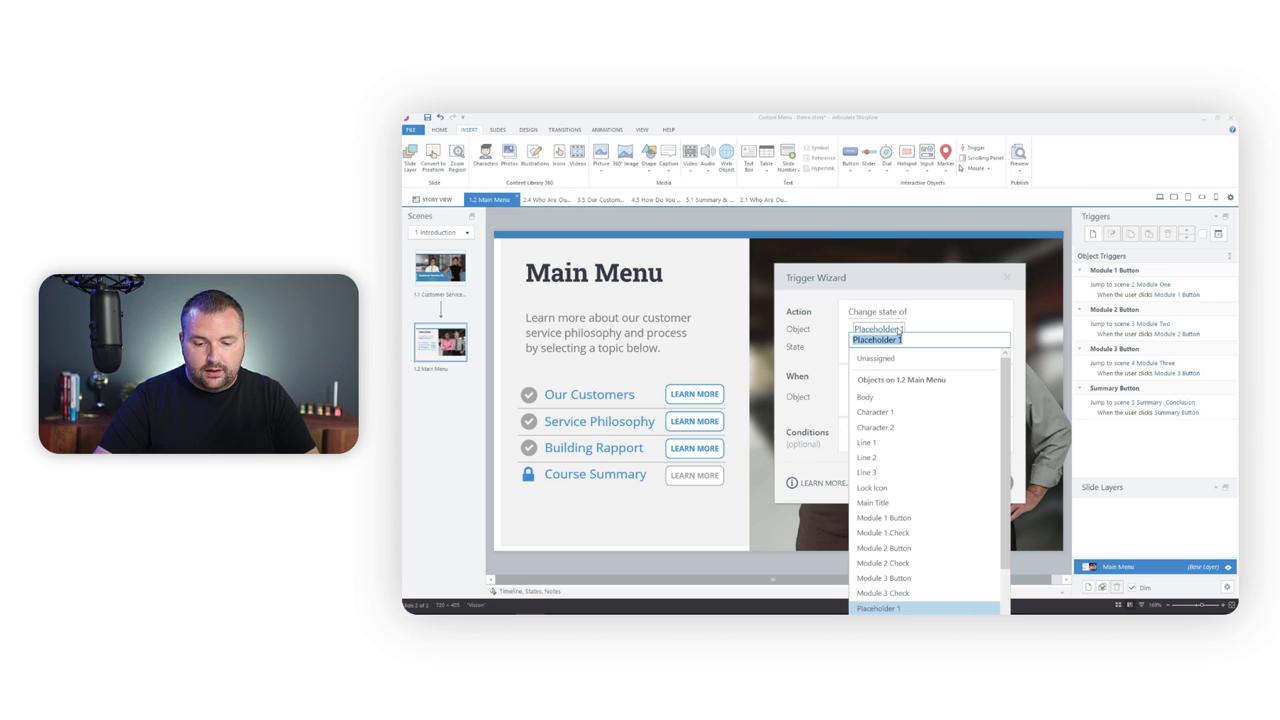
{"action": "left_click", "coordinate": [905, 534]}
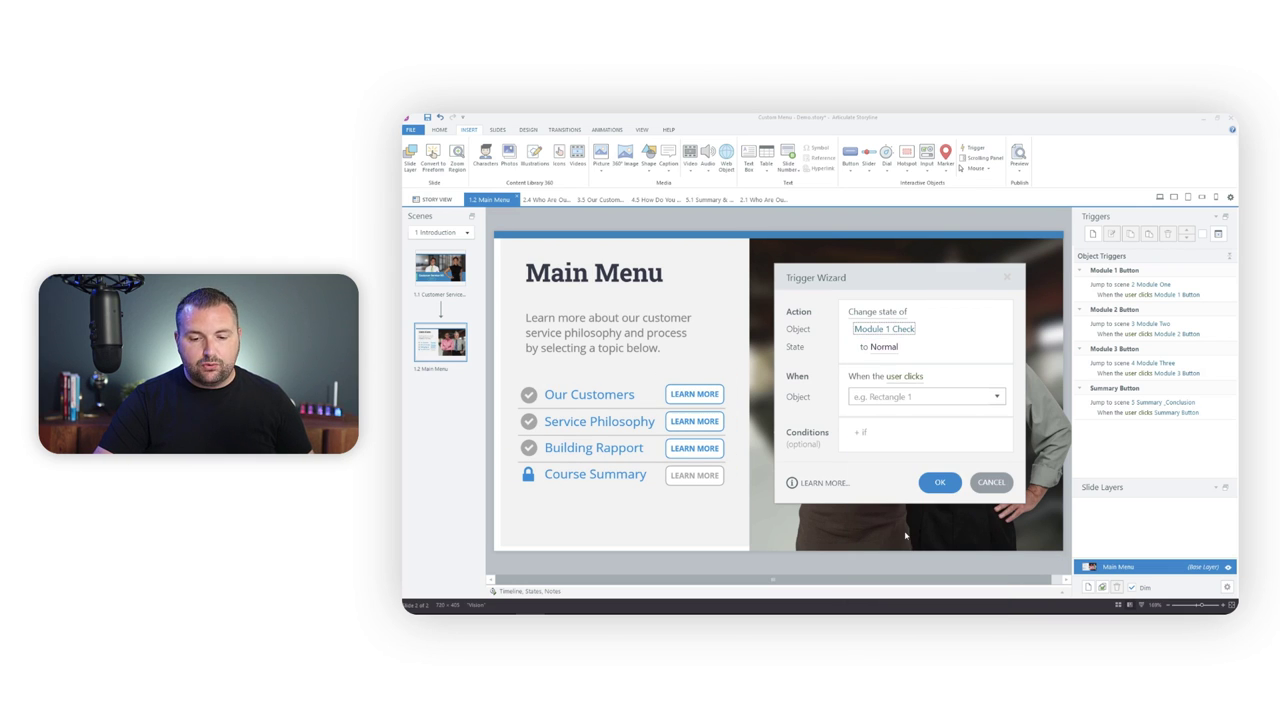
{"action": "left_click", "coordinate": [884, 347]}
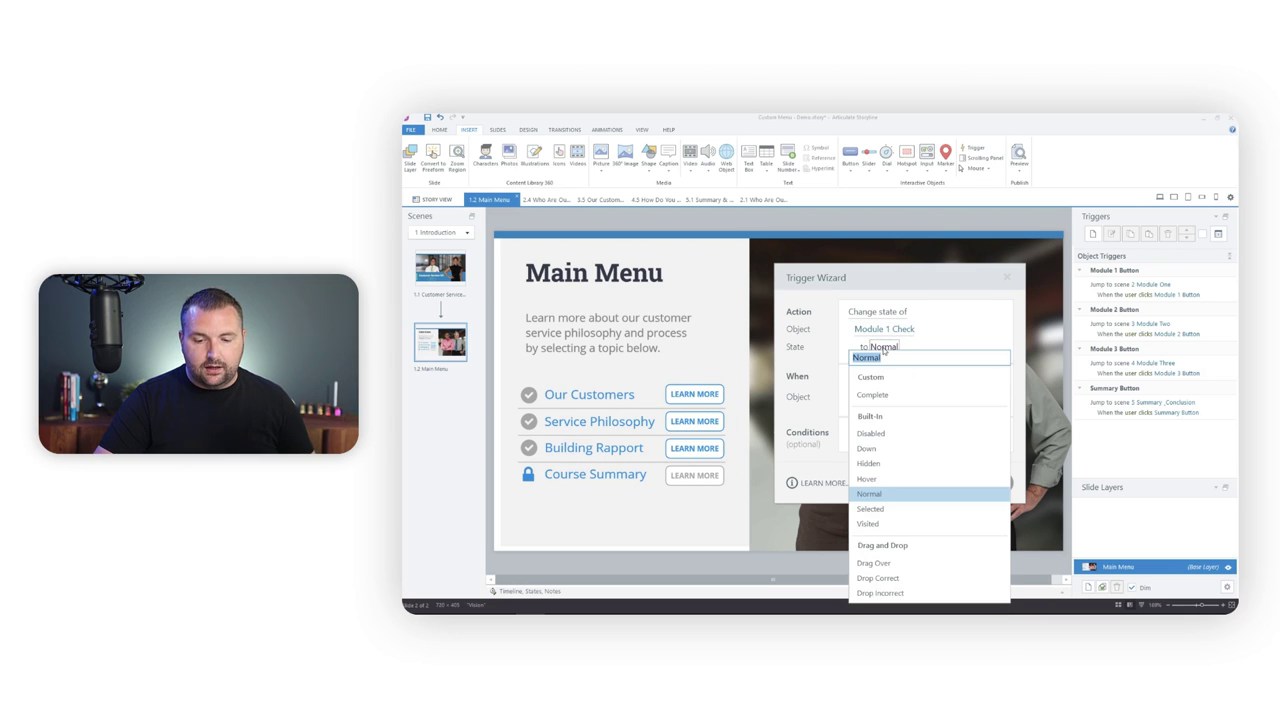
{"action": "left_click", "coordinate": [888, 398]}
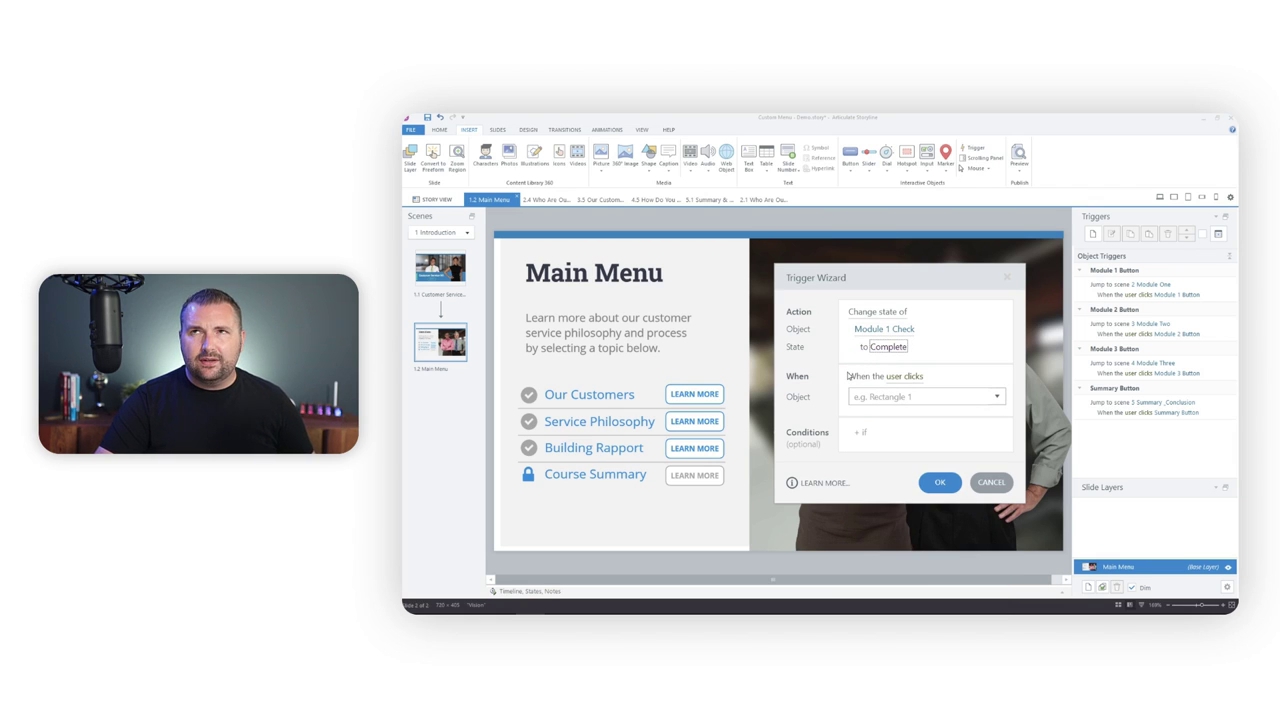
Make the Module 1 Check trigger run when the timeline starts on this slide if Mod1Viewed equals True, and save it.
{"action": "left_click", "coordinate": [907, 377]}
{"action": "scroll", "coordinate": [943, 460], "scroll_direction": "down", "scroll_amount": 5}
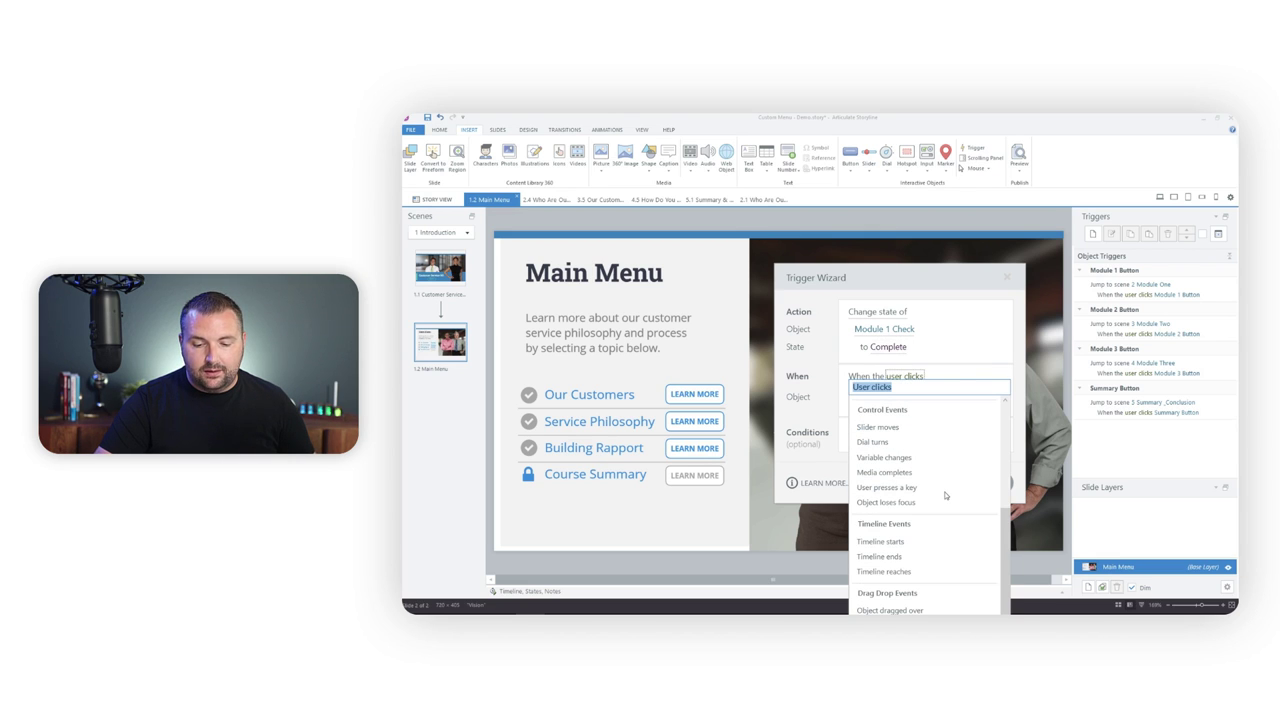
{"action": "left_click", "coordinate": [933, 540]}
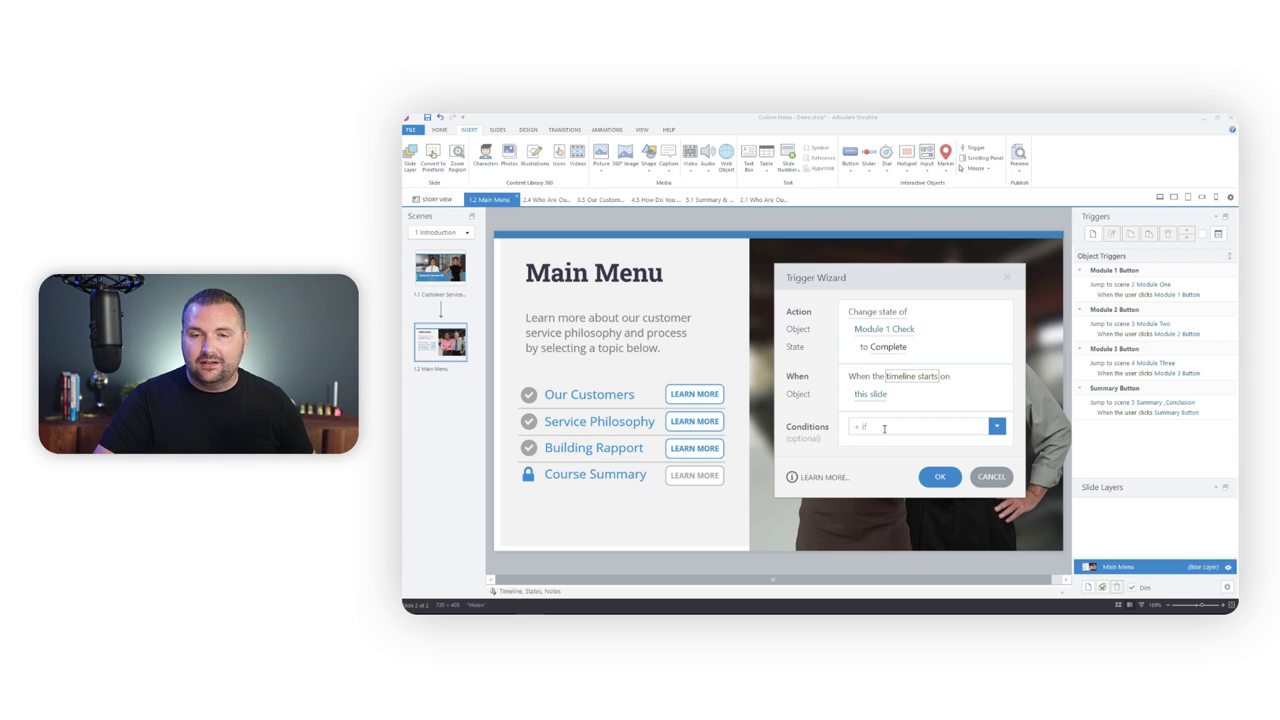
{"action": "left_click", "coordinate": [884, 428]}
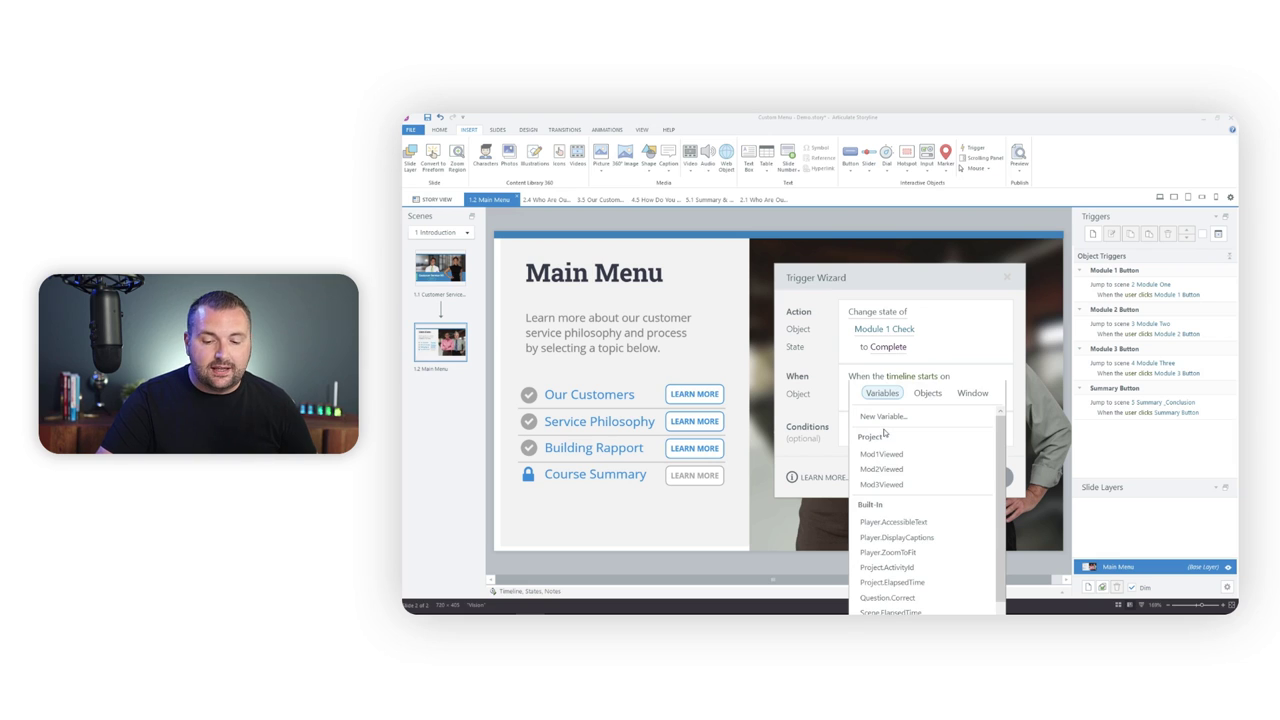
{"action": "left_click", "coordinate": [882, 456]}
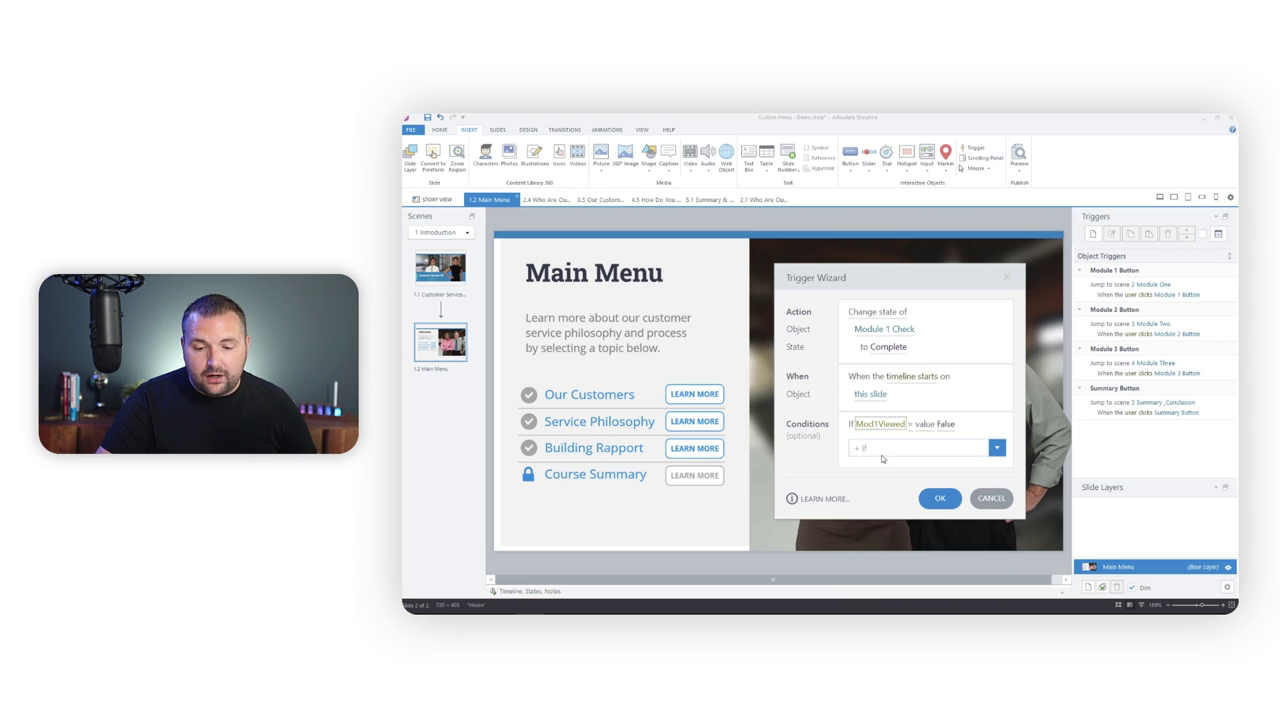
{"action": "left_click", "coordinate": [941, 425]}
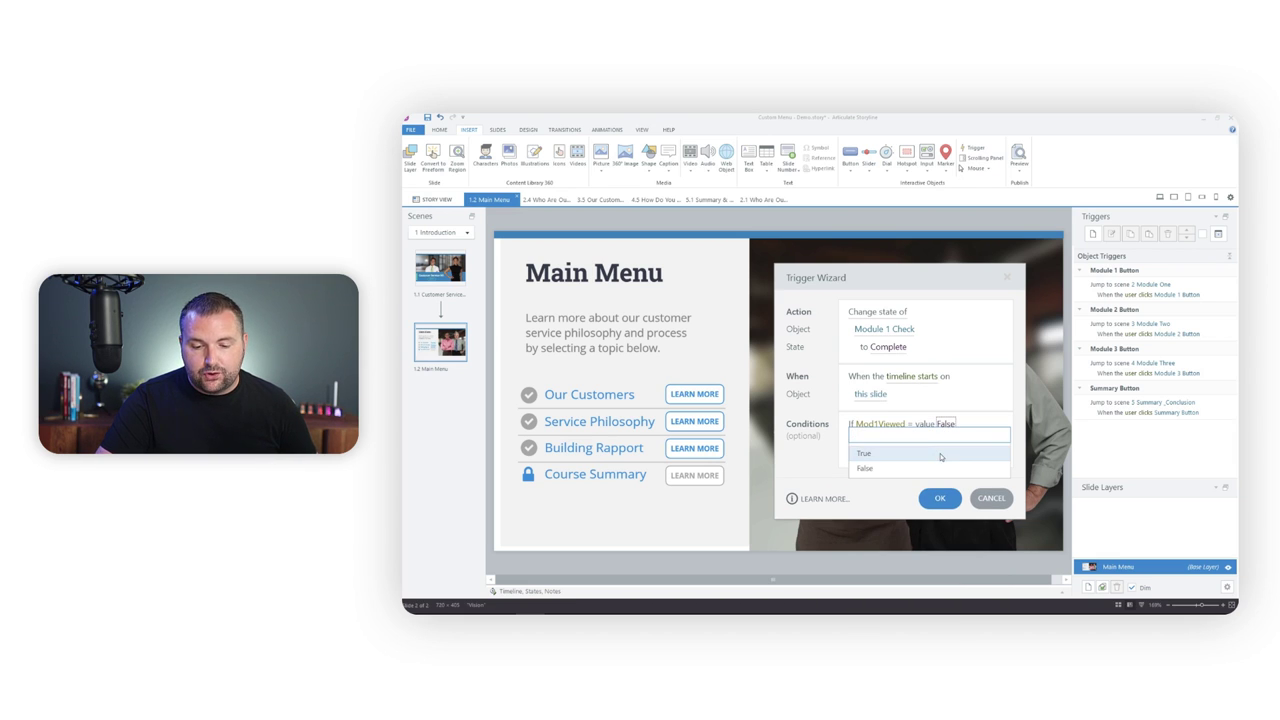
{"action": "left_click", "coordinate": [940, 450]}
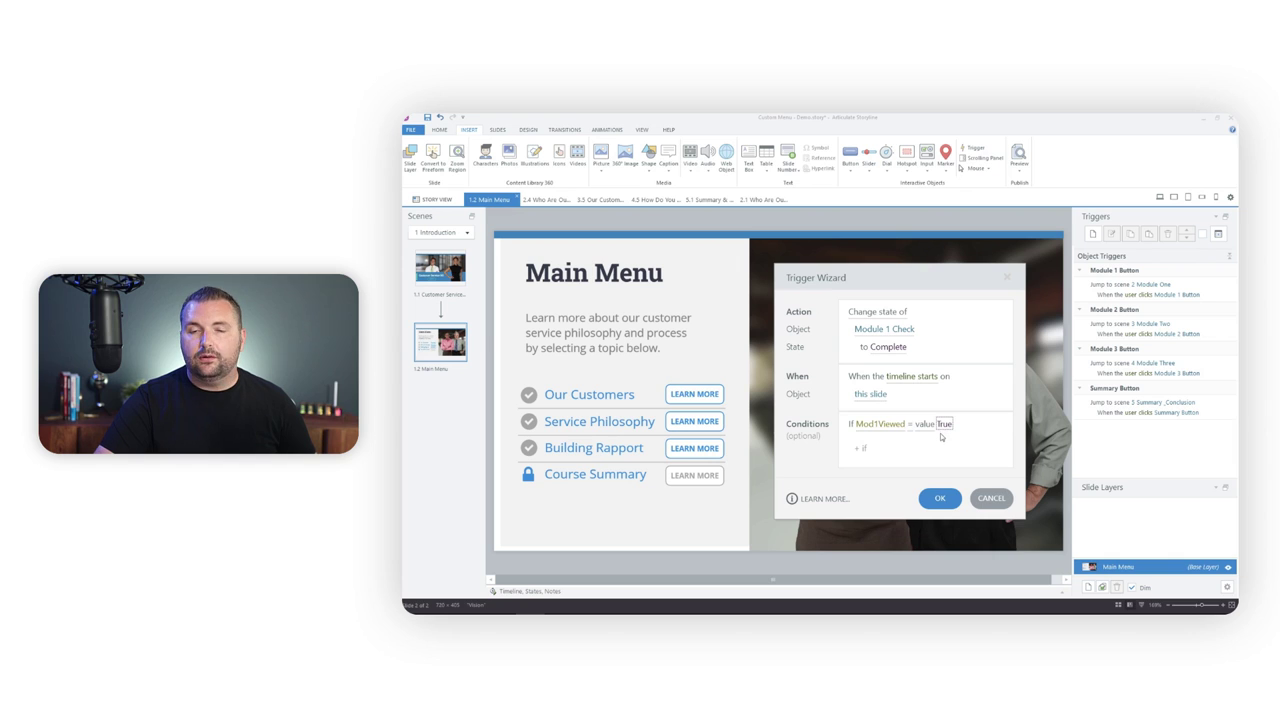
{"action": "left_click", "coordinate": [940, 497]}
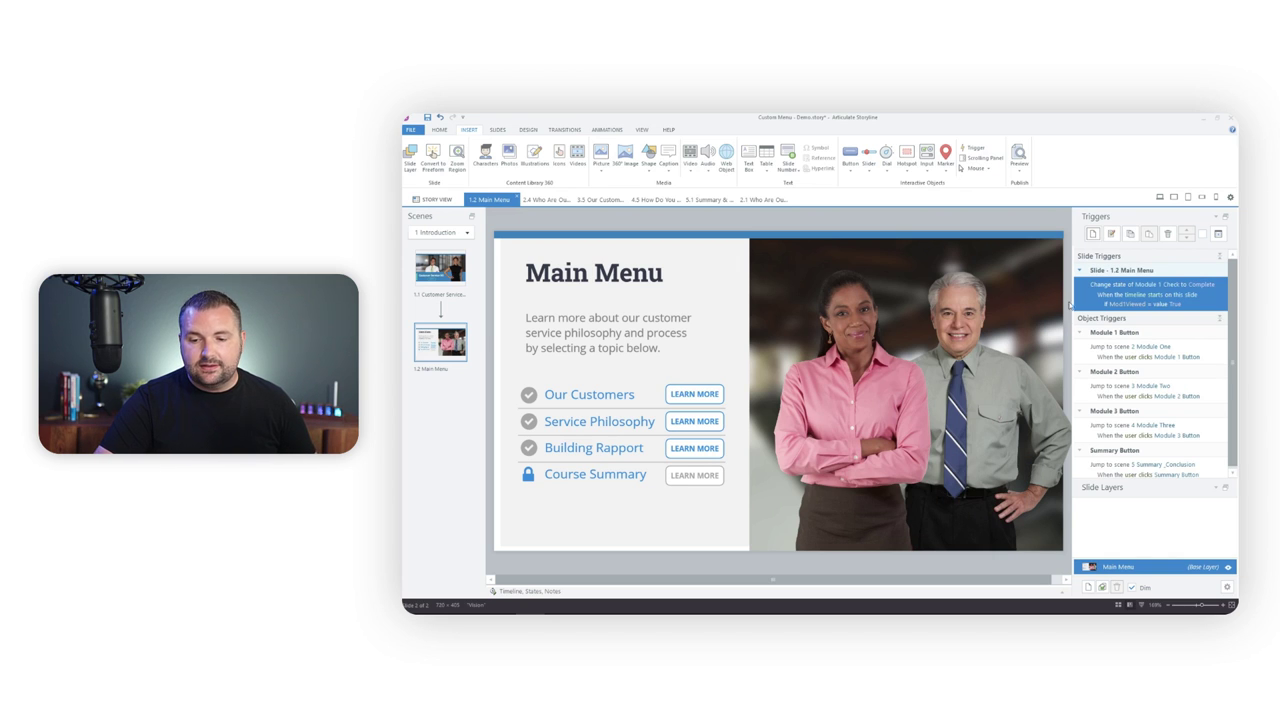
Start a new trigger on the Main Menu slide that changes the state of Module 2 Check to Complete.
{"action": "left_click", "coordinate": [1093, 235]}
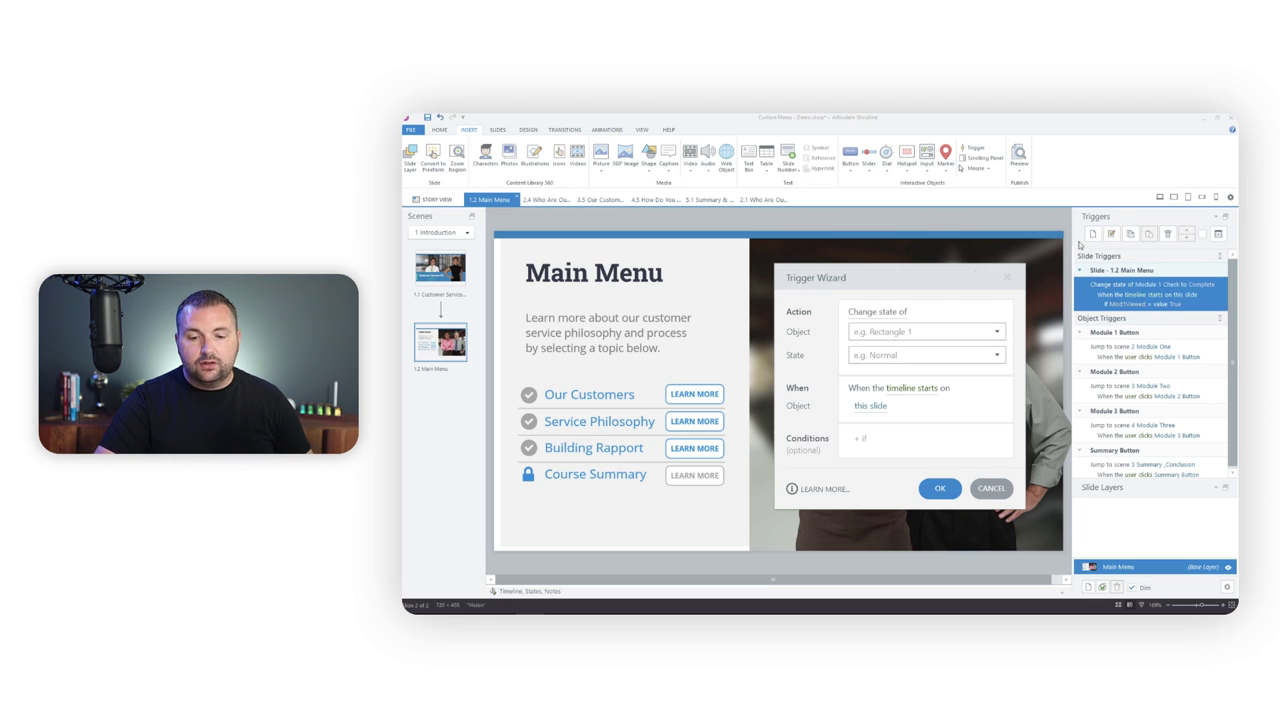
{"action": "left_click", "coordinate": [889, 333]}
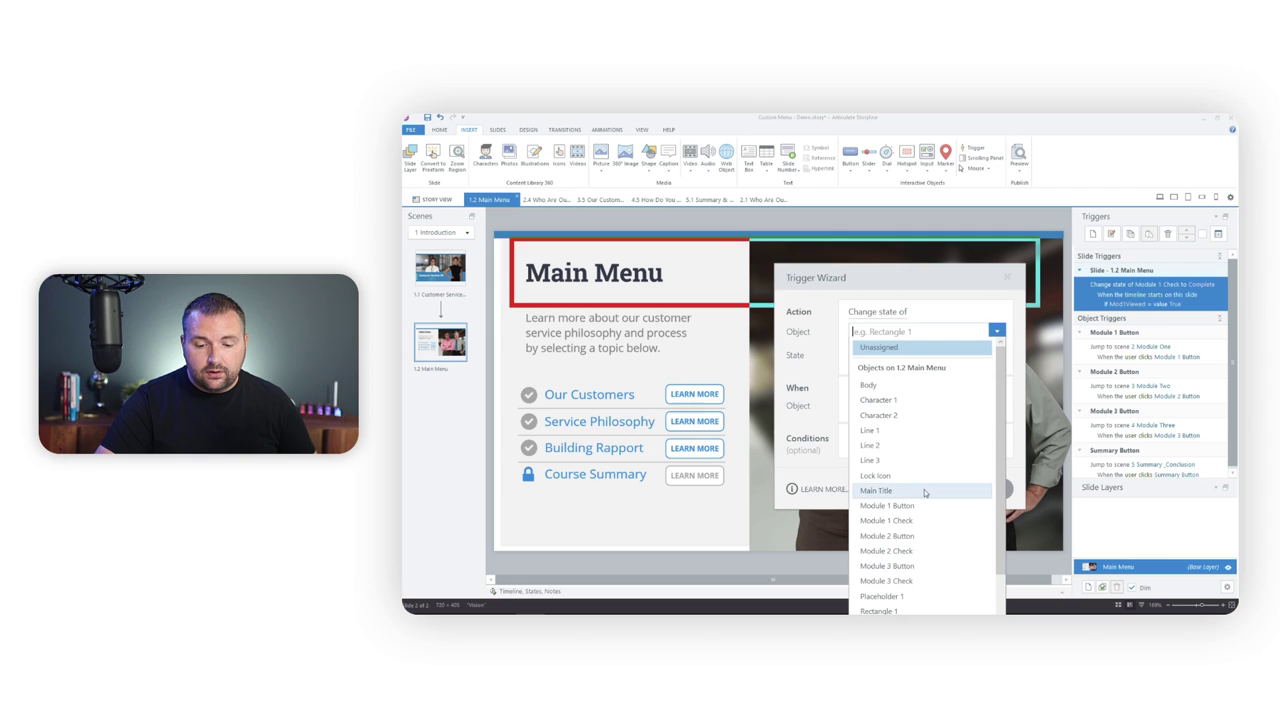
{"action": "left_click", "coordinate": [905, 550]}
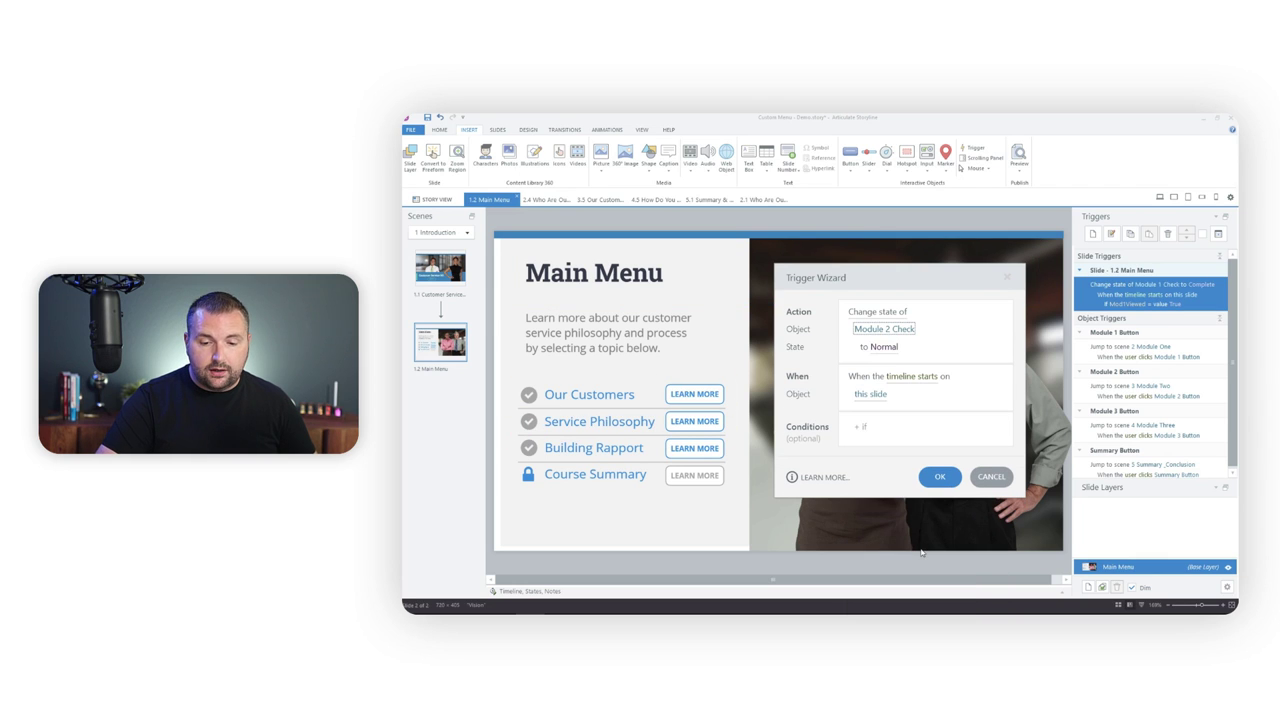
{"action": "left_click", "coordinate": [884, 349]}
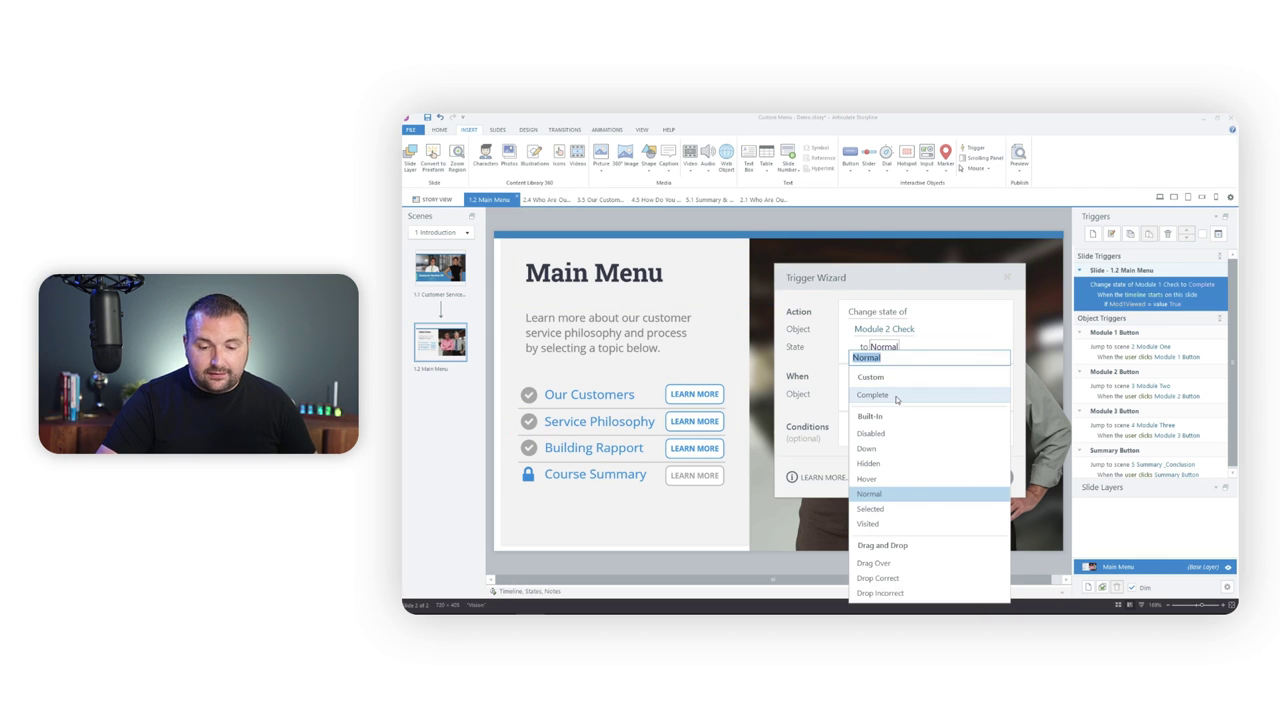
{"action": "left_click", "coordinate": [896, 394]}
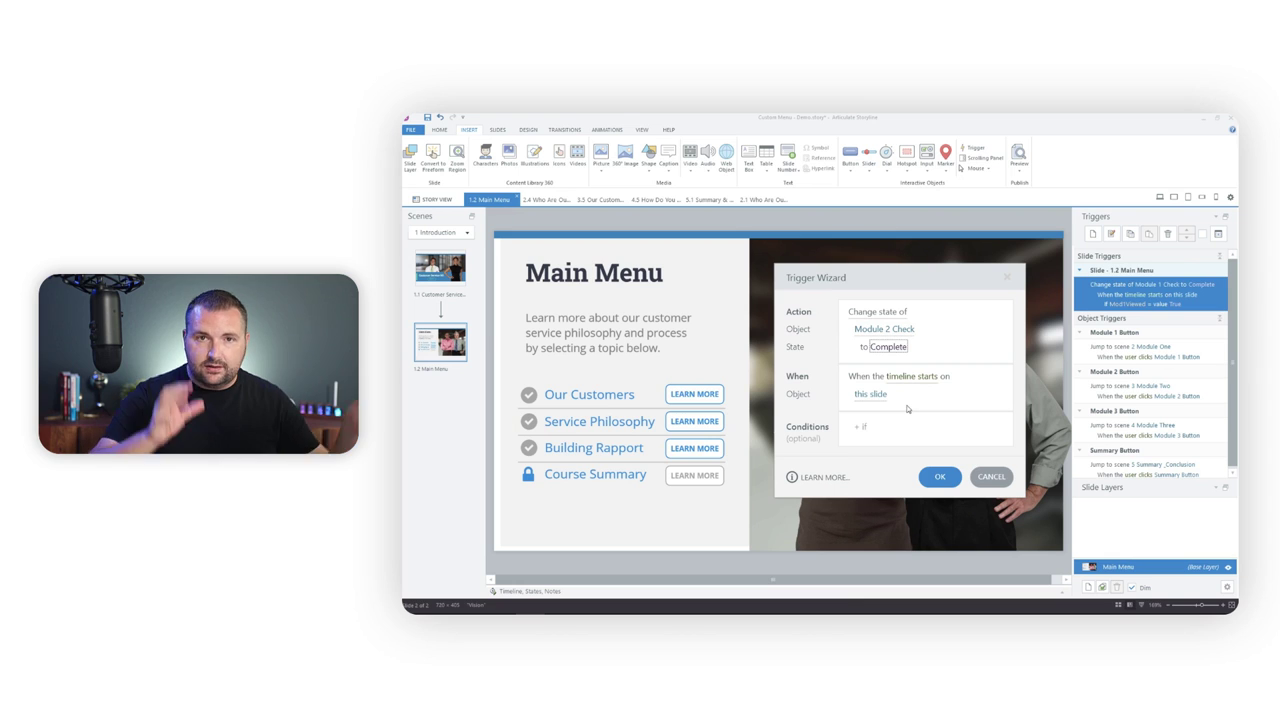
Add the condition that Mod2Viewed equals True to the Module 2 Check trigger and save it.
{"action": "left_click", "coordinate": [878, 430]}
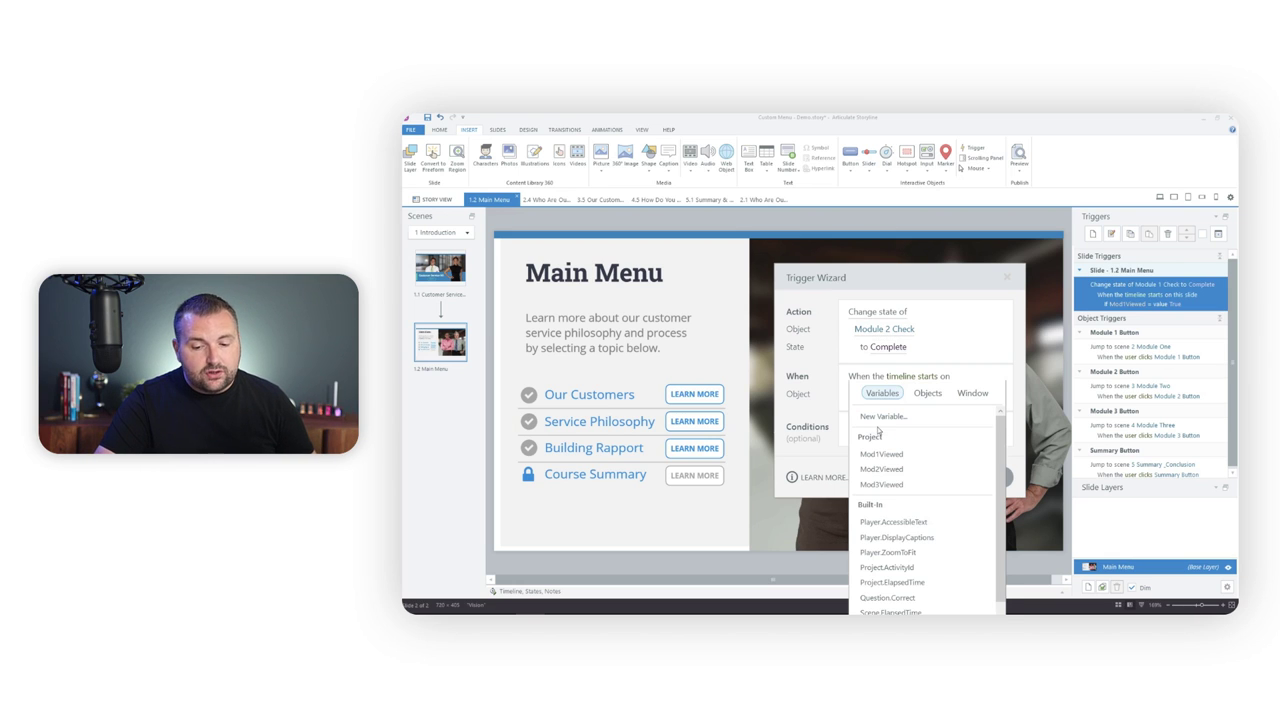
{"action": "left_click", "coordinate": [893, 472]}
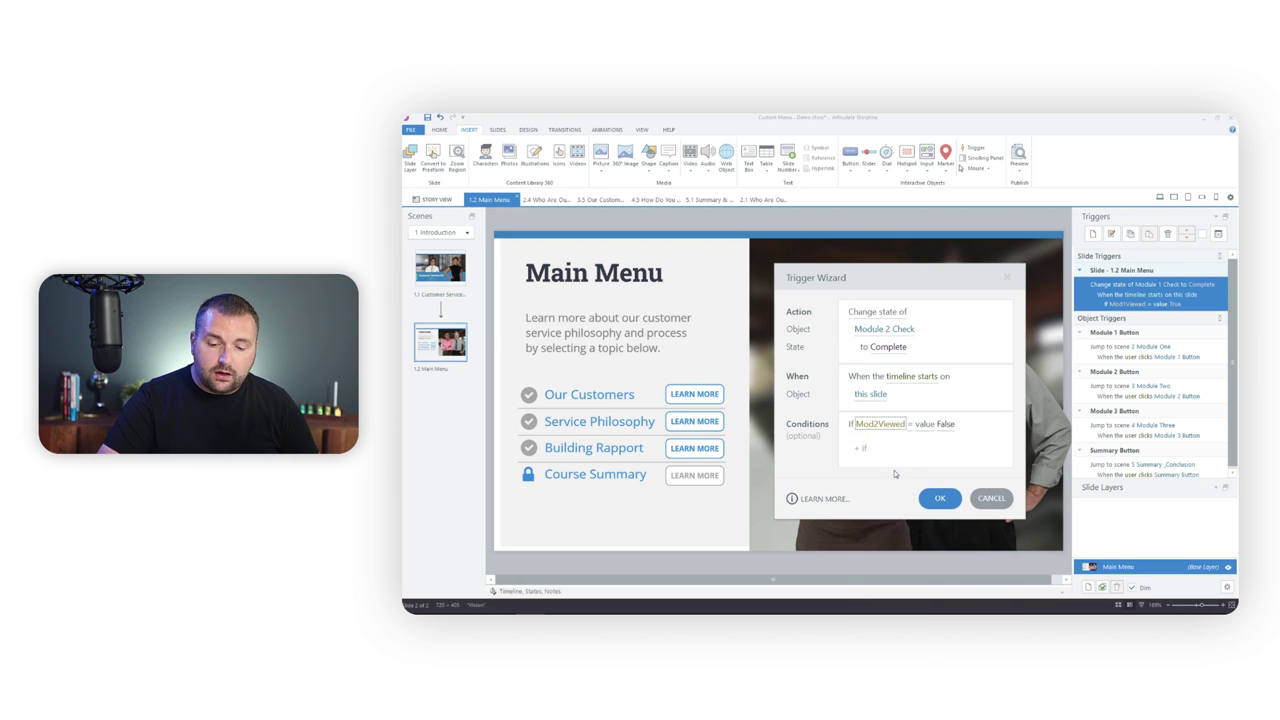
{"action": "left_click", "coordinate": [945, 424]}
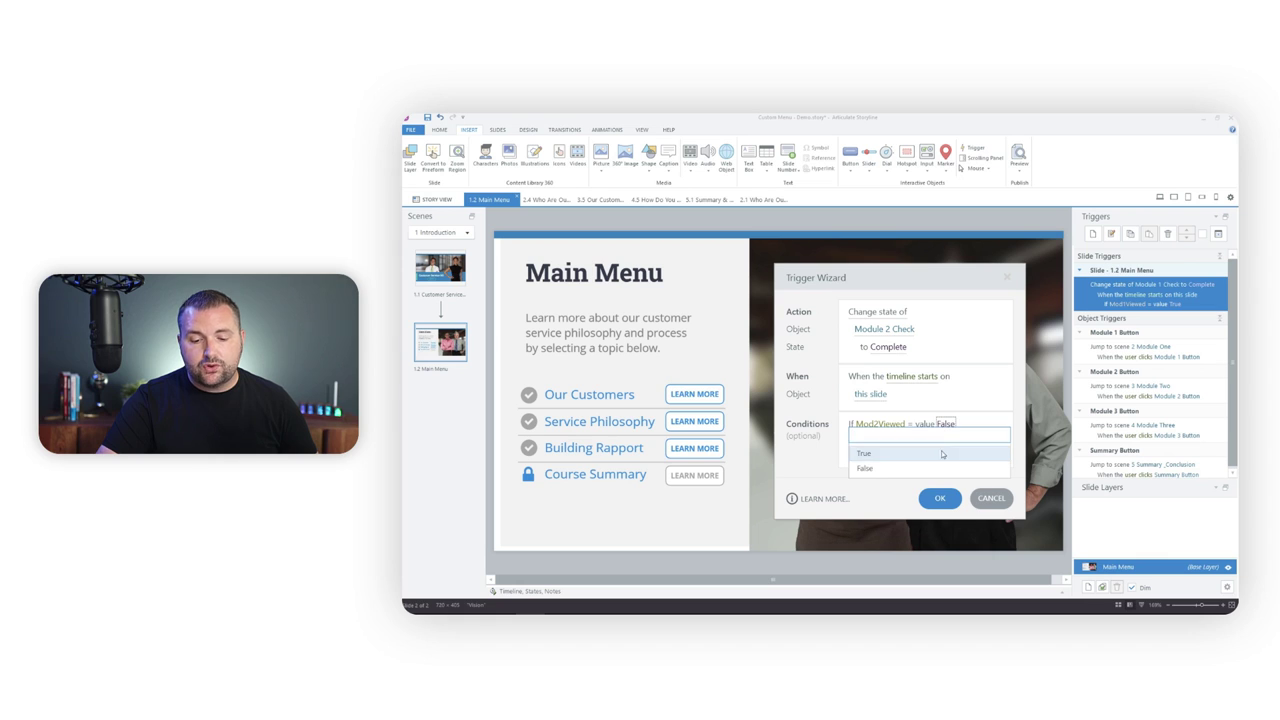
{"action": "left_click", "coordinate": [941, 454]}
{"action": "left_click", "coordinate": [939, 500]}
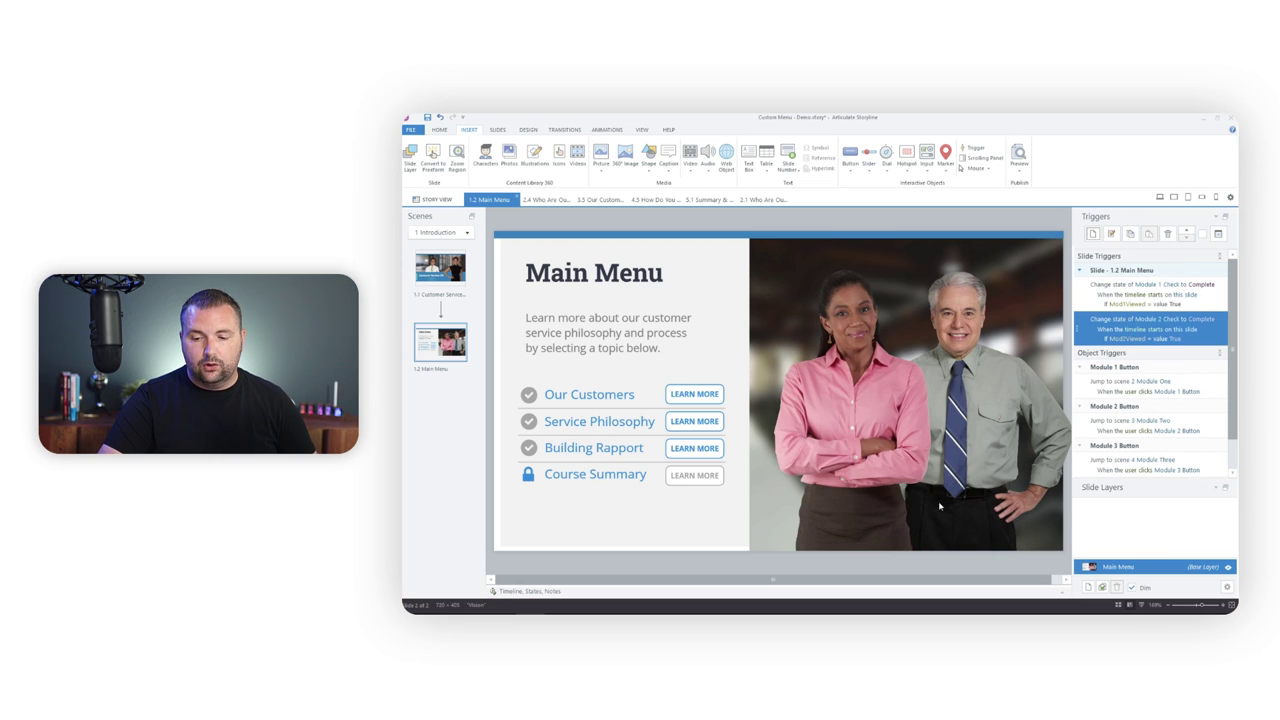
Duplicate the Module 2 Check trigger on the slide and change the copy's object to Module 3 Check.
{"action": "left_click", "coordinate": [1132, 234]}
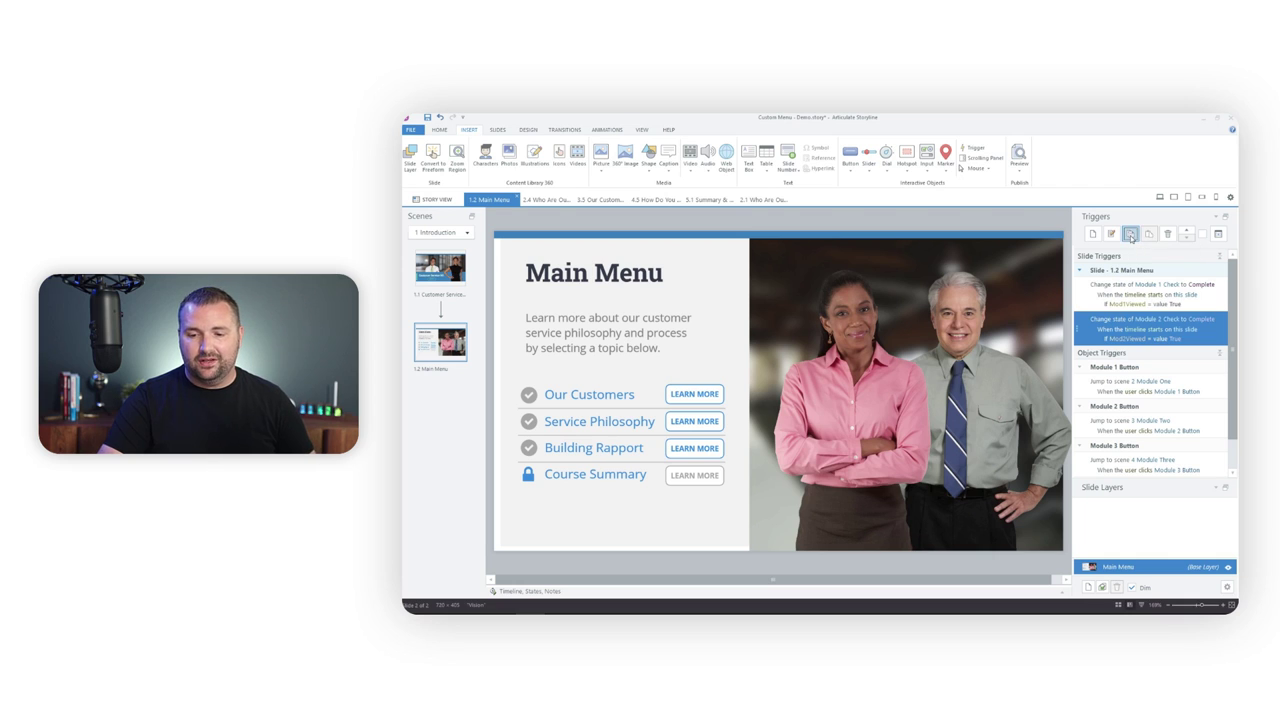
{"action": "left_click", "coordinate": [1149, 234]}
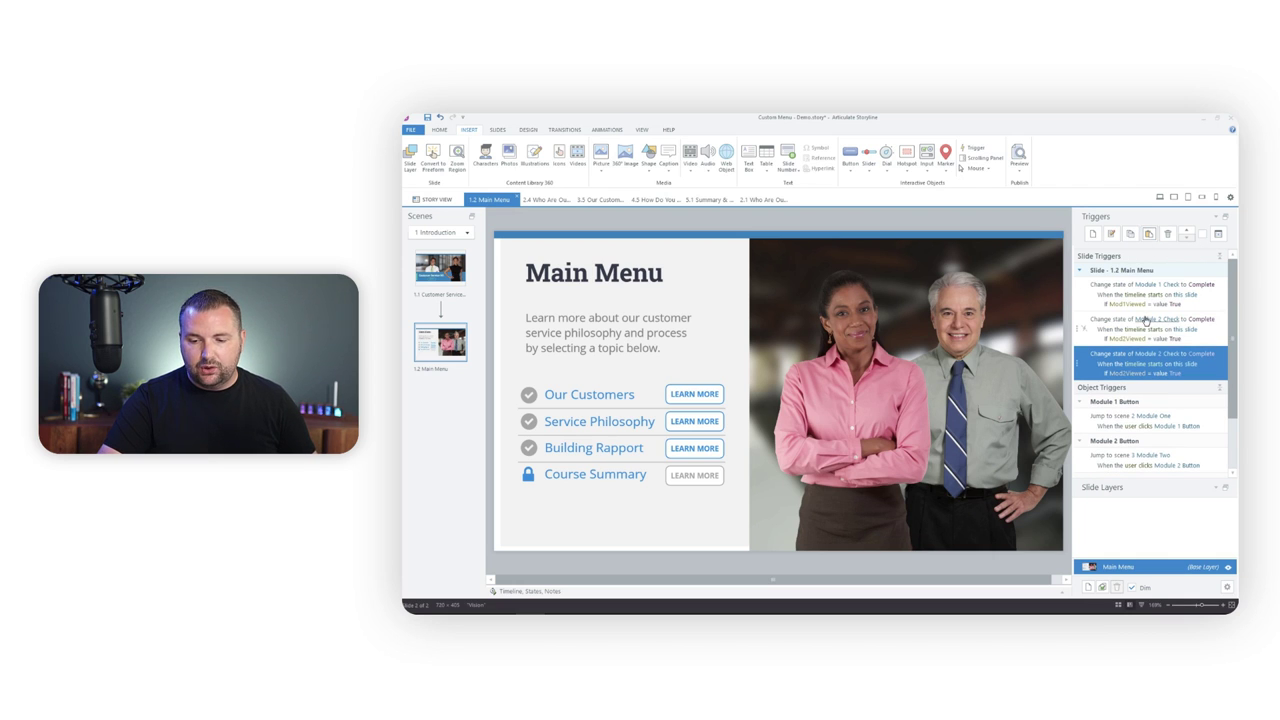
{"action": "left_click", "coordinate": [1148, 354]}
{"action": "left_click", "coordinate": [1148, 354]}
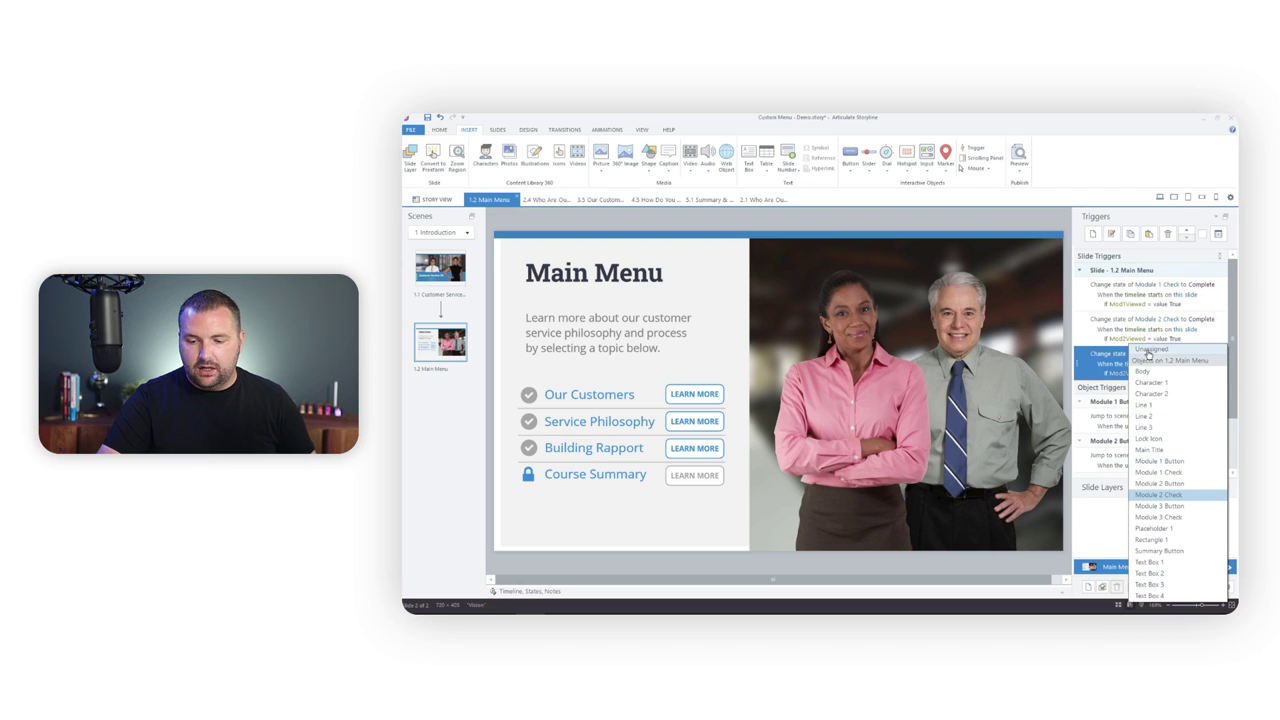
{"action": "left_click", "coordinate": [1166, 517]}
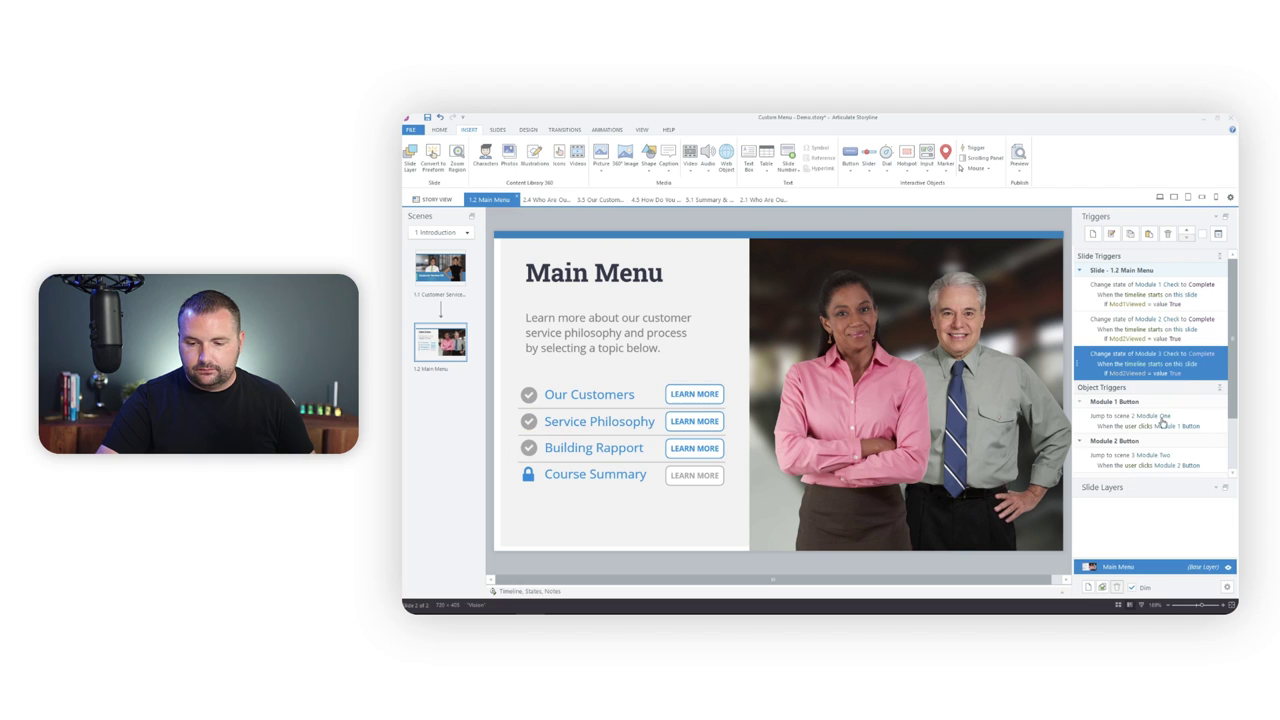
Change the variable in the Module 3 Check trigger's condition to Mod3Viewed.
{"action": "left_click", "coordinate": [1120, 374]}
{"action": "left_click", "coordinate": [1118, 375]}
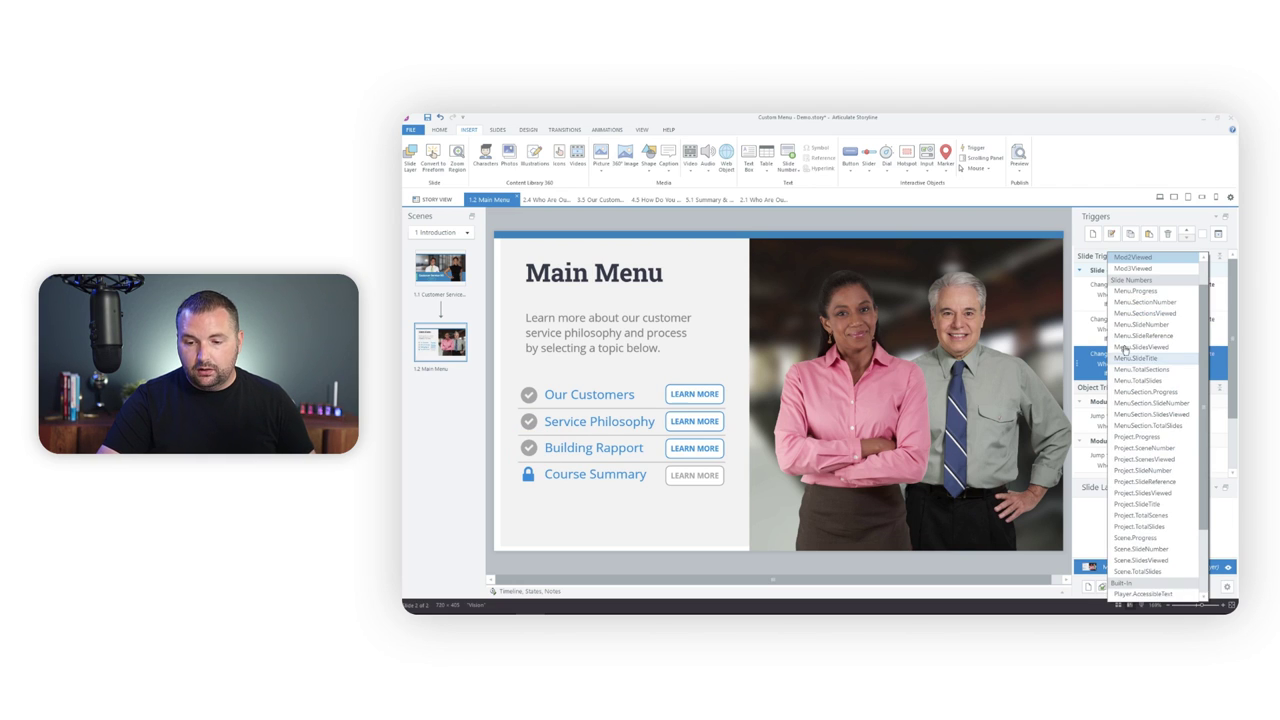
{"action": "left_click", "coordinate": [1133, 269]}
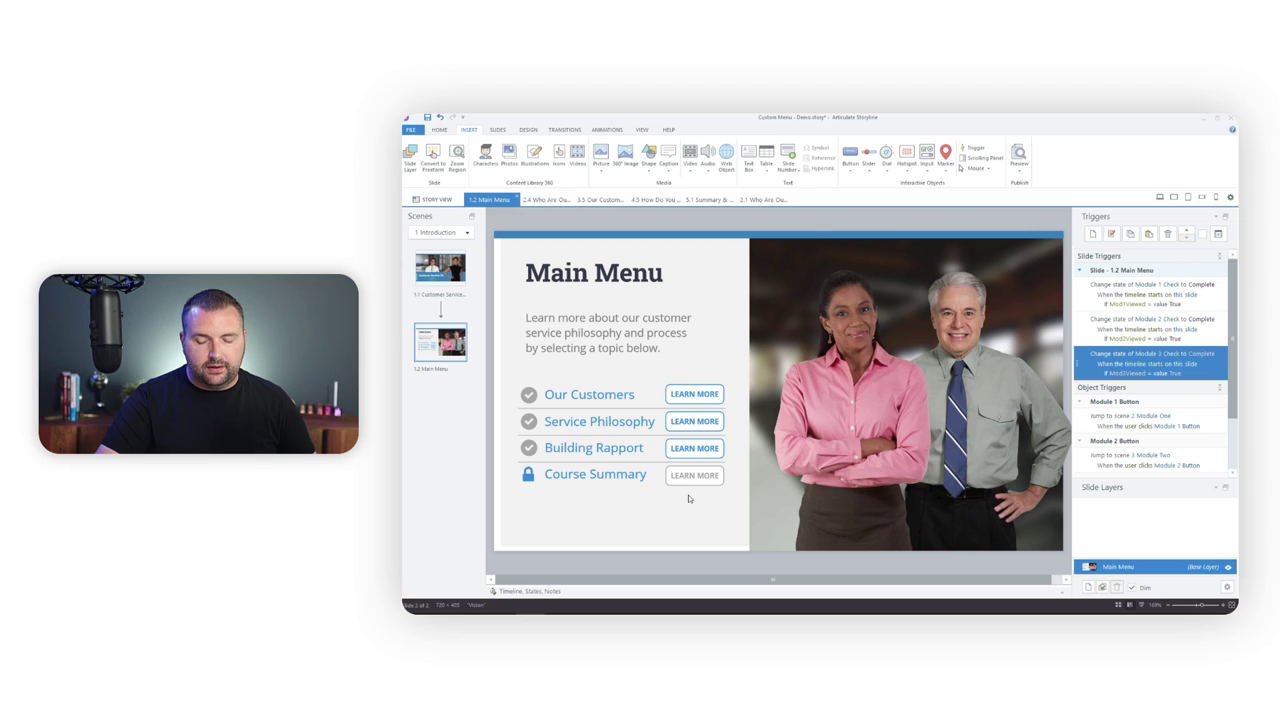
Start a new trigger on the Main Menu slide that changes the state of Lock Icon to Unlocked.
{"action": "left_click", "coordinate": [527, 475]}
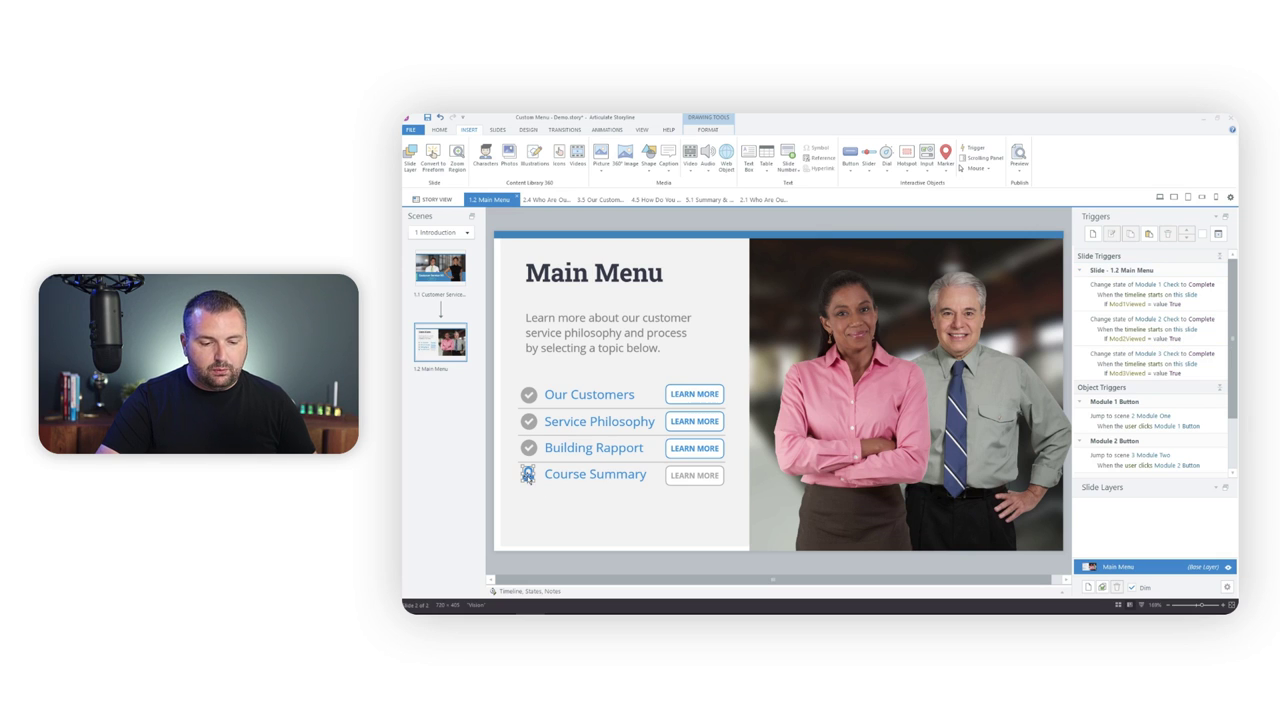
{"action": "left_click", "coordinate": [996, 222]}
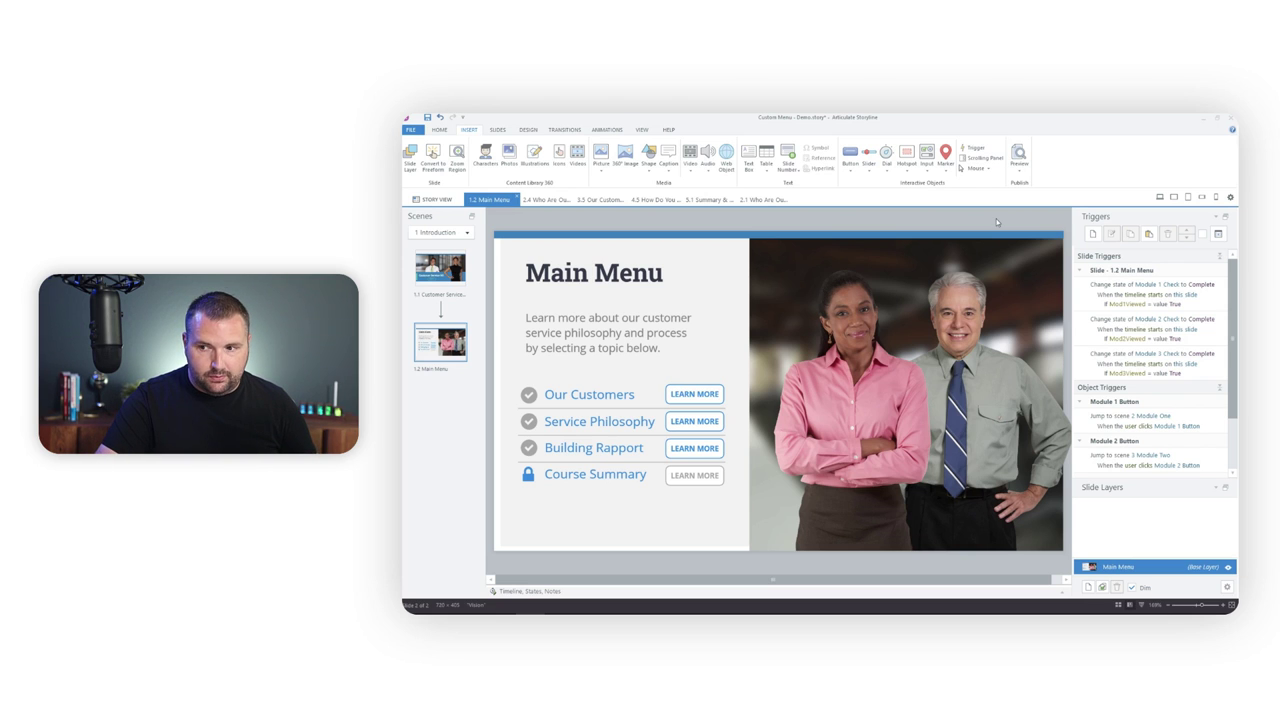
{"action": "left_click", "coordinate": [1092, 235]}
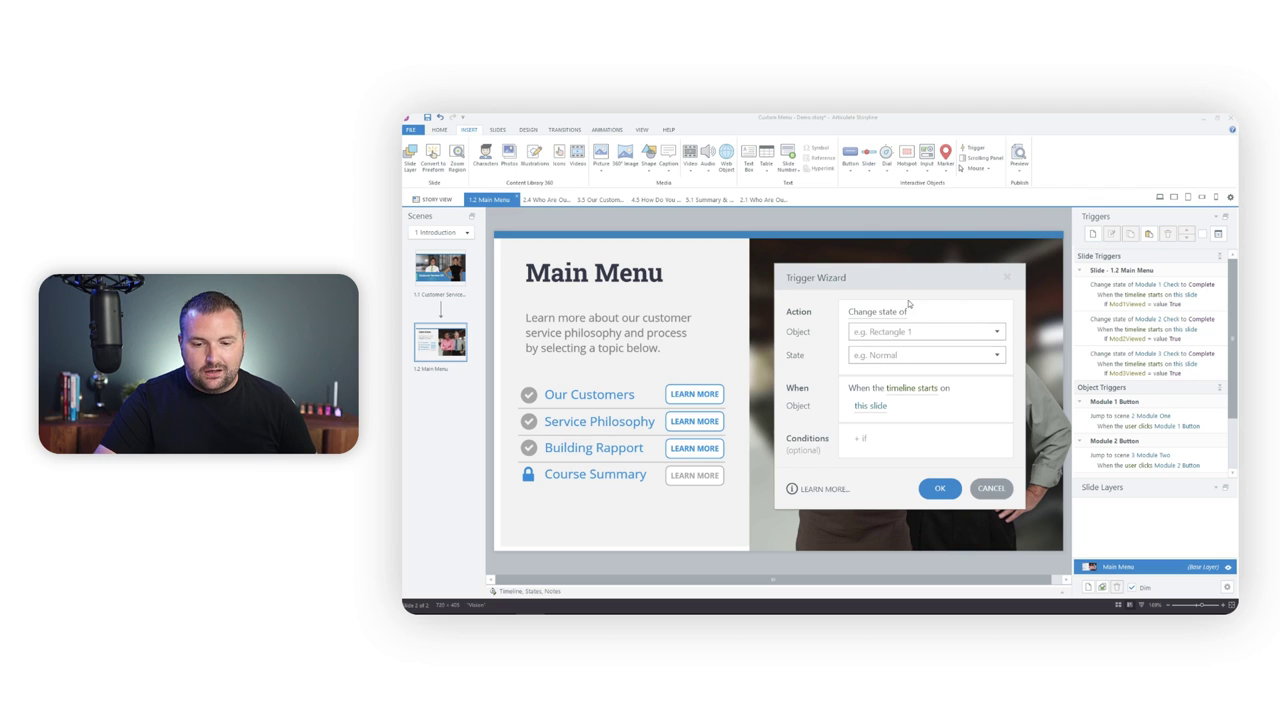
{"action": "left_click", "coordinate": [899, 333]}
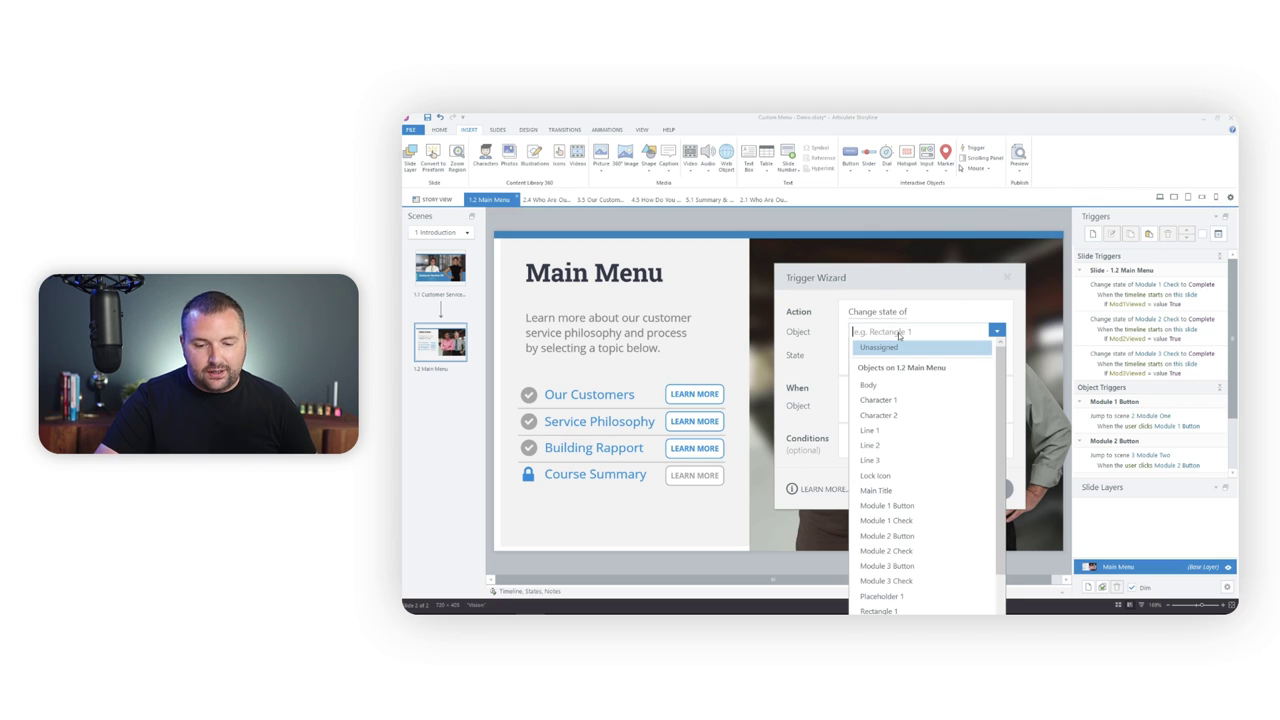
{"action": "left_click", "coordinate": [890, 477]}
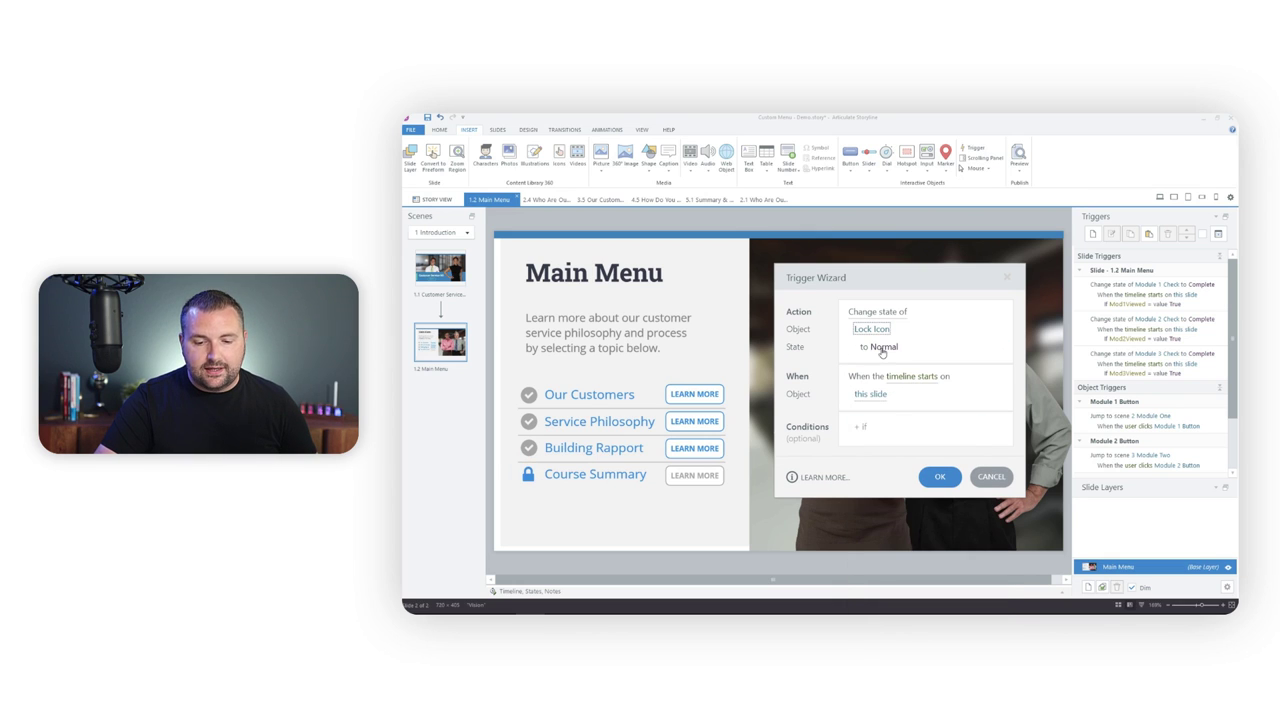
{"action": "left_click", "coordinate": [884, 347]}
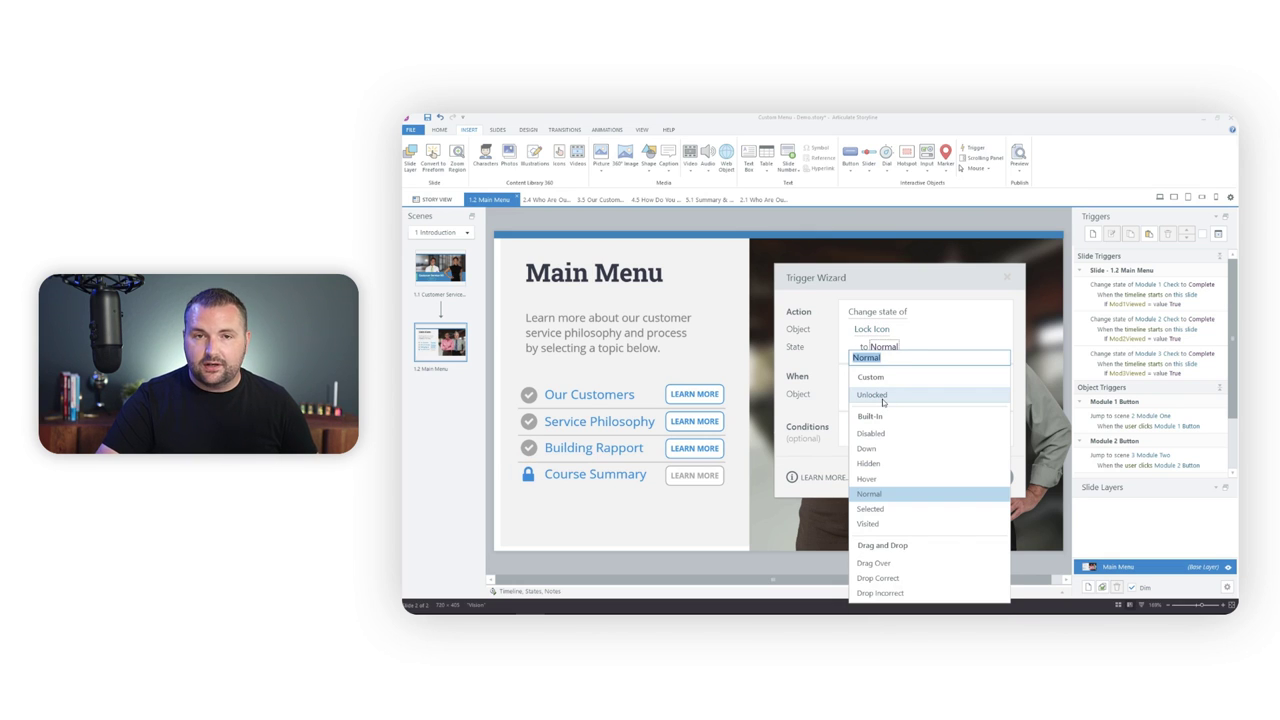
{"action": "left_click", "coordinate": [883, 398]}
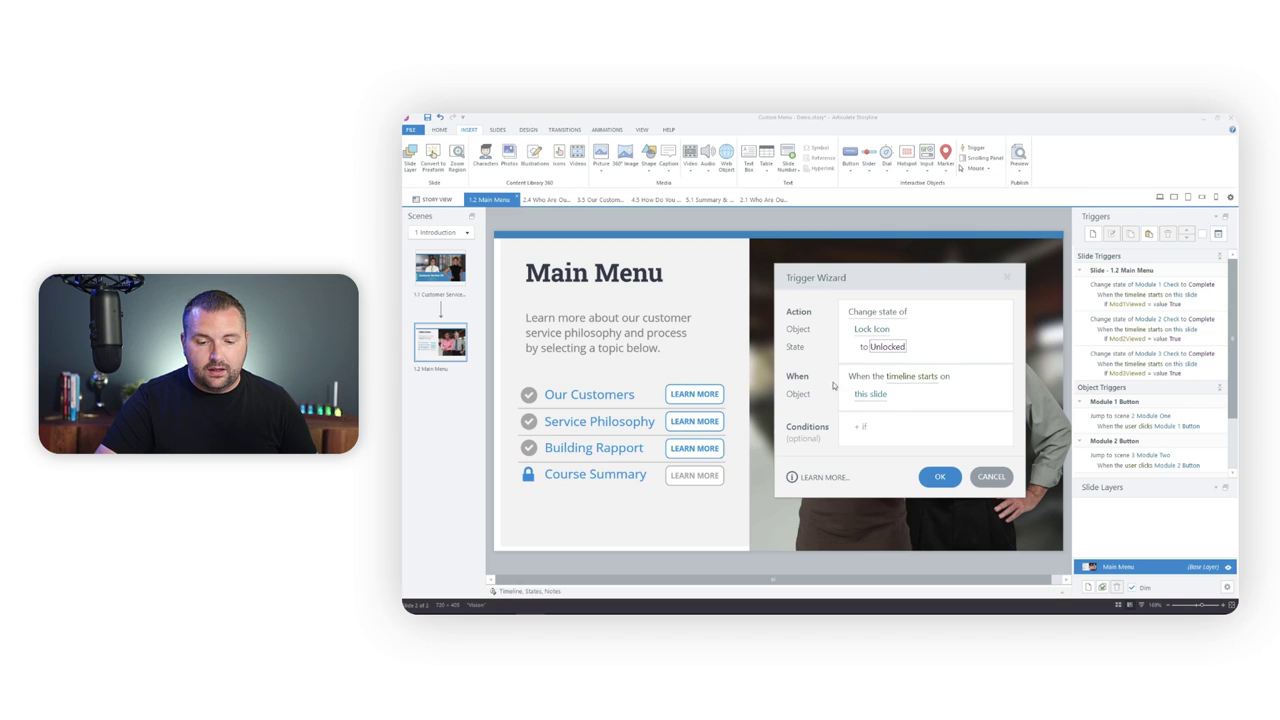
Add the condition that Mod1Viewed equals True to the Lock Icon trigger.
{"action": "left_click", "coordinate": [886, 427]}
{"action": "left_click", "coordinate": [884, 432]}
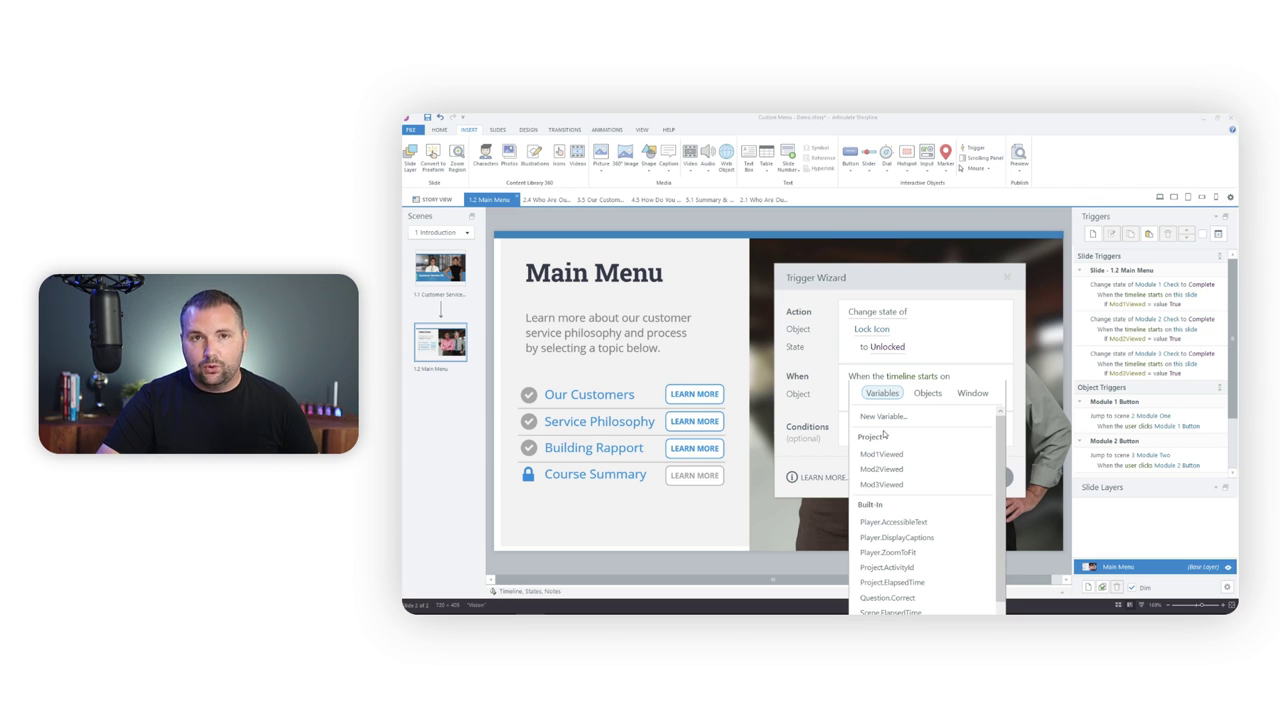
{"action": "left_click", "coordinate": [881, 454]}
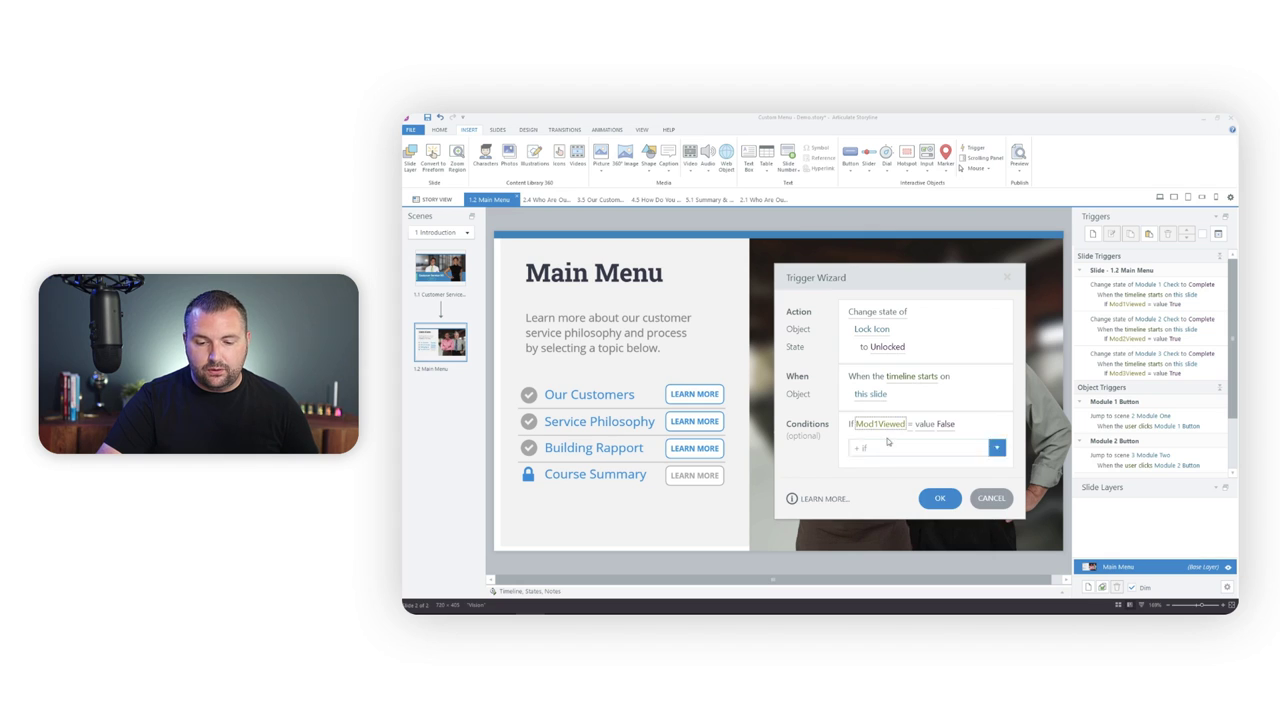
{"action": "left_click", "coordinate": [946, 427]}
{"action": "left_click", "coordinate": [946, 452]}
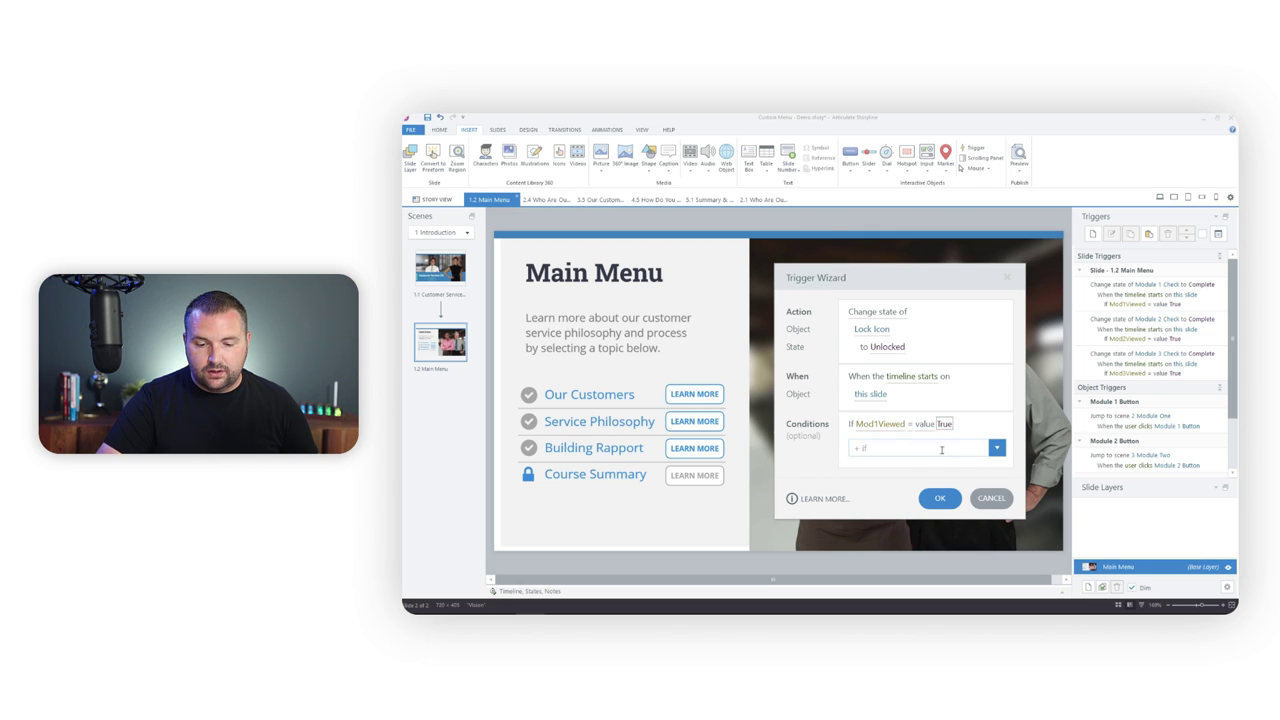
Add the conditions that Mod2Viewed and Mod3Viewed both equal True to the Lock Icon trigger, and save it.
{"action": "left_click", "coordinate": [884, 445]}
{"action": "left_click", "coordinate": [884, 496]}
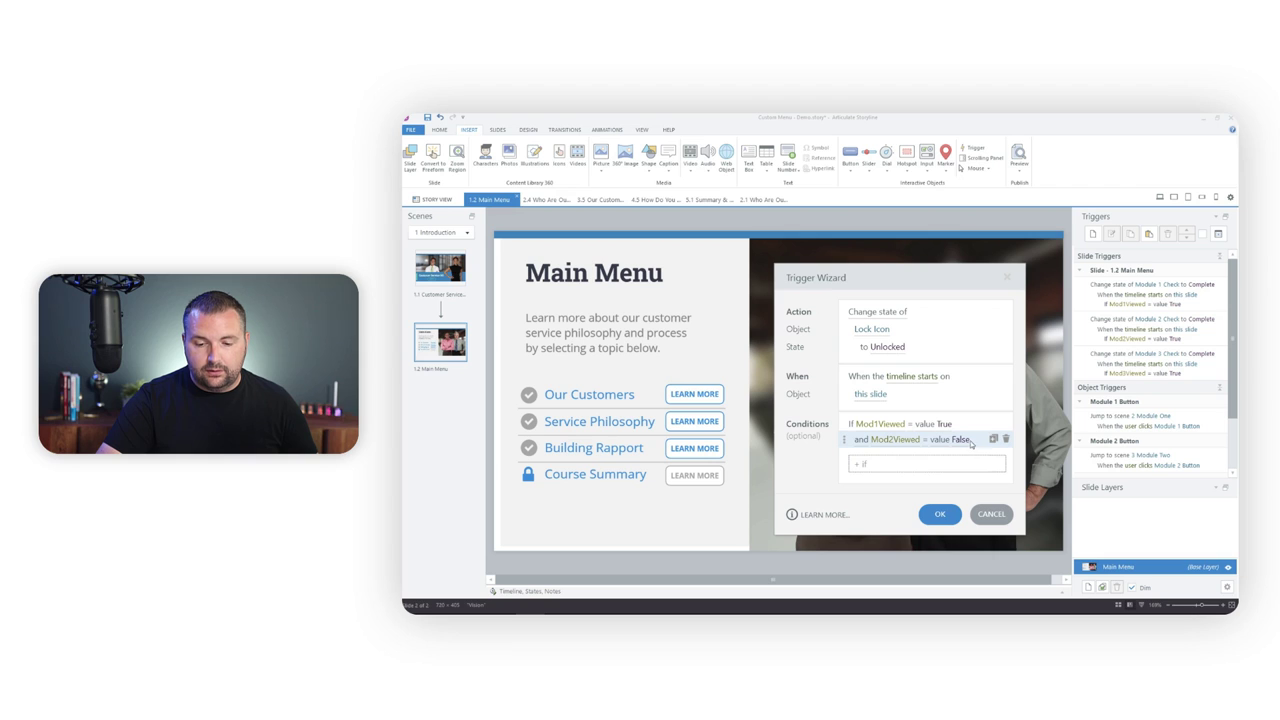
{"action": "left_click", "coordinate": [965, 440]}
{"action": "left_click", "coordinate": [912, 466]}
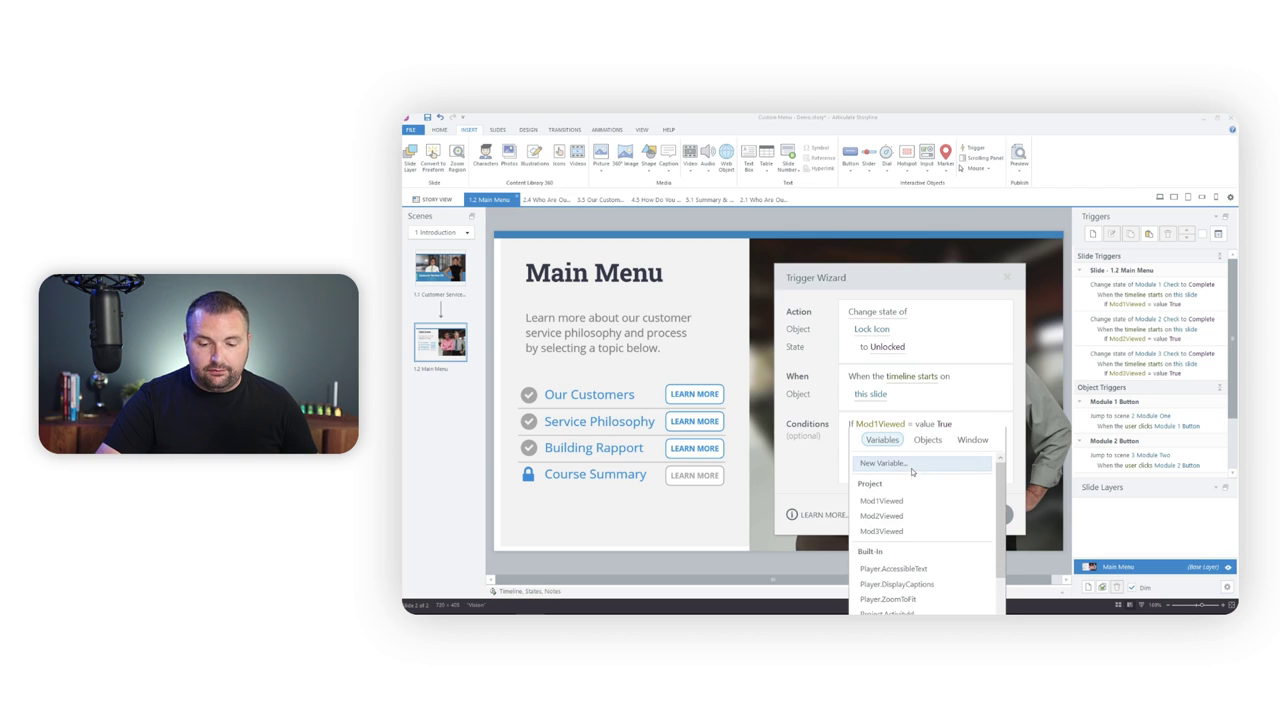
{"action": "left_click", "coordinate": [890, 517]}
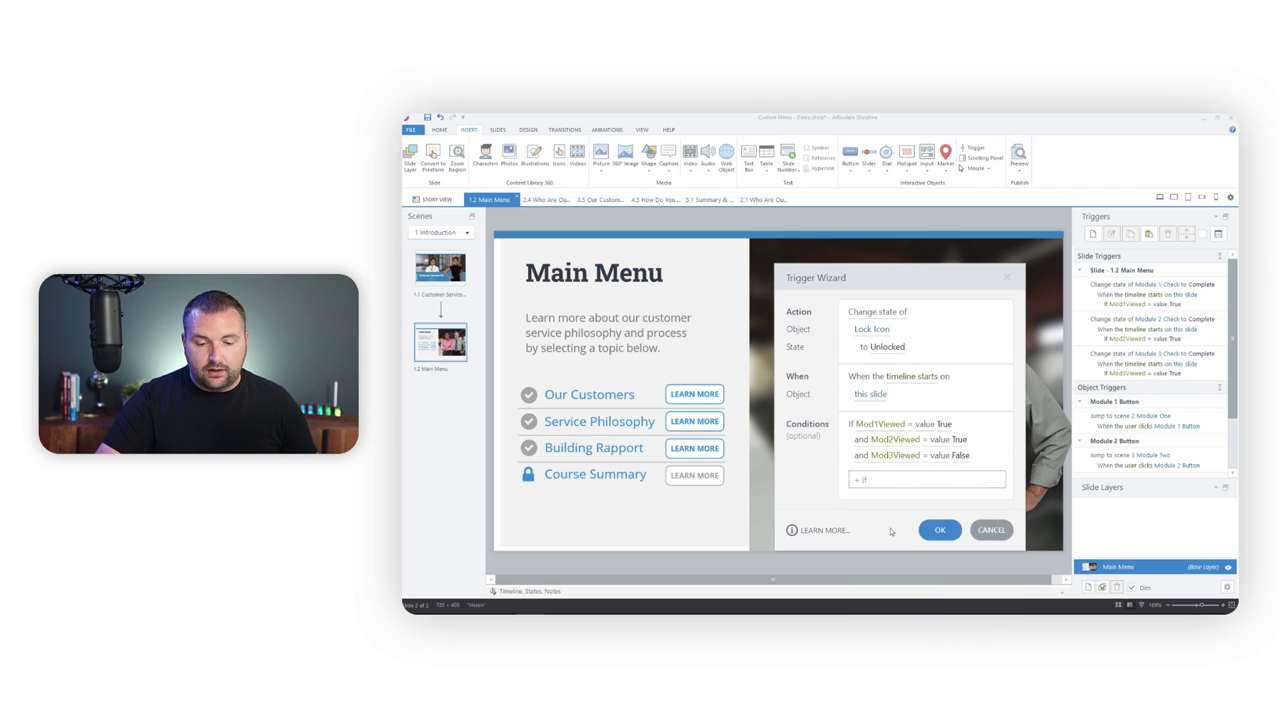
{"action": "left_click", "coordinate": [960, 455]}
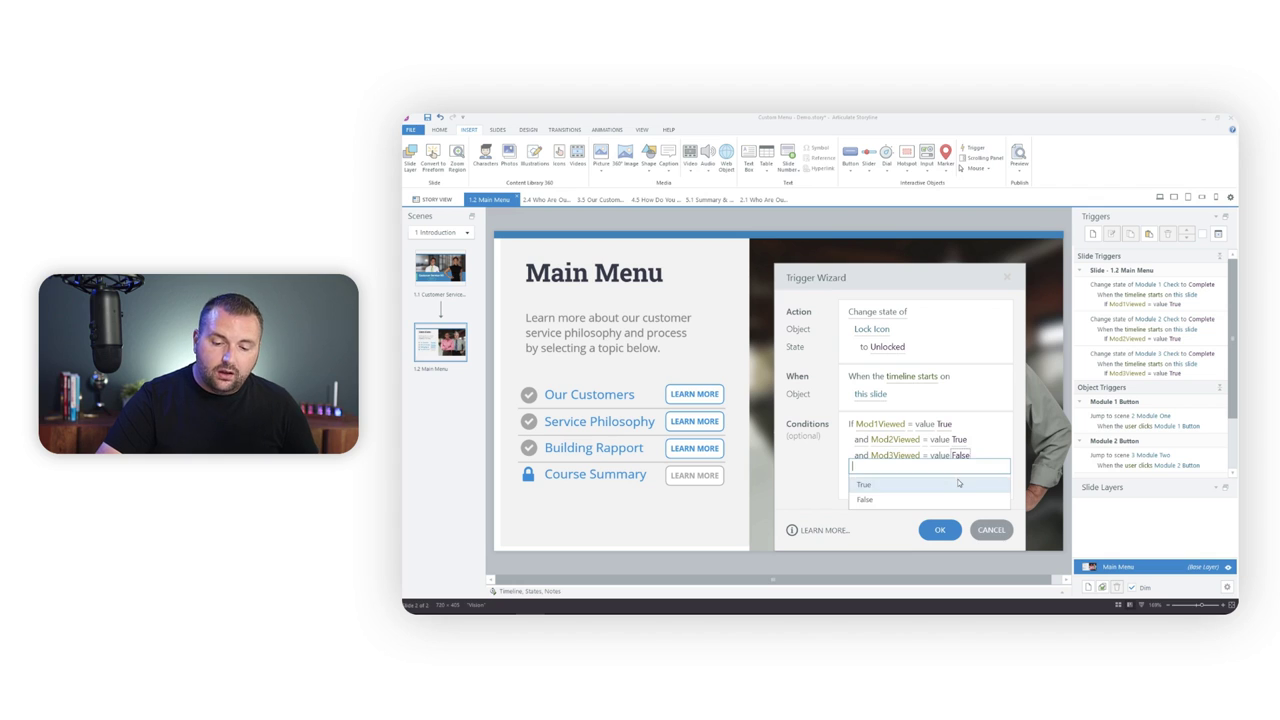
{"action": "left_click", "coordinate": [958, 484]}
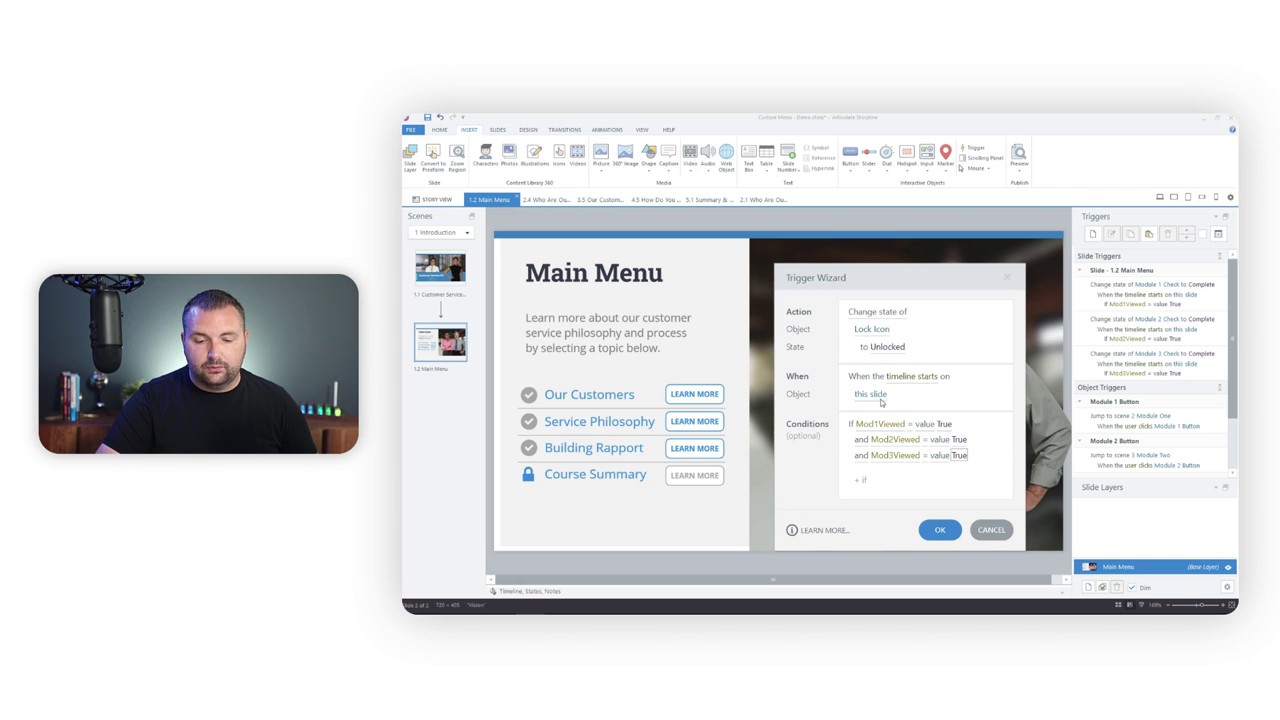
{"action": "left_click", "coordinate": [879, 478]}
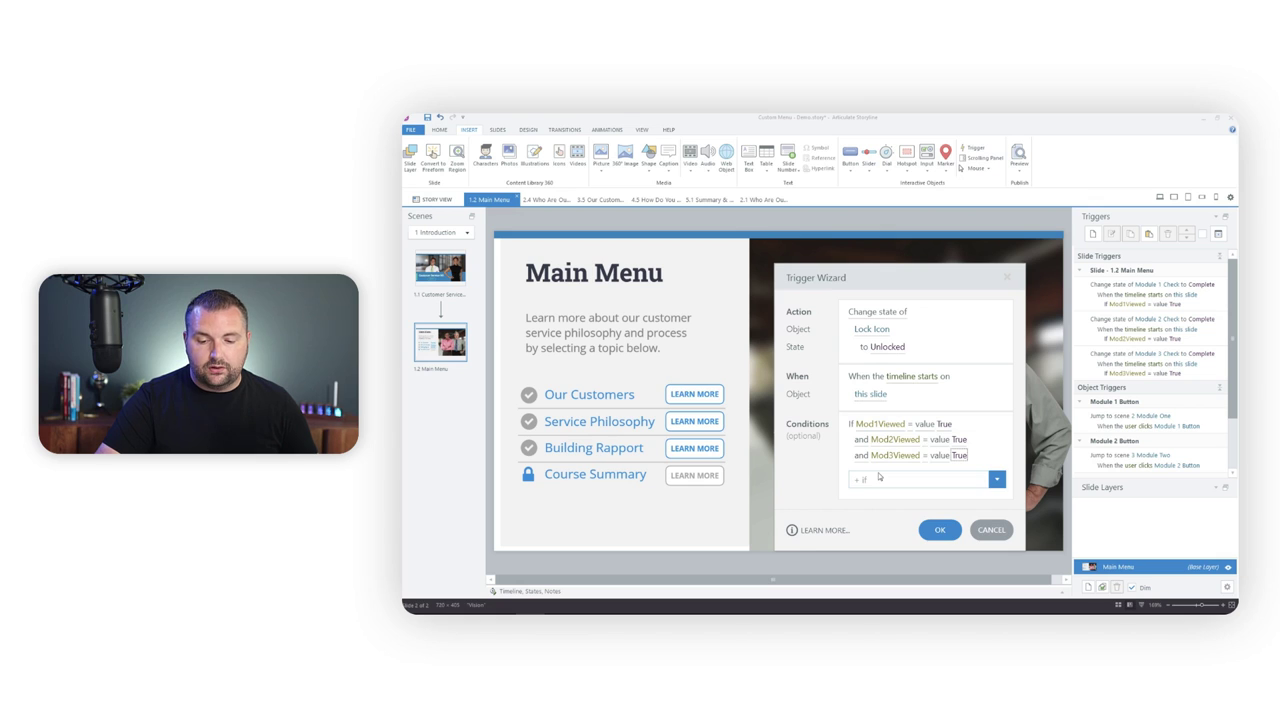
{"action": "left_click", "coordinate": [938, 530]}
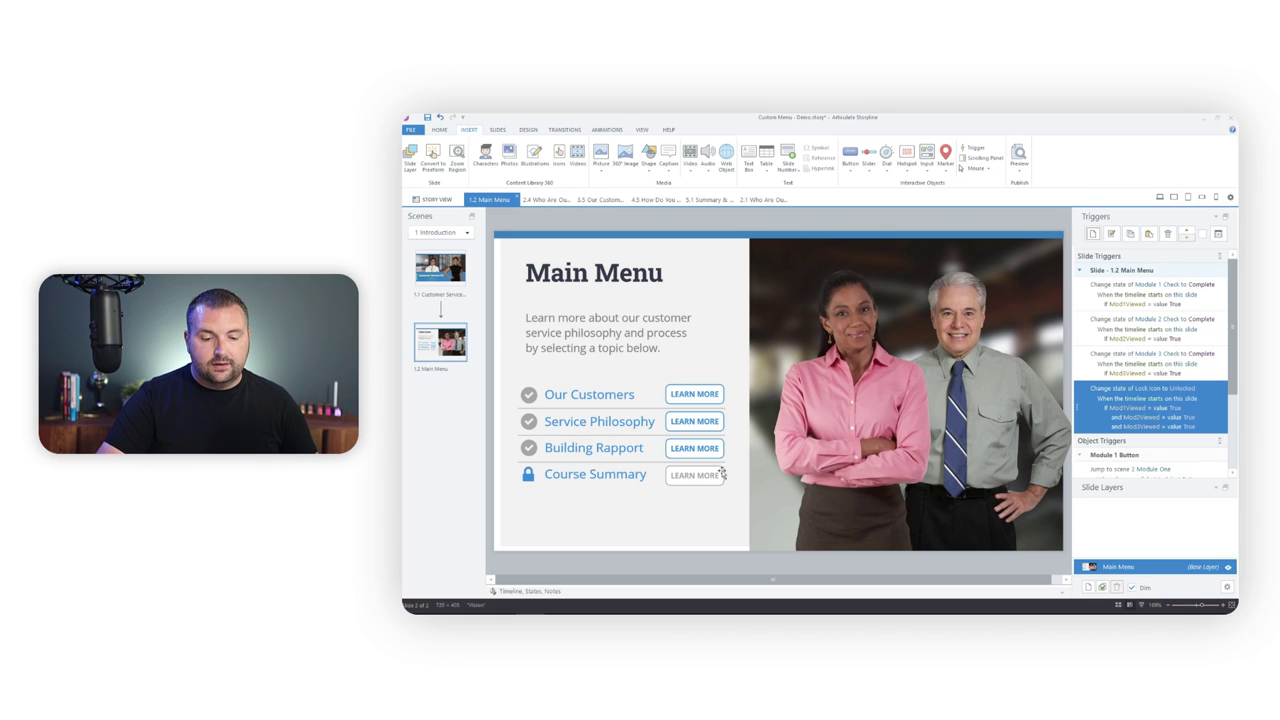
Start a new trigger on the Main Menu slide that changes the state of Summary Button to Normal when the timeline starts.
{"action": "left_click", "coordinate": [1093, 234]}
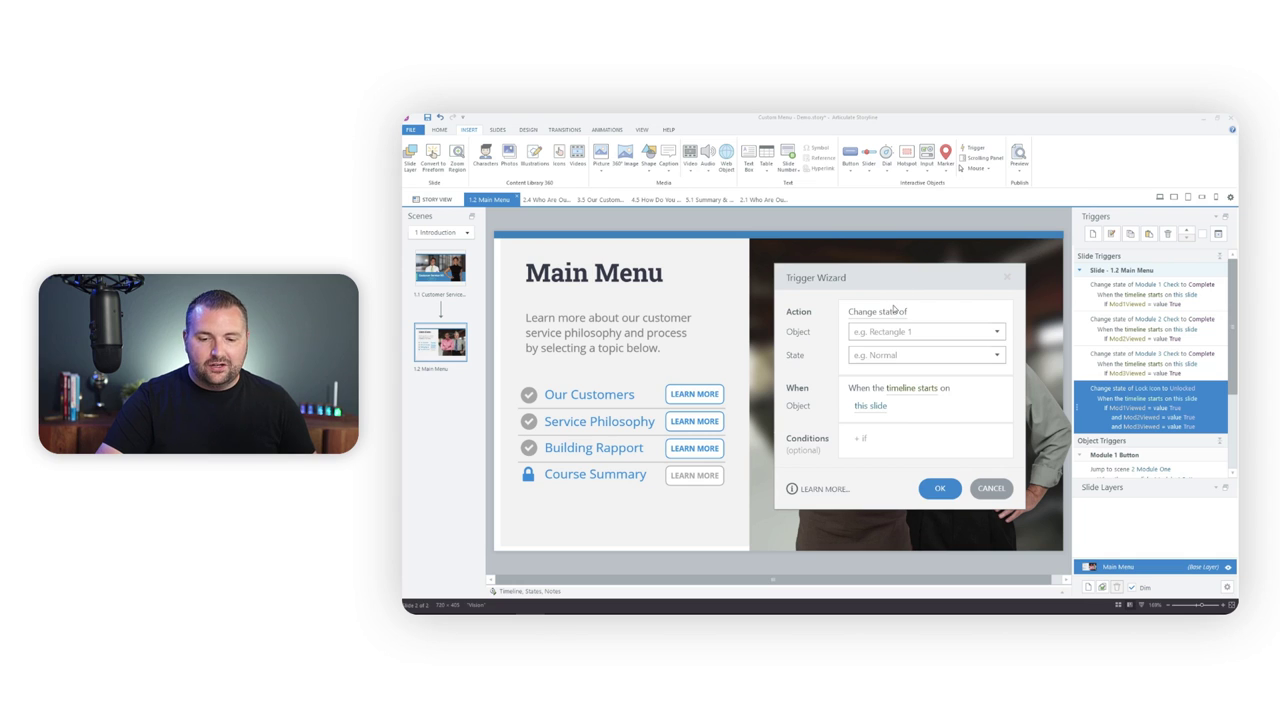
{"action": "left_click", "coordinate": [896, 332]}
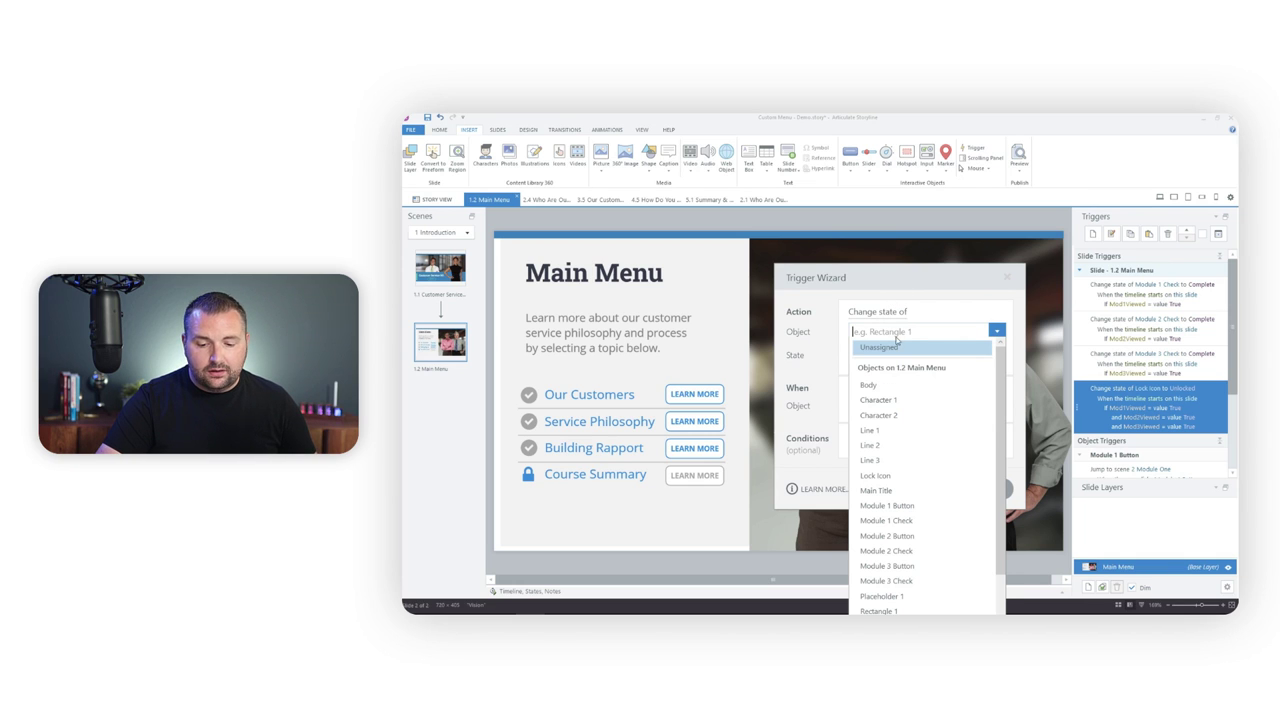
{"action": "scroll", "coordinate": [905, 470], "scroll_direction": "down", "scroll_amount": 2}
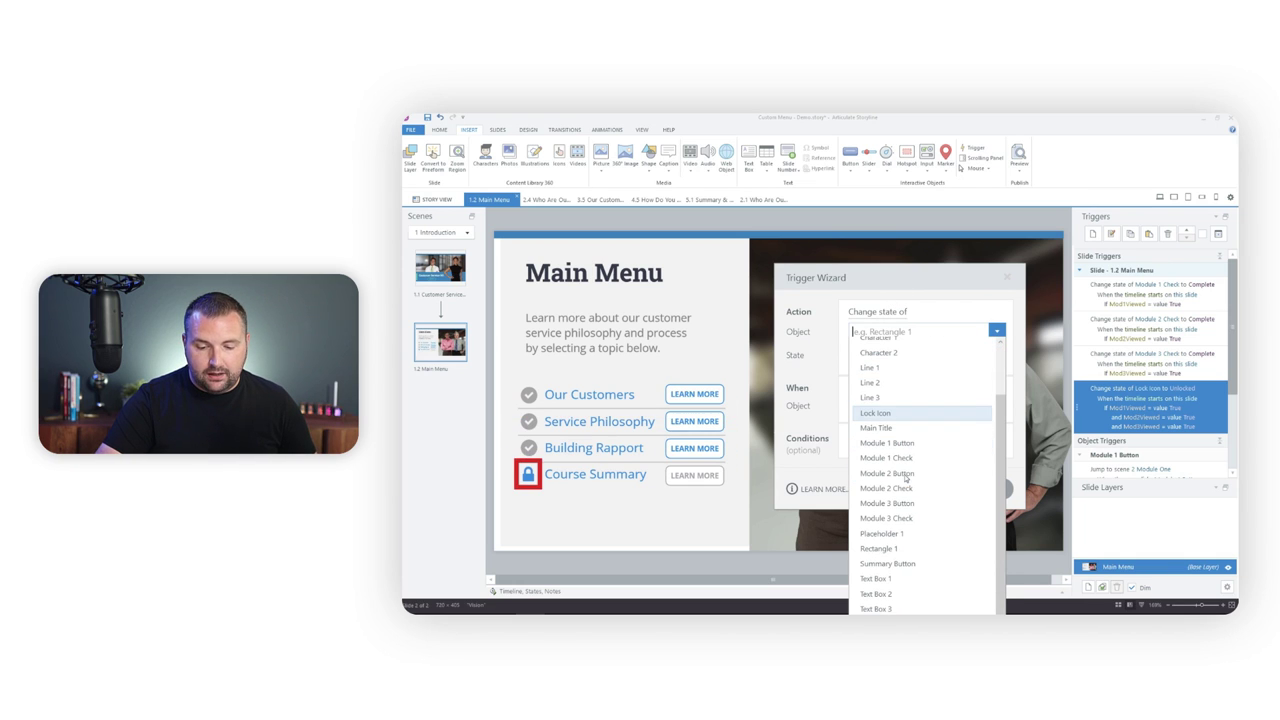
{"action": "left_click", "coordinate": [887, 563]}
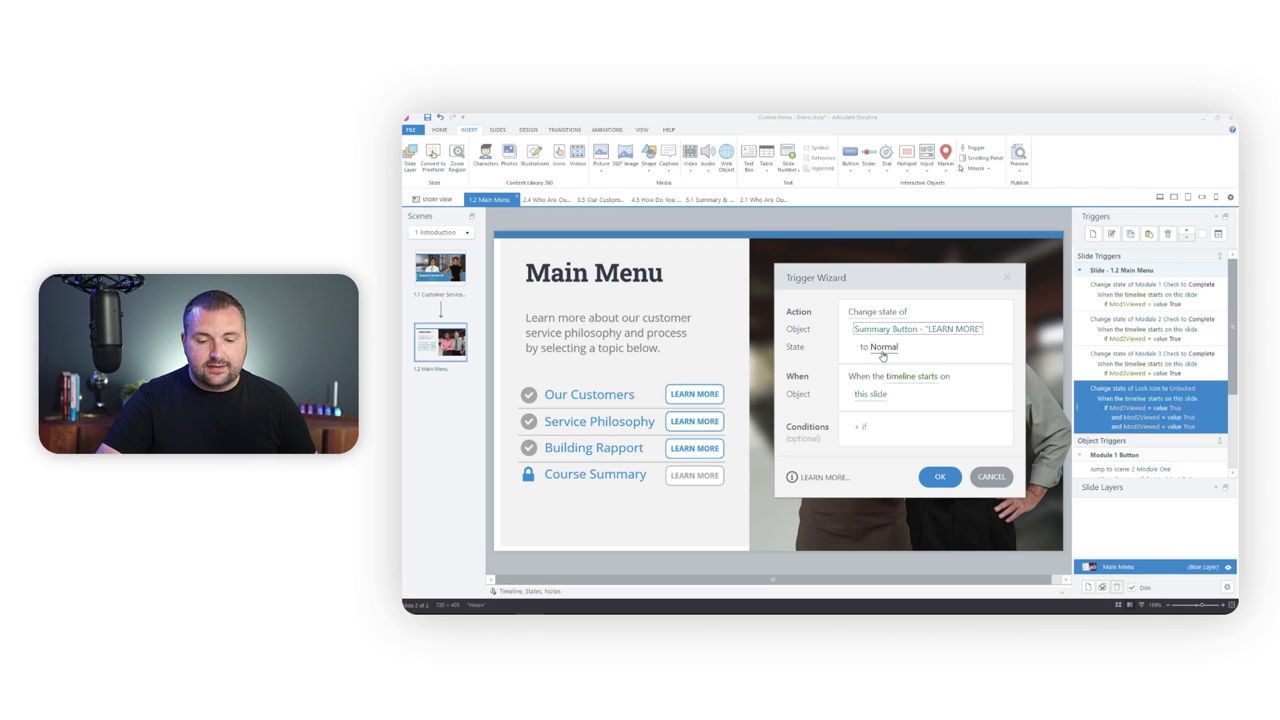
Add the condition that Mod1Viewed equals True to the Summary Button trigger.
{"action": "left_click", "coordinate": [903, 420]}
{"action": "left_click", "coordinate": [901, 424]}
{"action": "left_click", "coordinate": [897, 456]}
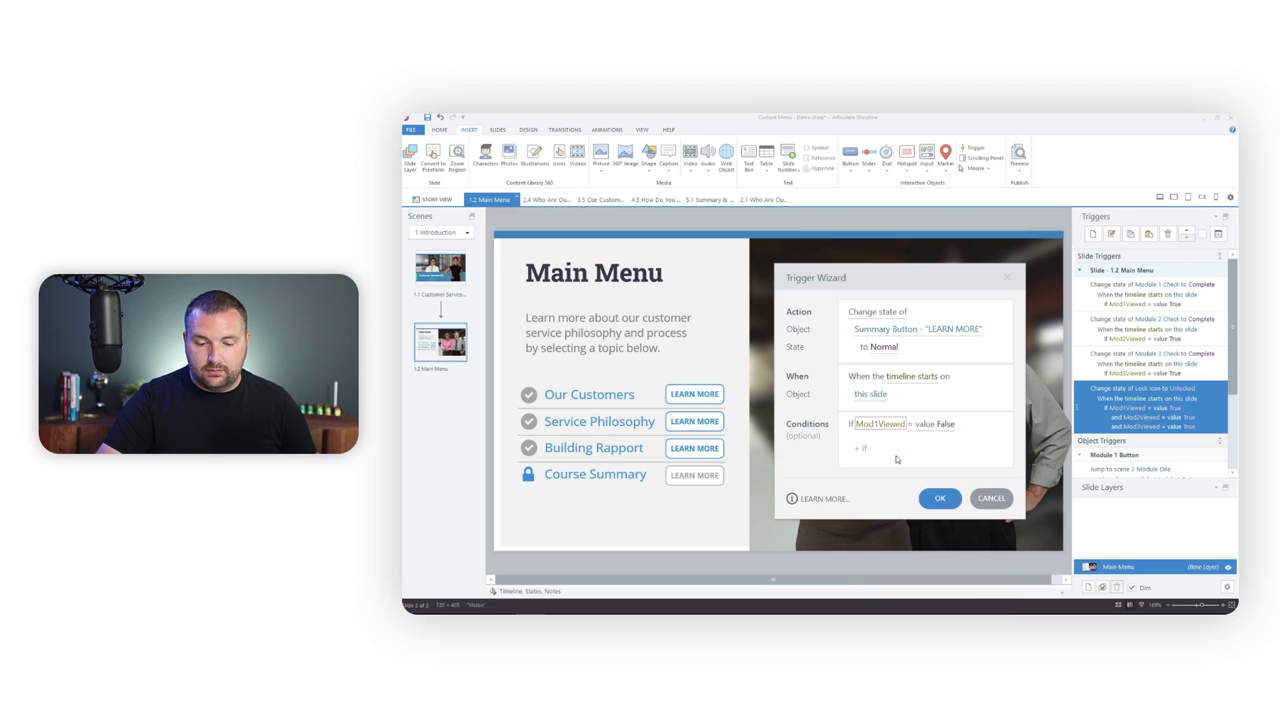
{"action": "left_click", "coordinate": [943, 424]}
{"action": "left_click", "coordinate": [935, 456]}
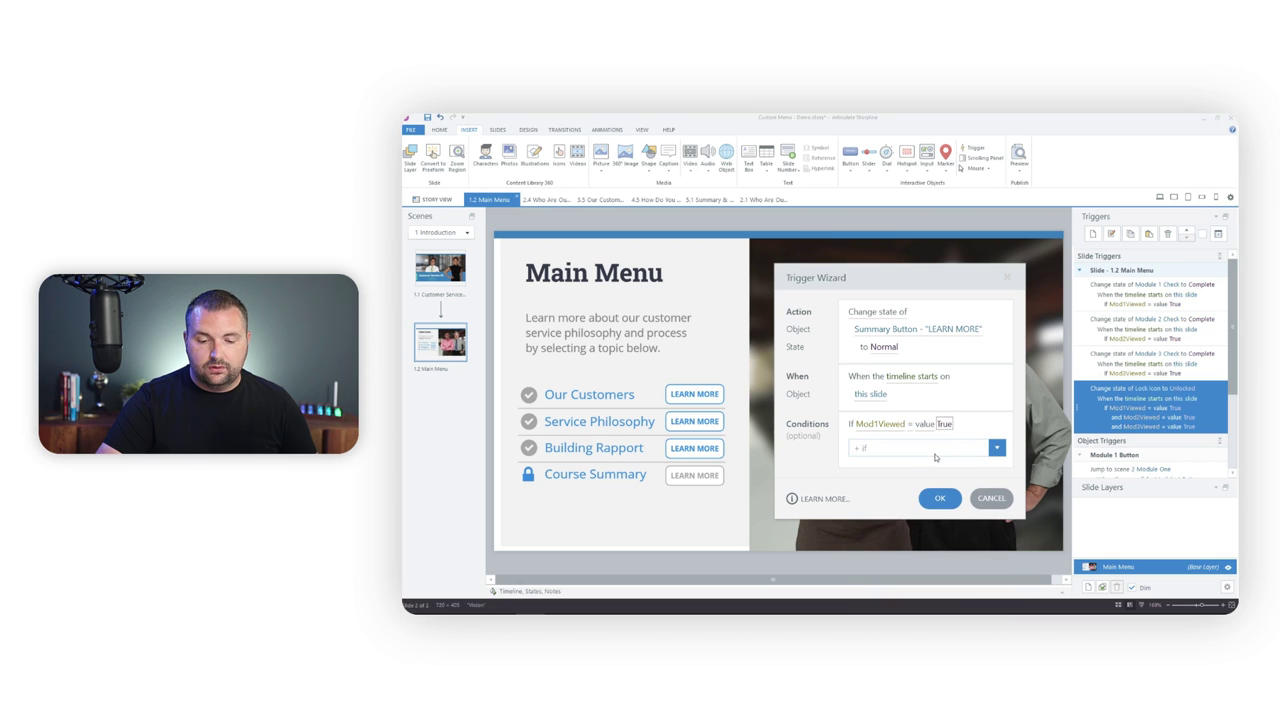
Add the conditions that Mod2Viewed and Mod3Viewed both equal True to the Summary Button trigger, and save it.
{"action": "left_click", "coordinate": [898, 446]}
{"action": "left_click", "coordinate": [899, 482]}
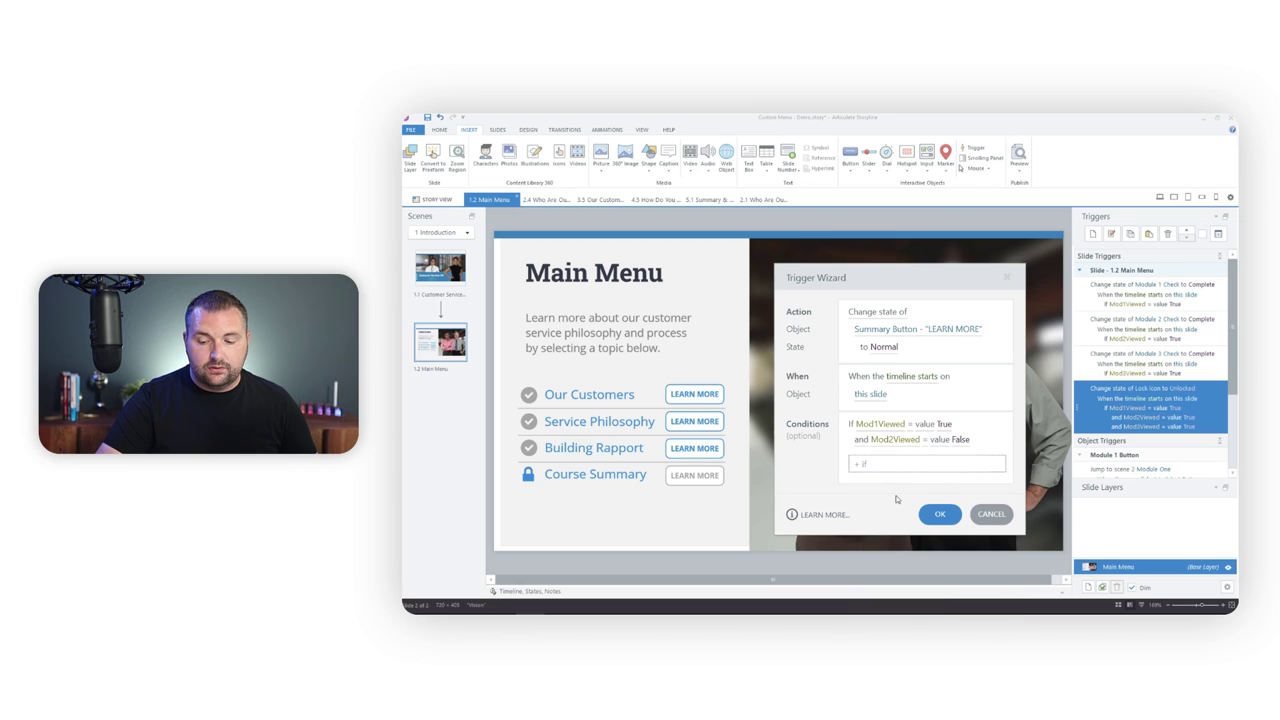
{"action": "left_click", "coordinate": [957, 442]}
{"action": "left_click", "coordinate": [950, 458]}
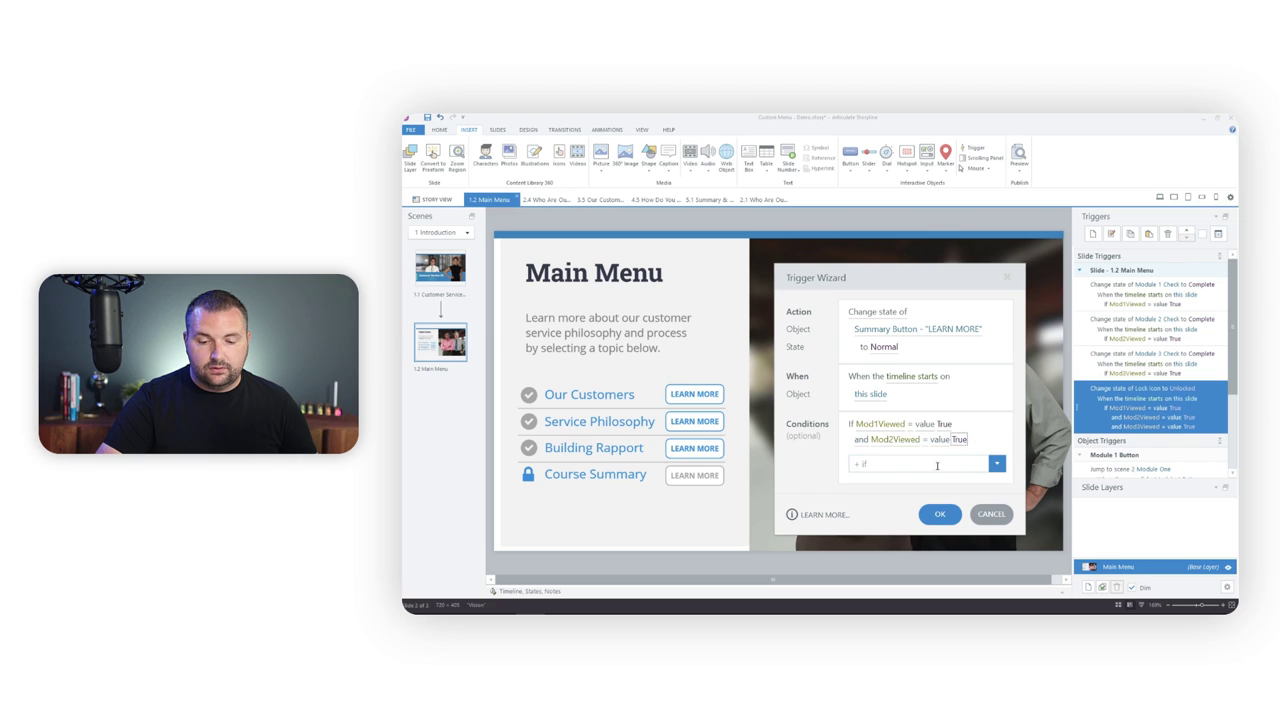
{"action": "left_click", "coordinate": [866, 465]}
{"action": "left_click", "coordinate": [888, 530]}
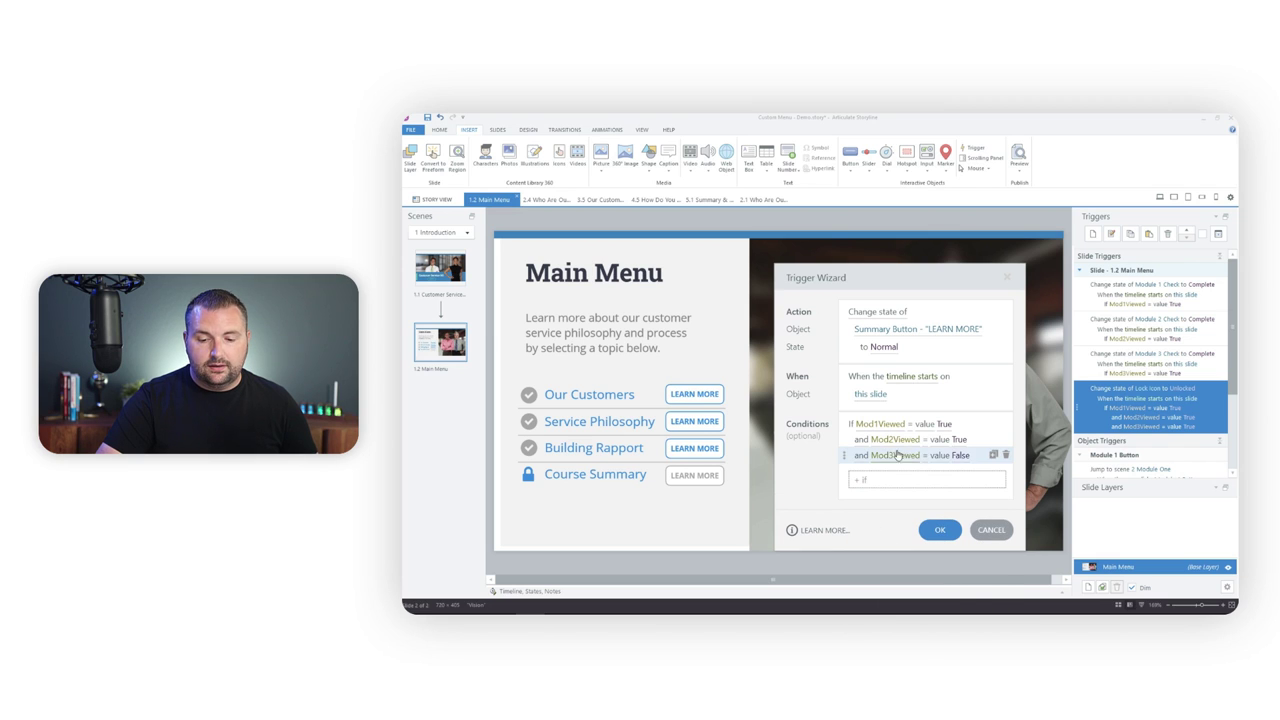
{"action": "left_click", "coordinate": [963, 455]}
{"action": "left_click", "coordinate": [938, 488]}
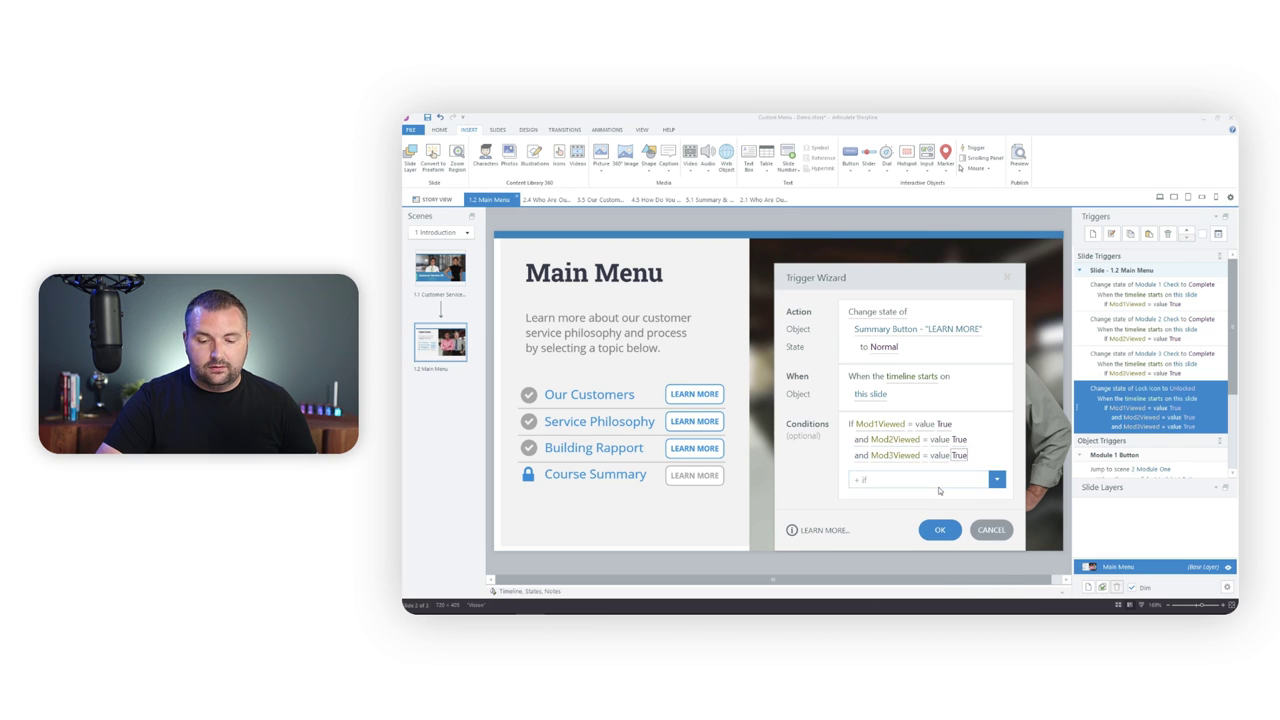
{"action": "left_click", "coordinate": [940, 530]}
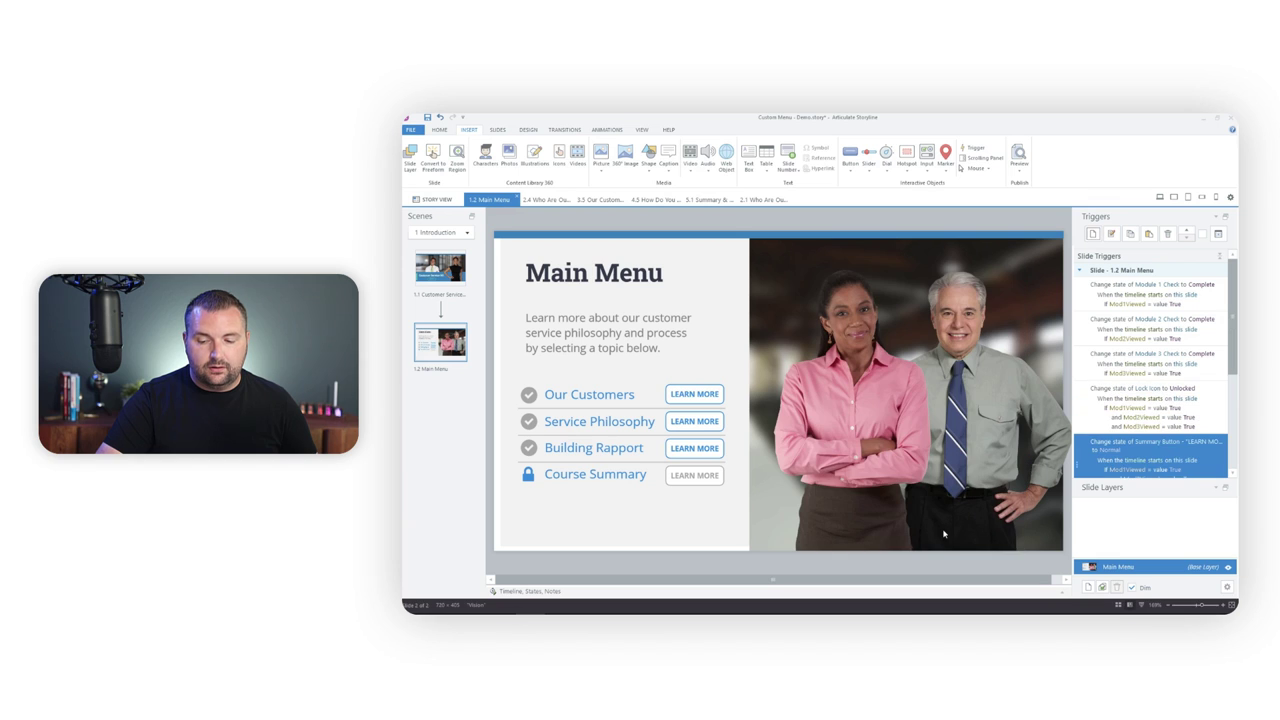
{"action": "mouse_move", "coordinate": [1233, 308]}
{"action": "left_mouse_down"}
{"action": "mouse_move", "coordinate": [1233, 348]}
{"action": "mouse_move", "coordinate": [1234, 293]}
{"action": "left_mouse_up"}
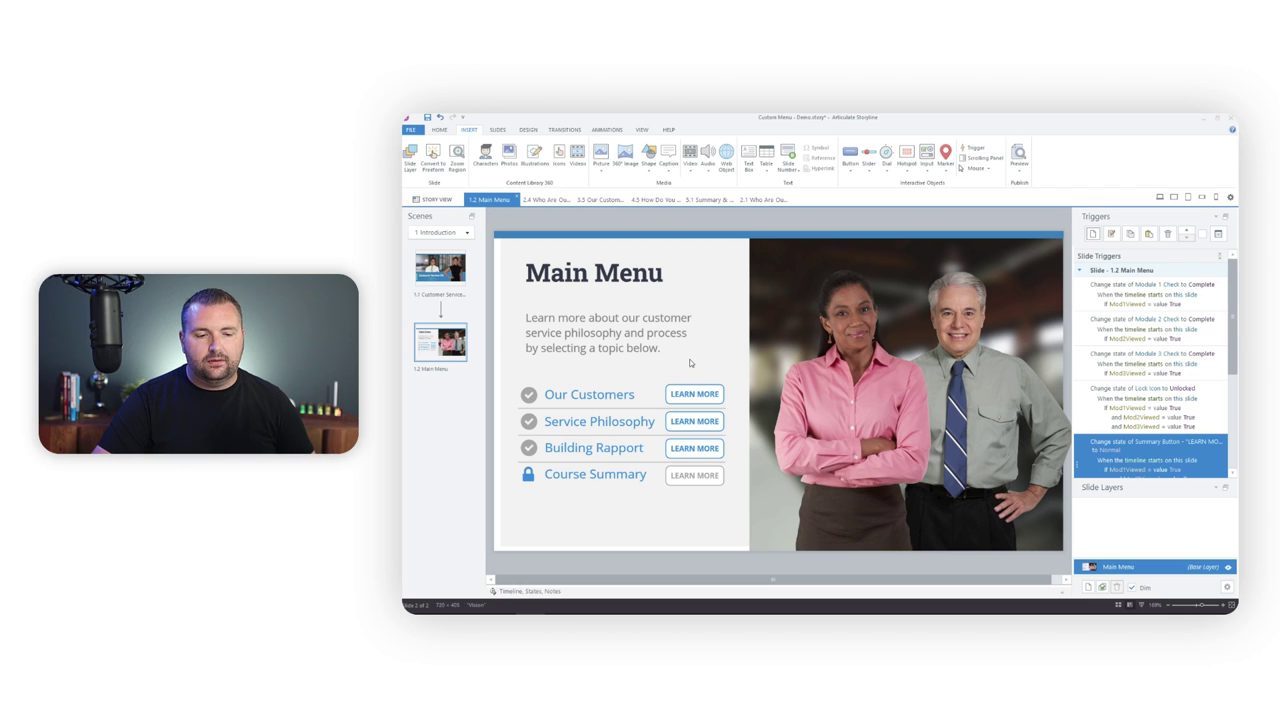
Preview the project and start the course from the Customer Service 101 title slide to reach the Main Menu.
{"action": "left_click", "coordinate": [1019, 160]}
{"action": "left_click", "coordinate": [1040, 205]}
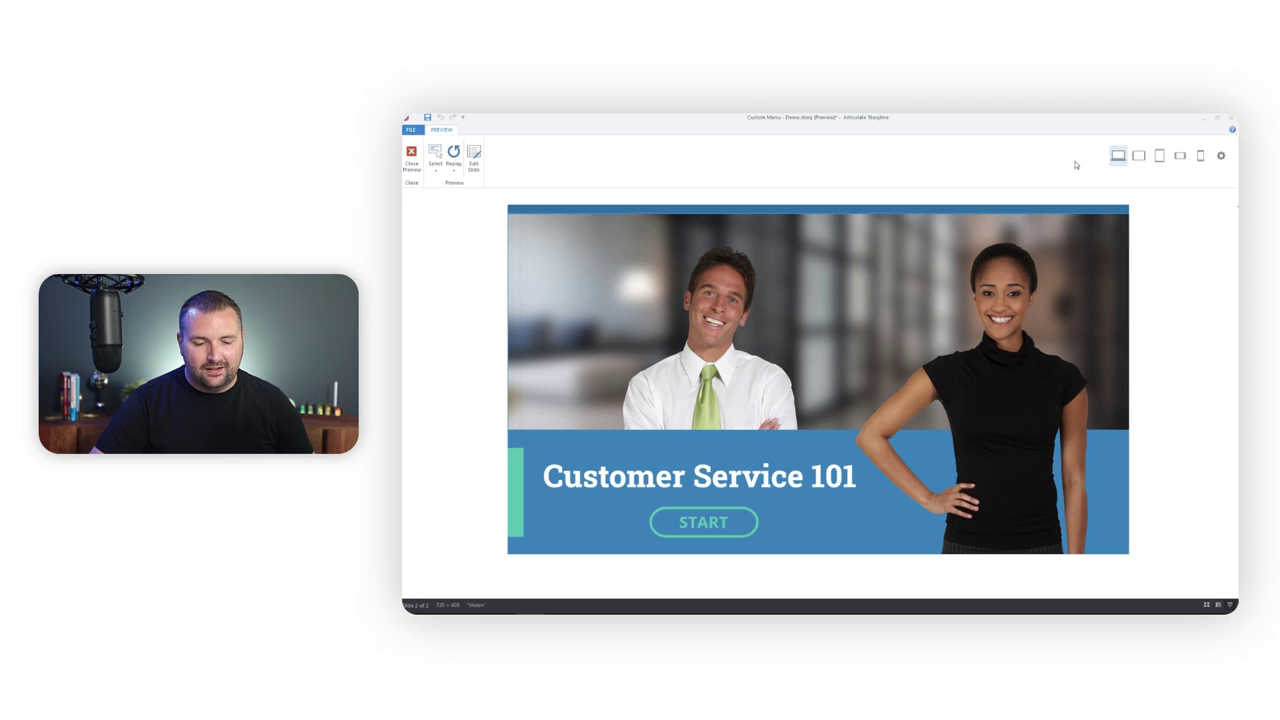
{"action": "left_click", "coordinate": [683, 533]}
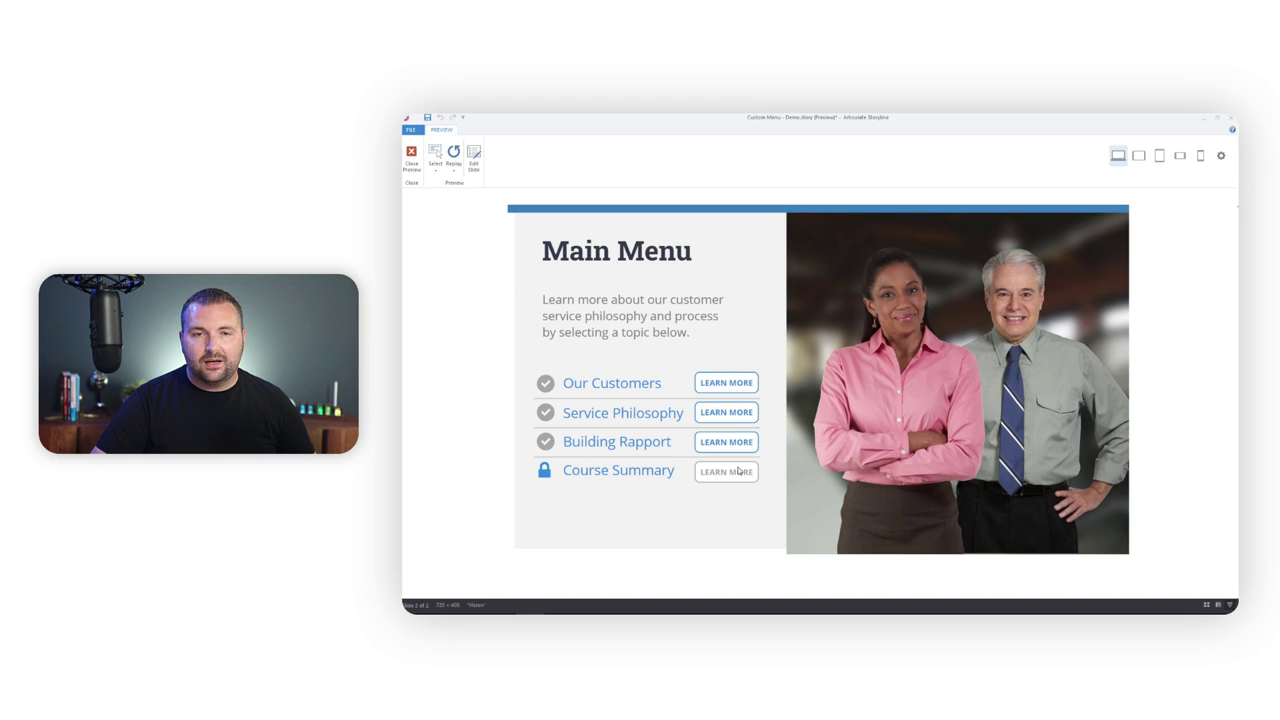
Play through the Service Philosophy module in the preview to its completion slide, and return to the Main Menu.
{"action": "left_click", "coordinate": [726, 414]}
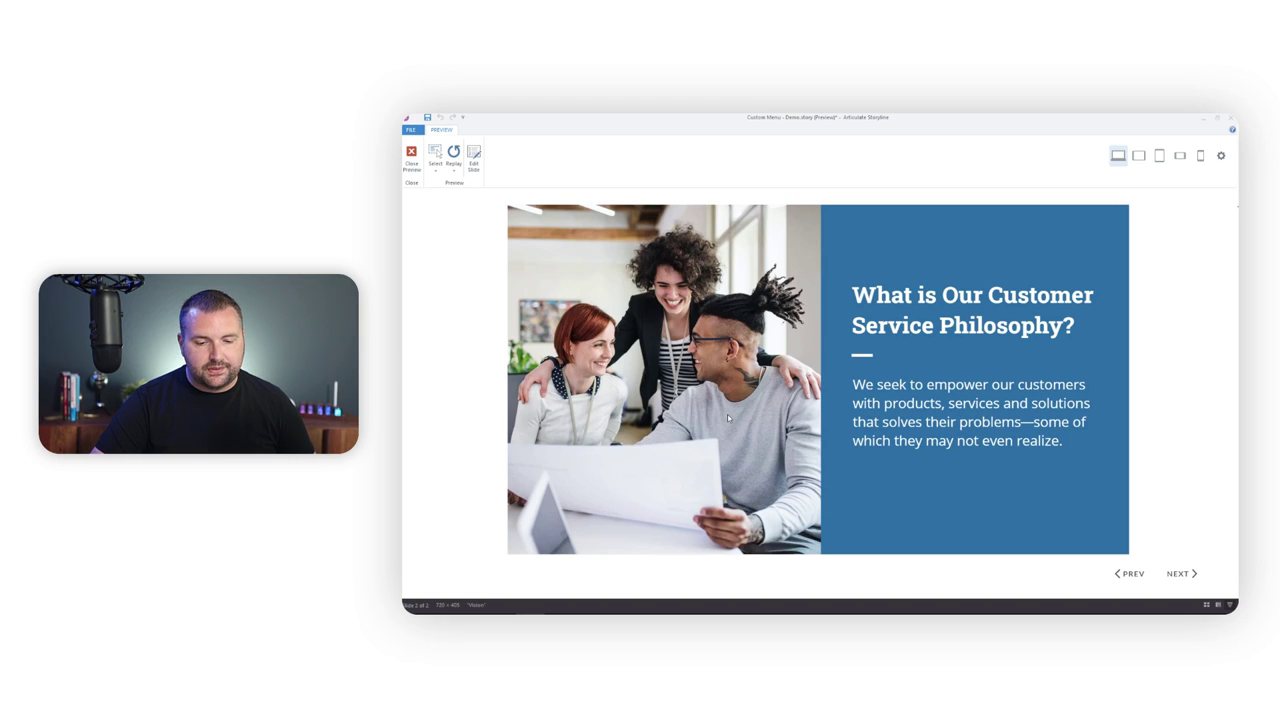
{"action": "left_click", "coordinate": [1184, 578]}
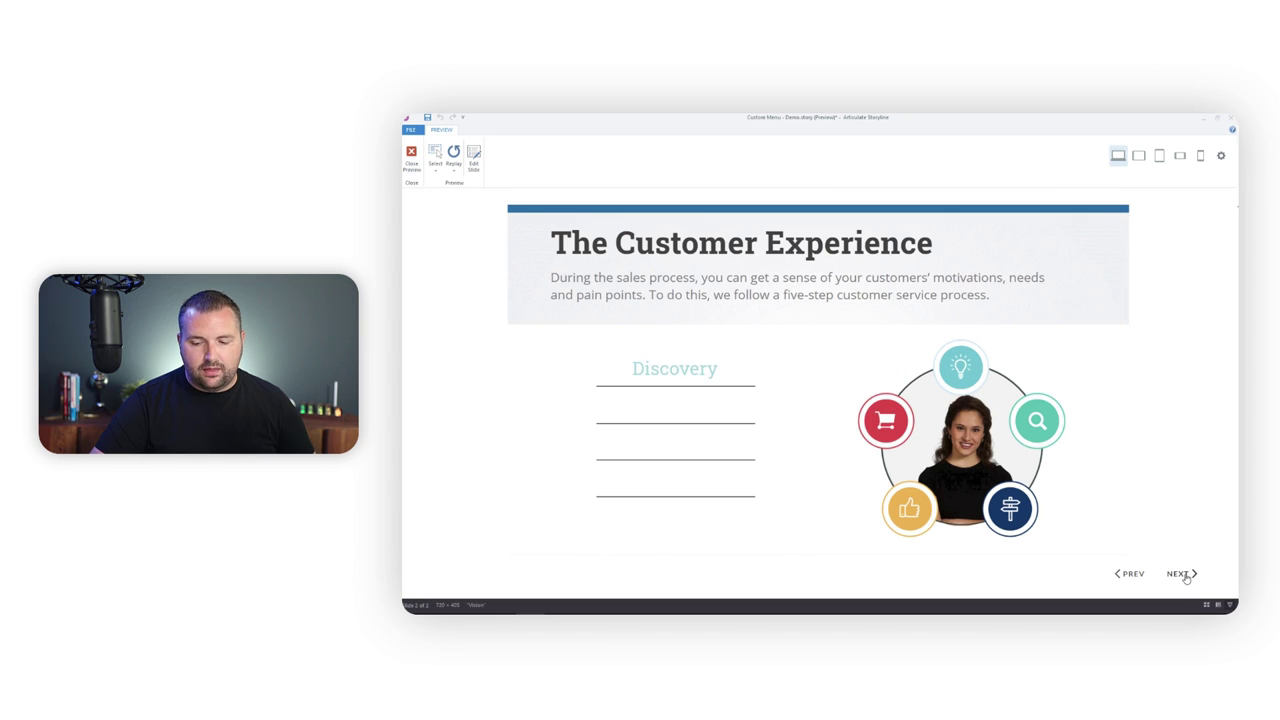
{"action": "left_click", "coordinate": [1184, 576]}
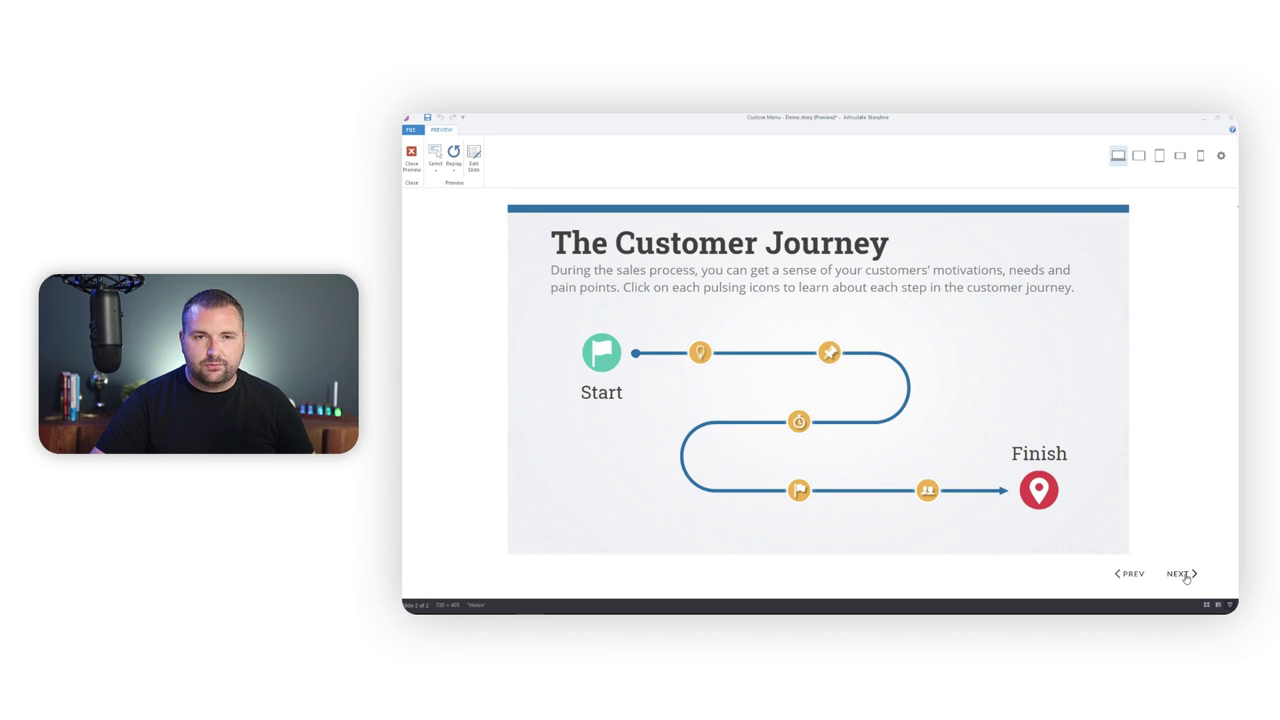
{"action": "left_click", "coordinate": [1184, 576]}
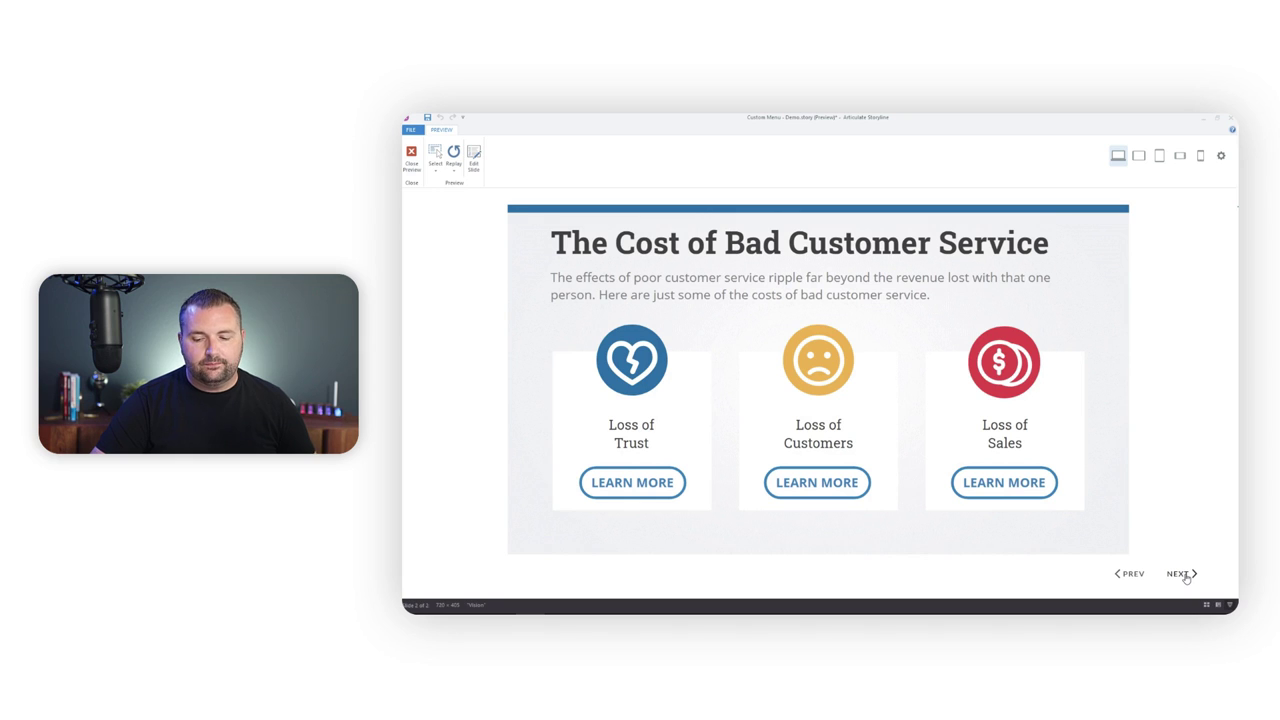
{"action": "left_click", "coordinate": [1184, 576]}
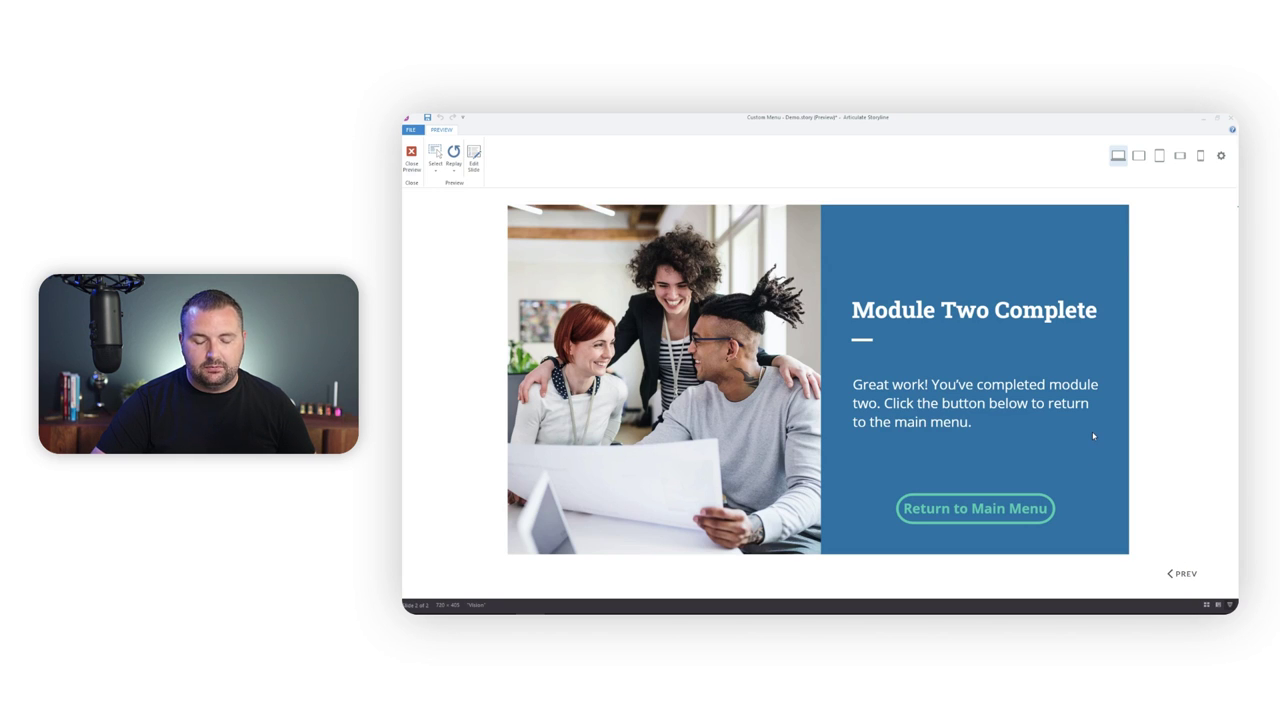
{"action": "left_click", "coordinate": [982, 514]}
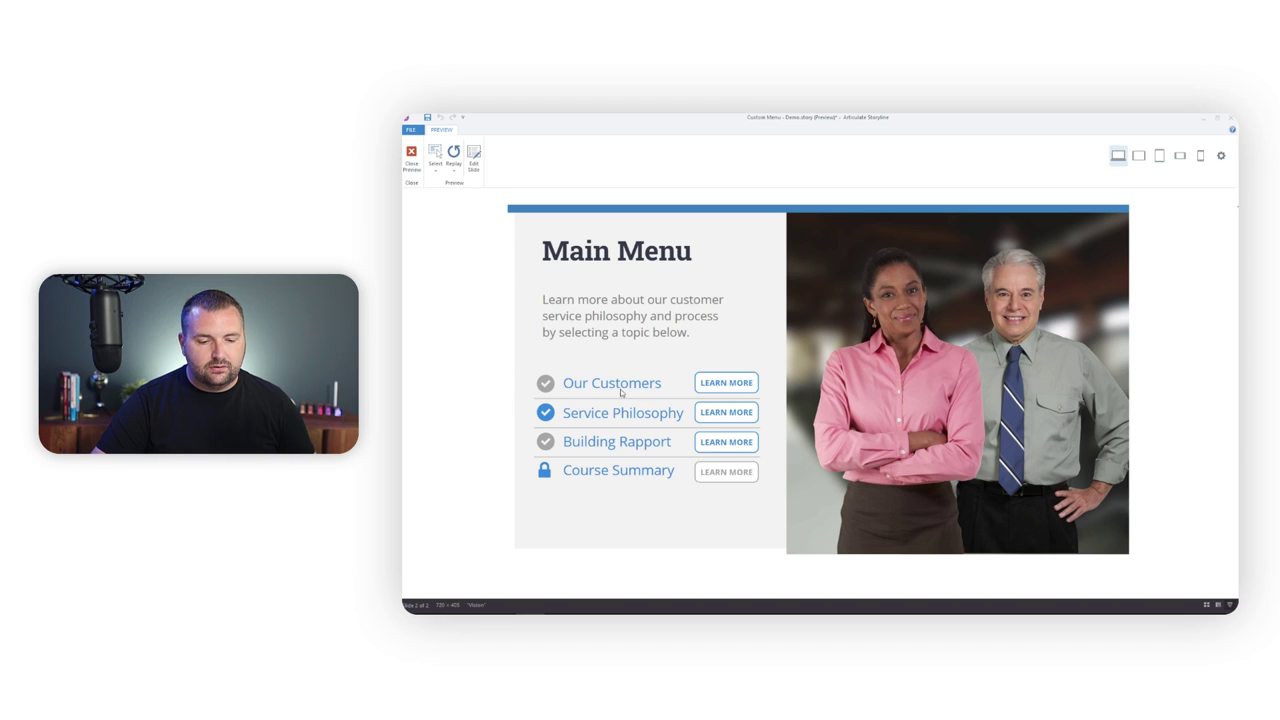
Play through the Our Customers module in the preview, opening and closing one customer's details on the Meet Our Customers and Our Customers slides.
{"action": "left_click", "coordinate": [710, 383]}
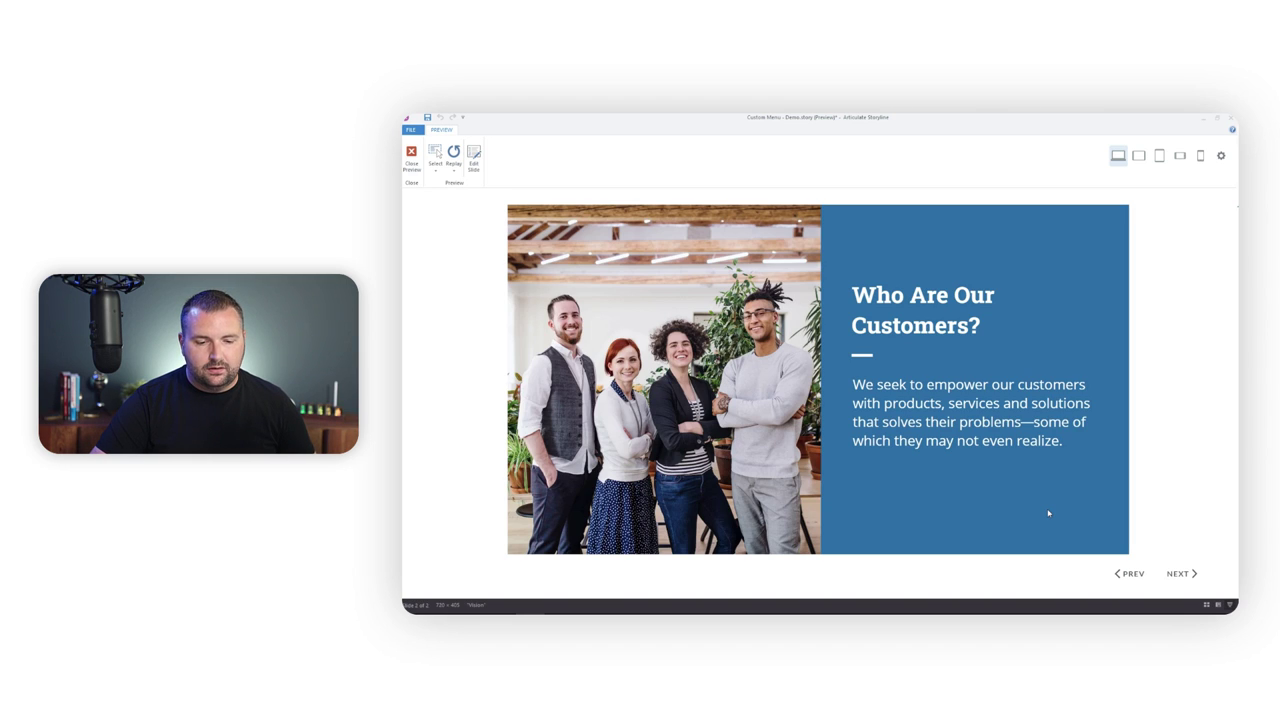
{"action": "left_click", "coordinate": [1185, 573]}
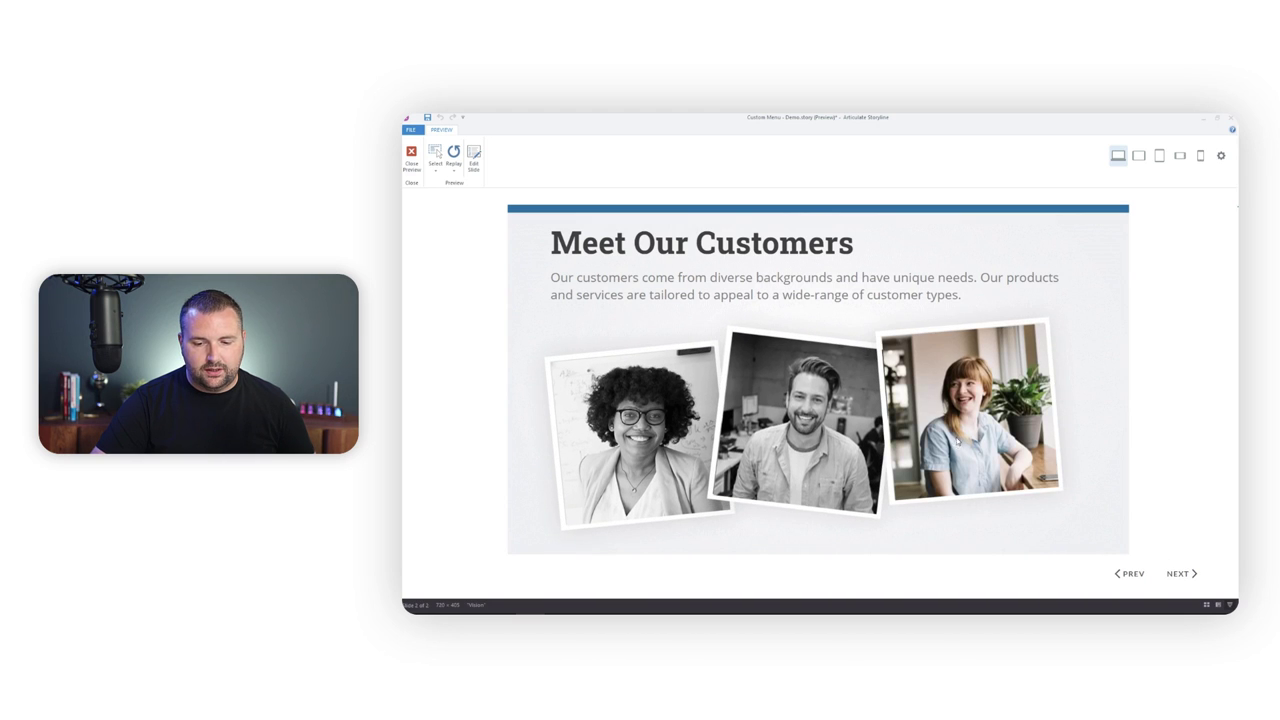
{"action": "left_click", "coordinate": [957, 443]}
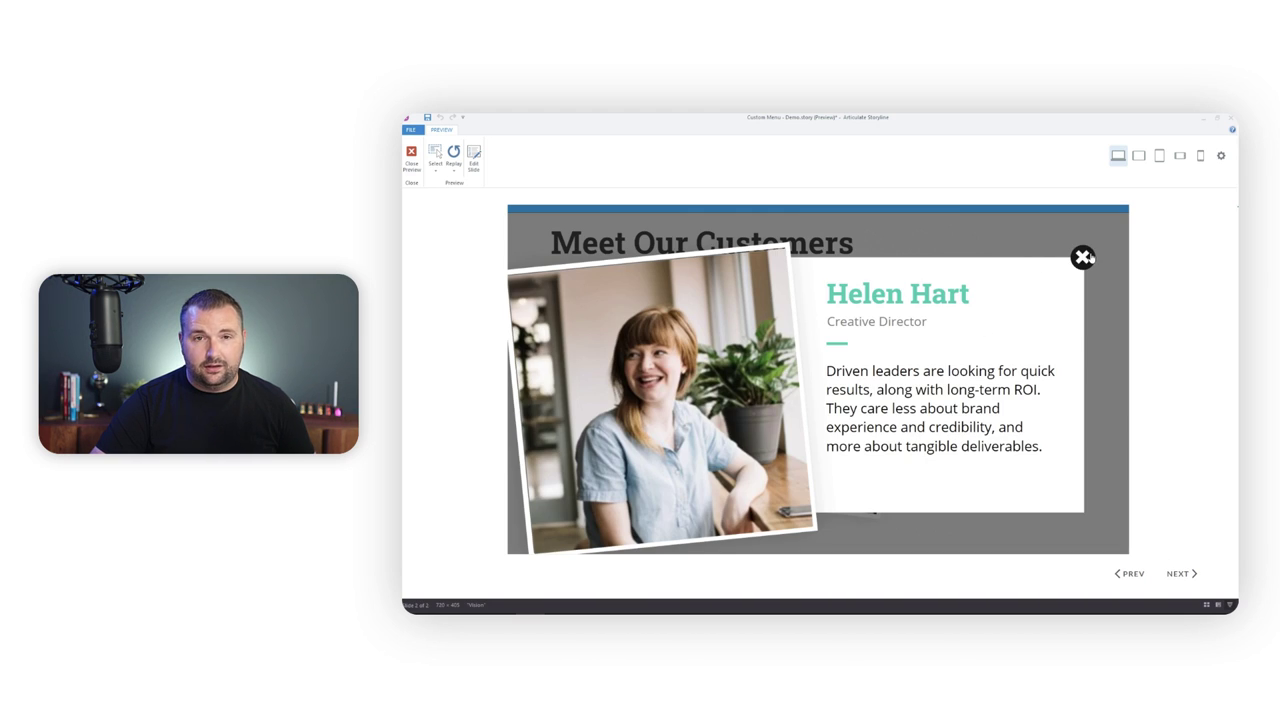
{"action": "left_click", "coordinate": [1084, 258]}
{"action": "left_click", "coordinate": [1178, 573]}
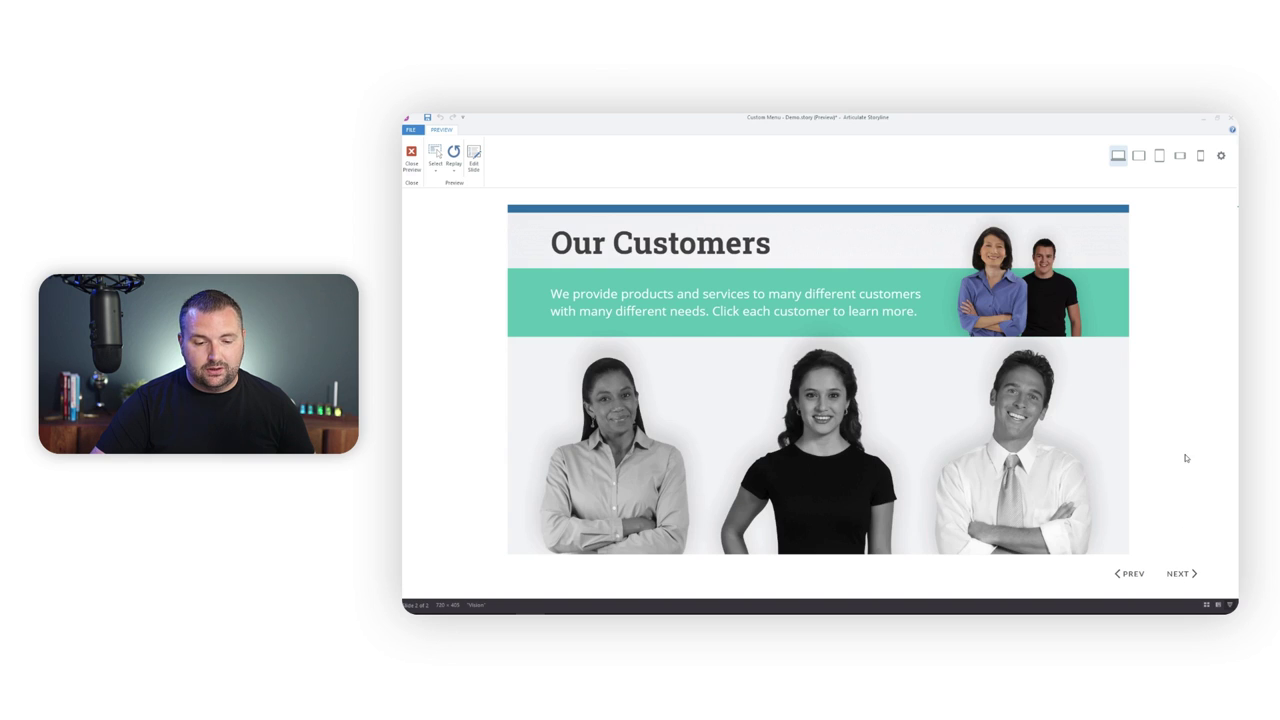
{"action": "left_click", "coordinate": [633, 450]}
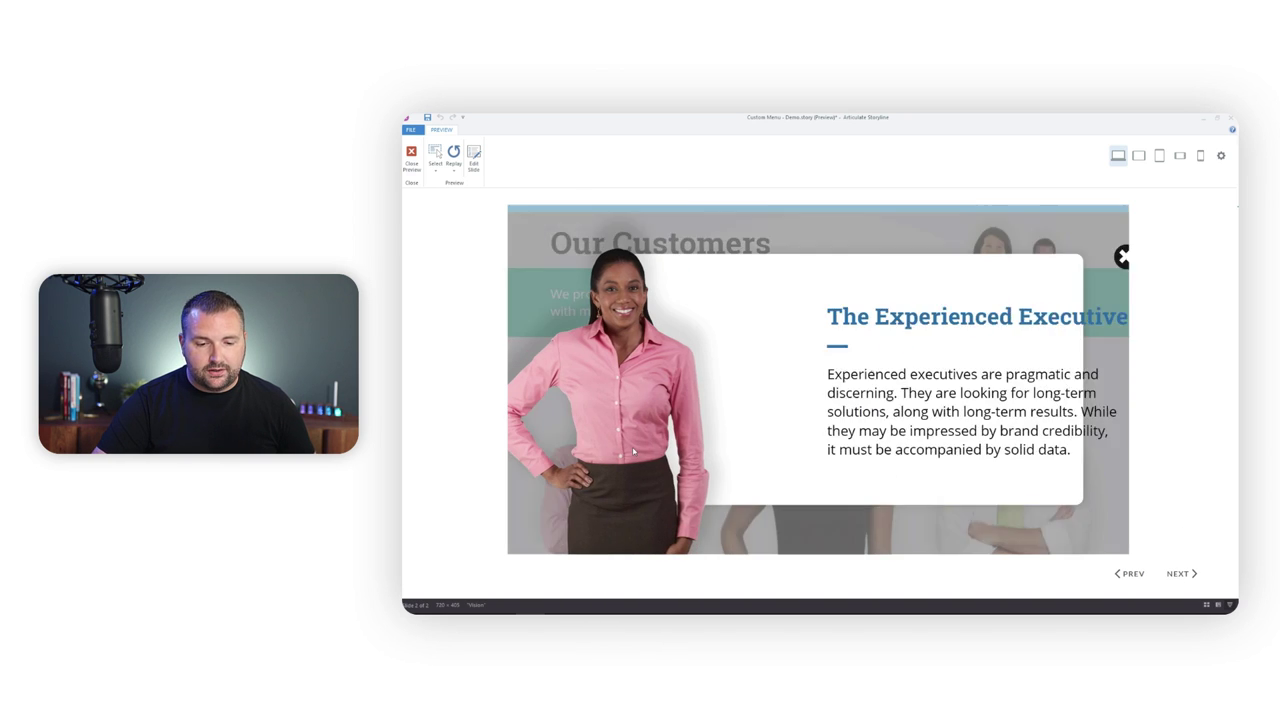
{"action": "left_click", "coordinate": [1070, 257]}
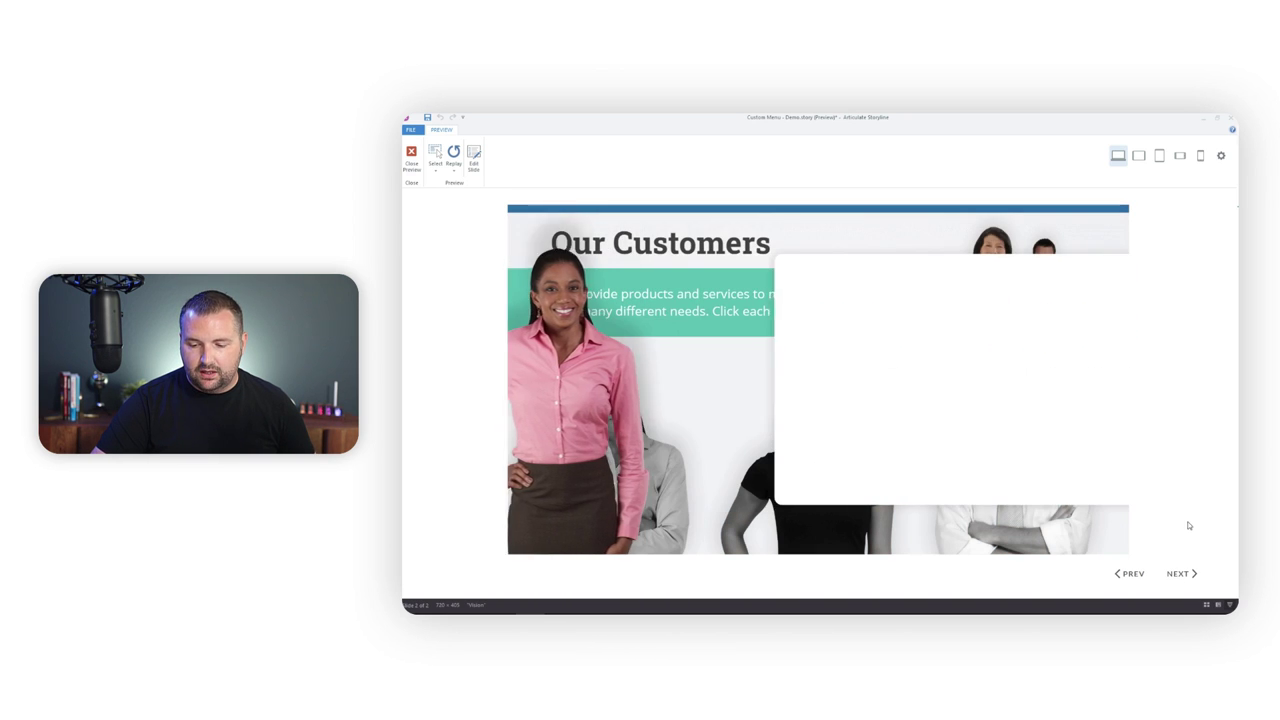